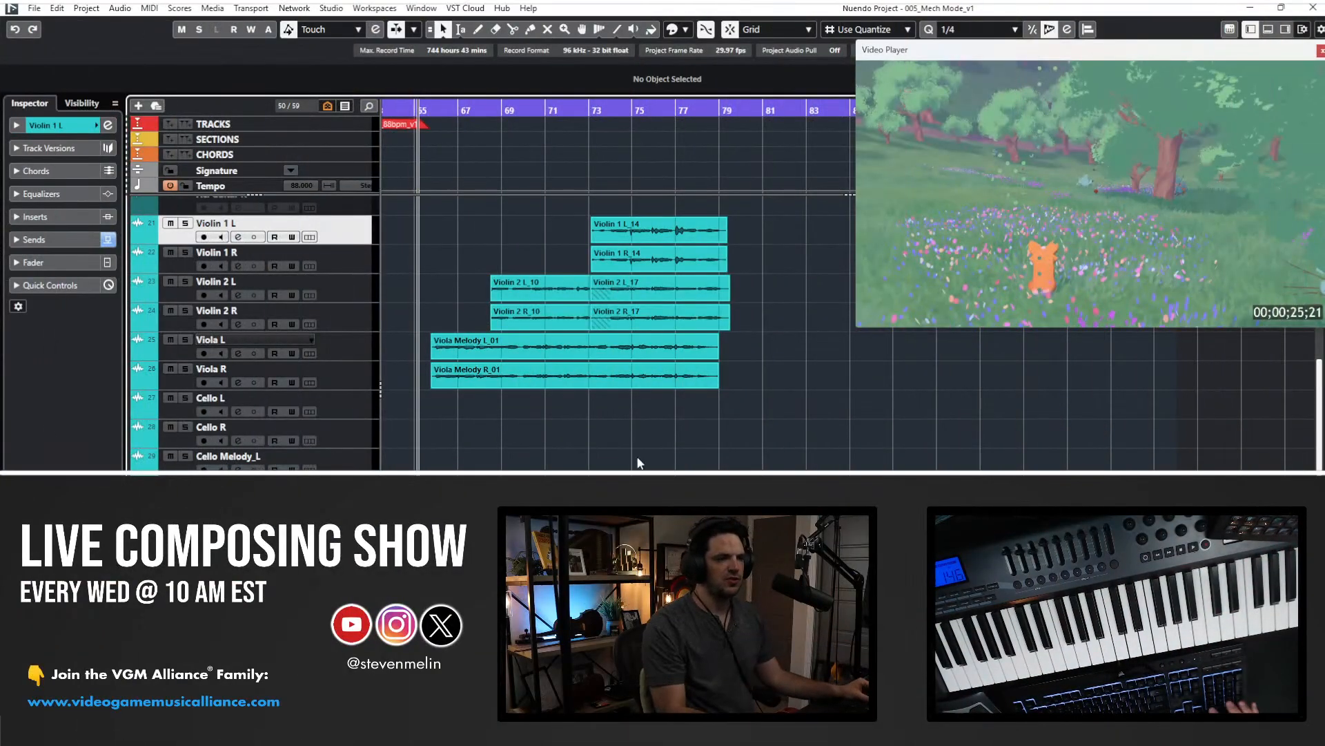
# - Play back the passage around bar 65 and inspect where the violin and viola clips come in
pyautogui.press('space')
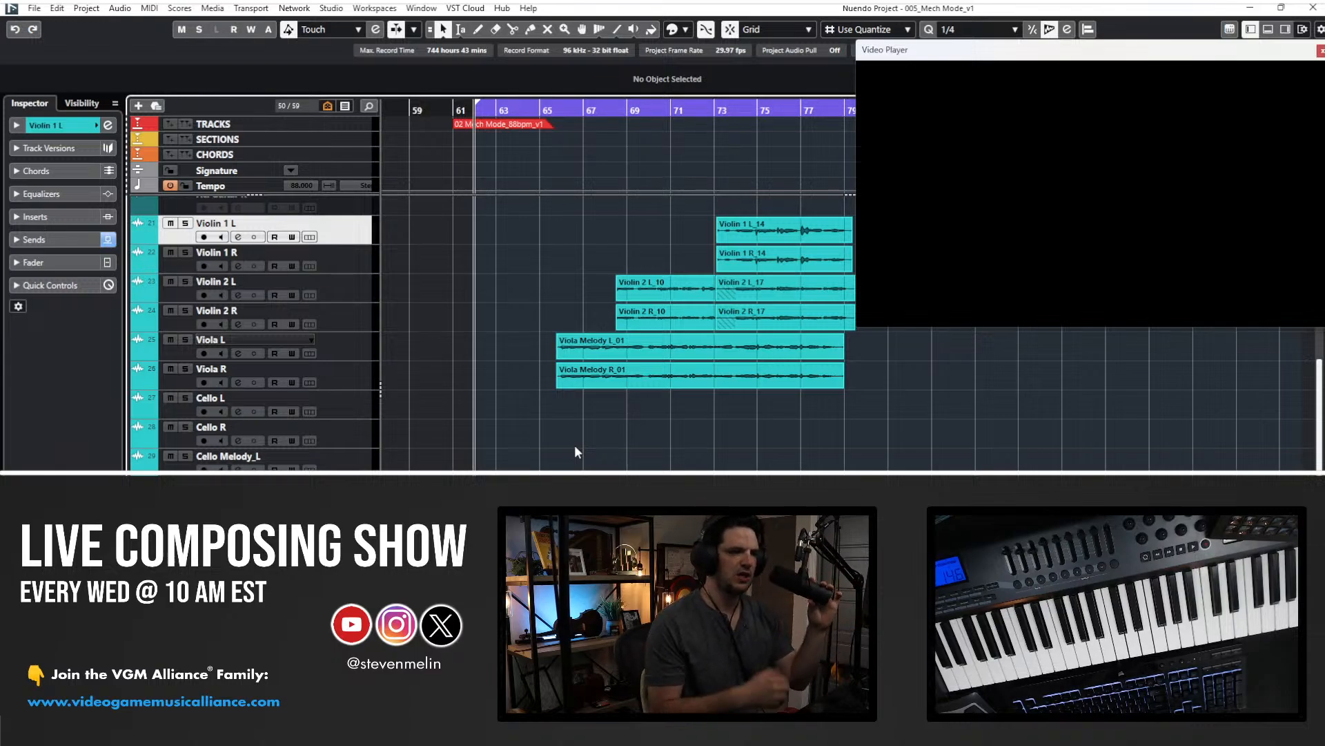
pyautogui.hscroll(2, 575, 445)
pyautogui.scroll(-3, 574, 444)
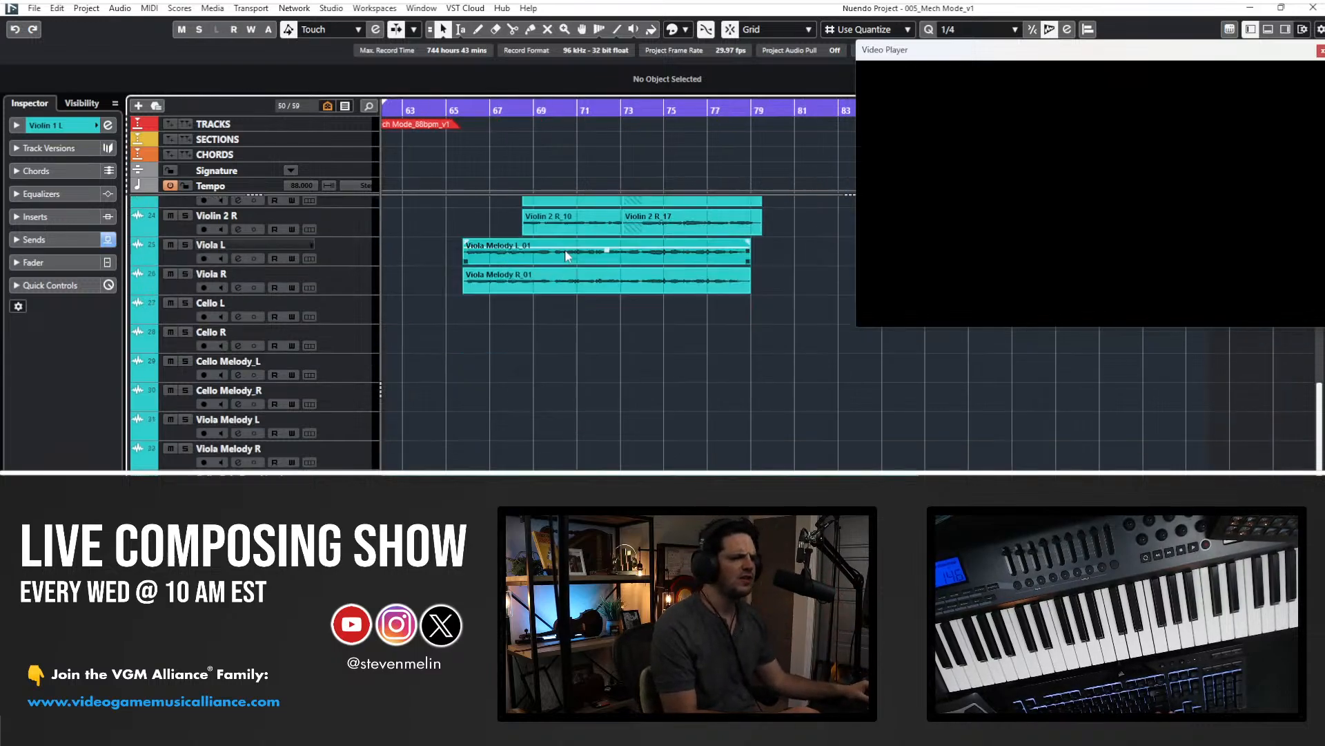
pyautogui.scroll(5, 548, 236)
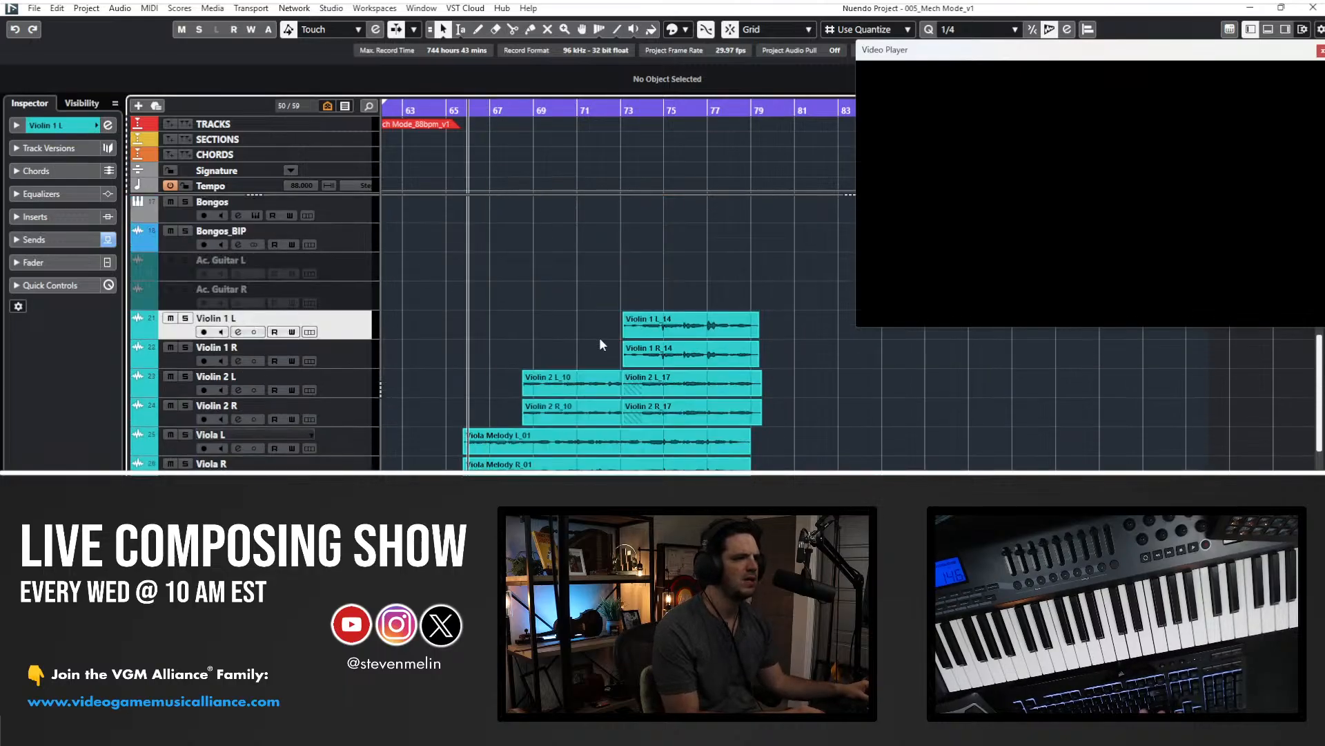
pyautogui.scroll(-3, 469, 426)
pyautogui.press('KP_Subtract')
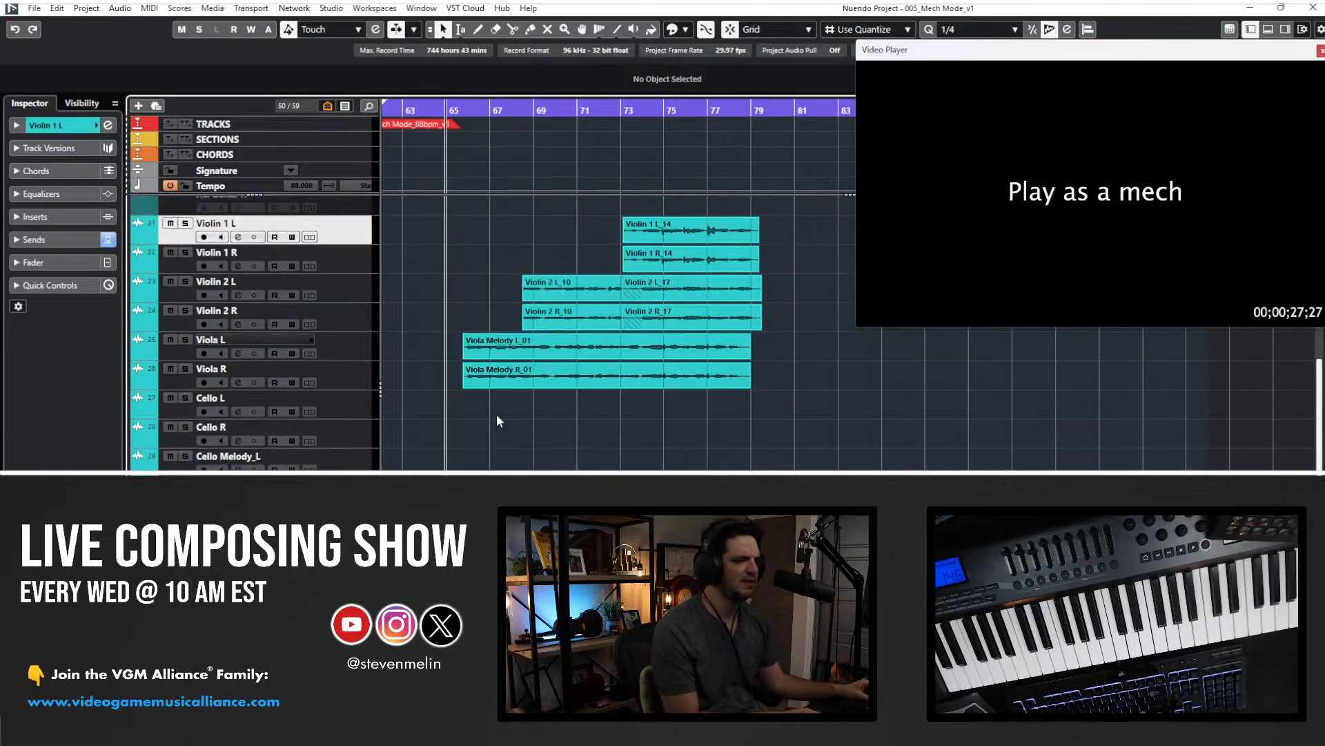
pyautogui.press('h')
pyautogui.press('h')
pyautogui.press('h')
pyautogui.press('h')
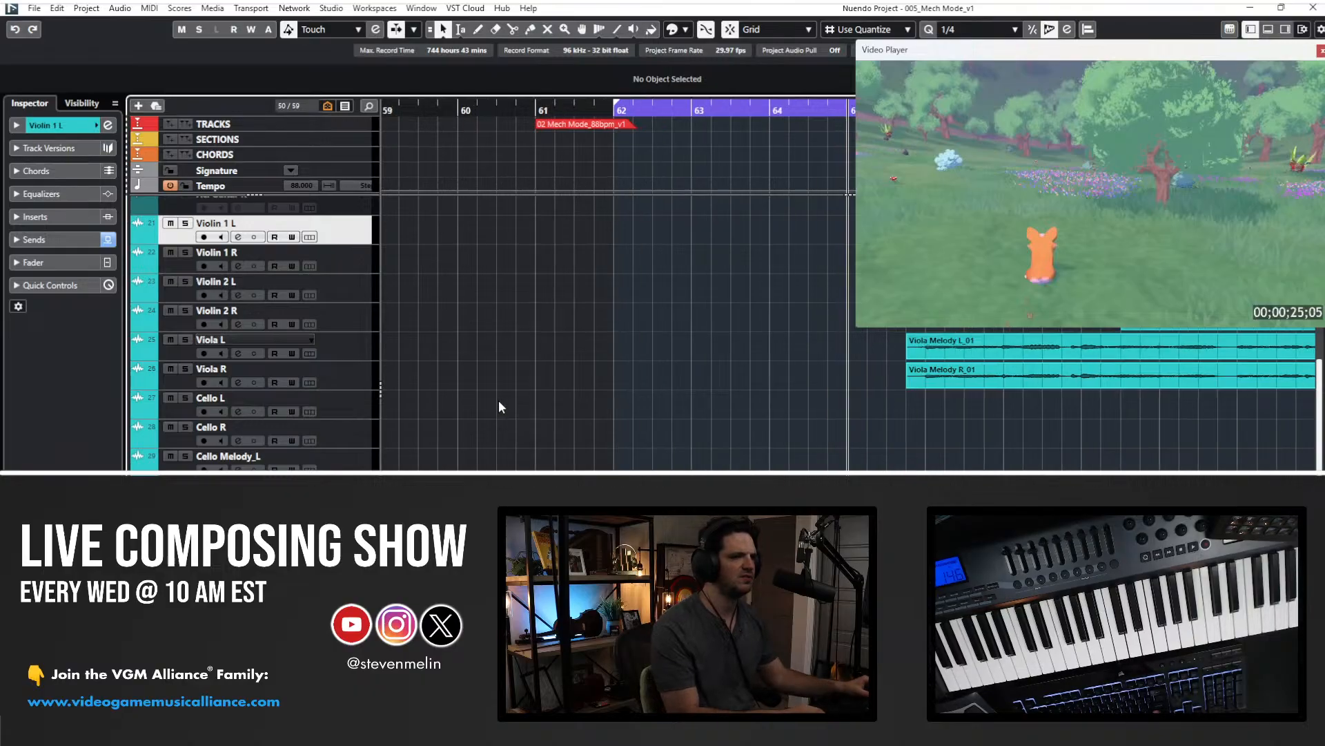
pyautogui.hscroll(2, 499, 402)
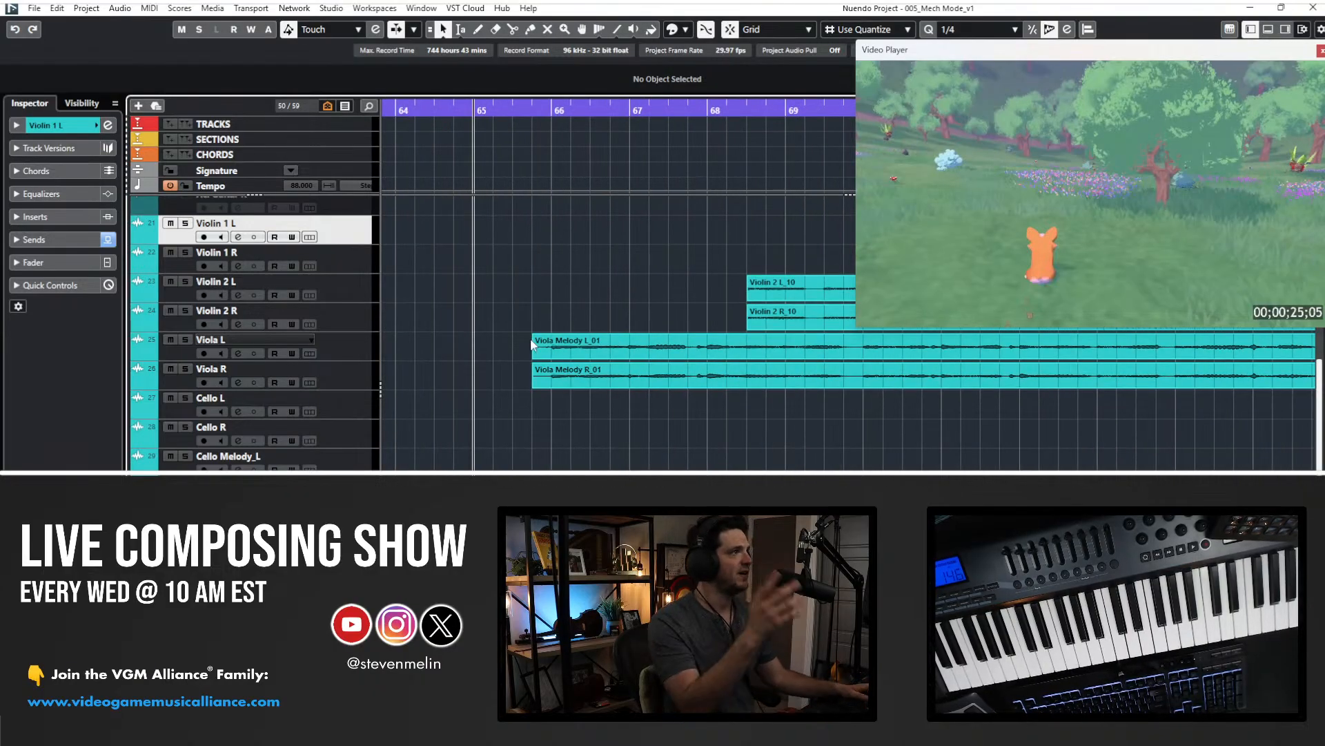
# - Select the Viola Melody L_01 and R_01 clips on the Viola L and Viola R tracks
pyautogui.moveTo(553, 340)
pyautogui.mouseDown()
pyautogui.moveTo(535, 356)
pyautogui.moveTo(552, 359)
pyautogui.mouseUp()
pyautogui.hscroll(4, 552, 365)
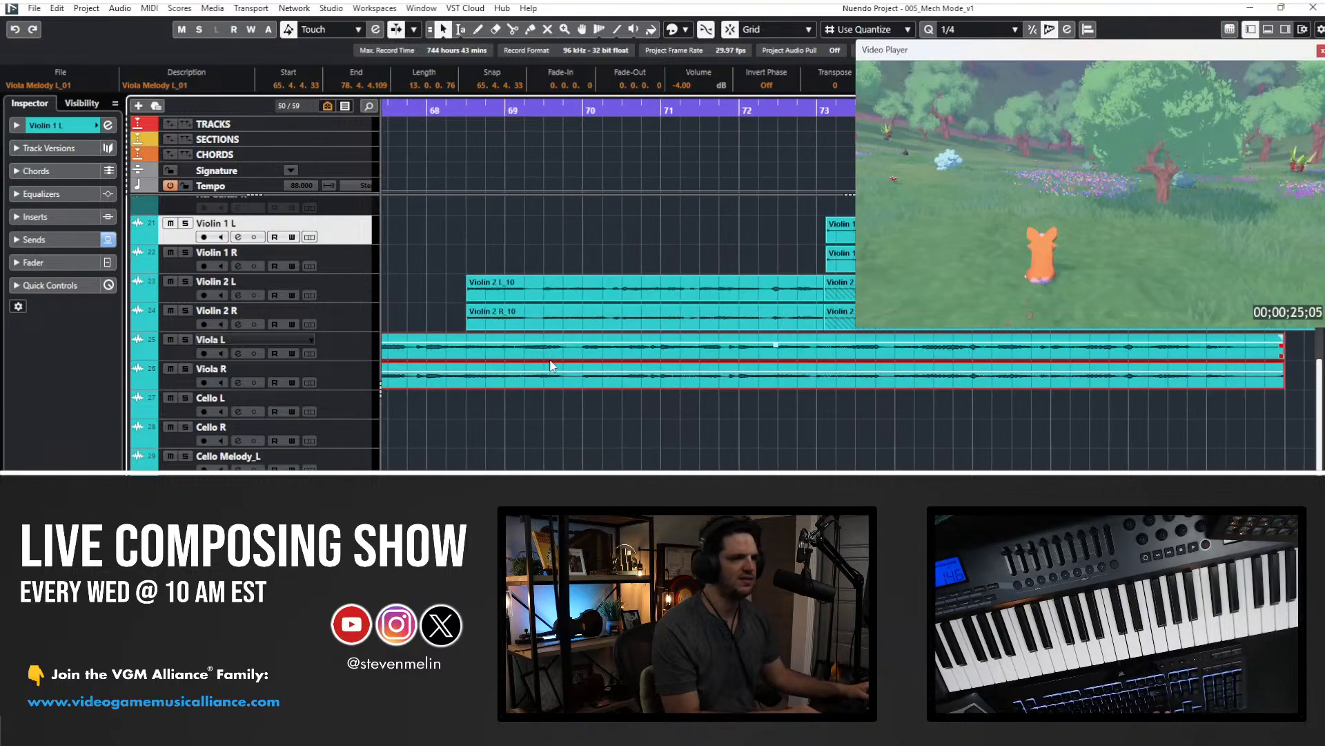
pyautogui.hscroll(-3, 529, 313)
pyautogui.press('l')
pyautogui.press('KP_1')
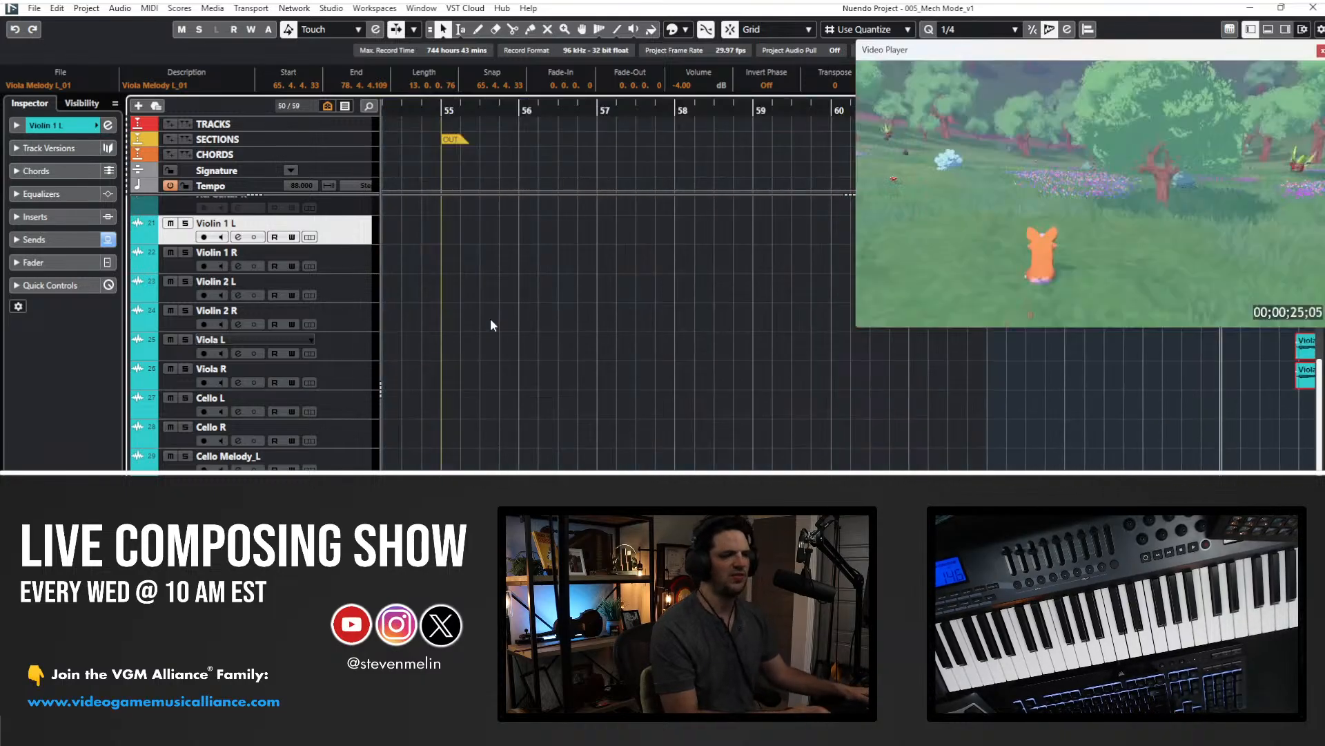
# - Start playback and solo the Violin 1, Violin 2 and Viola tracks, left and right
pyautogui.press('space')
pyautogui.hscroll(5, 494, 350)
pyautogui.hscroll(-3, 494, 350)
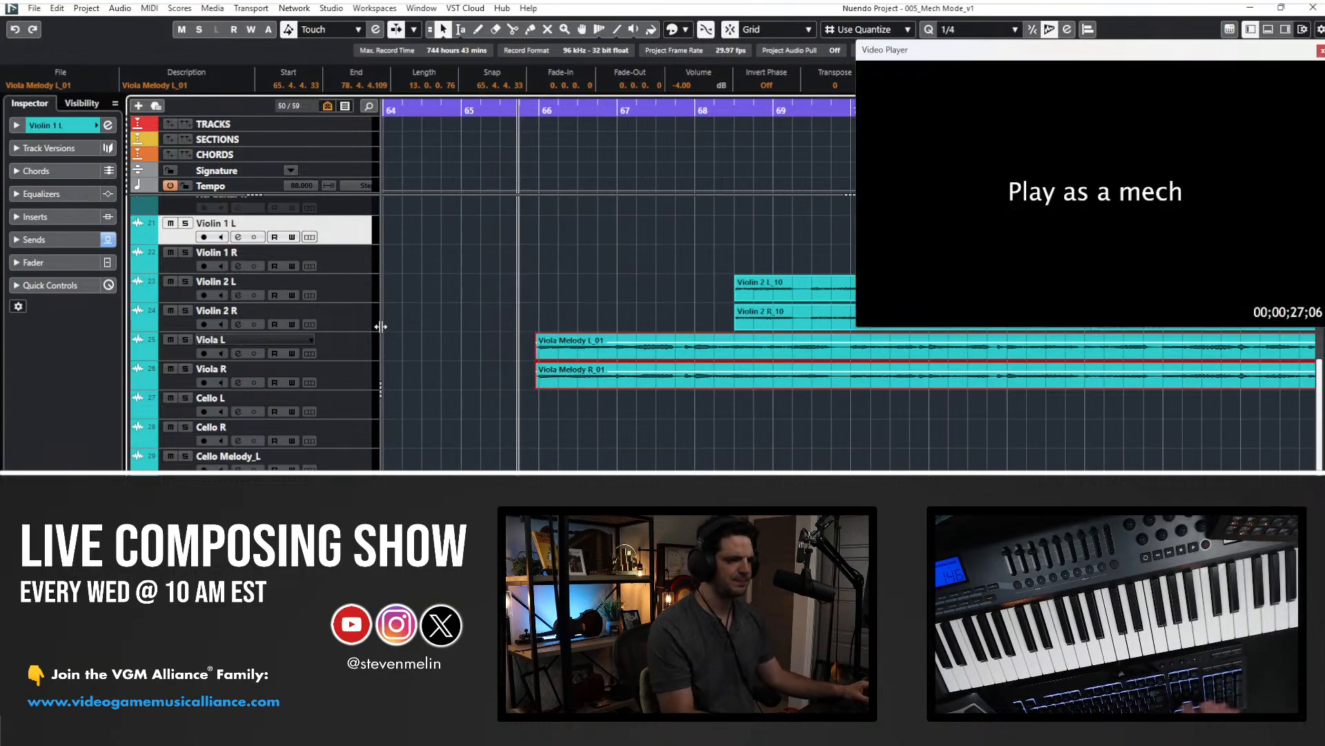
pyautogui.click(352, 376)
pyautogui.keyDown('shift'); pyautogui.click(346, 242); pyautogui.keyUp('shift')
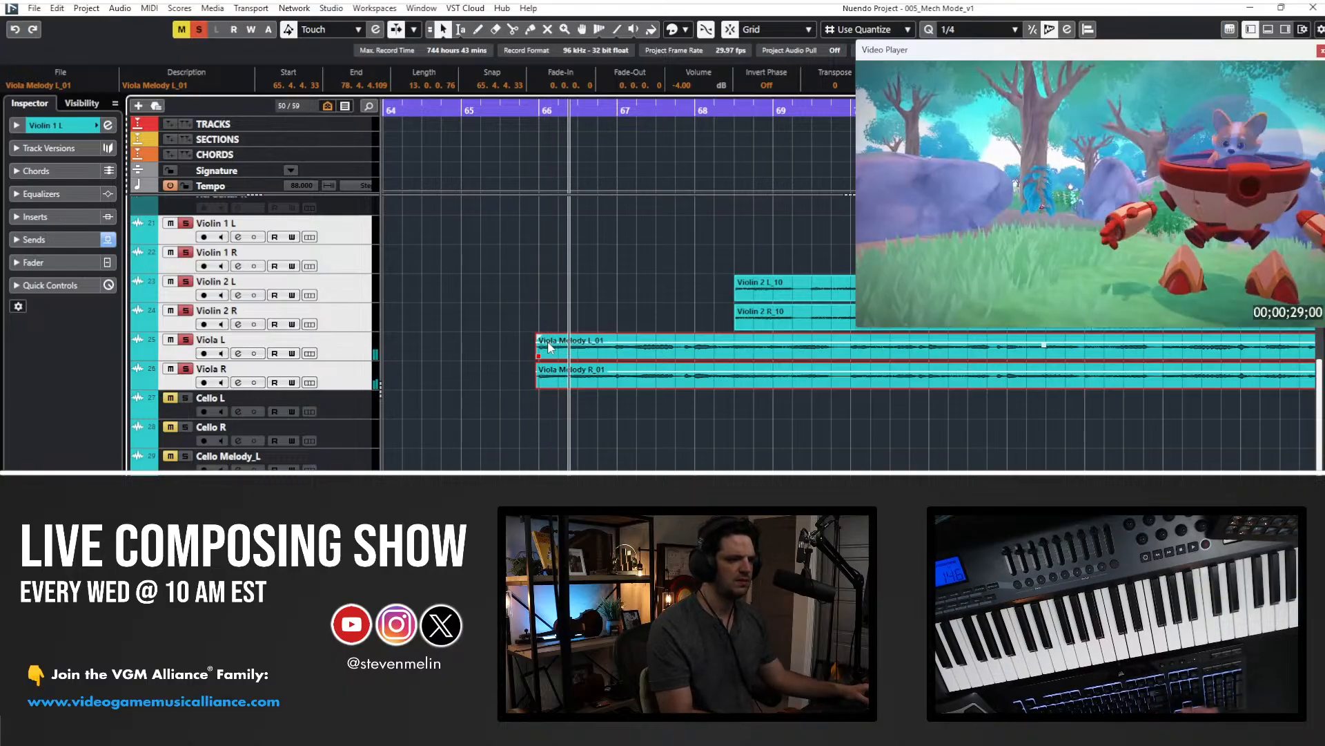
# - Trim the start of both Viola Melody clips to bar 66 and give them a short fade-in of 0.0.0.88
pyautogui.press('h')
pyautogui.hotkey('shift', 'h')
pyautogui.hotkey('shift', 'h')
pyautogui.hscroll(3, 548, 341)
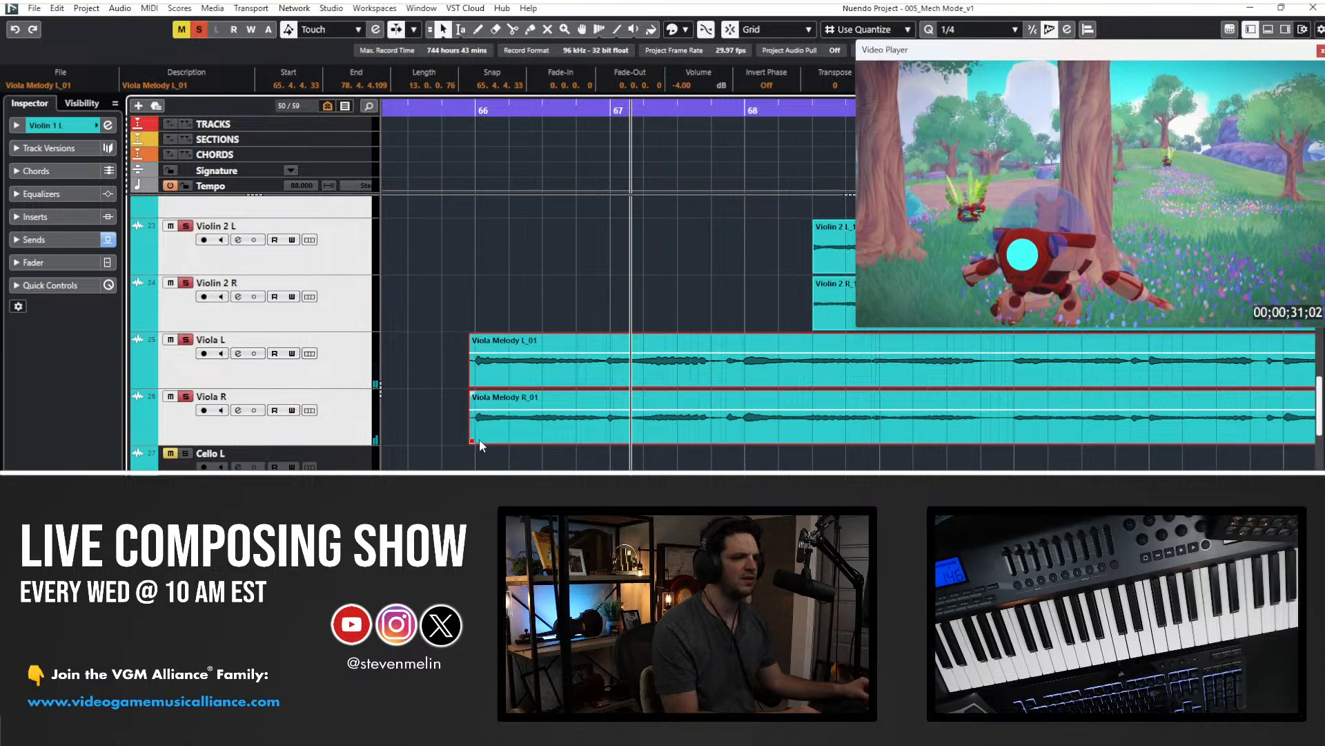
pyautogui.moveTo(481, 335); pyautogui.dragTo(486, 339)
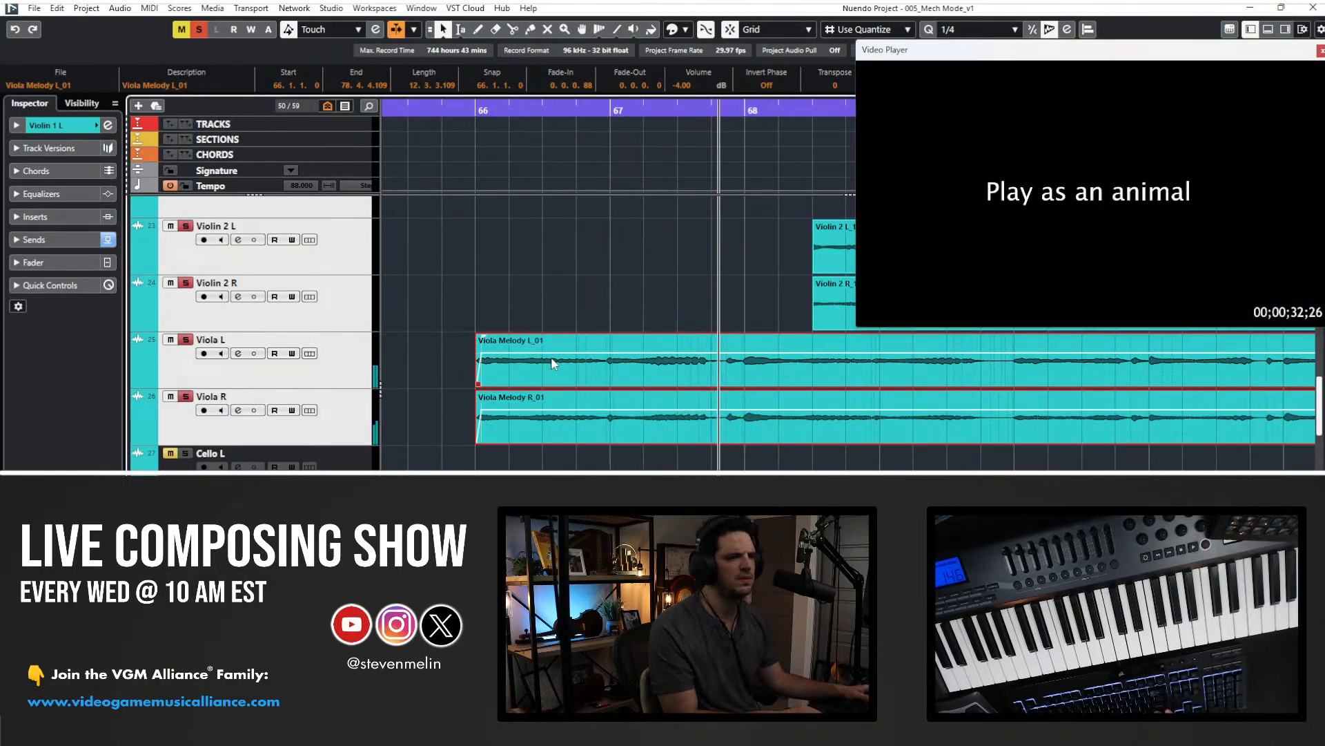
# - Extend the start of the Violin 2 L_10 and R_10 clips back to bar 66
pyautogui.hscroll(3, 582, 356)
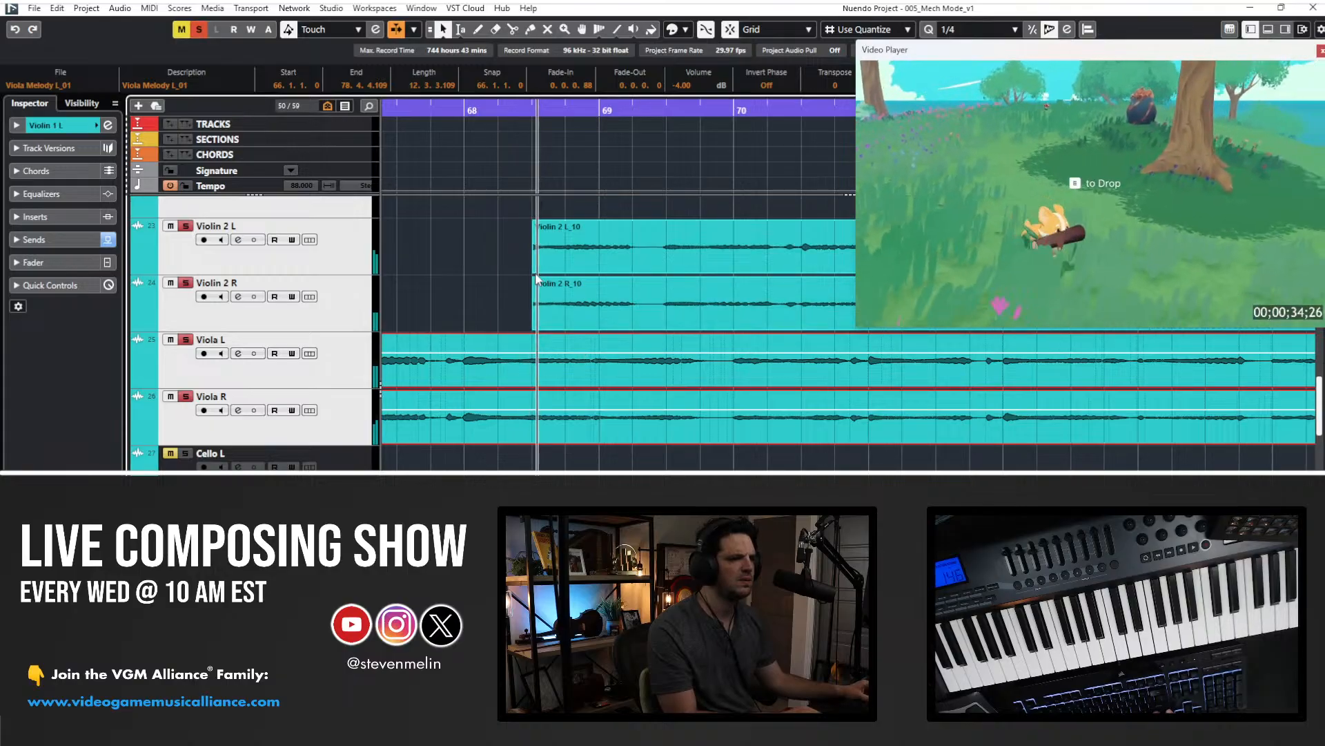
pyautogui.hscroll(2, 520, 280)
pyautogui.press('g')
pyautogui.press('g')
pyautogui.hscroll(1, 519, 278)
pyautogui.moveTo(623, 230); pyautogui.dragTo(595, 308)
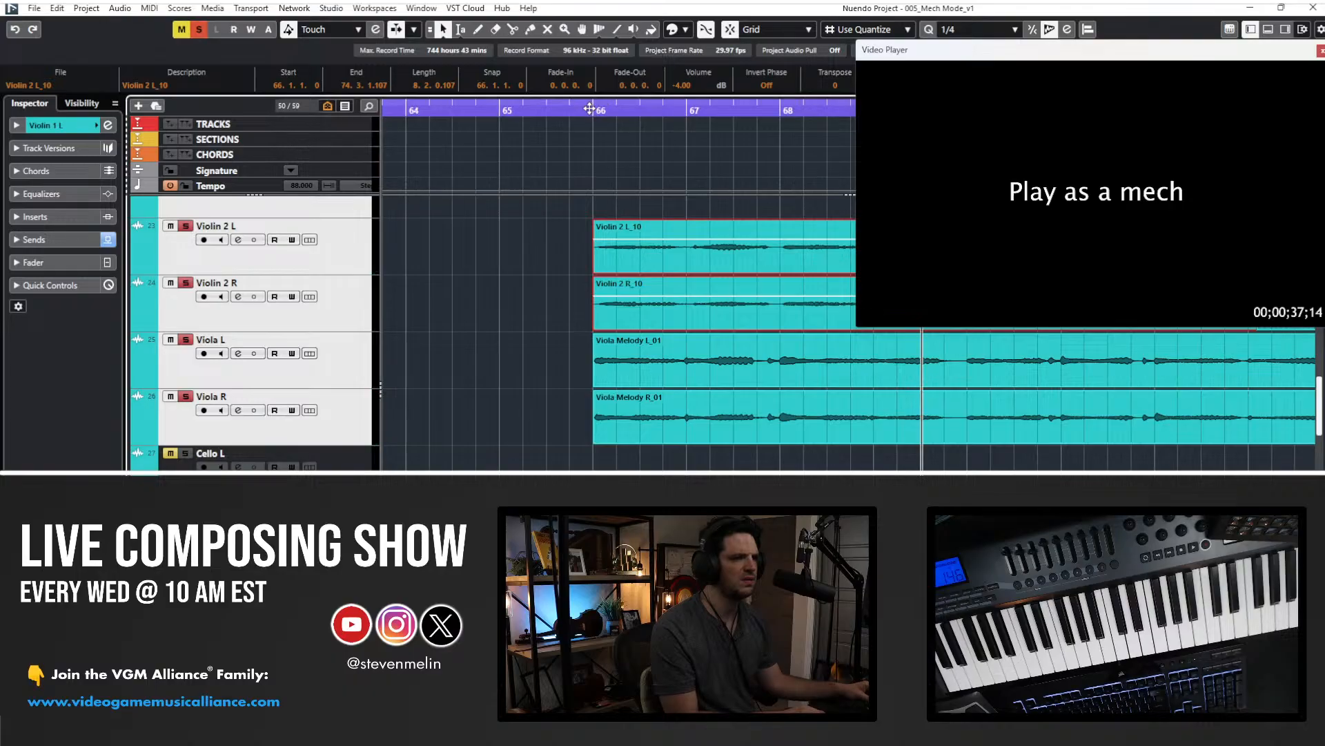
# - Play back from bar 66 and nudge both Violin 2 clips slightly earlier in time
pyautogui.moveTo(589, 108); pyautogui.dragTo(623, 185)
pyautogui.press('space')
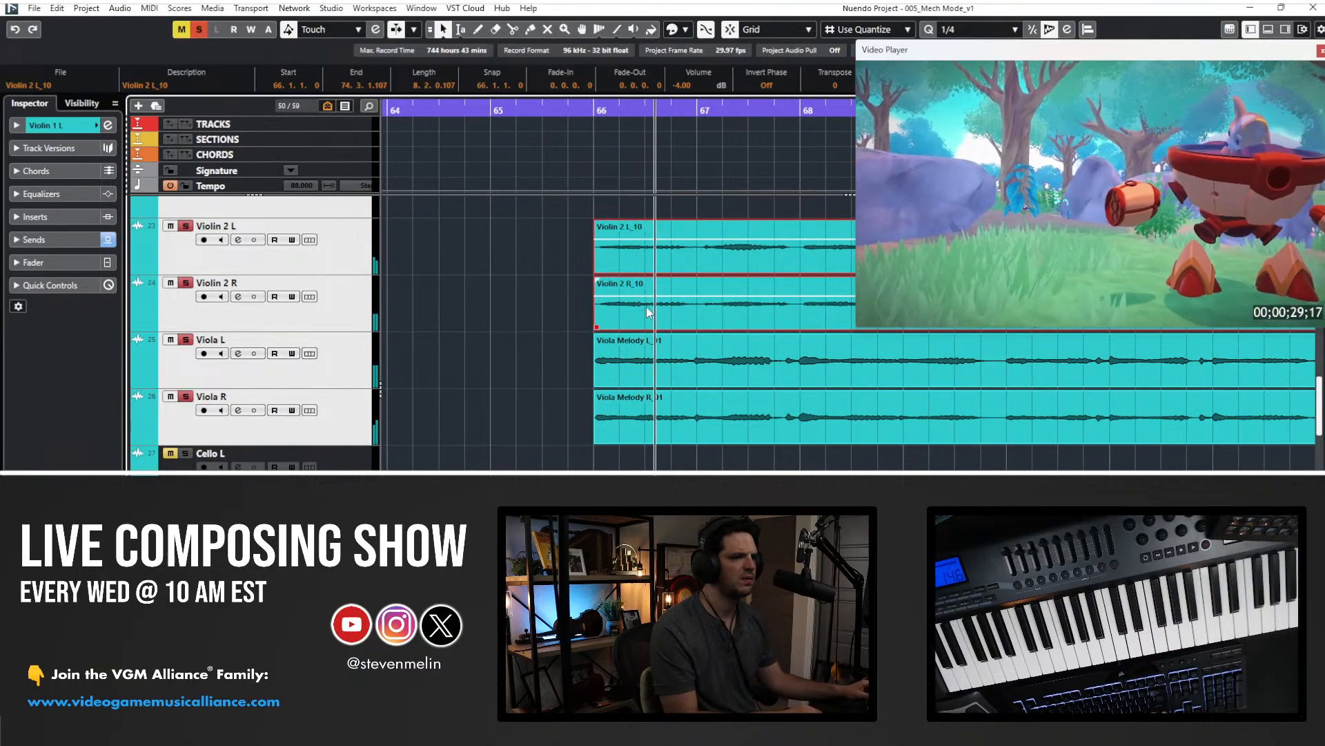
pyautogui.moveTo(737, 305); pyautogui.dragTo(728, 304)
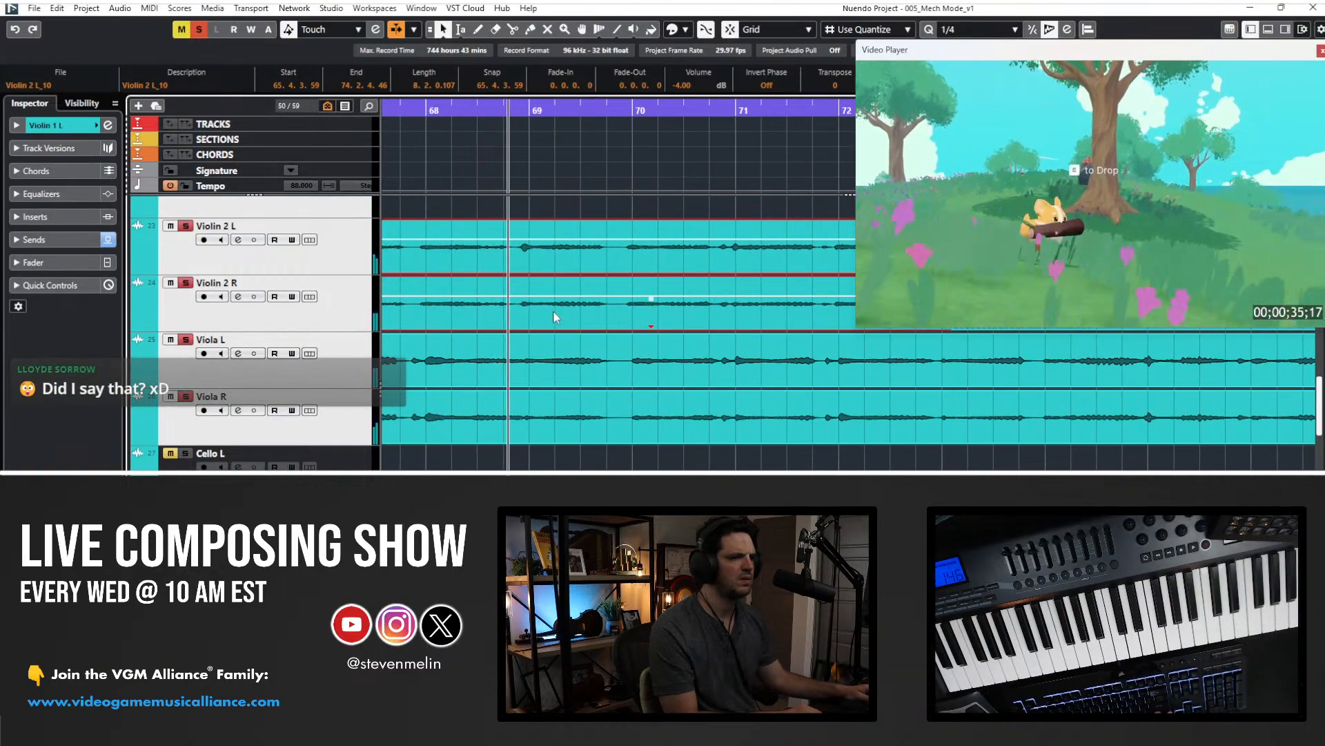
pyautogui.hscroll(-1, 595, 307)
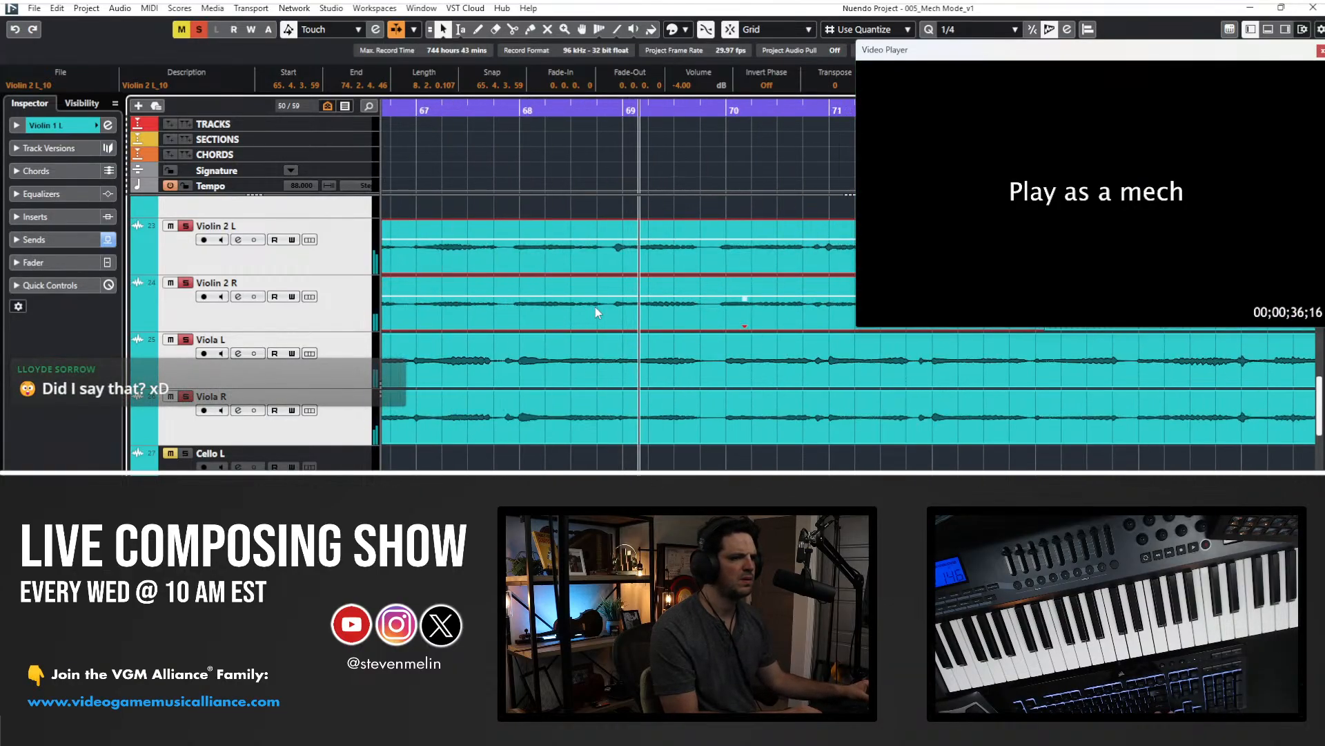
pyautogui.moveTo(718, 310); pyautogui.dragTo(722, 309)
# - Split both Violin 2 clips just before bar 70, delete the part before the cut, and add a 0.0.0.103 fade-in
pyautogui.keyDown('alt'); pyautogui.click(718, 268); pyautogui.keyUp('alt')
pyautogui.moveTo(683, 209); pyautogui.dragTo(650, 301)
pyautogui.press('Delete')
pyautogui.hscroll(1, 632, 280)
pyautogui.moveTo(635, 223); pyautogui.dragTo(642, 225)
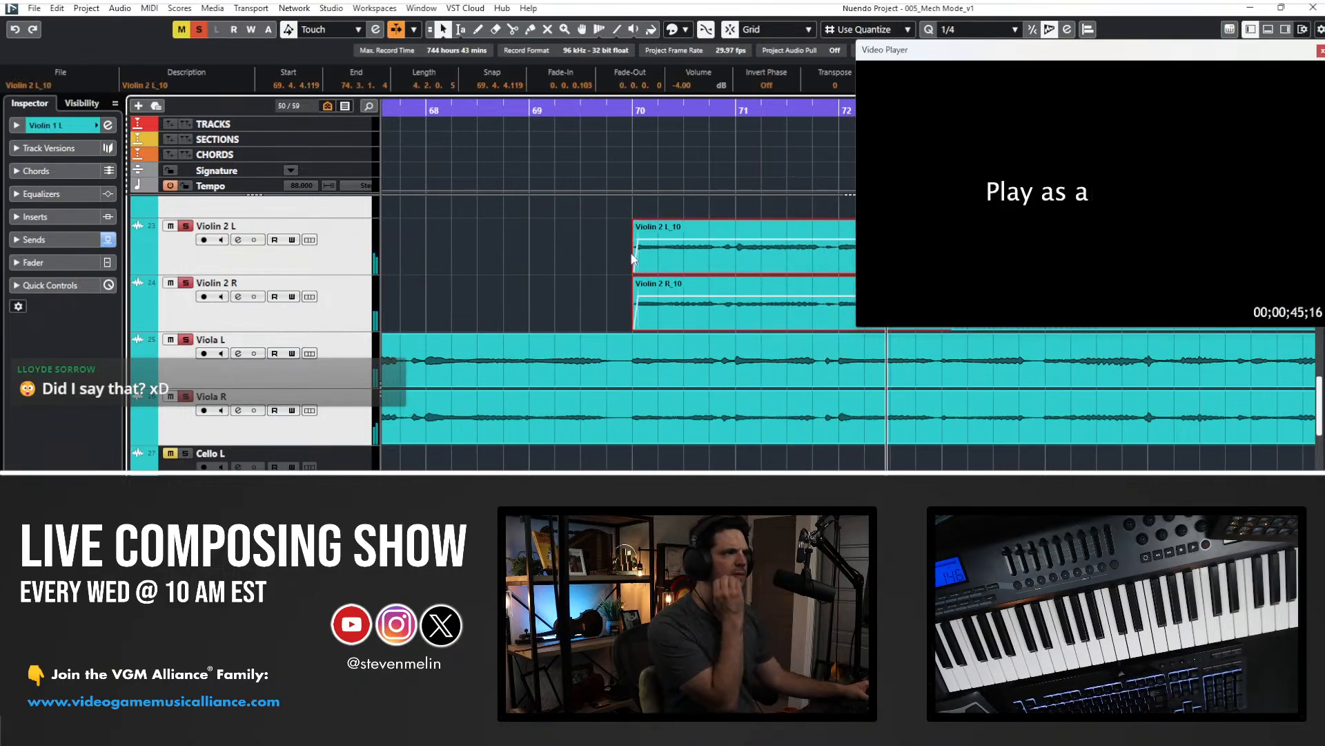
# - Trim the start of the Violin 2 L_17 and R_17 clips to 73.4.3.91
pyautogui.hscroll(3, 622, 277)
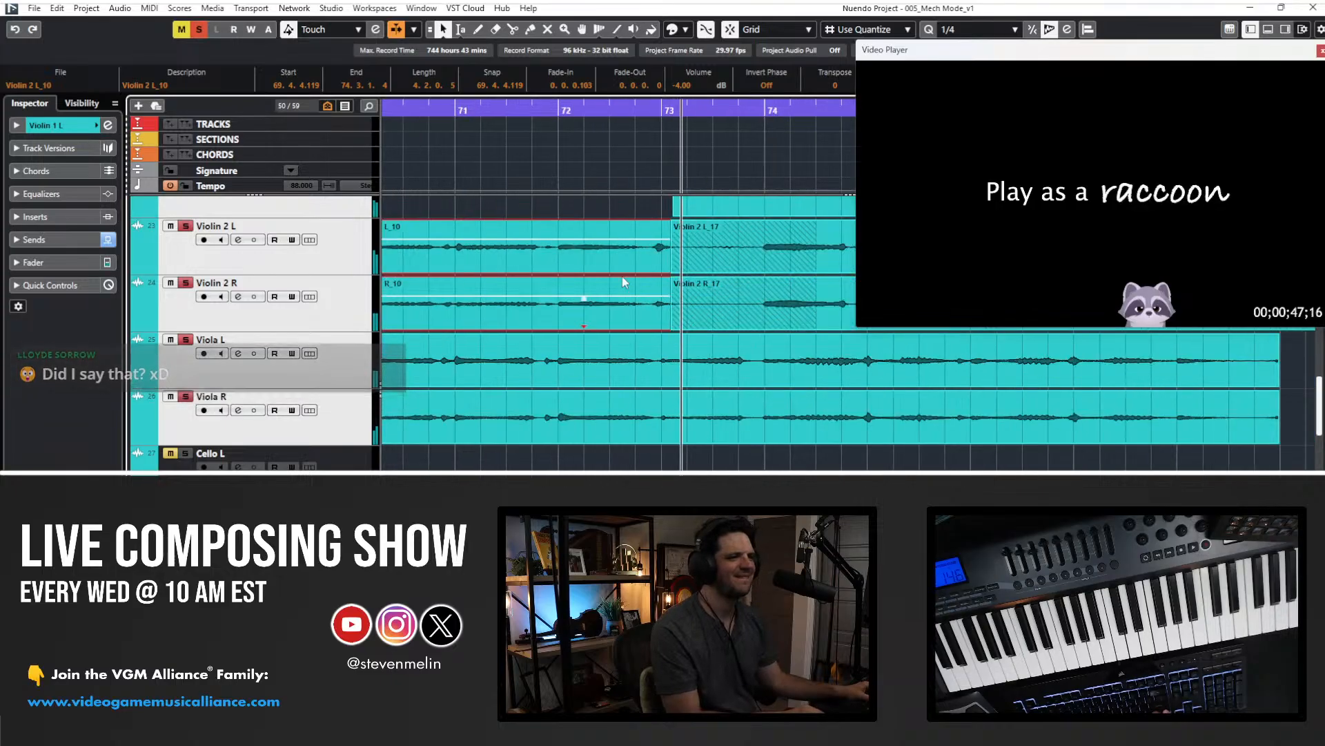
pyautogui.press('space')
pyautogui.hscroll(2, 623, 277)
pyautogui.click(578, 321)
pyautogui.click(503, 251)
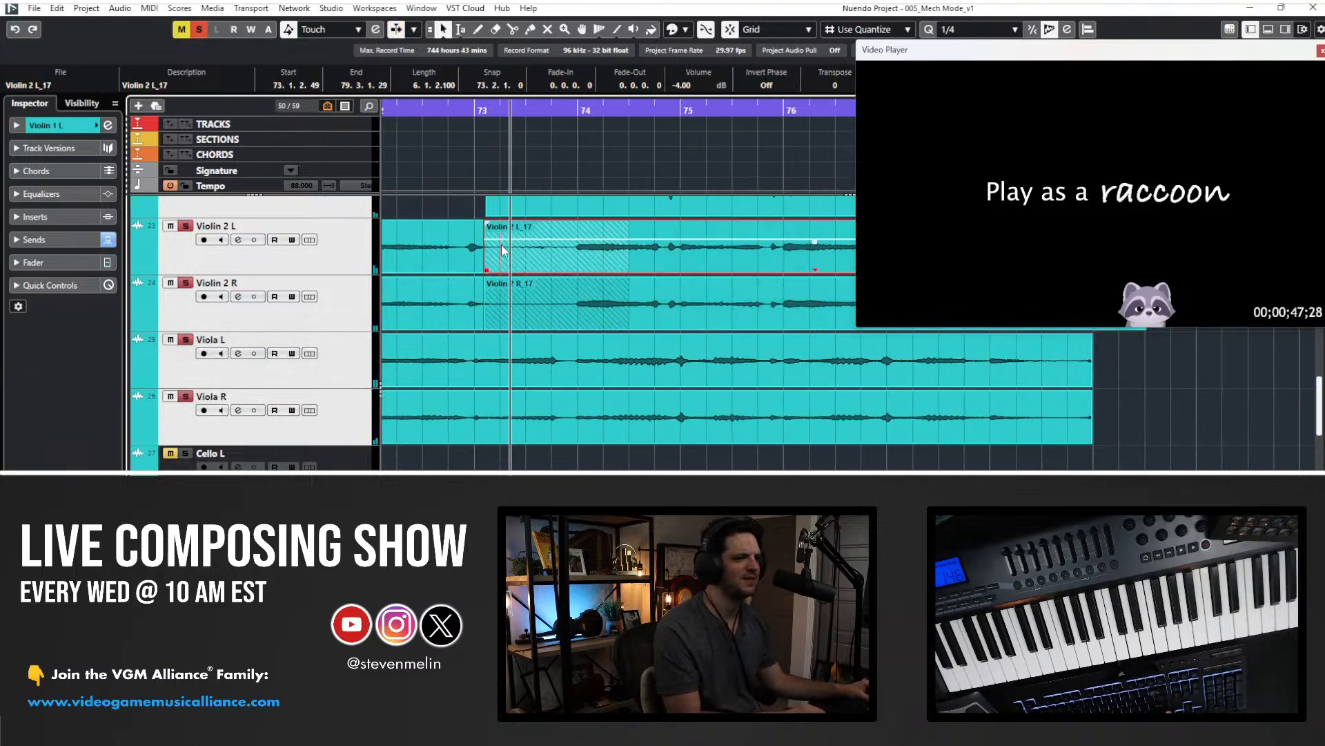
pyautogui.keyDown('shift'); pyautogui.click(502, 288); pyautogui.keyUp('shift')
pyautogui.moveTo(487, 268); pyautogui.dragTo(572, 269)
pyautogui.hscroll(-2, 572, 269)
pyautogui.rightClick(572, 270)
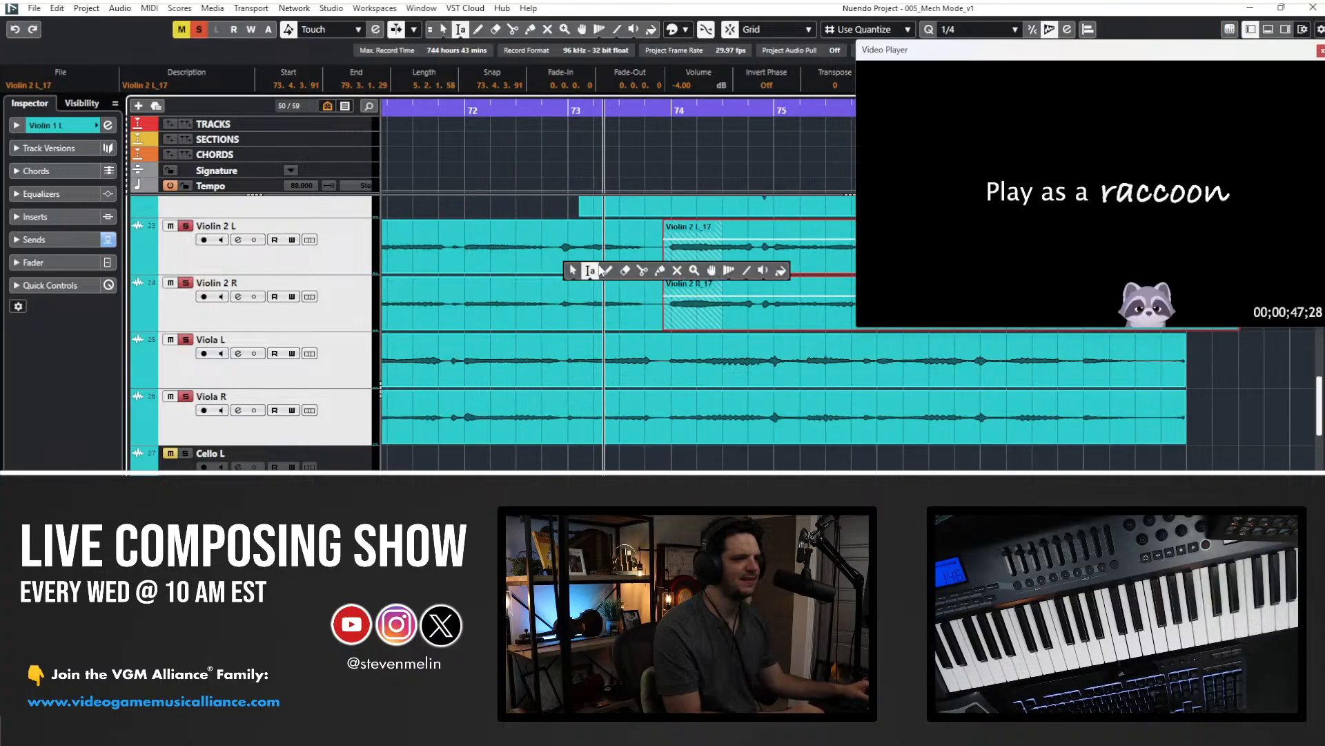
pyautogui.click(574, 270)
# - Split the Violin 2 L_10 and R_10 clips at 73.3.4.119 and delete their leftover tails
pyautogui.click(612, 254)
pyautogui.click(650, 297)
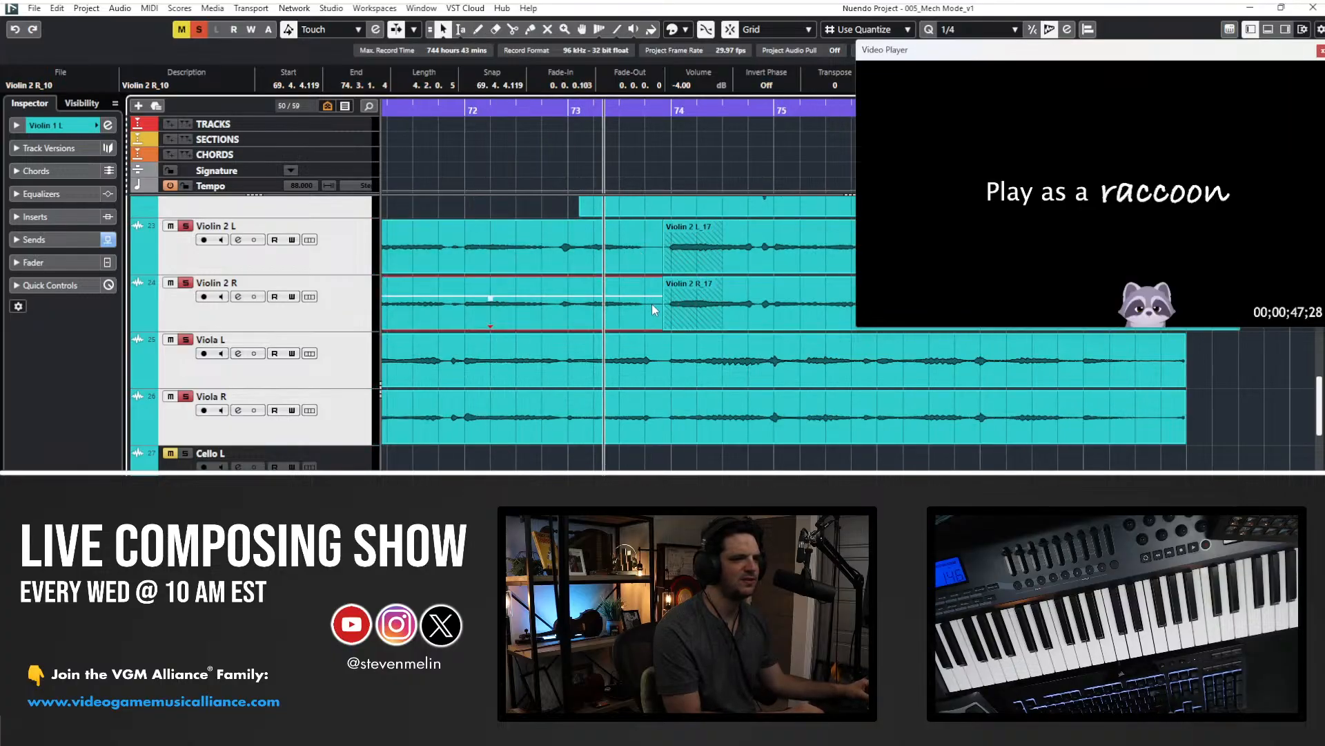
pyautogui.keyDown('shift'); pyautogui.click(649, 261); pyautogui.keyUp('shift')
pyautogui.keyDown('alt'); pyautogui.click(649, 267); pyautogui.keyUp('alt')
pyautogui.click(653, 269)
pyautogui.press('Delete')
pyautogui.click(653, 292)
pyautogui.press('Delete')
# - Add a 0.0.0.90 fade-out to the Violin 2 L_10 and R_10 clips and extend their ends to 73.4.2.56
pyautogui.moveTo(652, 292); pyautogui.dragTo(642, 222)
pyautogui.press('space')
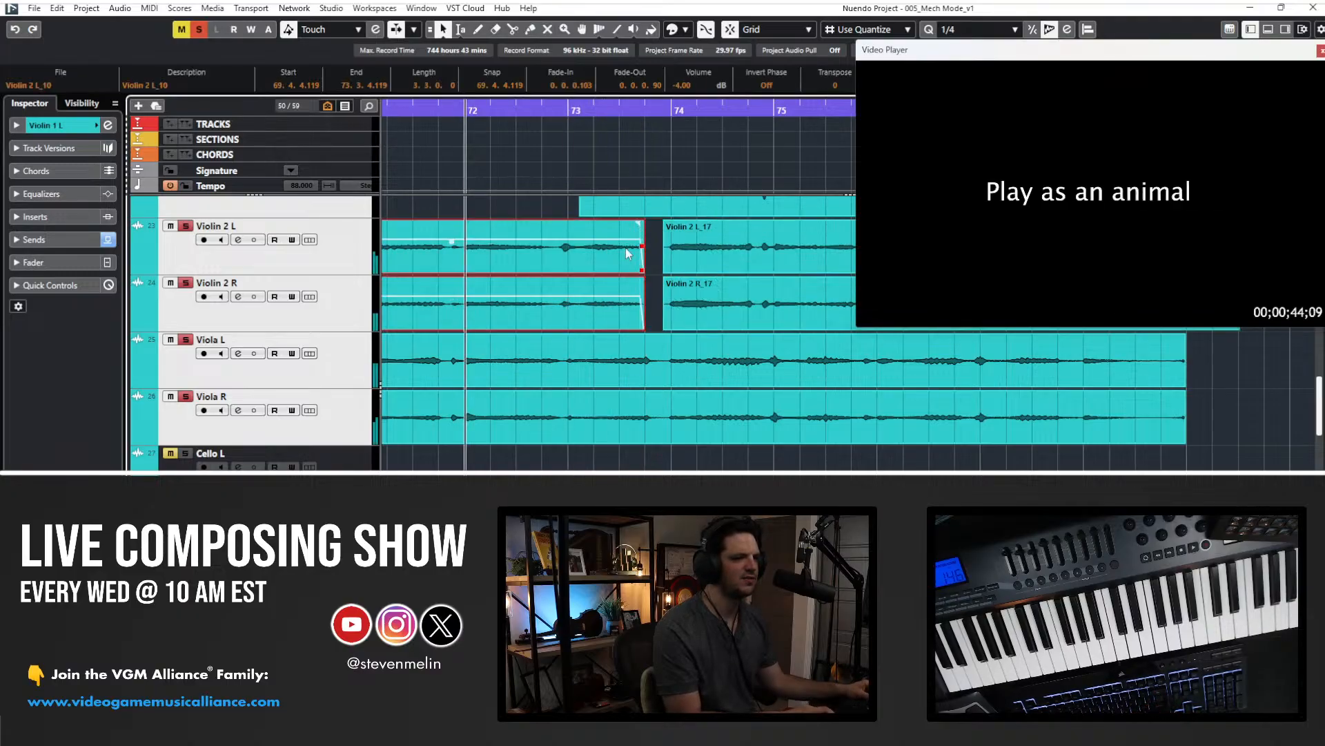
pyautogui.moveTo(644, 323); pyautogui.dragTo(654, 328)
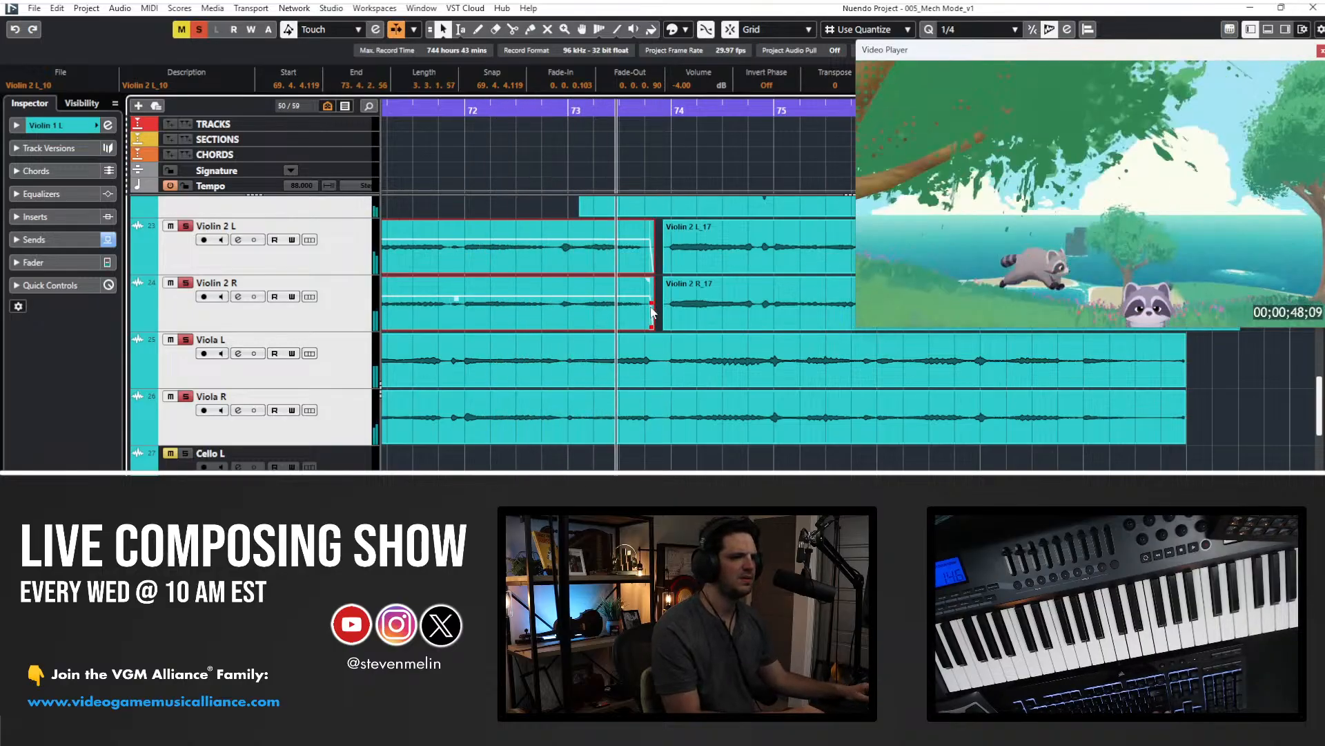
# - Split both Violin 1 clips at 73.4.4.50 and delete the part before the cut
pyautogui.scroll(2, 643, 272)
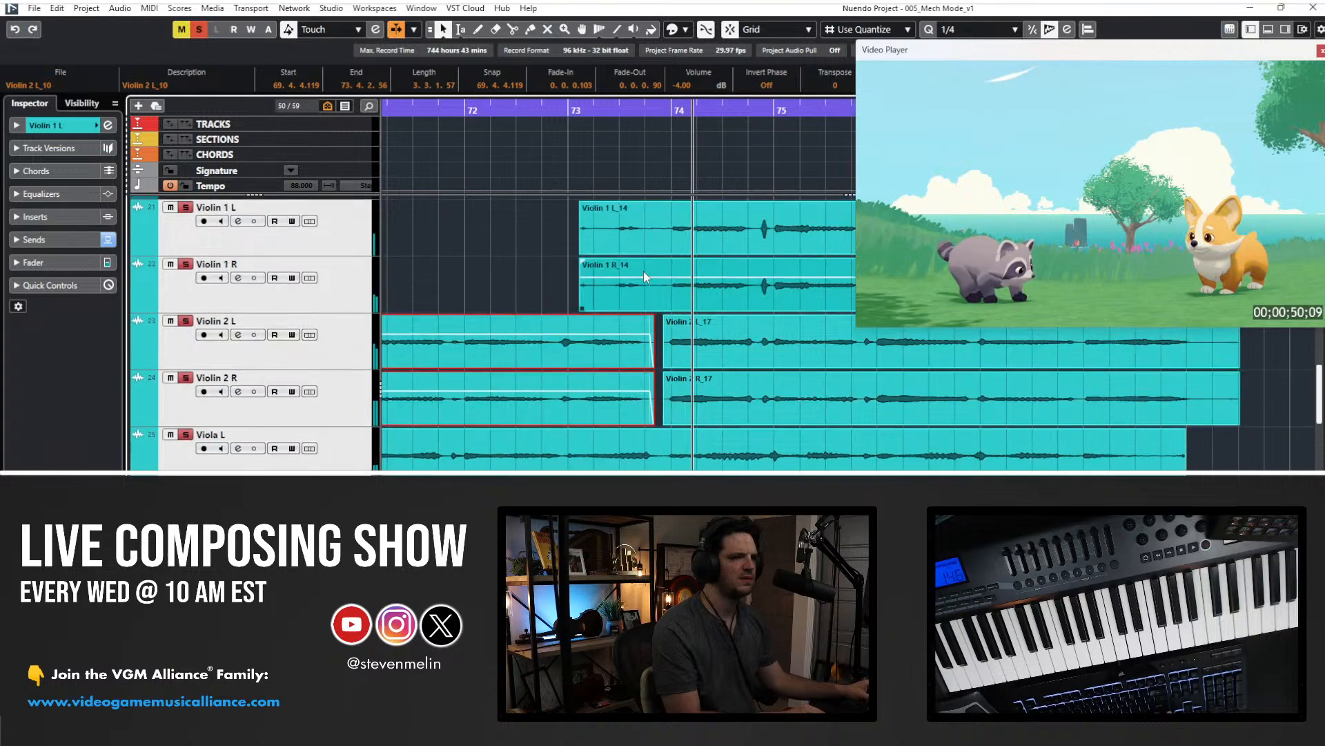
pyautogui.scroll(2, 643, 272)
pyautogui.click(654, 324)
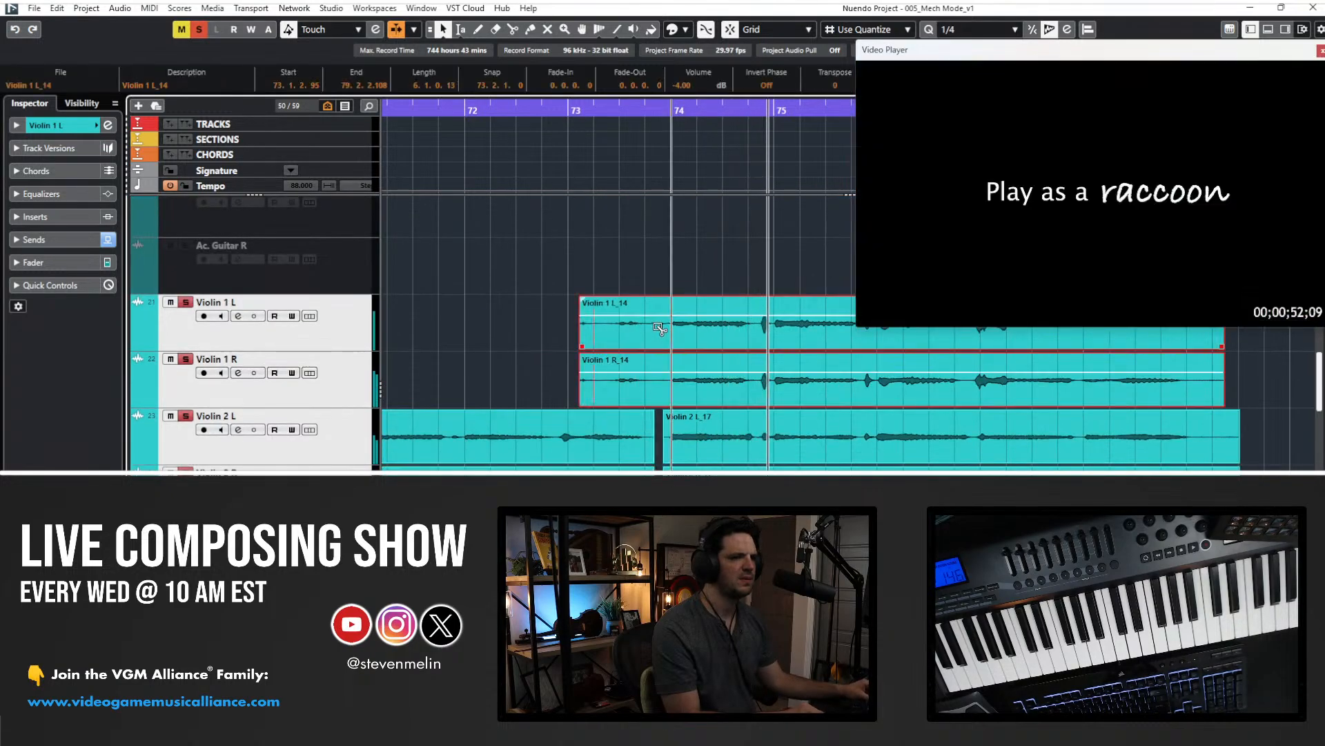
pyautogui.keyDown('alt'); pyautogui.click(655, 326); pyautogui.keyUp('alt')
pyautogui.moveTo(610, 261); pyautogui.dragTo(616, 373)
pyautogui.press('Delete')
pyautogui.moveTo(615, 317); pyautogui.dragTo(668, 404)
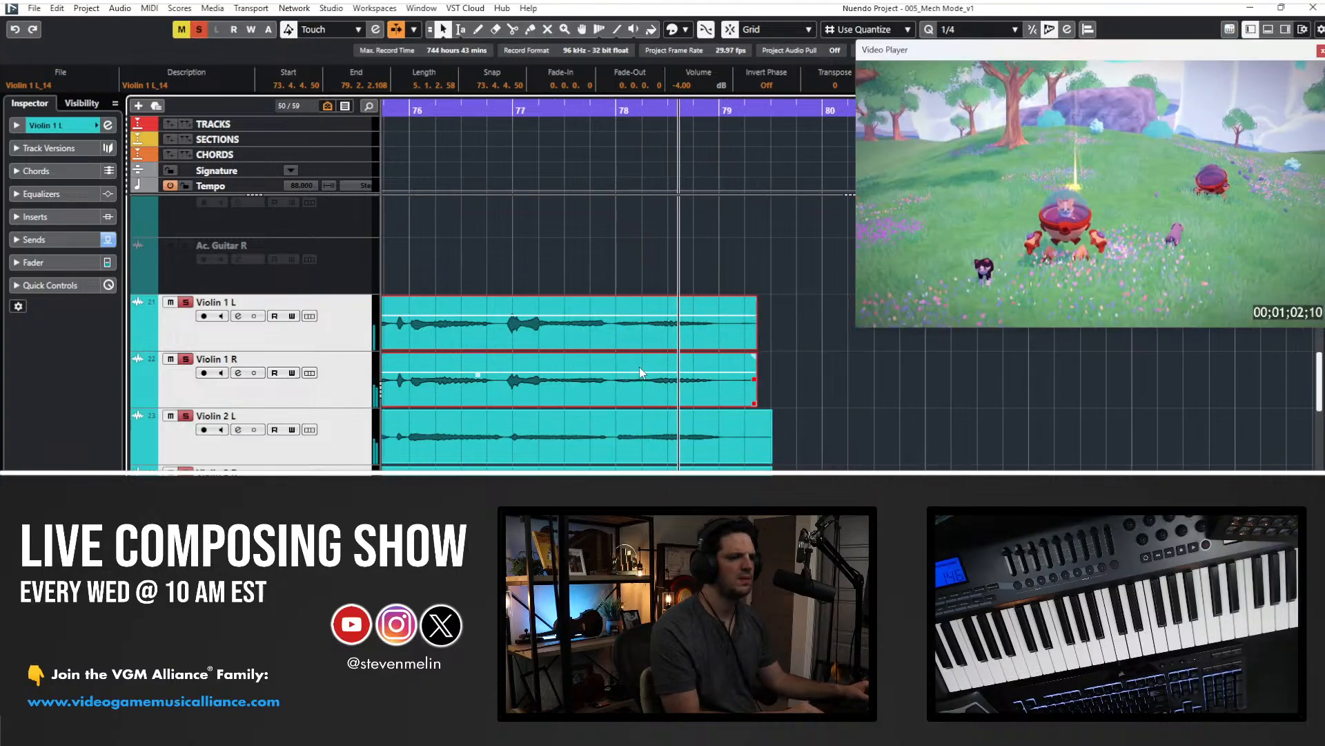
# - Split the Violin 1 and Violin 2 clips at 78.2.2.28 and delete everything after the cut
pyautogui.scroll(-2, 629, 461)
pyautogui.click(698, 454)
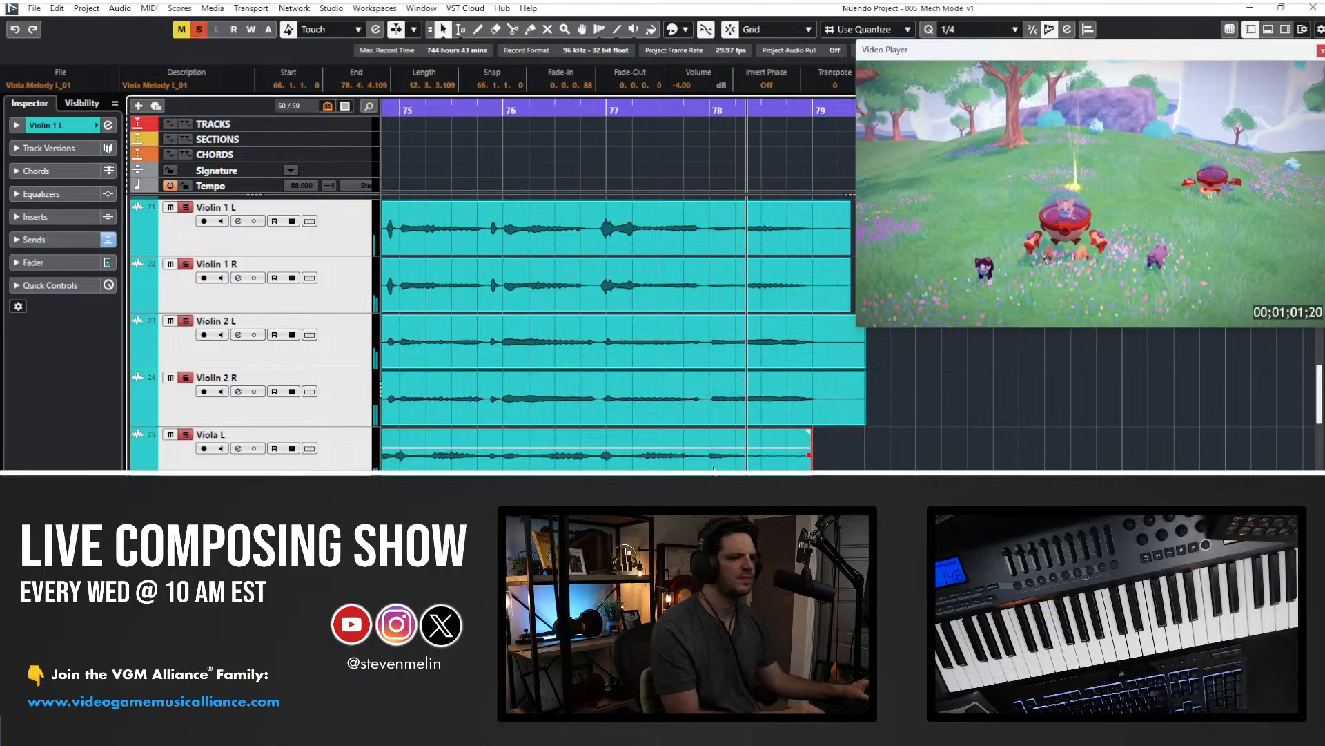
pyautogui.click(833, 469)
pyautogui.moveTo(828, 239); pyautogui.dragTo(829, 240)
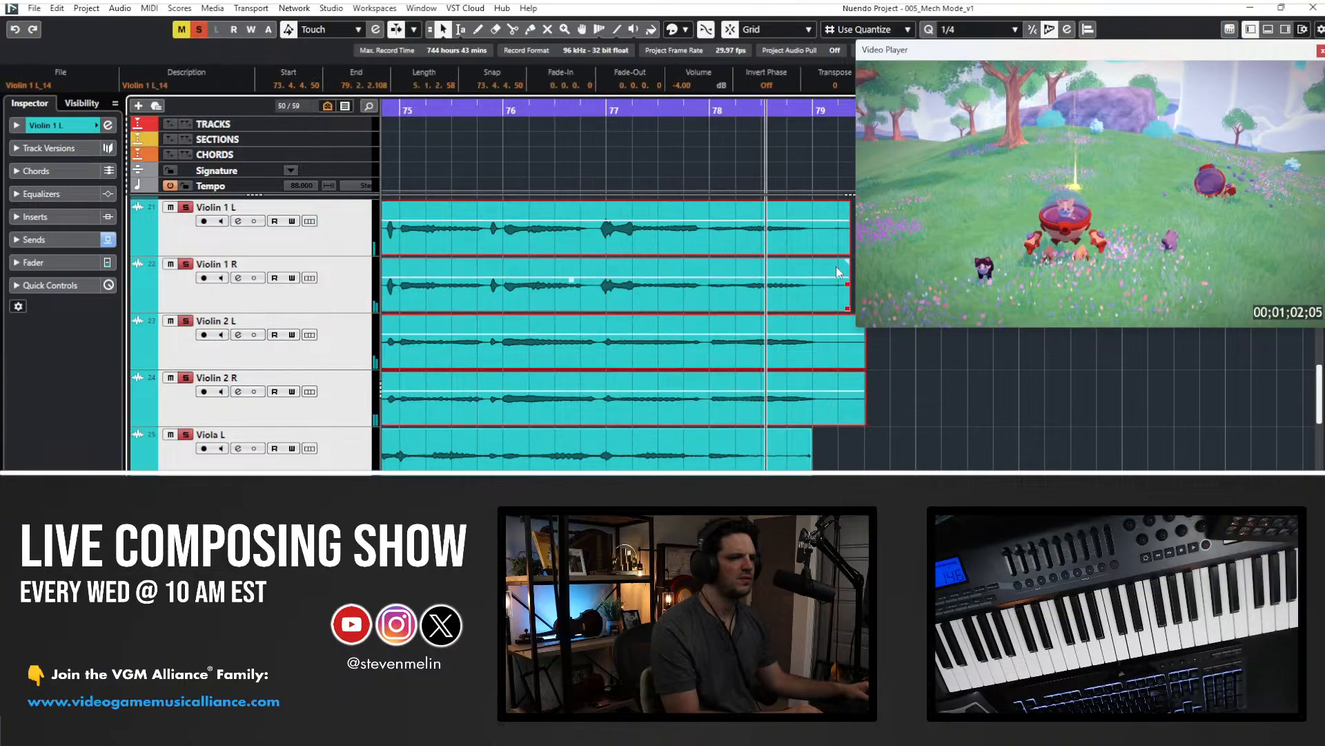
pyautogui.hscroll(3, 830, 291)
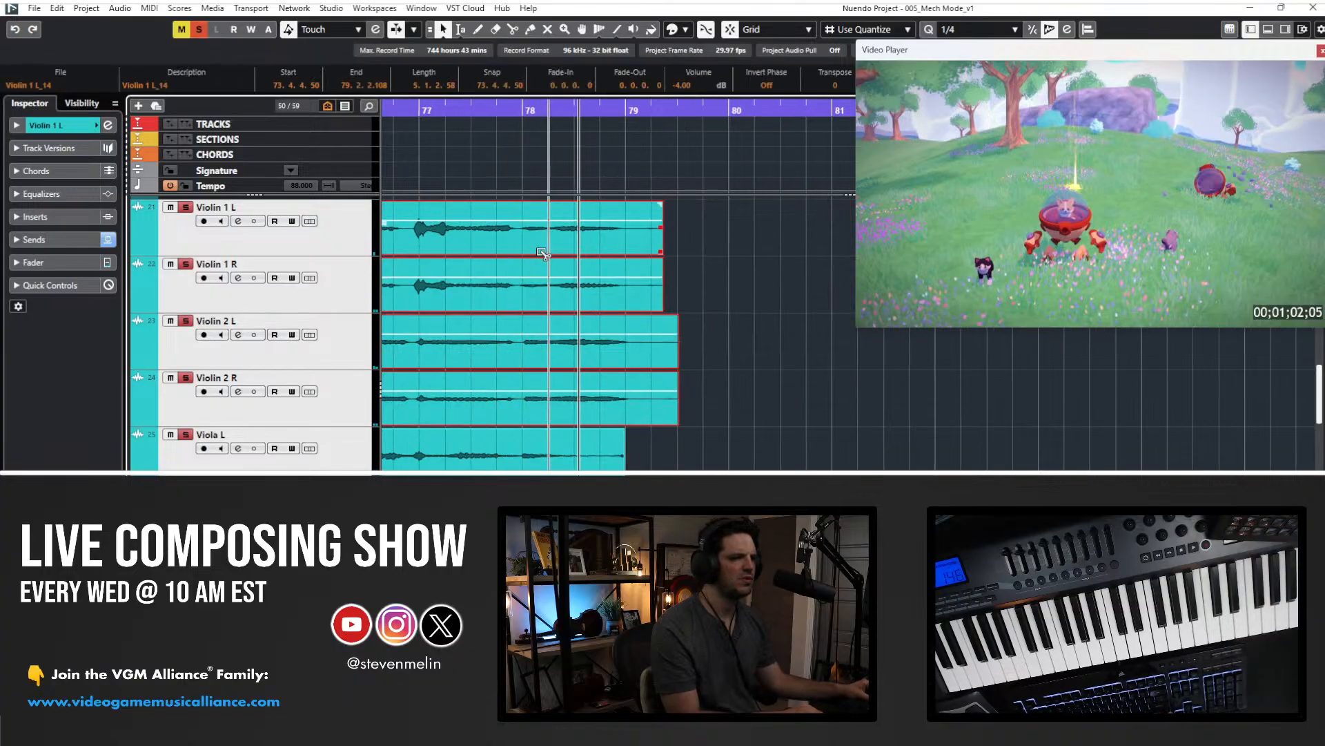
pyautogui.keyDown('alt'); pyautogui.click(564, 250); pyautogui.keyUp('alt')
pyautogui.moveTo(716, 418); pyautogui.dragTo(555, 256)
pyautogui.press('Delete')
pyautogui.hotkey('ctrl', 'z')
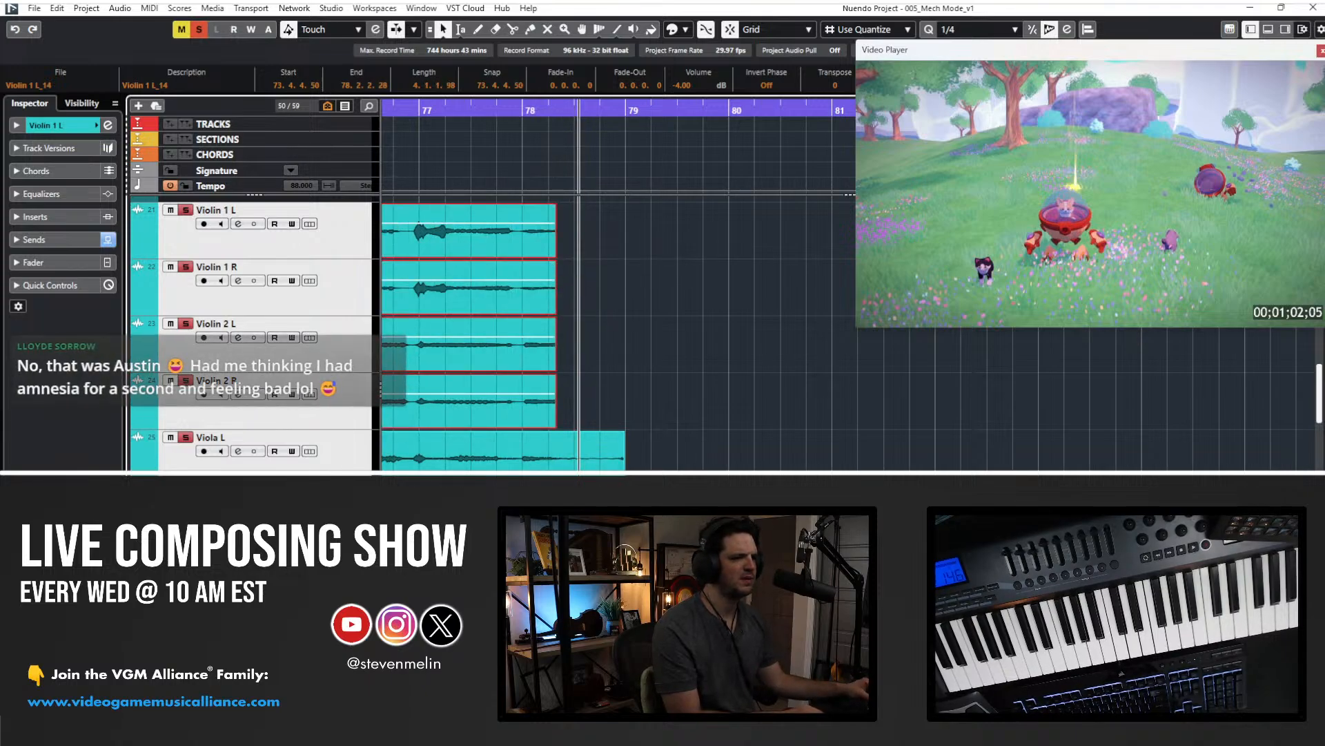
# - Split the Viola Melody clips where the violin clips end and delete their tails
pyautogui.click(558, 444)
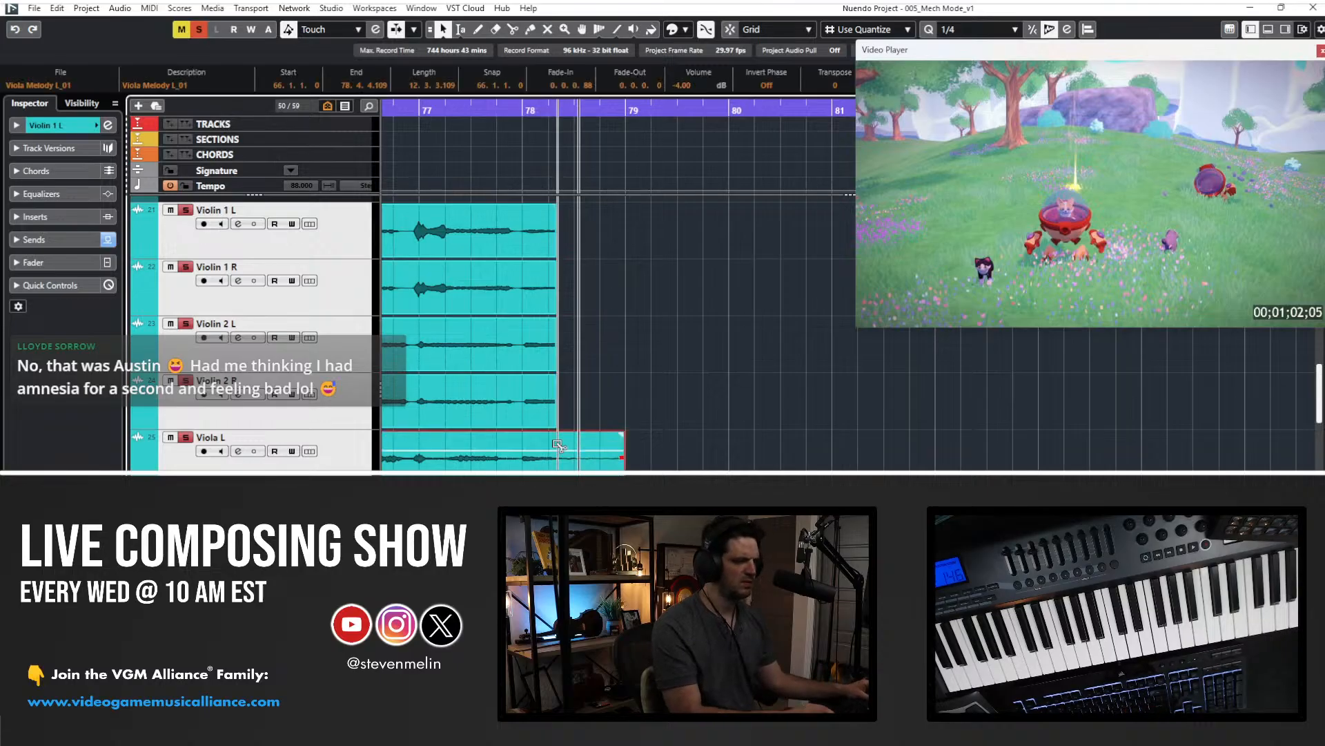
pyautogui.keyDown('alt'); pyautogui.click(558, 444); pyautogui.keyUp('alt')
pyautogui.click(595, 460)
pyautogui.press('Delete')
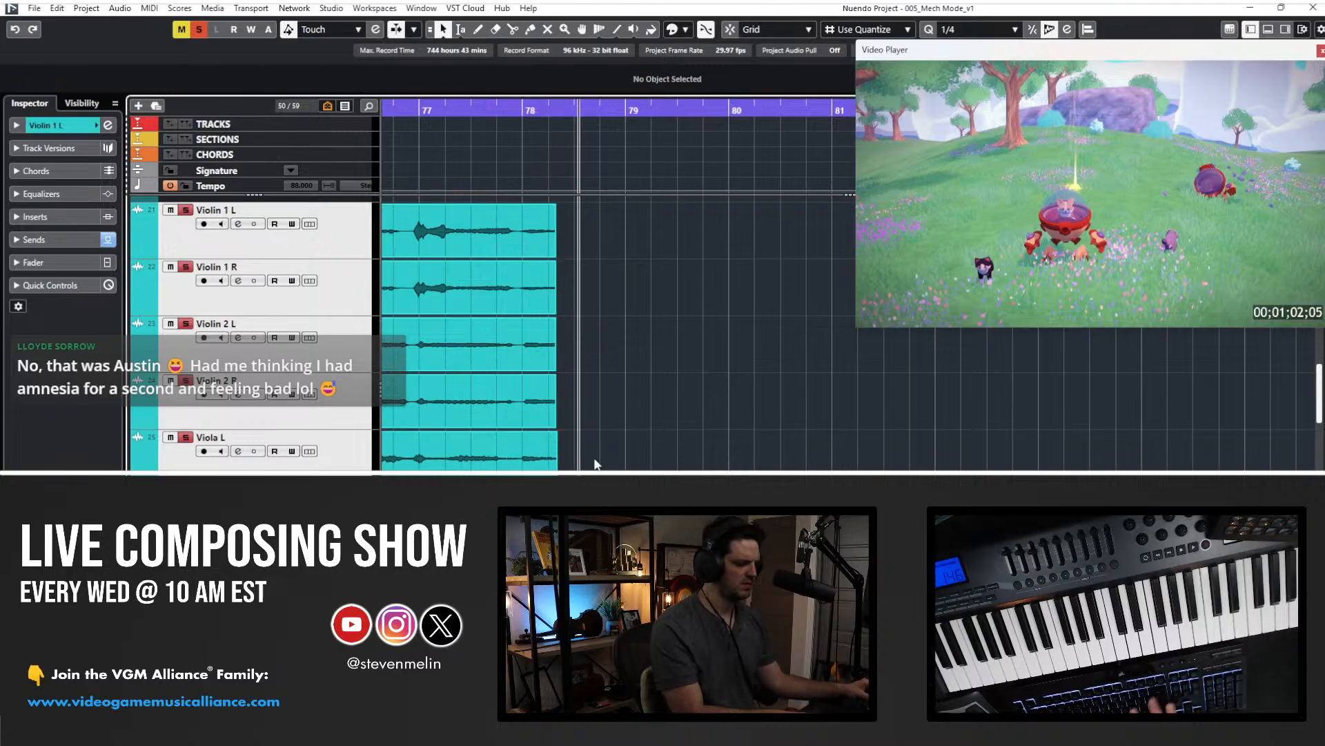
# - Add a 0.0.1.35 fade-out to the ends of all the violin and viola clips and extend them to 78.2.4.84
pyautogui.scroll(3, 536, 271)
pyautogui.moveTo(553, 398); pyautogui.dragTo(547, 399)
pyautogui.scroll(-3, 503, 216)
pyautogui.press('space')
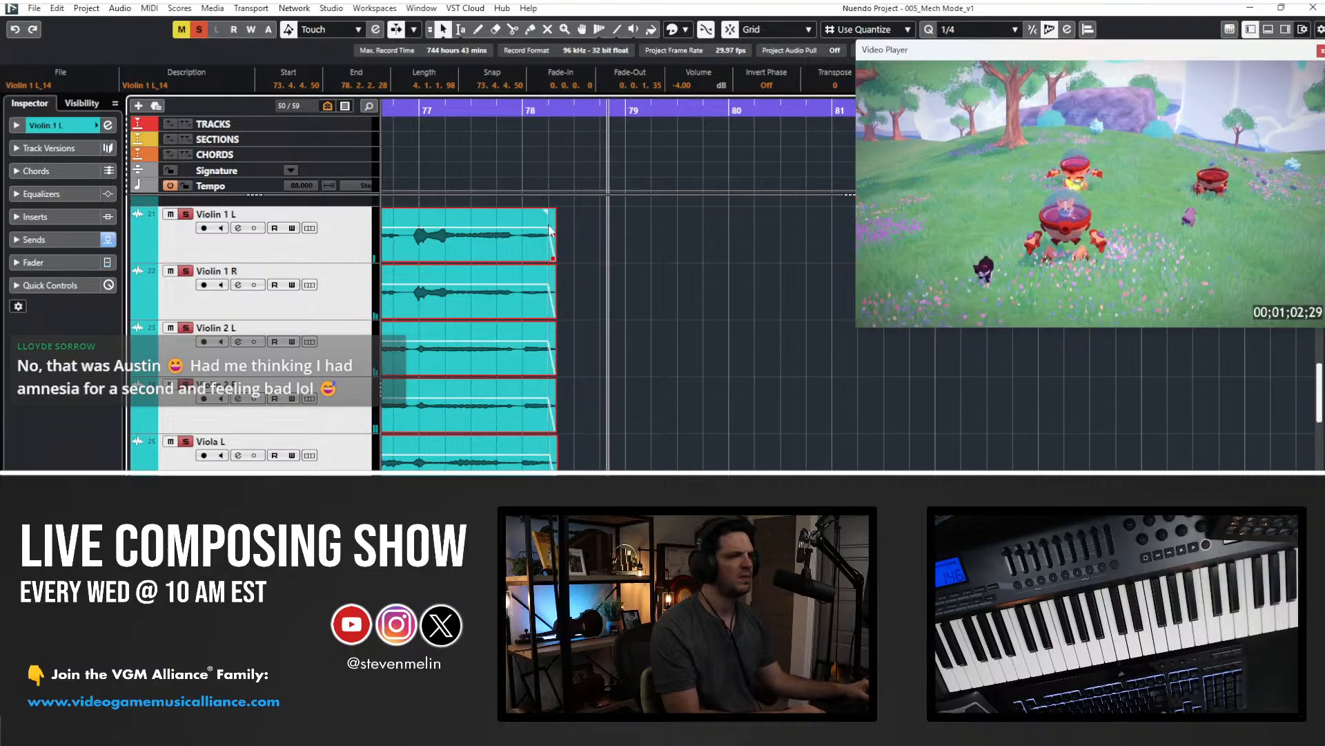
pyautogui.moveTo(556, 260); pyautogui.dragTo(564, 259)
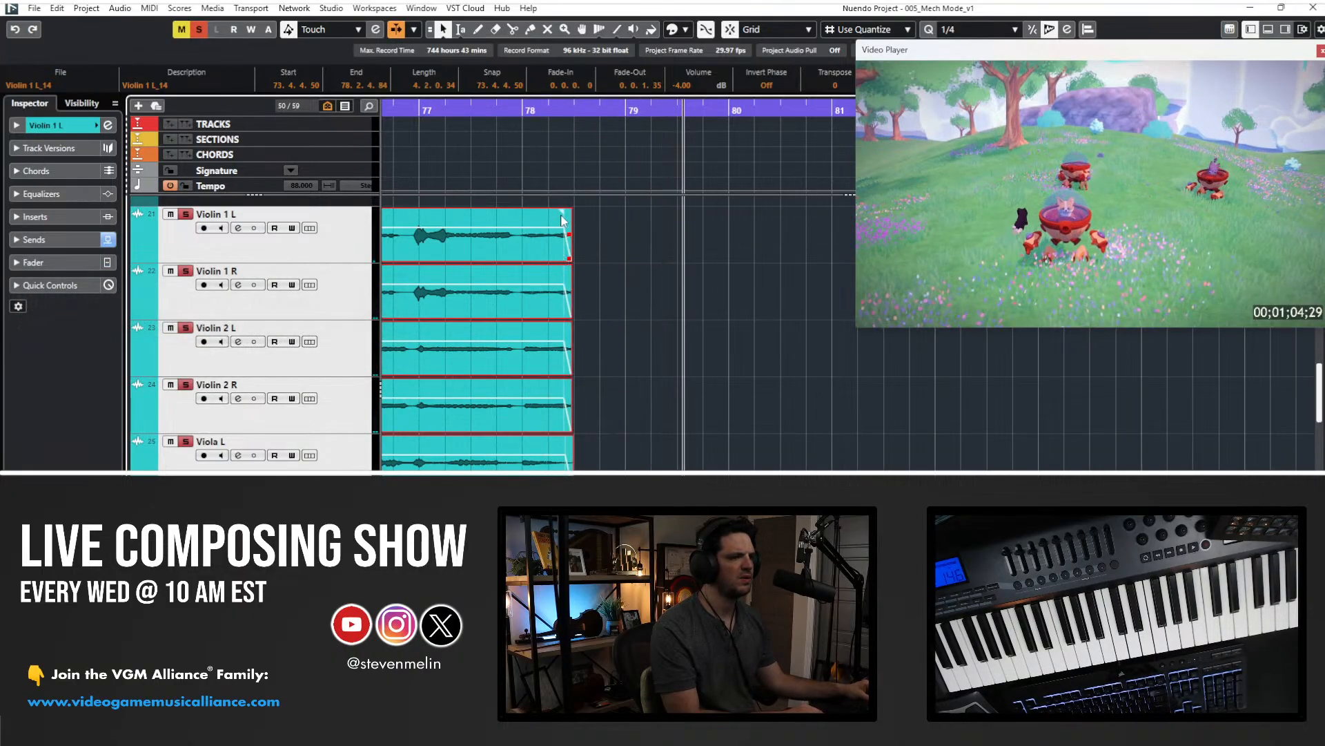
# - Lengthen the fade-outs at the ends of all violin and viola clips to 0.0.2.44 and play back the ending
pyautogui.moveTo(565, 211); pyautogui.dragTo(557, 212)
pyautogui.scroll(-3, 558, 212)
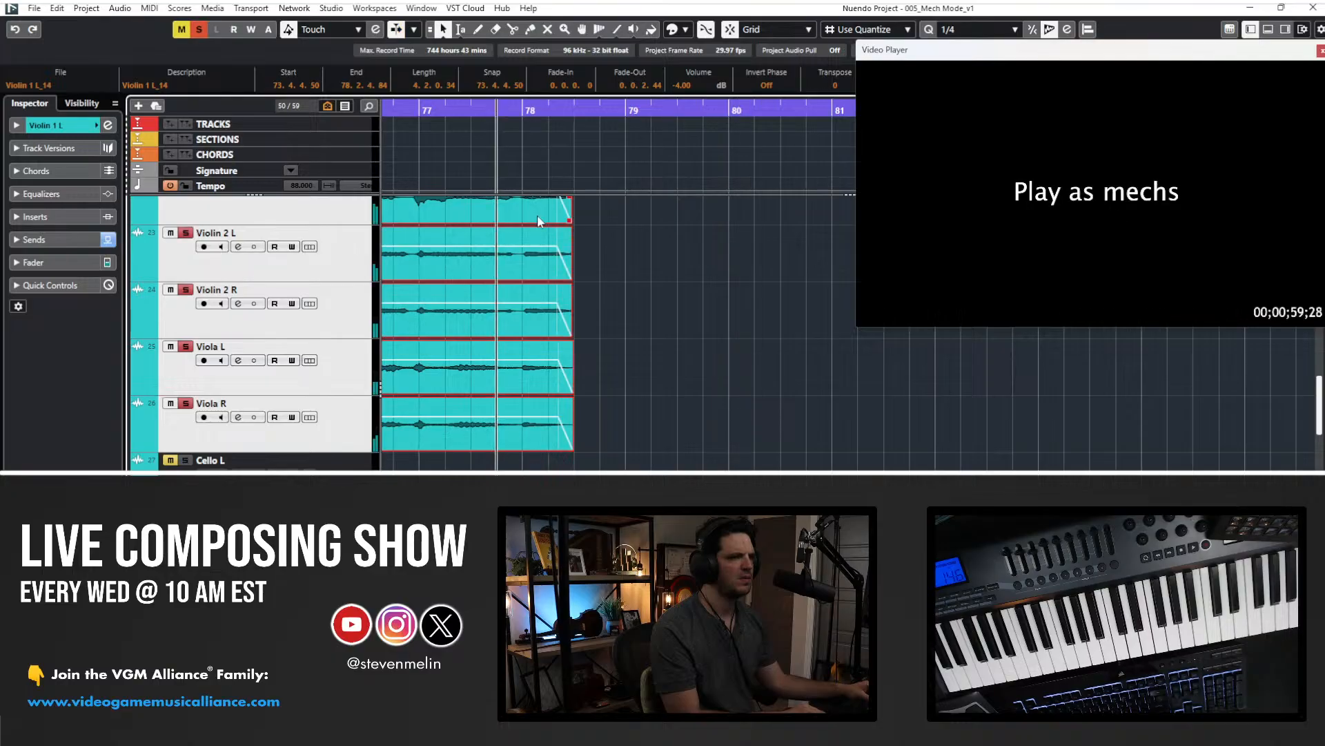
pyautogui.scroll(2, 574, 318)
pyautogui.scroll(2, 574, 318)
pyautogui.scroll(-2, 574, 318)
pyautogui.press('space')
pyautogui.click(608, 483)
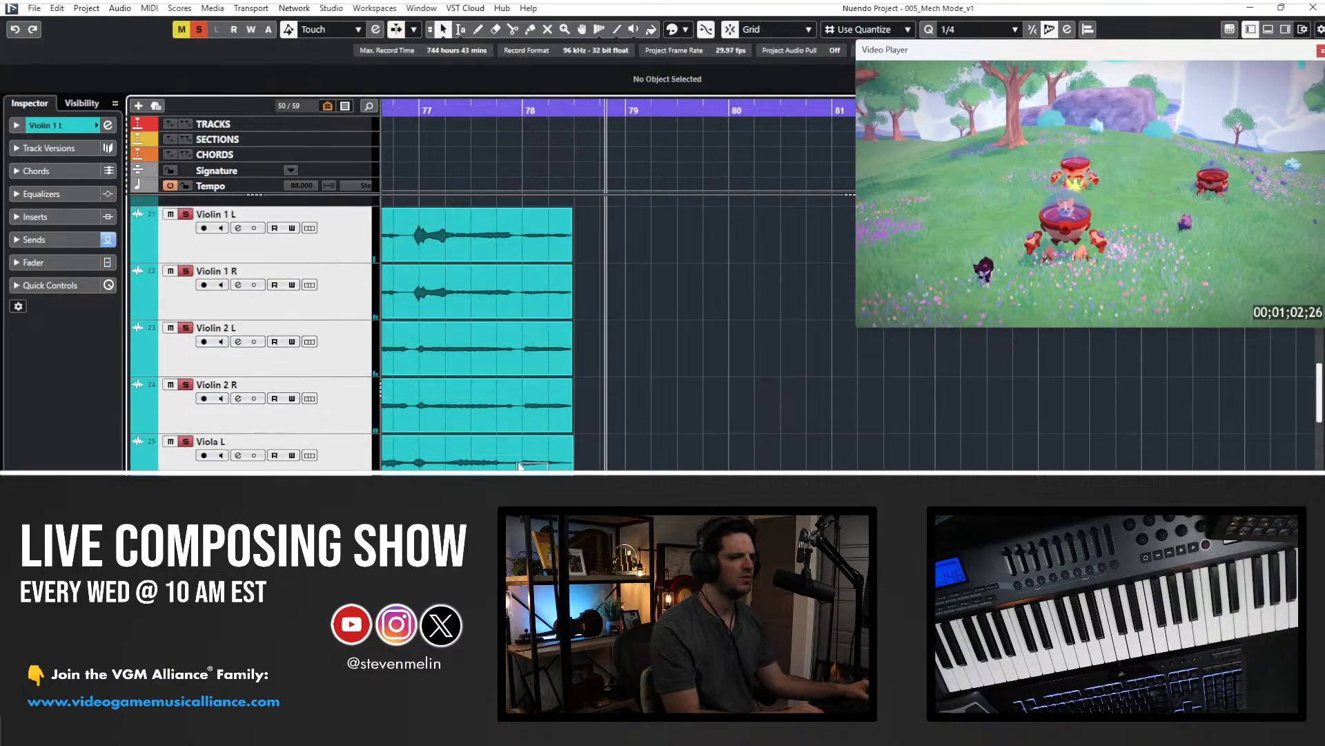
# - Split the Viola Melody clips at 77.4.3.107 and extend their tail parts to 78.3.4.119
pyautogui.click(519, 465)
pyautogui.keyDown('alt'); pyautogui.click(517, 465); pyautogui.keyUp('alt')
pyautogui.click(442, 32)
pyautogui.click(476, 82)
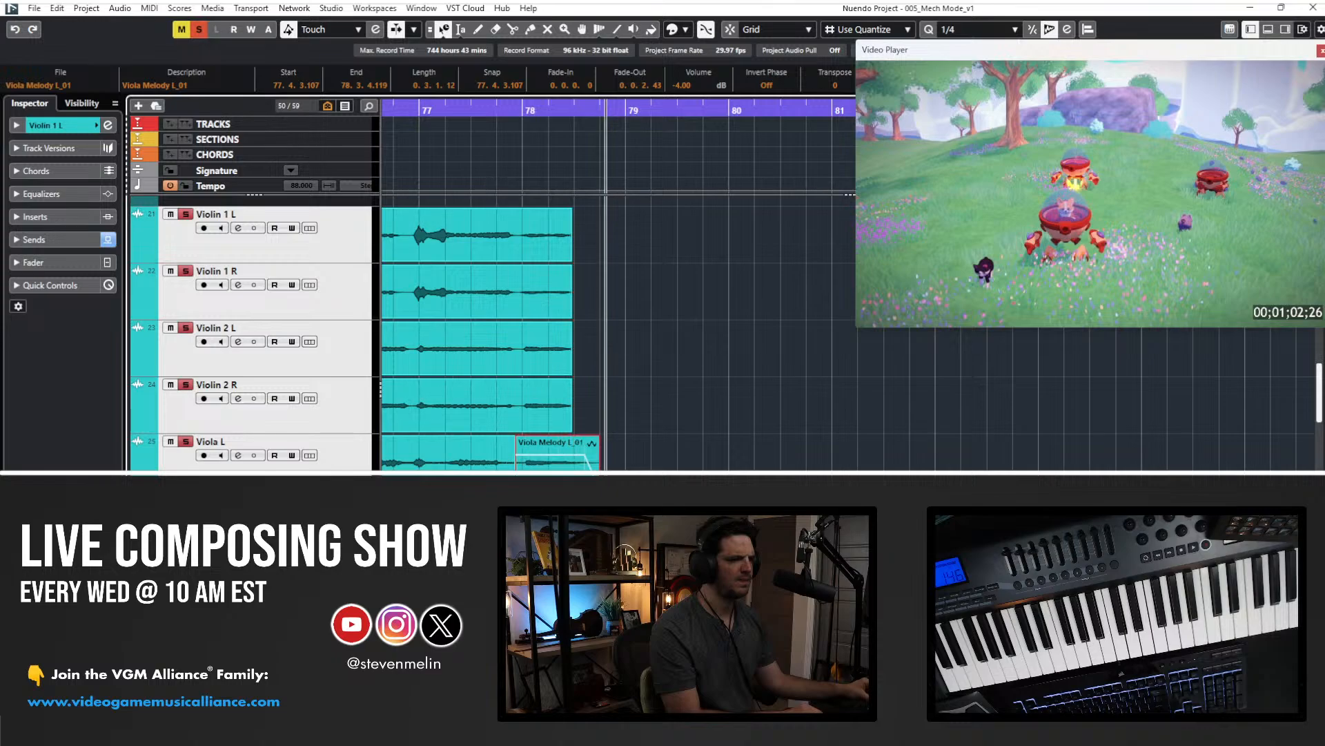
pyautogui.click(441, 31)
pyautogui.click(476, 48)
pyautogui.click(611, 382)
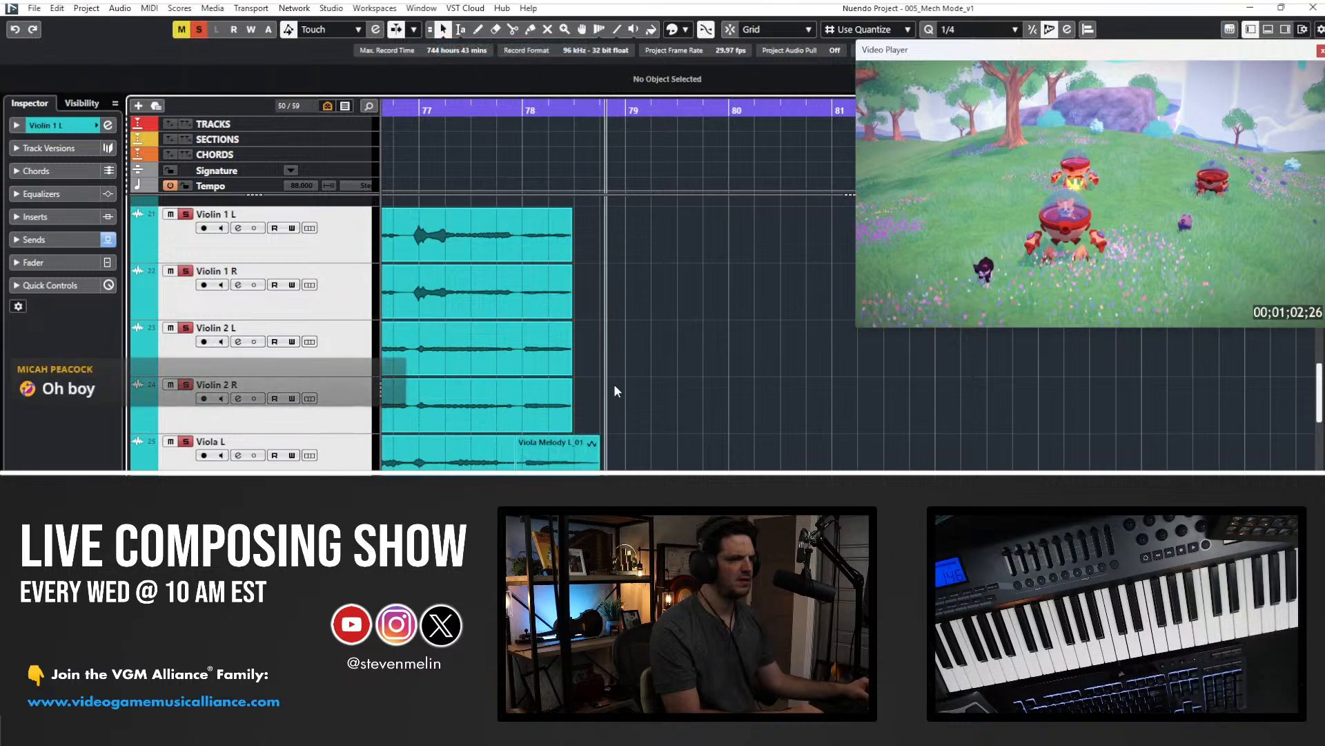
# - Extend the violin clips to 78.3.4.107 with a 0.1.2.67 fade-out, and shorten the viola tails' fade-out to 0.0.2.5
pyautogui.moveTo(545, 254); pyautogui.dragTo(592, 256)
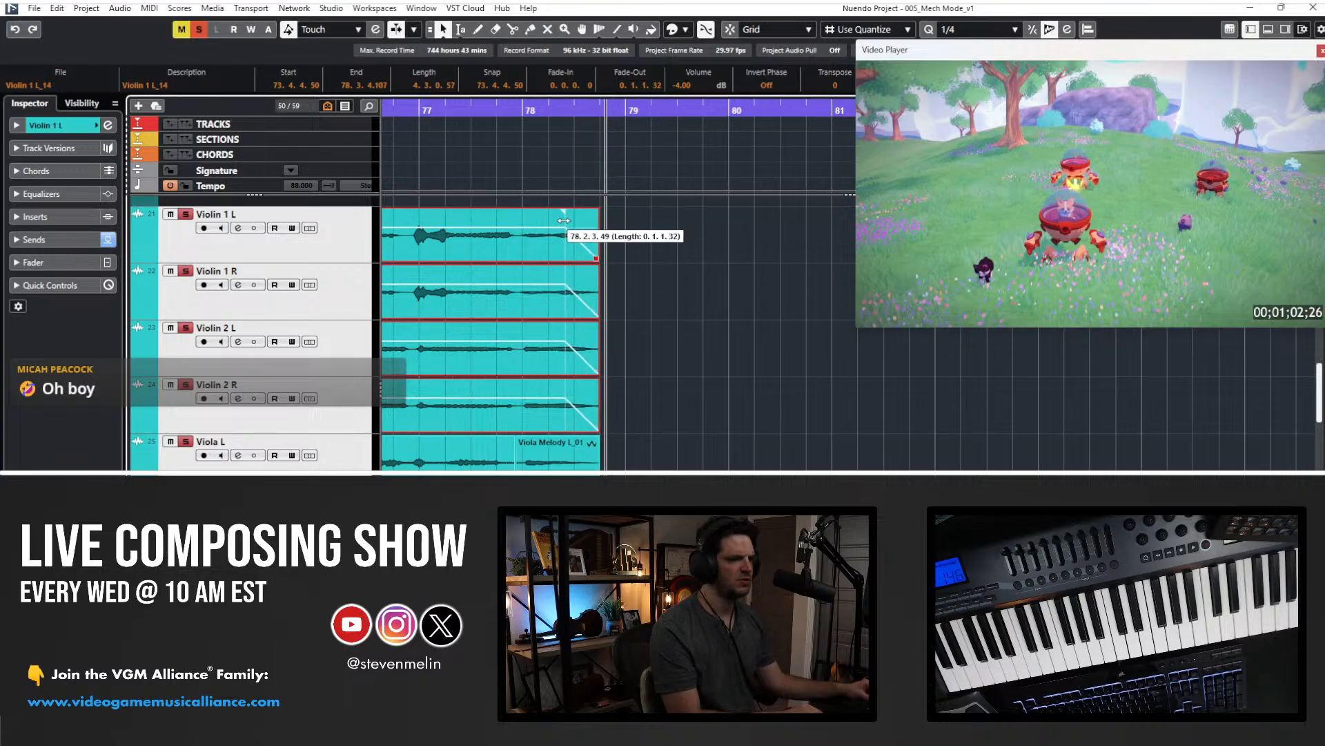
pyautogui.moveTo(558, 222); pyautogui.dragTo(556, 224)
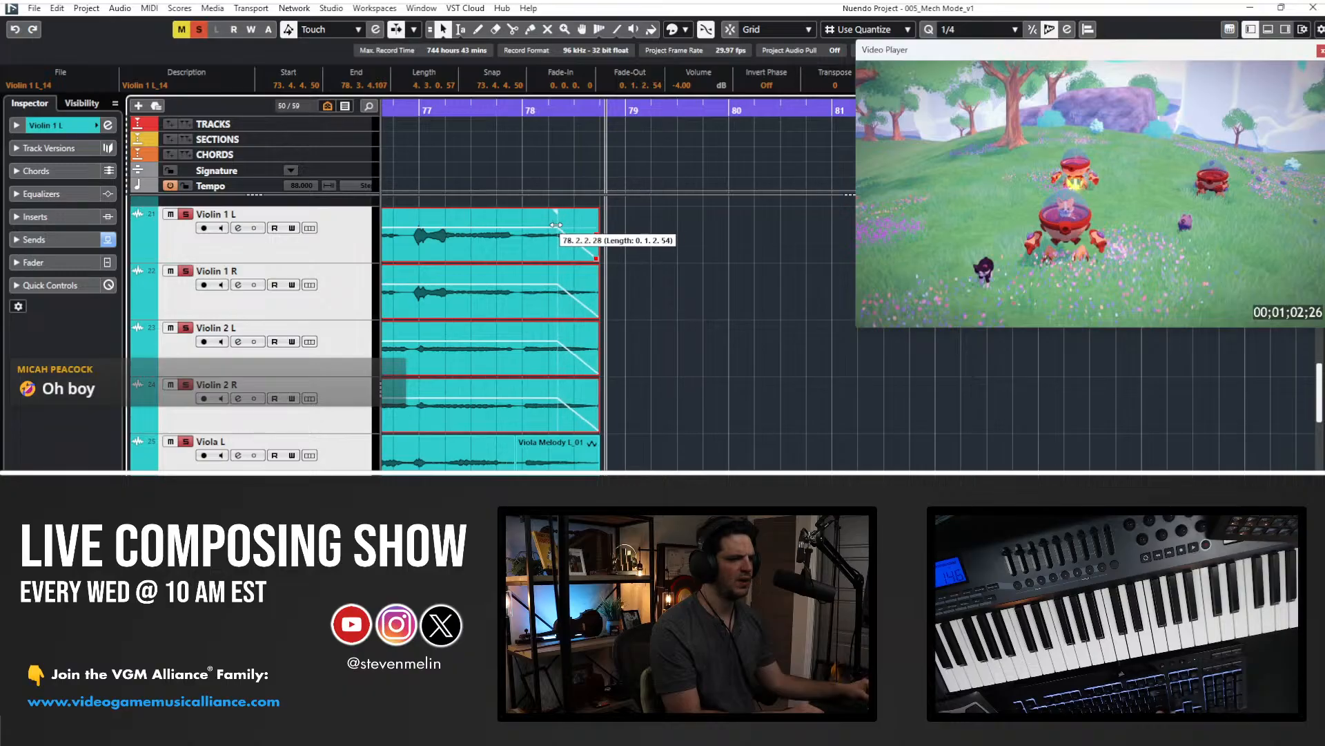
pyautogui.click(585, 450)
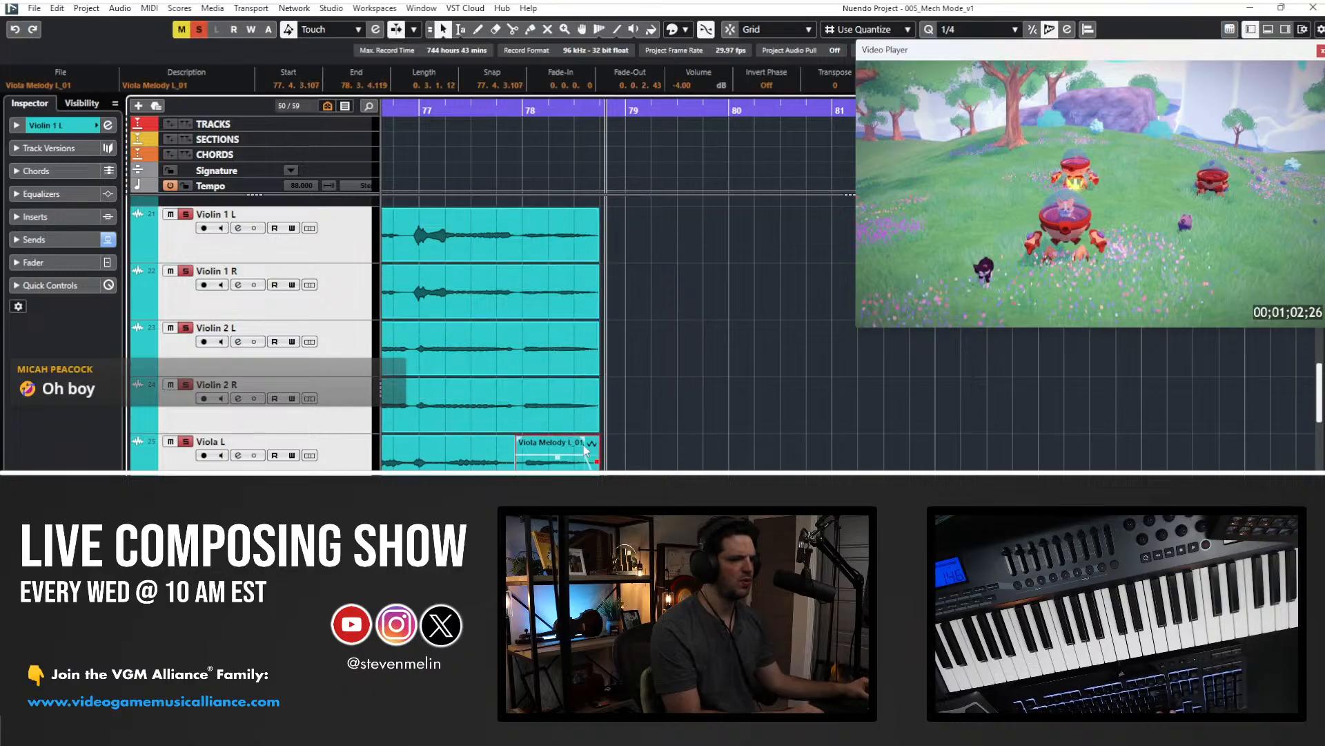
pyautogui.press('space')
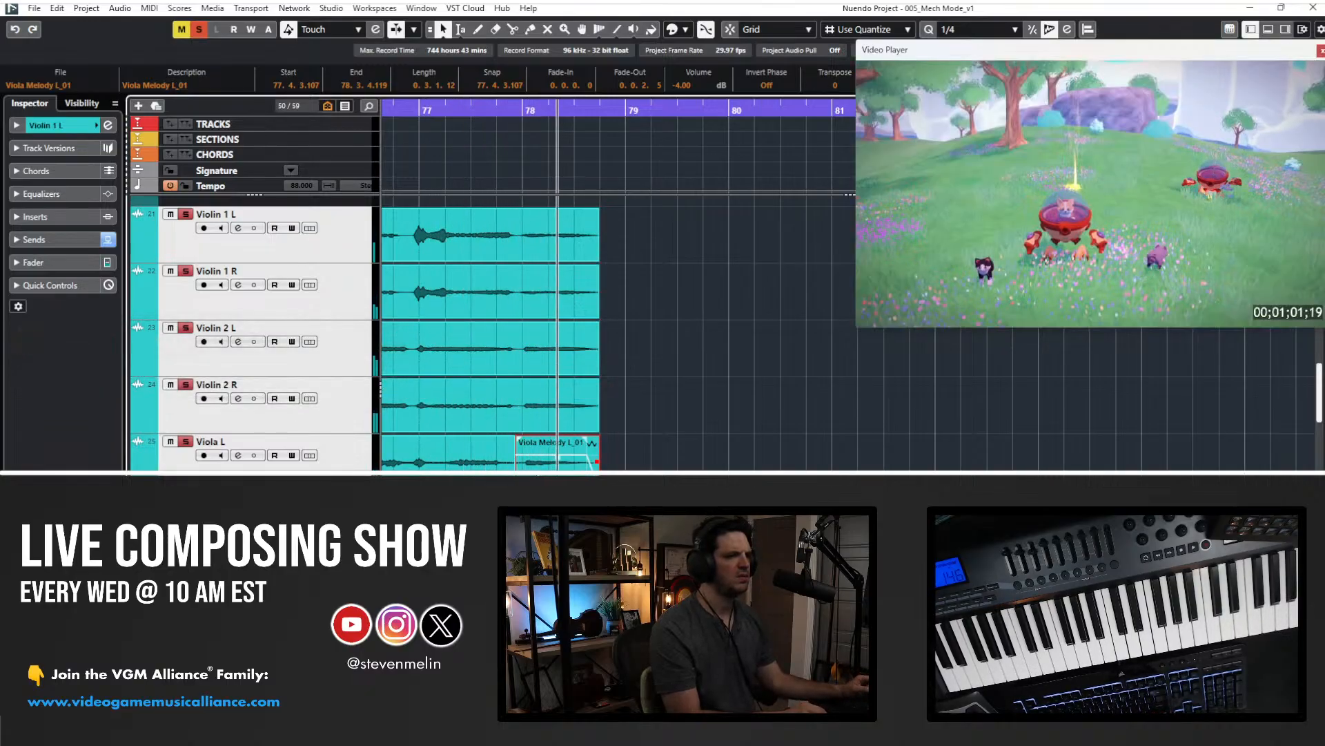
# - Shorten the Violin 1 and Violin 2 clips to end at 78.3.2.102 and play the ending from just before bar 78
pyautogui.moveTo(644, 413); pyautogui.dragTo(575, 207)
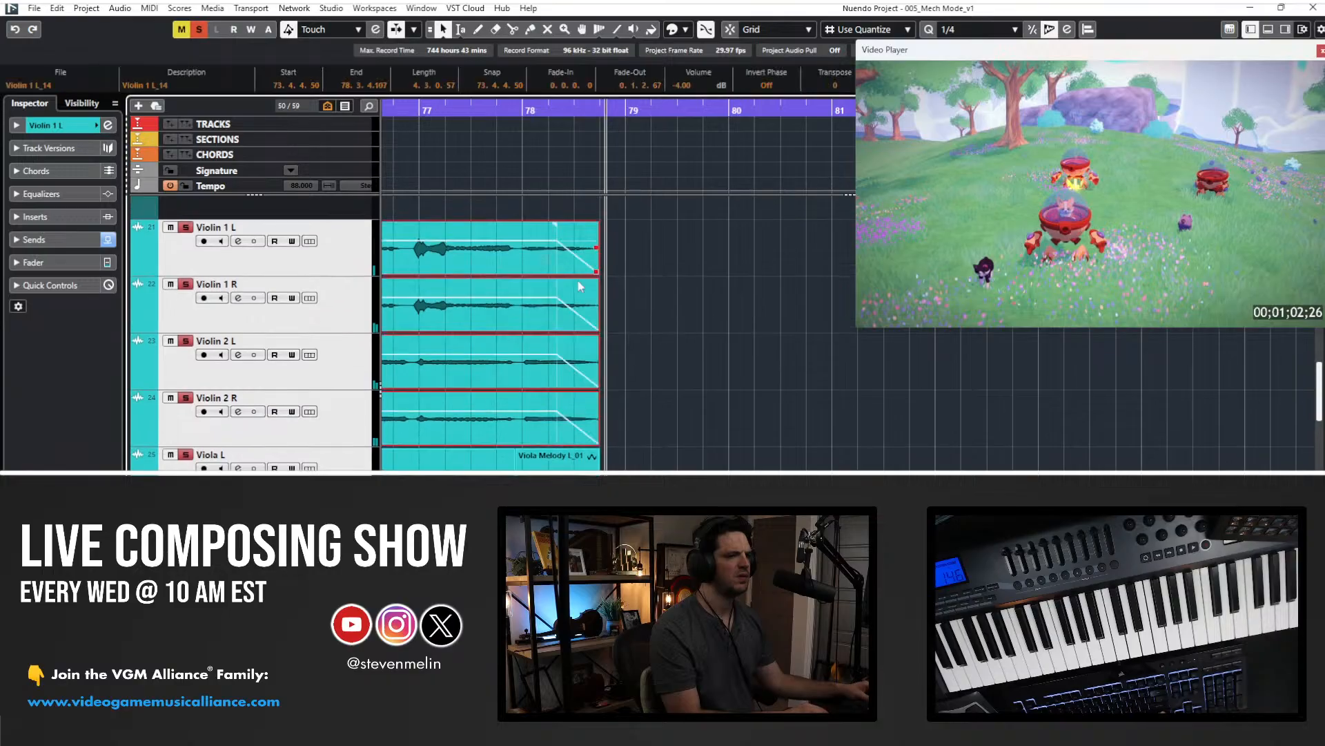
pyautogui.moveTo(595, 272); pyautogui.dragTo(582, 271)
pyautogui.moveTo(524, 109); pyautogui.dragTo(522, 141)
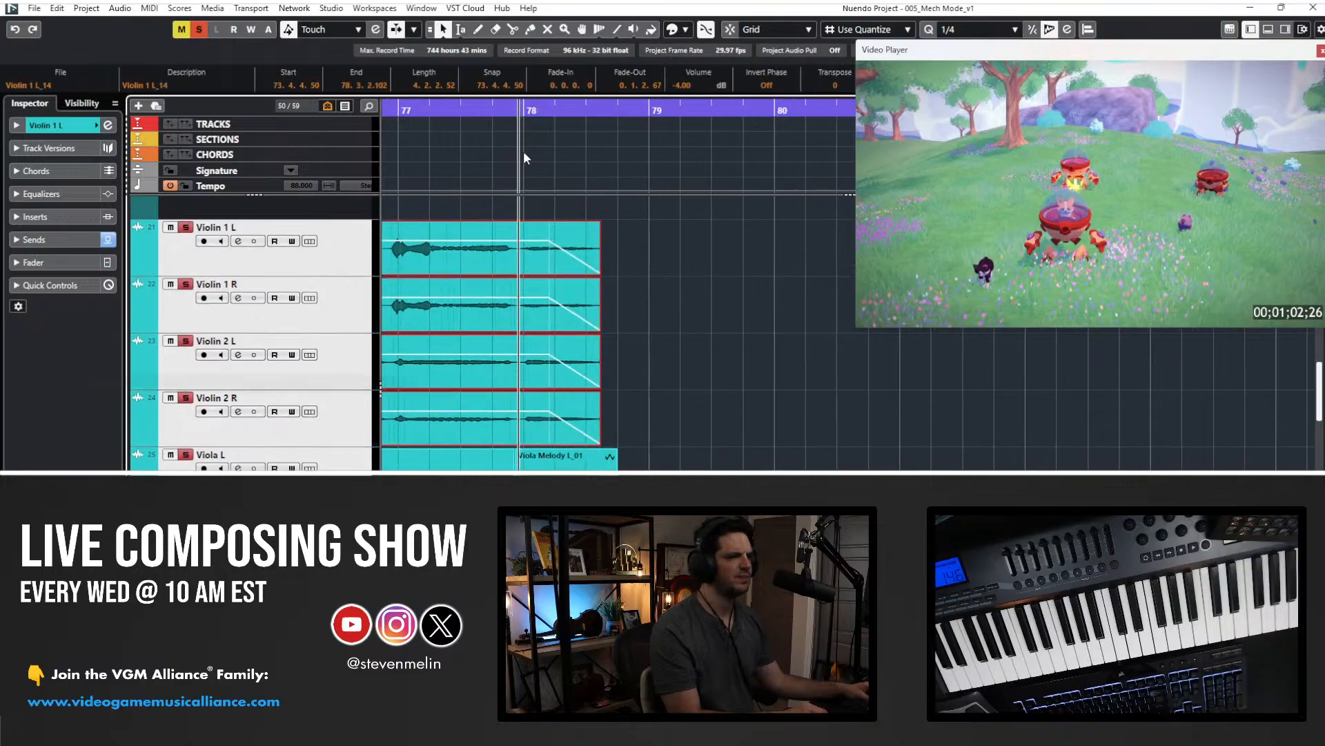
pyautogui.press('space')
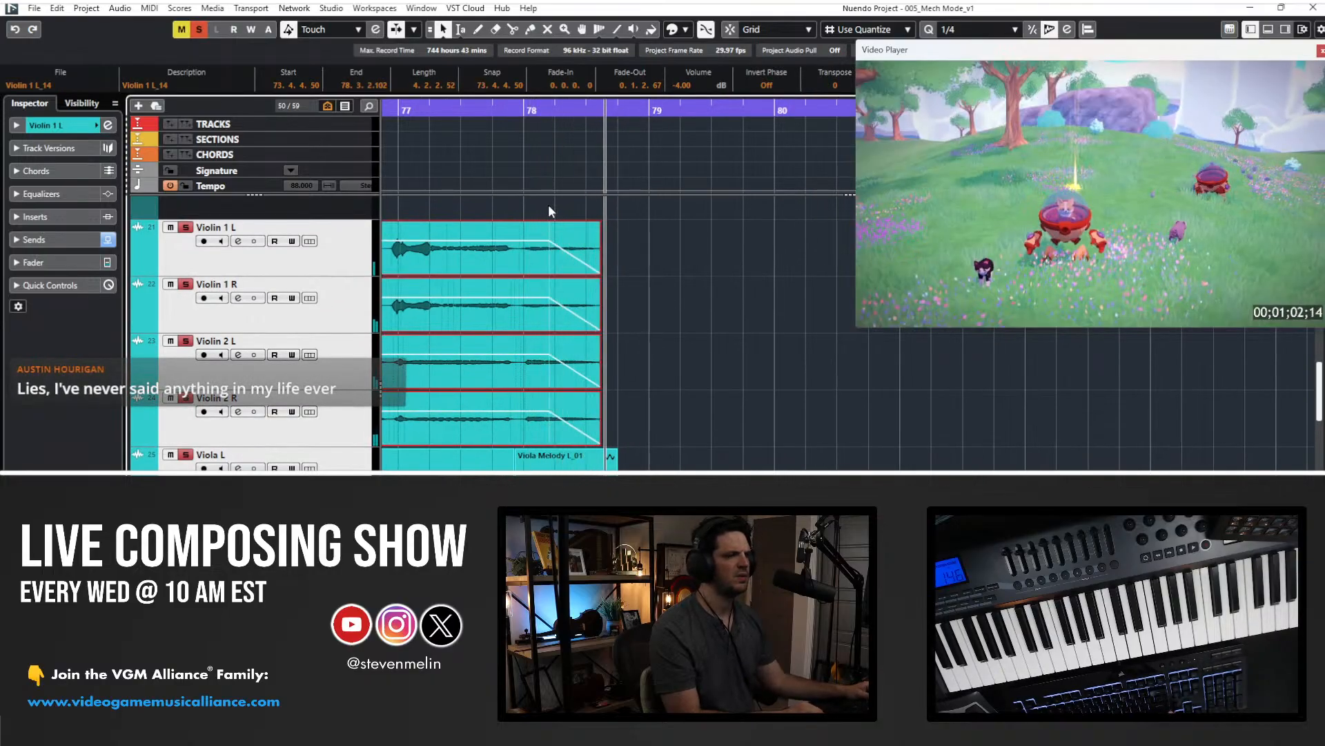
# - Rewind the playback position to the viola's entry at bar 66 and listen to the passage
pyautogui.press('KP_Subtract')
pyautogui.press('KP_Subtract')
pyautogui.press('KP_Subtract')
pyautogui.press('KP_Subtract')
pyautogui.press('KP_Subtract')
pyautogui.press('KP_Subtract')
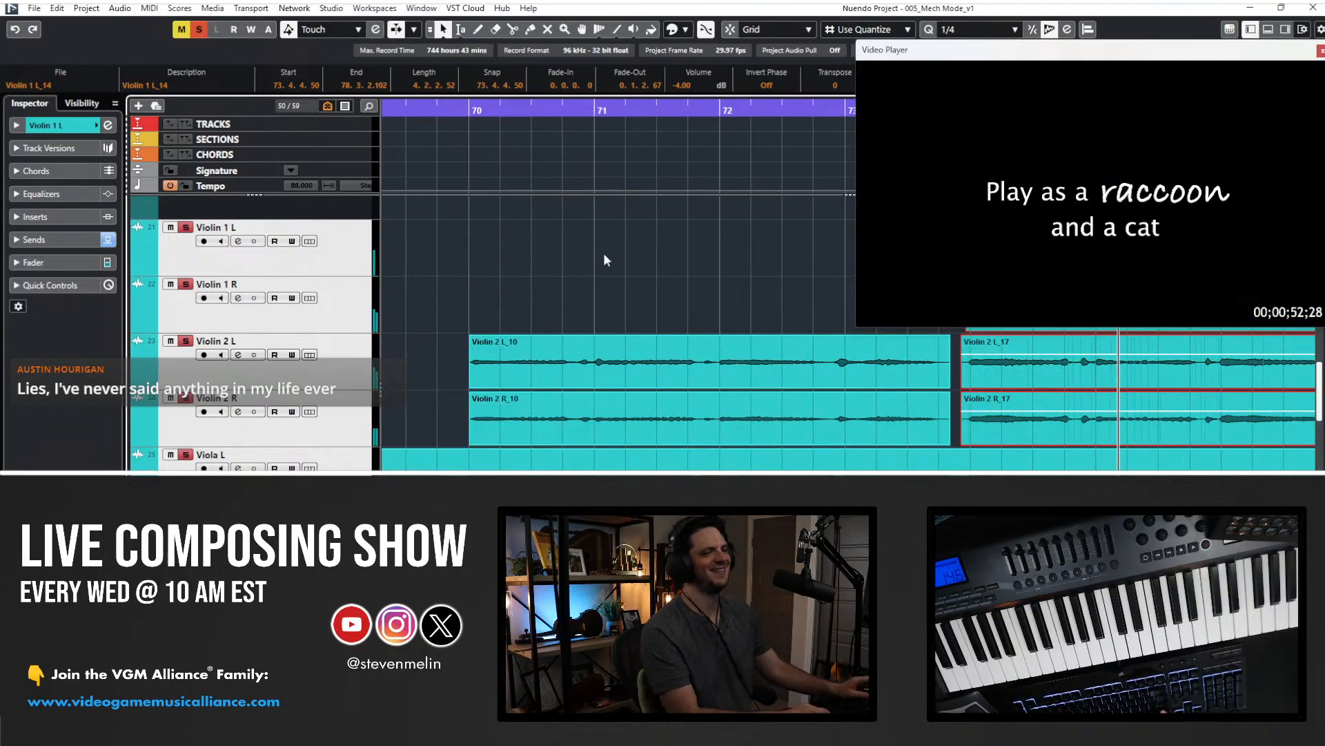
pyautogui.press('KP_Subtract')
pyautogui.press('KP_Subtract')
pyautogui.press('KP_Subtract')
pyautogui.press('KP_Subtract')
pyautogui.press('KP_Subtract')
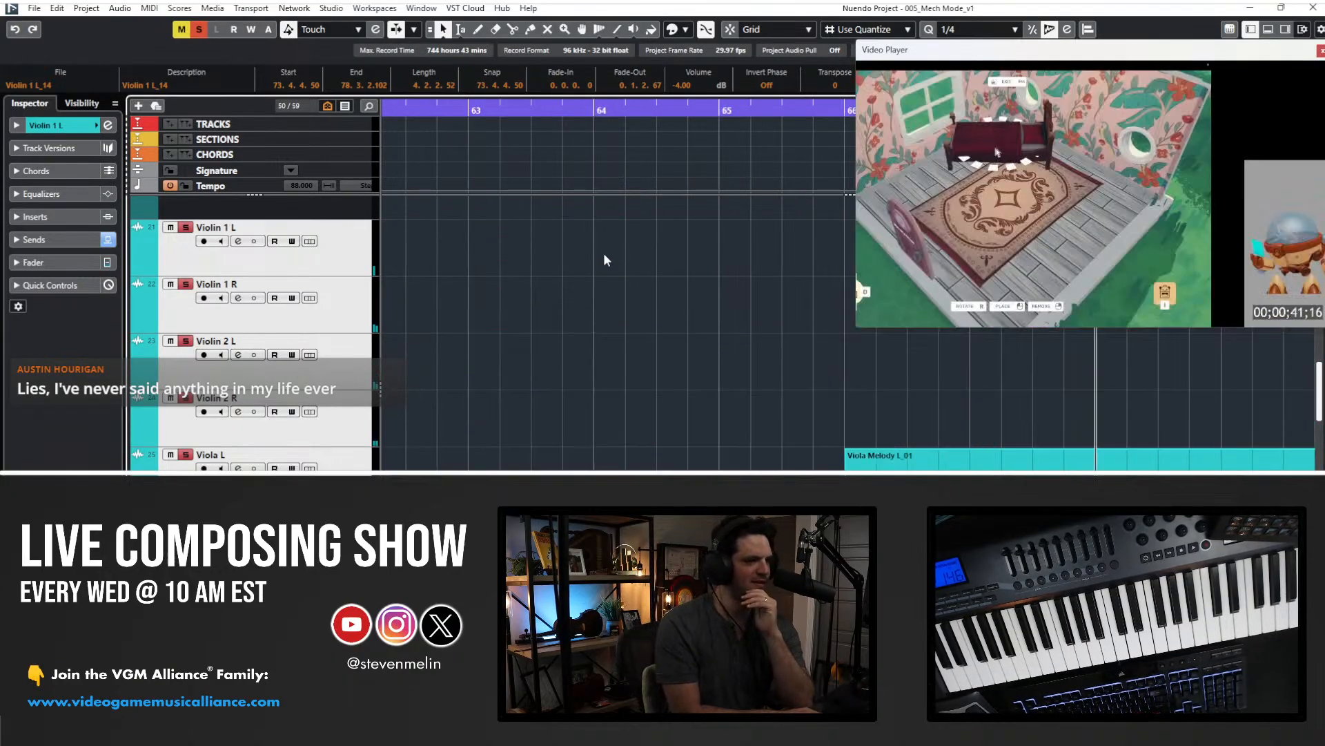
pyautogui.press('KP_Subtract')
pyautogui.press('space')
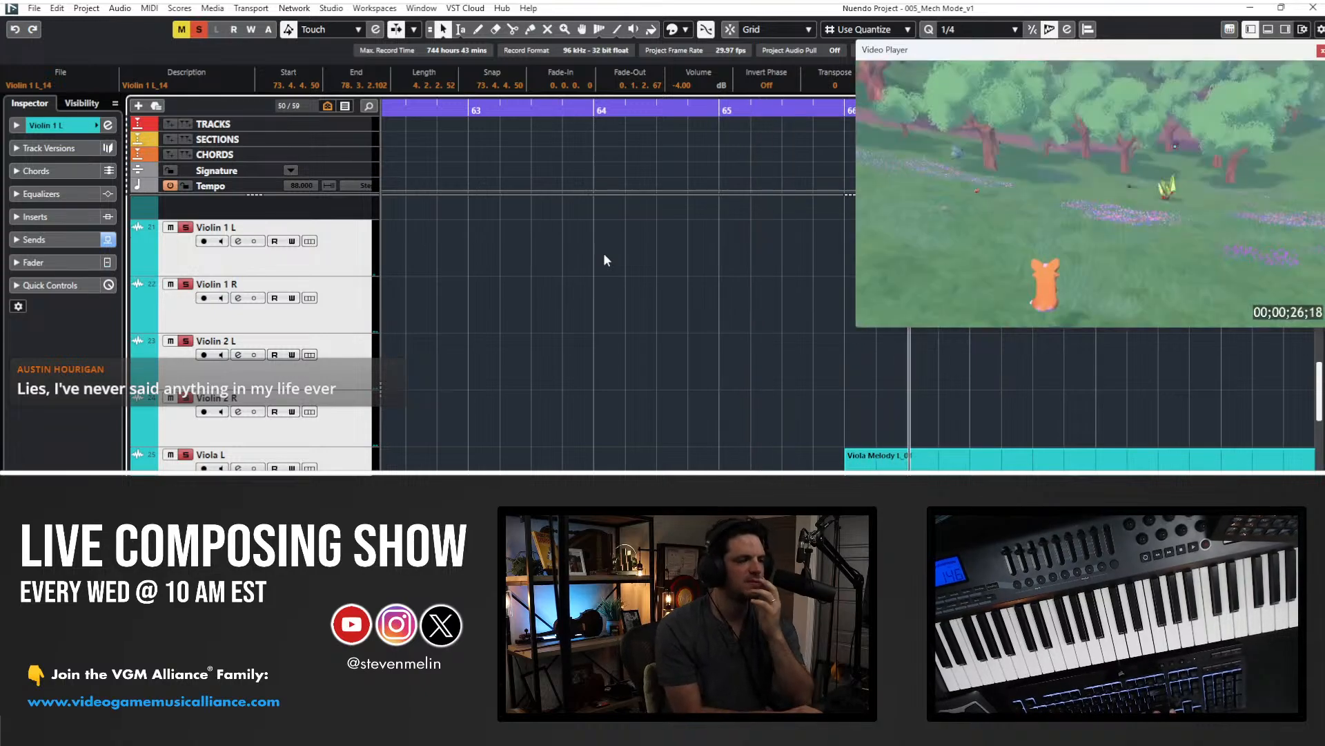
# - Add a 0.0.0.88 fade-in to the start of the Viola Melody clips at bar 66
pyautogui.hscroll(2, 744, 431)
pyautogui.click(671, 442)
pyautogui.click(673, 457)
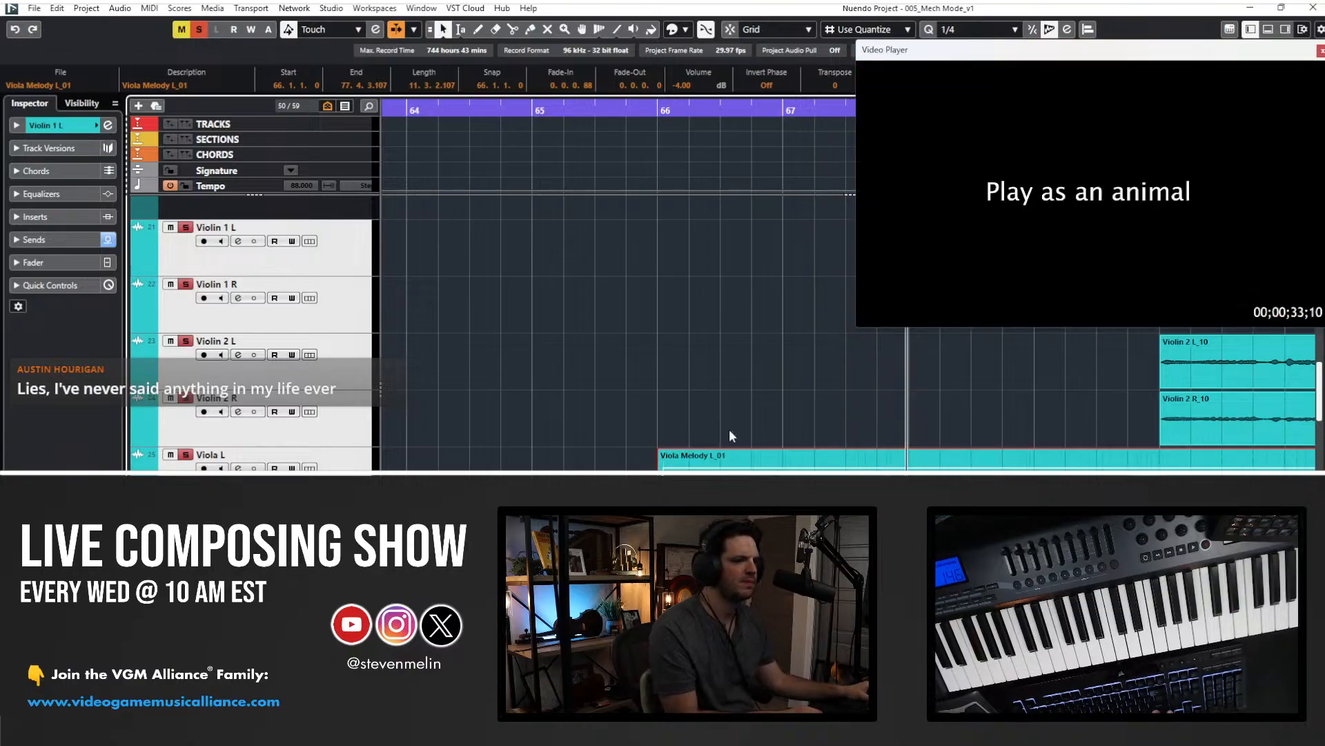
# - Split the Viola Melody clips before bar 68, leaving a gap between 67.3.4.117 and 67.4.2.46
pyautogui.keyDown('alt'); pyautogui.click(888, 461); pyautogui.keyUp('alt')
pyautogui.click(887, 438)
pyautogui.click(874, 461)
pyautogui.click(881, 438)
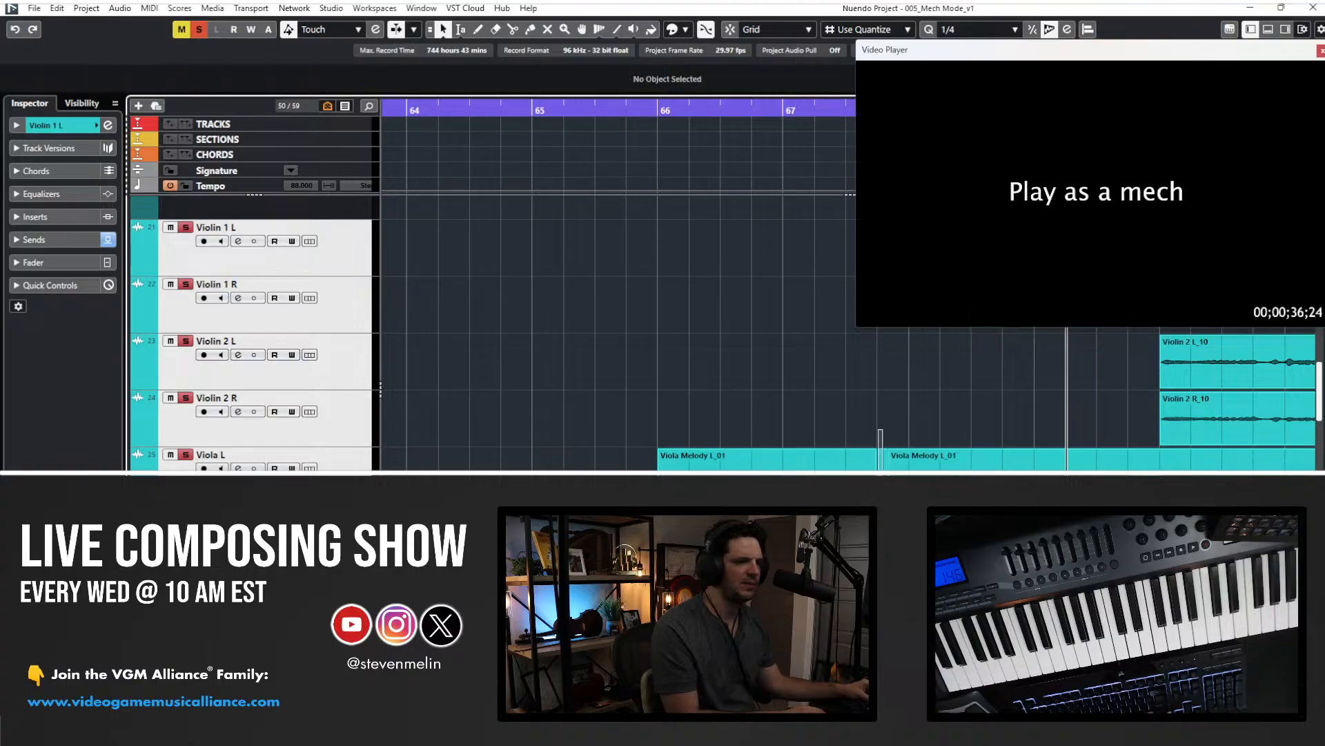
# - Fade the Viola Melody clips around the gap before bar 68 with a 0.0.0.64 fade-out and a 0.0.0.32 fade-in
pyautogui.click(872, 461)
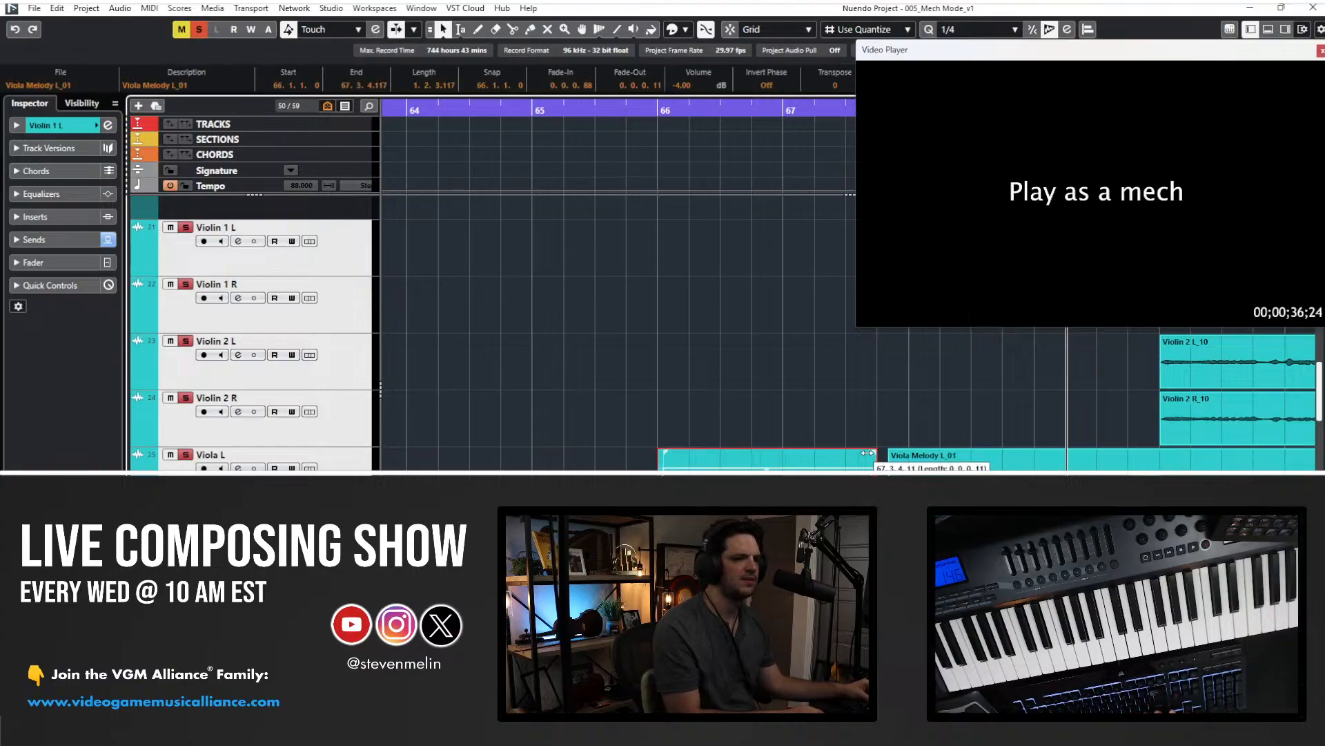
pyautogui.click(891, 444)
pyautogui.click(891, 454)
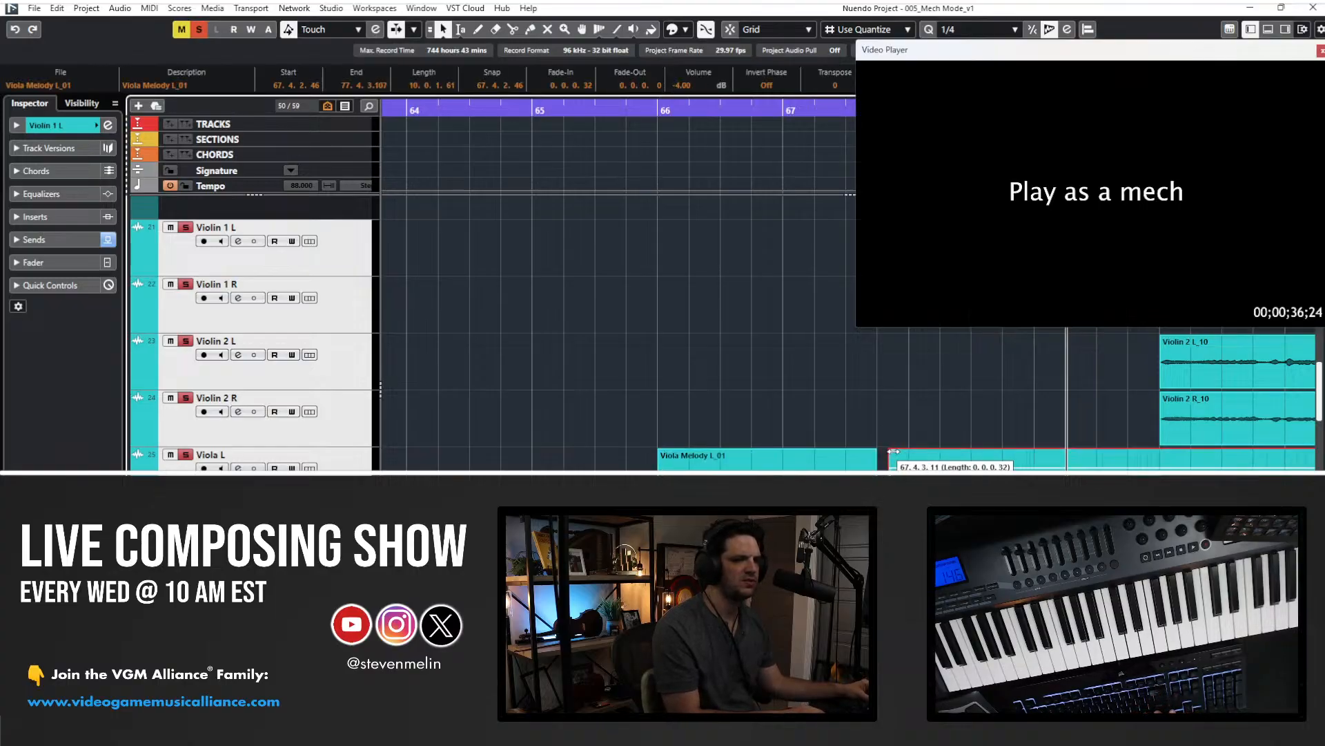
pyautogui.scroll(-2, 656, 243)
pyautogui.press('space')
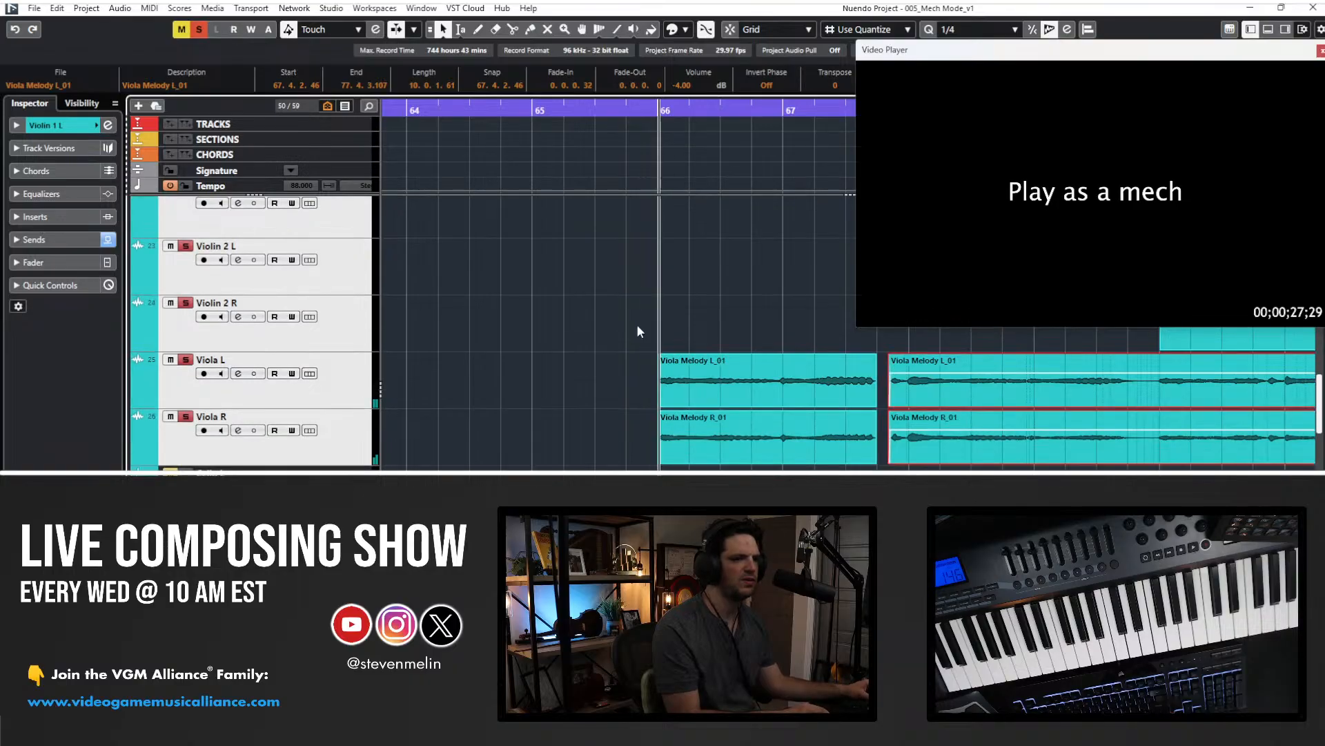
pyautogui.hscroll(3, 637, 324)
pyautogui.click(475, 458)
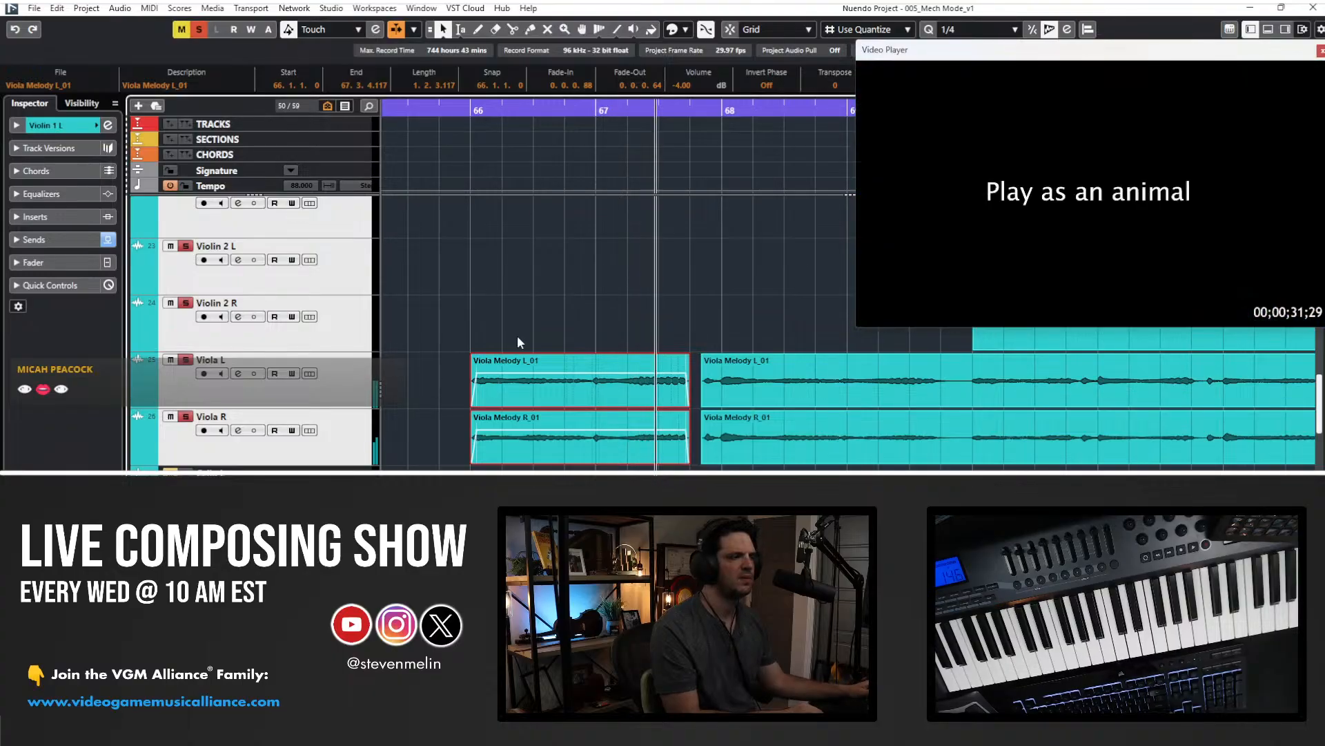
# - Split the Viola Melody clips around the pause before bar 70, restarting at 69.4.4.71, and delete the pieces between the cuts
pyautogui.hscroll(4, 601, 377)
pyautogui.click(660, 384)
pyautogui.keyDown('alt'); pyautogui.click(671, 381); pyautogui.keyUp('alt')
pyautogui.keyDown('alt'); pyautogui.click(689, 371); pyautogui.keyUp('alt')
pyautogui.moveTo(678, 346); pyautogui.dragTo(698, 438)
pyautogui.press('Delete')
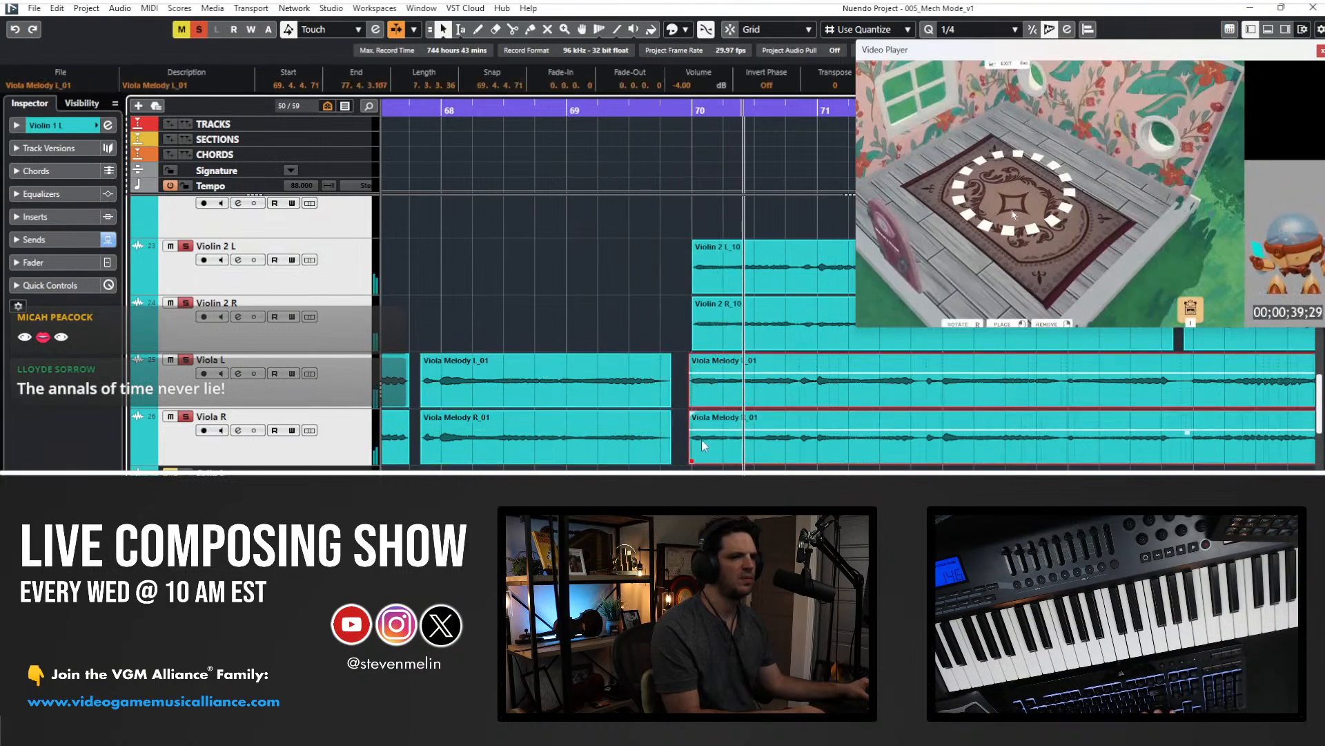
# - Add a 0.0.0.42 fade-in to the Viola Melody clips starting at 69.4.4.71 and play the following bars
pyautogui.moveTo(690, 356); pyautogui.dragTo(697, 357)
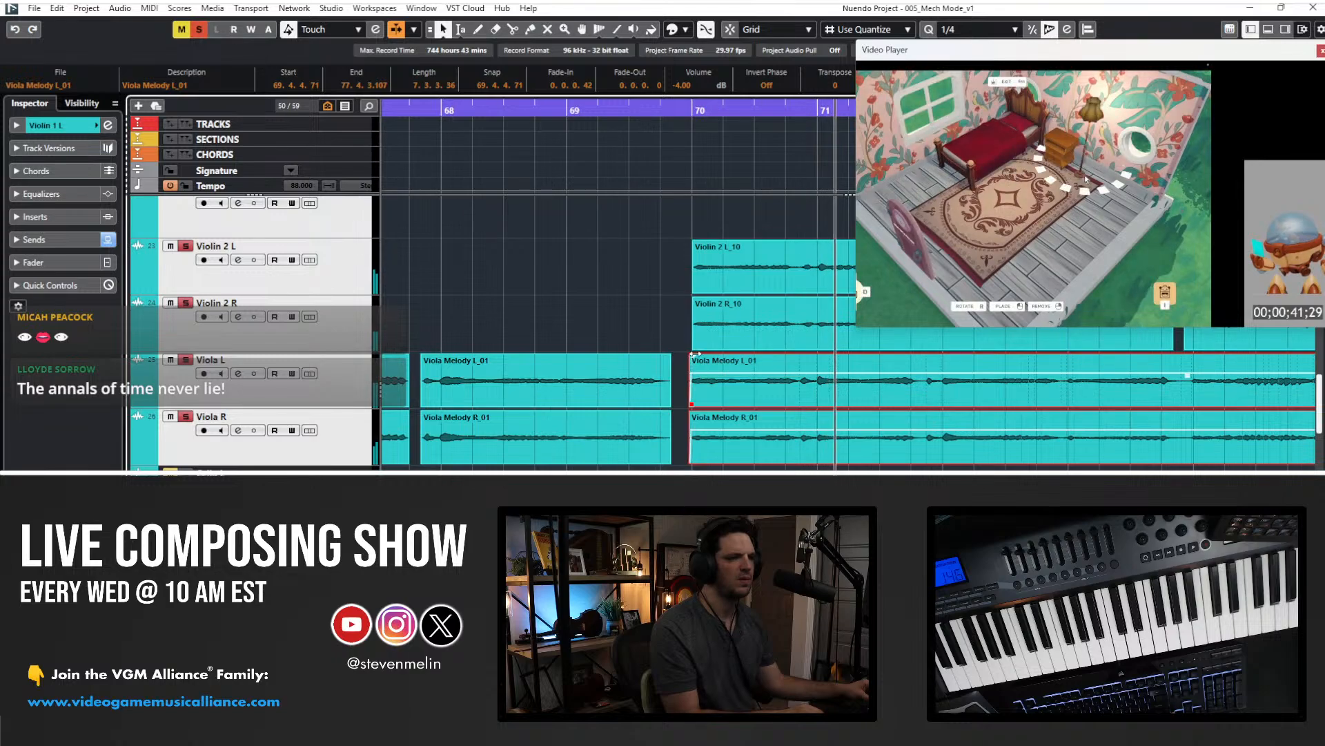
pyautogui.hscroll(2, 651, 301)
pyautogui.press('ctrl+KP_Subtract')
pyautogui.press('ctrl+KP_Subtract')
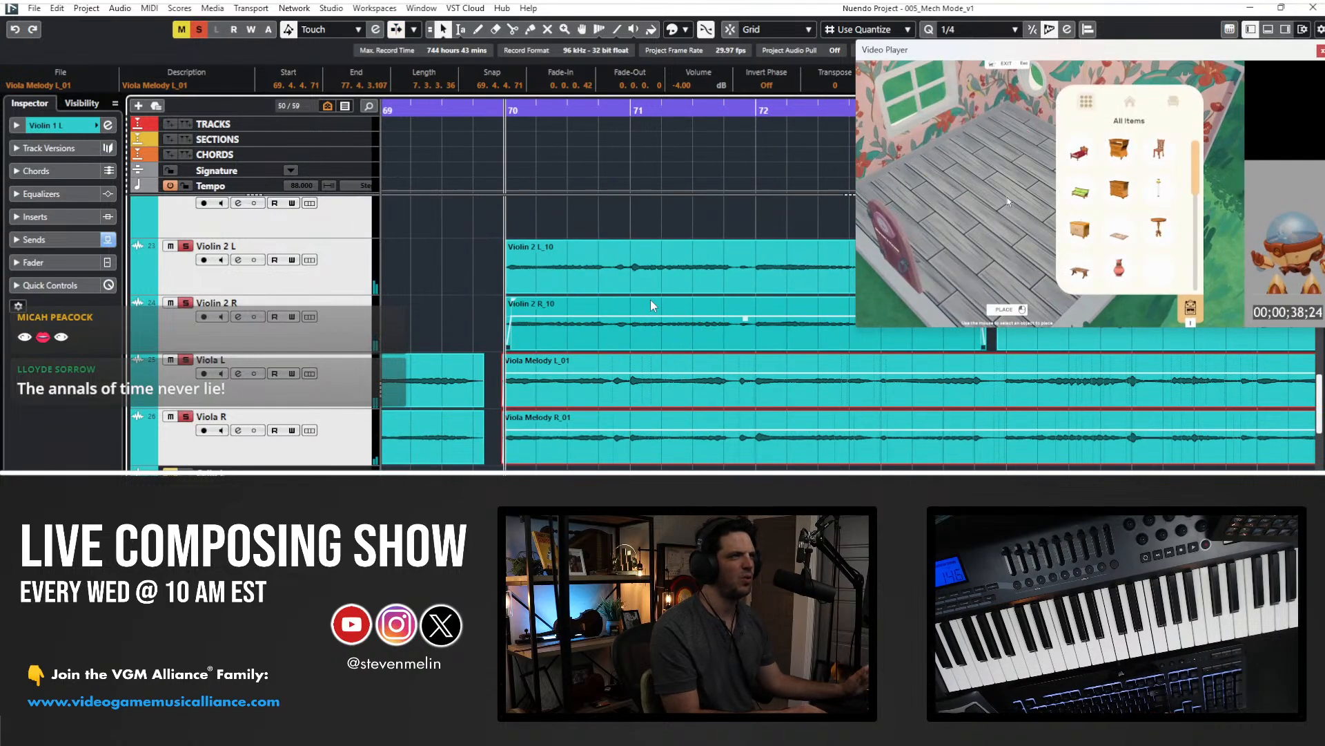
pyautogui.press('space')
pyautogui.click(618, 279)
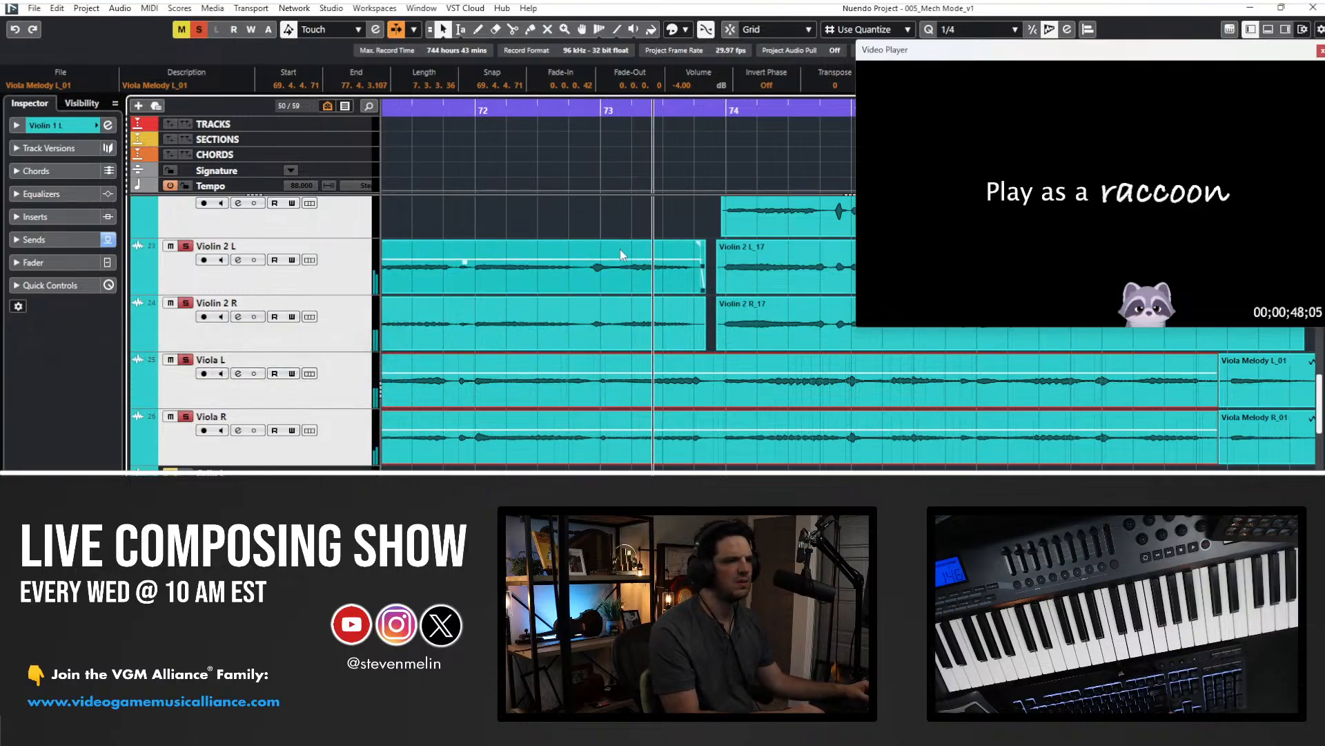
# - Split the Violin 2 clips at 72.4.3.38 and trim the start of the second parts to 72.4.4.41
pyautogui.press('h')
pyautogui.moveTo(678, 244); pyautogui.dragTo(677, 308)
pyautogui.hotkey('ctrl', 'z')
pyautogui.moveTo(648, 217); pyautogui.dragTo(659, 312)
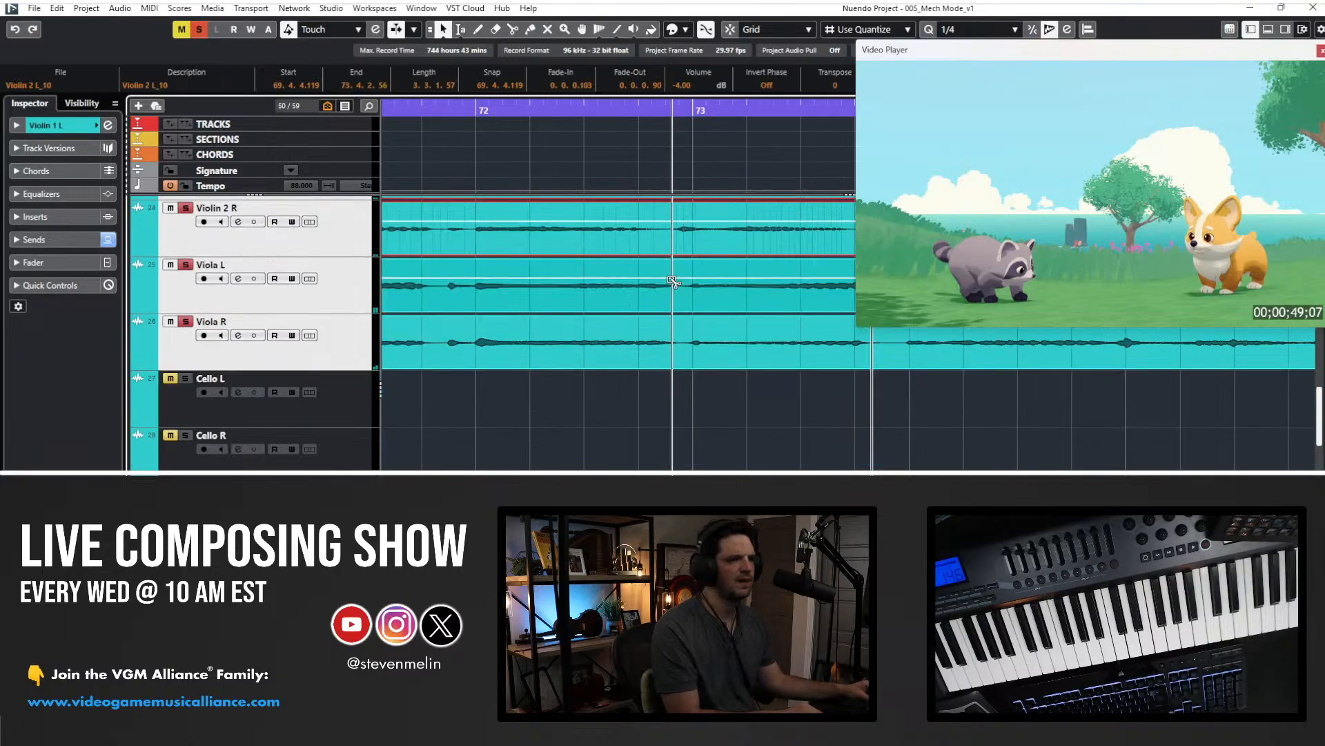
pyautogui.keyDown('alt'); pyautogui.click(671, 276); pyautogui.keyUp('alt')
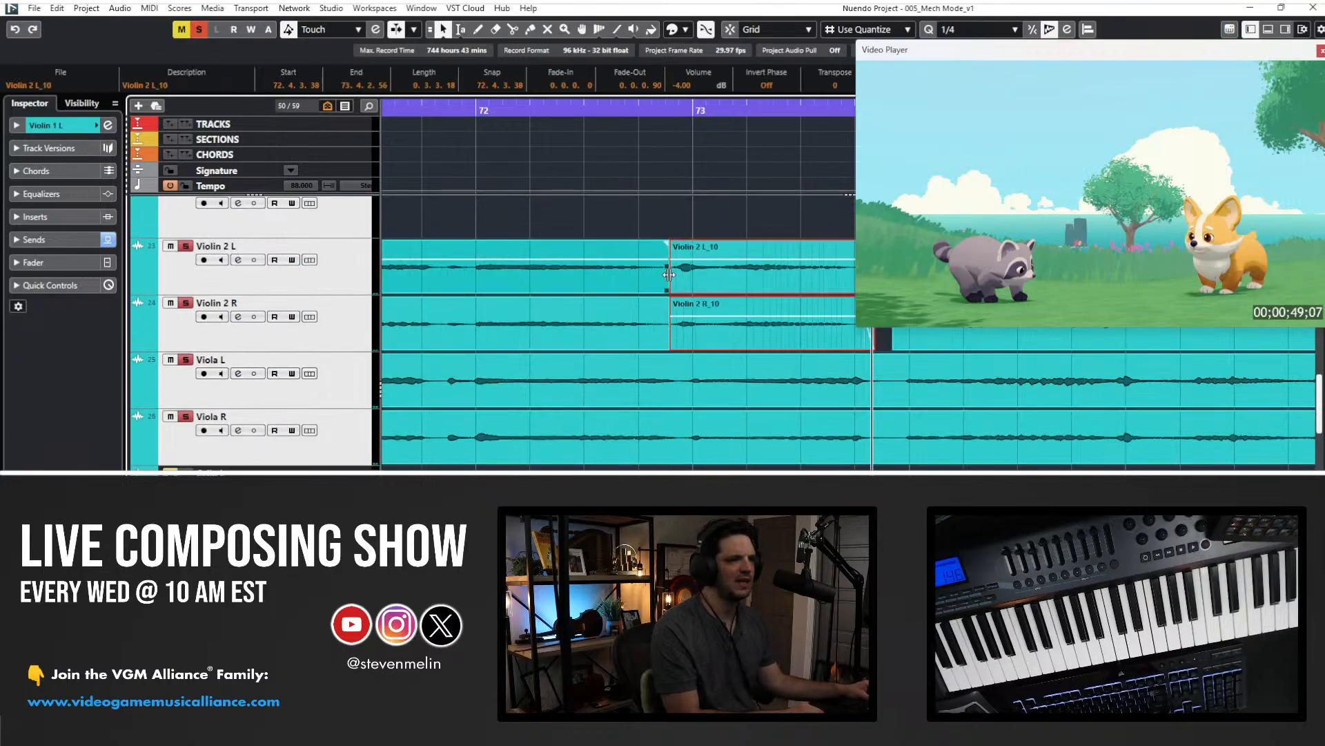
pyautogui.moveTo(718, 283); pyautogui.dragTo(724, 277)
pyautogui.hscroll(2, 714, 275)
# - Add a 0.0.0.92 fade-in to the Violin 2 clips starting at 72.4.4.41 and play the transition
pyautogui.moveTo(444, 228); pyautogui.dragTo(453, 318)
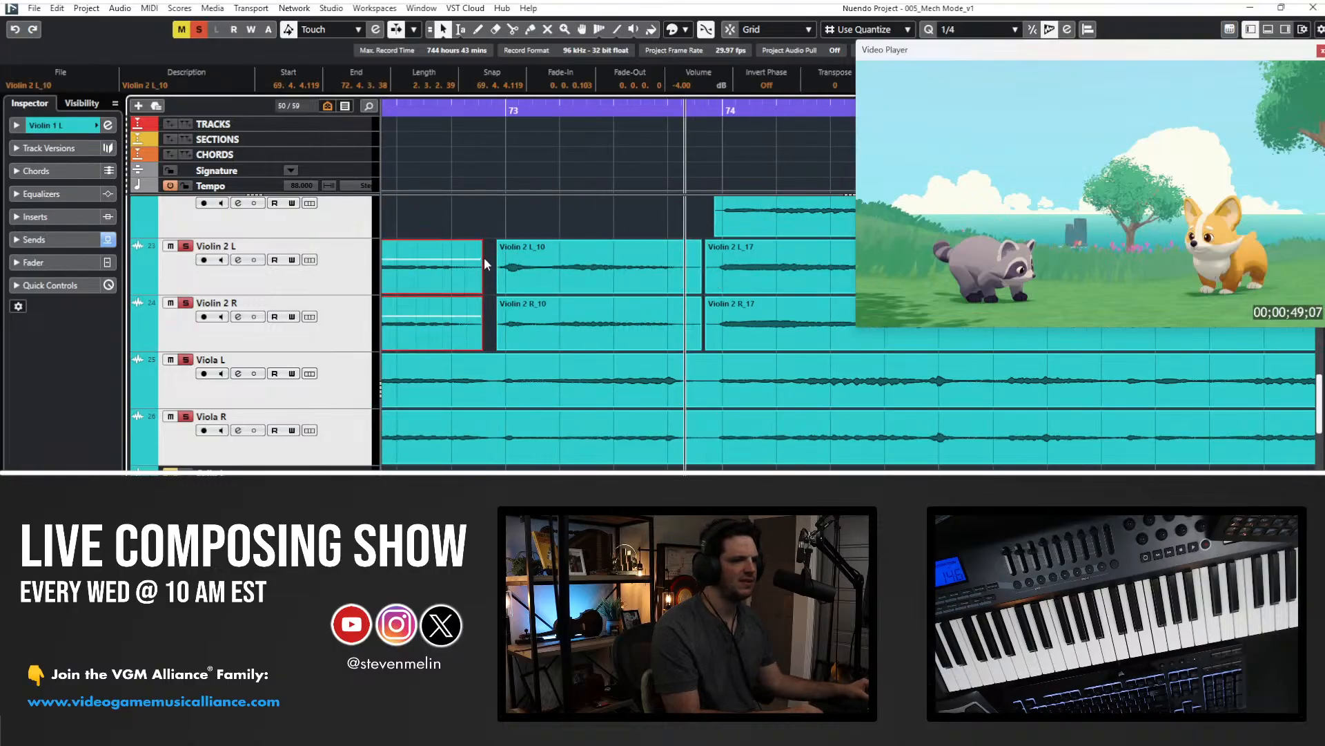
pyautogui.moveTo(495, 228)
pyautogui.mouseDown()
pyautogui.moveTo(515, 333)
pyautogui.moveTo(506, 310)
pyautogui.mouseUp()
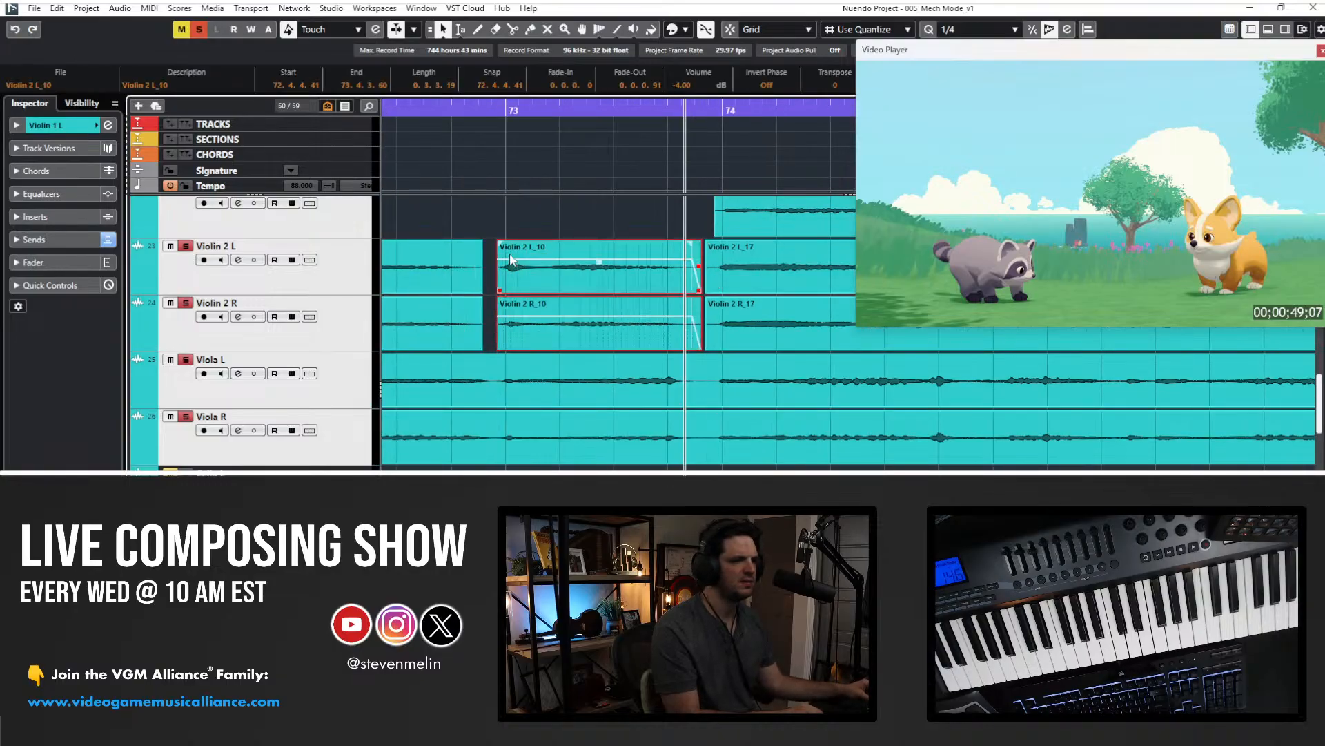
pyautogui.press('KP_1')
pyautogui.press('space')
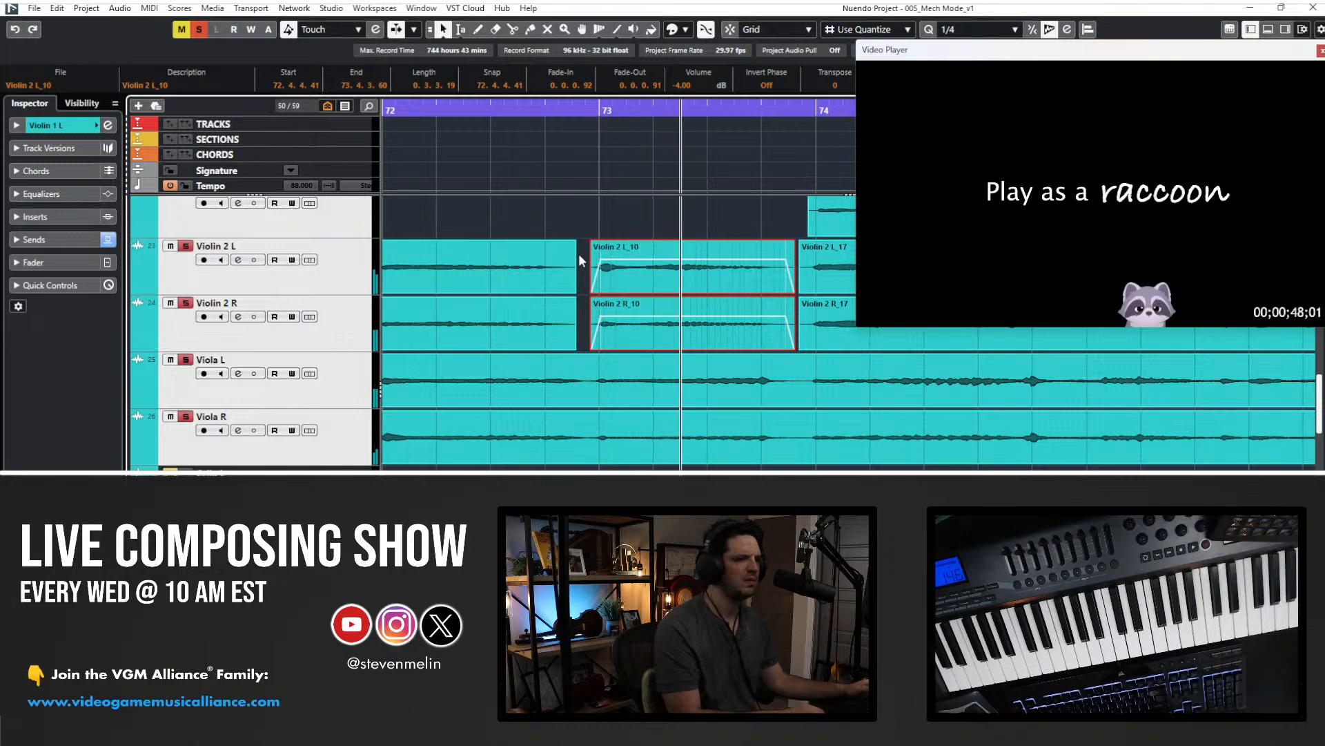
# - Cut a gap in the Violin 2 and Viola clips before bar 74, from 73.4.3.56 to 73.4.4.73, deleting the pieces between
pyautogui.moveTo(580, 260); pyautogui.dragTo(801, 404)
pyautogui.keyDown('alt'); pyautogui.click(797, 373); pyautogui.keyUp('alt')
pyautogui.moveTo(837, 469); pyautogui.dragTo(809, 222)
pyautogui.moveTo(812, 286); pyautogui.dragTo(804, 370)
pyautogui.moveTo(804, 469); pyautogui.dragTo(802, 250)
pyautogui.press('Delete')
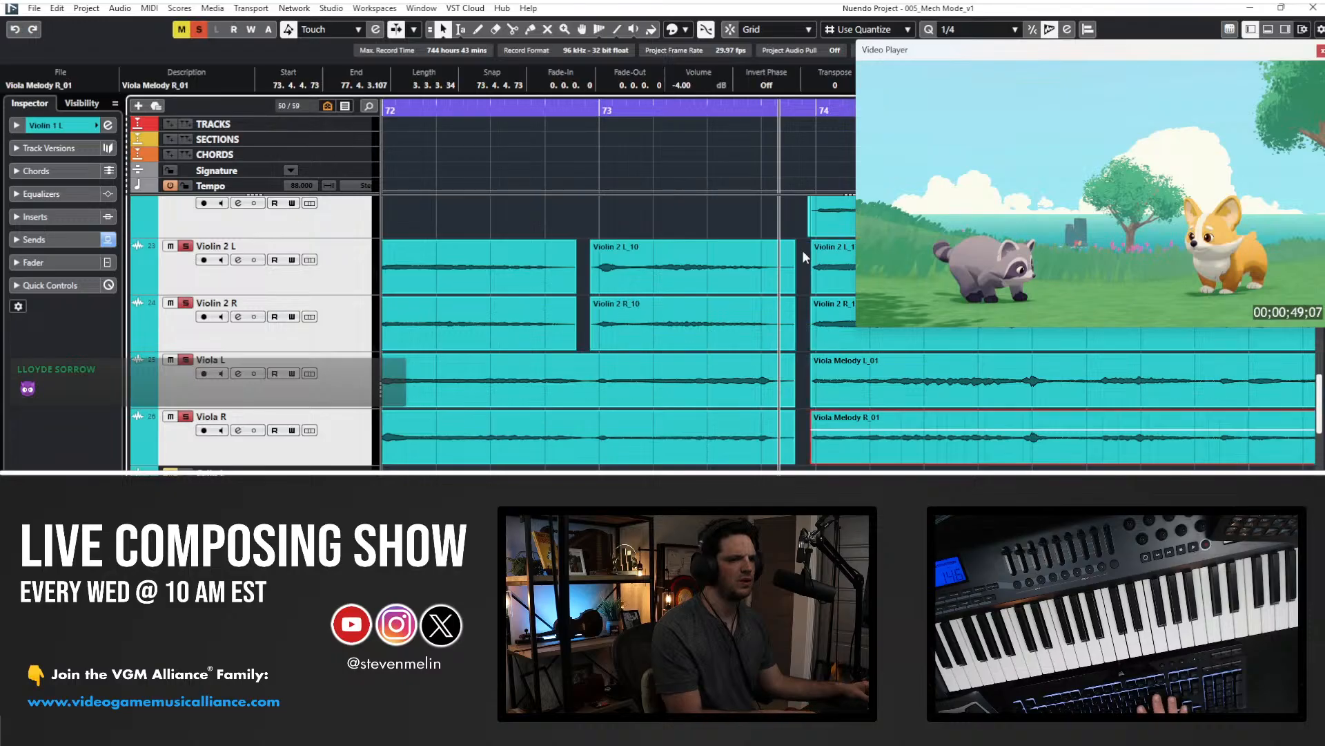
# - Trim the start of the Violin 1 R clip to 73.4.4.73 and the Violin 1 L clip to 73.4.4.71
pyautogui.scroll(3, 802, 250)
pyautogui.moveTo(810, 301); pyautogui.dragTo(810, 311)
pyautogui.click(815, 418)
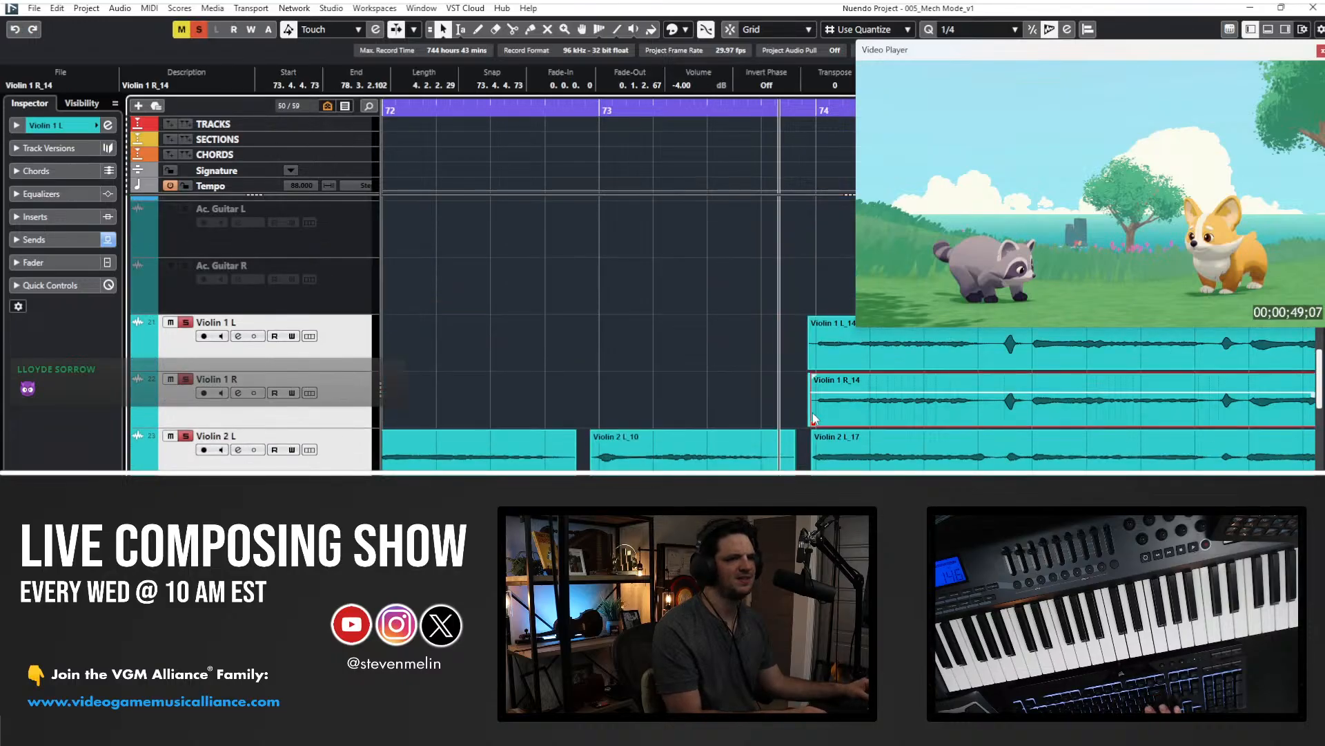
pyautogui.moveTo(805, 343); pyautogui.dragTo(813, 367)
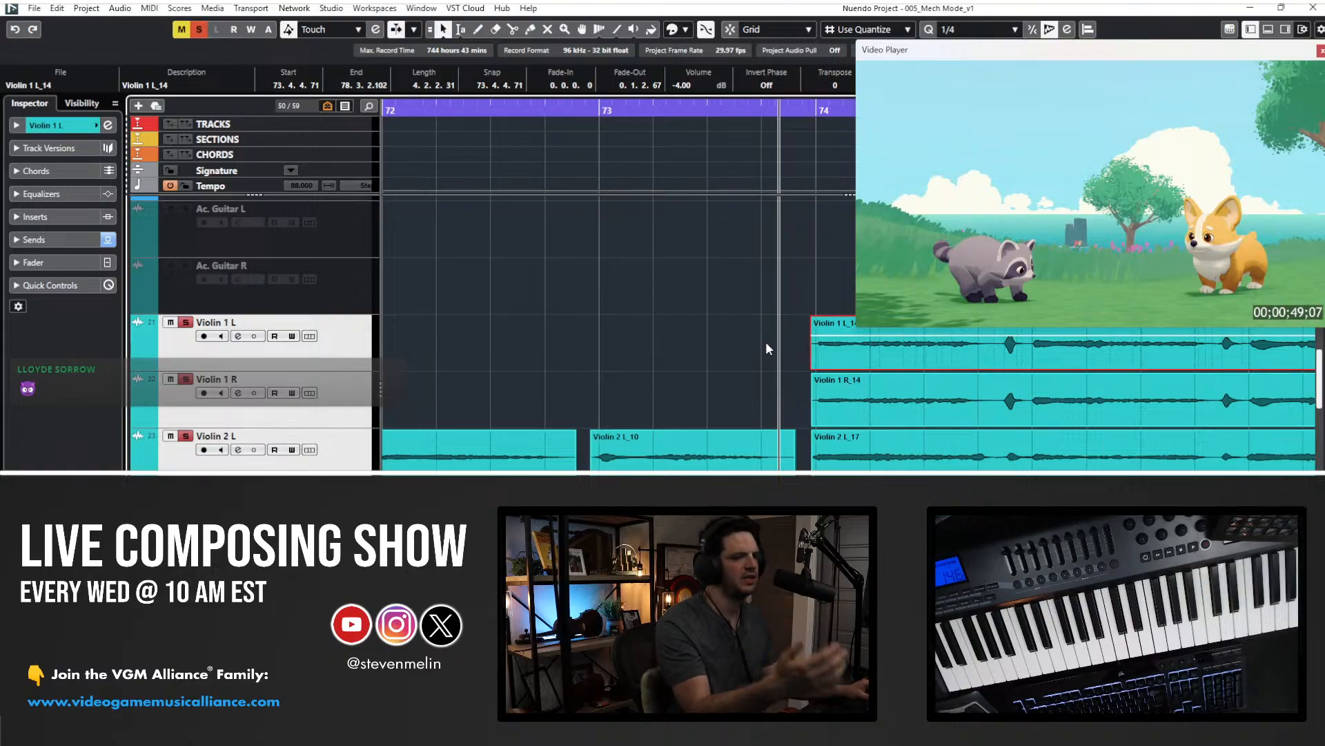
# - Add a 0.0.0.49 fade-in to the starts of all violin and viola clips just before bar 74
pyautogui.scroll(-2, 784, 298)
pyautogui.moveTo(819, 211); pyautogui.dragTo(870, 398)
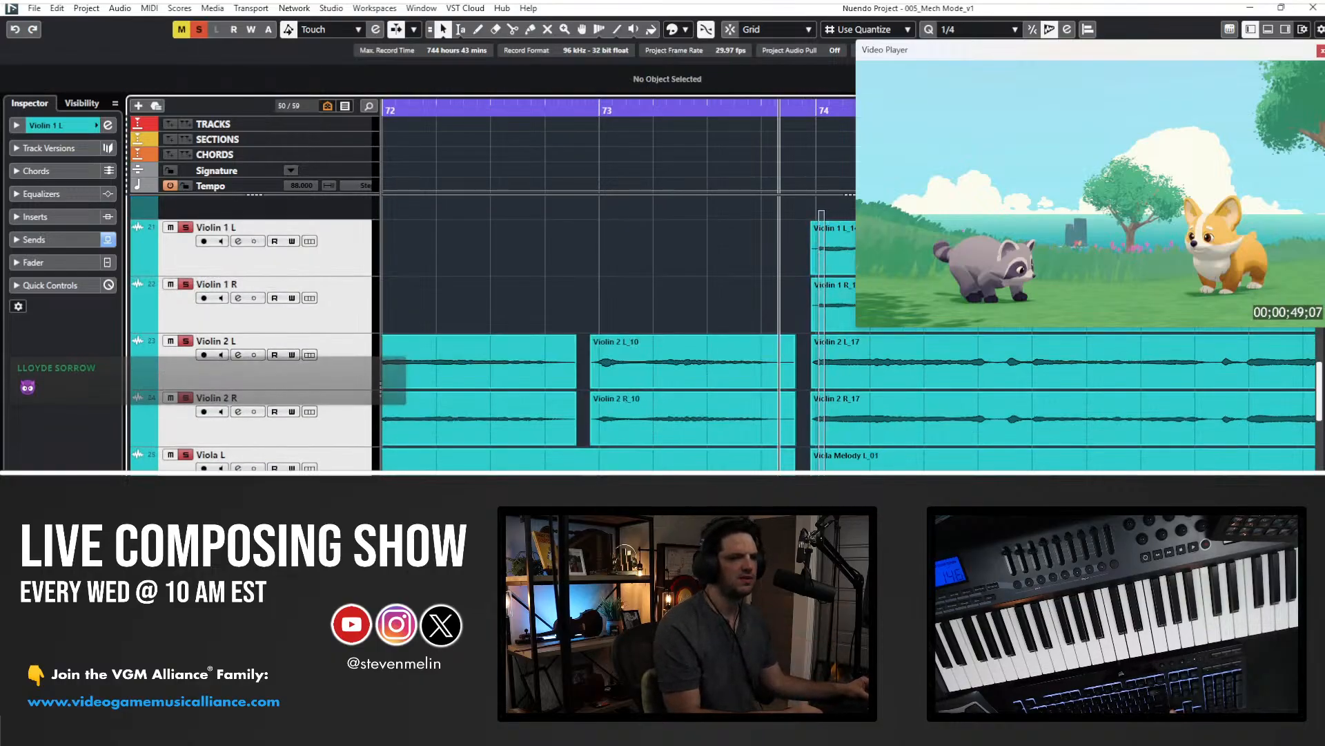
pyautogui.moveTo(823, 473); pyautogui.dragTo(821, 469)
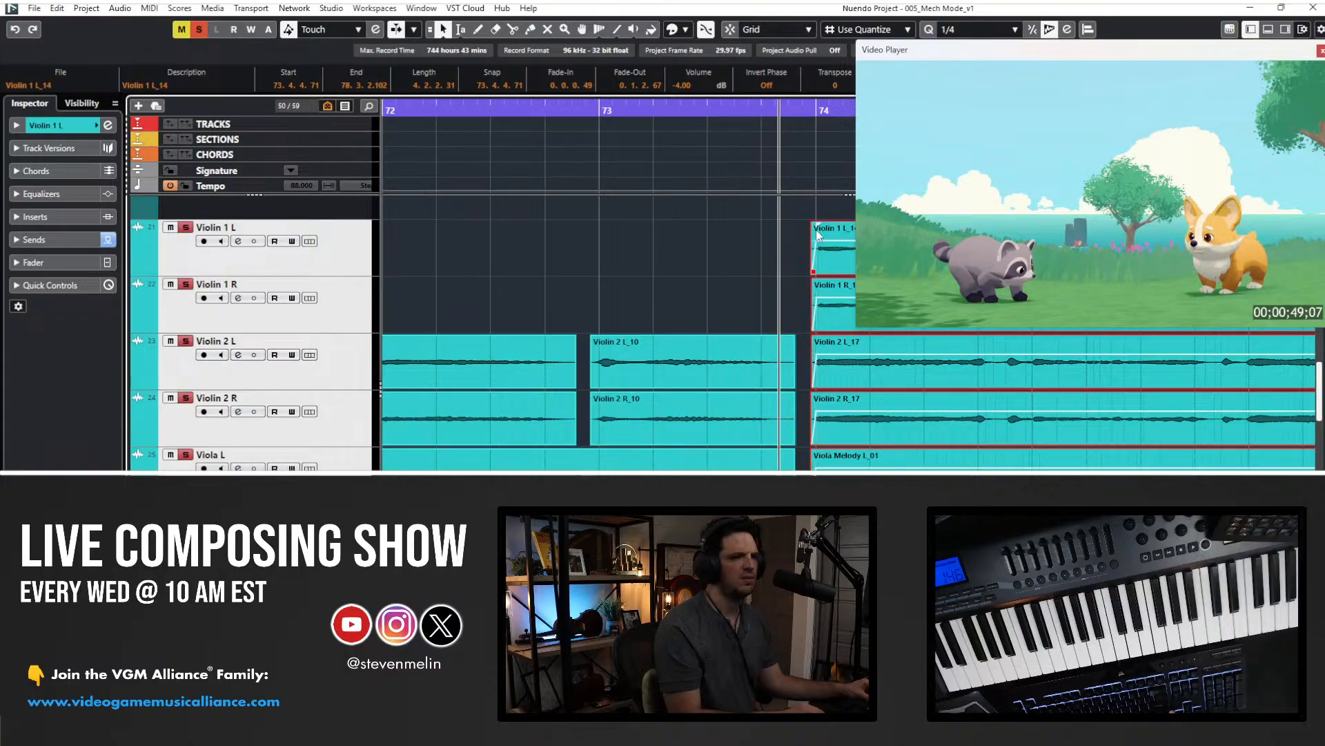
# - Add a 0.0.1.15 fade-out to the Violin 2 and Viola clips ending at 73.4.3.56 and play the passage
pyautogui.click(787, 355)
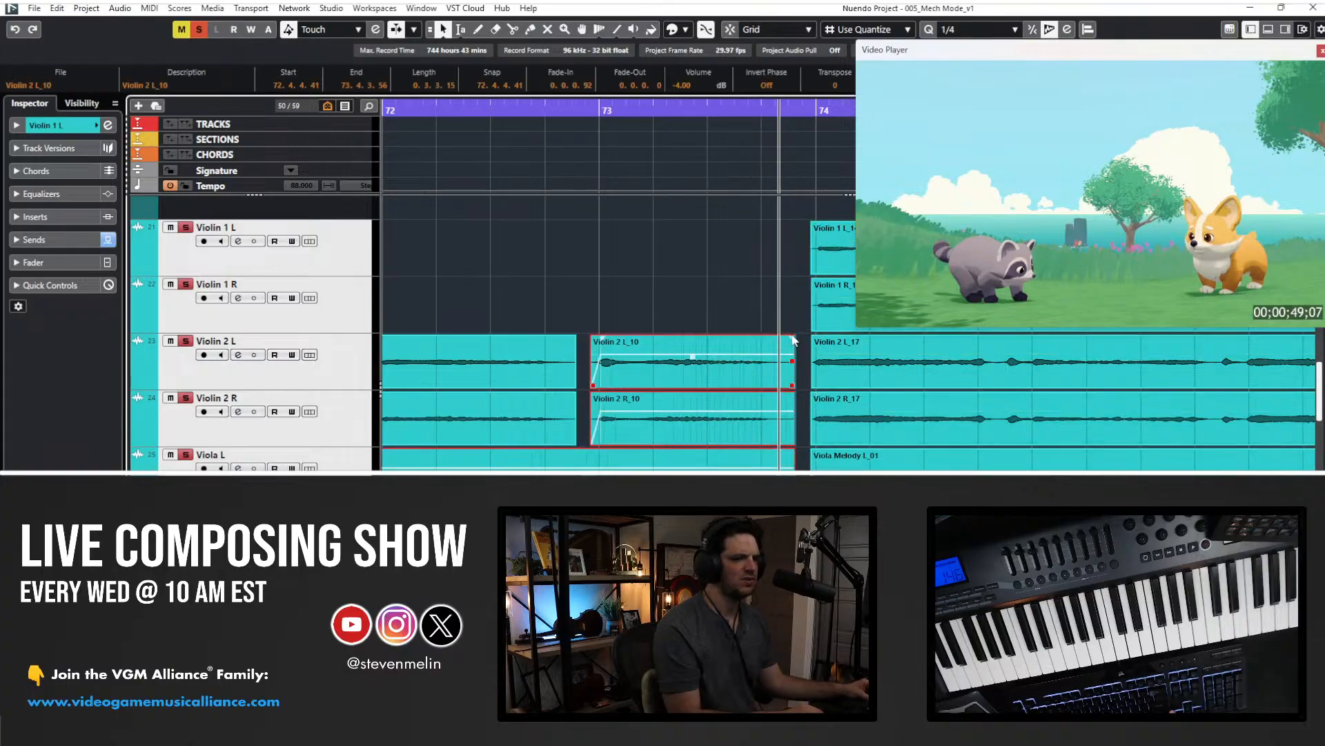
pyautogui.scroll(2, 789, 338)
pyautogui.moveTo(764, 359); pyautogui.dragTo(750, 472)
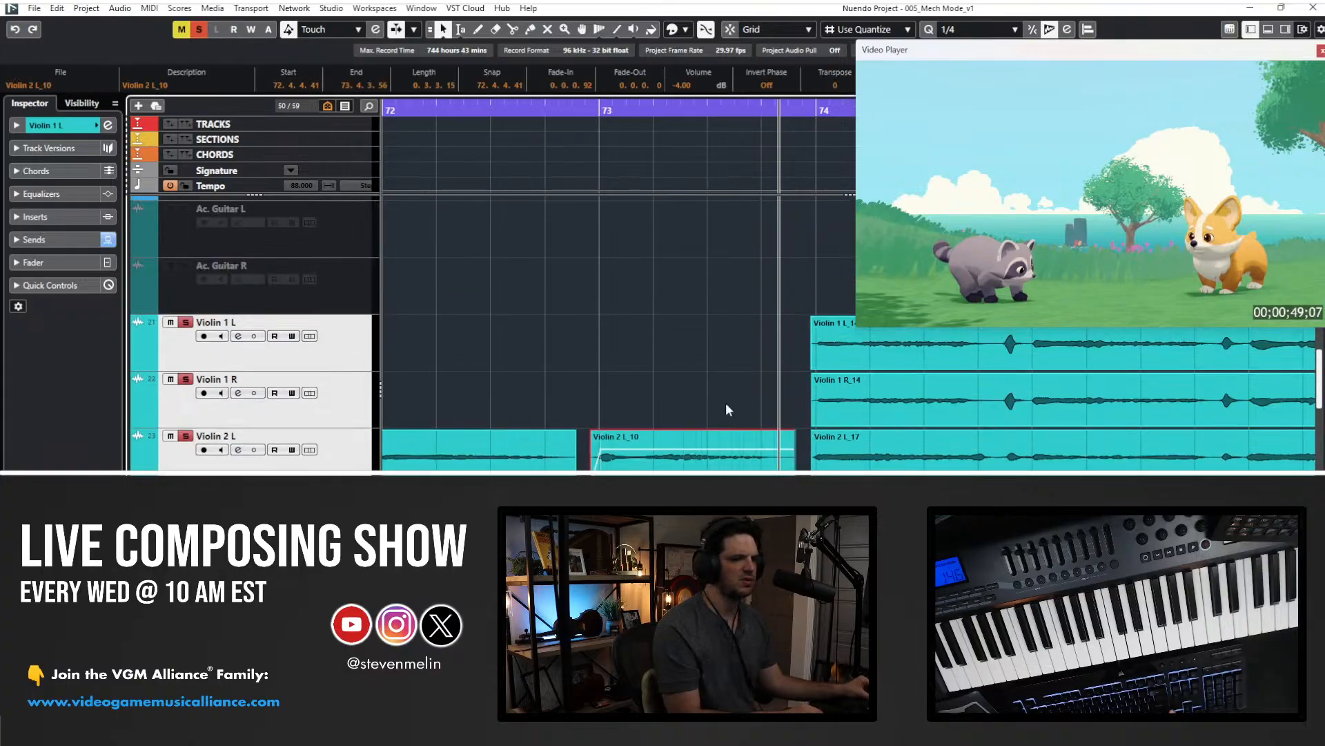
pyautogui.scroll(-2, 726, 404)
pyautogui.moveTo(695, 295); pyautogui.dragTo(683, 470)
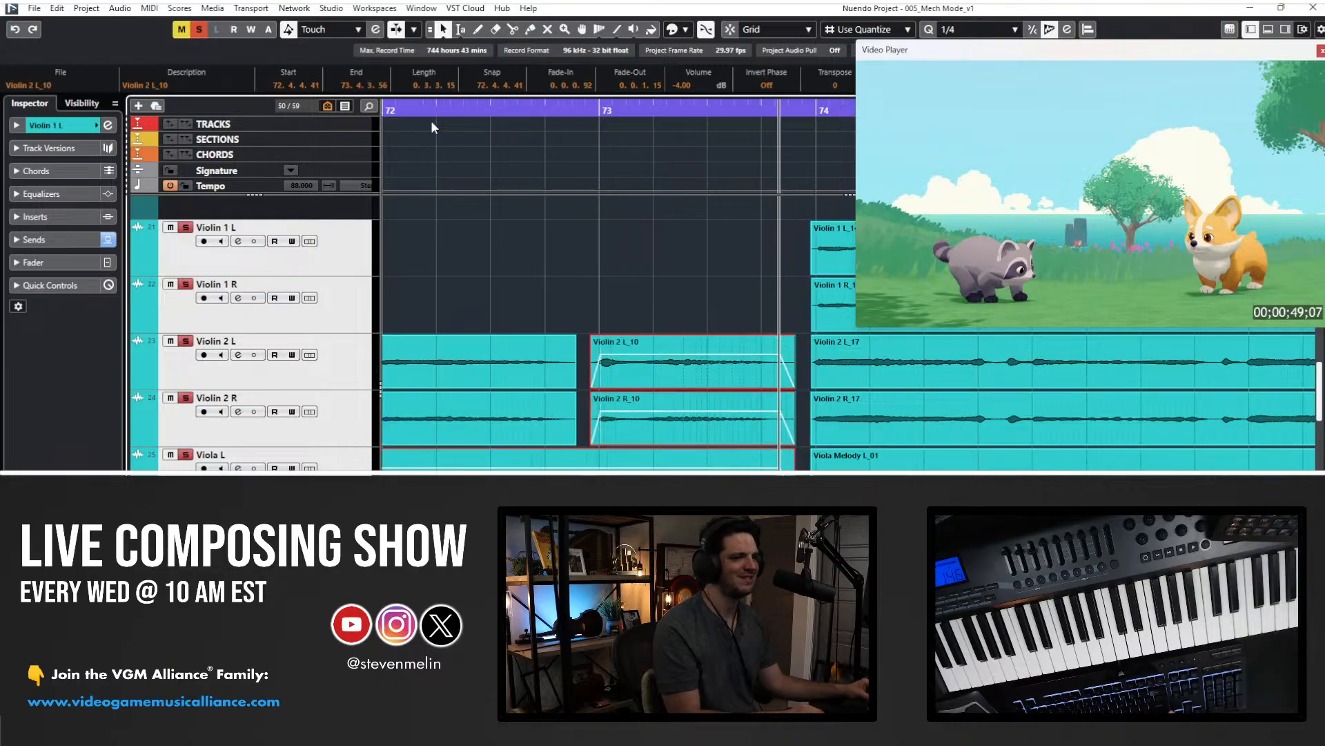
pyautogui.press('space')
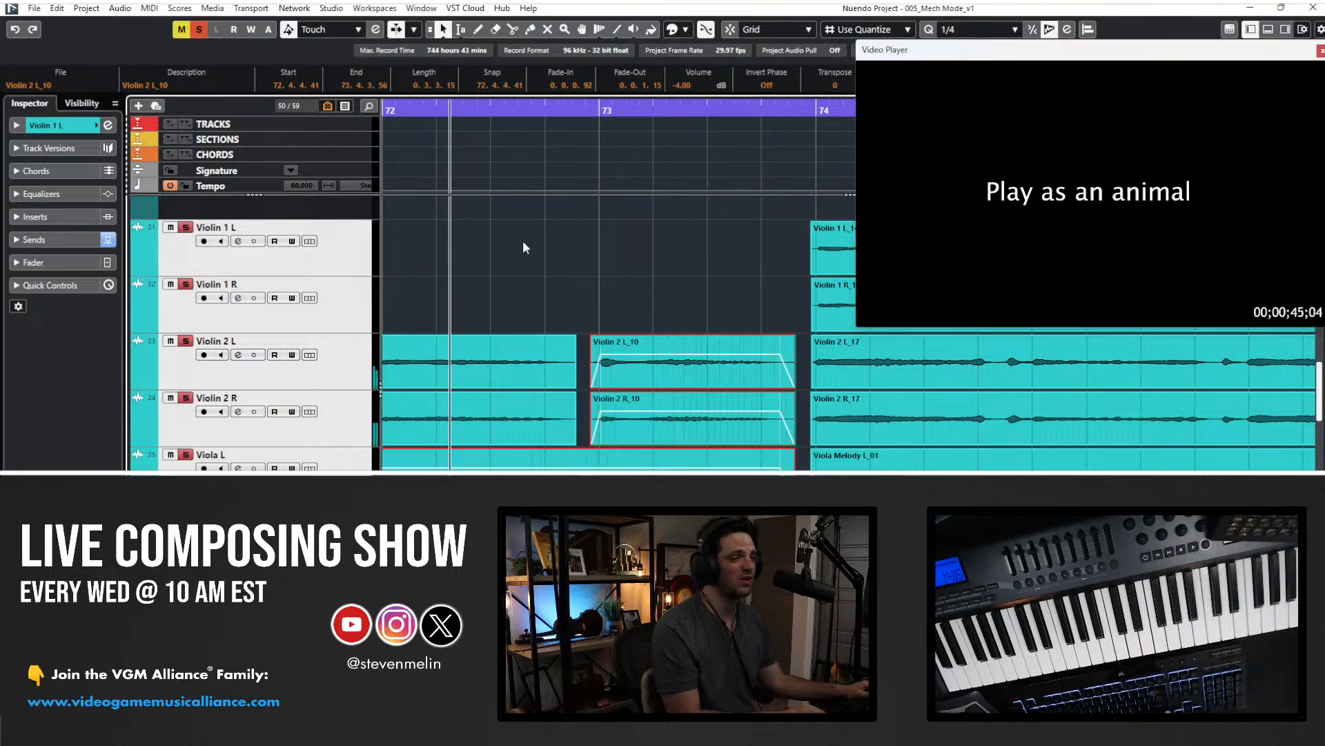
pyautogui.hscroll(-1, 538, 344)
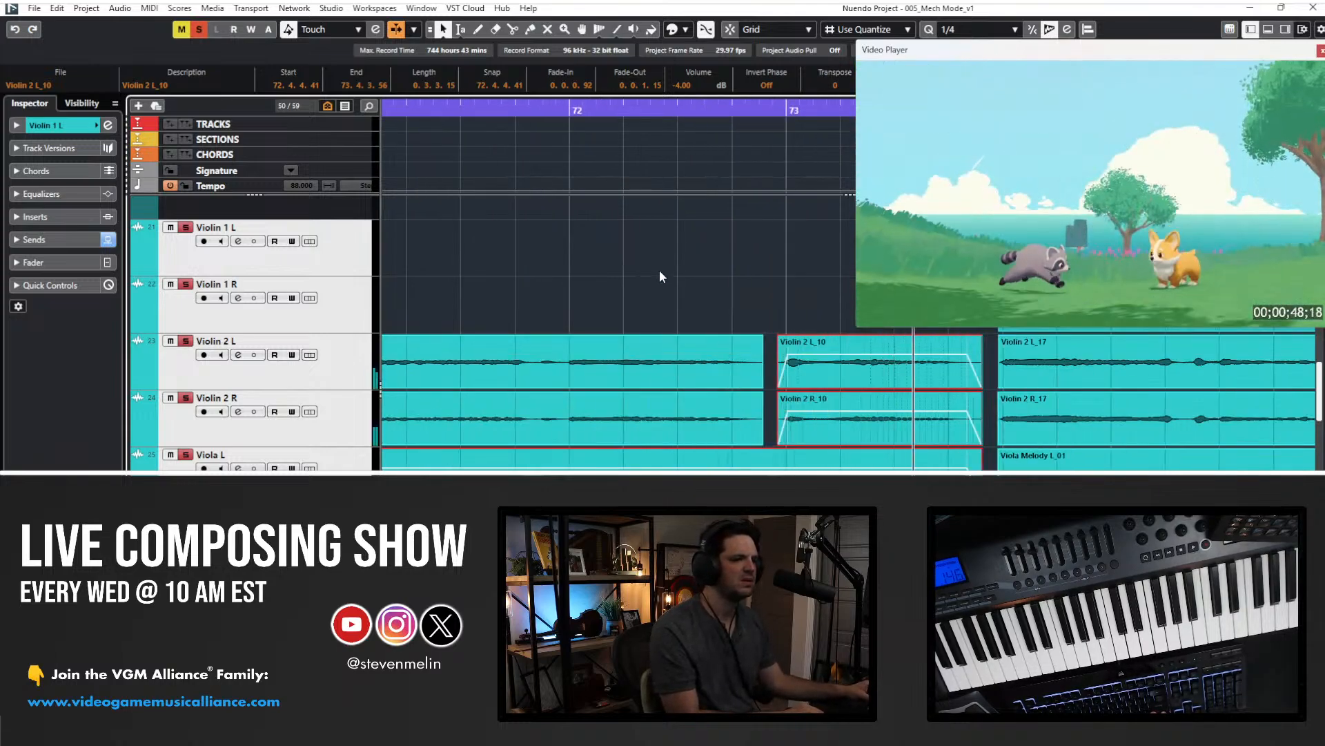
pyautogui.press('space')
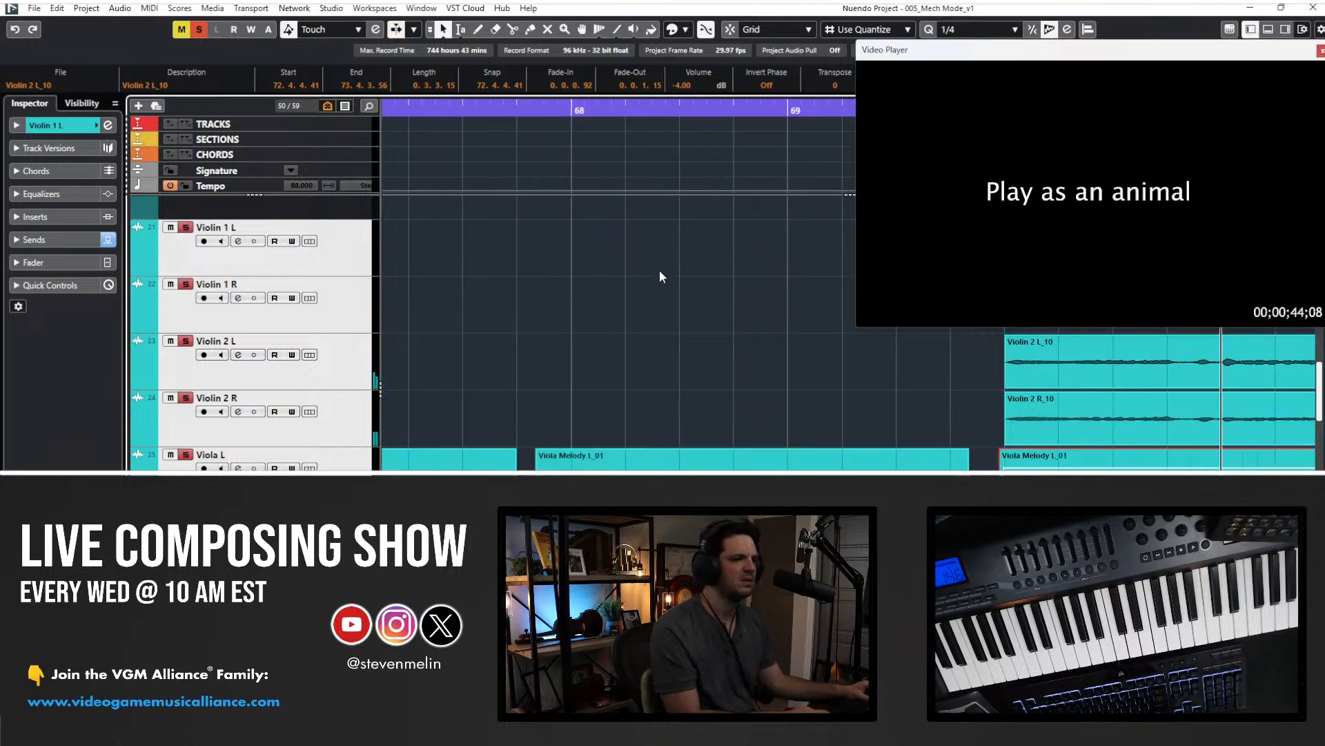
pyautogui.press('space')
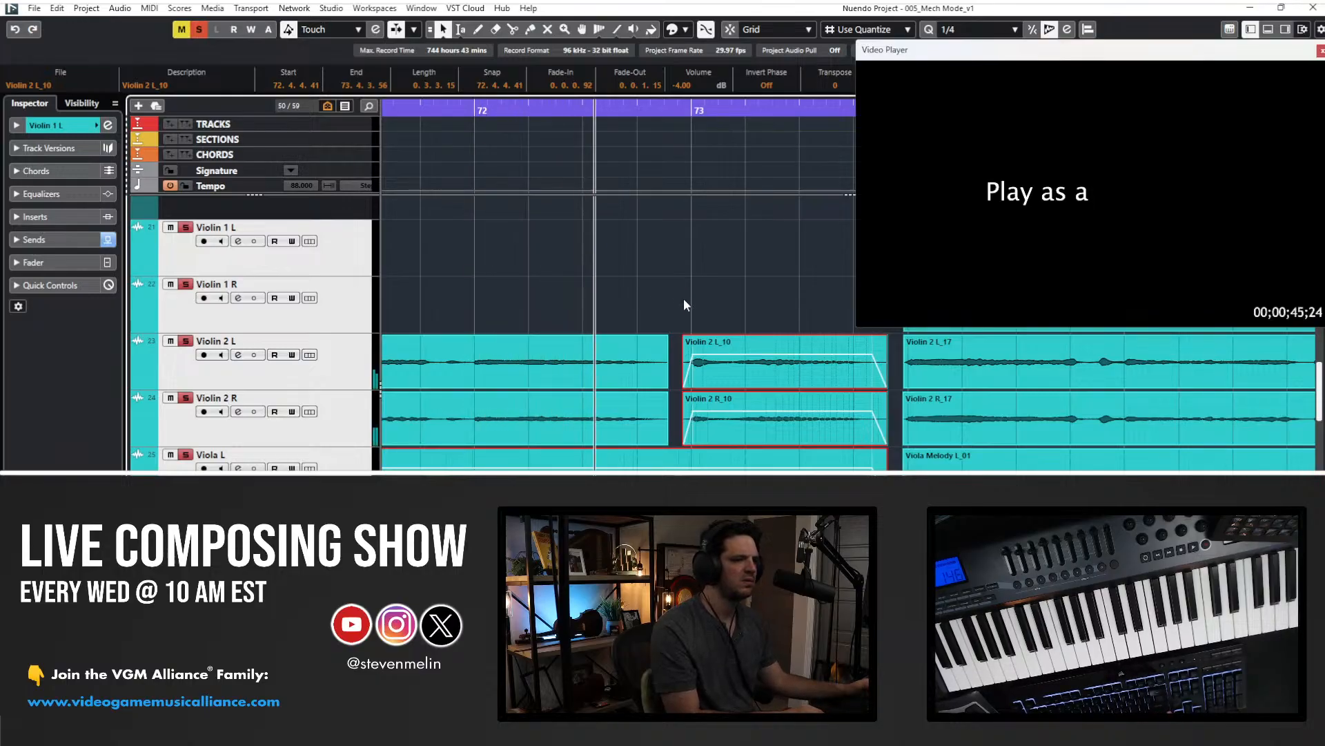
# - Split the Violin 2 clips at 71.4.4.83, time-stretch the later part to end at 72.4.4.102, and restore normal sizing
pyautogui.click(425, 320)
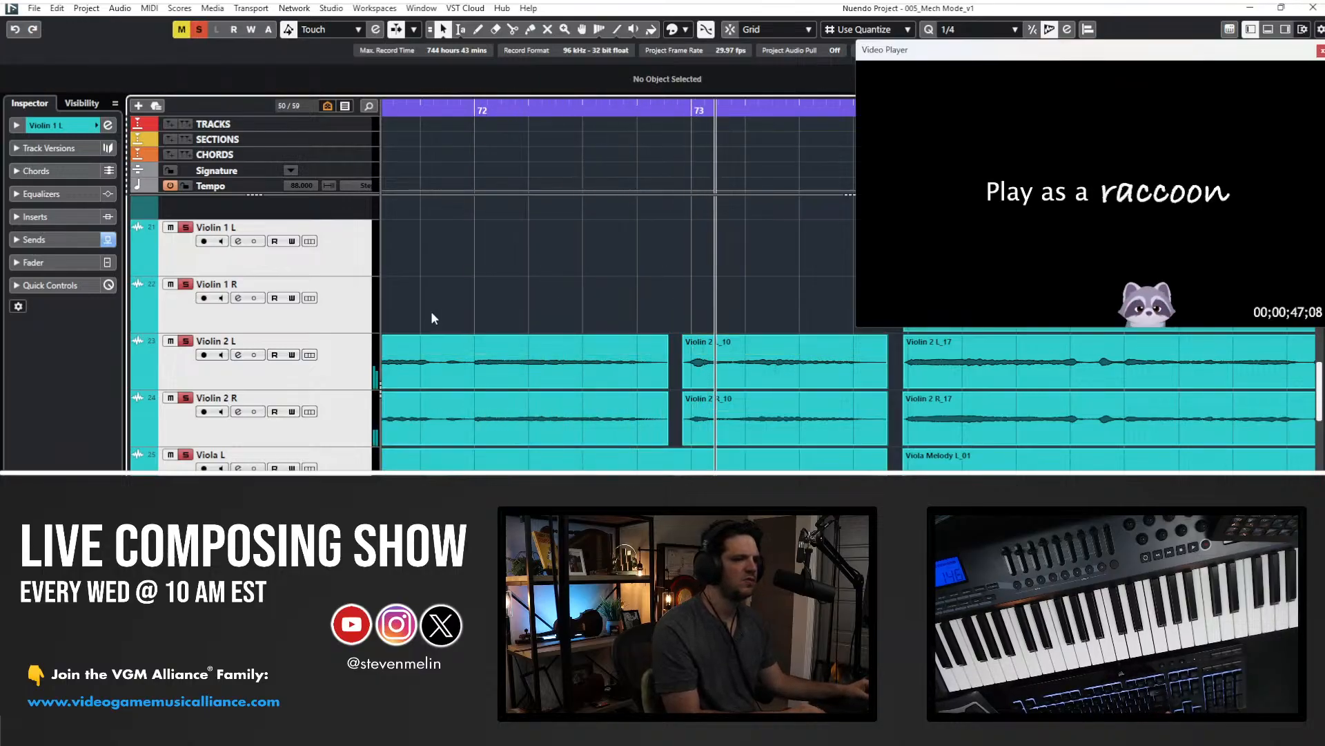
pyautogui.moveTo(490, 430); pyautogui.dragTo(488, 427)
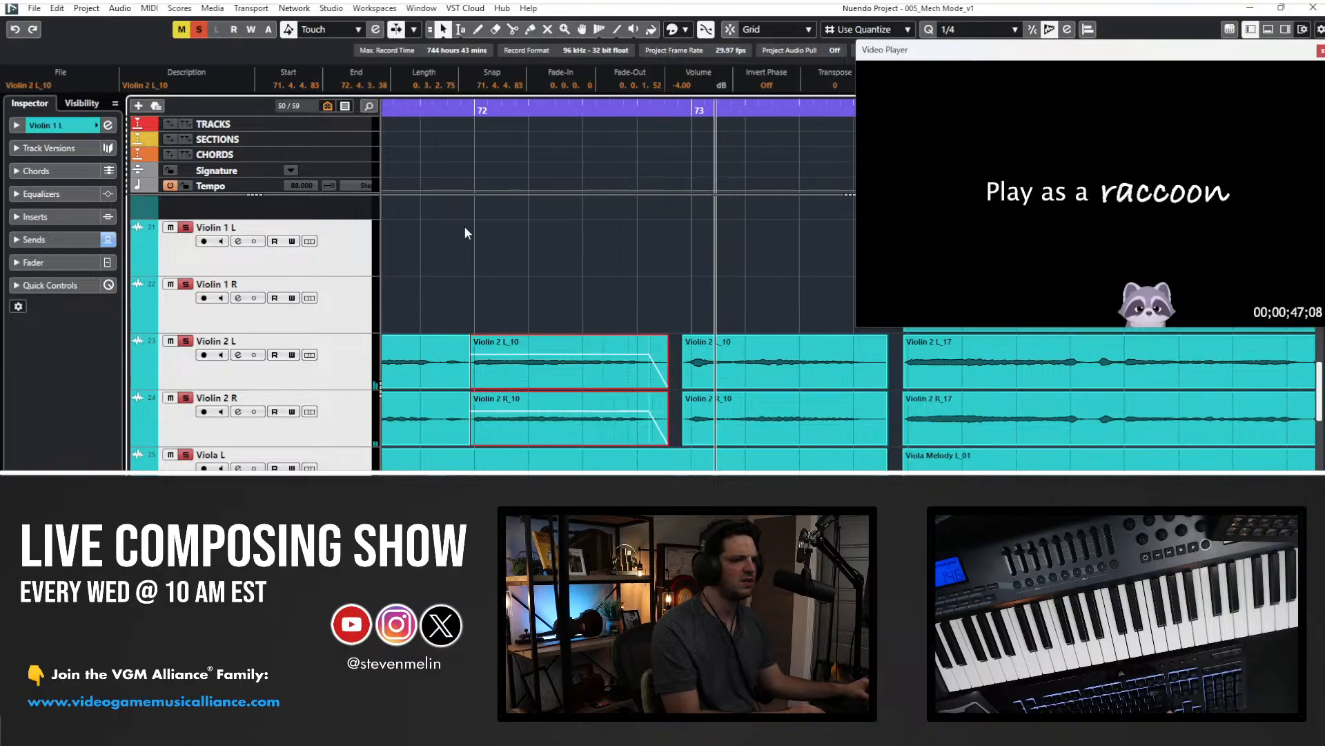
pyautogui.click(441, 30)
pyautogui.click(483, 76)
pyautogui.moveTo(666, 442); pyautogui.dragTo(683, 442)
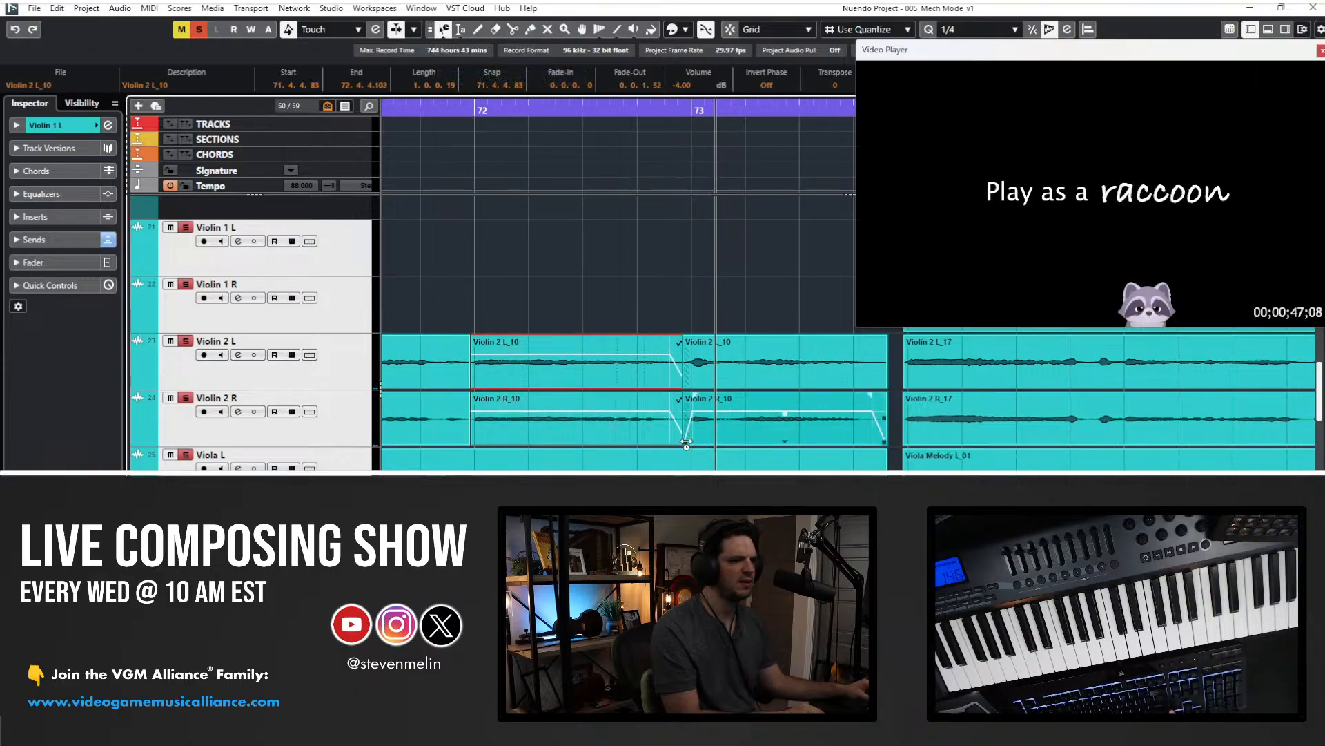
pyautogui.click(446, 33)
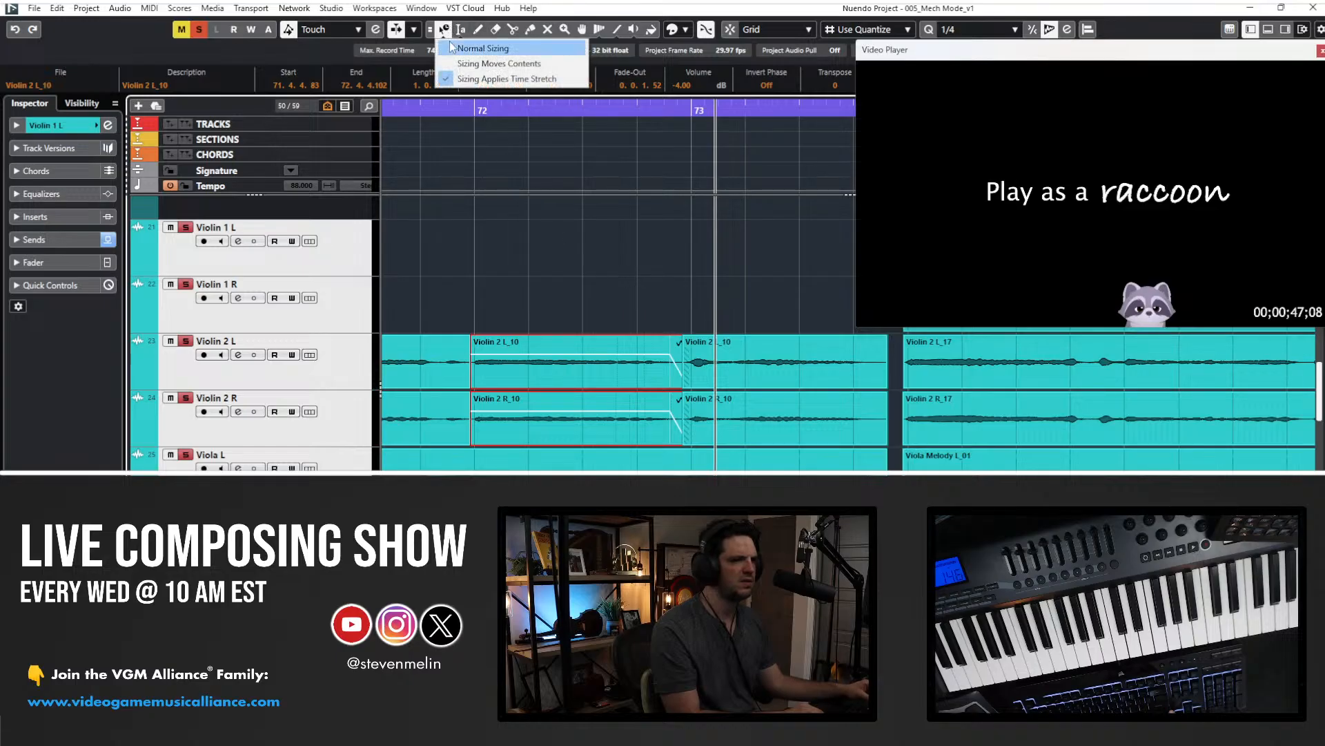
pyautogui.click(487, 48)
# - Cut the stretched Violin 2 clips at 72.4.3.88, delete the remainder before bar 73, and add a short fade-out
pyautogui.click(680, 319)
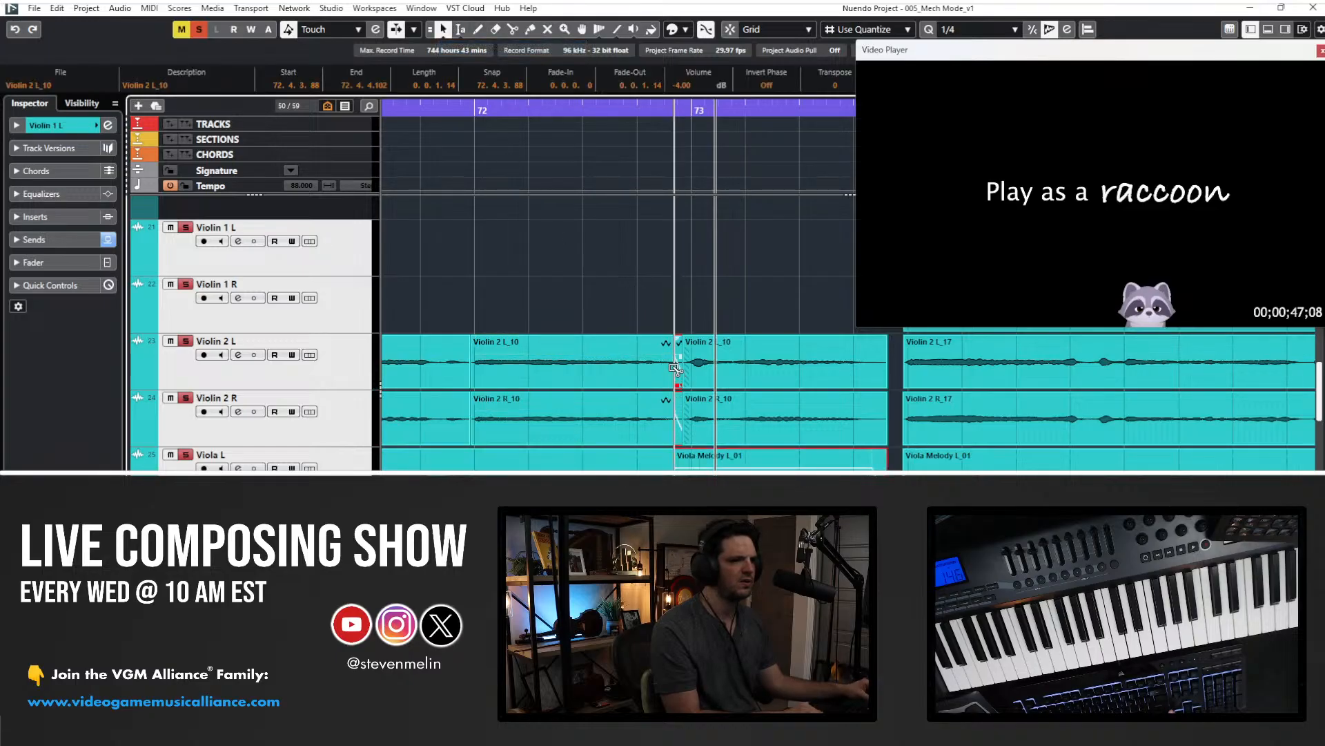
pyautogui.click(669, 338)
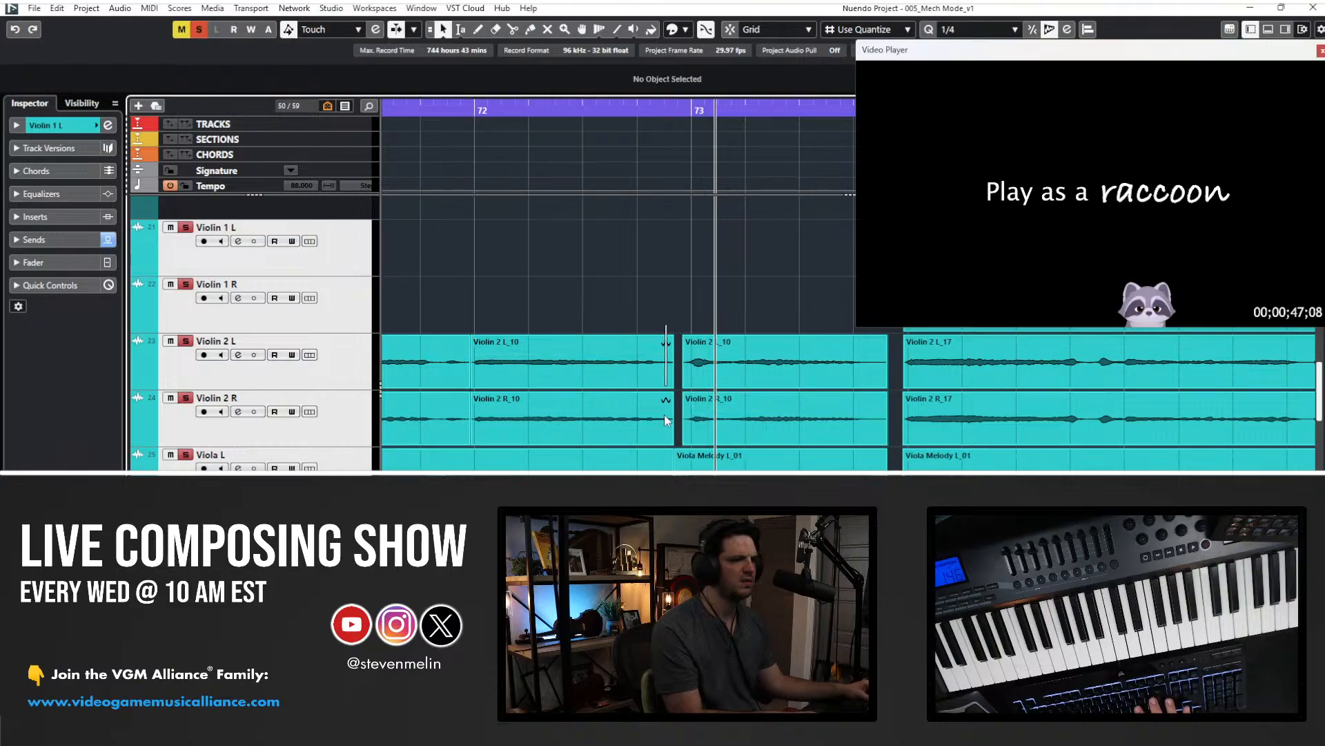
pyautogui.moveTo(661, 336); pyautogui.dragTo(661, 336)
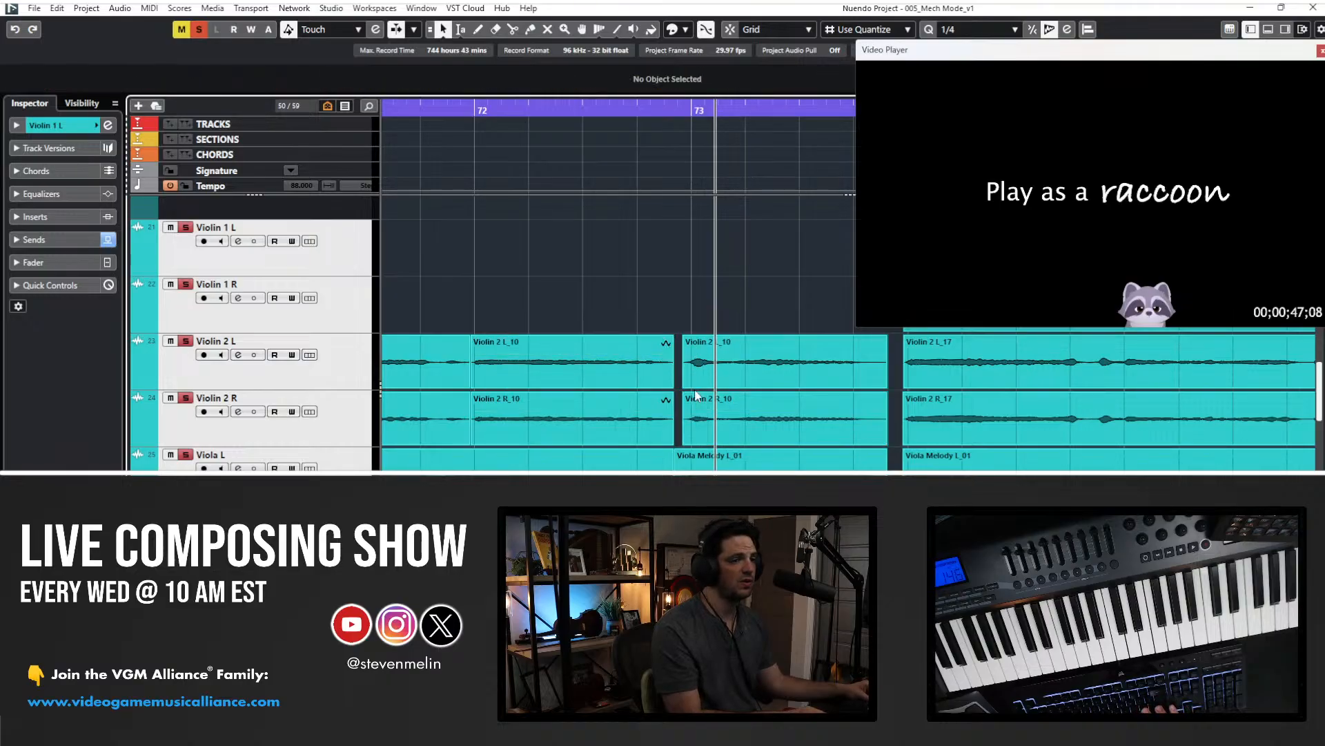
# - Play the violin and viola tracks through the edits around bar 73 and on past bar 76
pyautogui.click(694, 423)
pyautogui.press('KP_Subtract')
pyautogui.press('space')
pyautogui.hscroll(2, 642, 372)
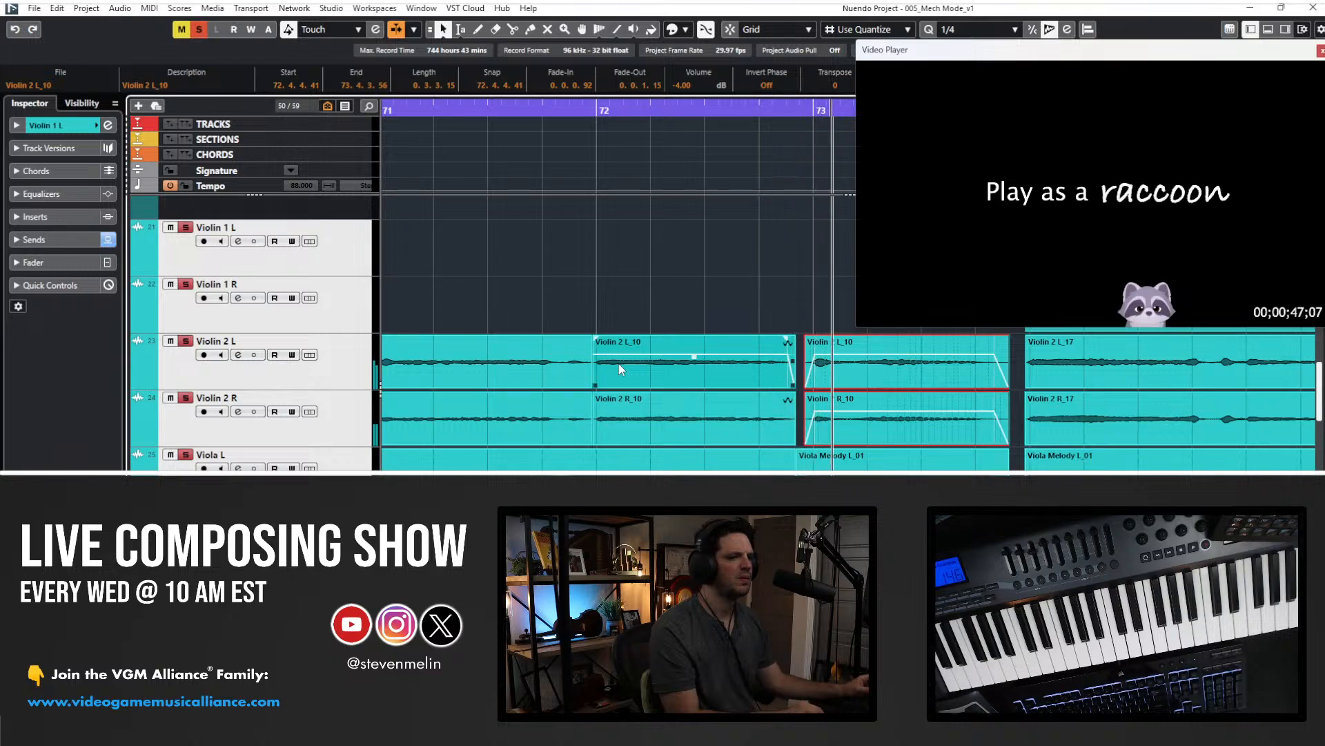
pyautogui.hscroll(2, 671, 340)
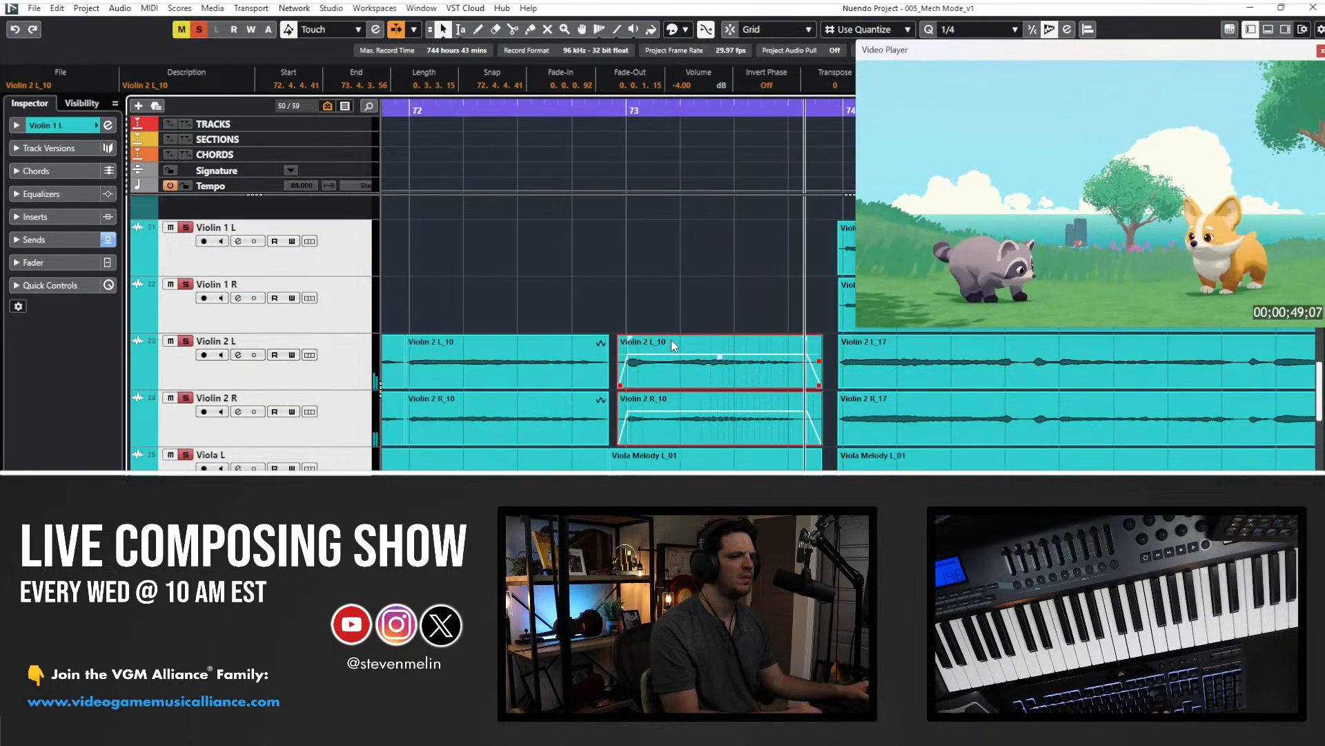
pyautogui.press('g')
pyautogui.press('g')
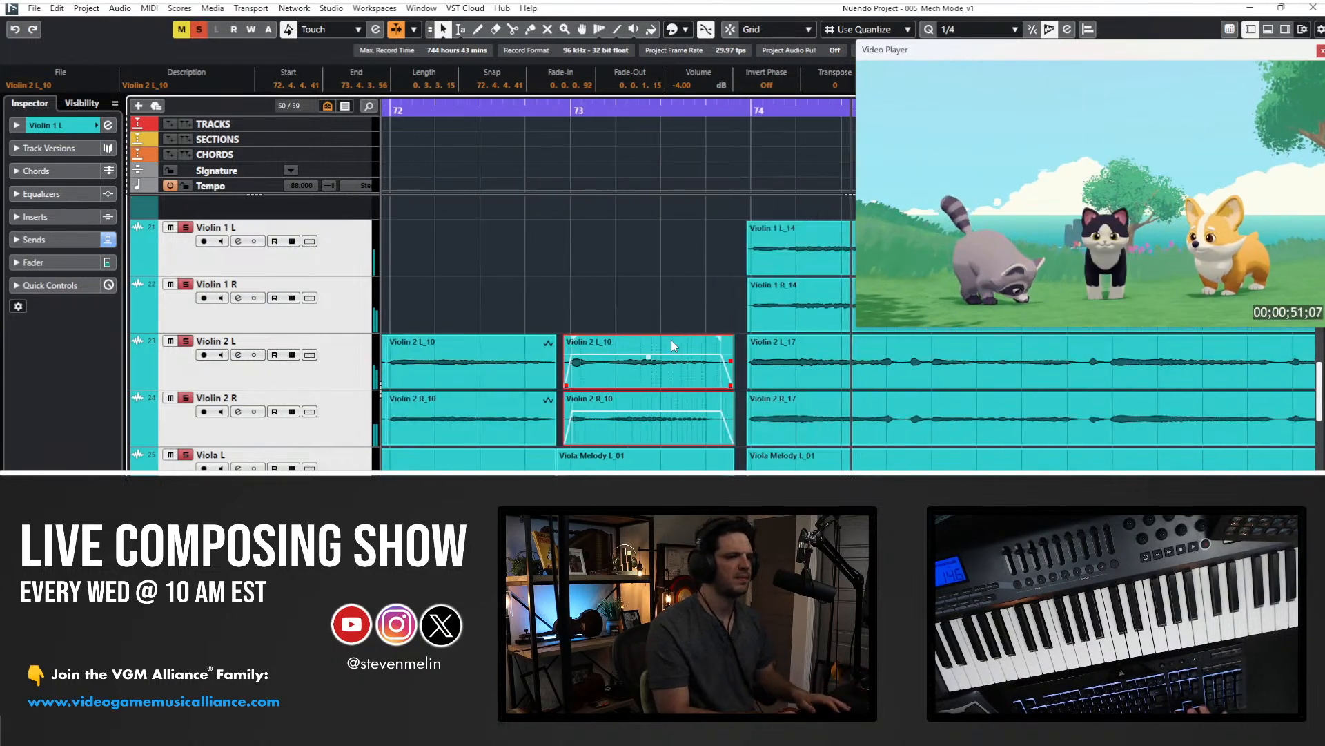
pyautogui.press('h')
pyautogui.hscroll(2, 671, 340)
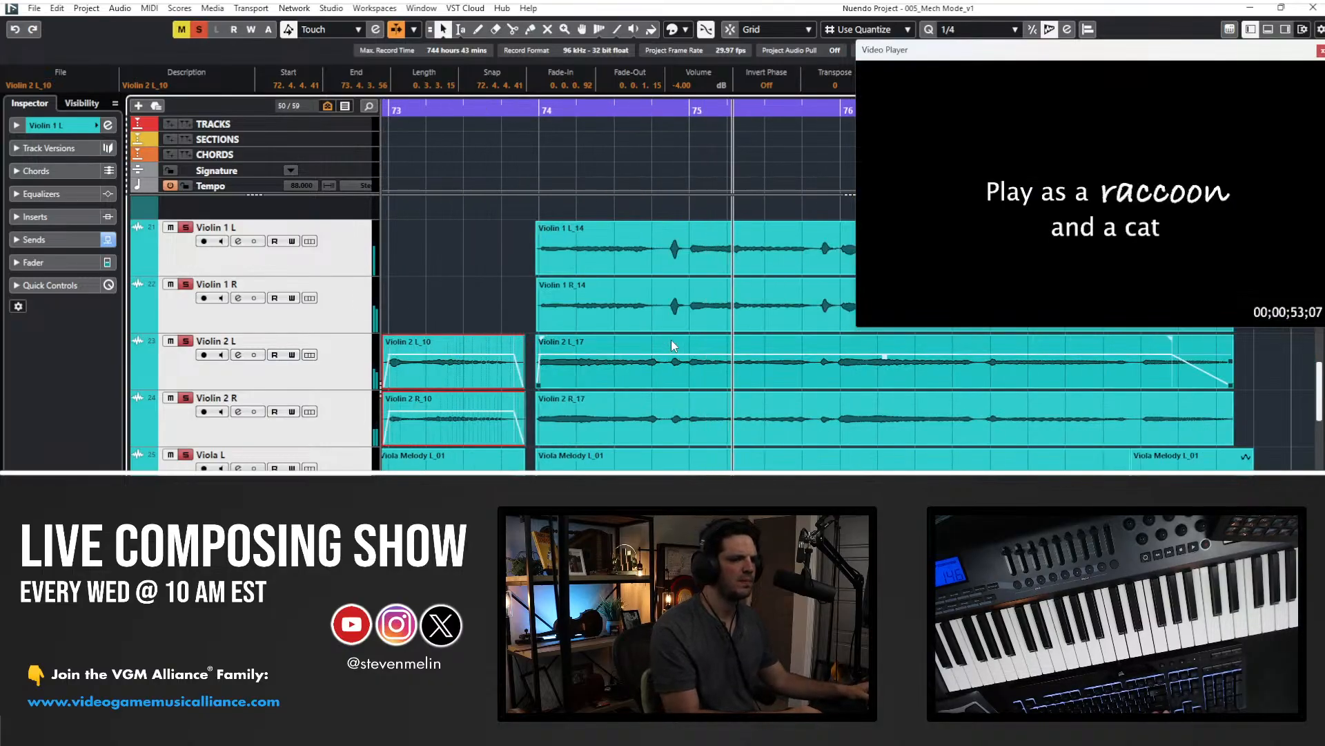
pyautogui.hscroll(1, 693, 258)
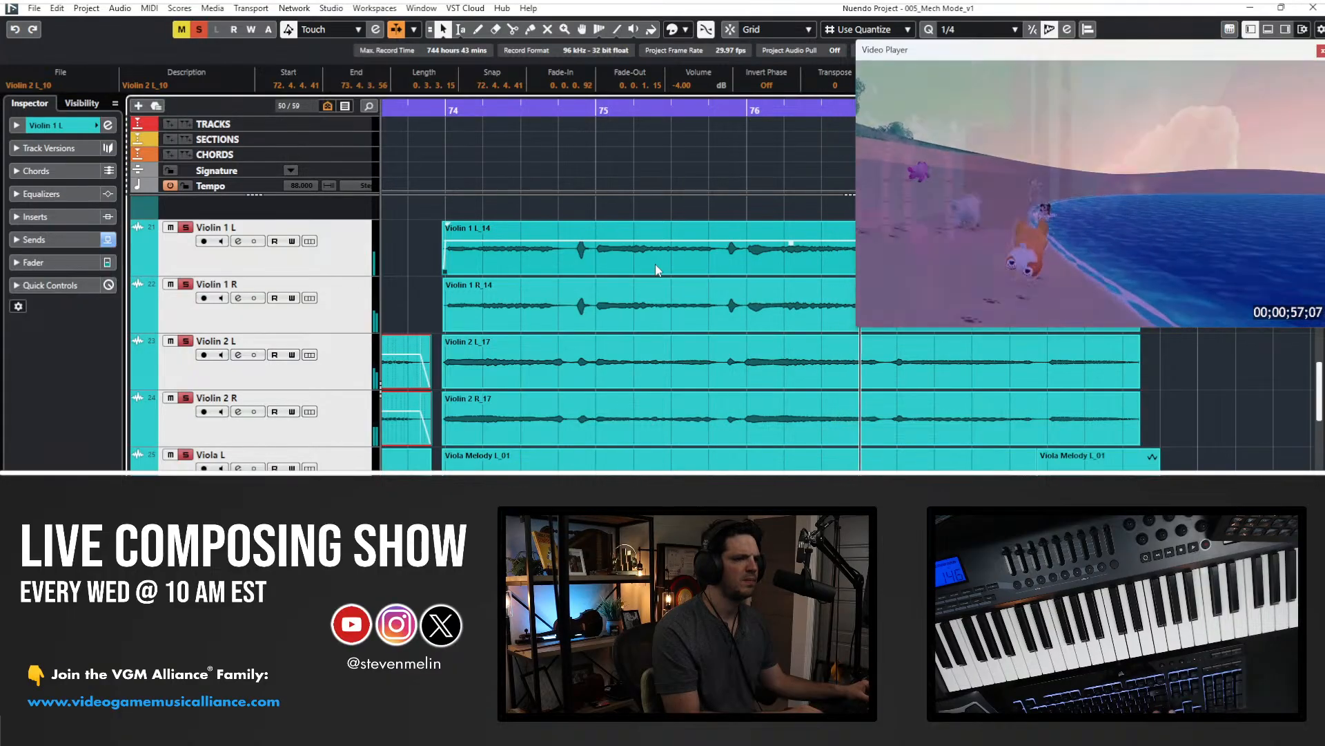
pyautogui.hscroll(1, 656, 264)
# - Move the video player clear of the clip settings and set the Fine-Tune of the Violin 1 clips starting at 73.4.4.71 to 10
pyautogui.click(664, 203)
pyautogui.click(663, 235)
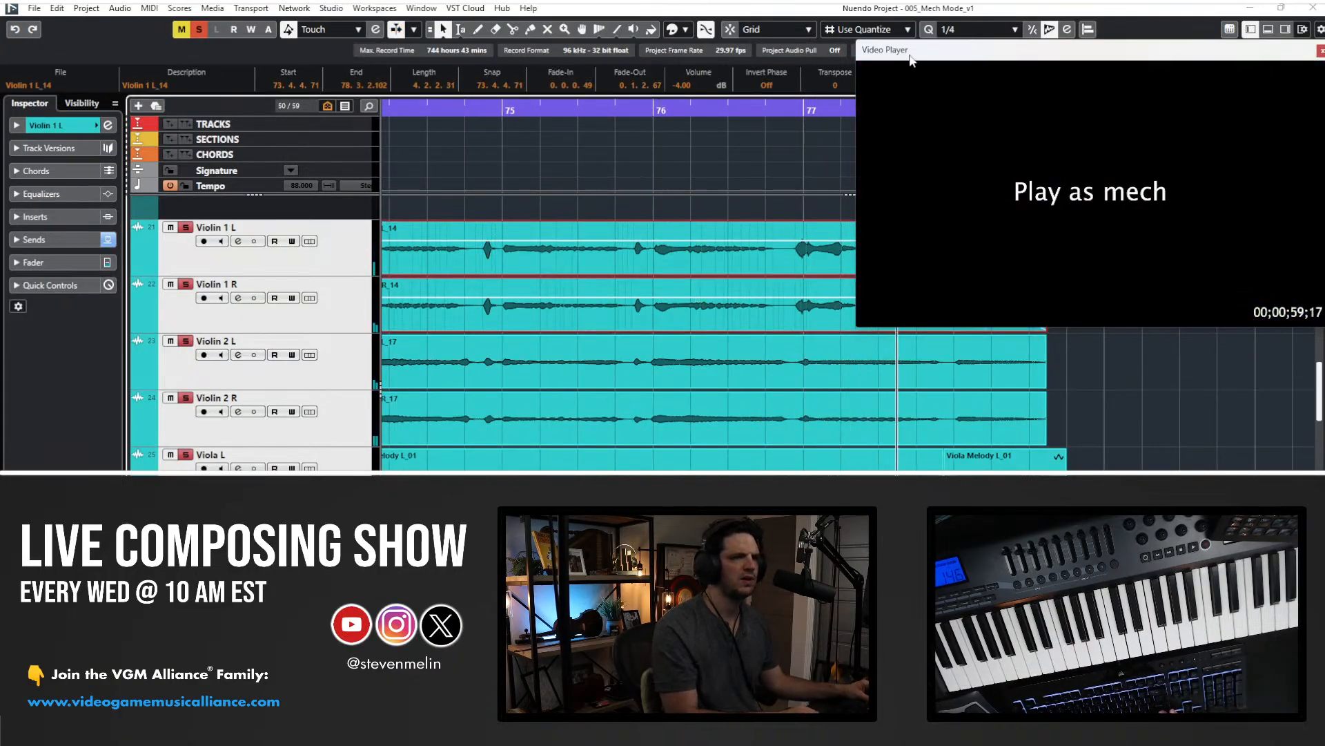
pyautogui.moveTo(889, 62); pyautogui.dragTo(891, 109)
pyautogui.click(904, 86)
pyautogui.write('10')
pyautogui.press('Return')
# - Play from just before bar 74 and examine the retuned Violin 1 clips against the other strings
pyautogui.hscroll(-2, 419, 284)
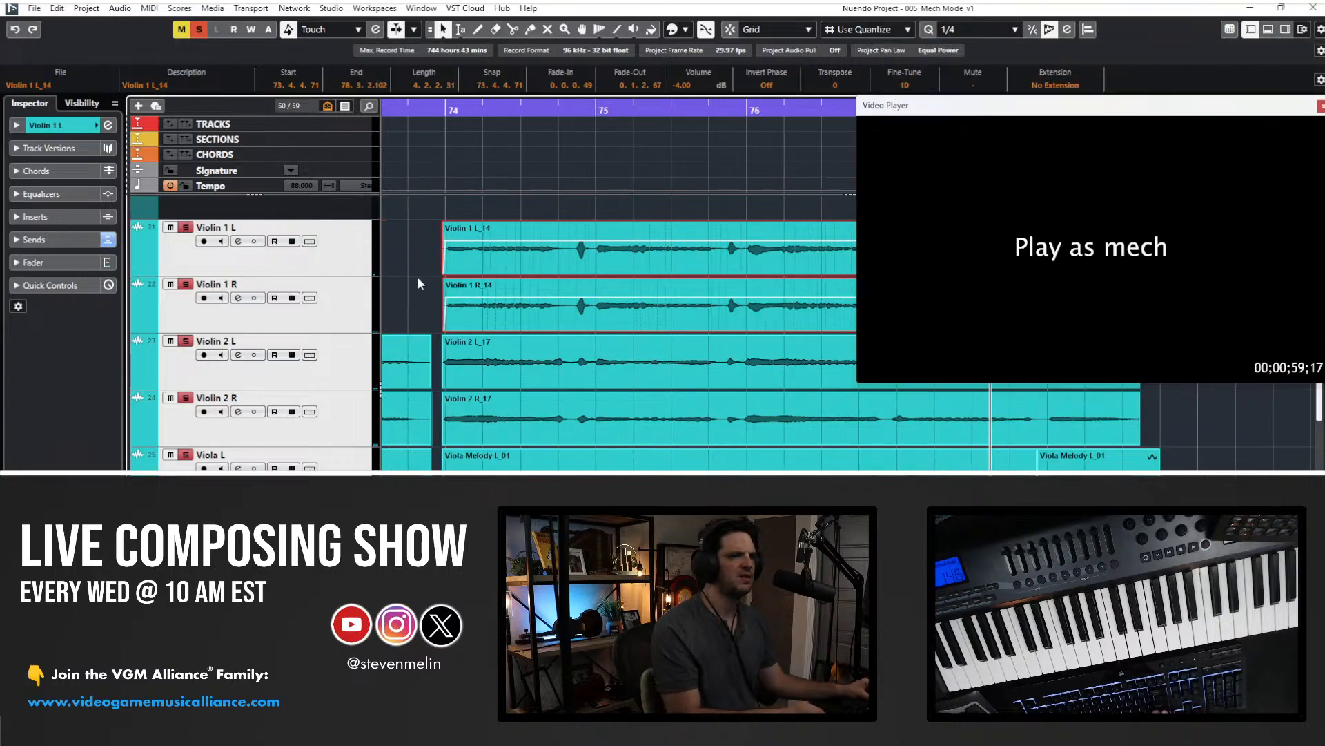
pyautogui.click(435, 111)
pyautogui.press('space')
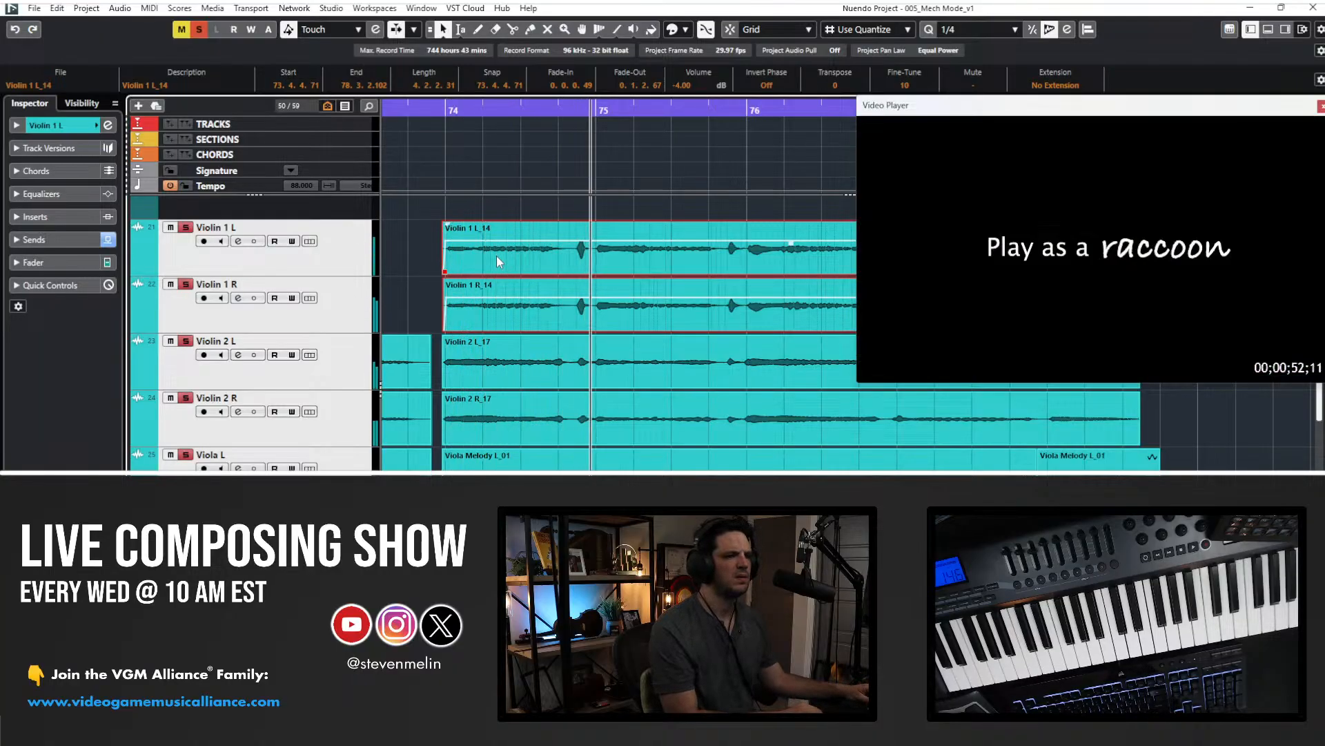
pyautogui.press('space')
pyautogui.click(568, 406)
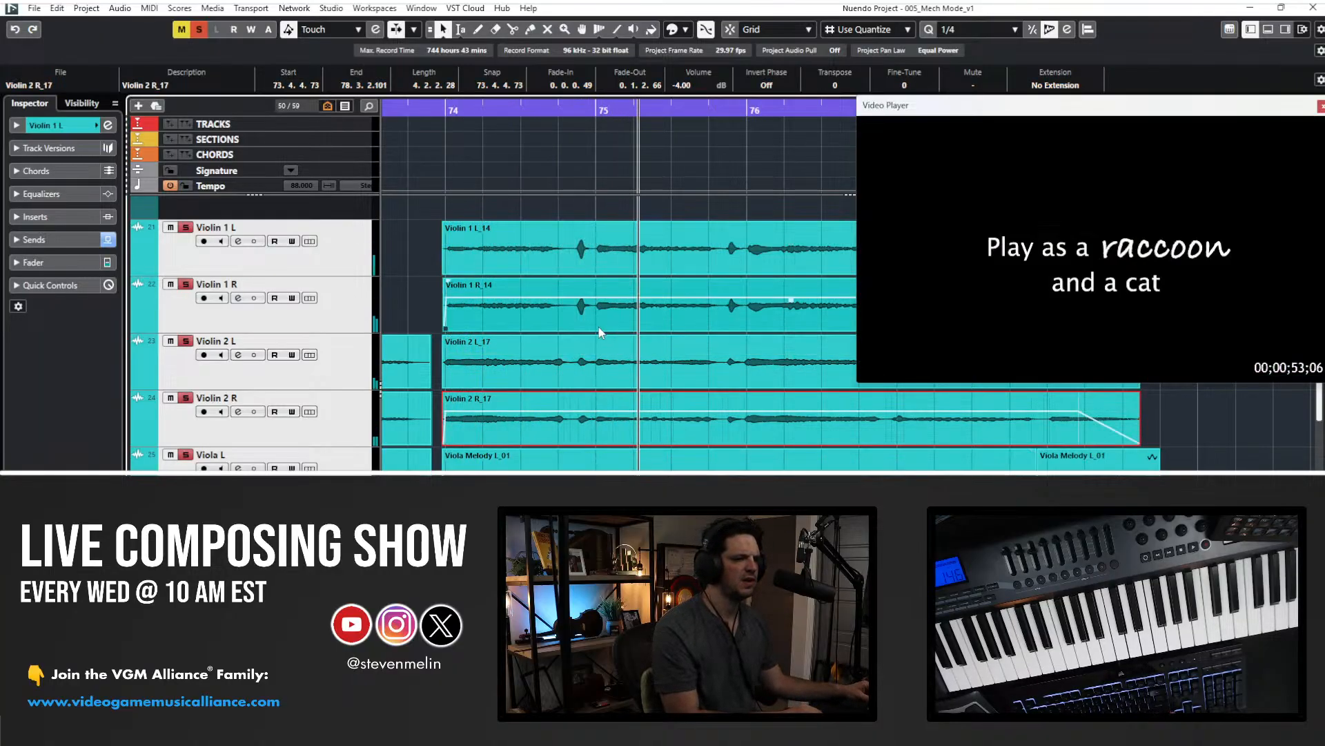
pyautogui.click(580, 275)
pyautogui.press('h')
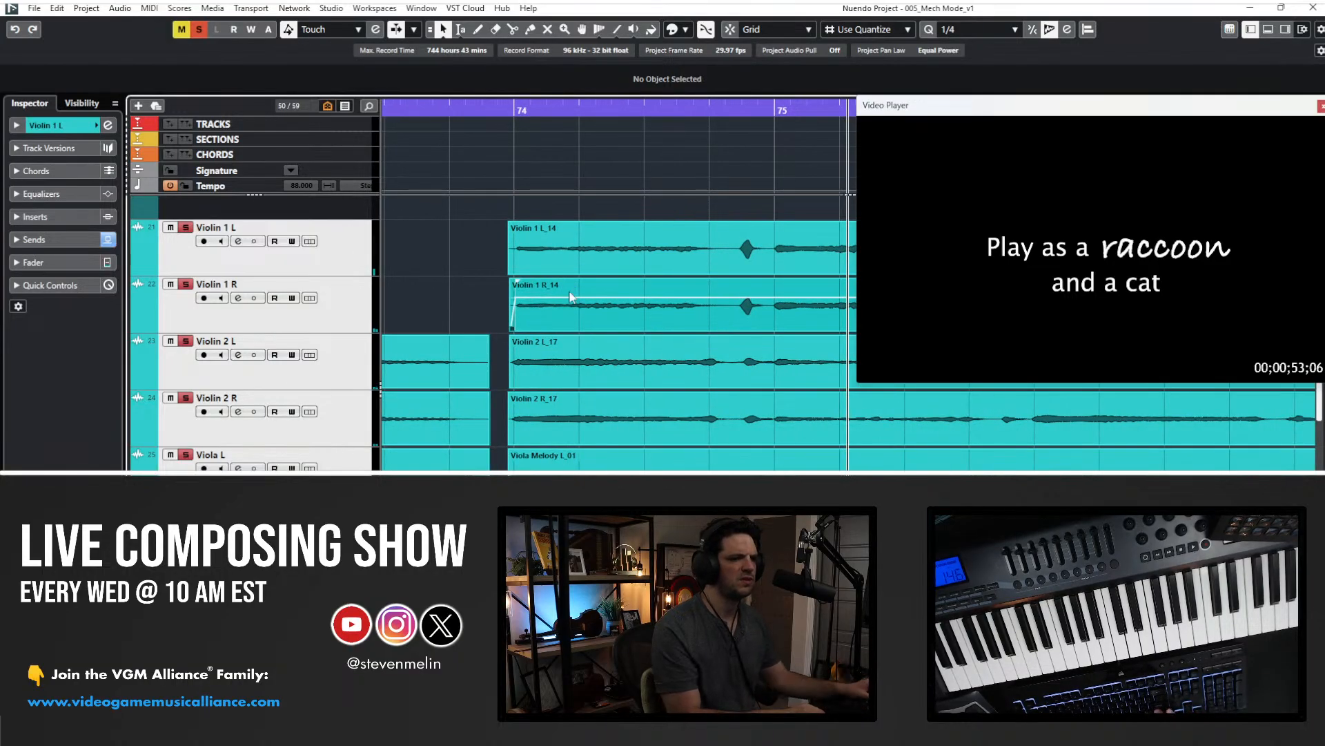
pyautogui.hscroll(2, 570, 296)
# - Cut a gap in the Viola clips before bar 75, from 74.4.3.9 to 74.4.4.100, deleting the pieces between
pyautogui.click(670, 472)
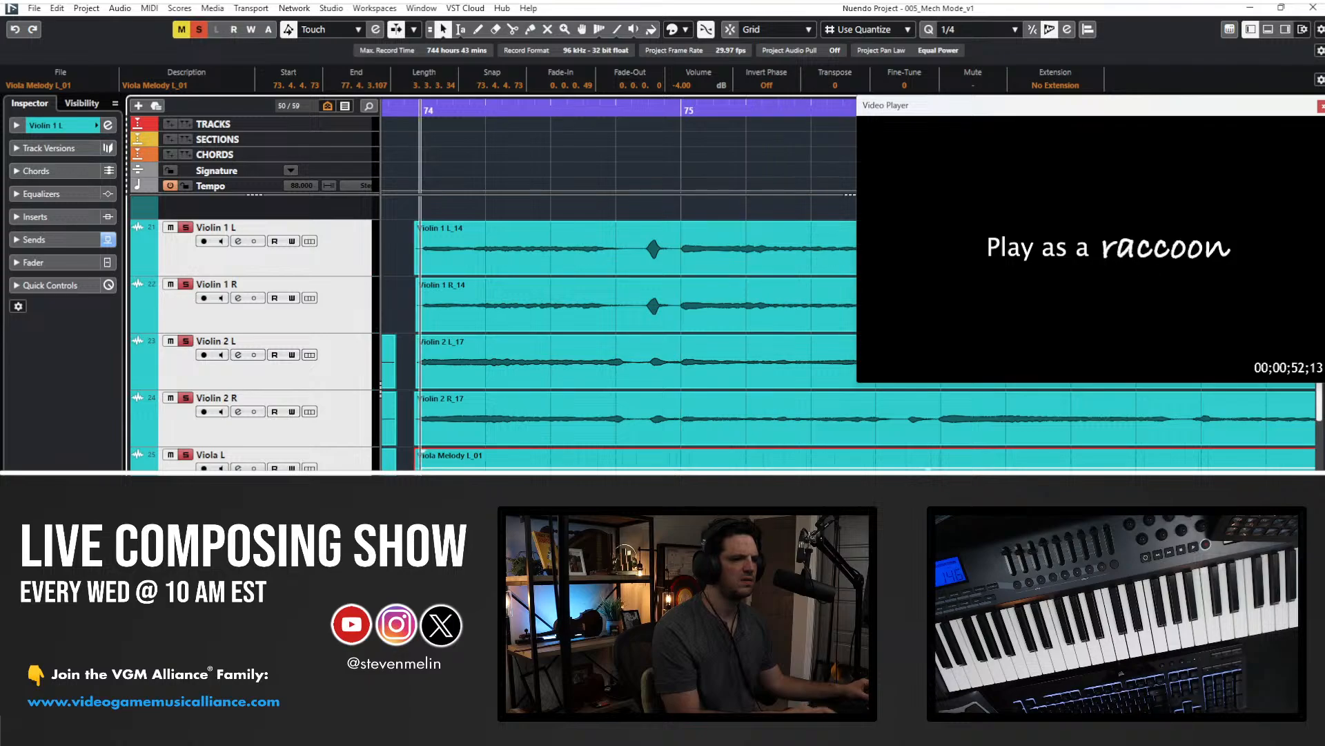
pyautogui.press('space')
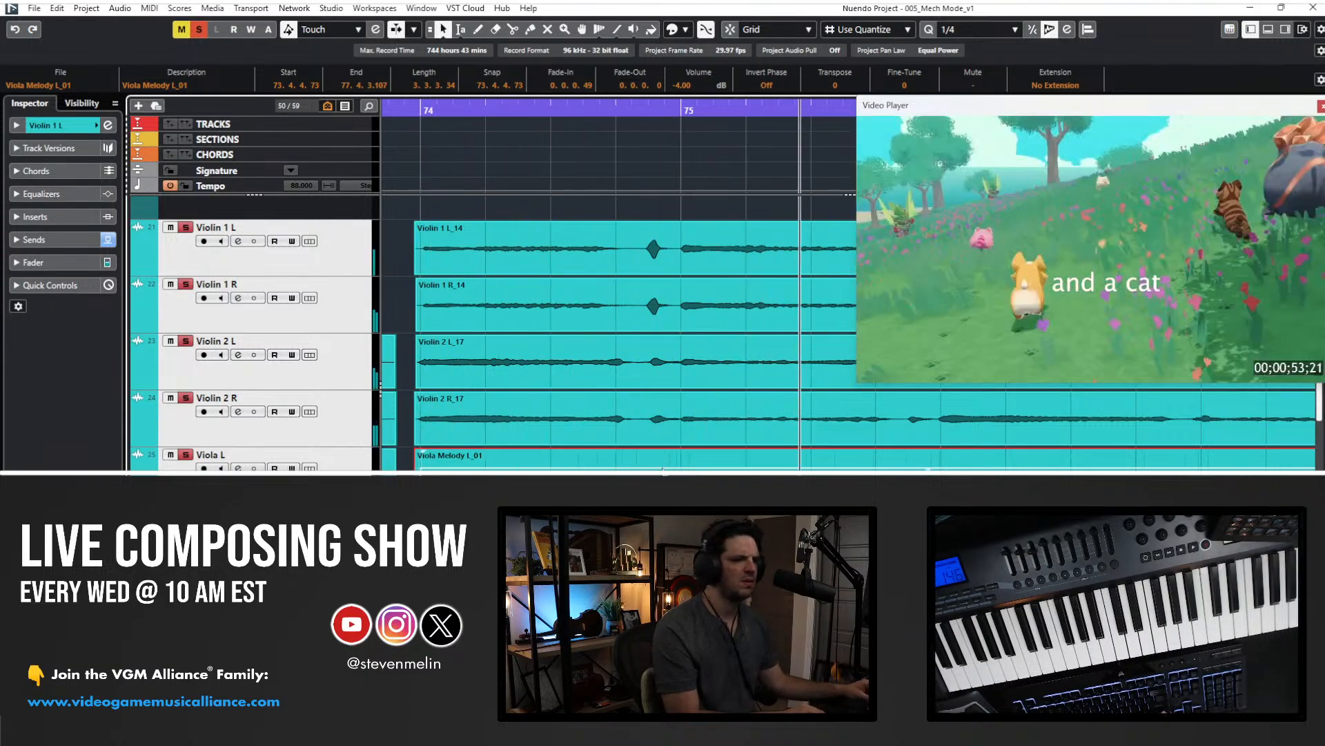
pyautogui.keyDown('alt'); pyautogui.click(650, 464); pyautogui.keyUp('alt')
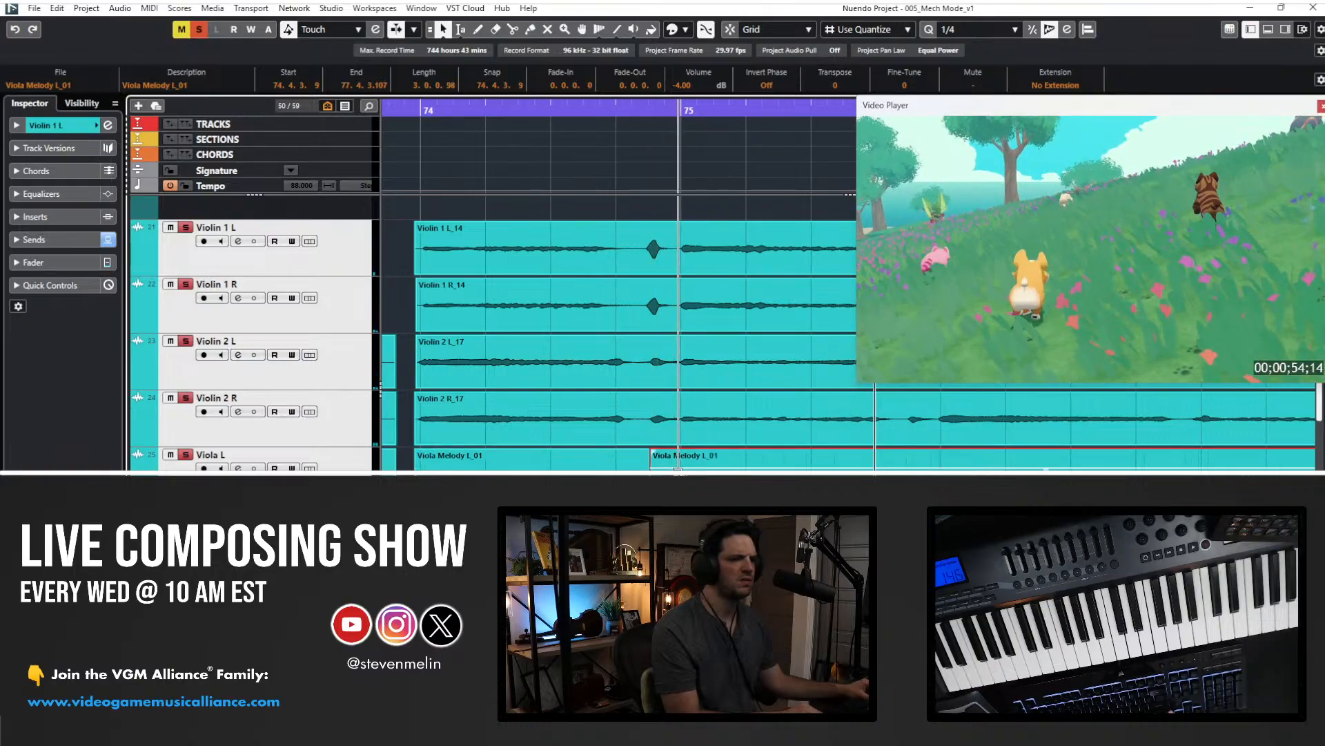
pyautogui.click(664, 463)
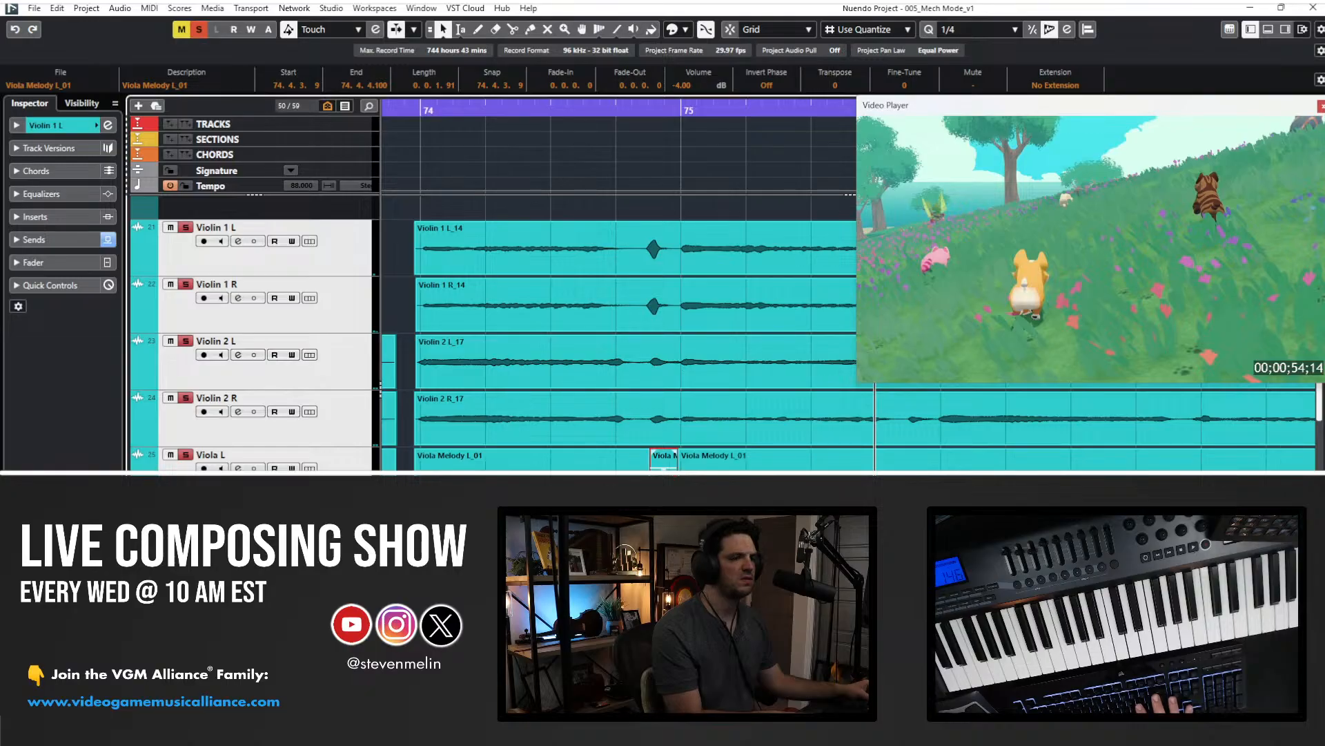
pyautogui.scroll(-2, 649, 414)
pyautogui.press('Delete')
# - Add a 0.0.0.15 fade-in to the Viola clips starting at 74.4.4.100 and play through bar 78
pyautogui.click(643, 364)
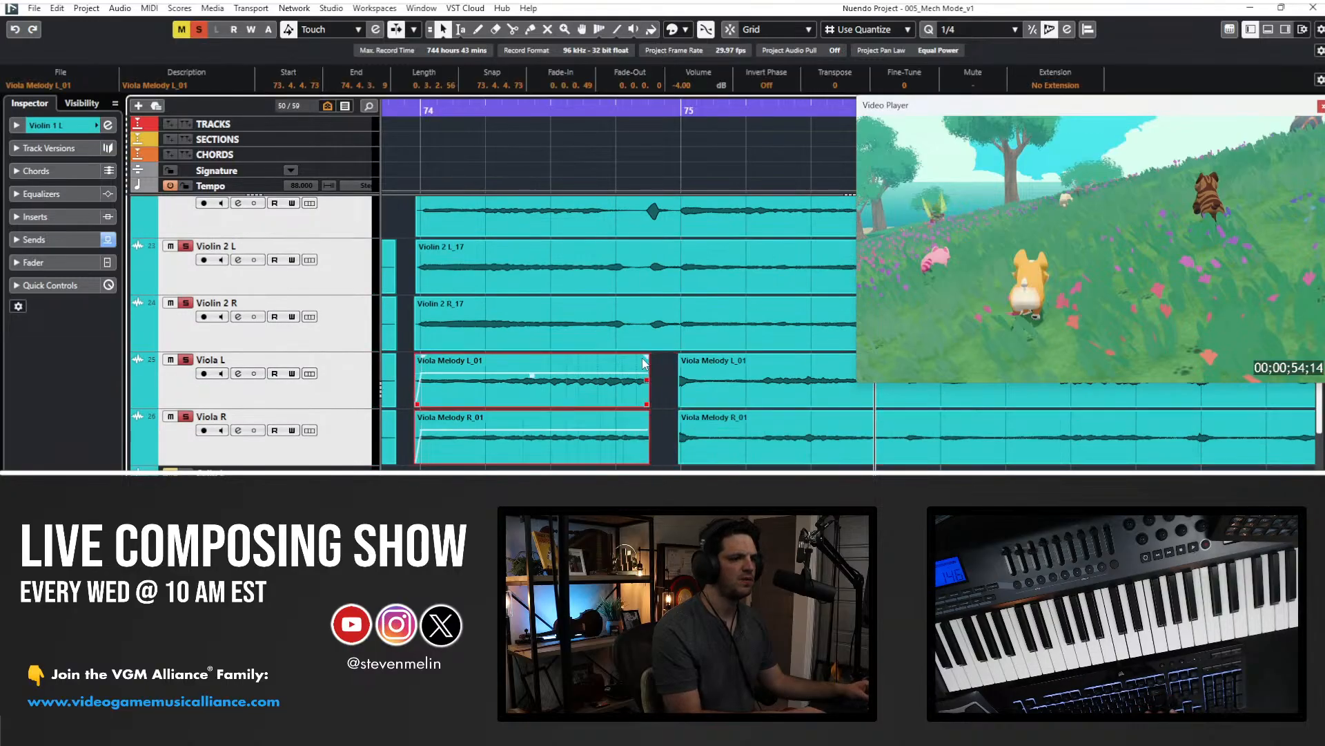
pyautogui.click(681, 372)
pyautogui.click(673, 374)
pyautogui.click(683, 369)
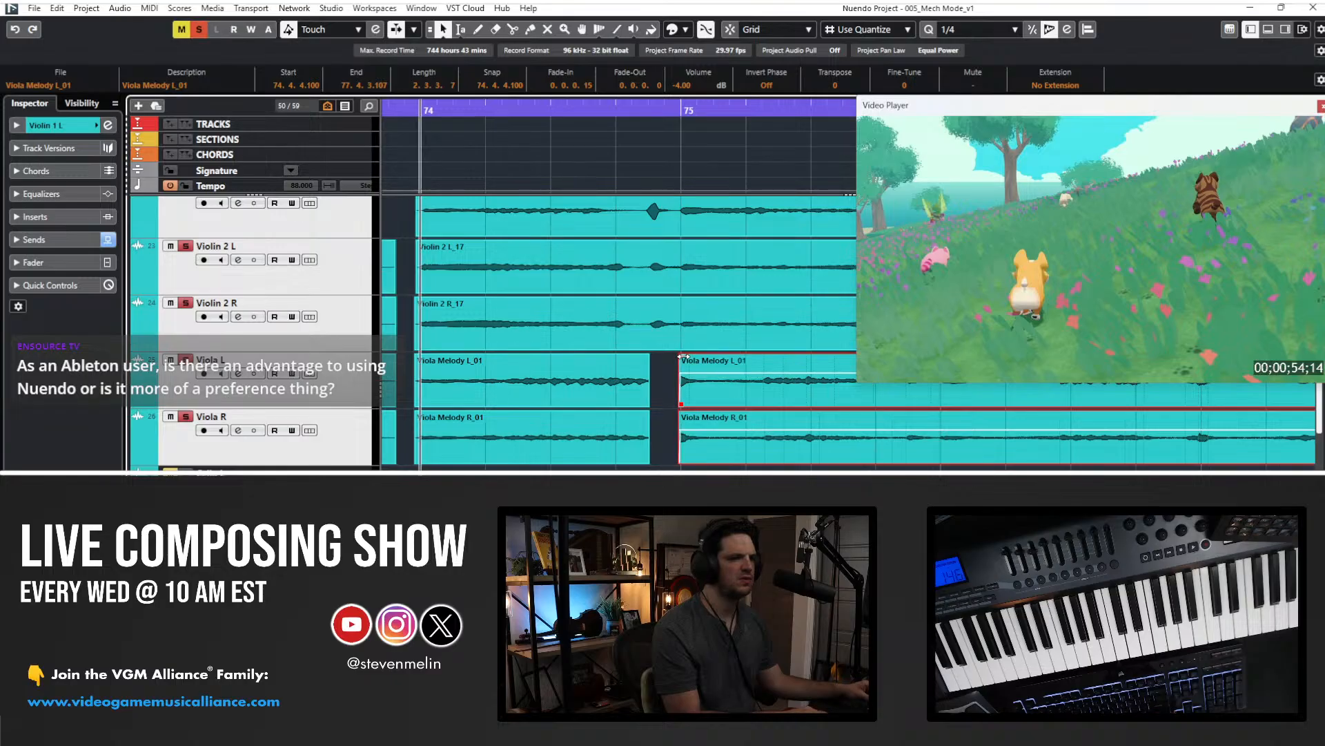
pyautogui.press('space')
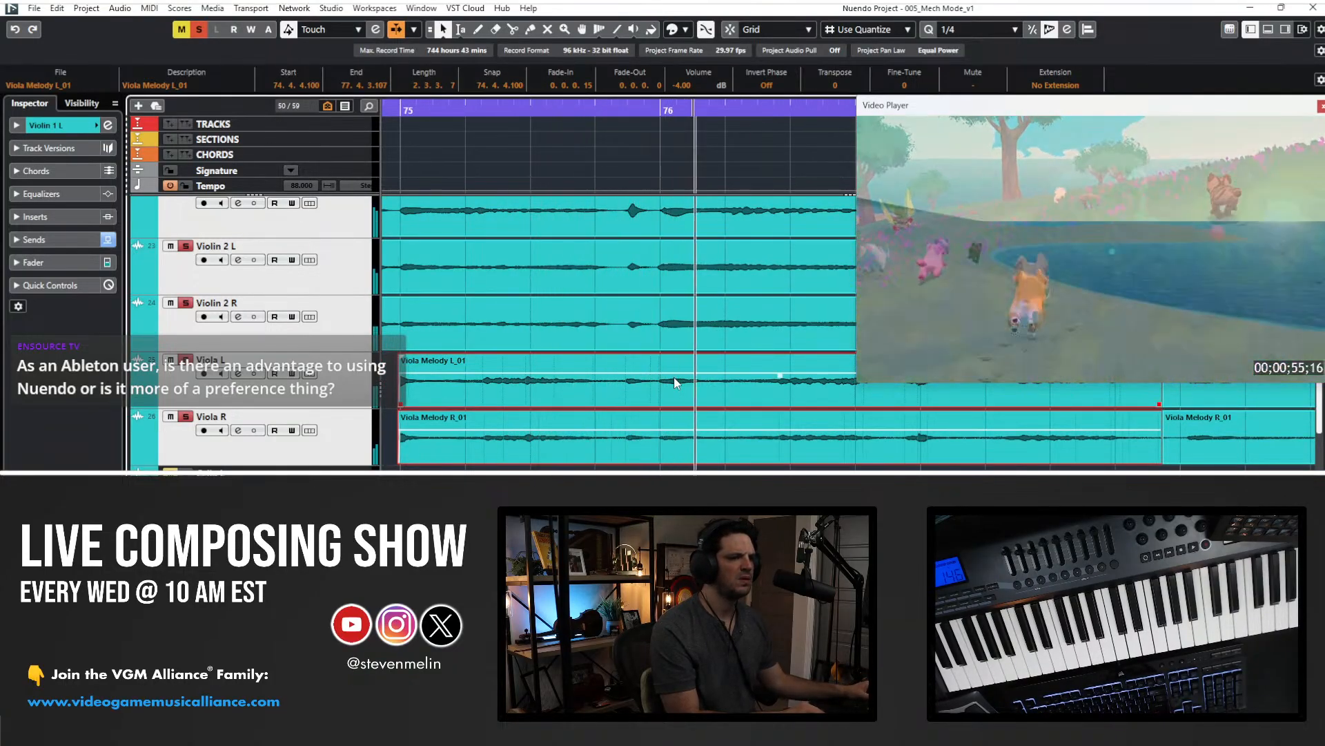
pyautogui.scroll(3, 674, 376)
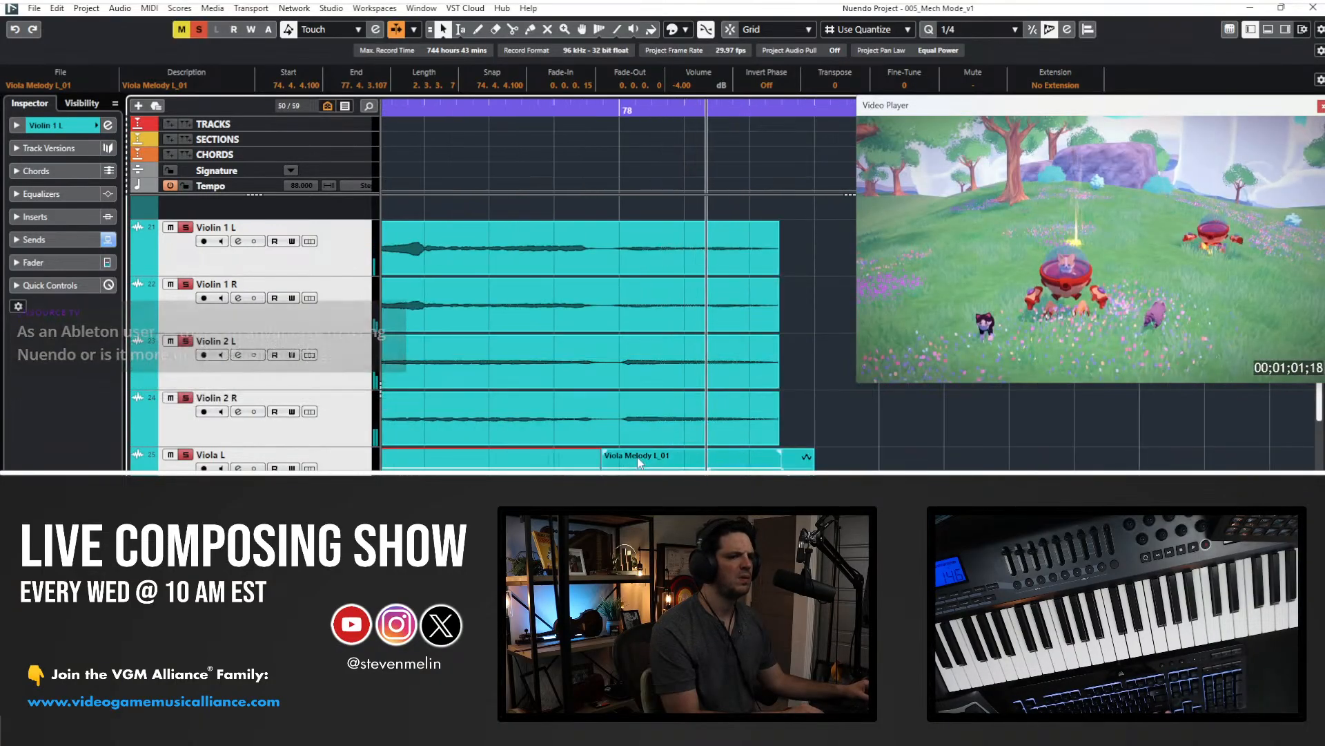
pyautogui.press('space')
# - Split the Violin 1 clips at 77.4.4.36 and trim the start of the later pieces to 78.1.1.13
pyautogui.click(626, 250)
pyautogui.keyDown('shift'); pyautogui.click(614, 303); pyautogui.keyUp('shift')
pyautogui.keyDown('alt'); pyautogui.click(609, 260); pyautogui.keyUp('alt')
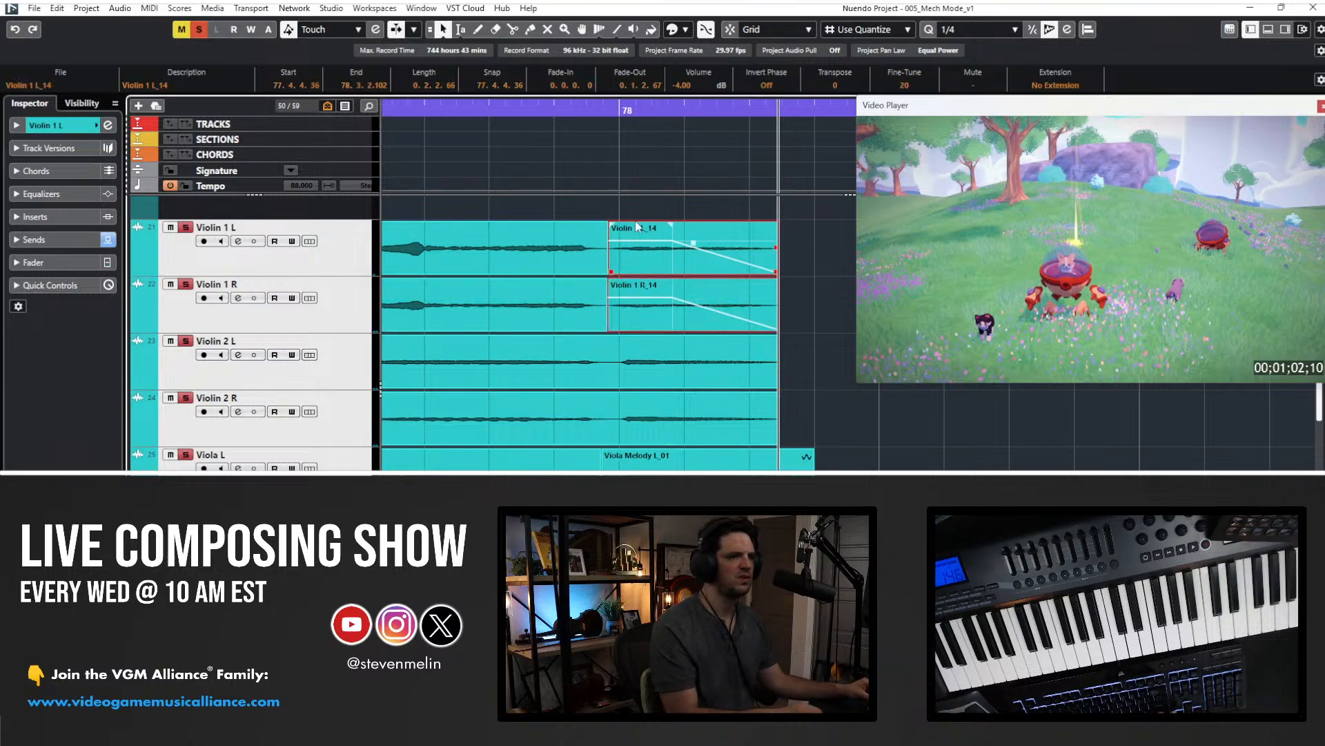
pyautogui.press('space')
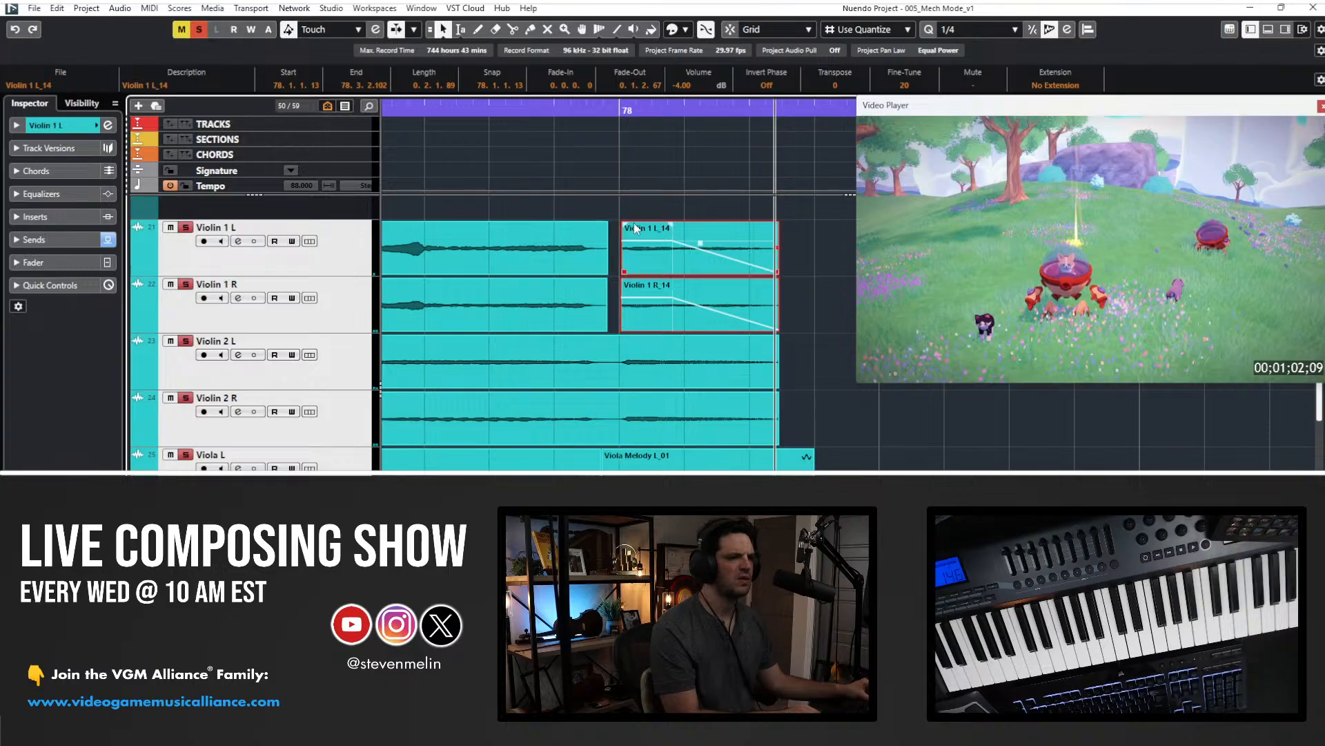
# - Split the Violin 2 clips at 78.1.1.4 and cut the Viola clips around bar 78, starting the later Viola pieces at 78.1.1.14
pyautogui.click(624, 405)
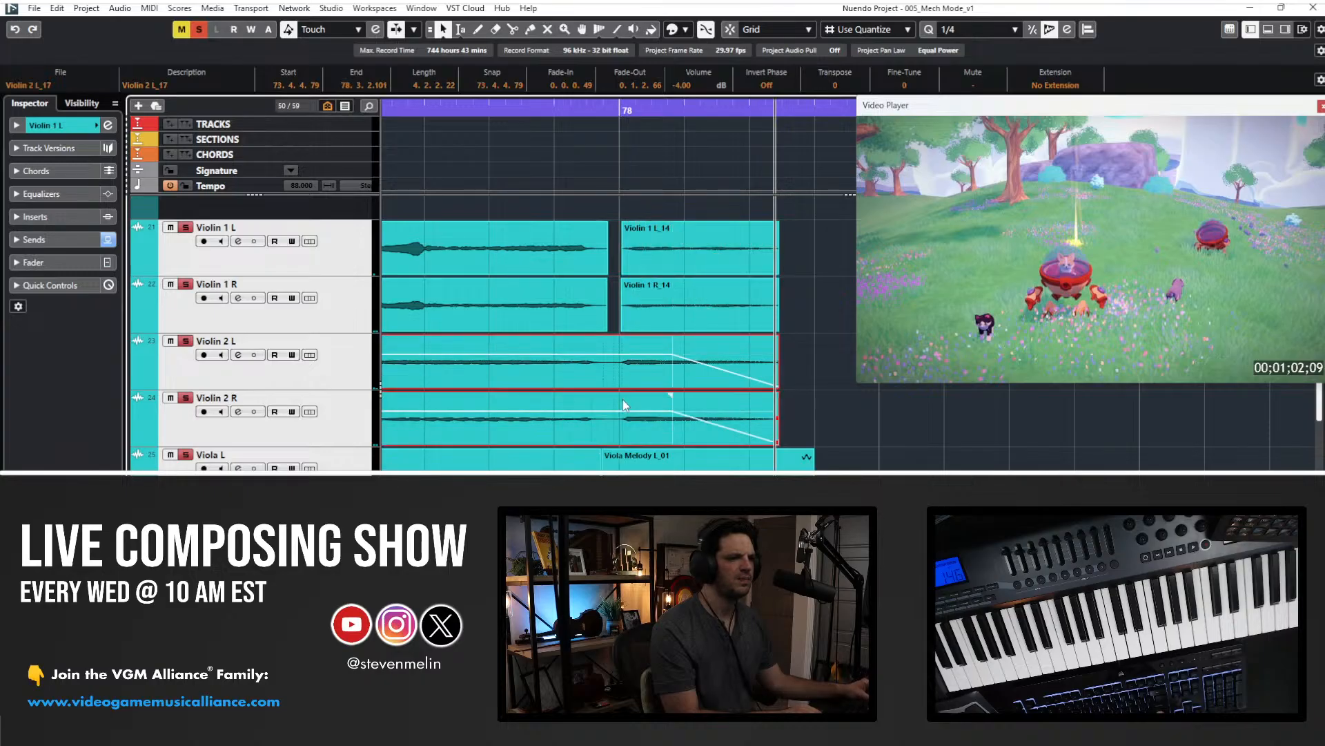
pyautogui.keyDown('alt'); pyautogui.click(621, 372); pyautogui.keyUp('alt')
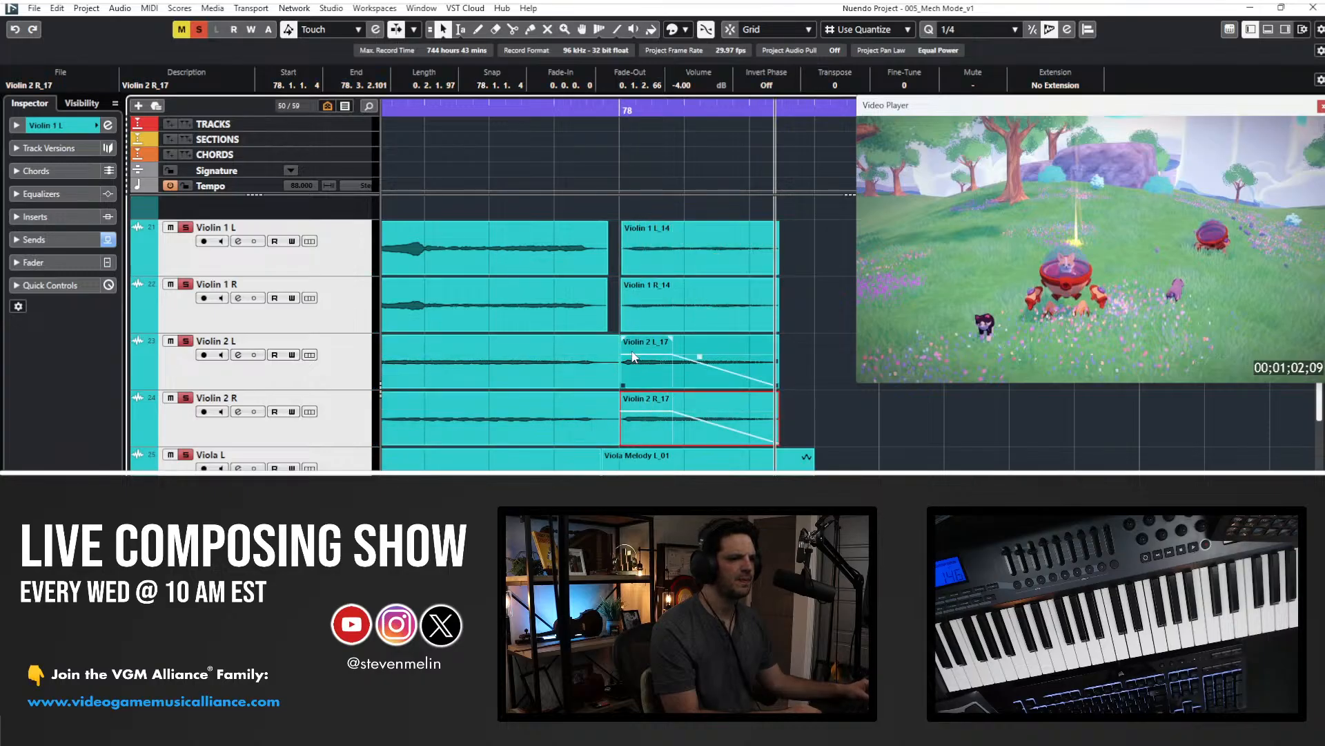
pyautogui.click(629, 455)
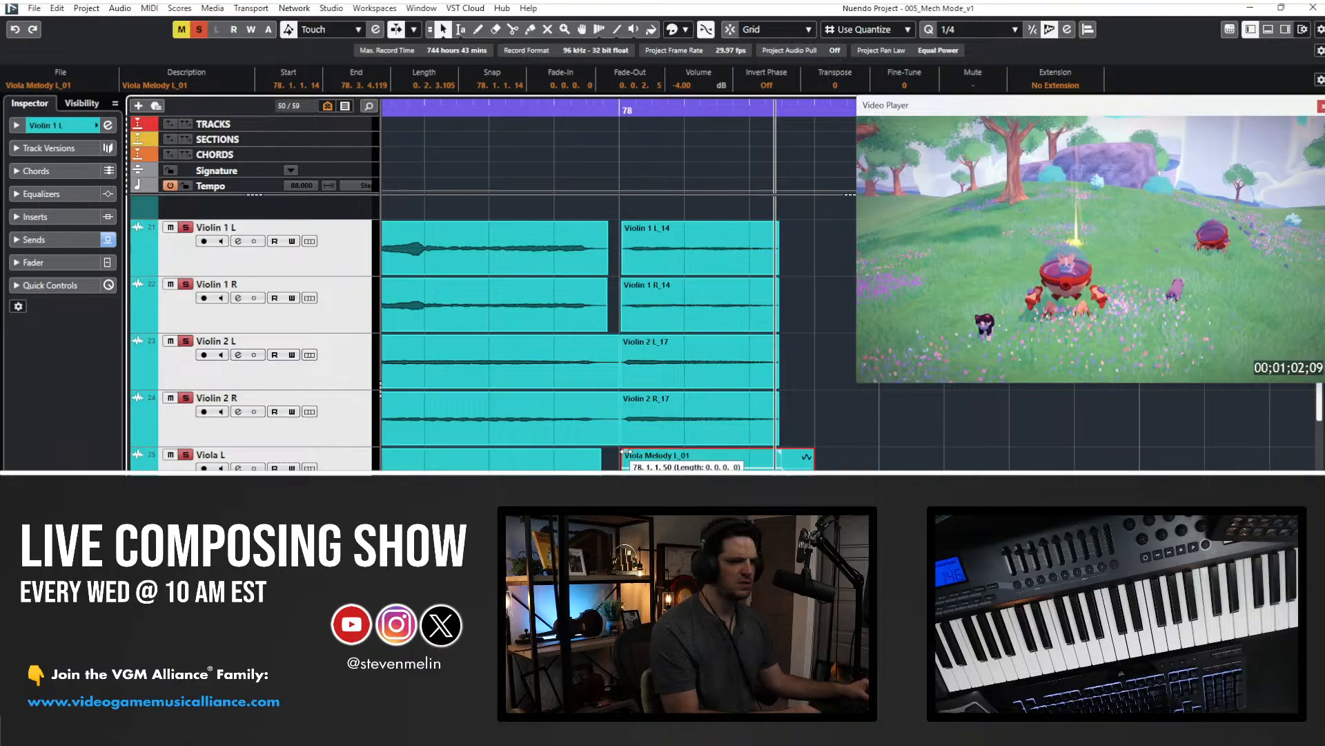
pyautogui.click(612, 462)
# - End the Violin 2 and Viola clips before bar 78 at 77.4.4.37 and fade out Violin 1 by 0.0.0.41, Violin 2 by 0.0.0.97, Viola by 0.0.0.66
pyautogui.click(598, 457)
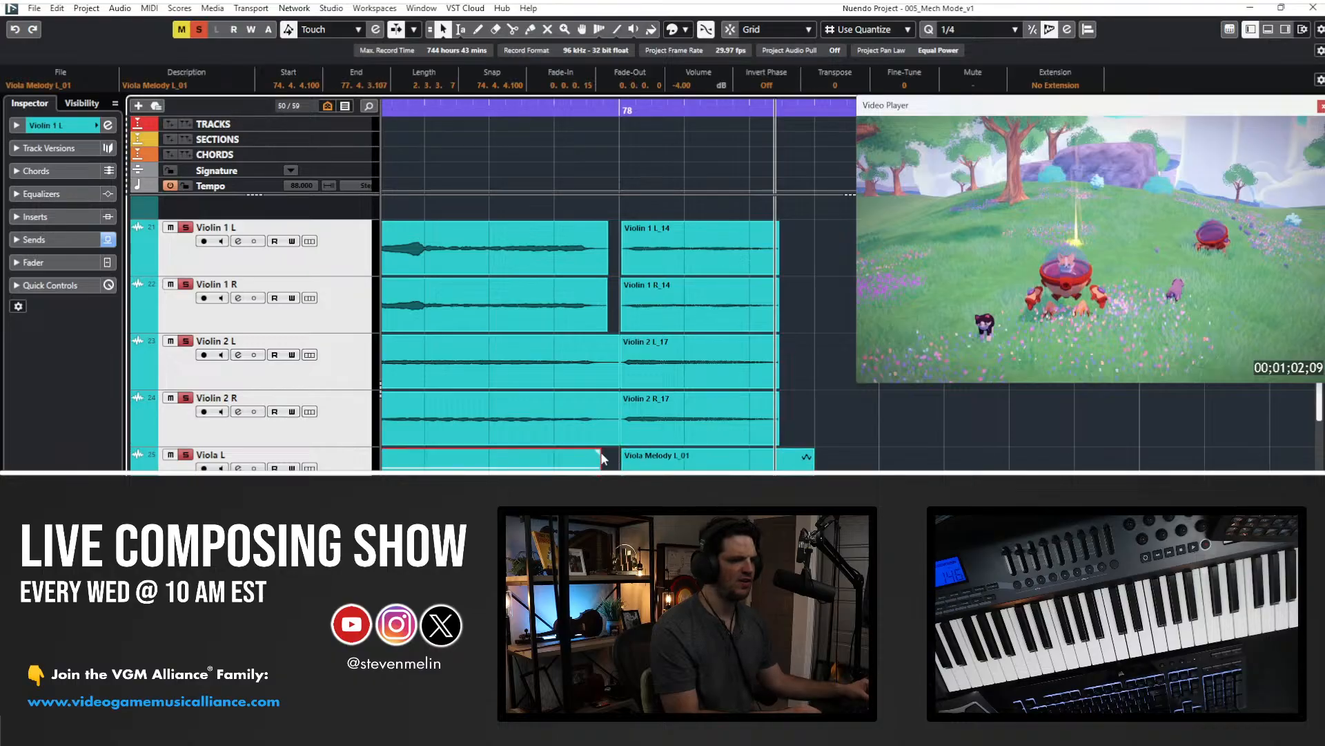
pyautogui.moveTo(612, 525); pyautogui.dragTo(595, 464)
pyautogui.click(609, 455)
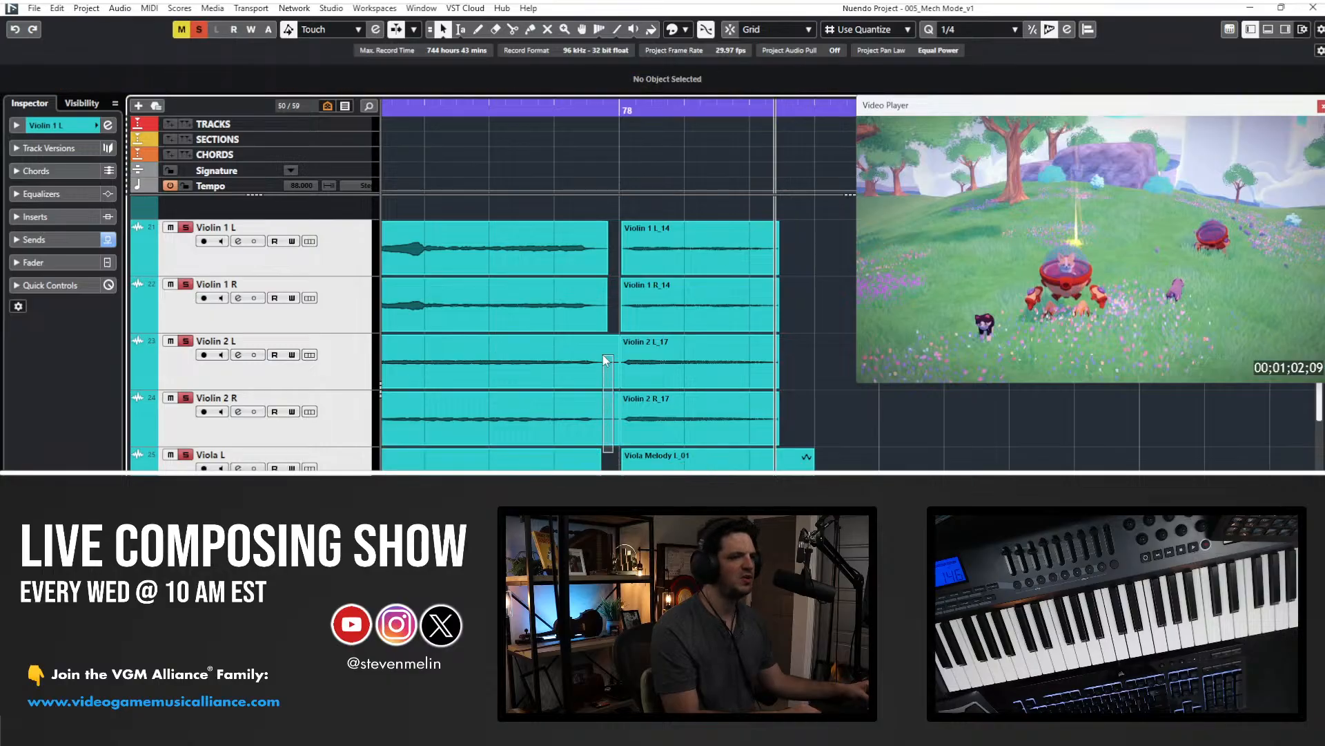
pyautogui.moveTo(606, 360); pyautogui.dragTo(607, 361)
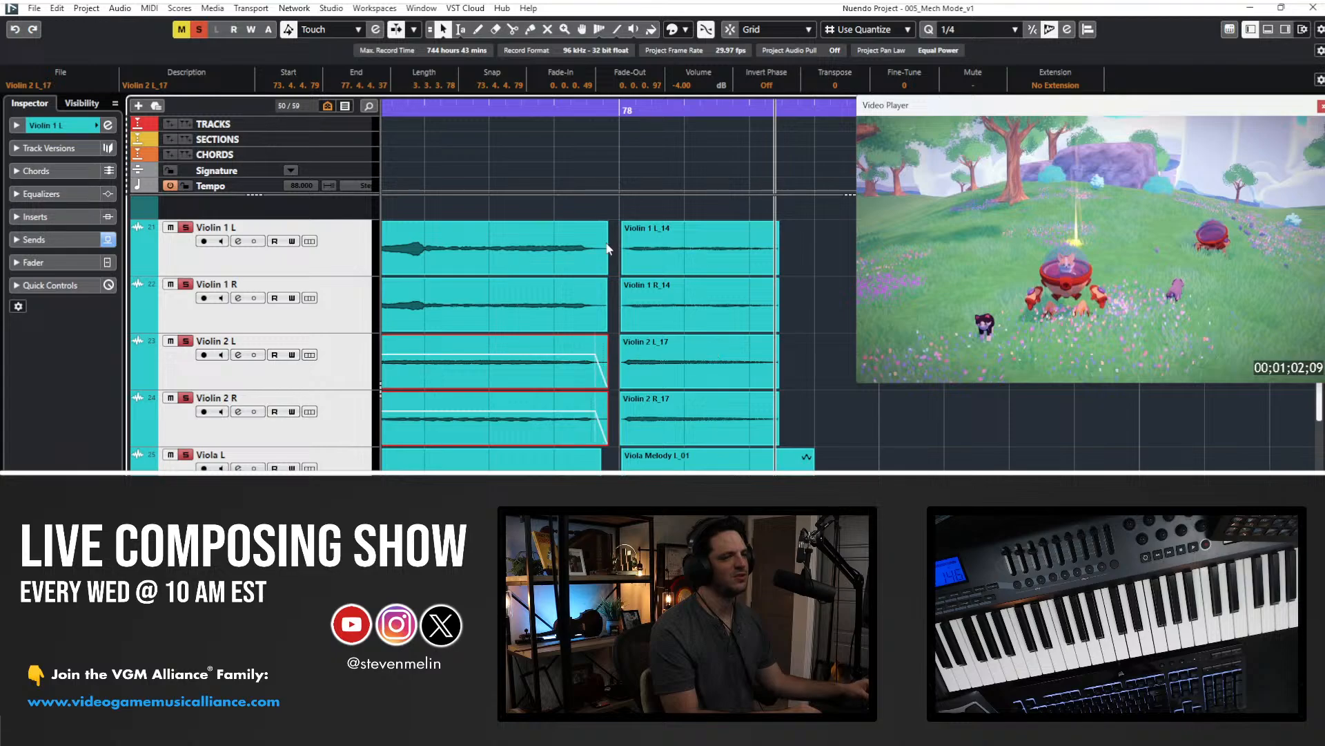
pyautogui.moveTo(610, 241); pyautogui.dragTo(589, 323)
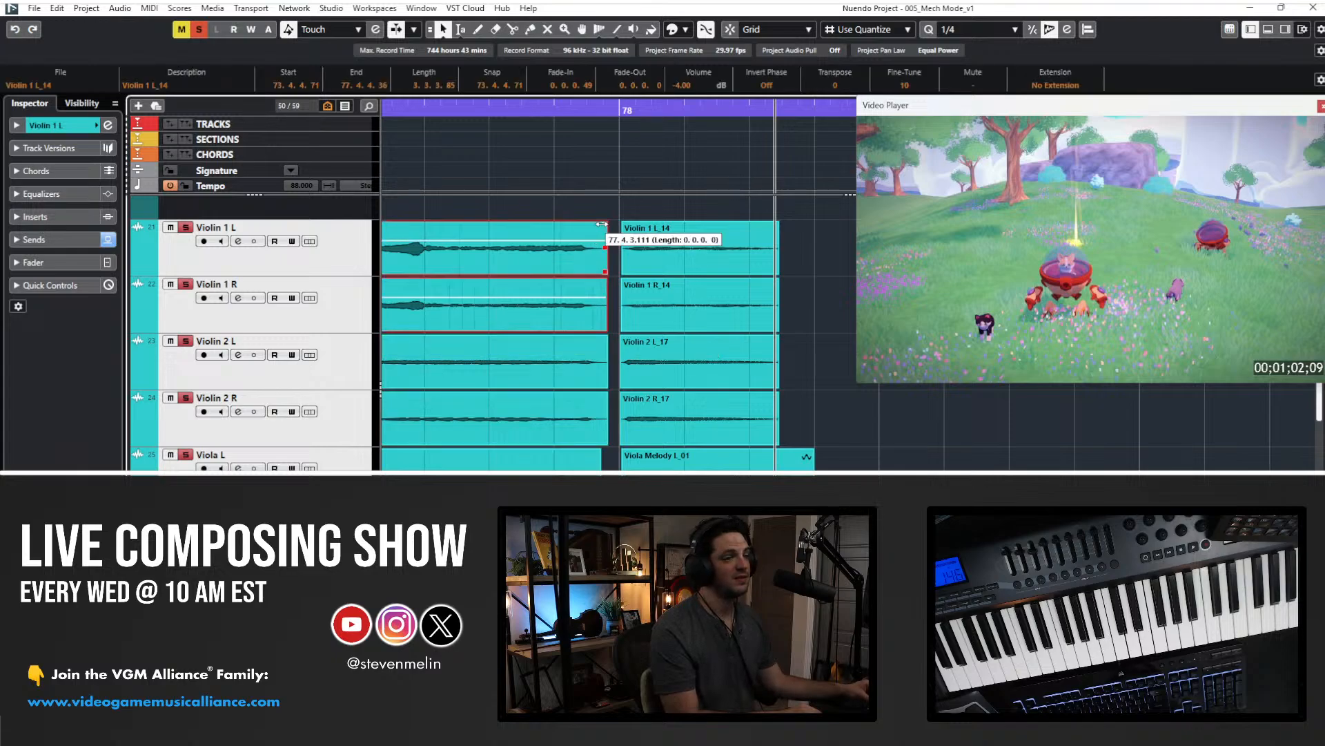
pyautogui.moveTo(612, 458); pyautogui.dragTo(587, 469)
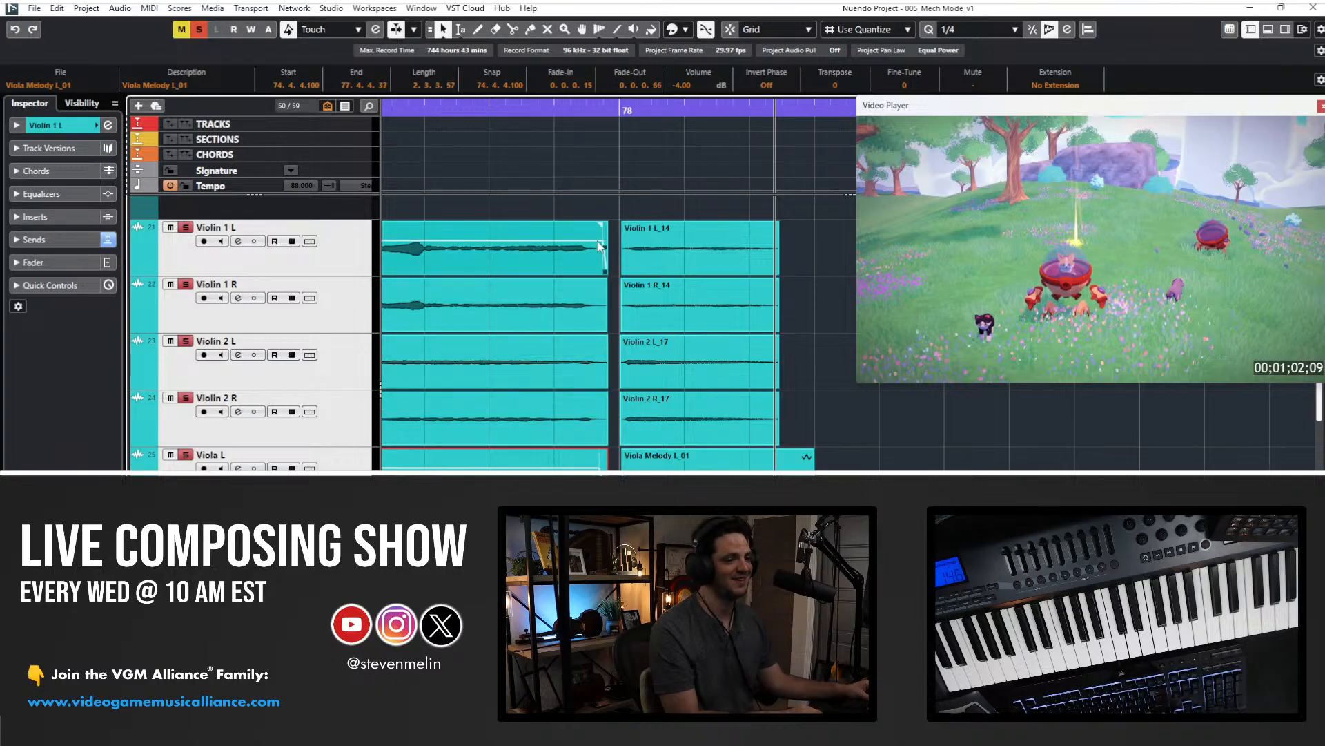
# - Add a 0.0.0.102 fade-in to the Violin 1 and Violin 2 clips at bar 78 and set their volume to -2 dB
pyautogui.hscroll(-5, 444, 196)
pyautogui.hscroll(4, 489, 206)
pyautogui.click(489, 206)
pyautogui.press('space')
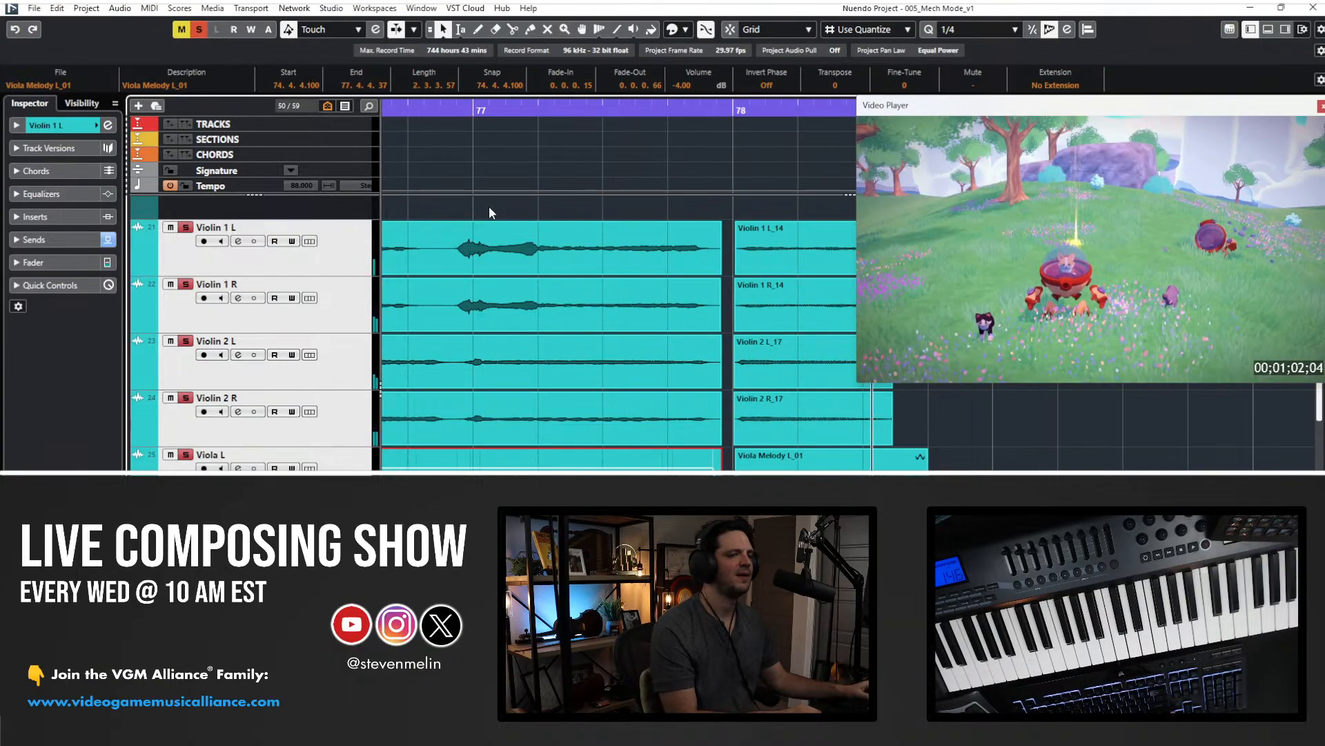
pyautogui.hscroll(3, 719, 384)
pyautogui.press('space')
pyautogui.moveTo(751, 407); pyautogui.dragTo(603, 177)
pyautogui.write('-2')
pyautogui.press('Return')
pyautogui.press('space')
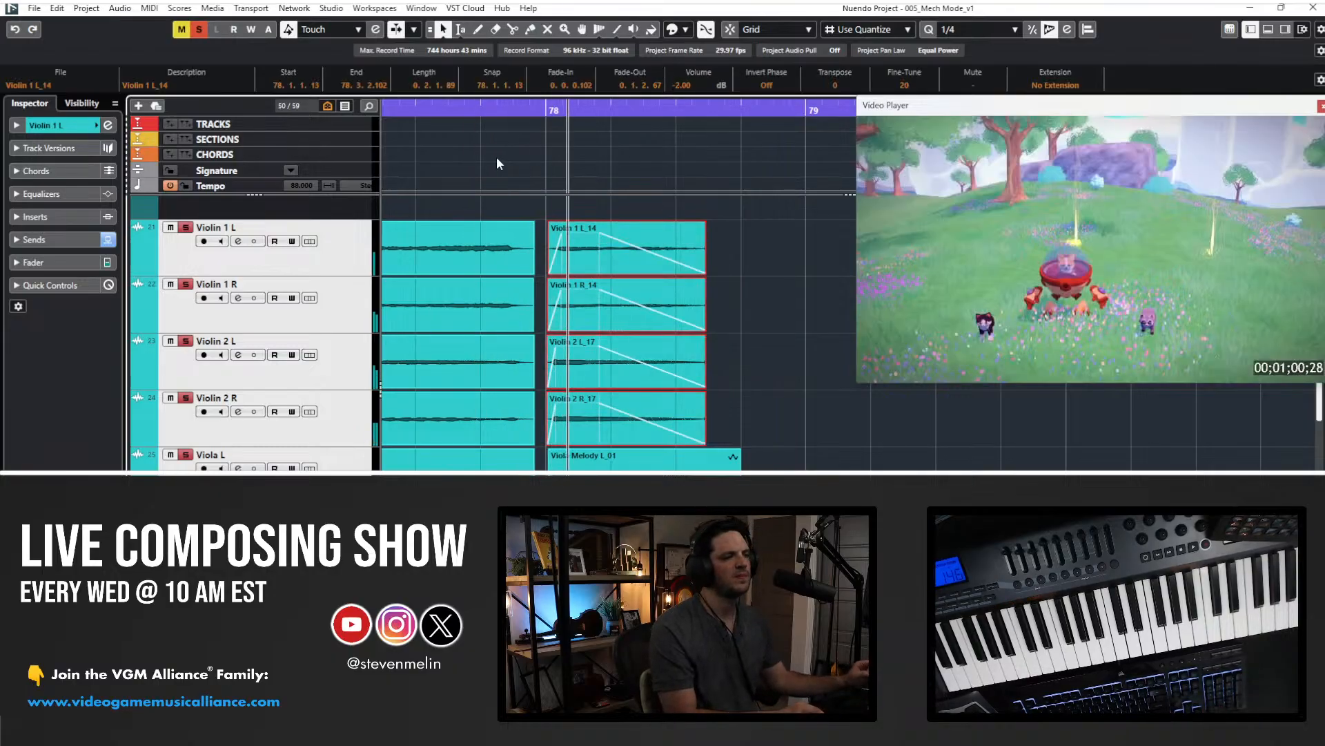
# - Extend the ends of the final Violin 1 and Violin 2 clips in bar 78 and select the Viola clips below them
pyautogui.click(733, 305)
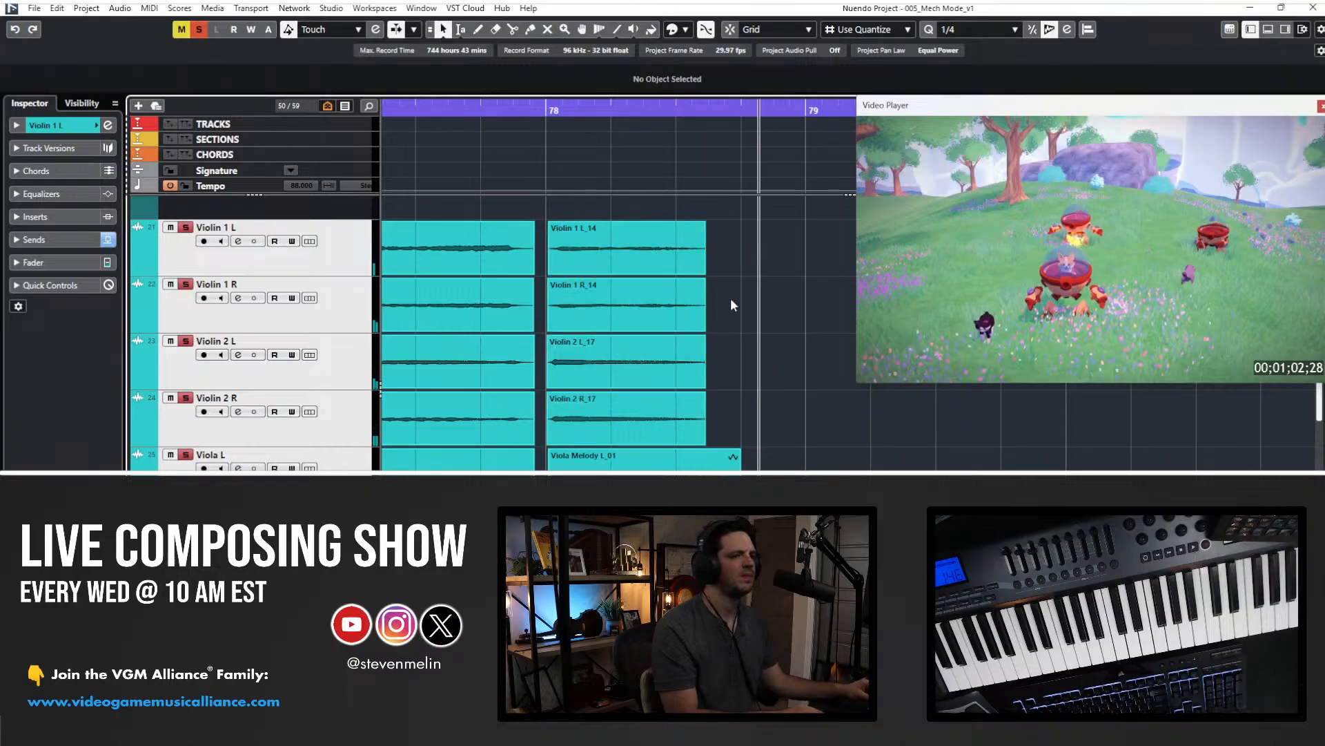
pyautogui.moveTo(679, 260); pyautogui.dragTo(728, 273)
pyautogui.click(759, 466)
pyautogui.moveTo(758, 471); pyautogui.dragTo(718, 525)
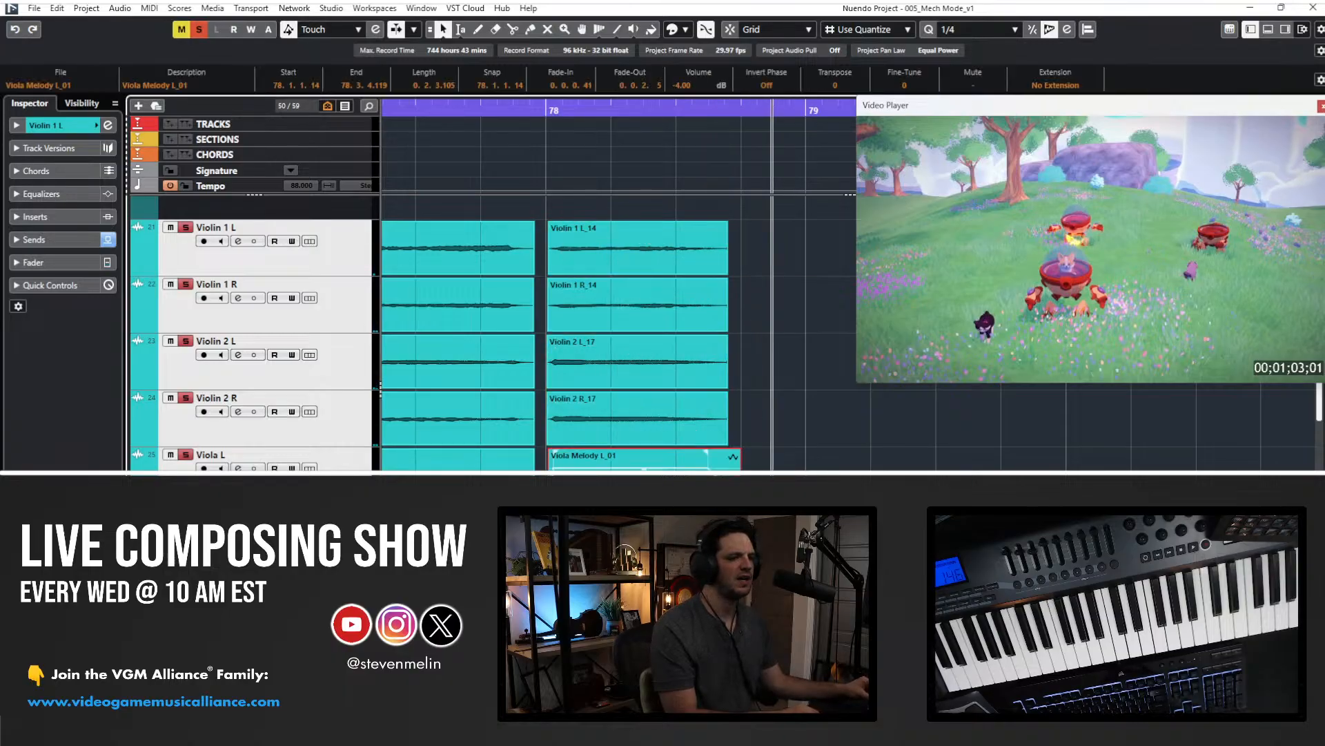
# - Play the soloed strings from about bar 66 to bar 72 and examine the balance between the Viola and Violin 2 clips
pyautogui.press('g')
pyautogui.press('g')
pyautogui.press('g')
pyautogui.press('g')
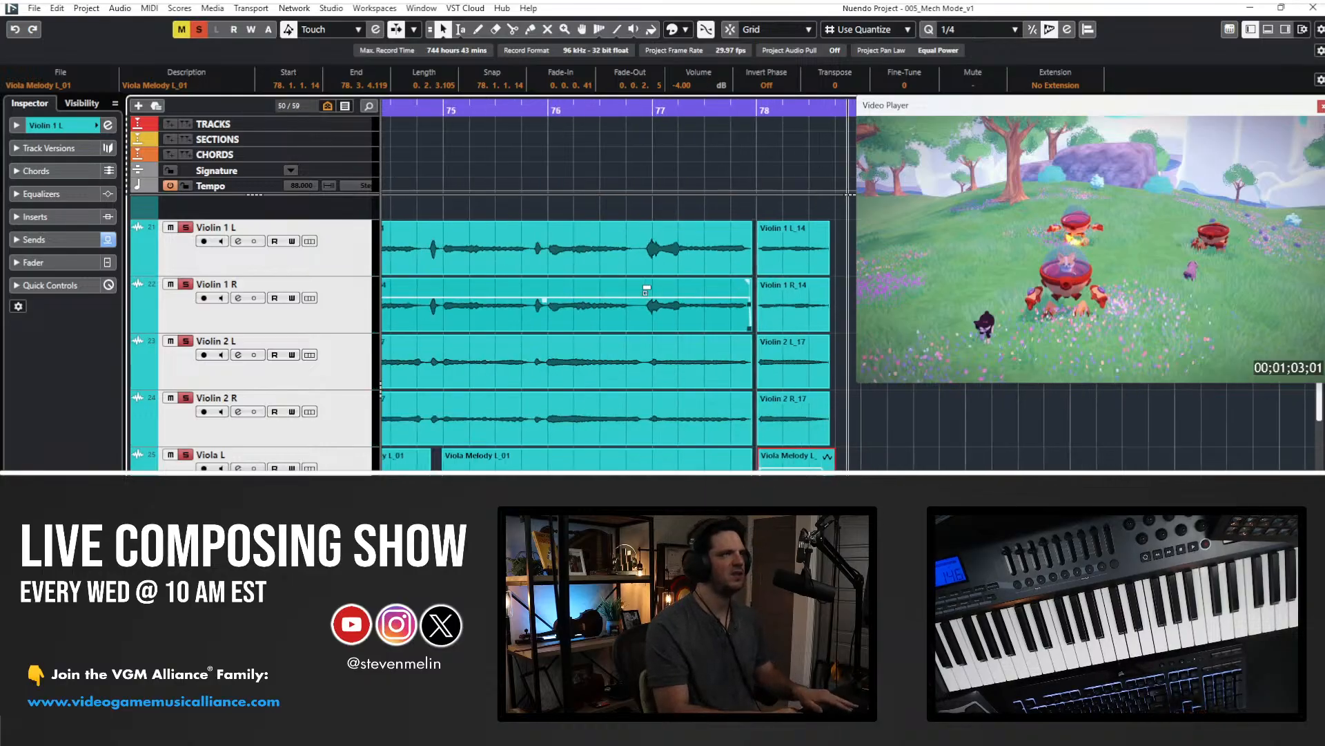
pyautogui.hscroll(-4, 644, 284)
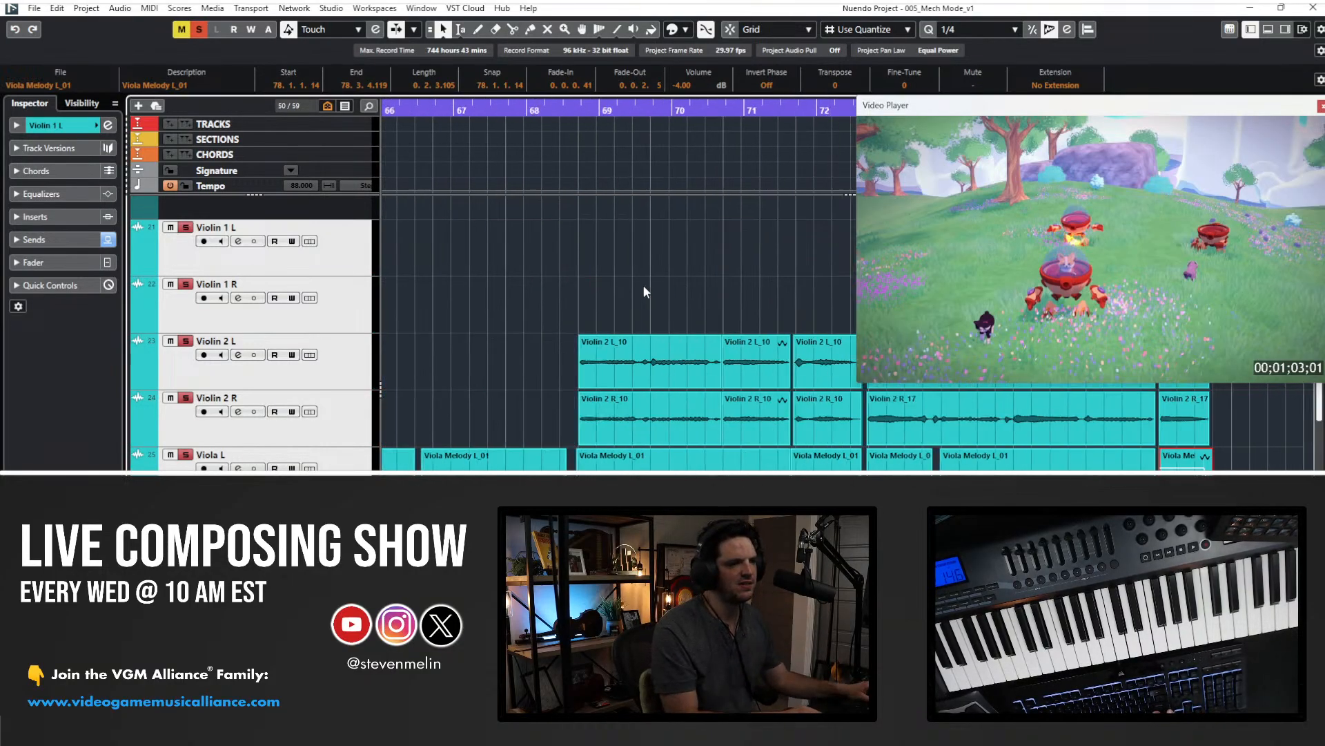
pyautogui.click(434, 109)
pyautogui.press('space')
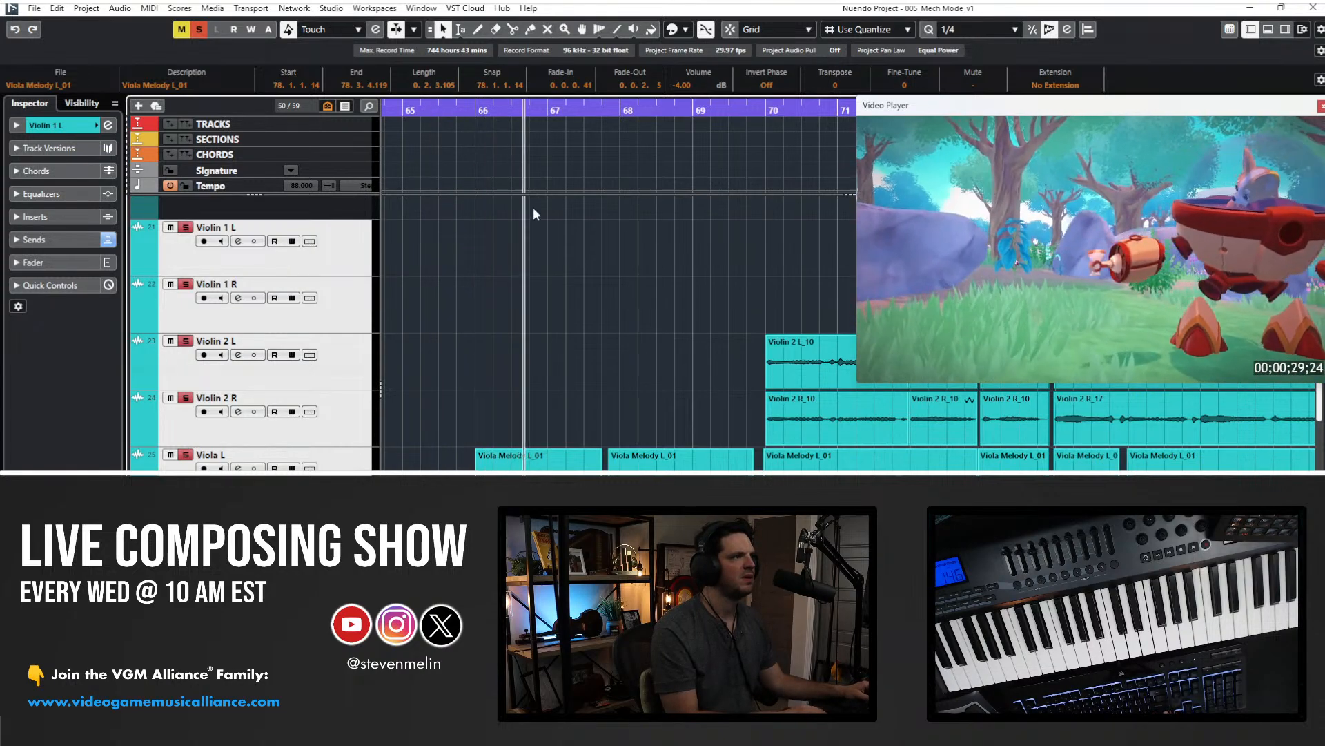
pyautogui.press('space')
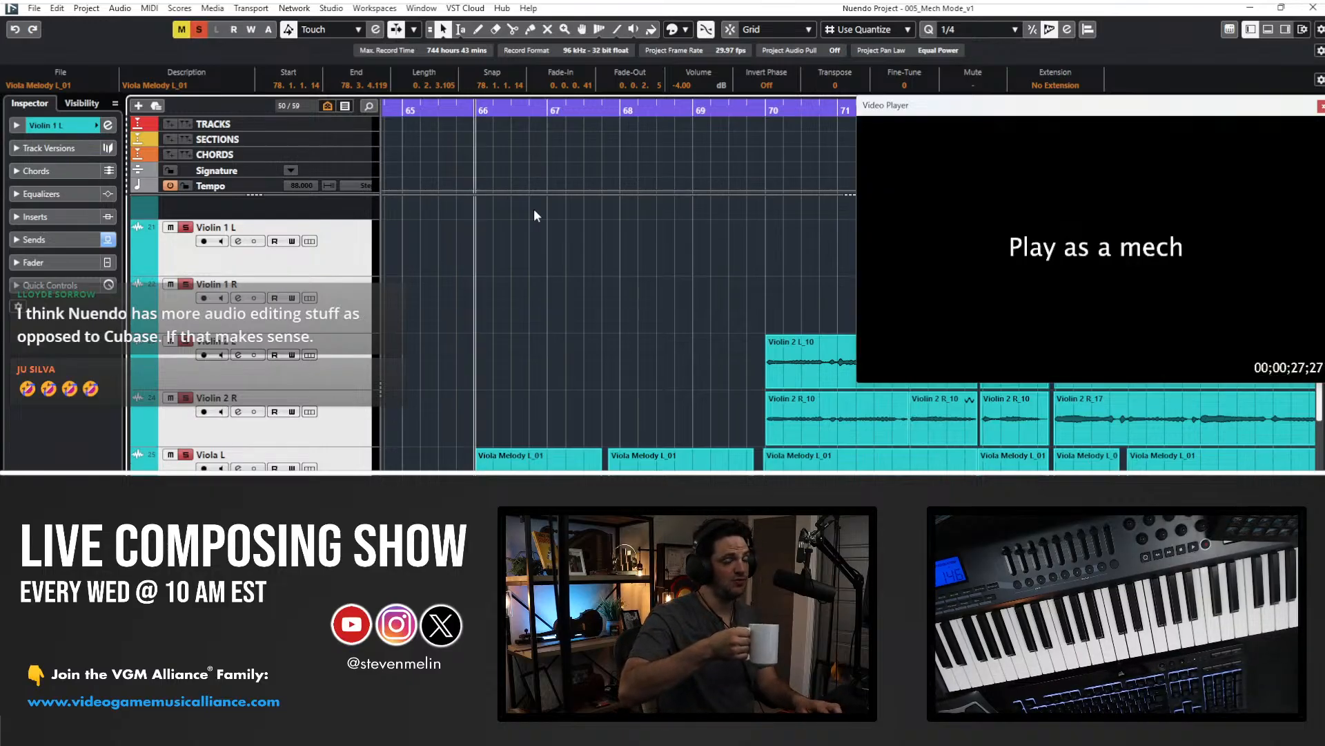
pyautogui.press('space')
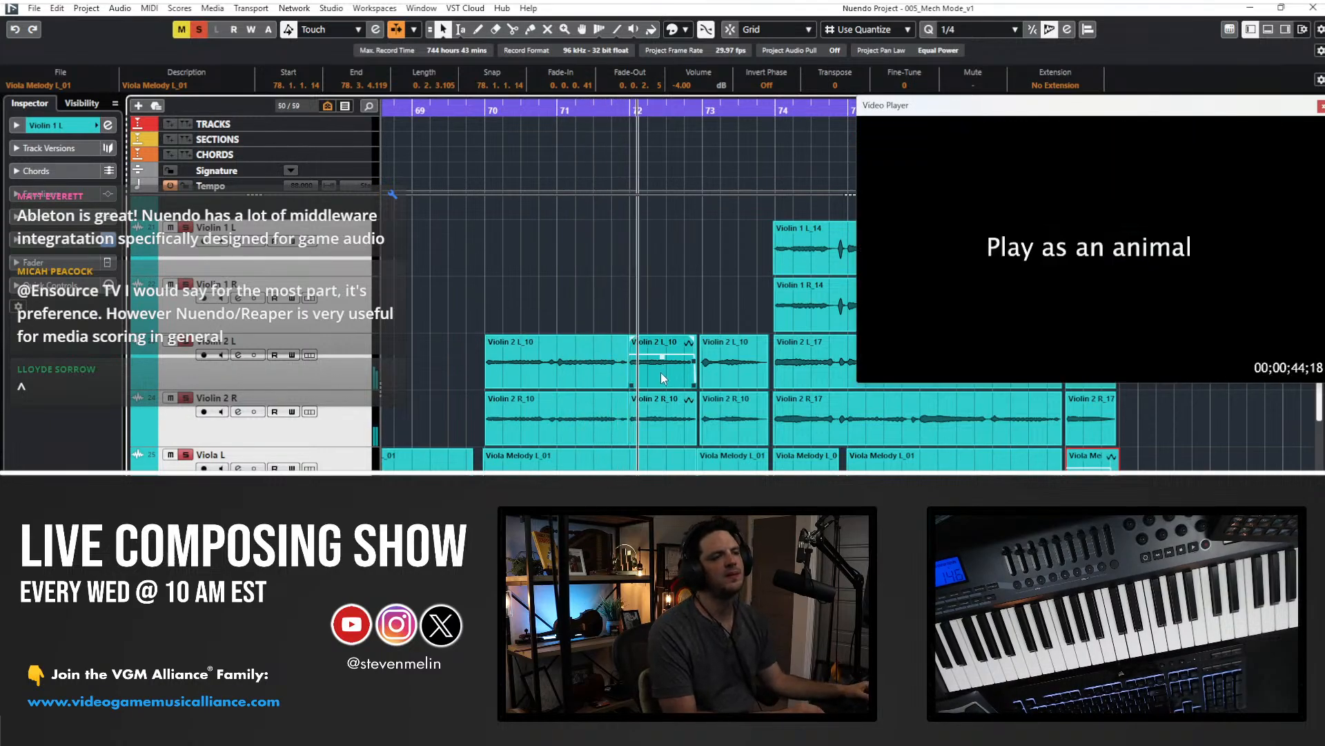
# - Set the volume of all Violin 2 clips from bar 70 to bar 78 to -2 dB and play on from bar 73
pyautogui.press('g')
pyautogui.press('g')
pyautogui.press('g')
pyautogui.press('g')
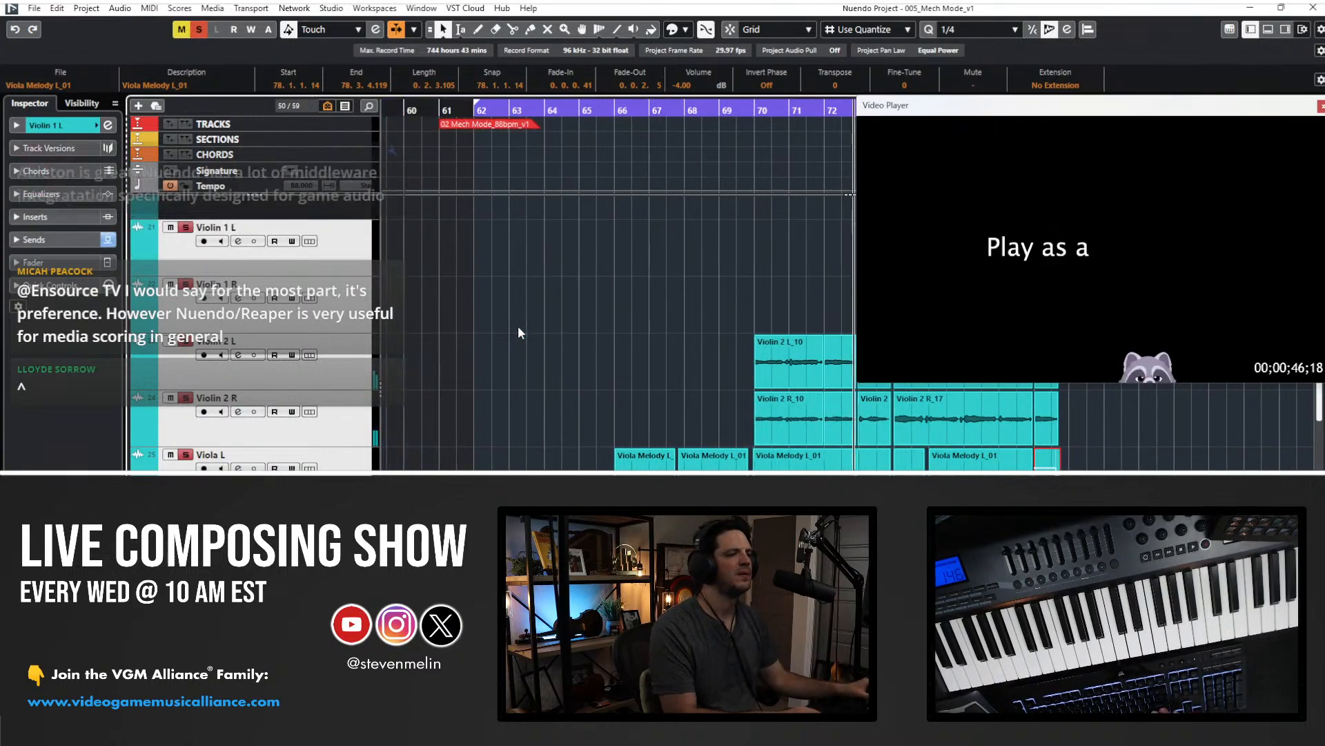
pyautogui.hscroll(3, 517, 327)
pyautogui.moveTo(441, 356); pyautogui.dragTo(772, 427)
pyautogui.write('2')
pyautogui.press('Return')
pyautogui.click(455, 110)
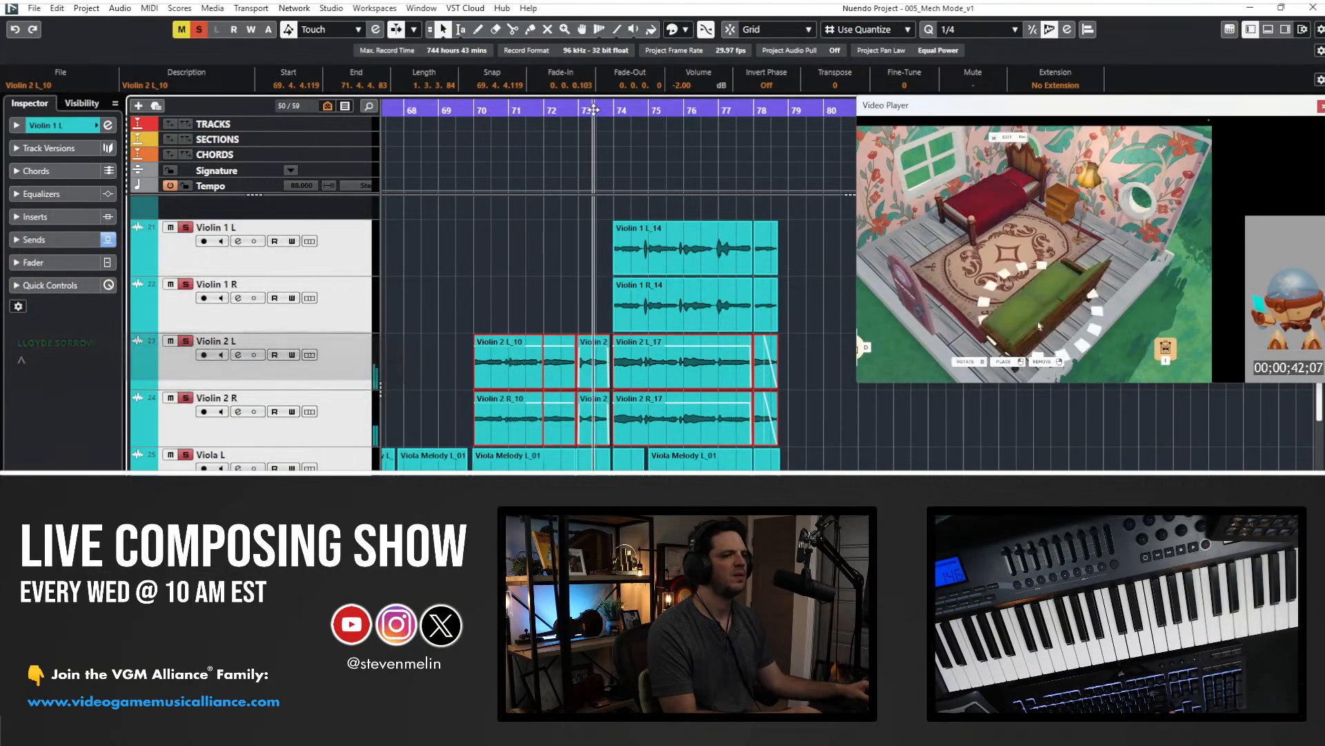
pyautogui.click(593, 111)
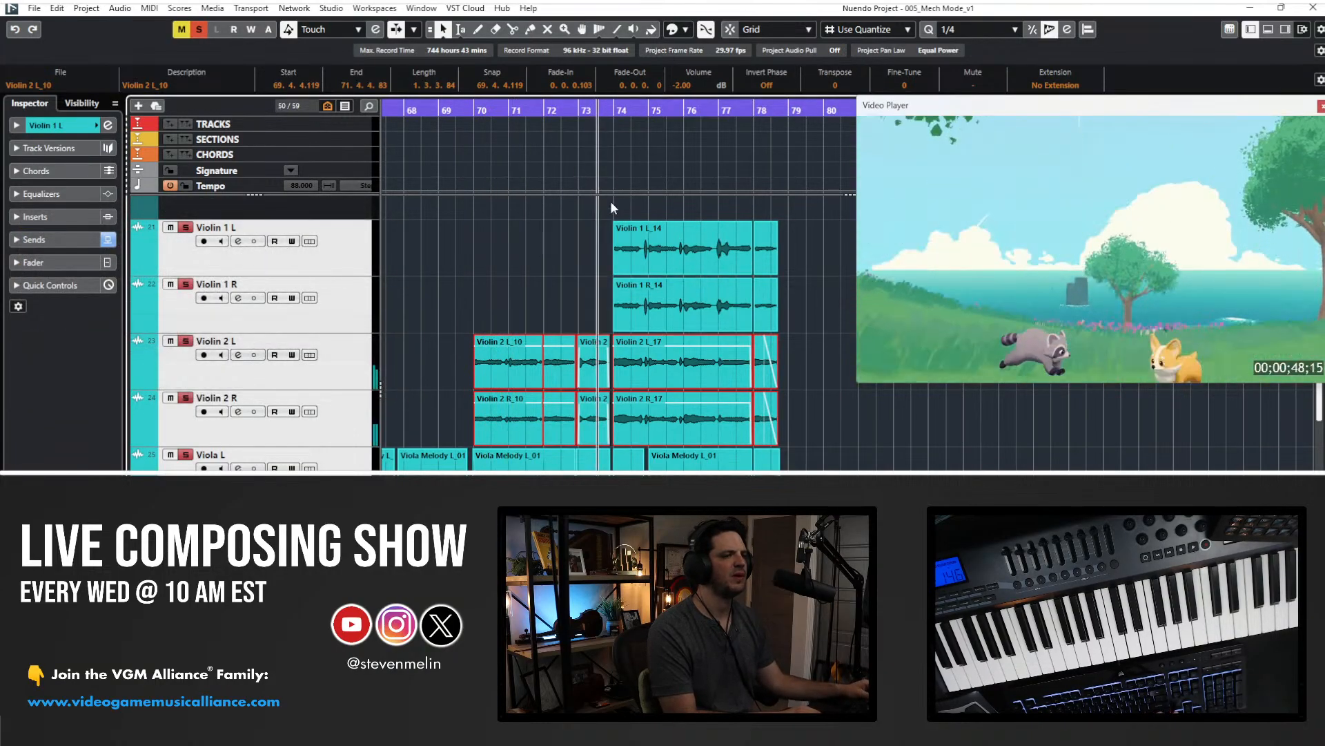
# - Set the volume of all Violin 1 clips from bar 74 to bar 78 to -3 dB during playback
pyautogui.moveTo(602, 236); pyautogui.dragTo(810, 309)
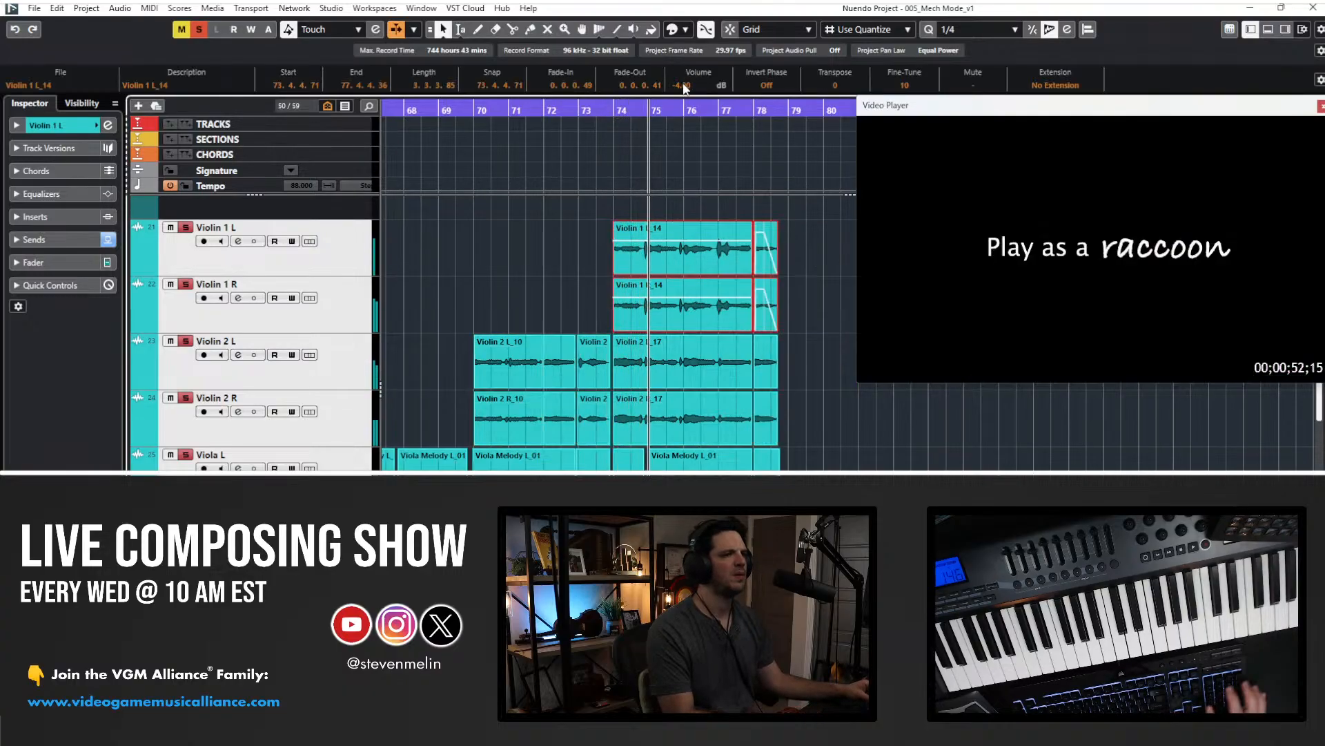
pyautogui.scroll(2, 683, 86)
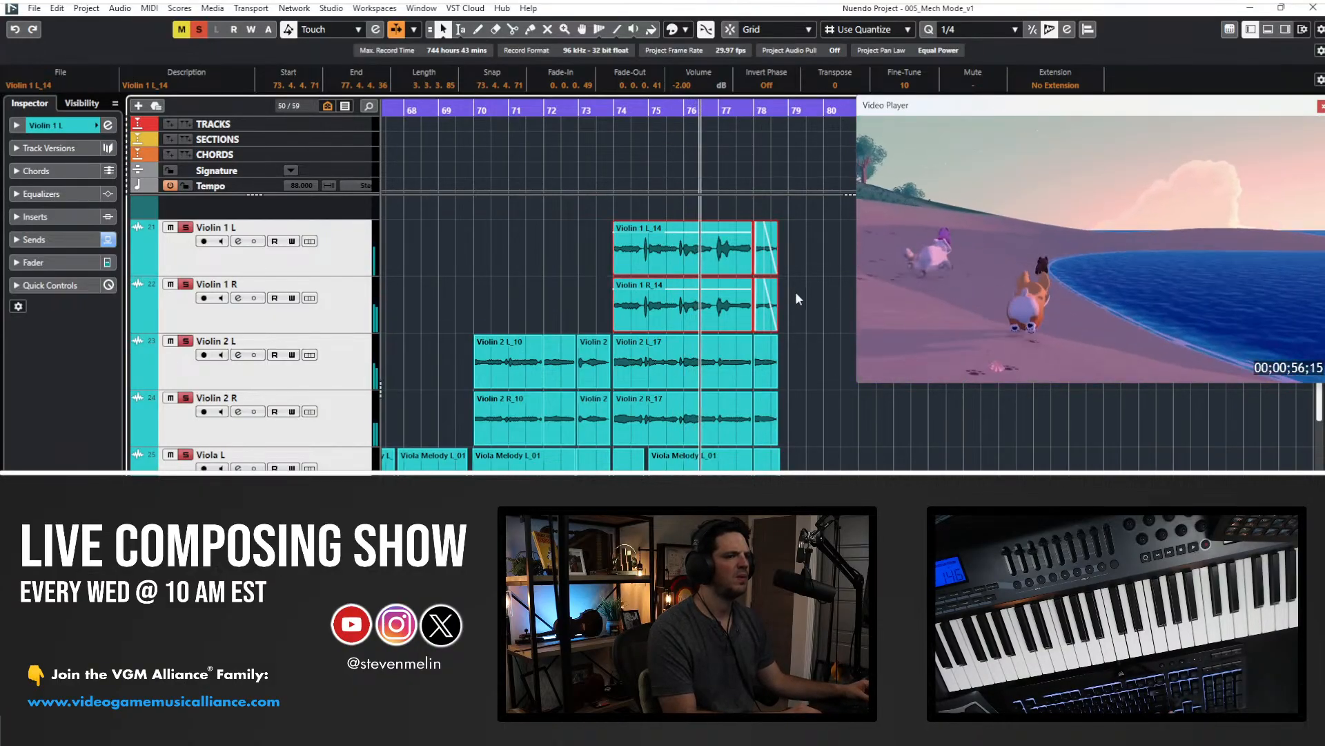
pyautogui.click(690, 85)
pyautogui.write('-3')
pyautogui.press('Return')
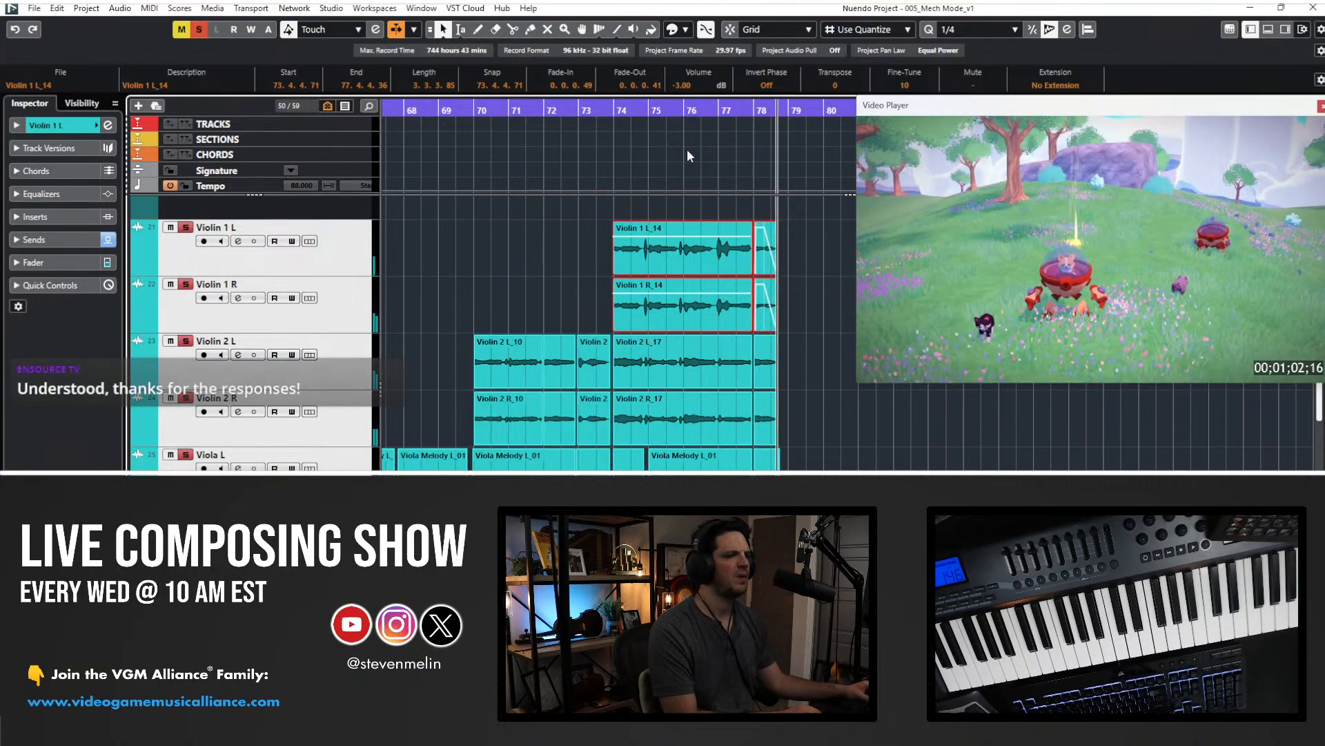
# - Deactivate solo on all tracks and play the full cue from bar 62
pyautogui.press('space')
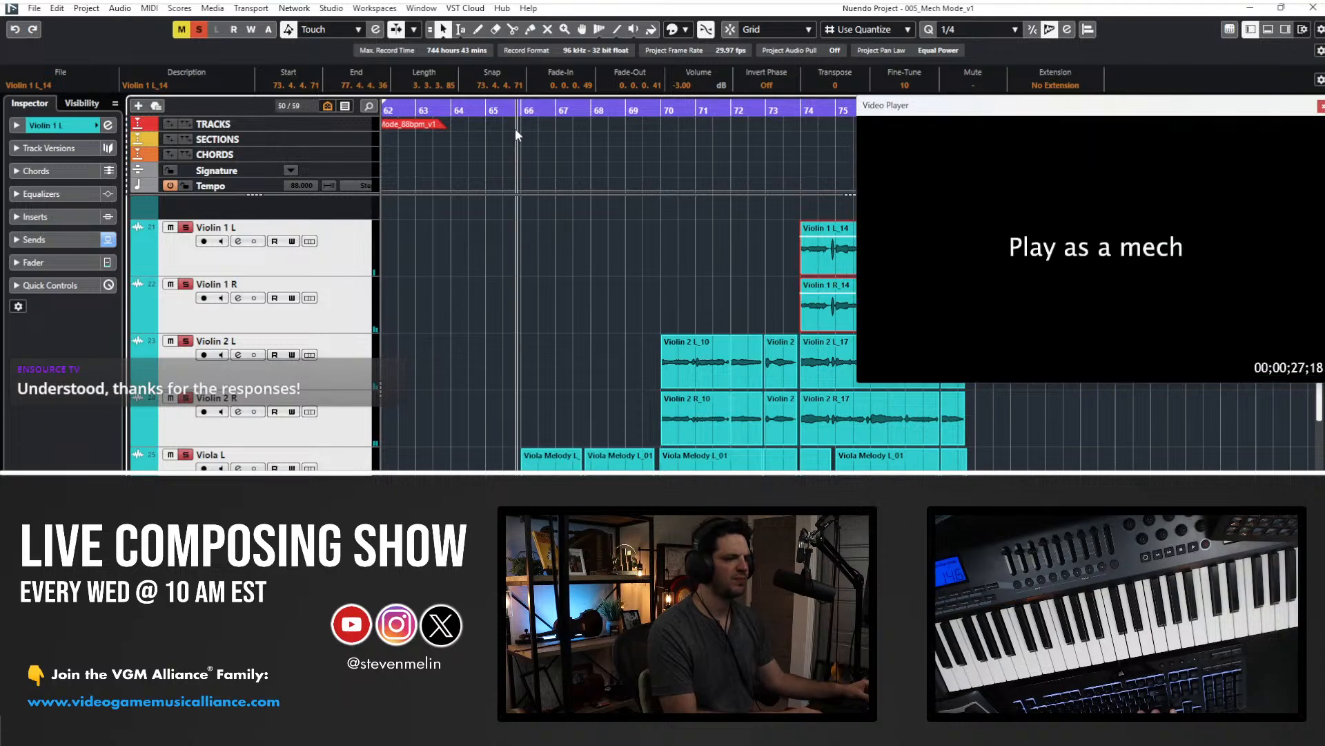
pyautogui.press('KP_Subtract')
pyautogui.press('space')
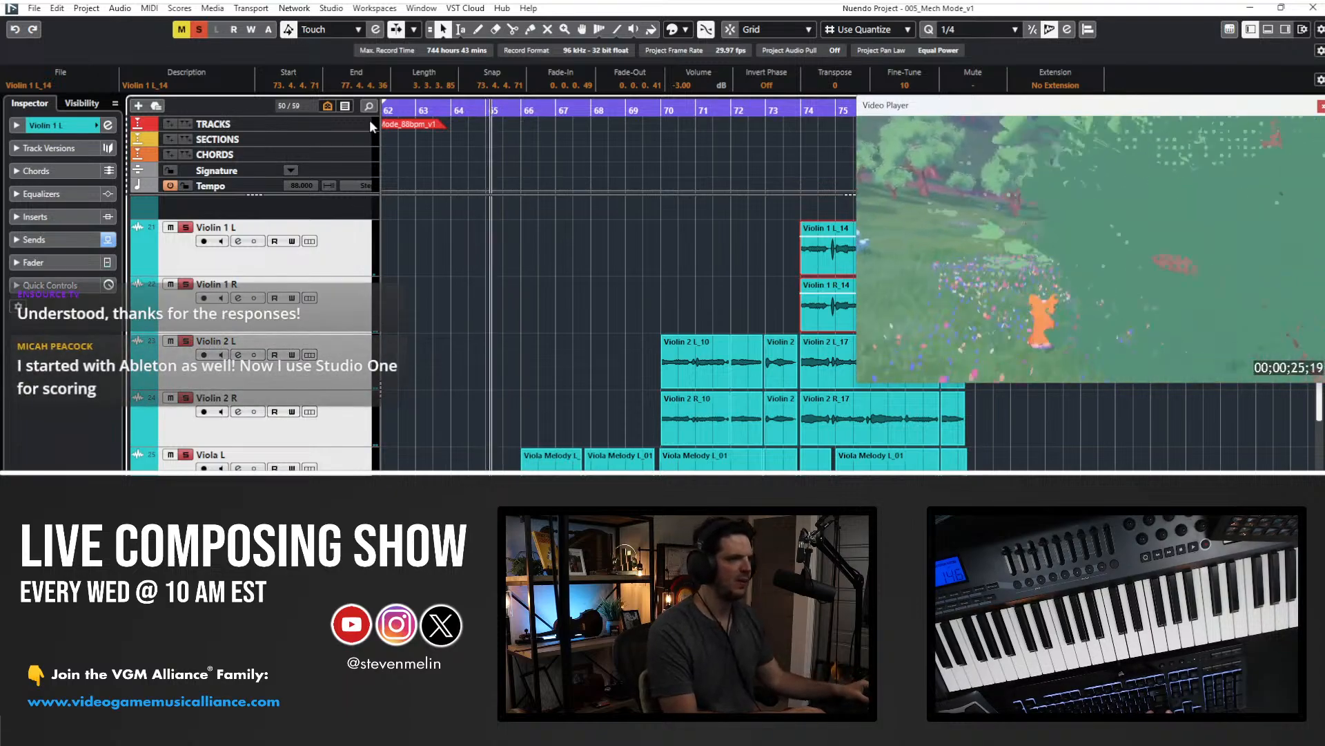
pyautogui.click(200, 30)
pyautogui.press('KP_1')
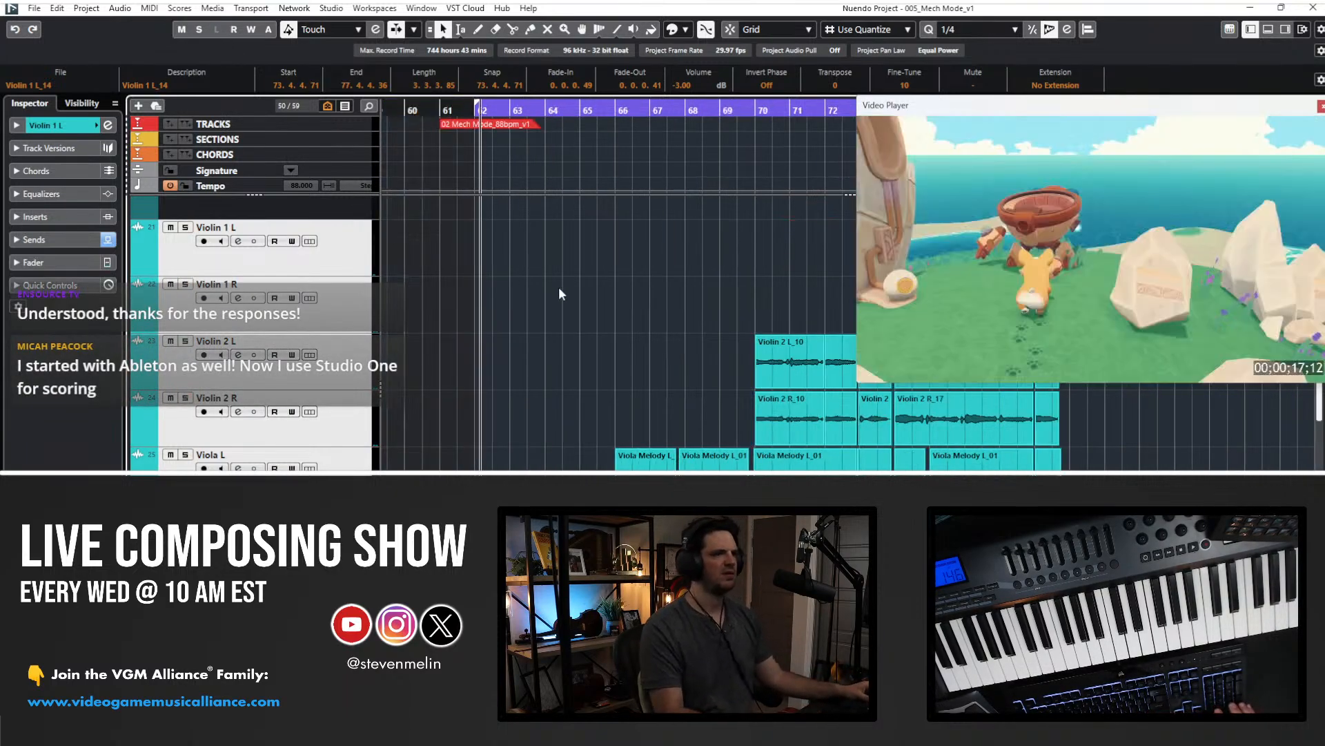
# - Find the Cello 8vb_Bass Line L and R tracks and examine their clips while playing from bar 62
pyautogui.scroll(-3, 557, 287)
pyautogui.hotkey('shift', 'g')
pyautogui.hotkey('shift', 'g')
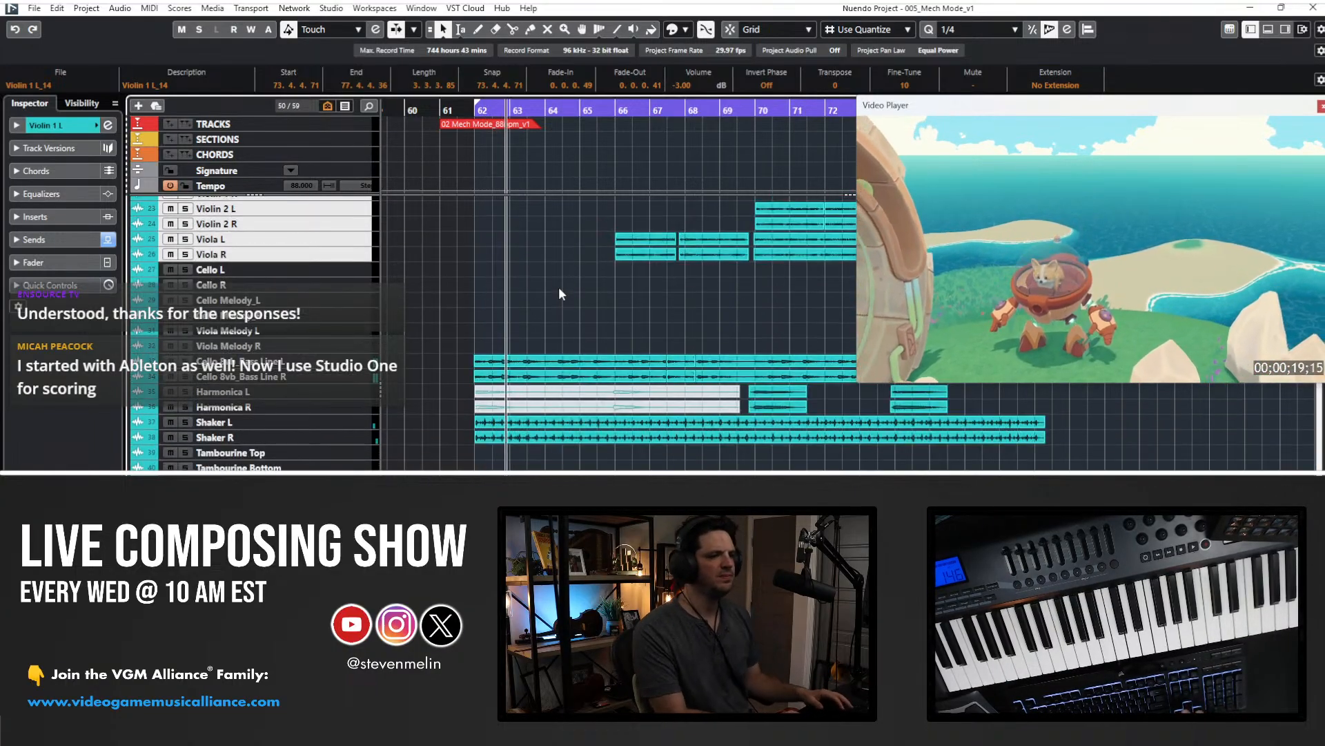
pyautogui.hotkey('shift', 'h')
pyautogui.hotkey('shift', 'h')
pyautogui.press('h')
pyautogui.press('h')
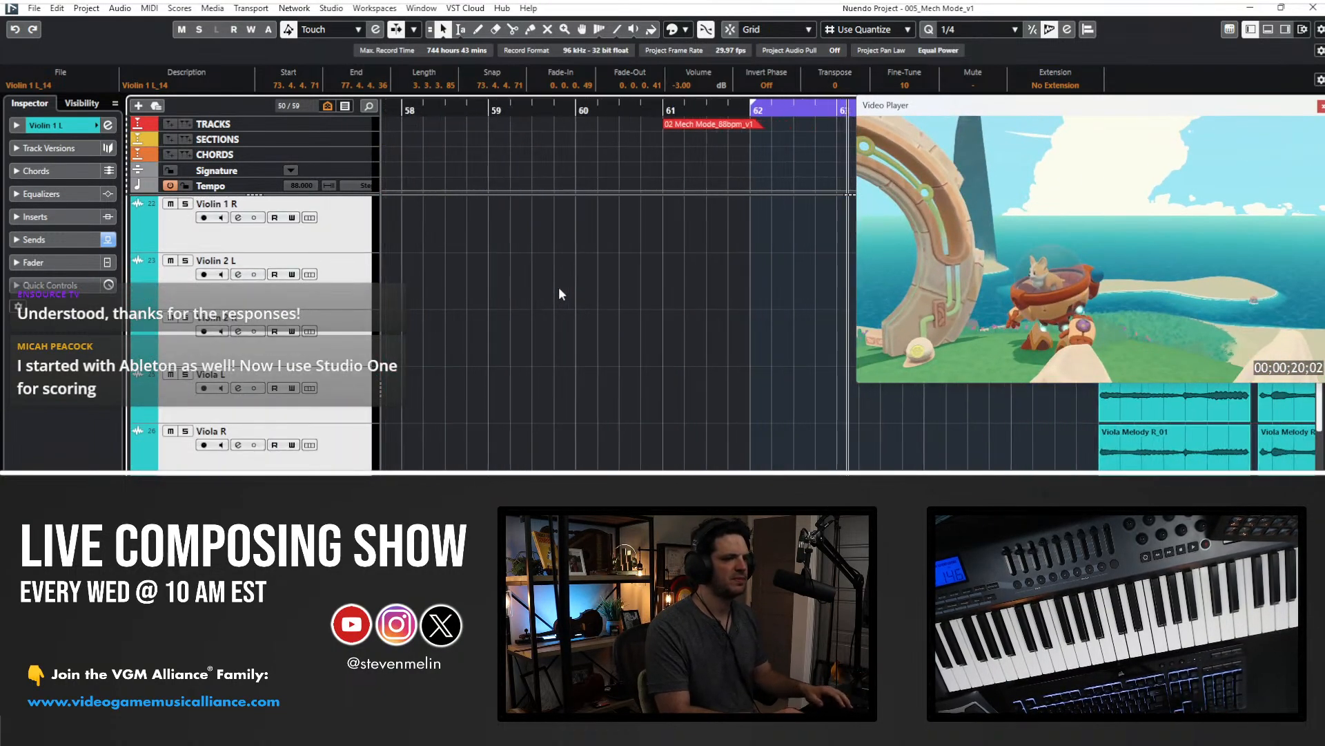
pyautogui.press('KP_1')
pyautogui.scroll(-8, 557, 287)
pyautogui.press('space')
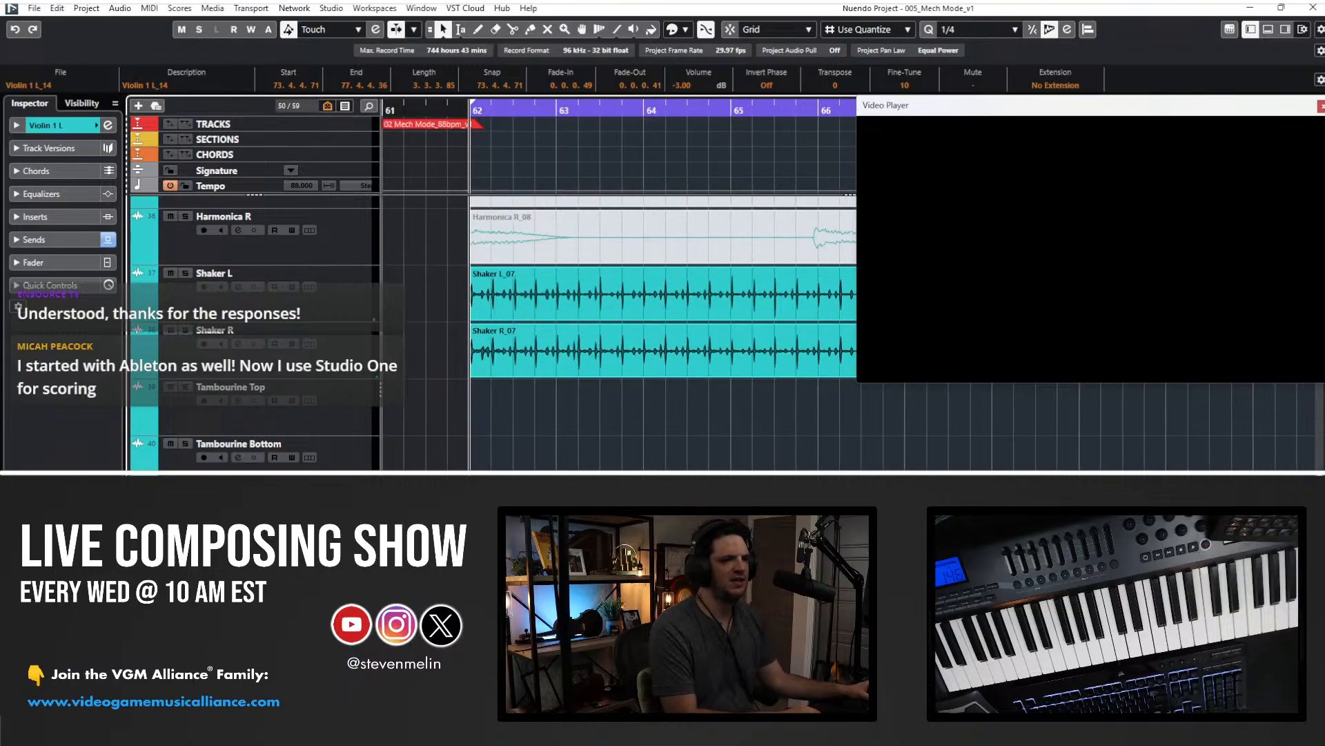
pyautogui.scroll(5, 557, 420)
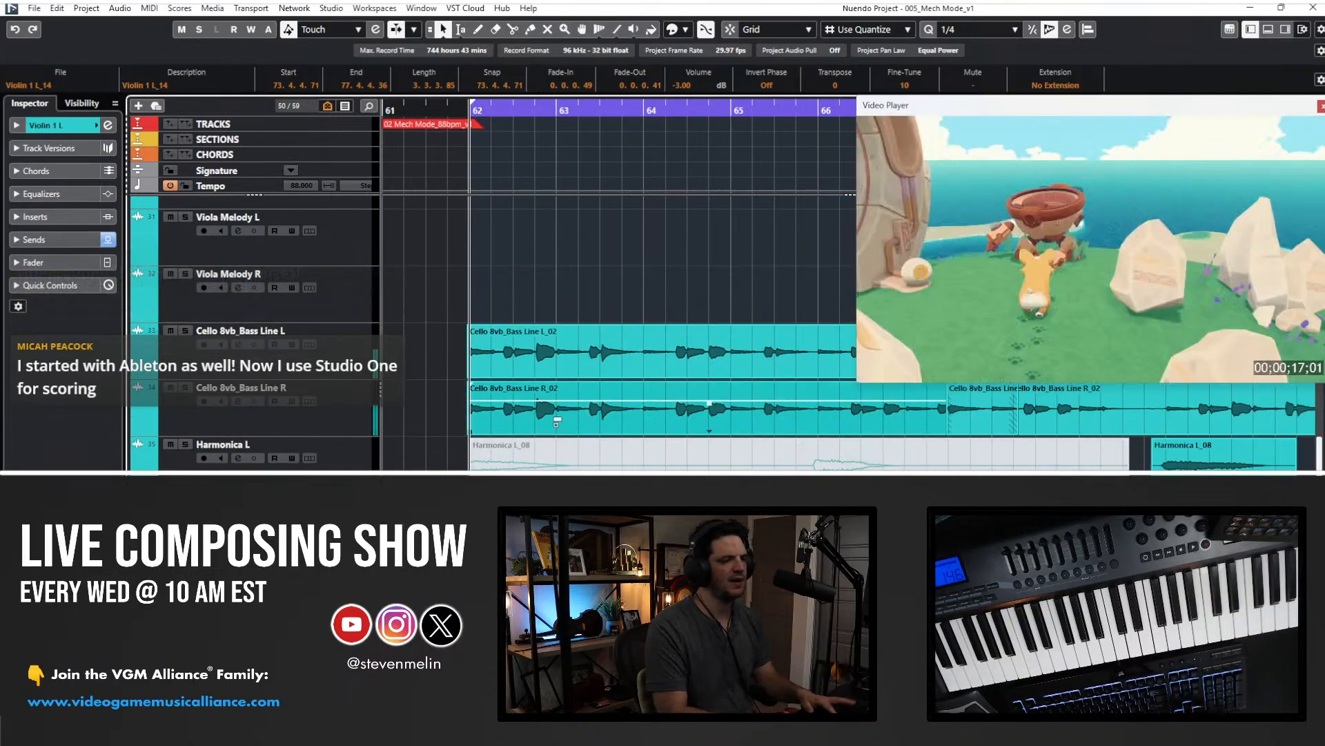
pyautogui.press('space')
pyautogui.press('h')
pyautogui.press('h')
pyautogui.press('h')
pyautogui.hscroll(3, 554, 417)
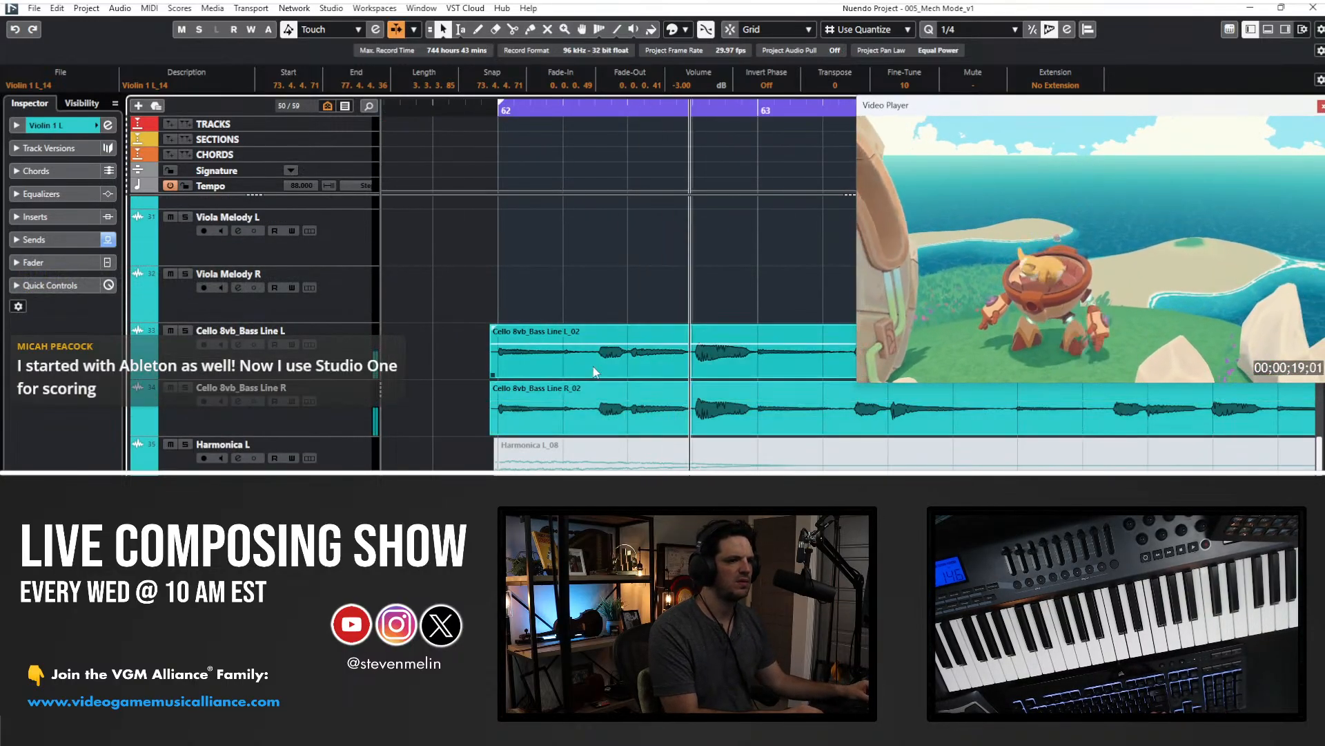
# - Split the Cello 8vb_Bass Line L and R clips at 62.2.4.106 and 62.4.1.2 and select the pieces between the cuts
pyautogui.click(639, 321)
pyautogui.moveTo(660, 408); pyautogui.dragTo(655, 404)
pyautogui.keyDown('alt'); pyautogui.click(627, 356); pyautogui.keyUp('alt')
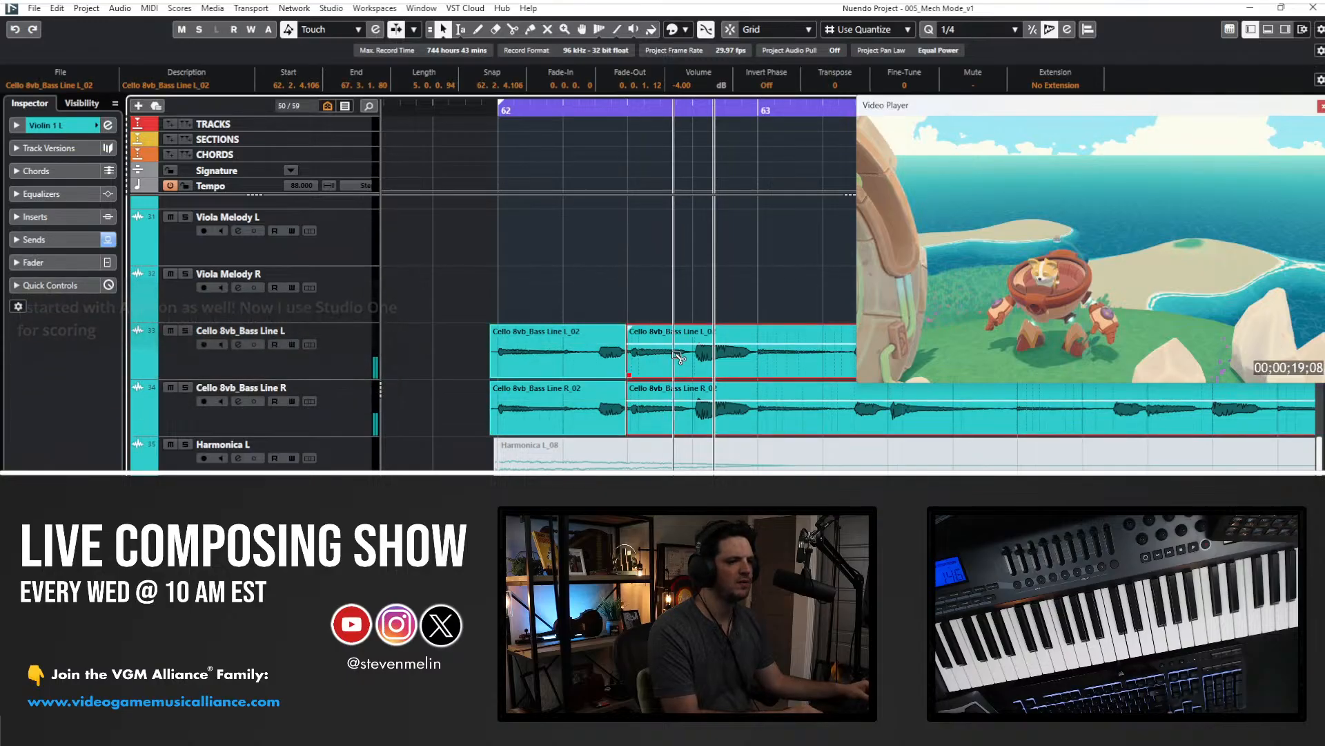
pyautogui.keyDown('alt'); pyautogui.click(692, 352); pyautogui.keyUp('alt')
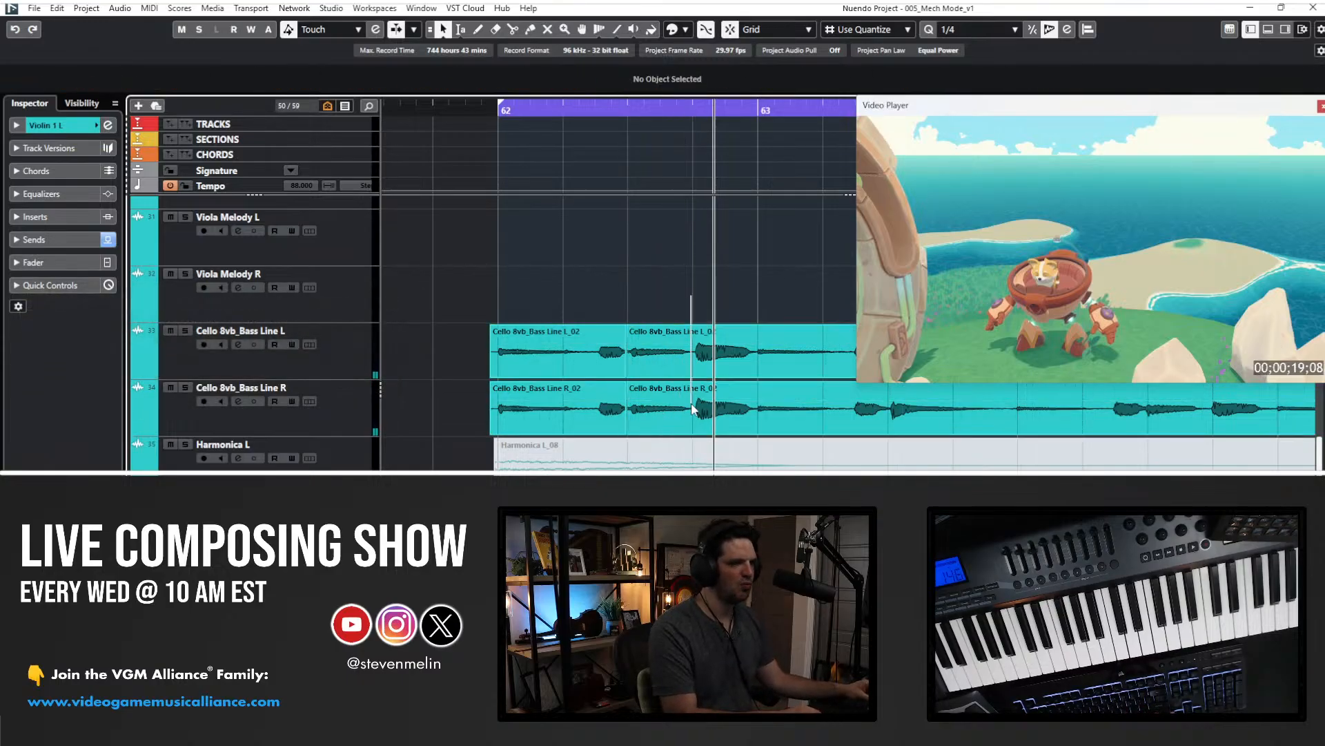
pyautogui.moveTo(679, 335); pyautogui.dragTo(674, 418)
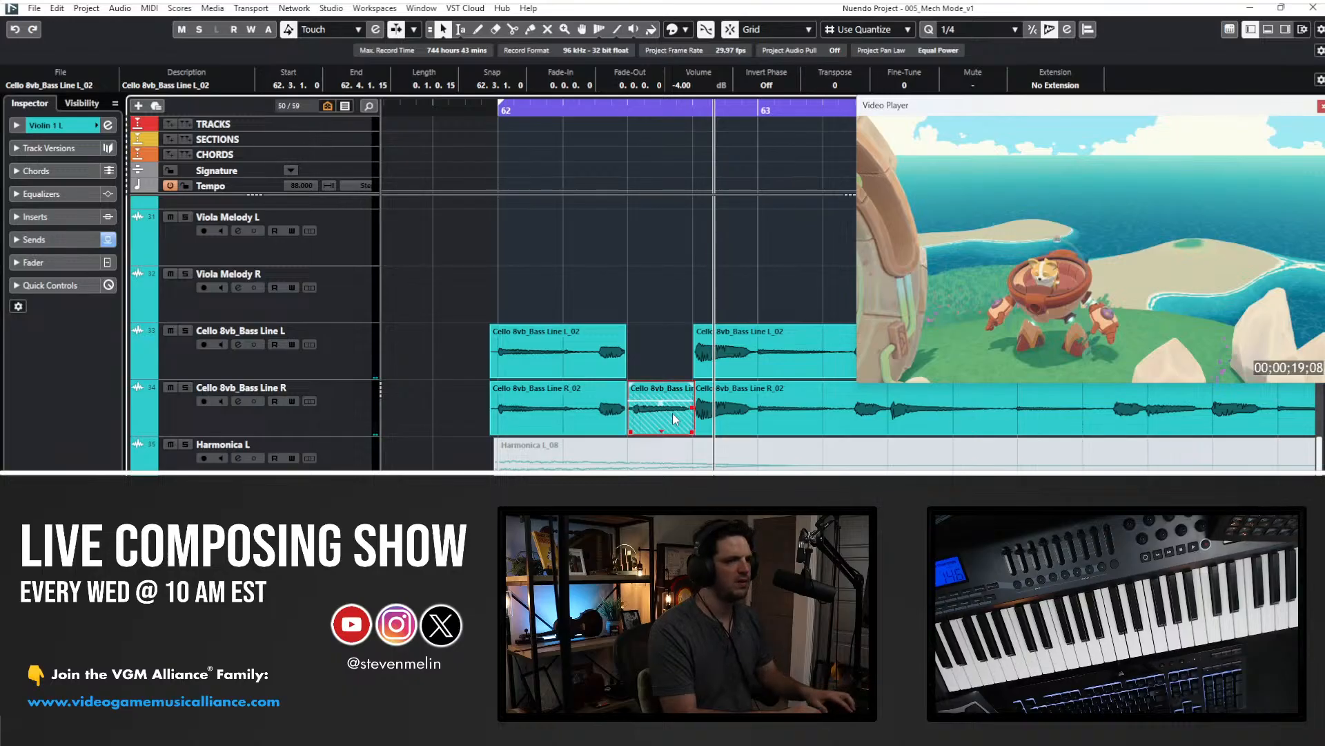
pyautogui.hotkey('ctrl', 'z')
pyautogui.moveTo(639, 284); pyautogui.dragTo(667, 420)
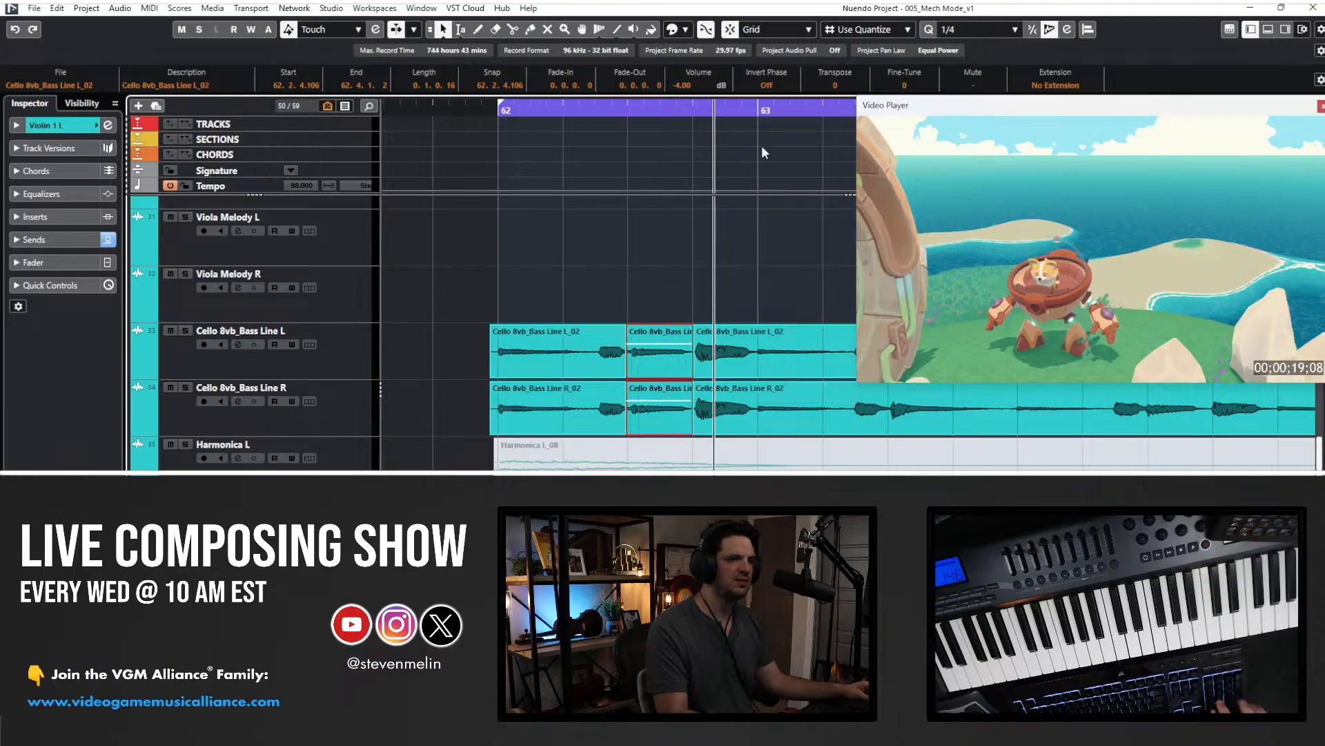
# - Try a fine-tune of -20 on the split Cello 8vb_Bass Line L and R pieces and audition them from bar 62
pyautogui.click(584, 109)
pyautogui.press('space')
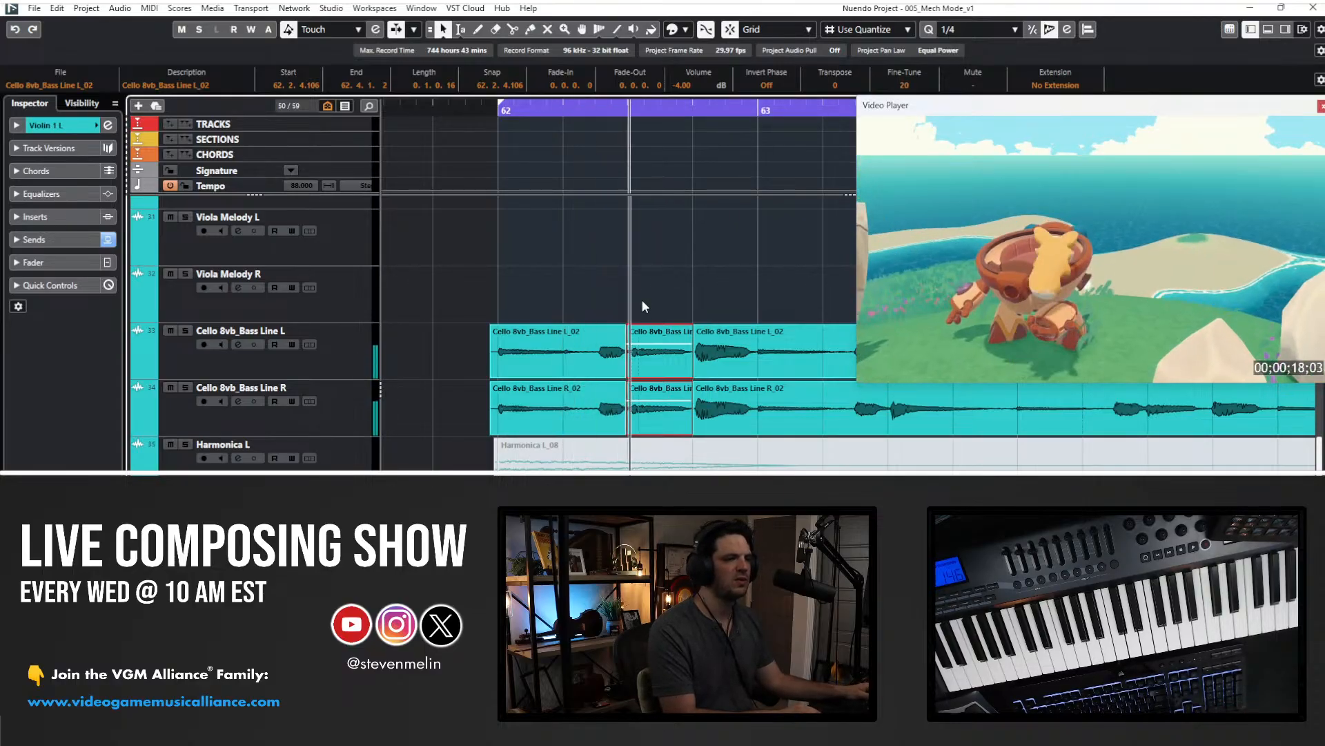
pyautogui.click(898, 89)
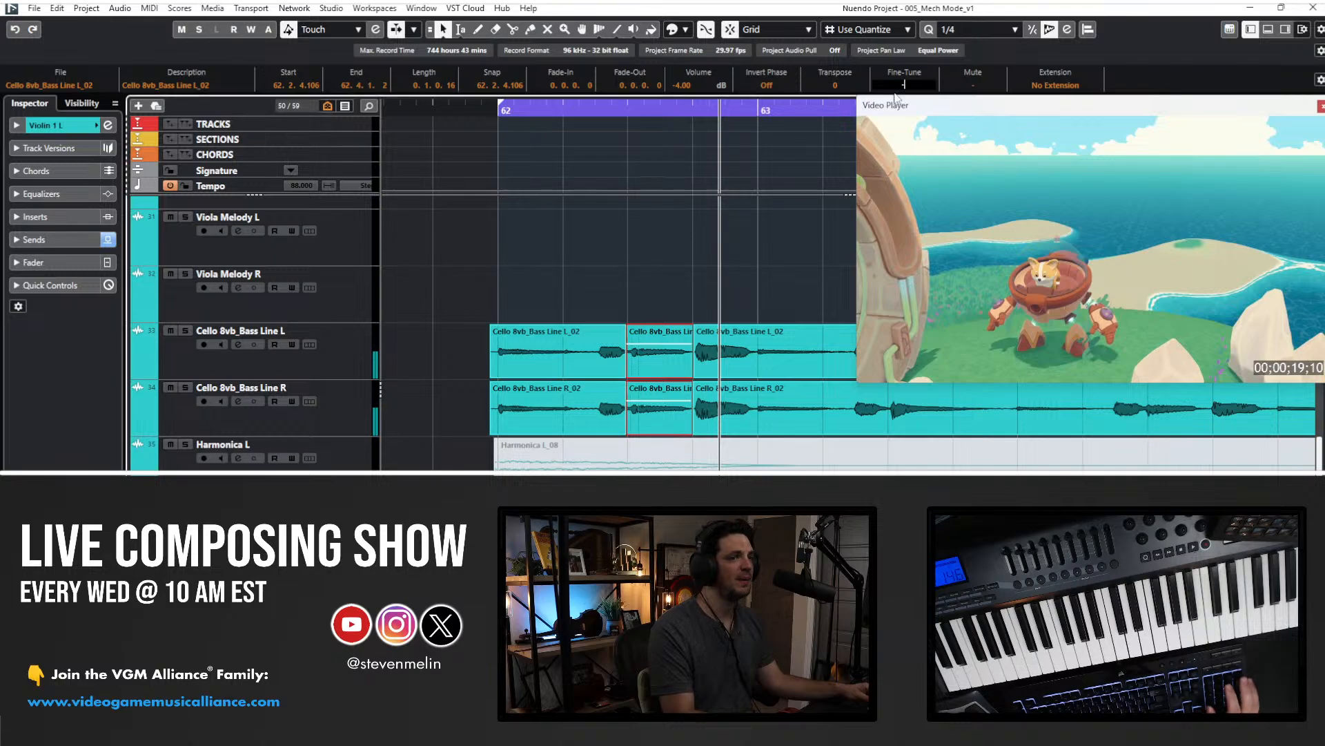
pyautogui.click(605, 112)
pyautogui.press('space')
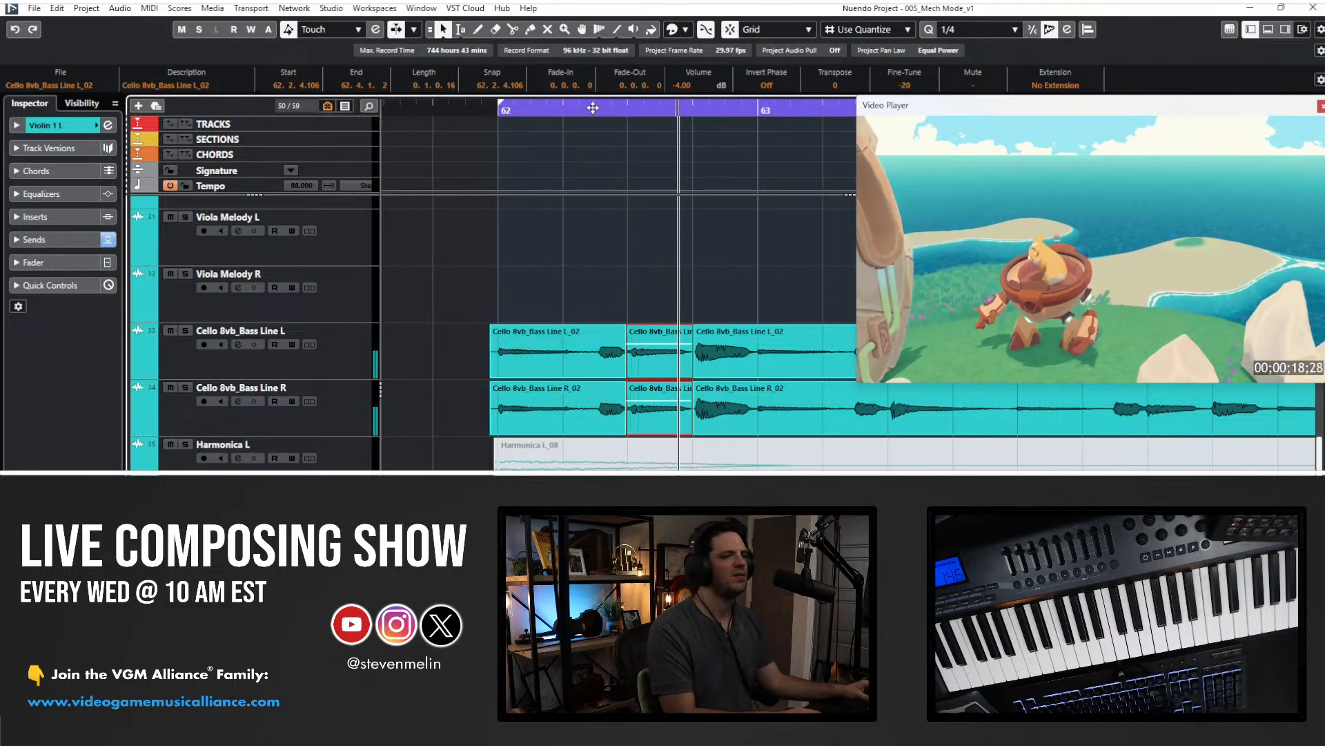
pyautogui.press('space')
pyautogui.click(586, 108)
pyautogui.click(586, 109)
pyautogui.press('space')
# - Try a fine-tune of 10 on the split cello bass line pieces and audition the L and R pieces repeatedly
pyautogui.click(905, 86)
pyautogui.write('10')
pyautogui.press('Return')
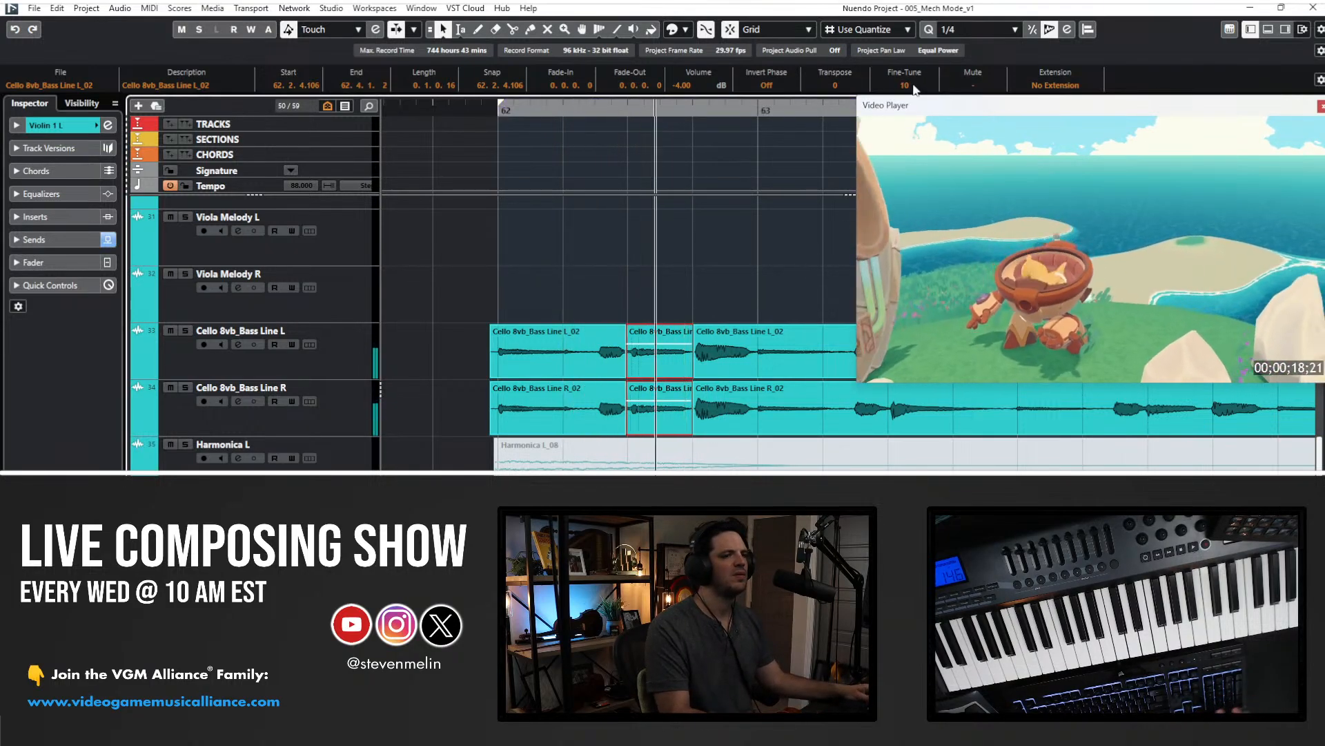
pyautogui.press('space')
pyautogui.click(602, 113)
pyautogui.press('space')
pyautogui.press('space')
pyautogui.click(615, 113)
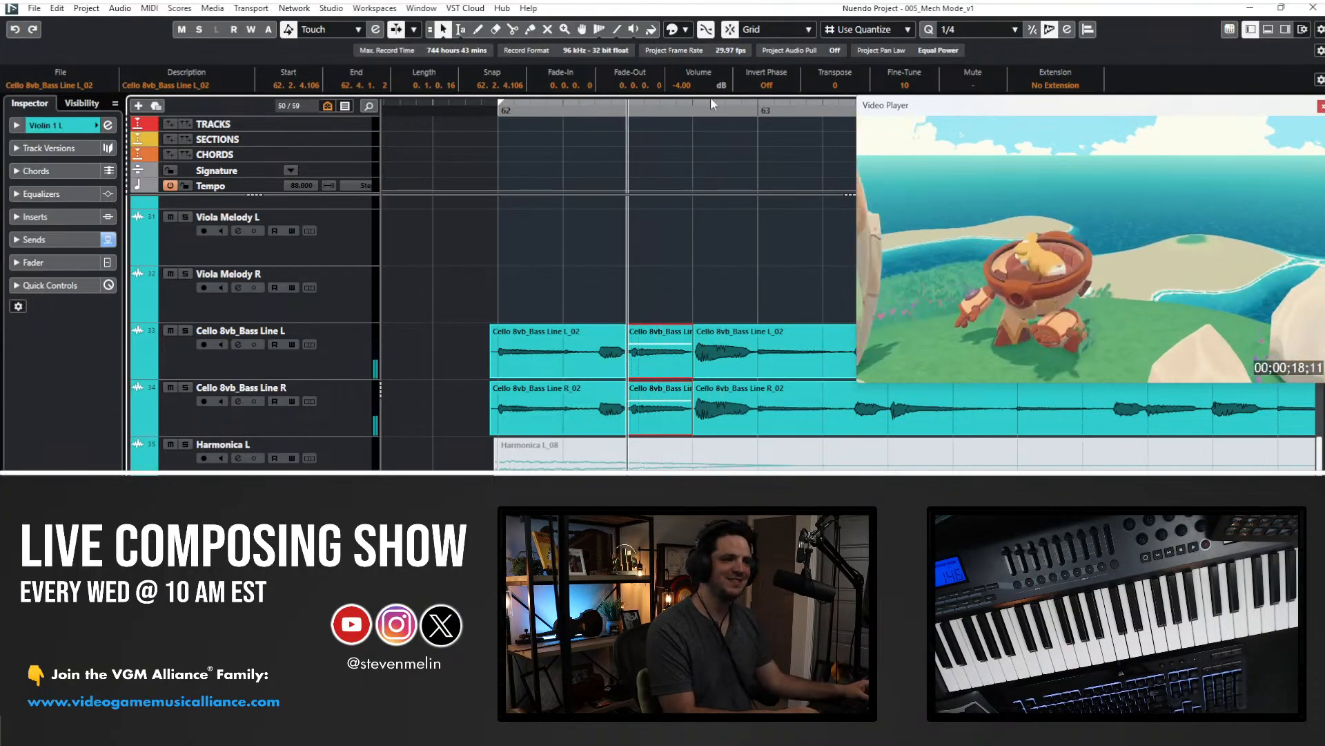
pyautogui.press('space')
pyautogui.click(536, 107)
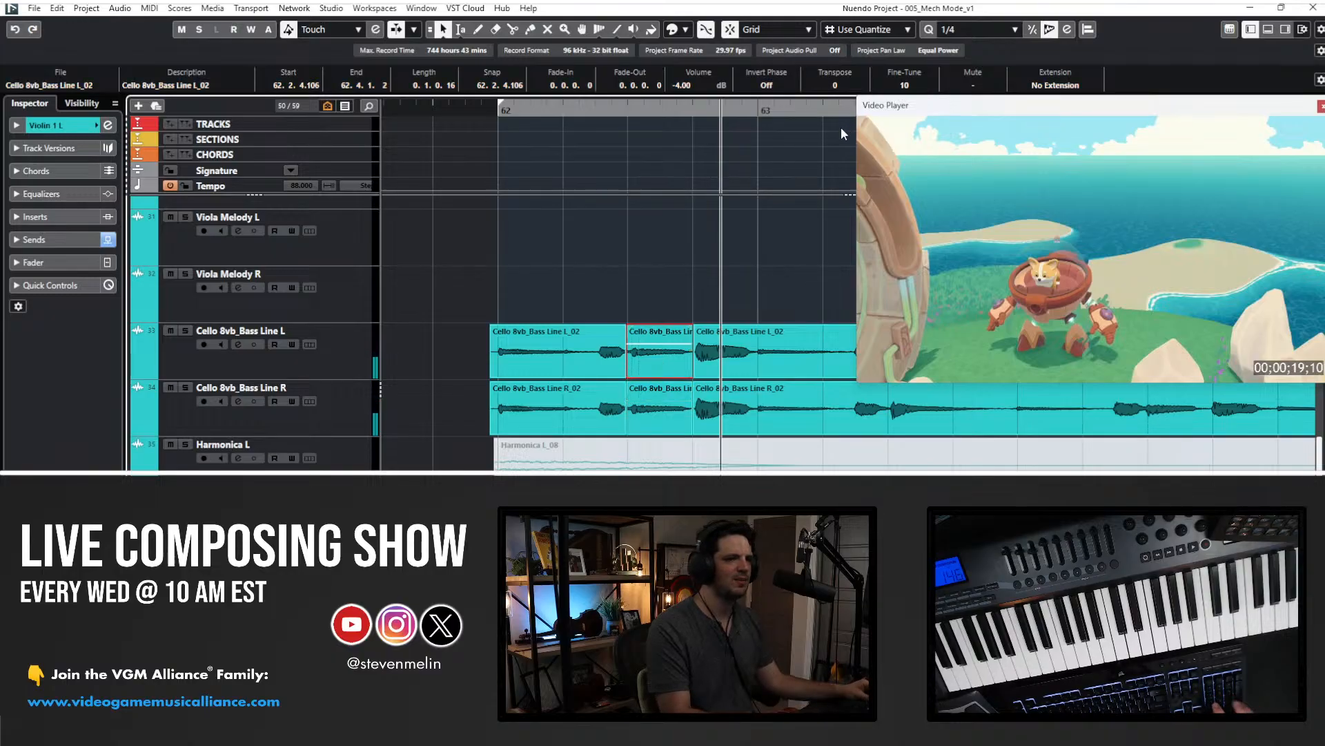
pyautogui.click(650, 408)
pyautogui.click(597, 104)
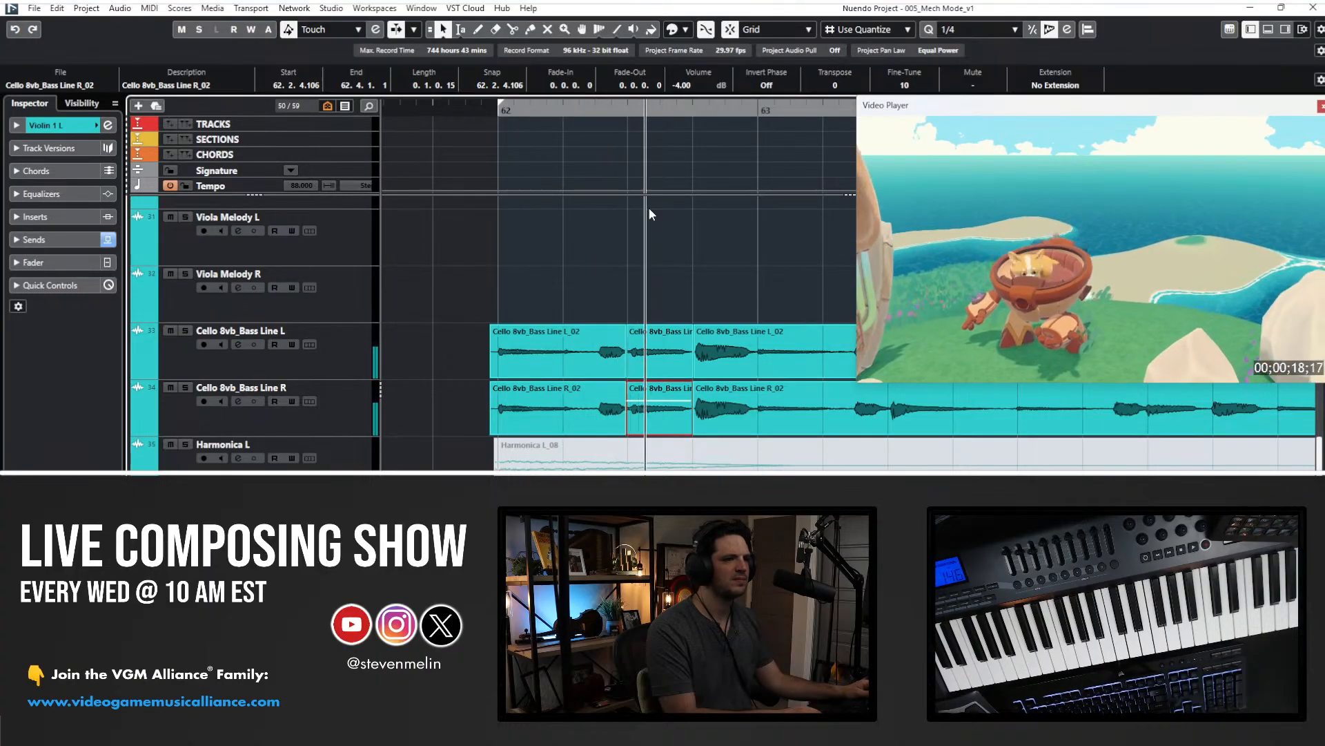
# - Crossfade both ends of the split Cello 8vb_Bass Line L and R pieces with their neighbouring clips around 62.2.4 and 62.4.1
pyautogui.press('2')
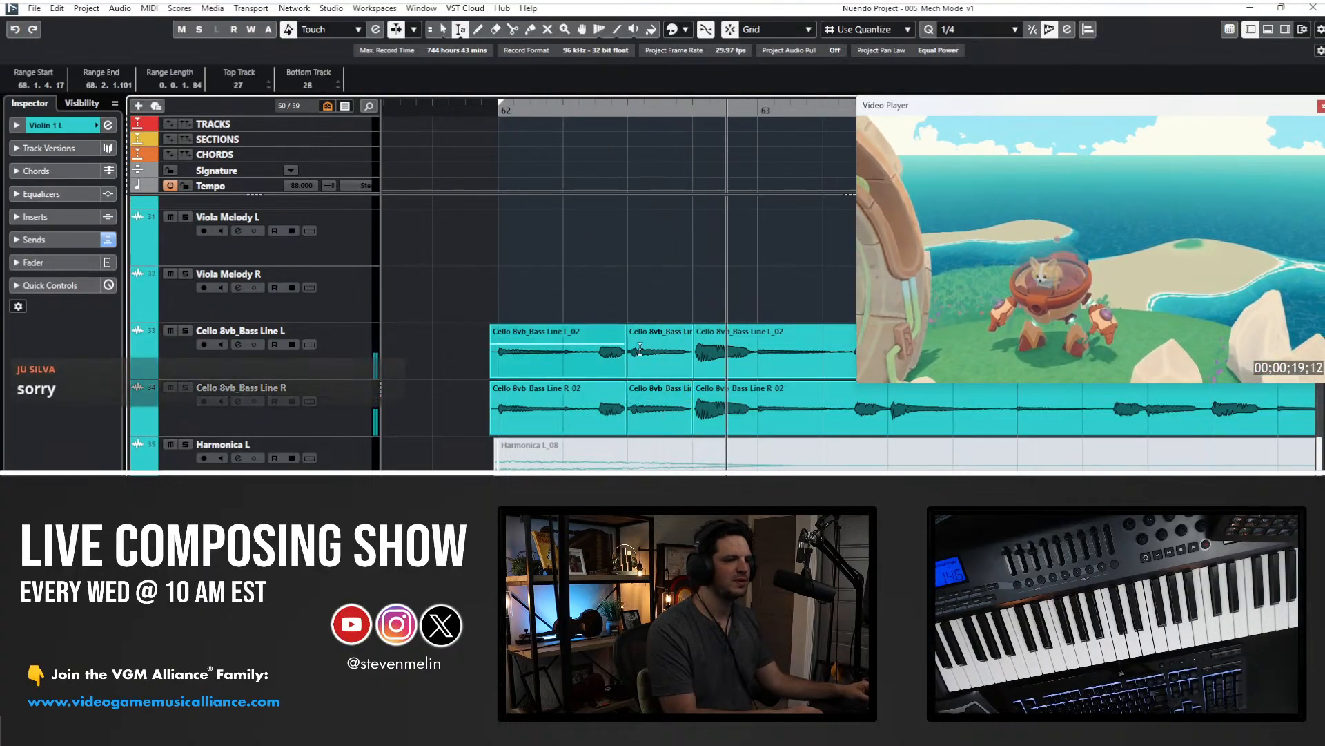
pyautogui.moveTo(621, 359); pyautogui.dragTo(699, 395)
pyautogui.press('x')
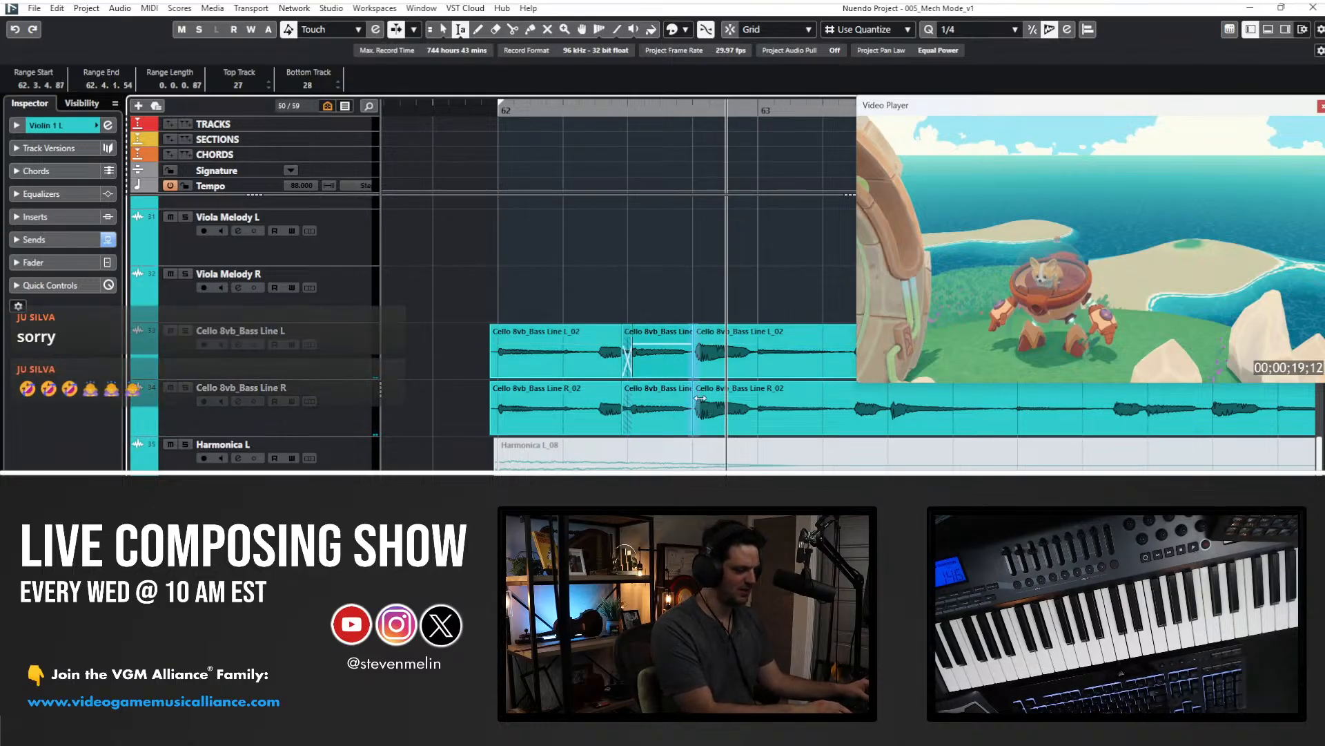
pyautogui.press('x')
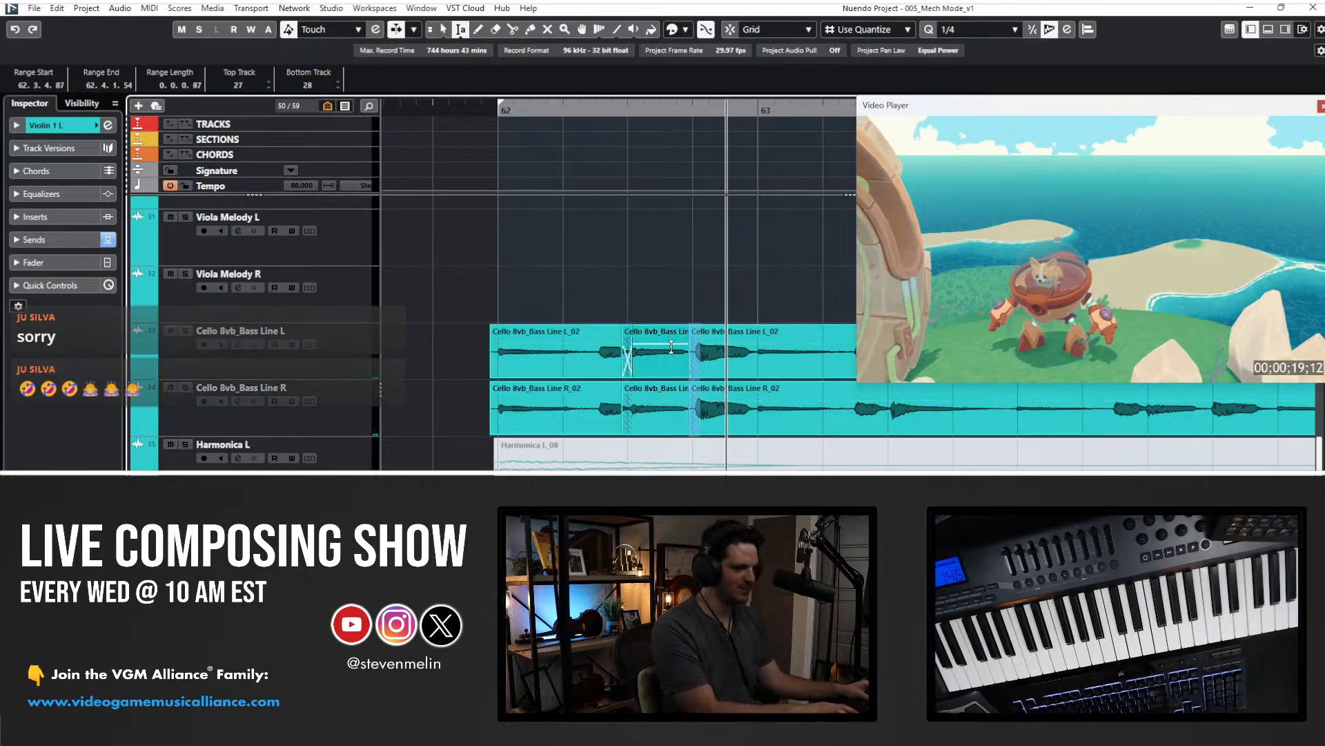
# - Trim the start of the first Cello 8vb_Bass Line L and R clips to 61.4.4.75 with a 0.0.0.15 fade-in
pyautogui.press('1')
pyautogui.press('KP_1')
pyautogui.moveTo(552, 293); pyautogui.dragTo(489, 433)
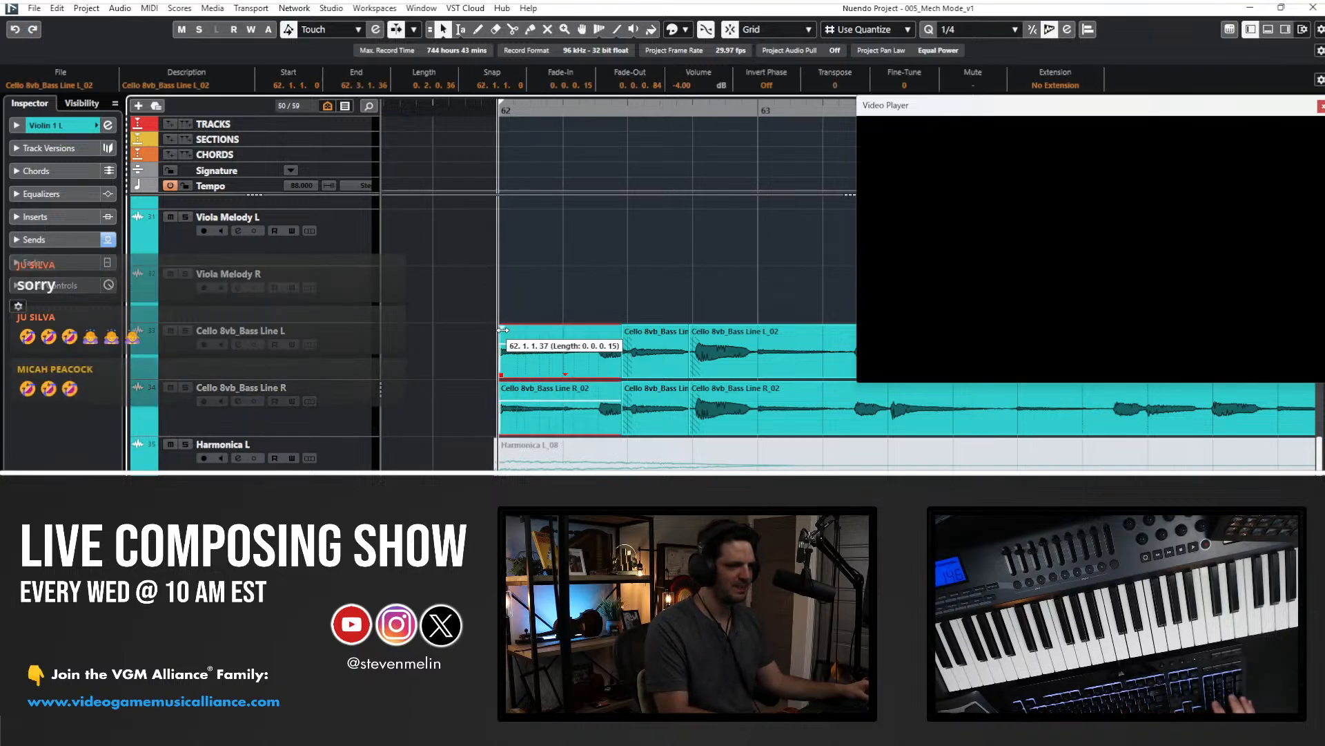
pyautogui.press('space')
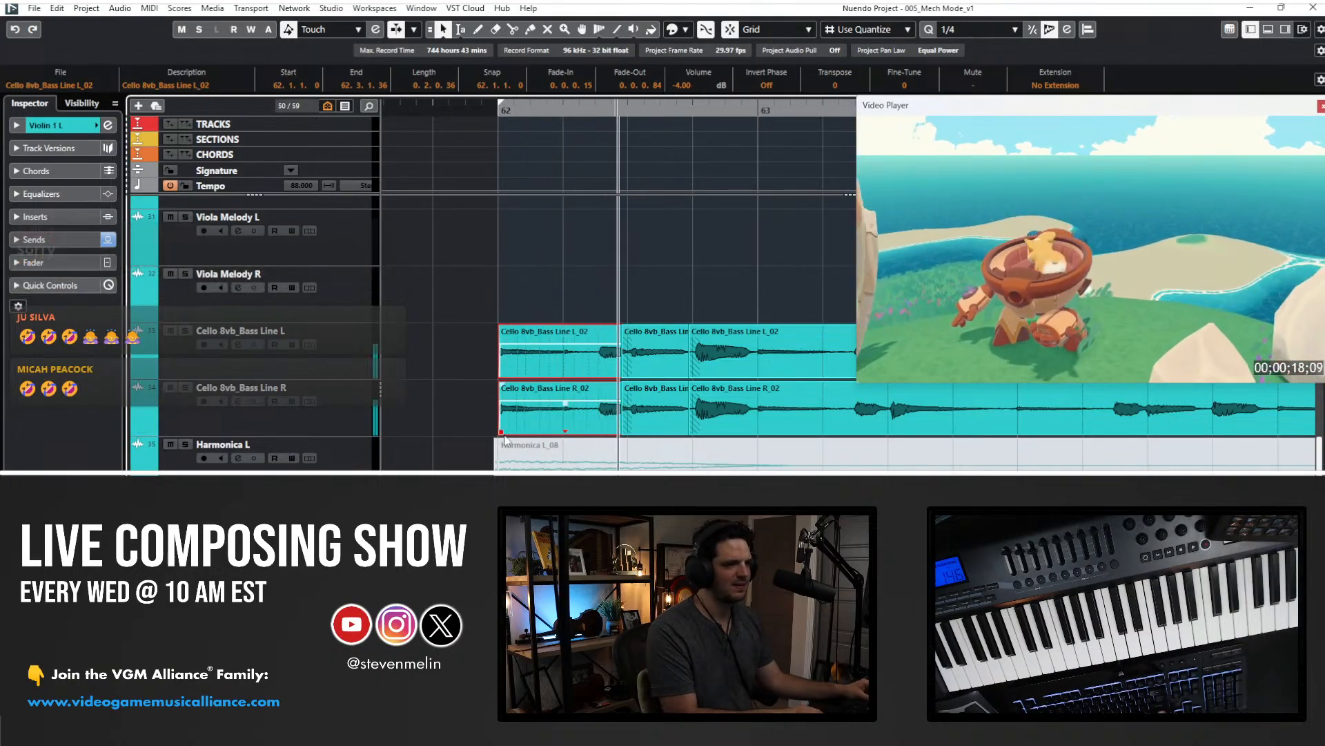
pyautogui.moveTo(501, 432); pyautogui.dragTo(494, 432)
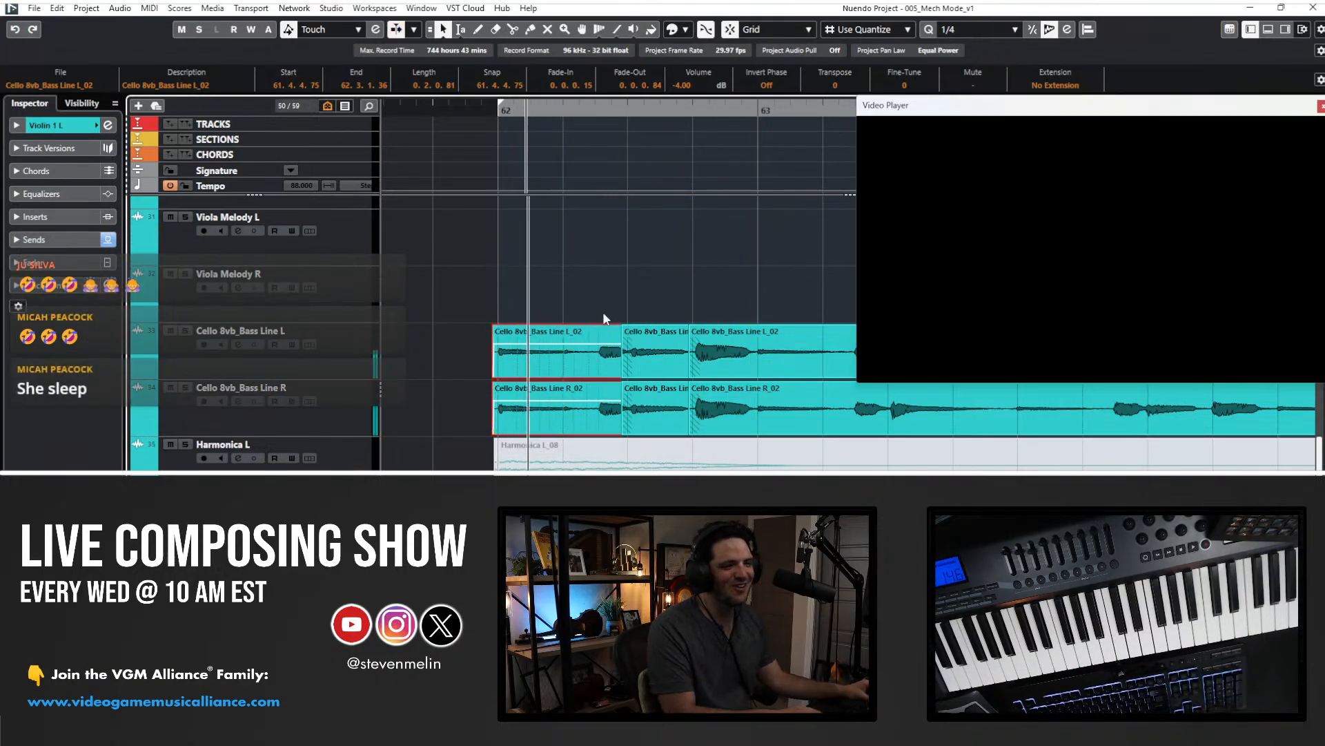
# - Try a fine-tune of -10 on the crossfaded middle cello pieces and play them from bar 62
pyautogui.click(656, 411)
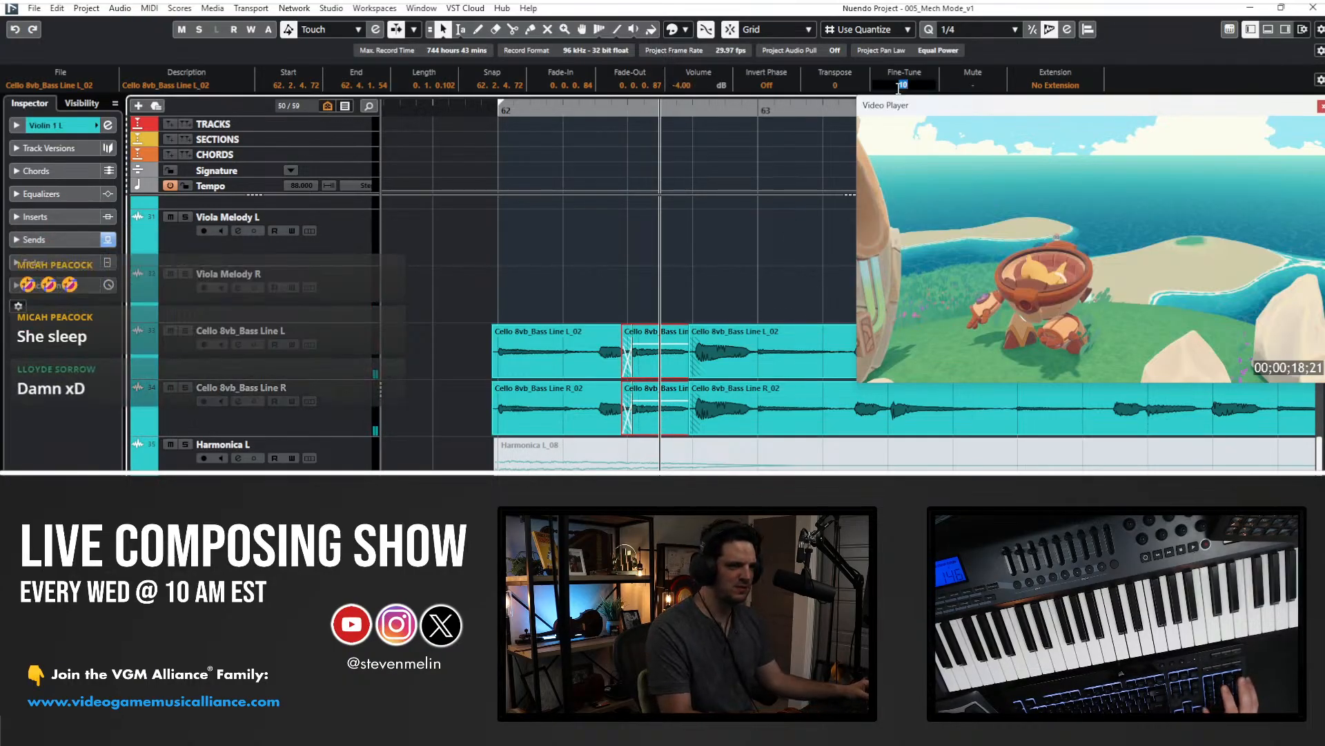
pyautogui.write('-10')
pyautogui.press('Return')
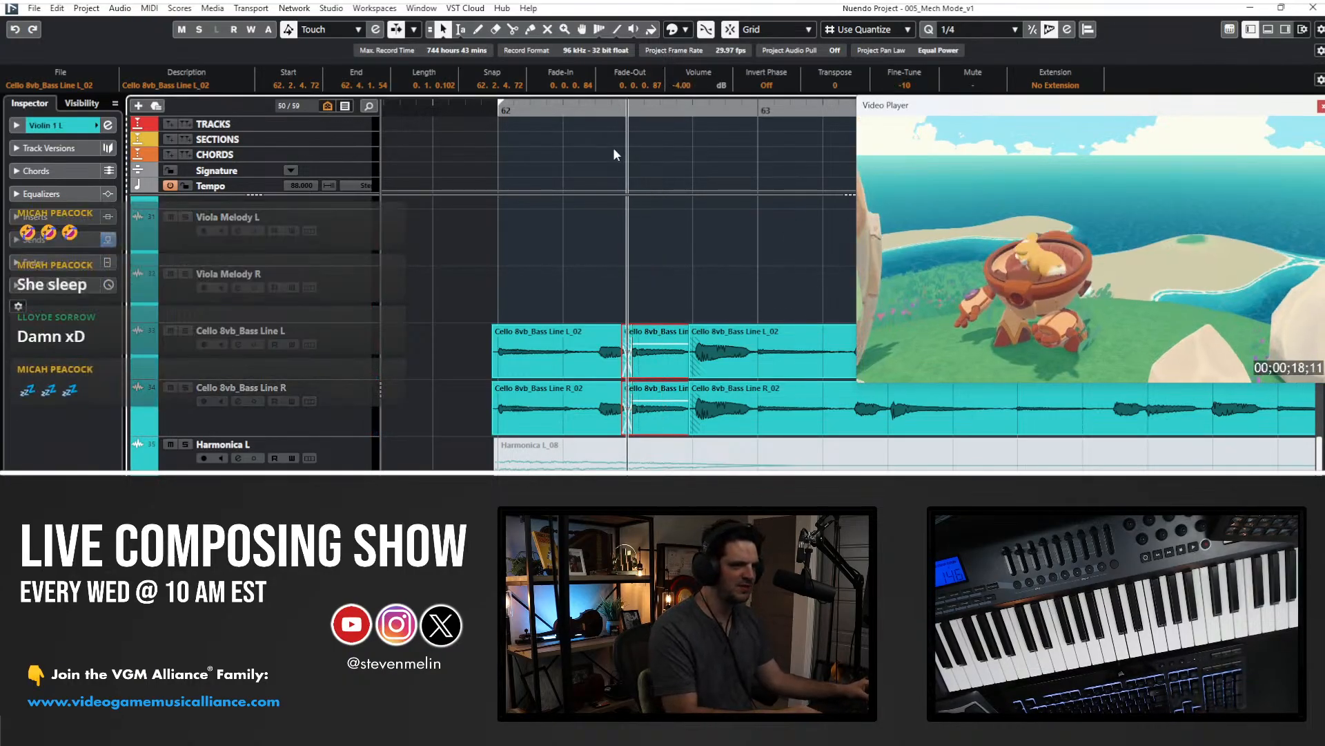
pyautogui.click(503, 111)
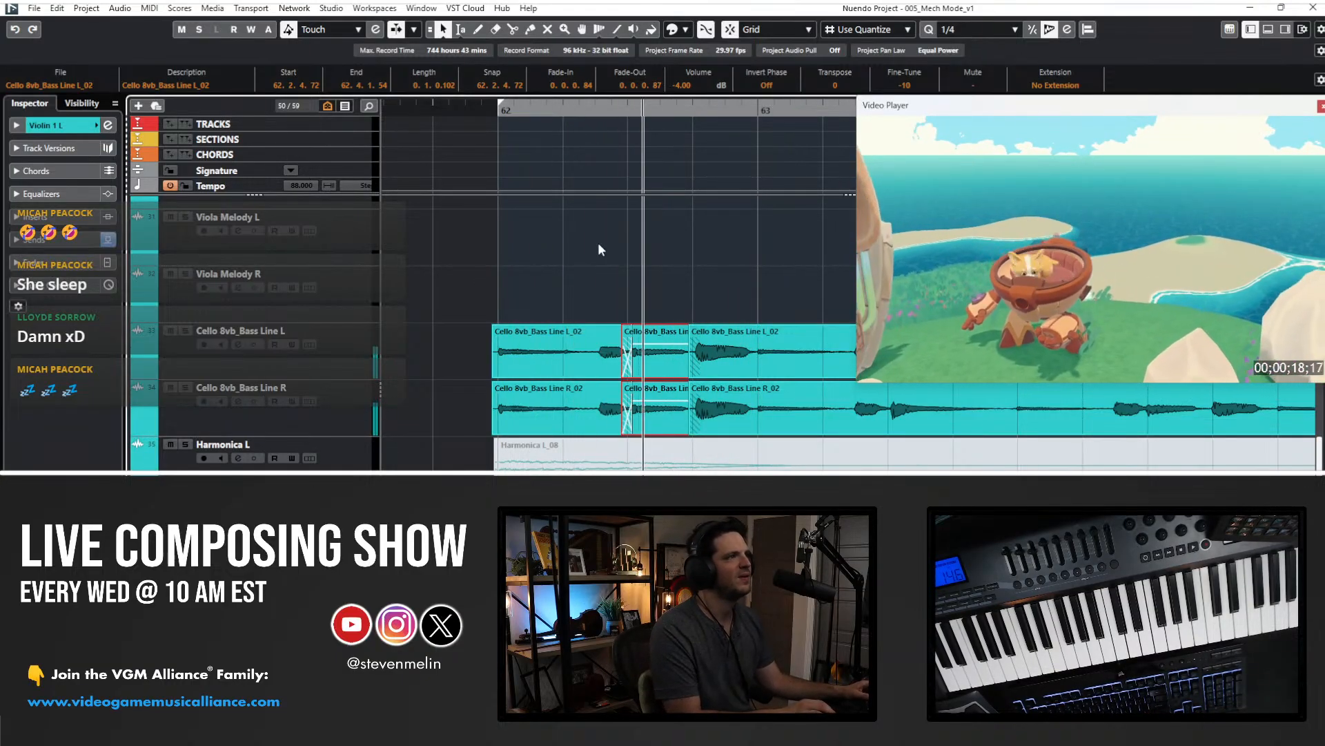
# - Compare fine-tune values of 0 and -20 on the middle Cello 8vb_Bass Line pieces during playback
pyautogui.click(903, 86)
pyautogui.write('0')
pyautogui.press('Return')
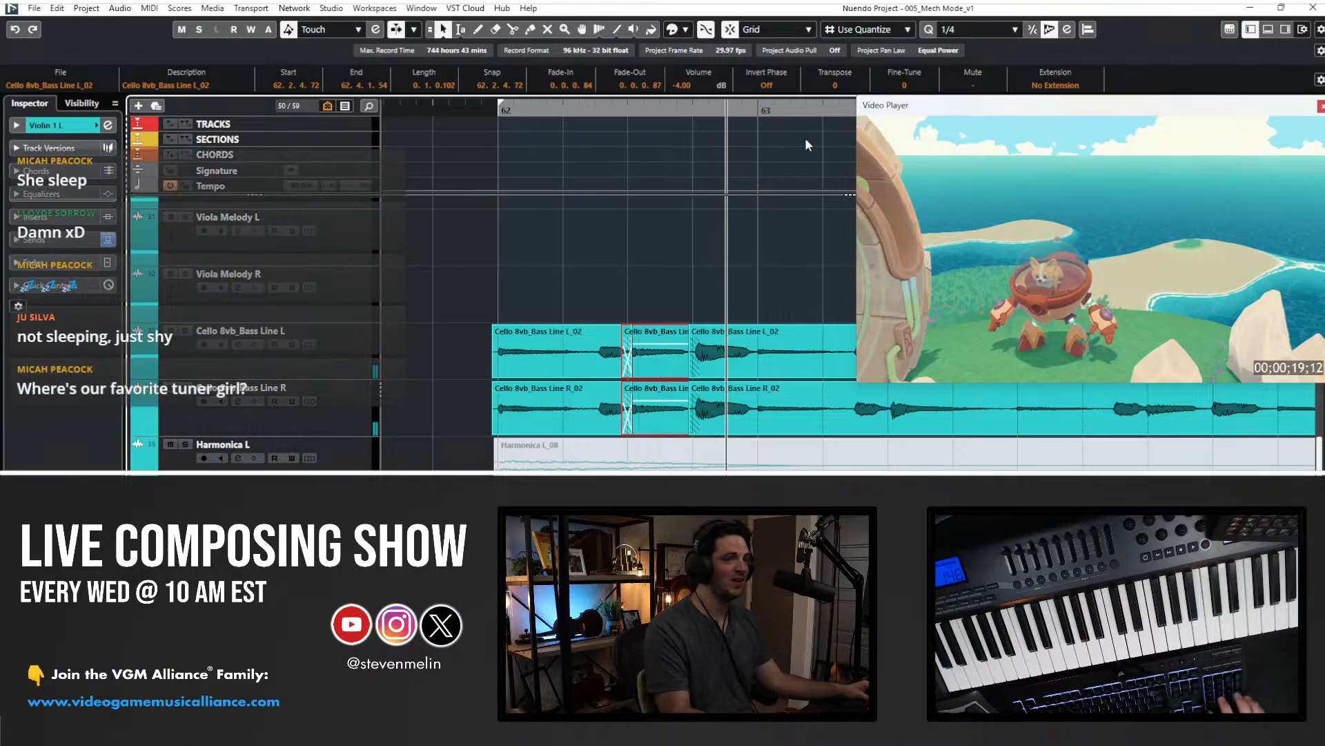
pyautogui.click(890, 87)
pyautogui.write('-20')
pyautogui.press('Return')
pyautogui.click(624, 110)
pyautogui.press('space')
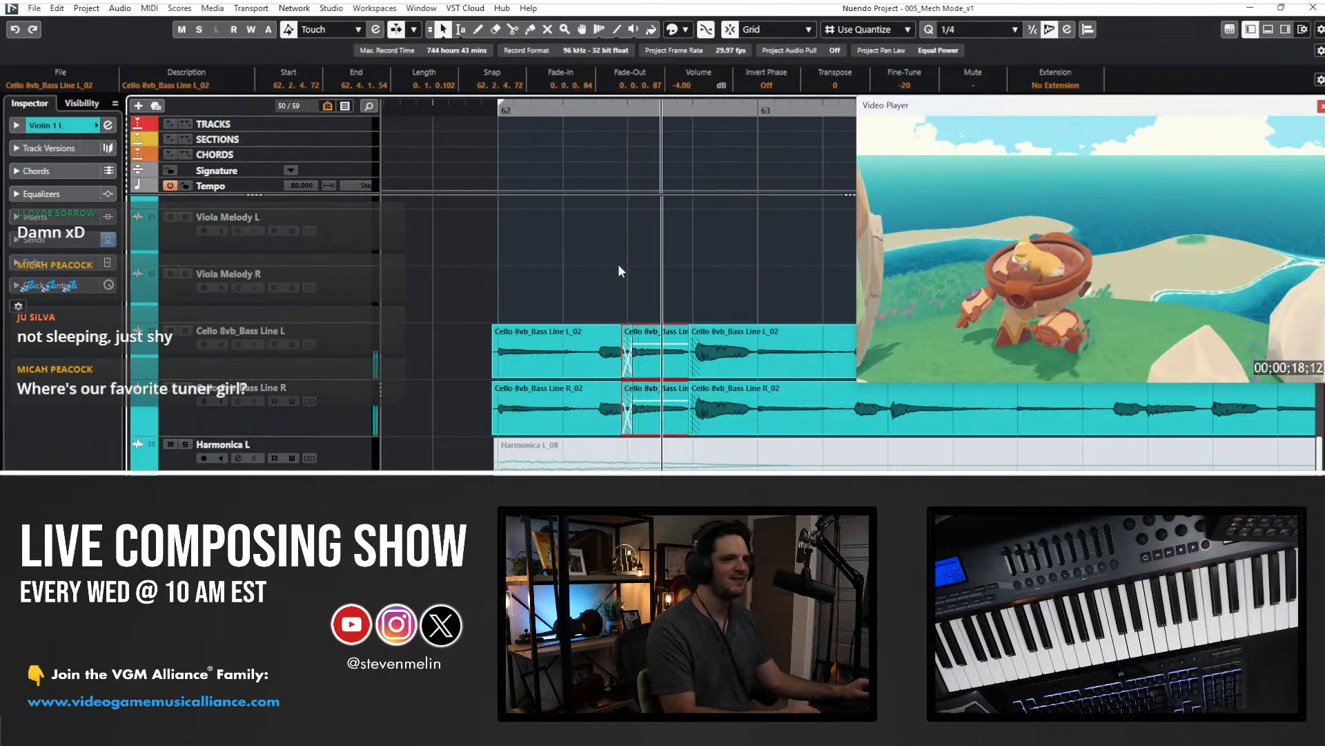
# - Set the fine-tune of the middle Cello 8vb_Bass Line L and R pieces to -10 and play from bar 62
pyautogui.write('-10')
pyautogui.press('Return')
pyautogui.press('KP_1')
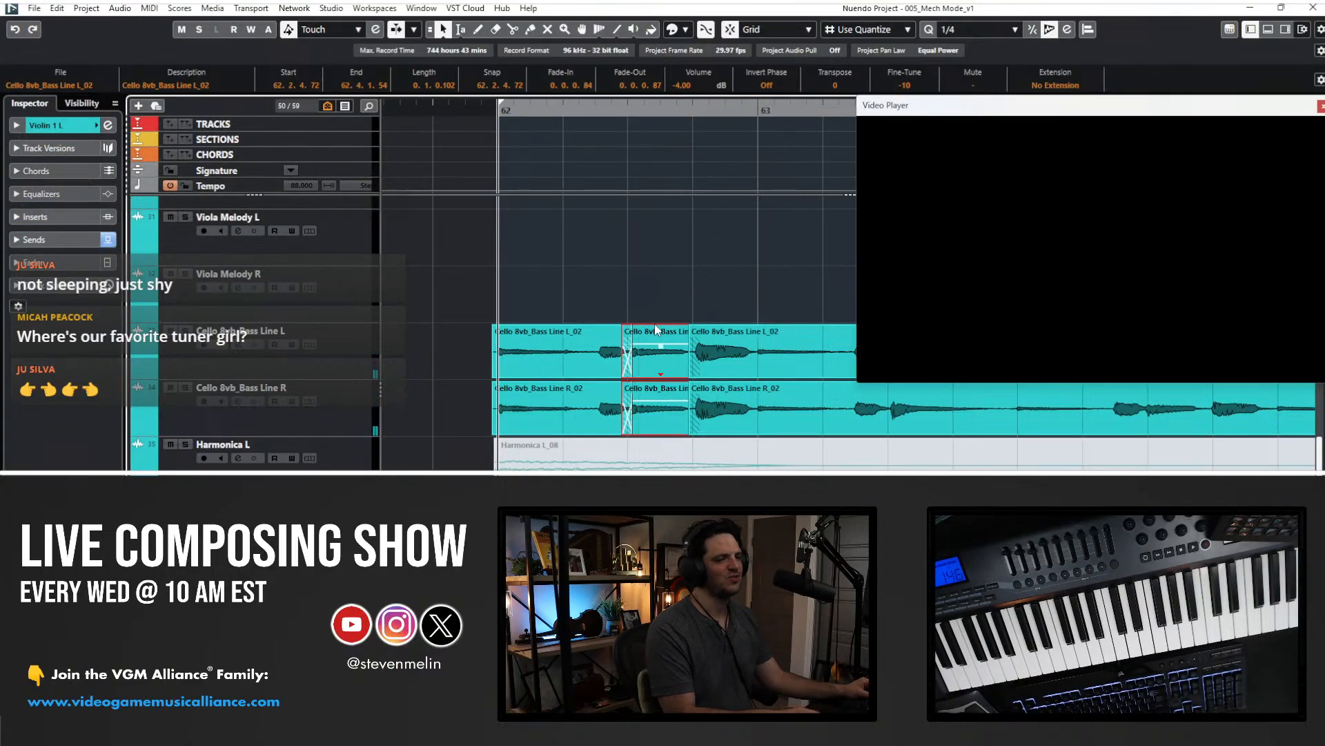
pyautogui.press('space')
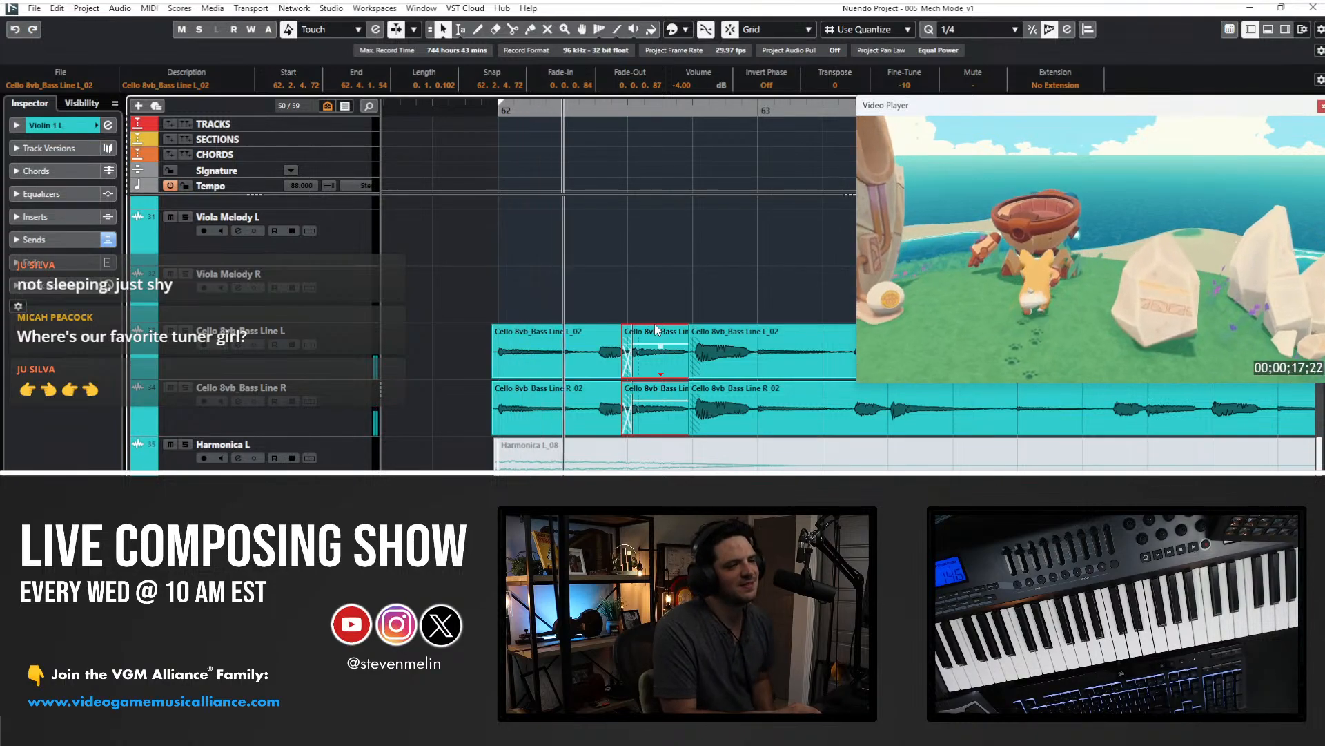
# - Deselect the cello pieces and replay the cue from bar 62 with auto-scroll turned on
pyautogui.click(659, 316)
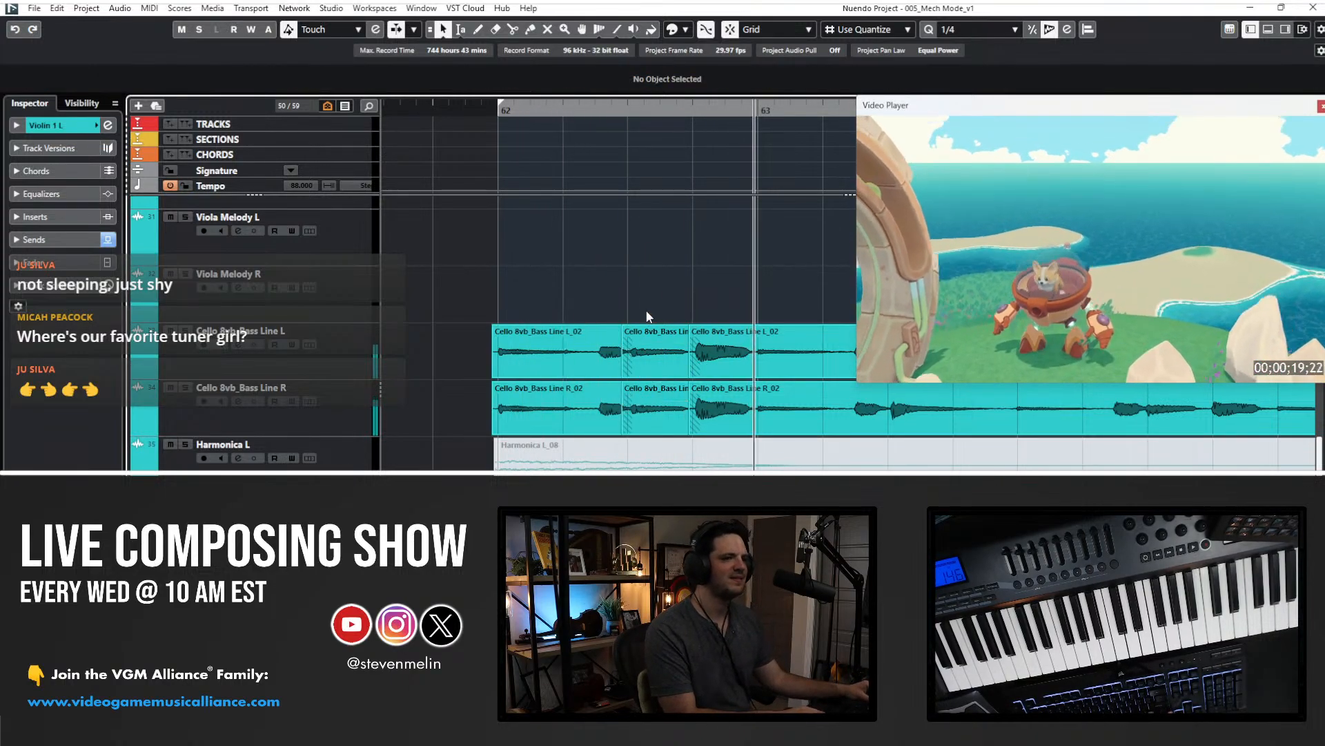
pyautogui.rightClick(659, 315)
pyautogui.press('space')
pyautogui.press('KP_1')
pyautogui.click(615, 296)
pyautogui.press('space')
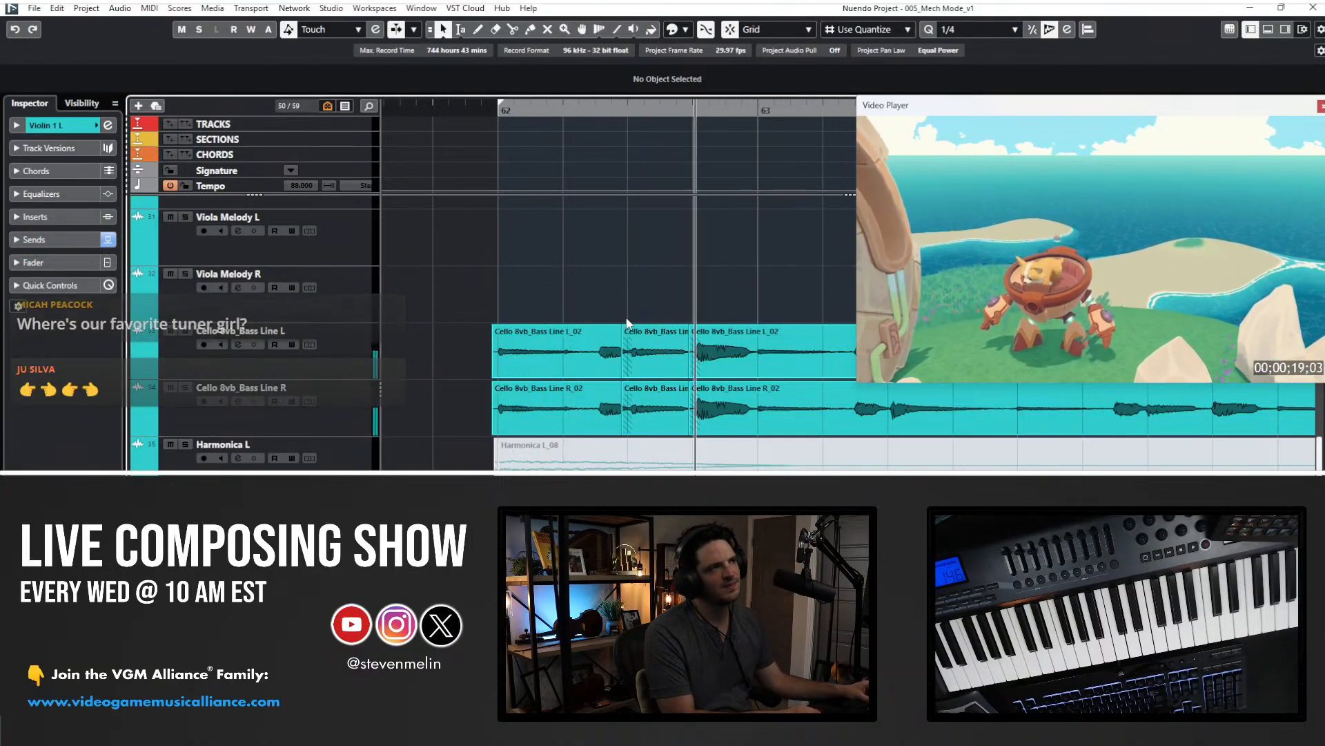
pyautogui.press('f')
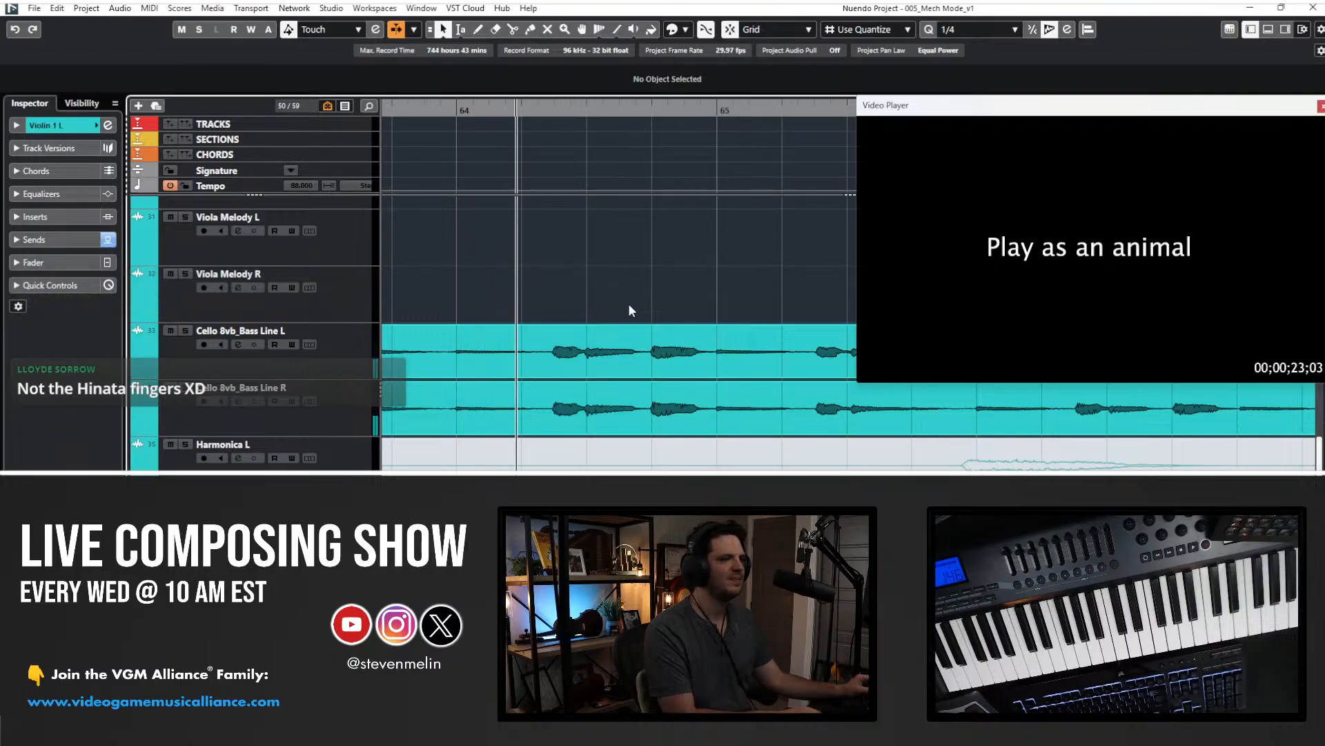
# - Set the volume of all Viola L and R clips from about bar 70 to the end to -2 dB during playback
pyautogui.press('g')
pyautogui.press('g')
pyautogui.press('g')
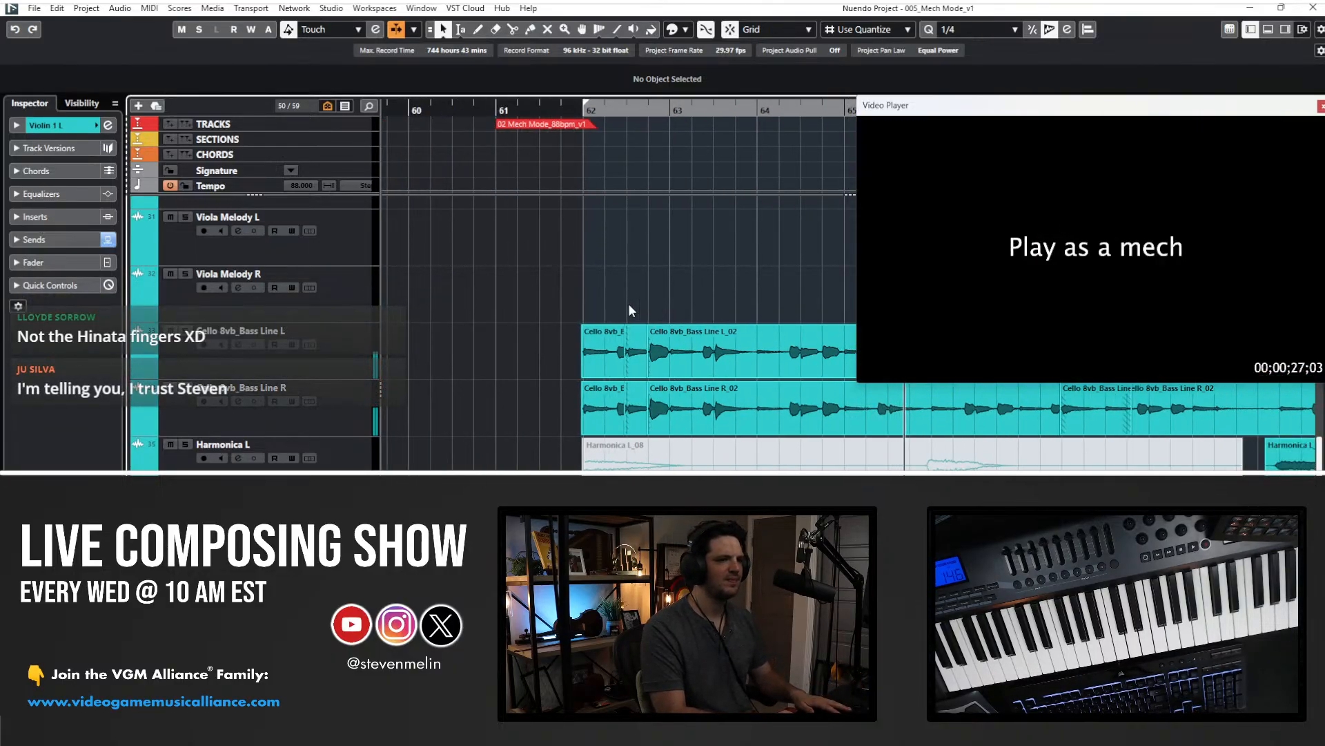
pyautogui.press('g')
pyautogui.press('g')
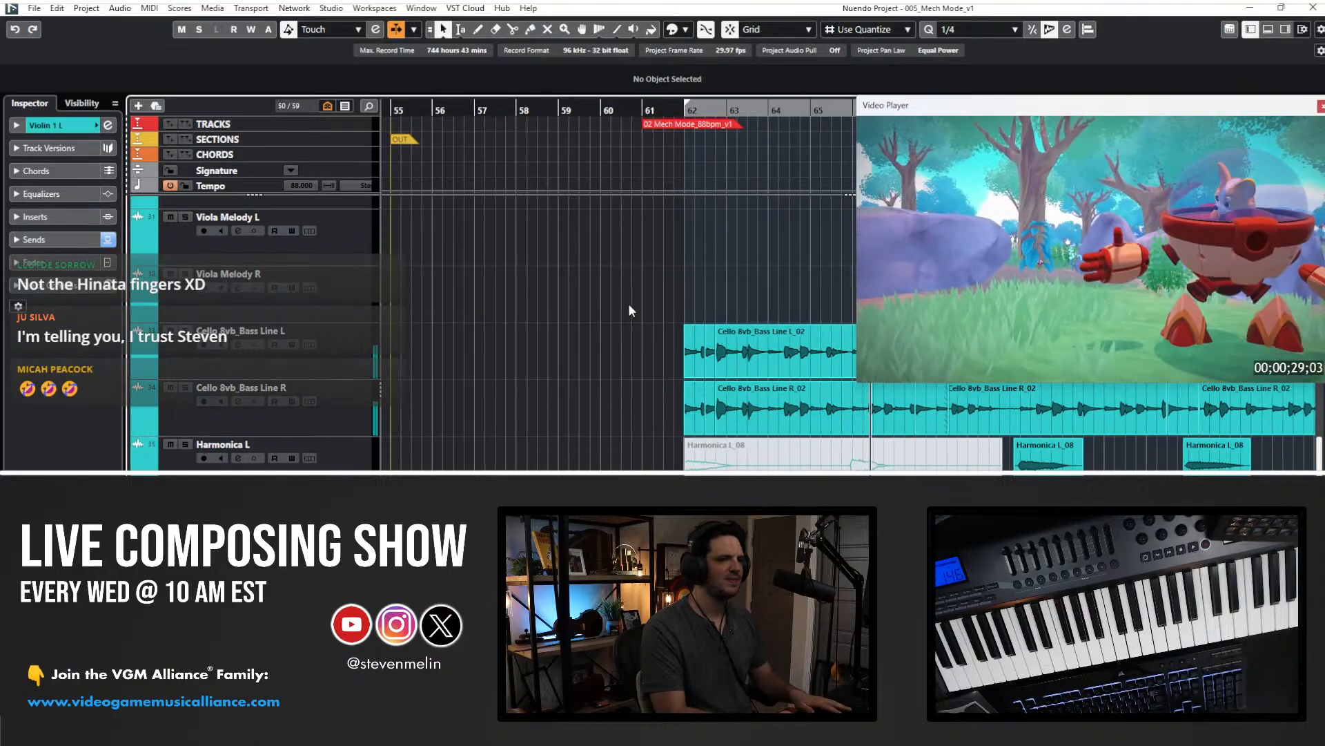
pyautogui.press('h')
pyautogui.press('h')
pyautogui.scroll(5, 628, 303)
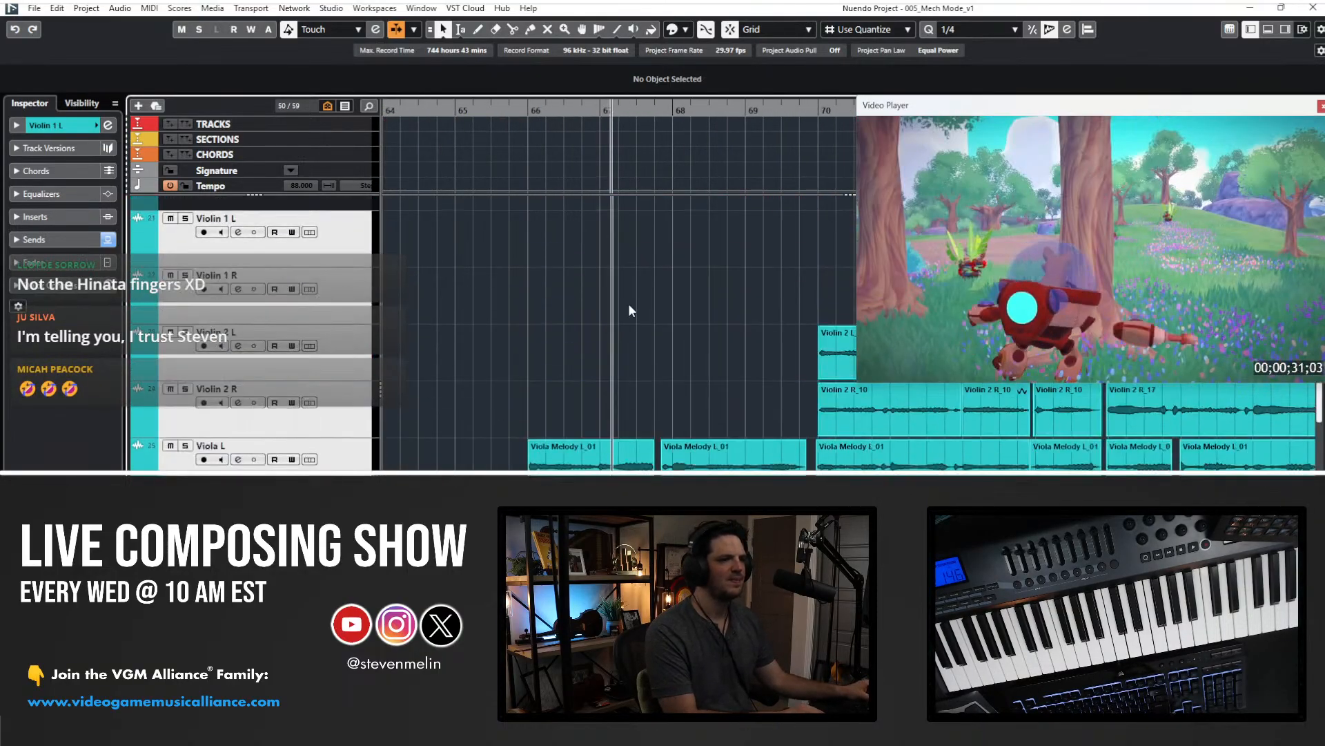
pyautogui.scroll(-3, 629, 305)
pyautogui.moveTo(565, 304); pyautogui.dragTo(725, 406)
pyautogui.scroll(2, 695, 83)
pyautogui.click(682, 365)
pyautogui.hscroll(3, 661, 306)
pyautogui.hscroll(2, 656, 309)
pyautogui.moveTo(1120, 453); pyautogui.dragTo(503, 356)
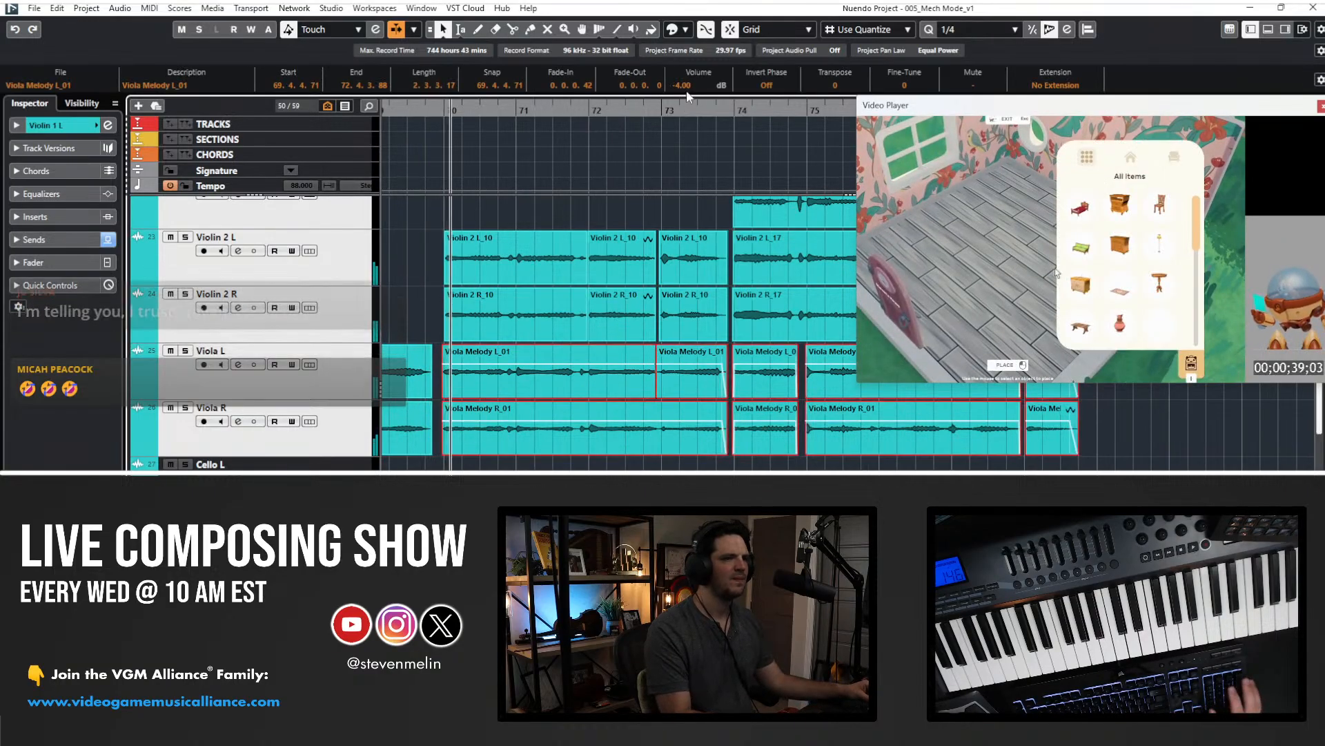
pyautogui.scroll(2, 687, 77)
# - Examine the percussion, harmonica and cello bass line tracks across the cue during playback
pyautogui.scroll(-5, 590, 289)
pyautogui.scroll(-3, 588, 282)
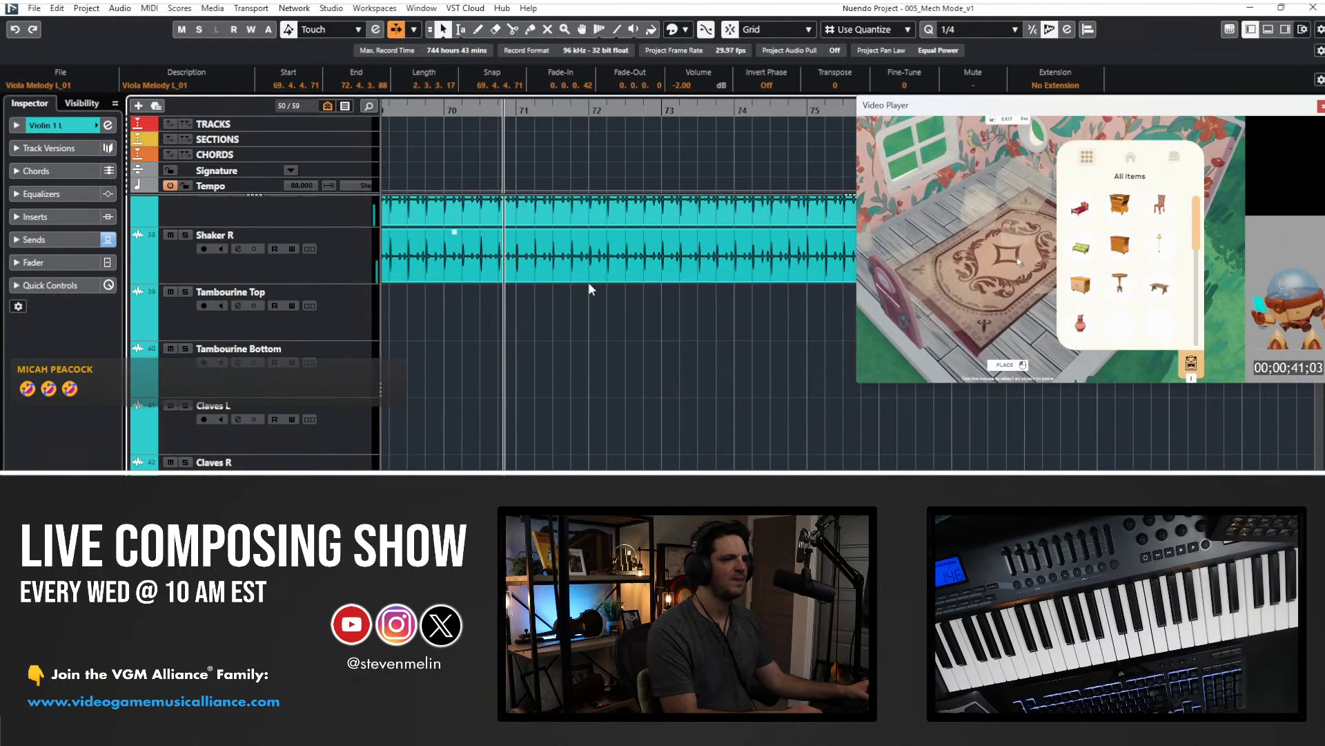
pyautogui.hscroll(-4, 855, 329)
pyautogui.scroll(6, 855, 329)
pyautogui.scroll(-3, 855, 329)
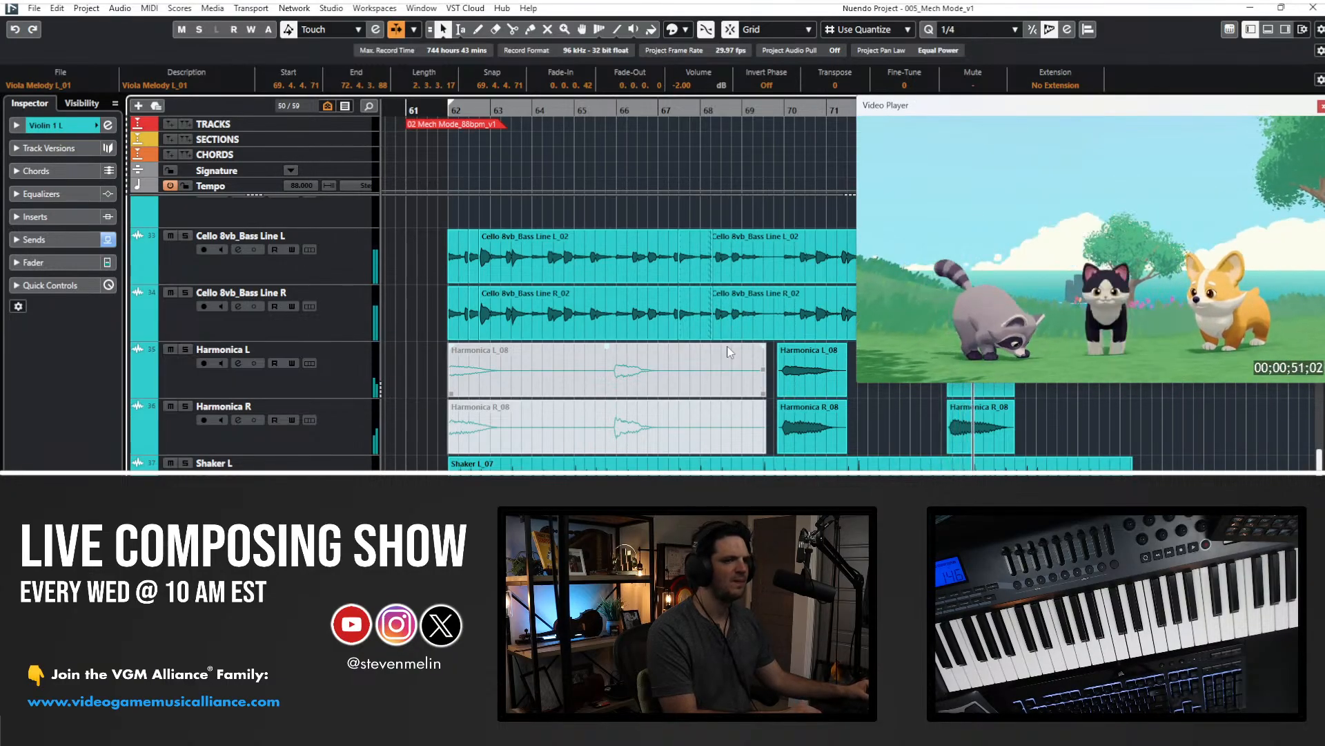
pyautogui.hscroll(1, 821, 392)
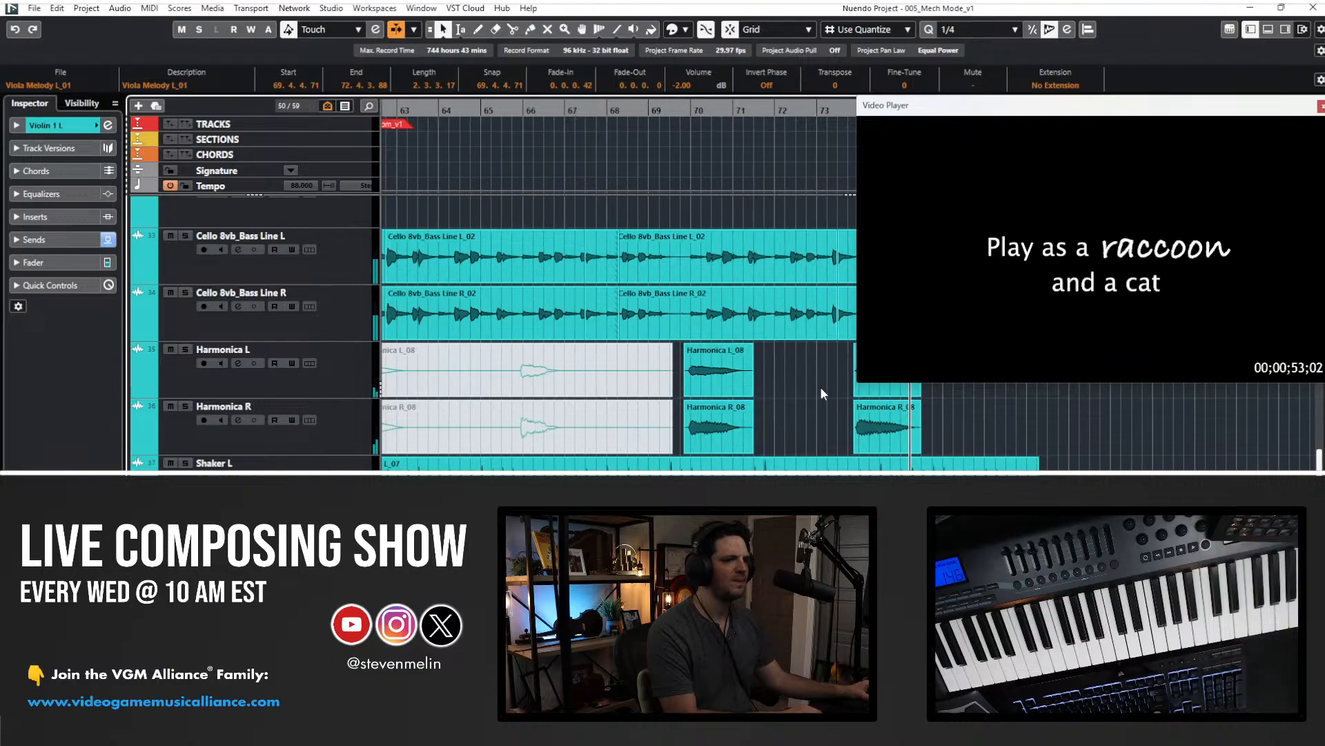
pyautogui.hscroll(-2, 821, 392)
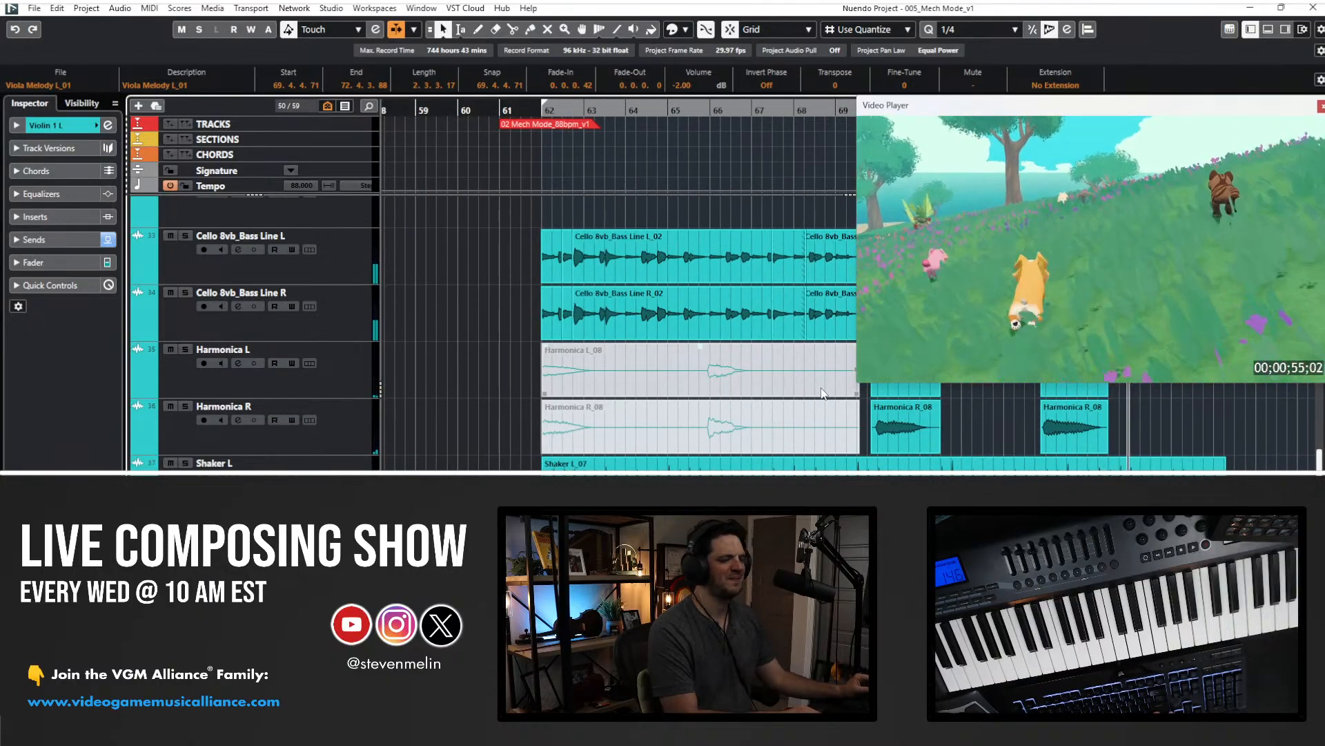
pyautogui.hscroll(5, 786, 350)
pyautogui.scroll(5, 785, 349)
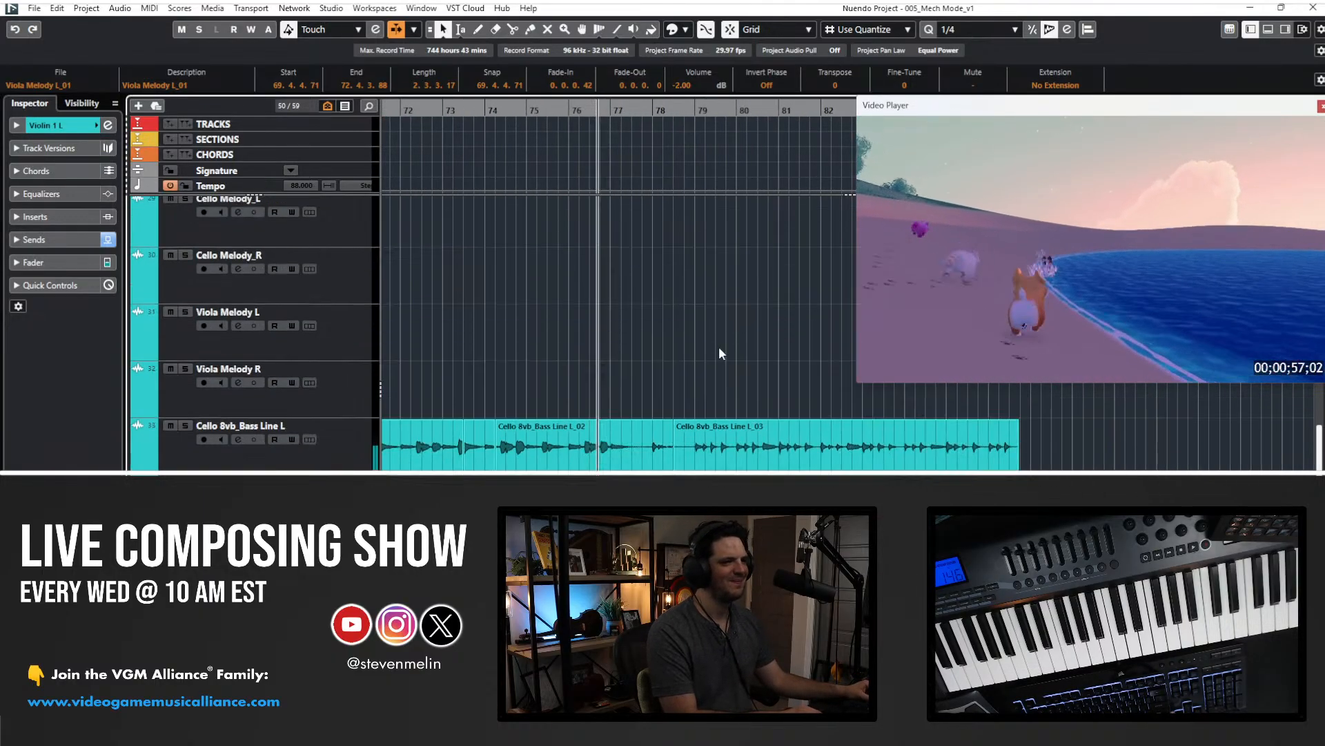
pyautogui.scroll(-2, 719, 348)
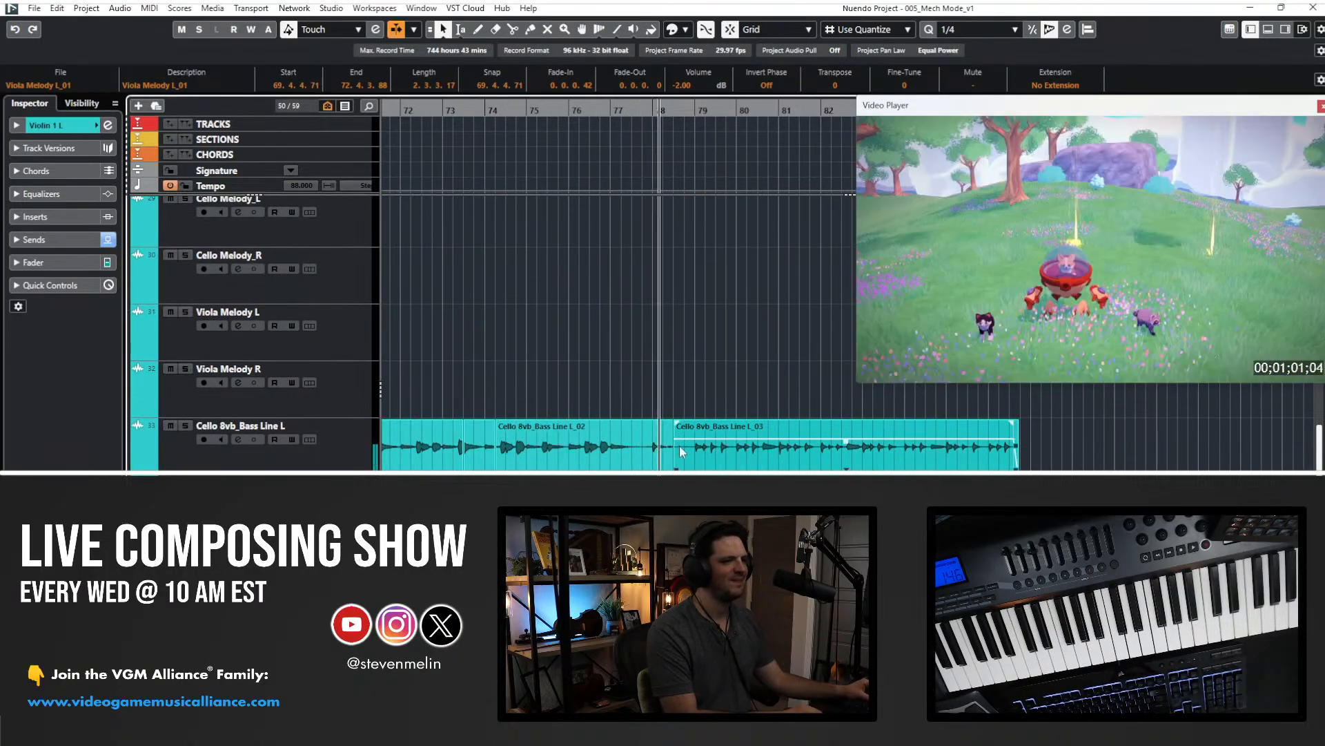
# - Replace the end of the Cello 8vb_Bass Line L_02 clip with the L_03 clip, starting it at 77.4.1.0, and audition the join
pyautogui.keyDown('alt'); pyautogui.click(639, 445); pyautogui.keyUp('alt')
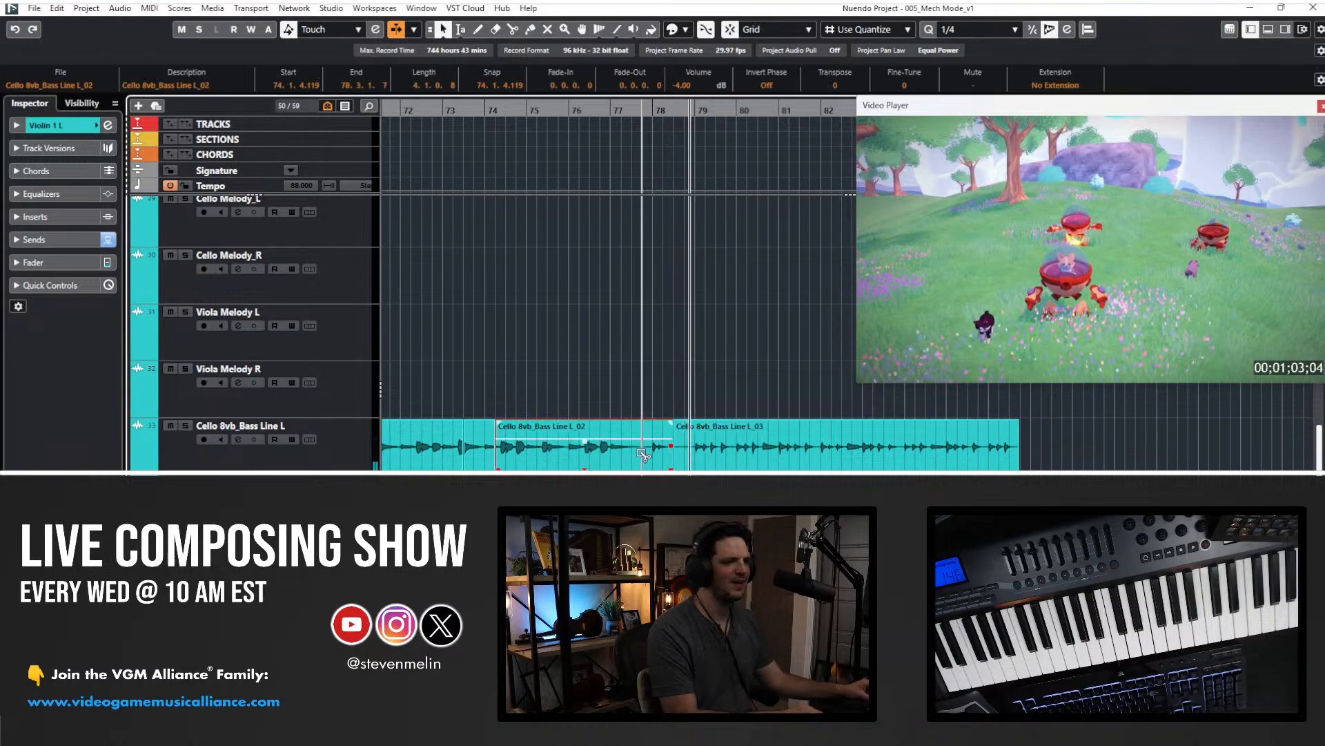
pyautogui.click(641, 504)
pyautogui.press('Delete')
pyautogui.moveTo(651, 438)
pyautogui.mouseDown()
pyautogui.moveTo(695, 471)
pyautogui.moveTo(663, 454)
pyautogui.mouseUp()
pyautogui.click(680, 429)
pyautogui.click(601, 111)
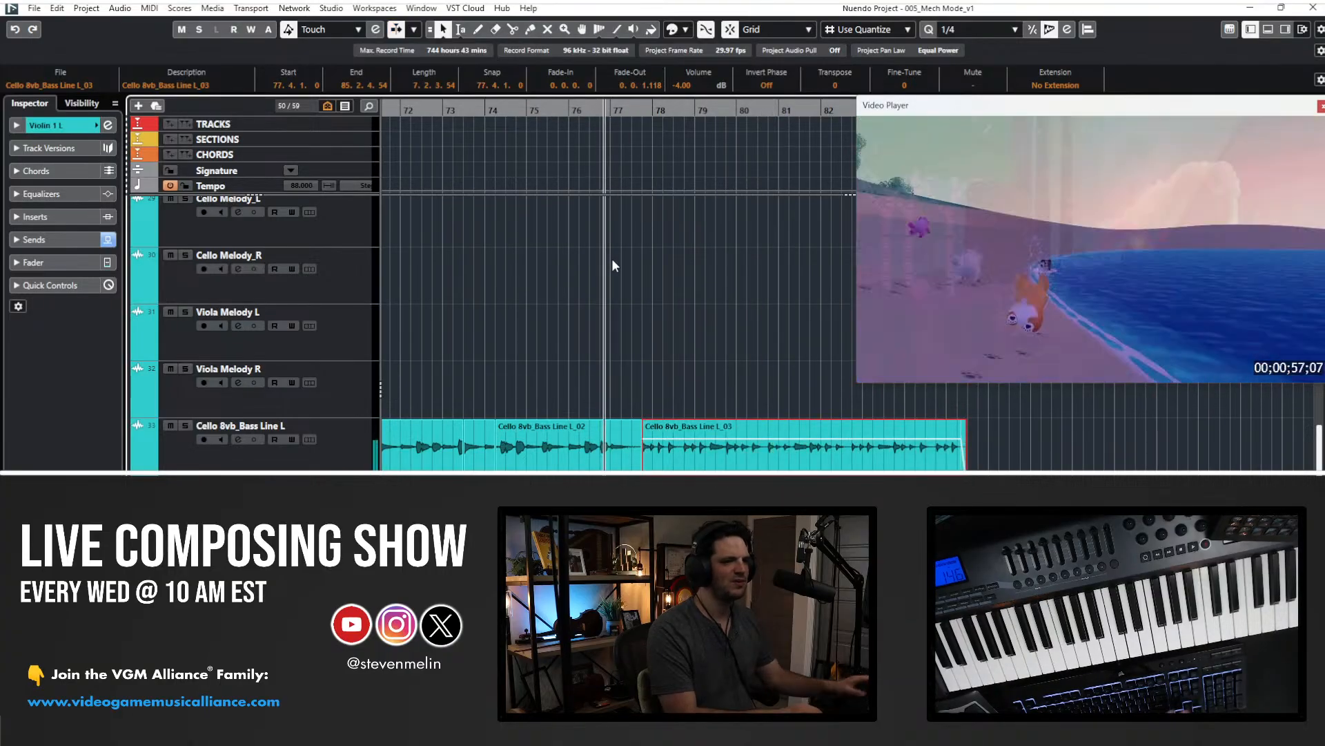
# - Move the Cello 8vb_Bass Line L_03 and R_03 clips to start at 78.1.1.0 and audition them
pyautogui.press('h')
pyautogui.press('h')
pyautogui.press('h')
pyautogui.click(734, 442)
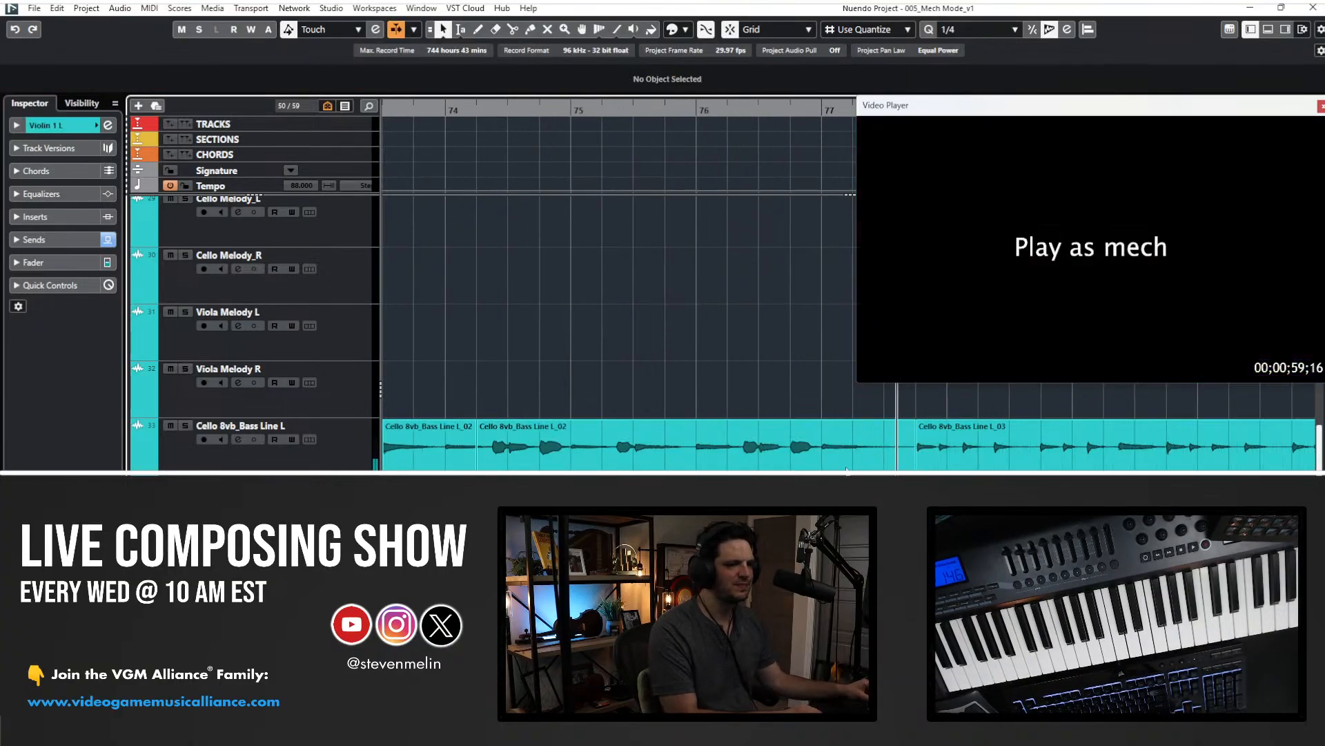
pyautogui.moveTo(913, 424); pyautogui.dragTo(947, 424)
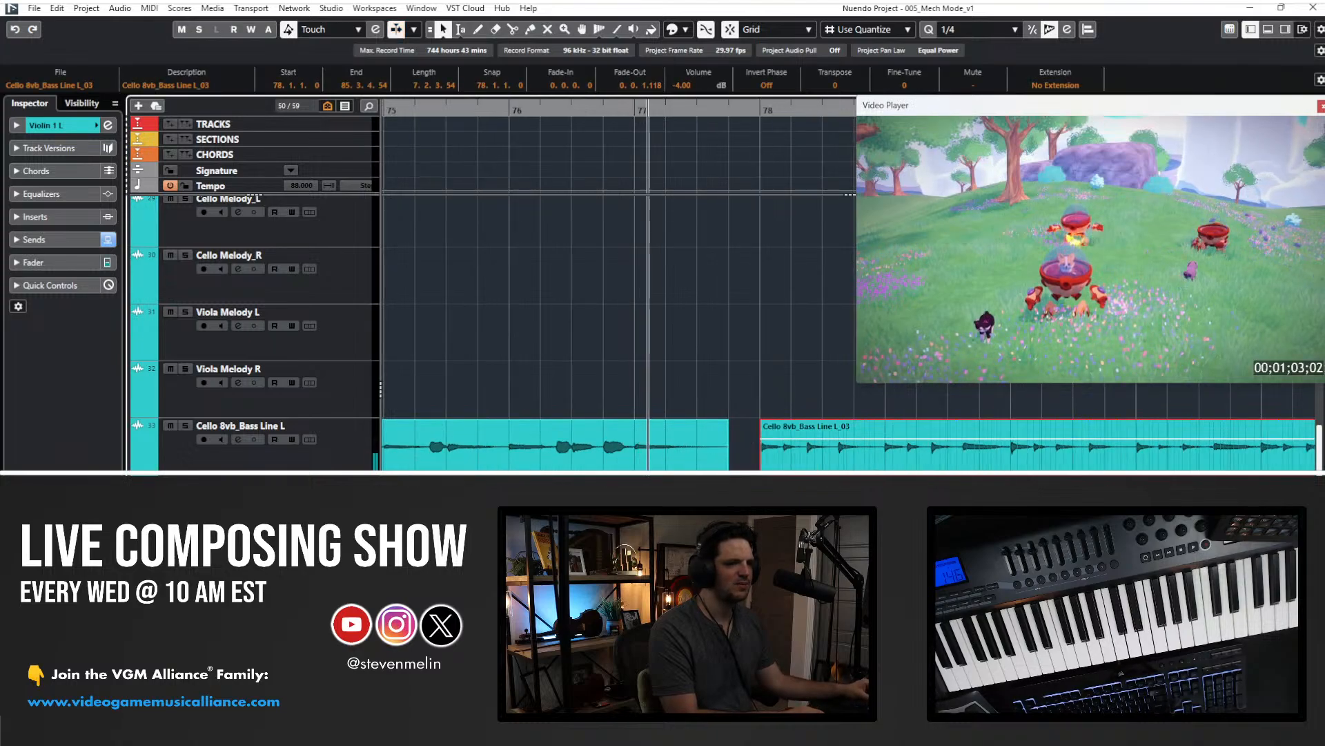
pyautogui.moveTo(763, 440); pyautogui.dragTo(762, 426)
pyautogui.hscroll(3, 767, 440)
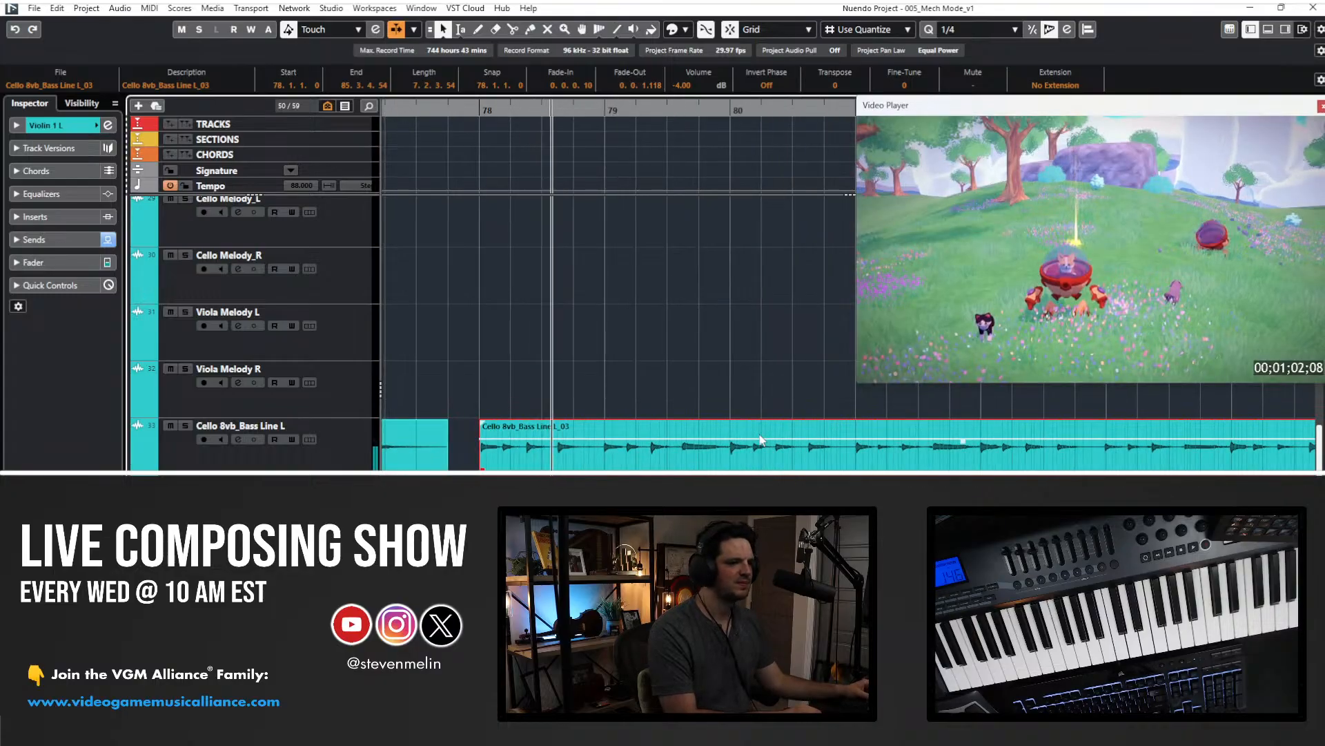
# - Set the fine-tune of the Cello 8vb_Bass Line L_03 and R_03 clips to -10
pyautogui.press('g')
pyautogui.press('g')
pyautogui.press('g')
pyautogui.press('g')
pyautogui.press('g')
pyautogui.press('g')
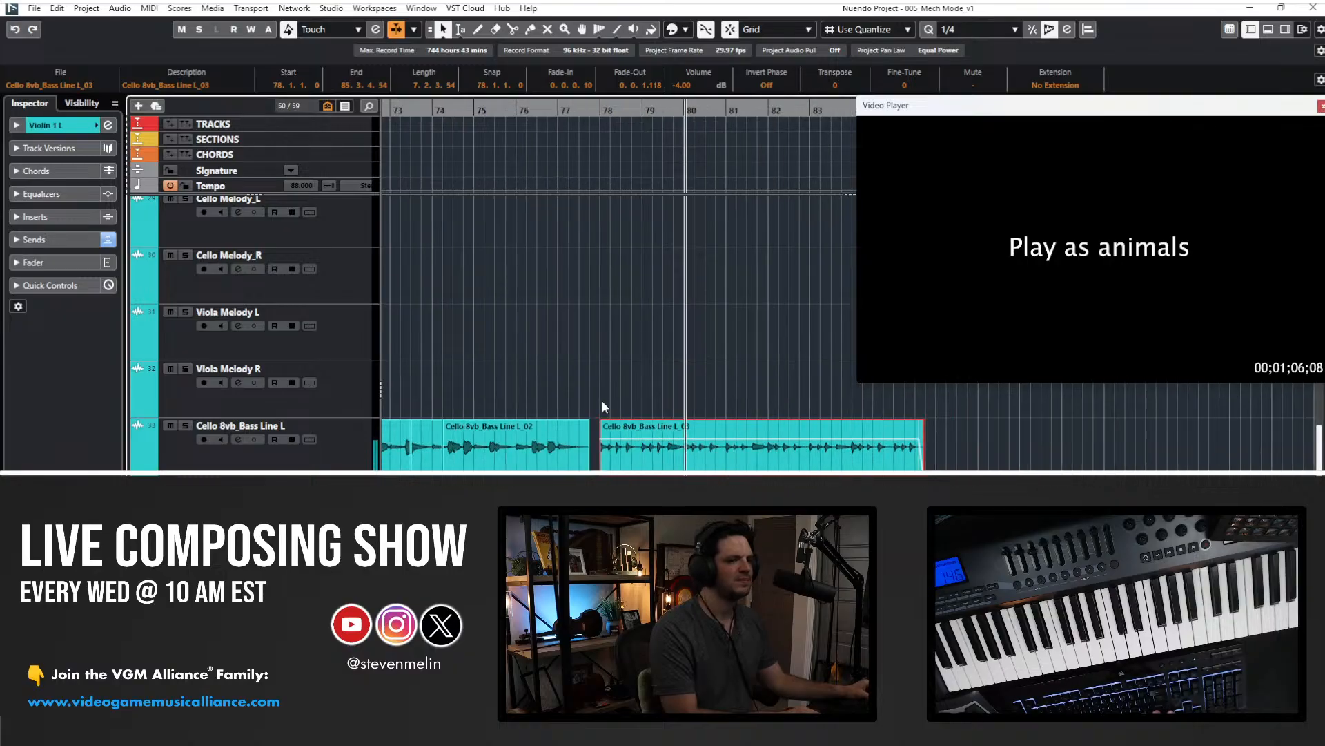
pyautogui.scroll(-3, 602, 406)
pyautogui.moveTo(697, 490); pyautogui.dragTo(673, 331)
pyautogui.click(911, 85)
pyautogui.write('-10')
pyautogui.press('Return')
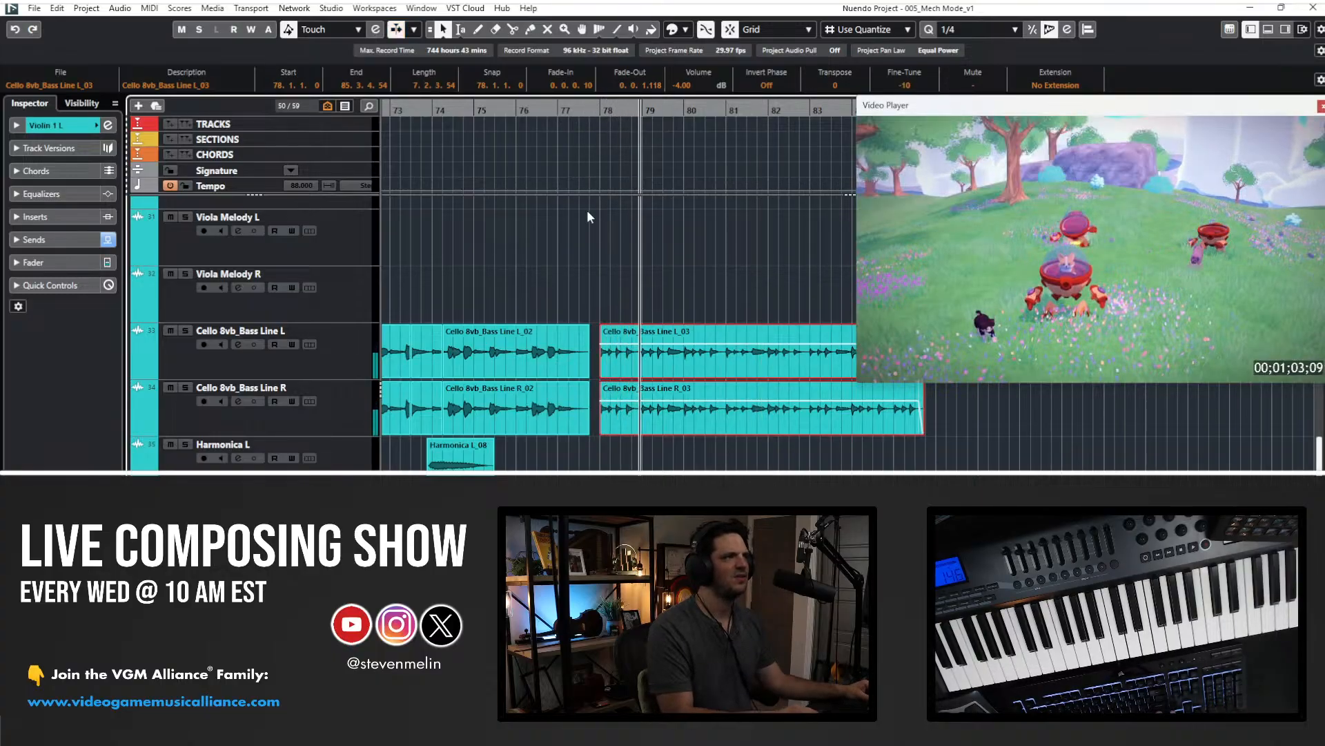
# - Set the fine-tune of all Cello 8vb_Bass Line L_02 and R_02 clips from bar 62 onward to -10
pyautogui.hscroll(-5, 588, 212)
pyautogui.hscroll(-1, 525, 290)
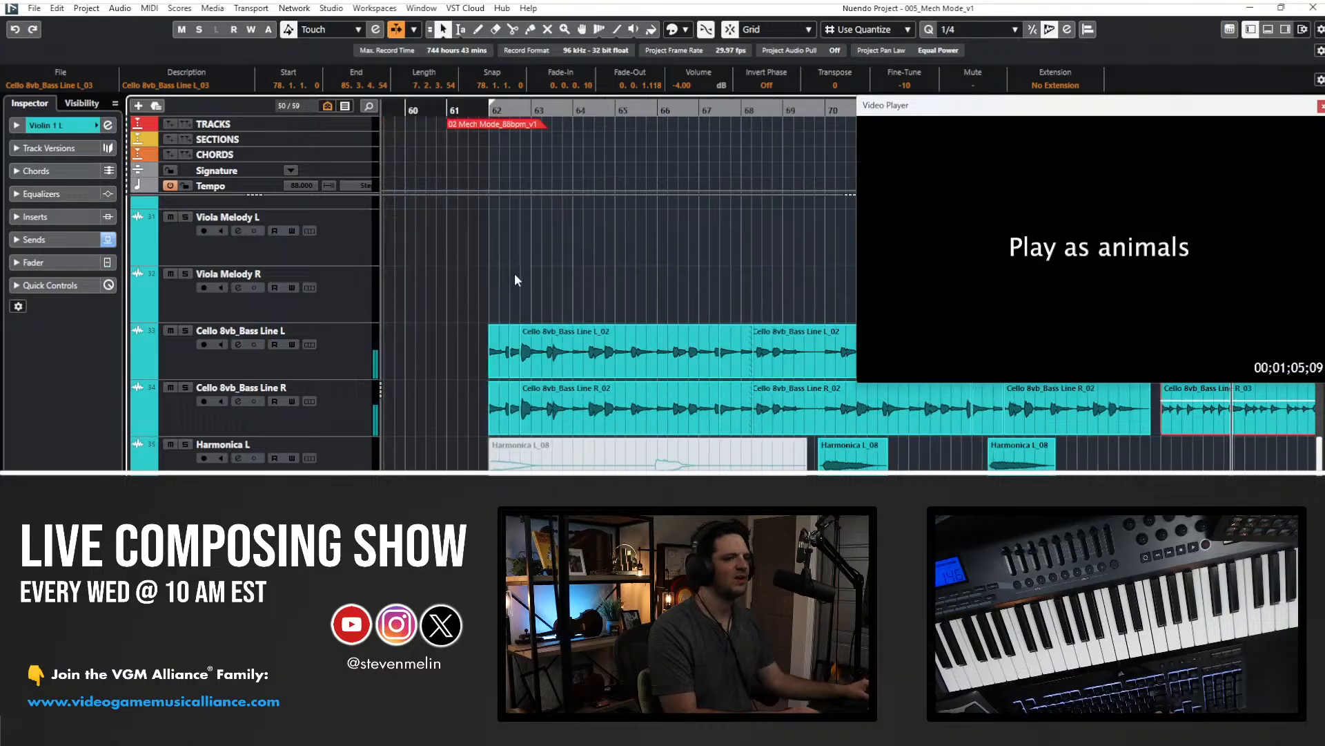
pyautogui.click(462, 335)
pyautogui.moveTo(1149, 423); pyautogui.dragTo(1148, 421)
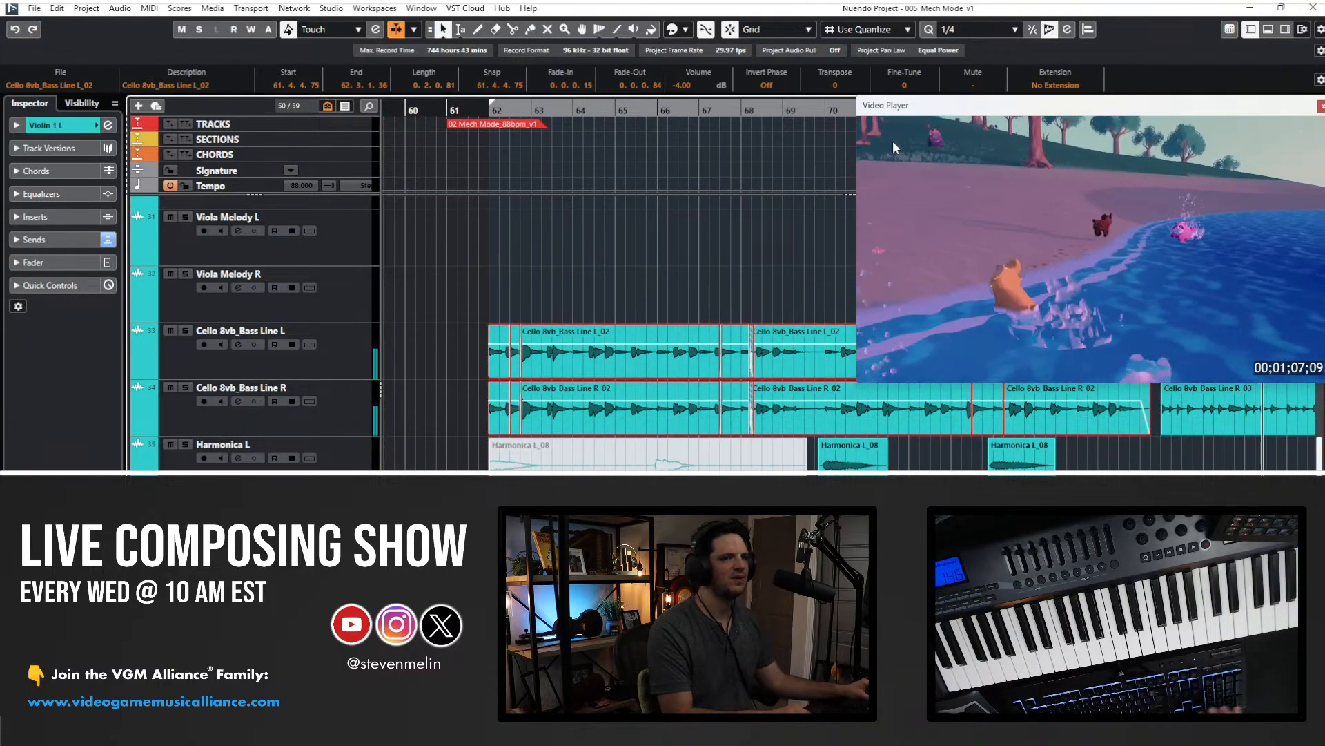
pyautogui.write('-10')
pyautogui.press('Return')
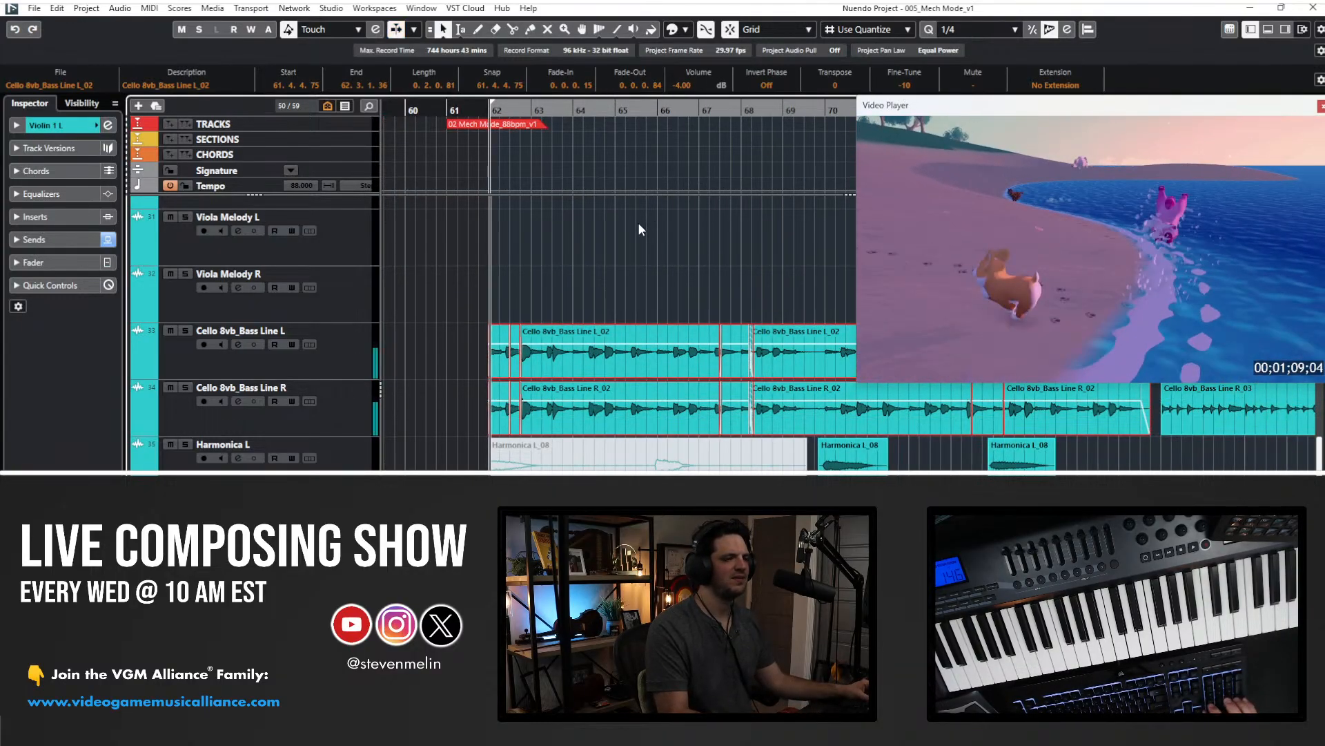
# - Deselect the cello clips and listen repeatedly to the cello bass line's opening from bar 62
pyautogui.press('KP_1')
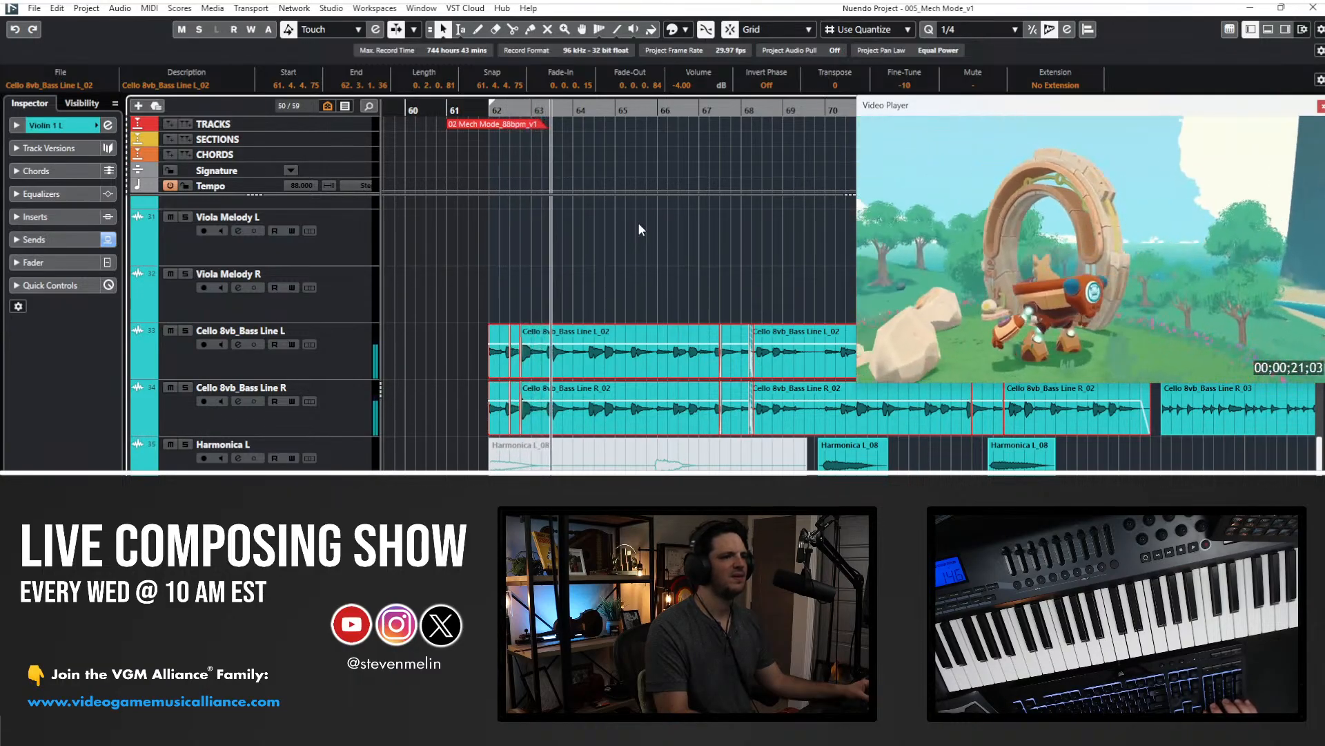
pyautogui.click(628, 283)
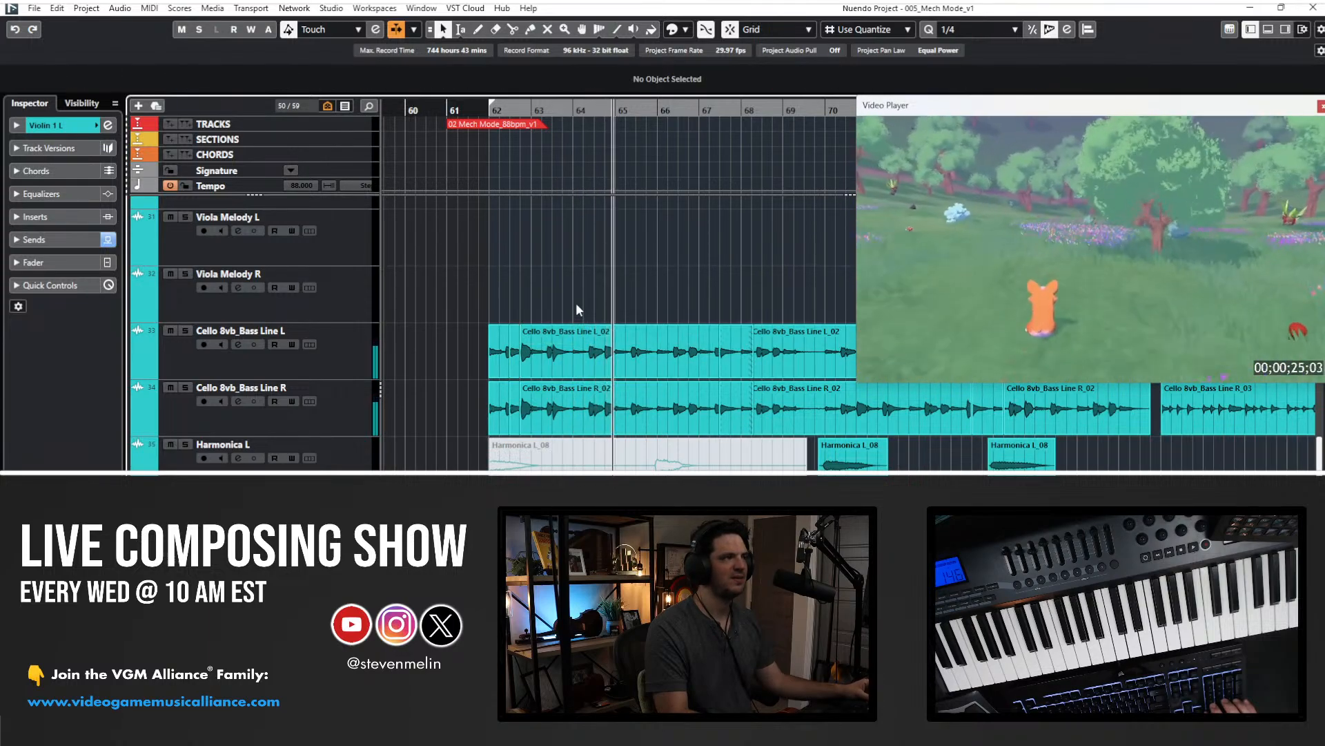
pyautogui.press('space')
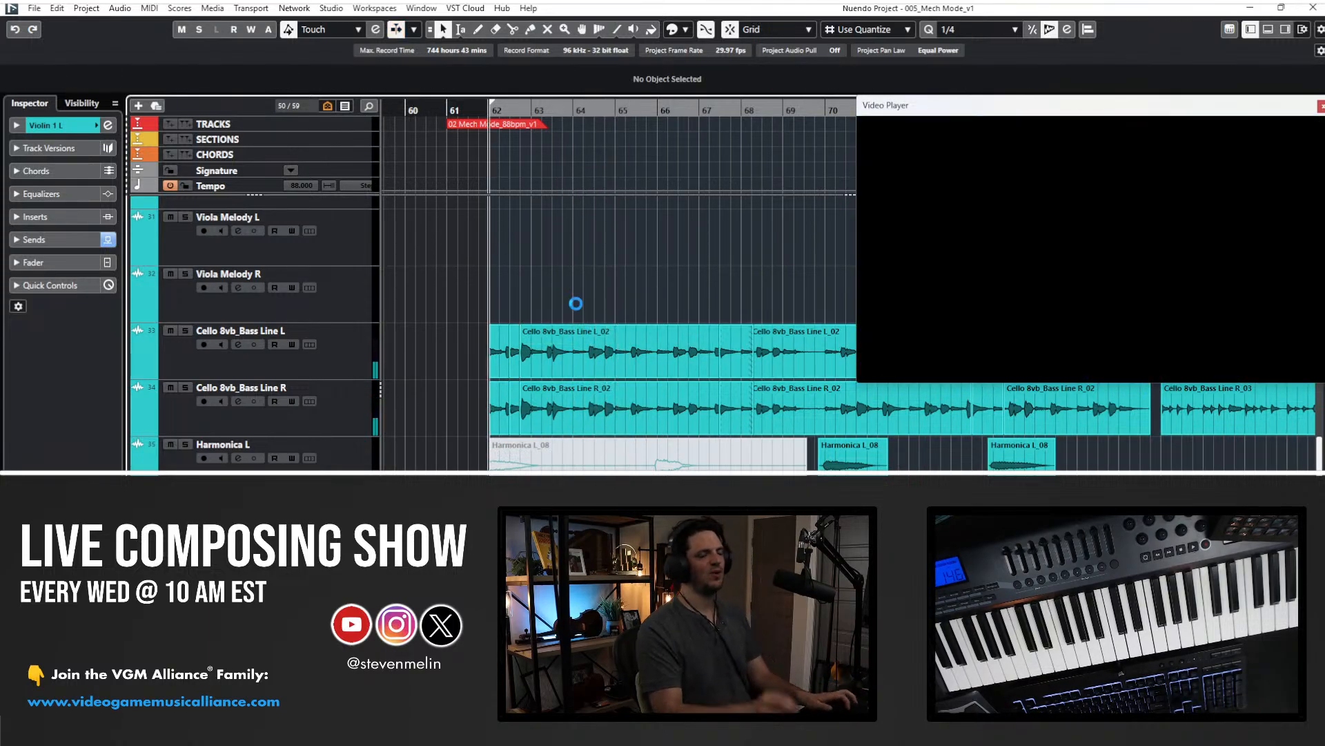
pyautogui.press('space')
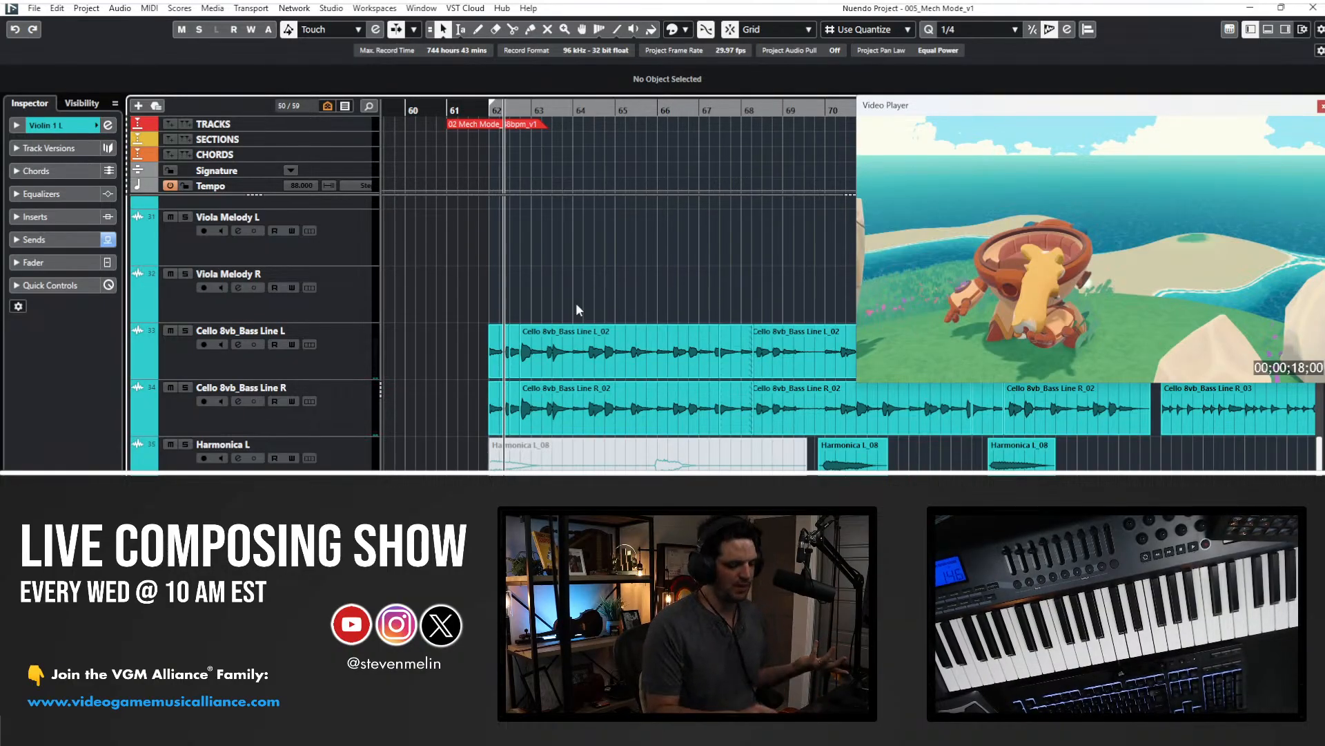
pyautogui.press('space')
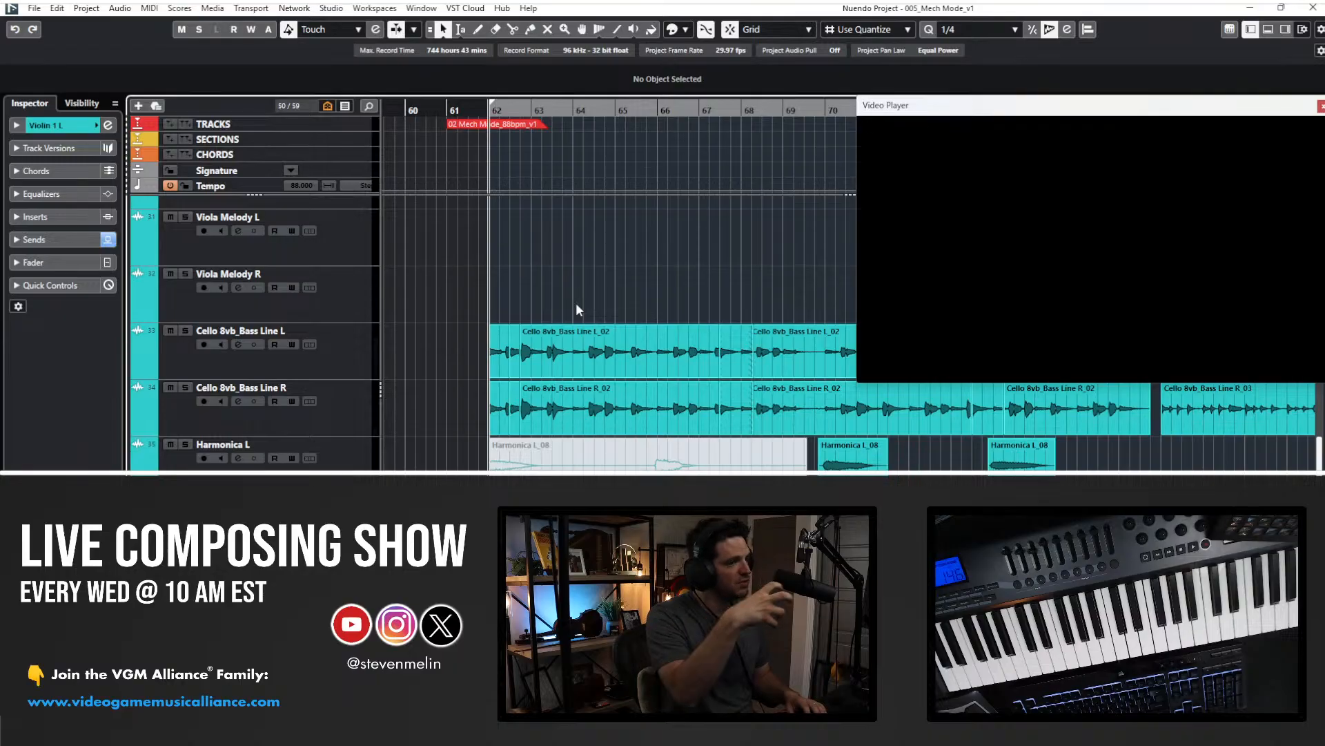
pyautogui.press('space')
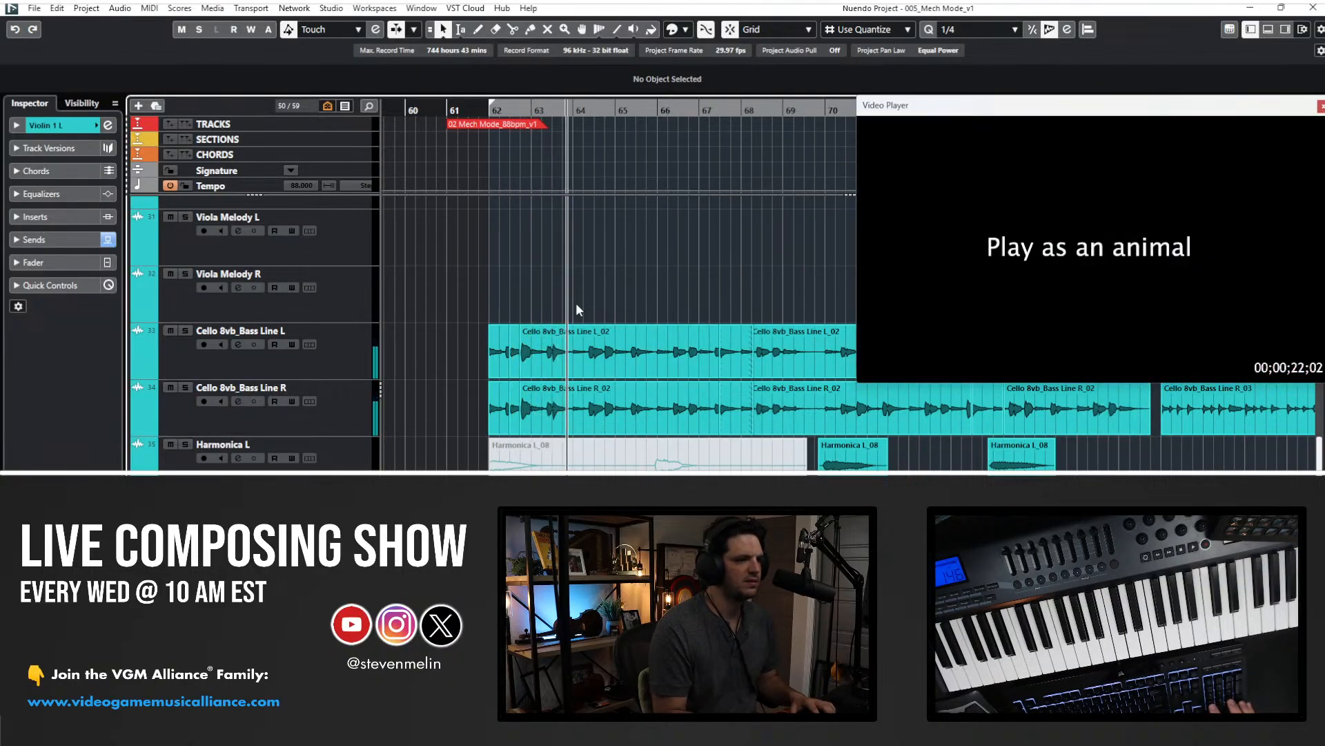
pyautogui.press('space')
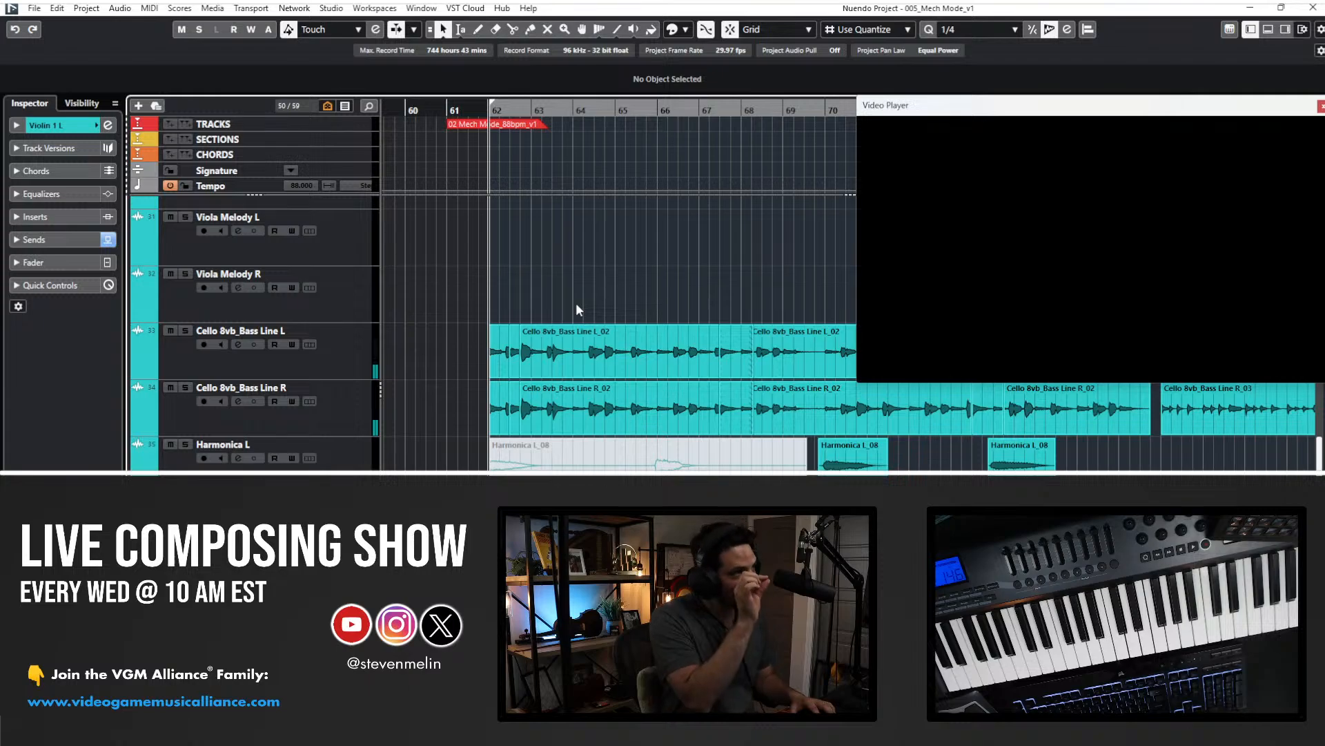
pyautogui.press('space')
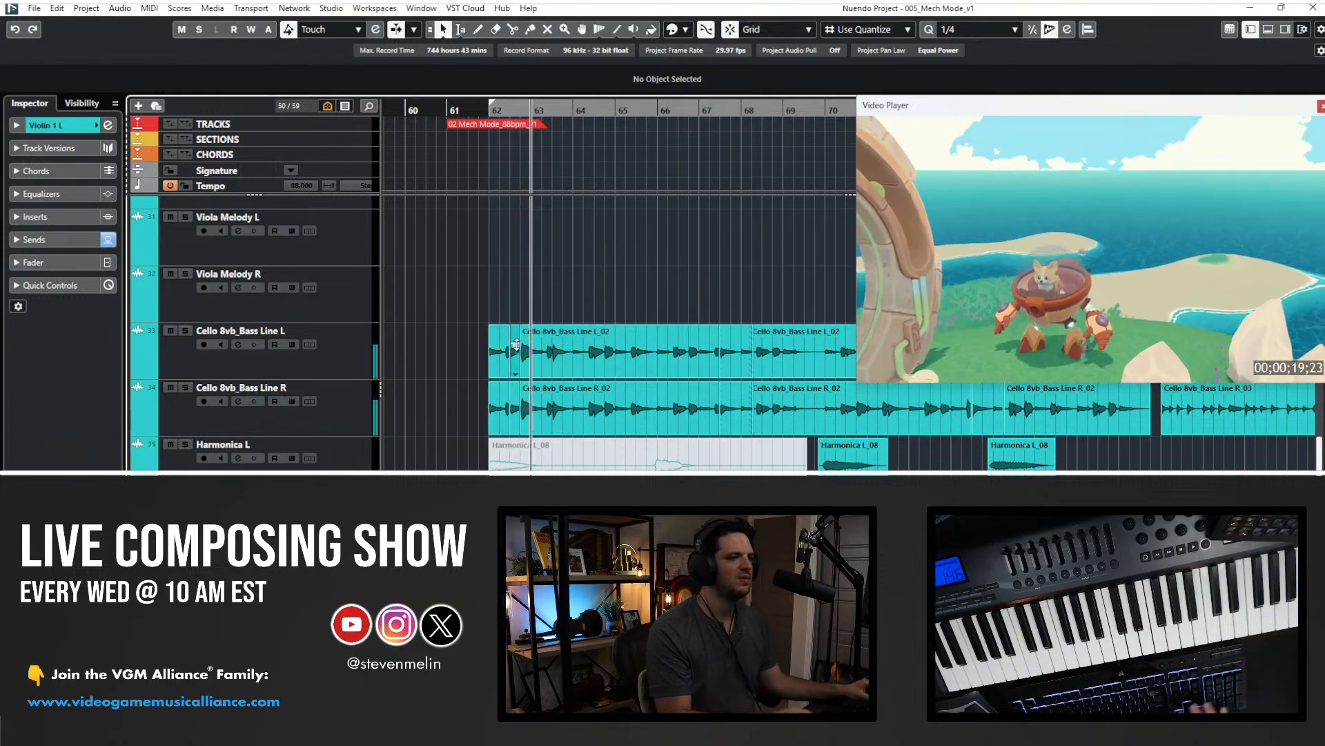
pyautogui.press('h')
pyautogui.press('h')
pyautogui.press('h')
pyautogui.press('h')
pyautogui.press('h')
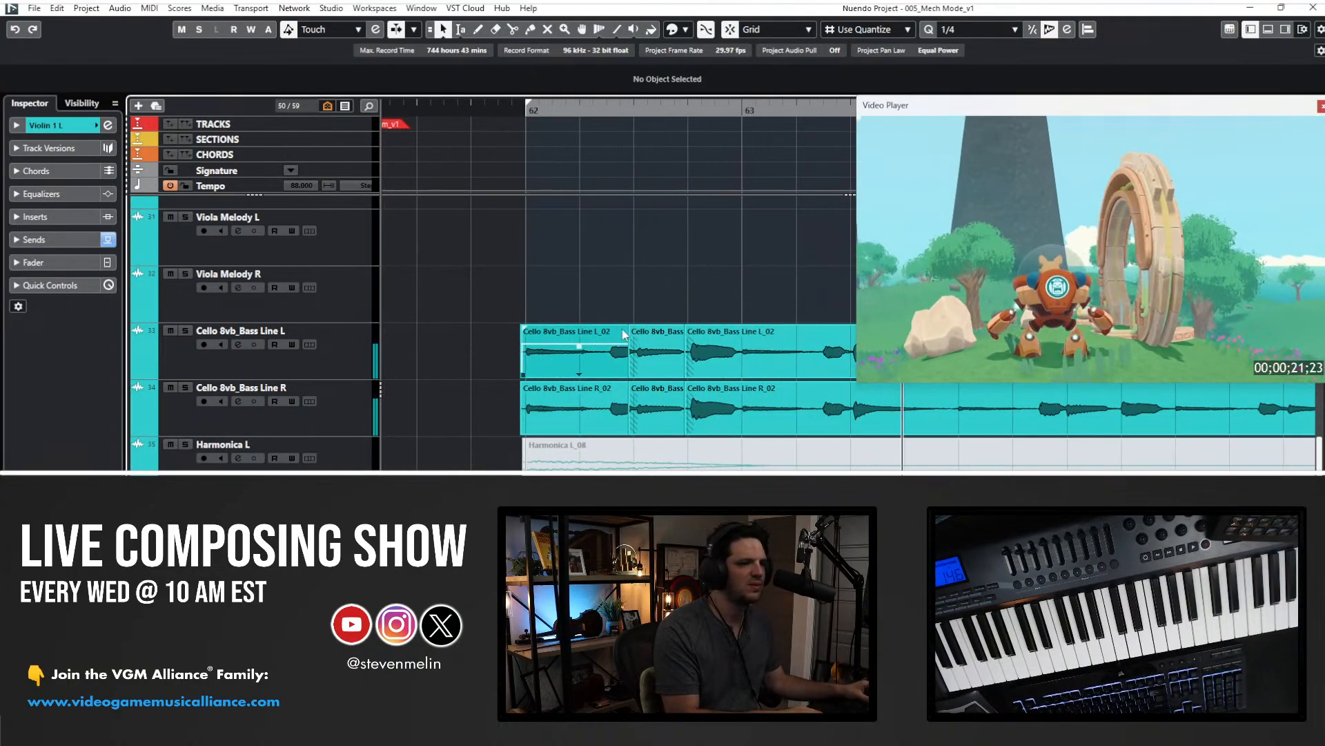
pyautogui.press('2')
pyautogui.doubleClick(690, 406)
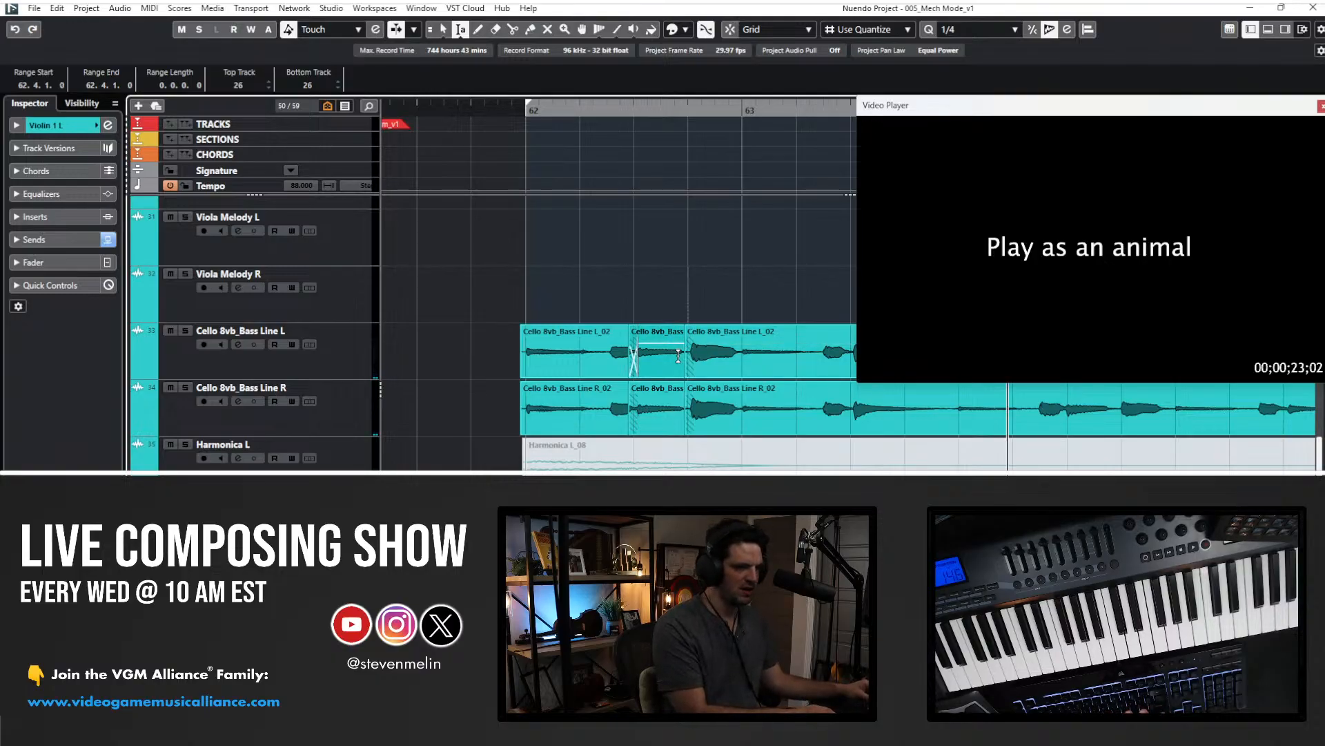
pyautogui.press('x')
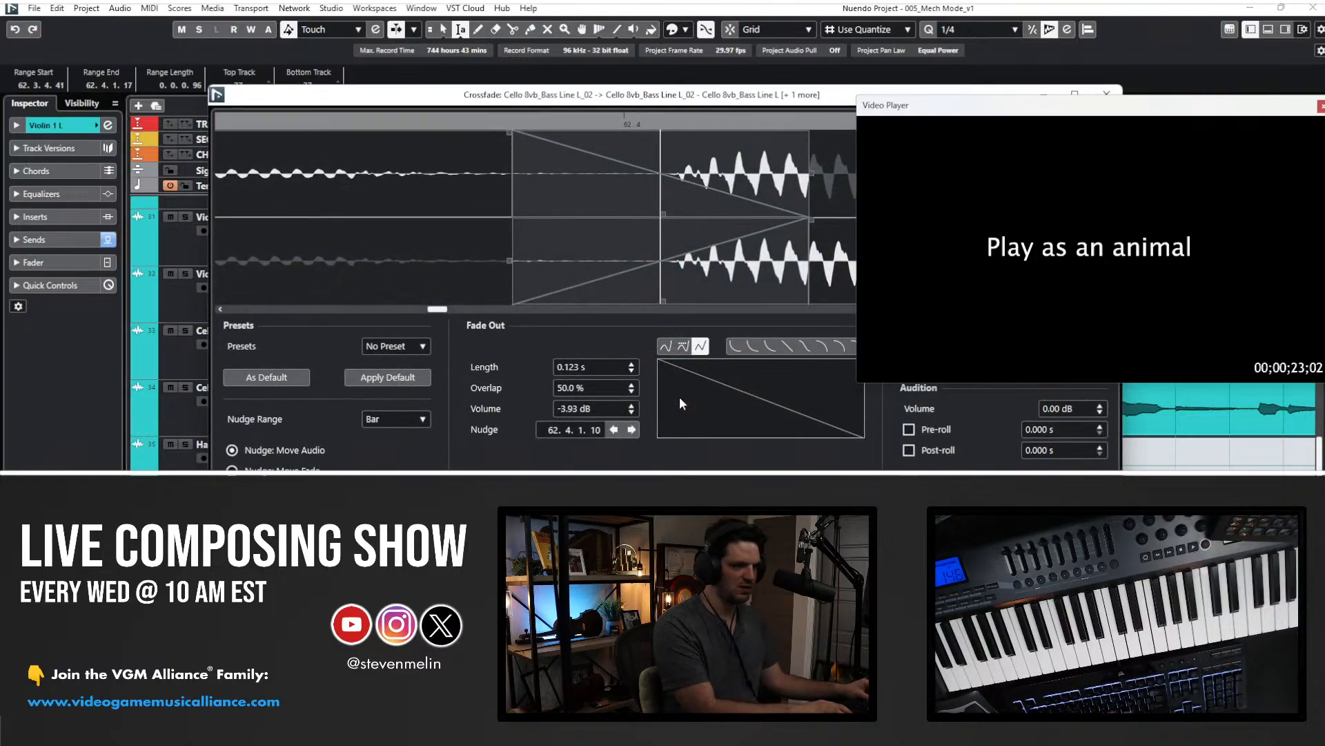
pyautogui.press('Escape')
# - Delete the short opening pieces on both cello bass line tracks and extend the following clips back to the start of bar 62
pyautogui.press('1')
pyautogui.click(656, 400)
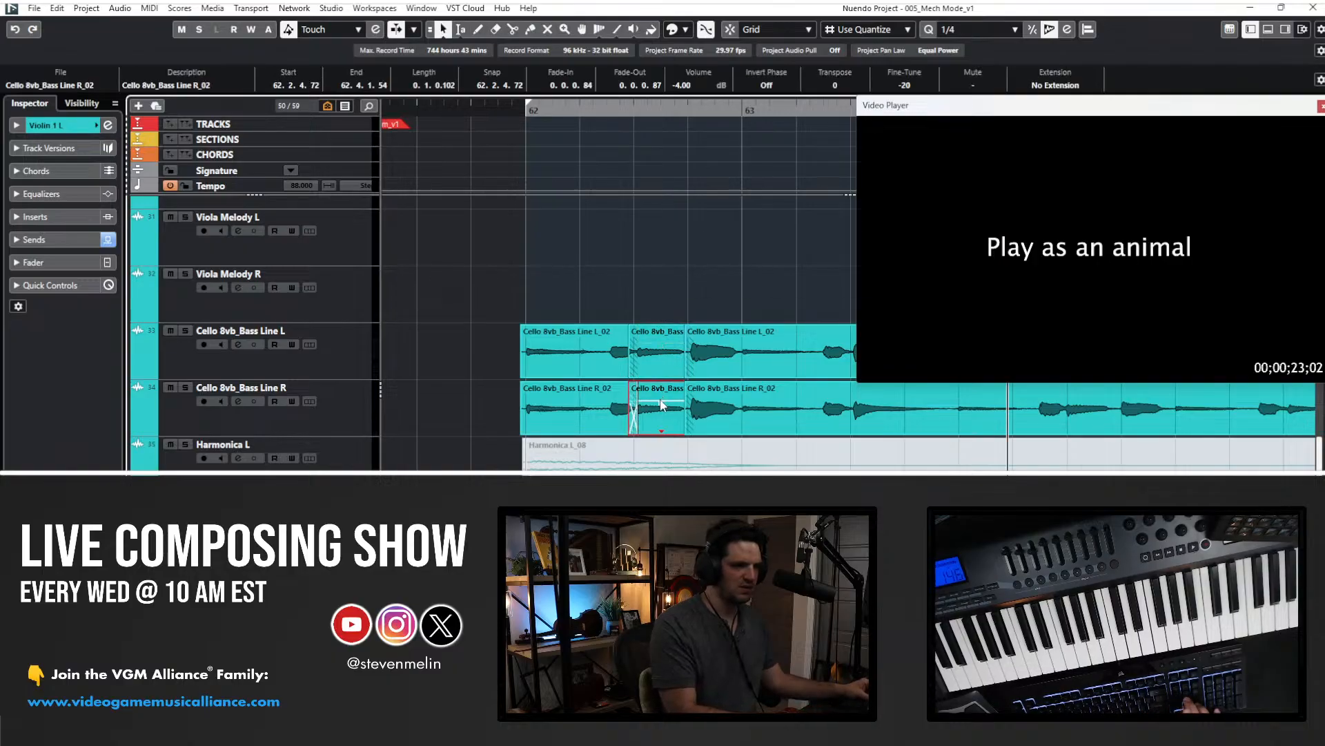
pyautogui.press('Delete')
pyautogui.click(653, 348)
pyautogui.click(606, 420)
pyautogui.press('Delete')
pyautogui.moveTo(687, 369); pyautogui.dragTo(525, 366)
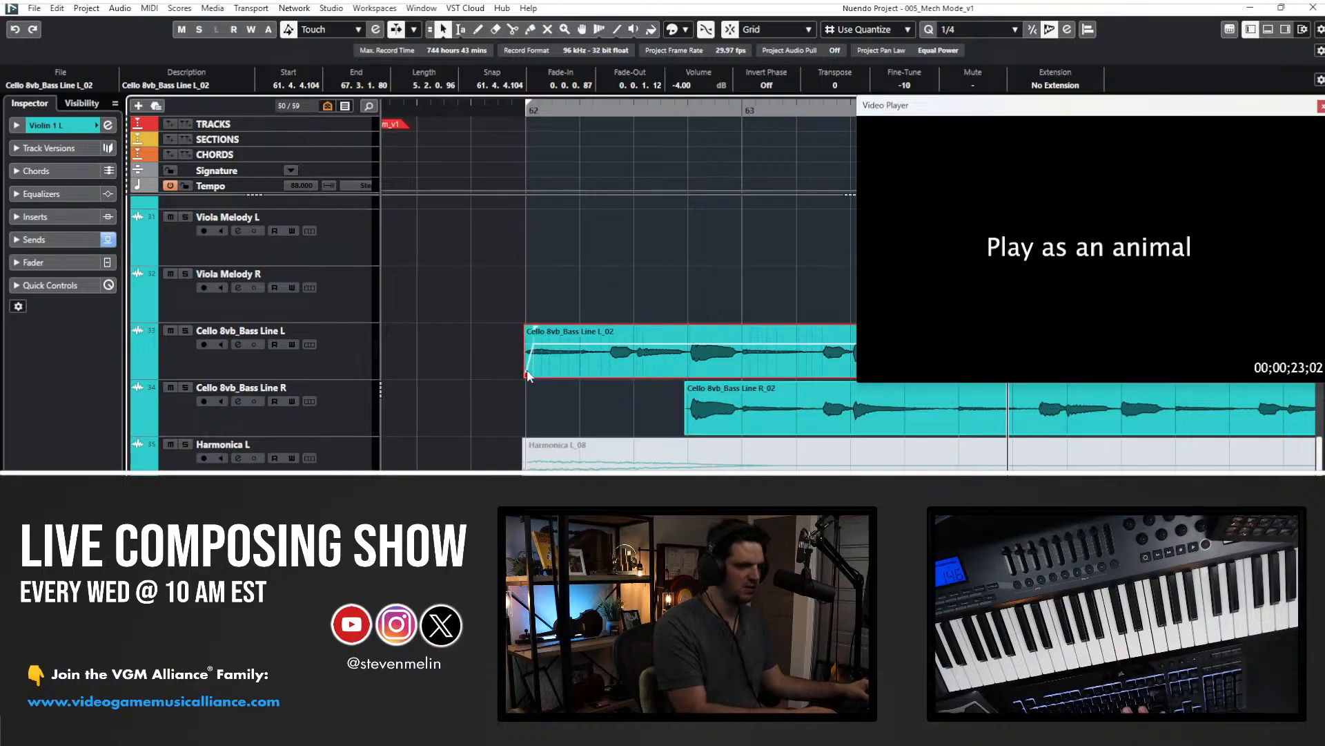
pyautogui.moveTo(686, 431); pyautogui.dragTo(527, 429)
# - Start both opening cello bass line clips at 62.1.1.0 with a 0.0.0.12 fade-in, and replay the opening
pyautogui.press('space')
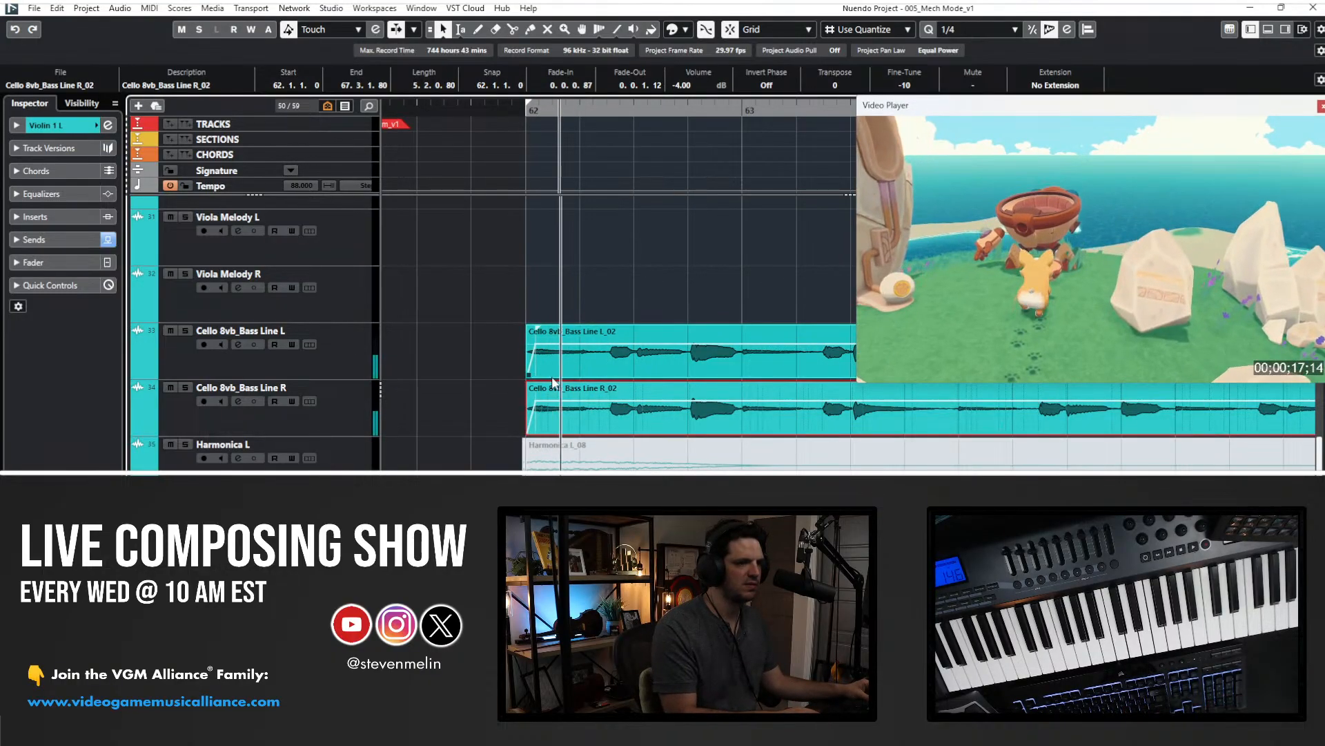
pyautogui.keyDown('shift'); pyautogui.click(555, 360); pyautogui.keyUp('shift')
pyautogui.moveTo(536, 326); pyautogui.dragTo(526, 325)
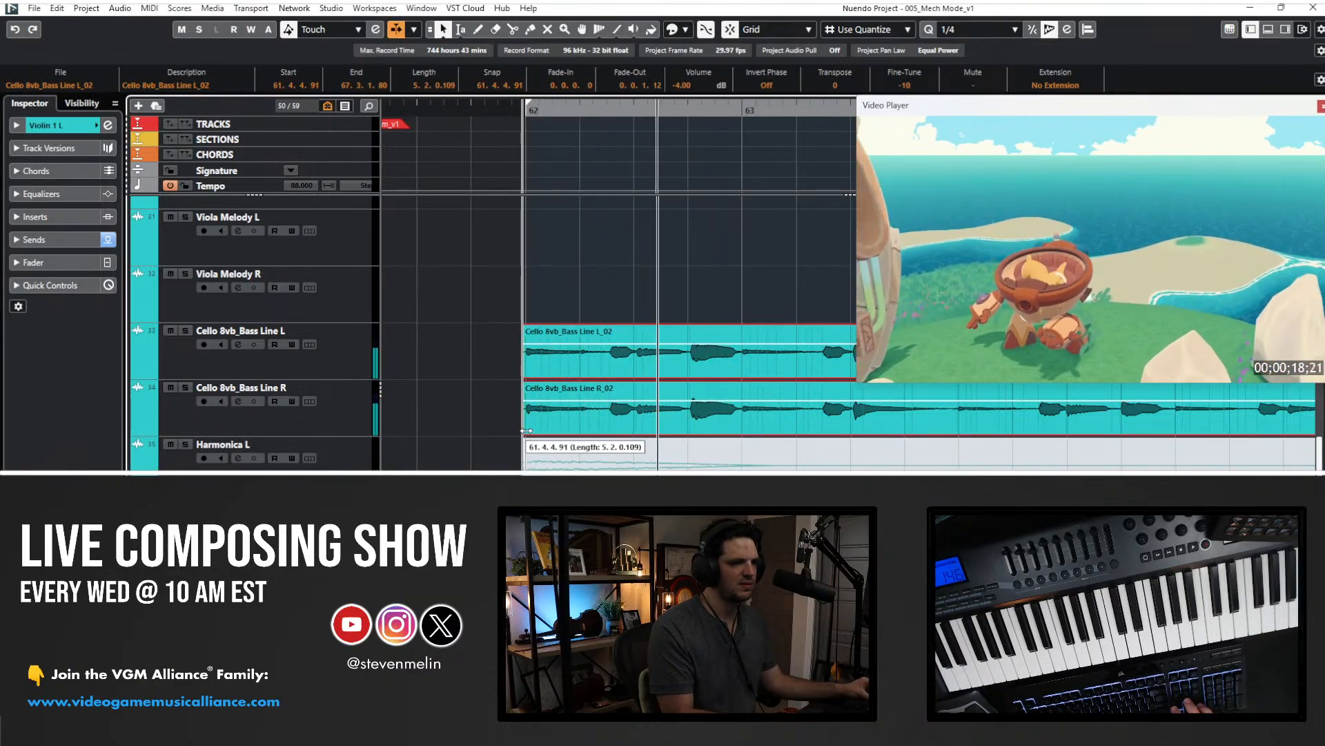
pyautogui.moveTo(529, 325); pyautogui.dragTo(531, 327)
pyautogui.press('space')
pyautogui.press('space')
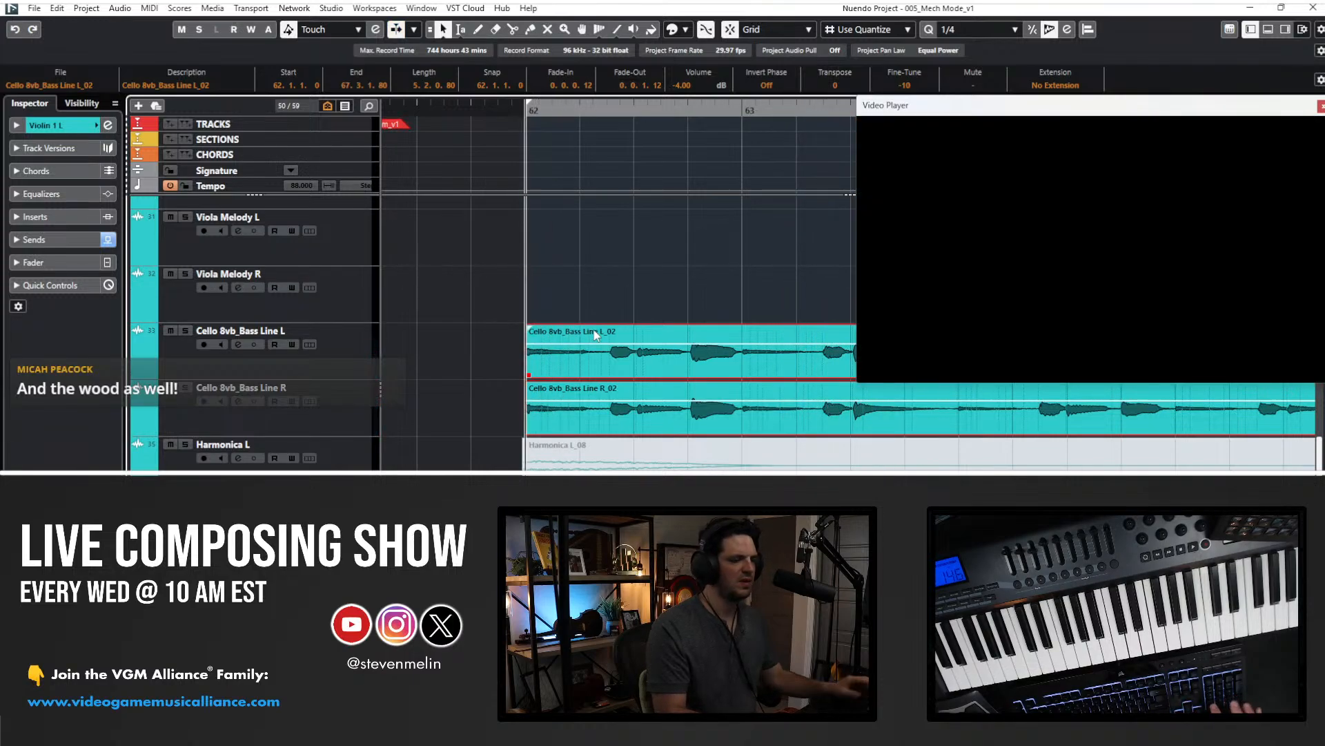
# - Review the arrangement's tracks around bar 62 during playback, and stop the cue
pyautogui.press('g')
pyautogui.press('g')
pyautogui.press('g')
pyautogui.press('g')
pyautogui.hotkey('shift', 'g')
pyautogui.hotkey('shift', 'g')
pyautogui.hotkey('shift', 'g')
pyautogui.hotkey('shift', 'g')
pyautogui.hotkey('shift', 'g')
pyautogui.hotkey('shift', 'g')
pyautogui.press('g')
pyautogui.press('g')
pyautogui.press('g')
pyautogui.press('g')
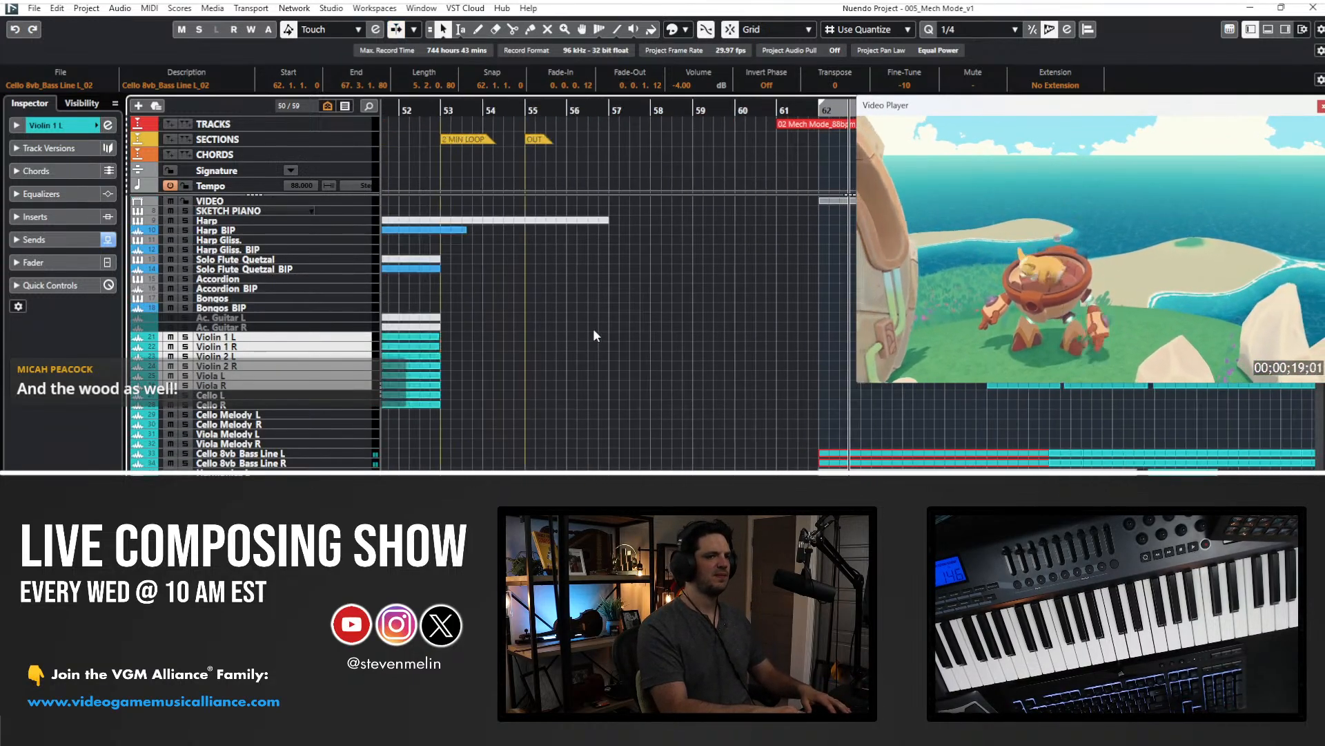
pyautogui.hotkey('shift', 'h')
pyautogui.hotkey('shift', 'h')
pyautogui.hotkey('shift', 'h')
pyautogui.press('h')
pyautogui.press('space')
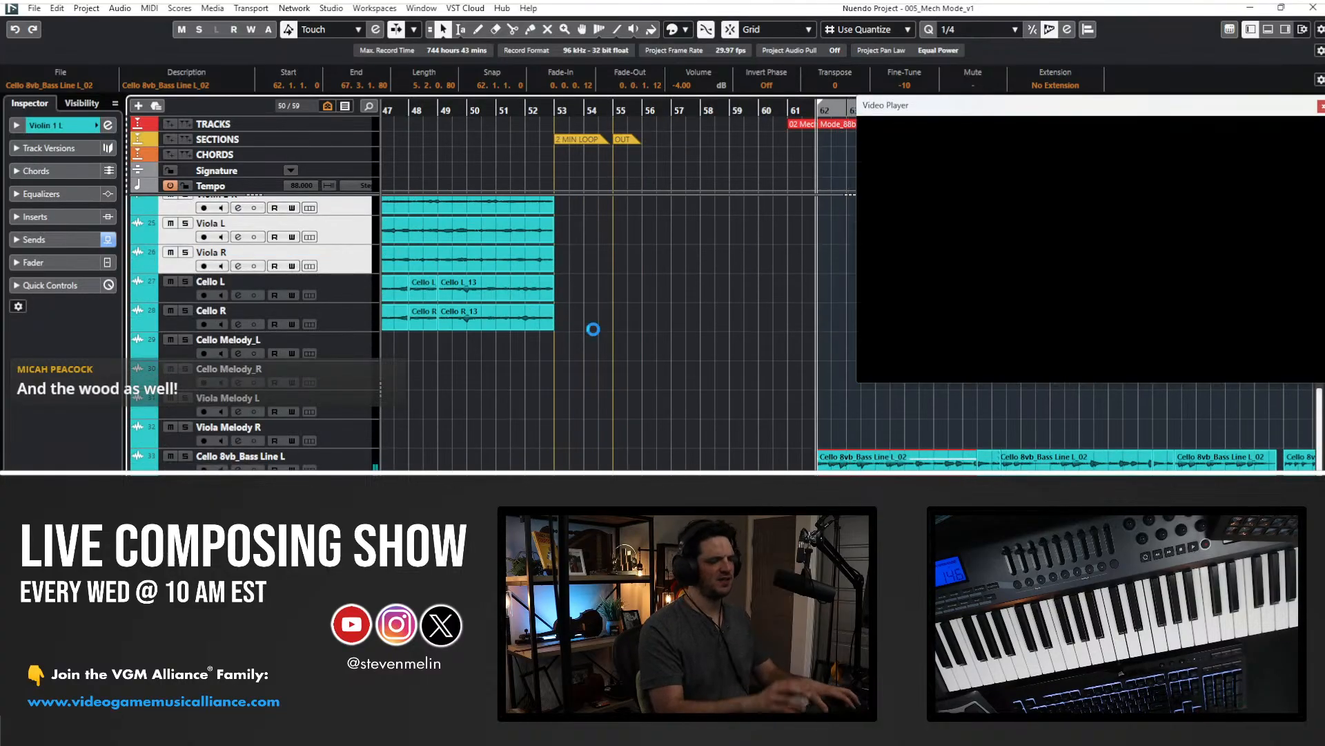
# - Select the Synth Pops track and delete its MIDI clip from the Mech Mode cue
pyautogui.scroll(-5, 635, 400)
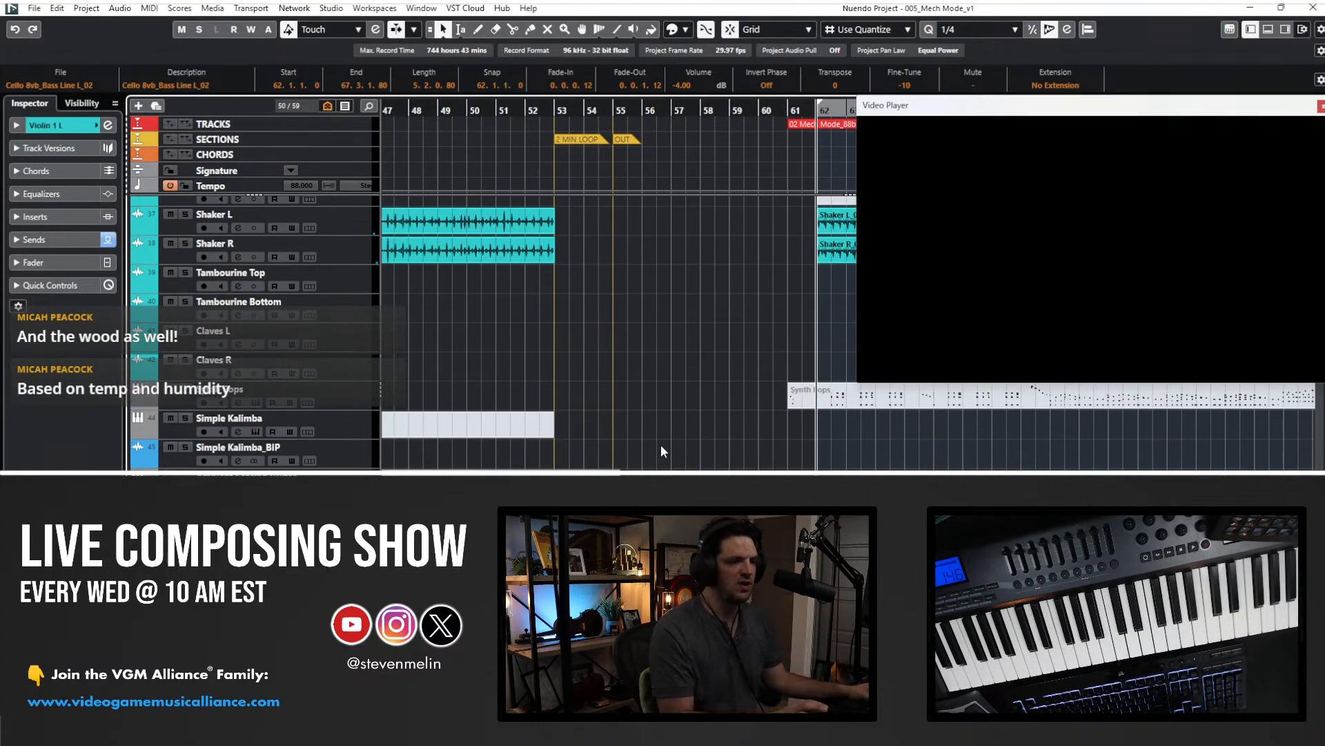
pyautogui.hscroll(3, 660, 445)
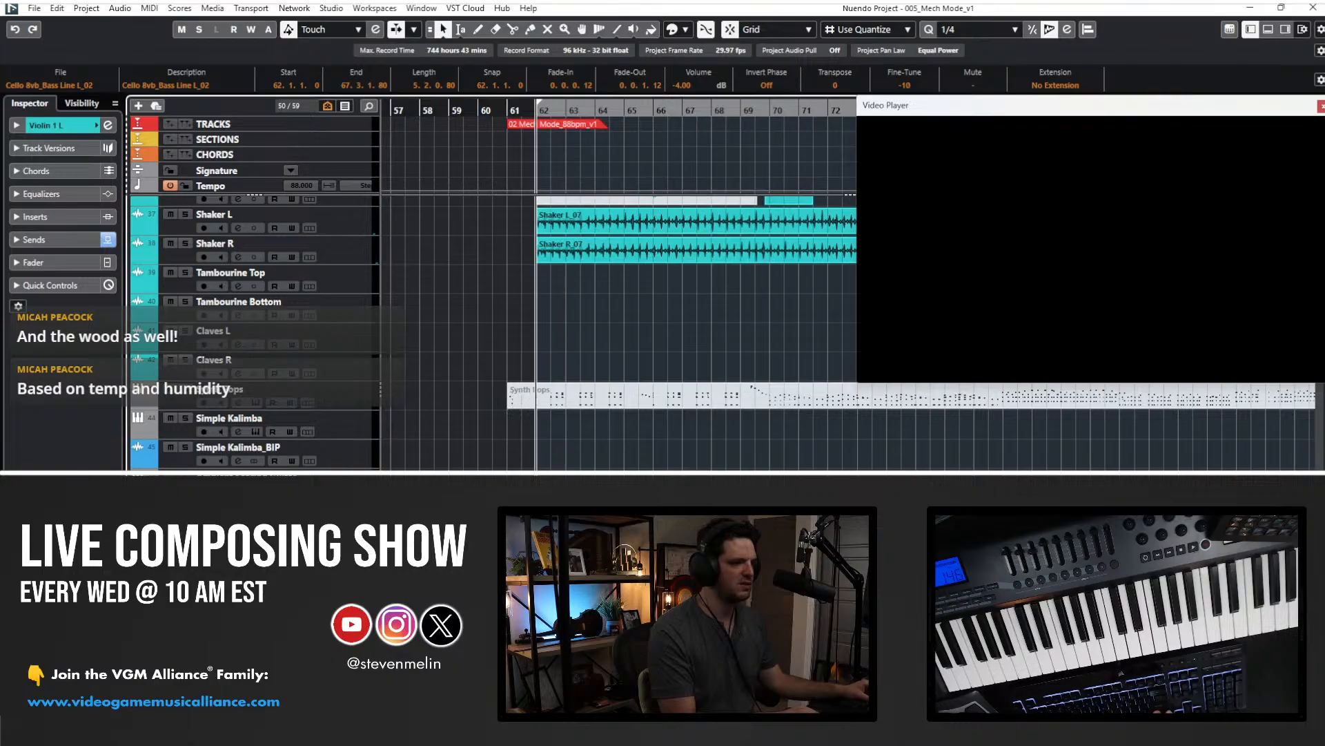
pyautogui.click(241, 476)
pyautogui.click(358, 407)
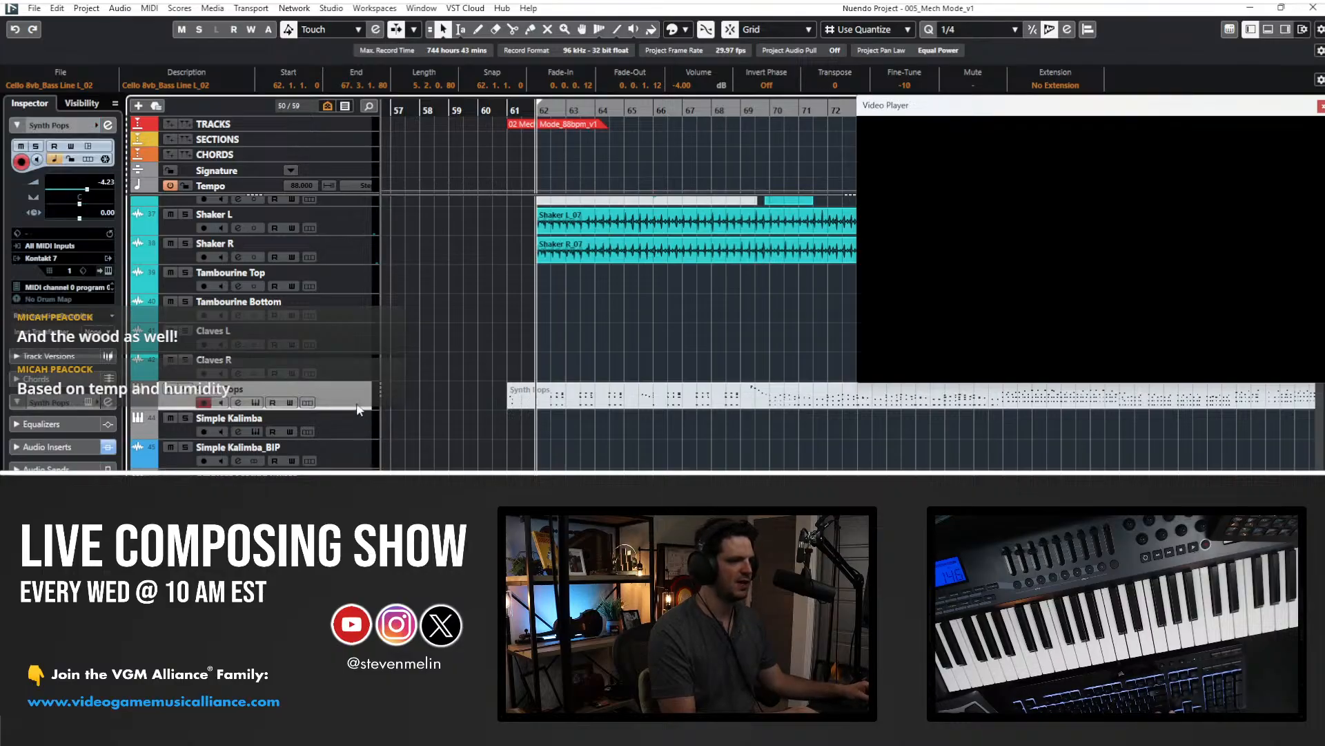
pyautogui.hscroll(3, 578, 409)
pyautogui.click(578, 406)
pyautogui.hscroll(-4, 548, 423)
pyautogui.press('Delete')
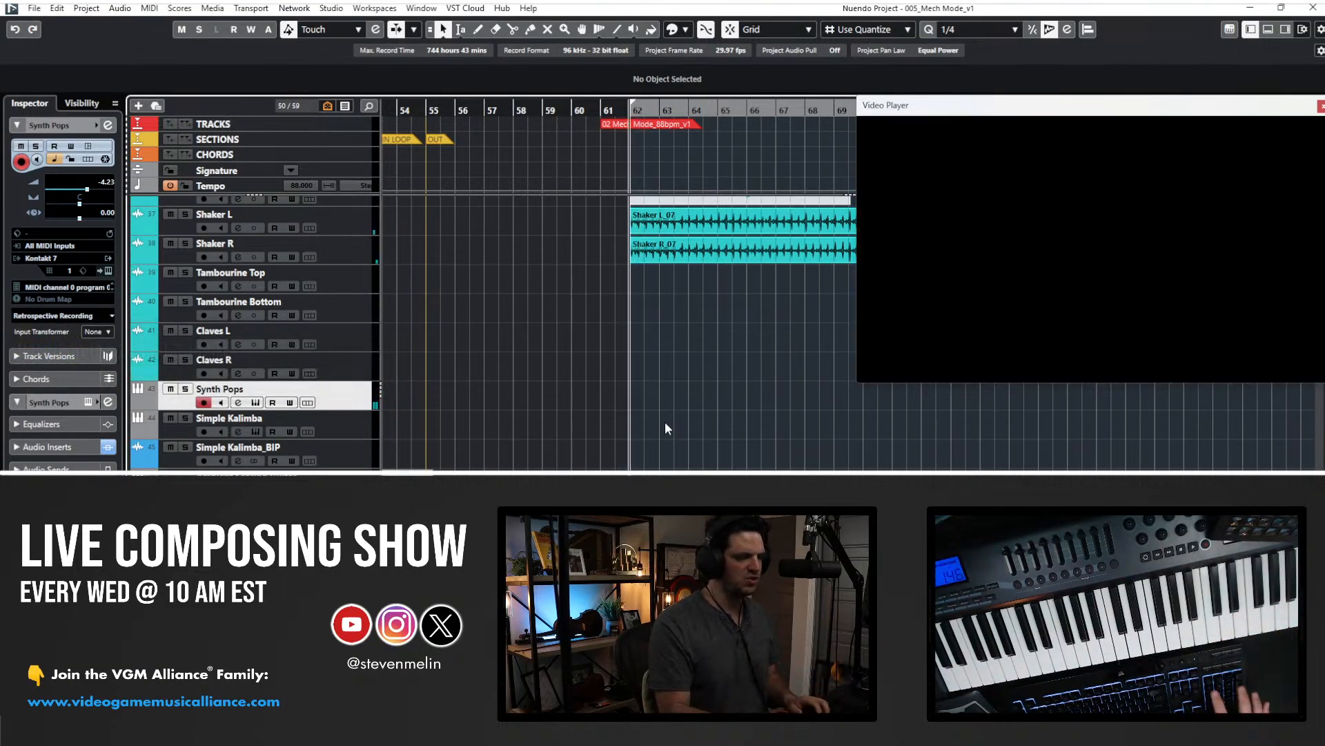
# - Play the cue from bar 62 to try out live Synth Pops parts, and view more of the timeline
pyautogui.press('space')
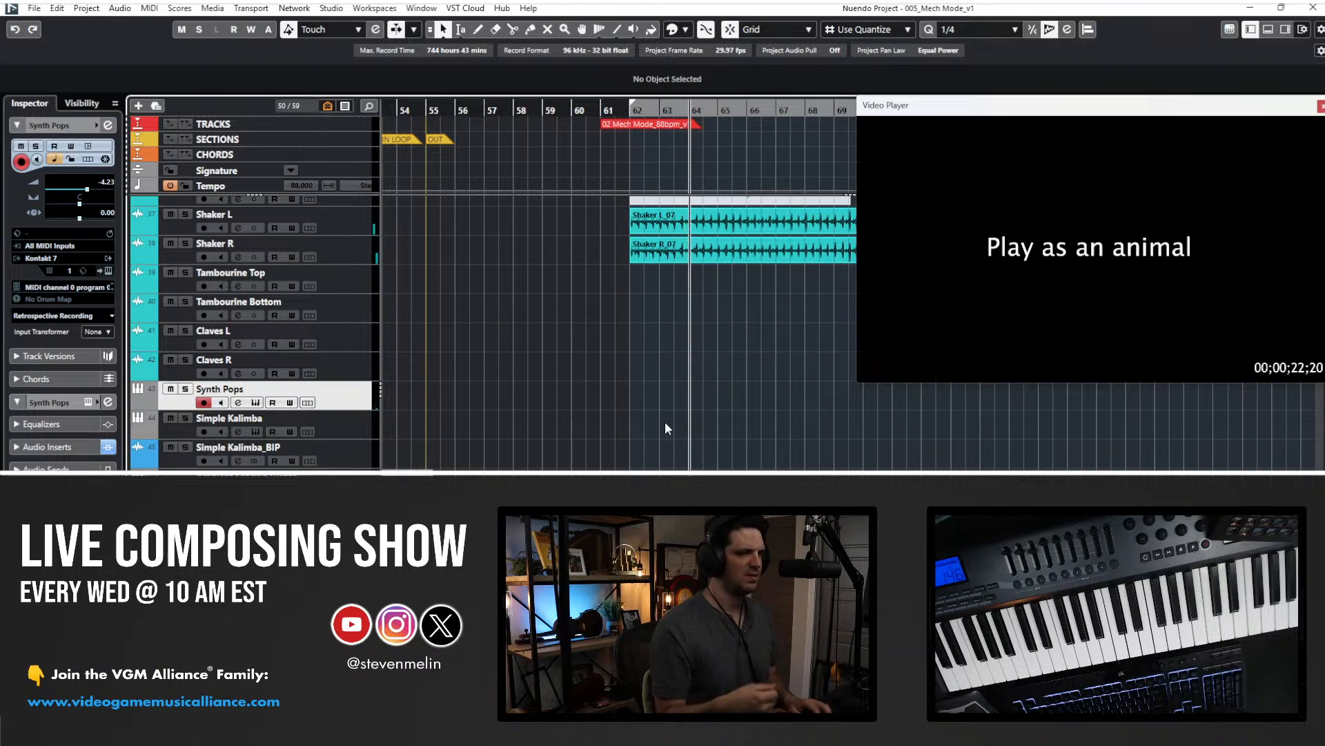
pyautogui.press('space')
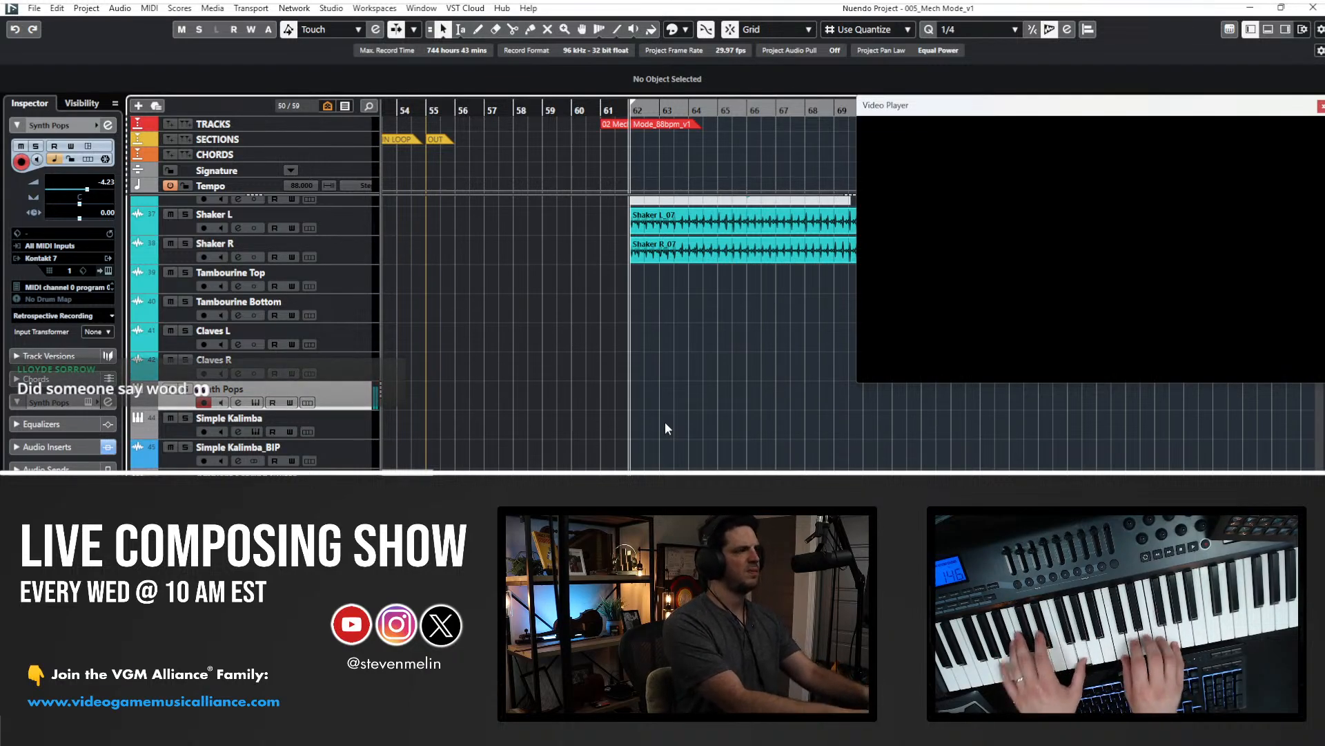
pyautogui.press('space')
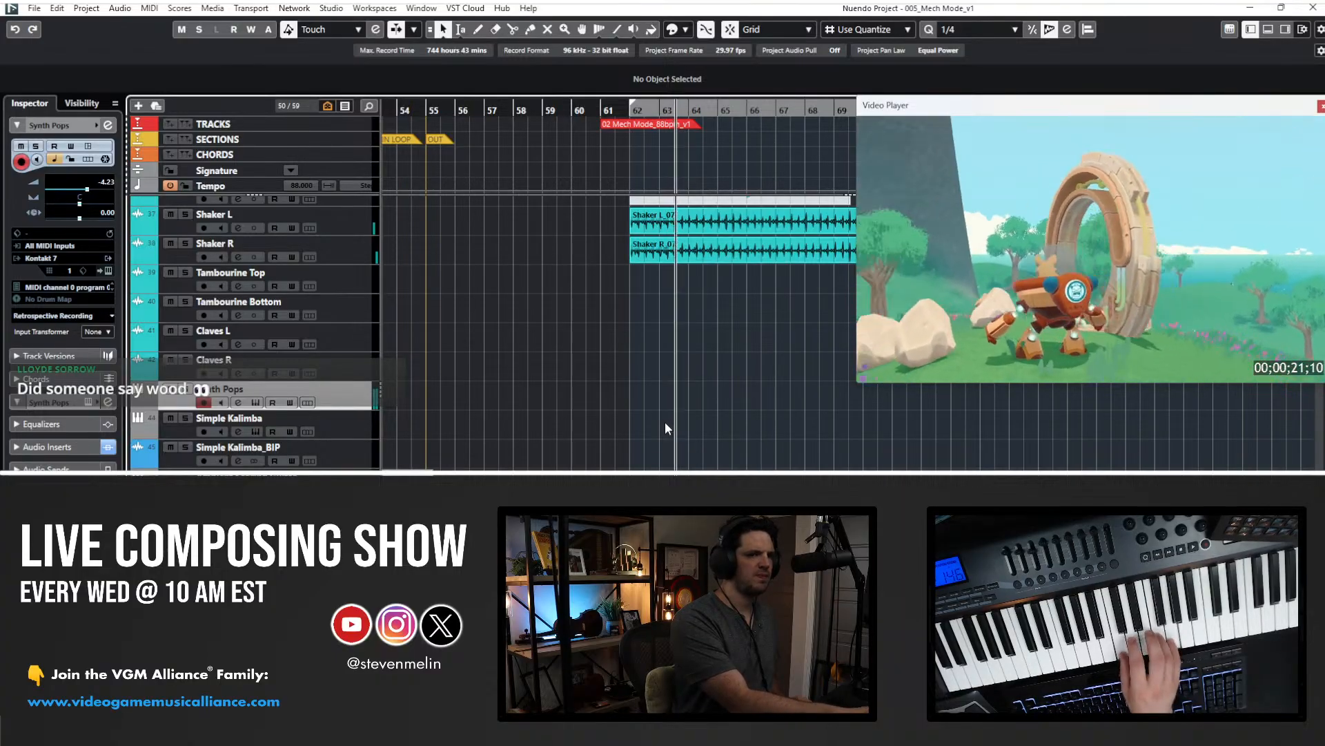
pyautogui.press('g')
pyautogui.press('g')
pyautogui.press('g')
pyautogui.press('g')
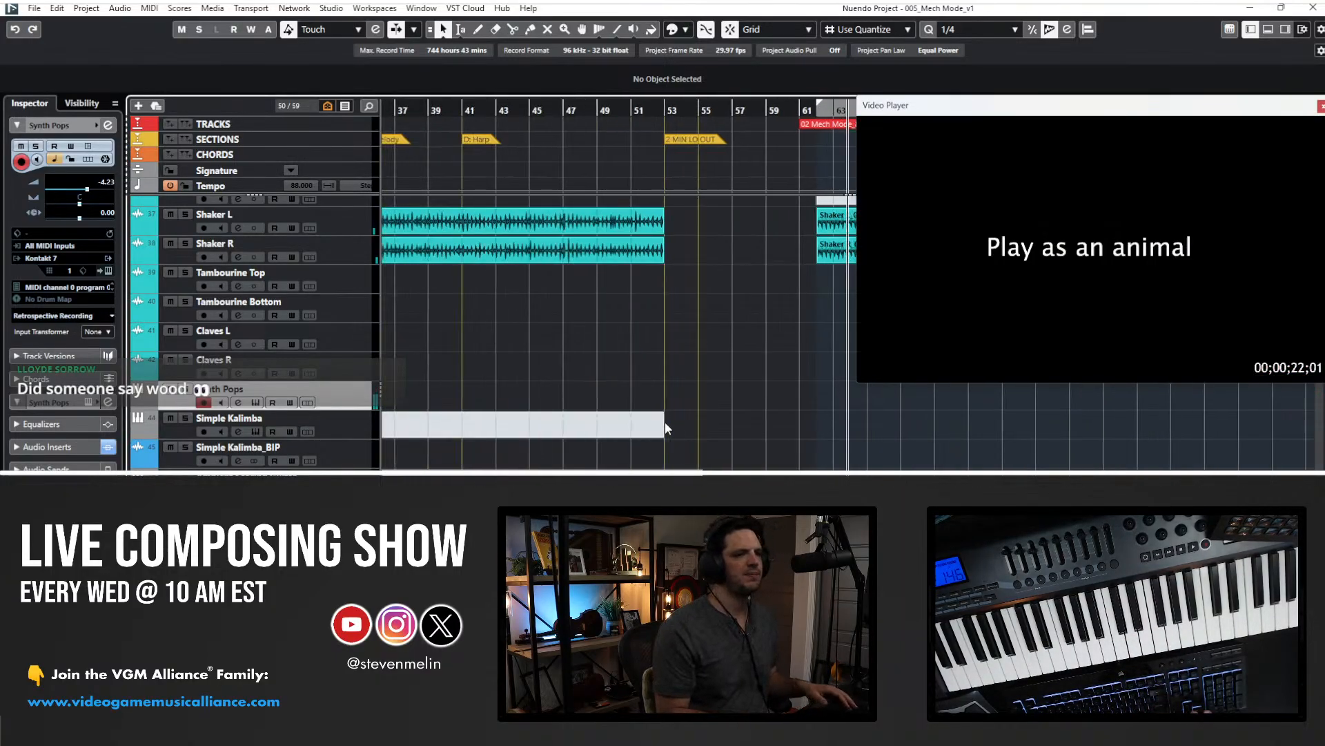
pyautogui.hscroll(3, 766, 442)
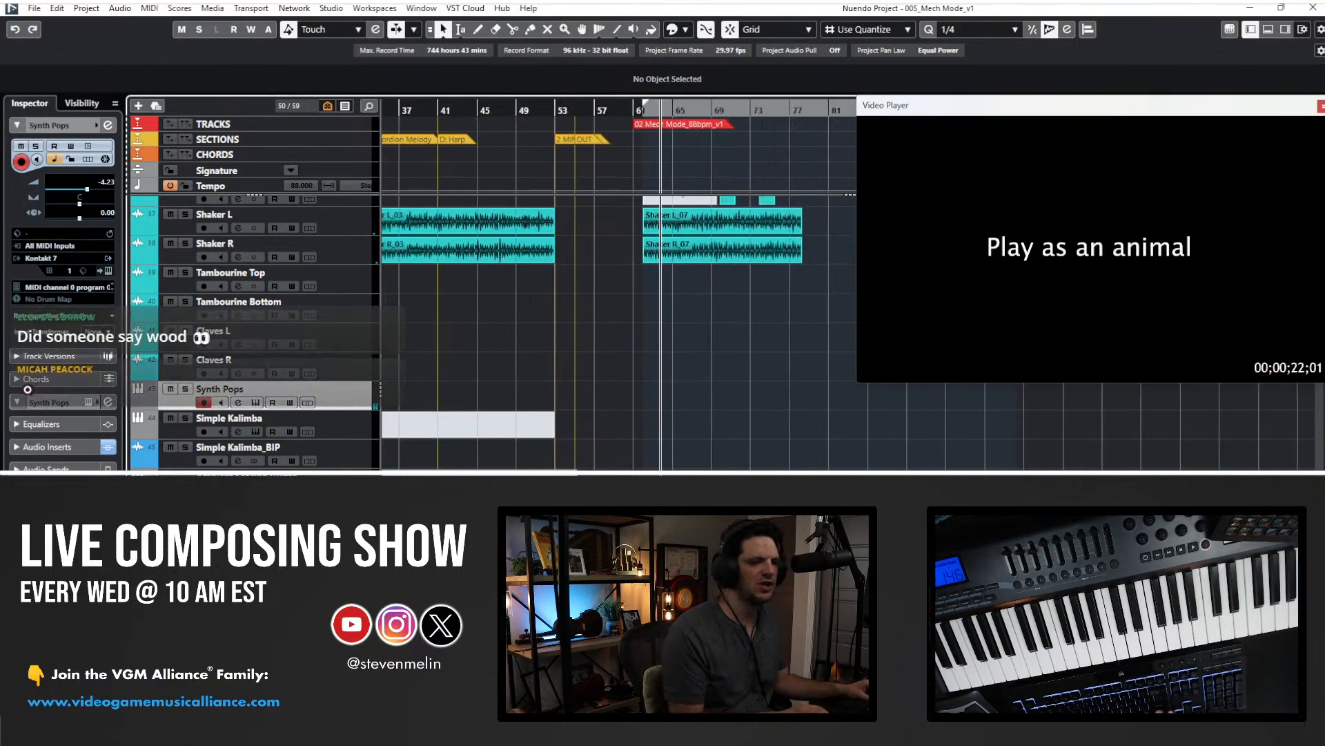
# - Select all of the Mech Mode cue's clips and move them so they start at bar 78, clearing the bars from 62
pyautogui.scroll(3, 765, 441)
pyautogui.scroll(2, 767, 442)
pyautogui.hscroll(1, 766, 442)
pyautogui.moveTo(912, 471); pyautogui.dragTo(598, 99)
pyautogui.moveTo(592, 162); pyautogui.dragTo(566, 231)
pyautogui.press('h')
pyautogui.press('h')
pyautogui.press('h')
pyautogui.press('h')
pyautogui.scroll(-8, 562, 290)
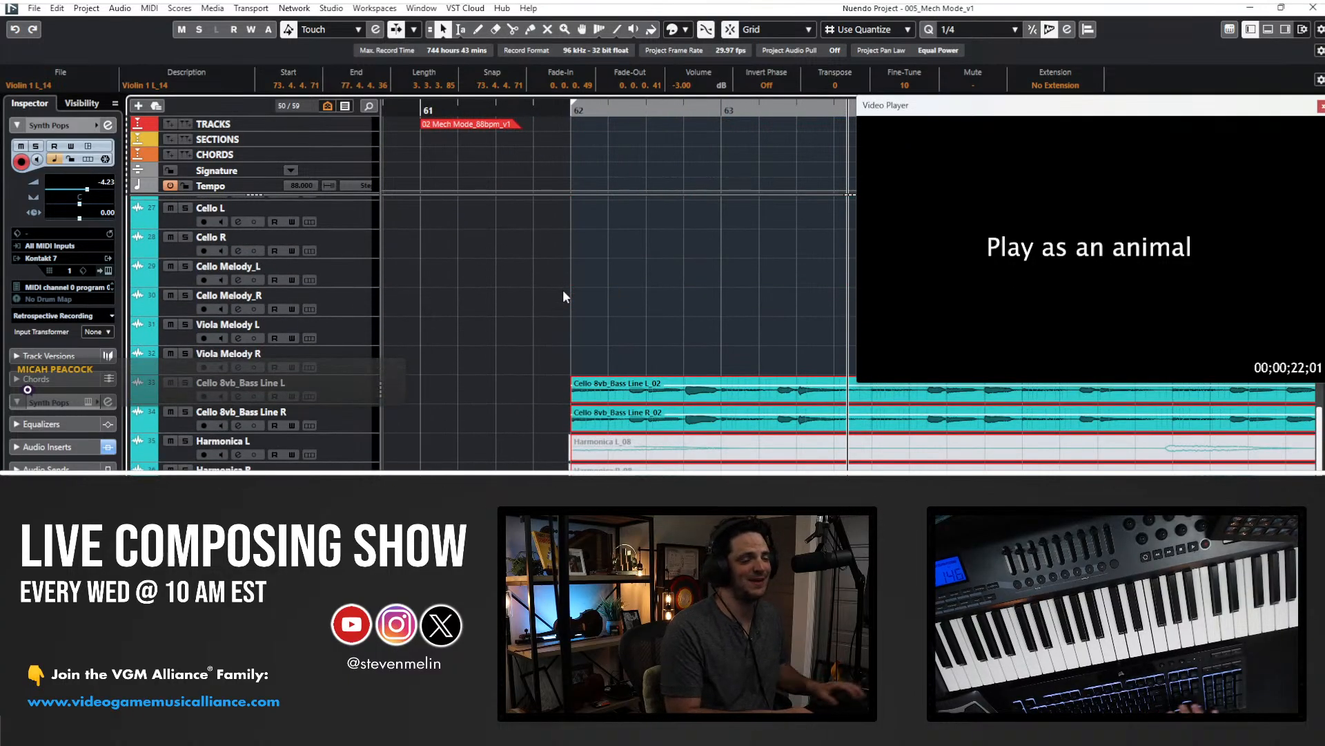
pyautogui.press('g')
pyautogui.press('g')
pyautogui.scroll(5, 598, 279)
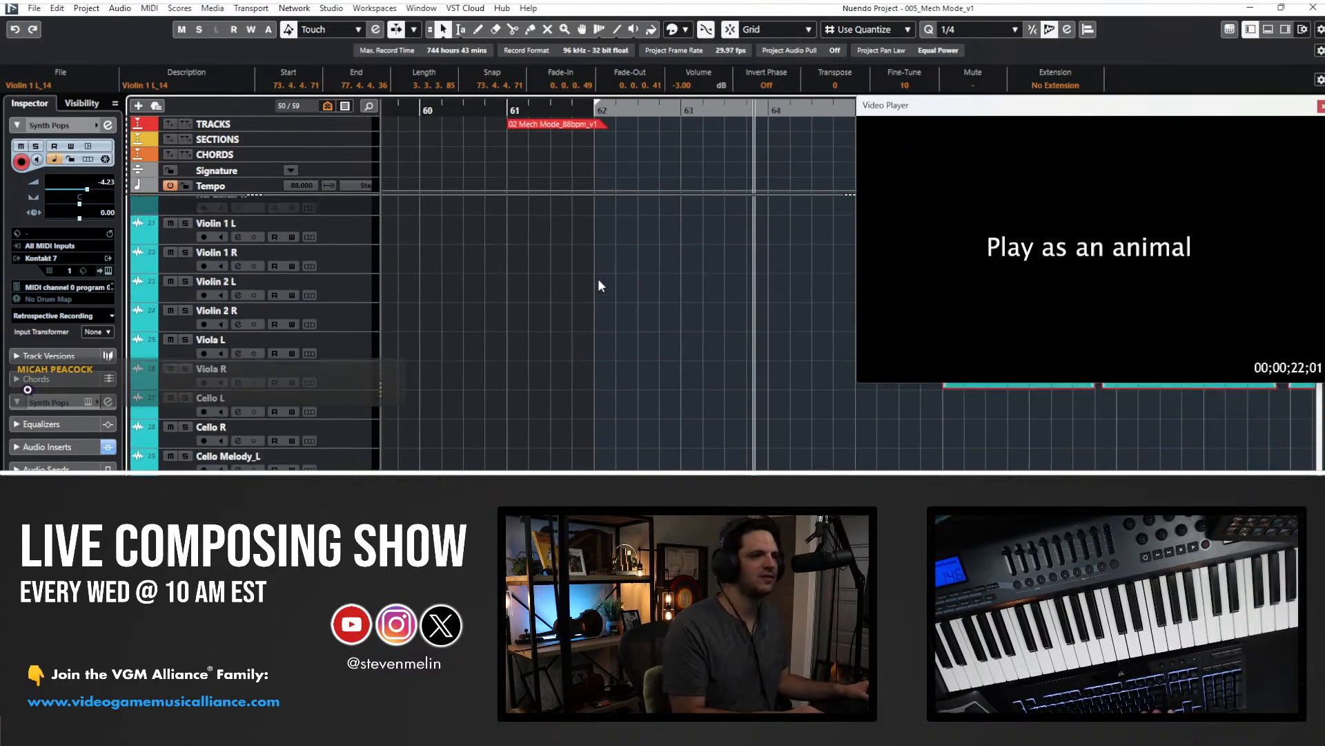
pyautogui.press('KP_1')
pyautogui.click(598, 394)
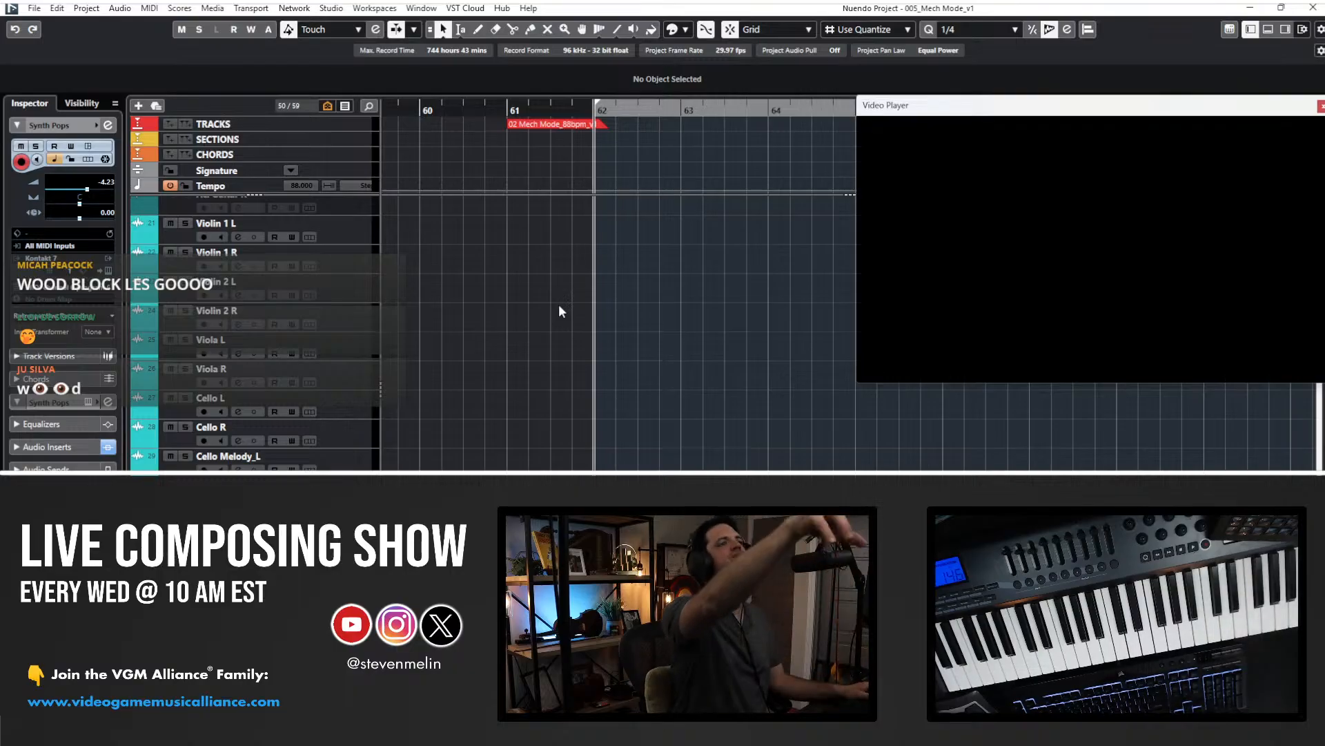
# - Try recording a Synth Pops take from bar 61, and delete the recorded clip
pyautogui.scroll(-5, 558, 304)
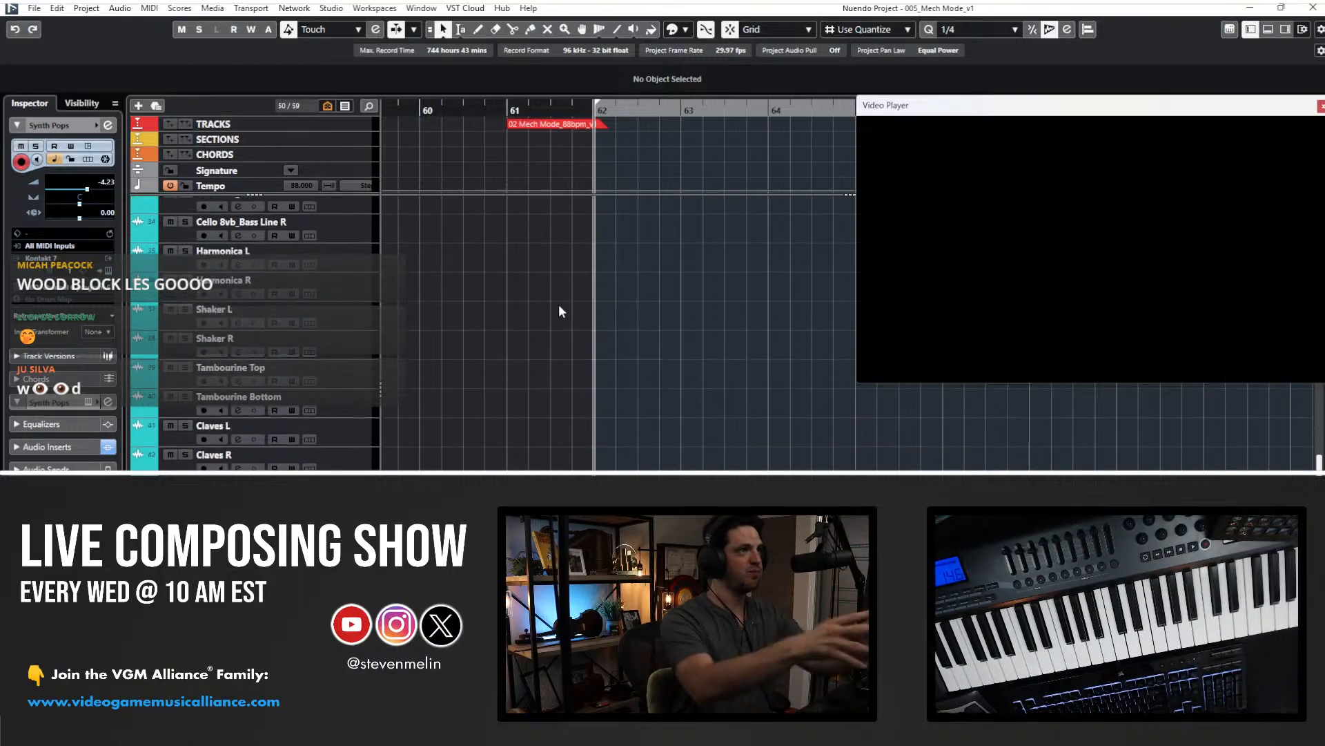
pyautogui.scroll(3, 604, 322)
pyautogui.scroll(-4, 605, 329)
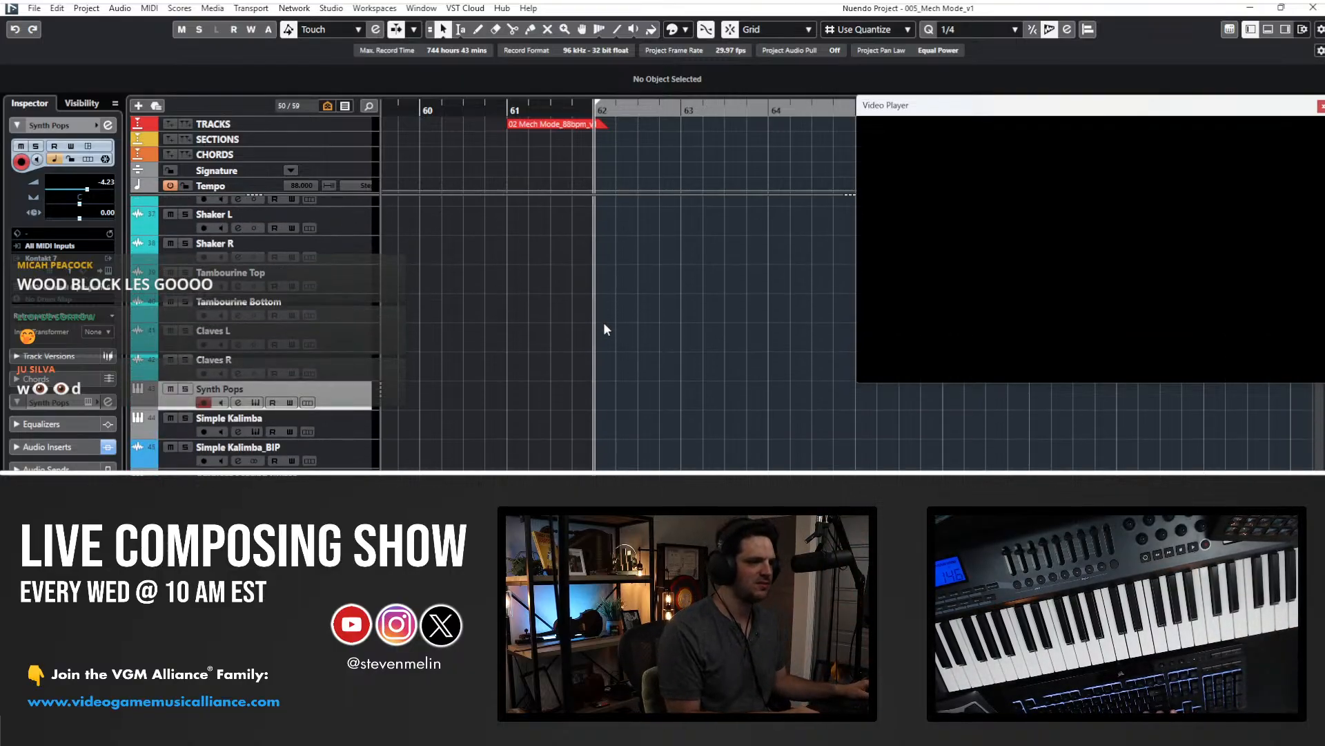
pyautogui.hscroll(-4, 639, 354)
pyautogui.hscroll(4, 639, 354)
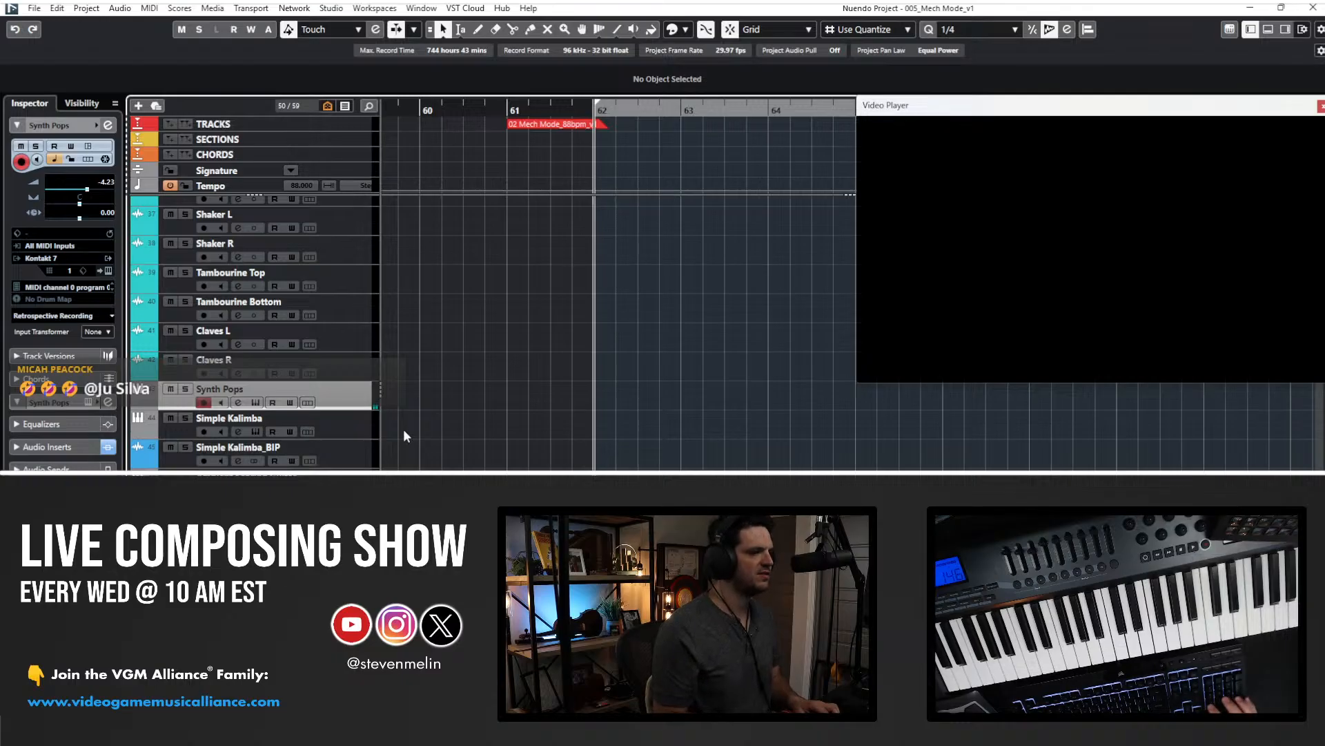
pyautogui.press('space')
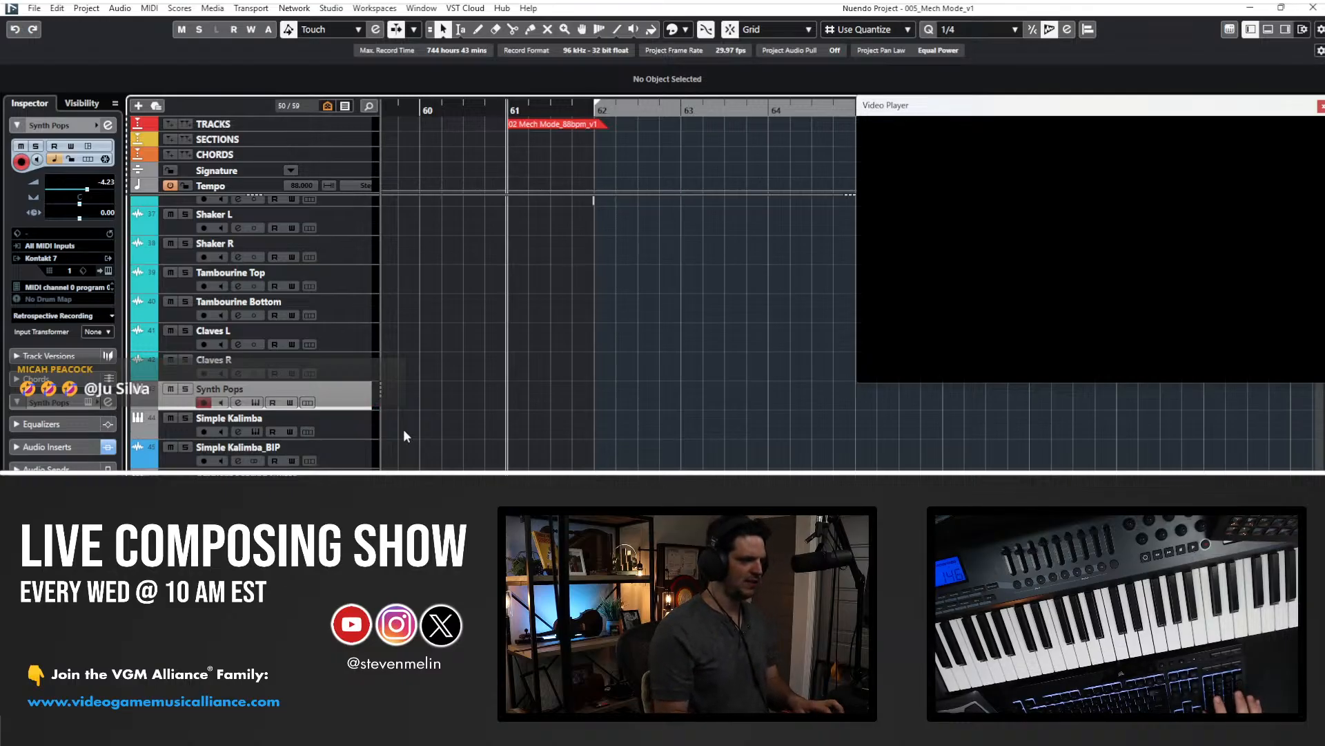
pyautogui.press('KP_Multiply')
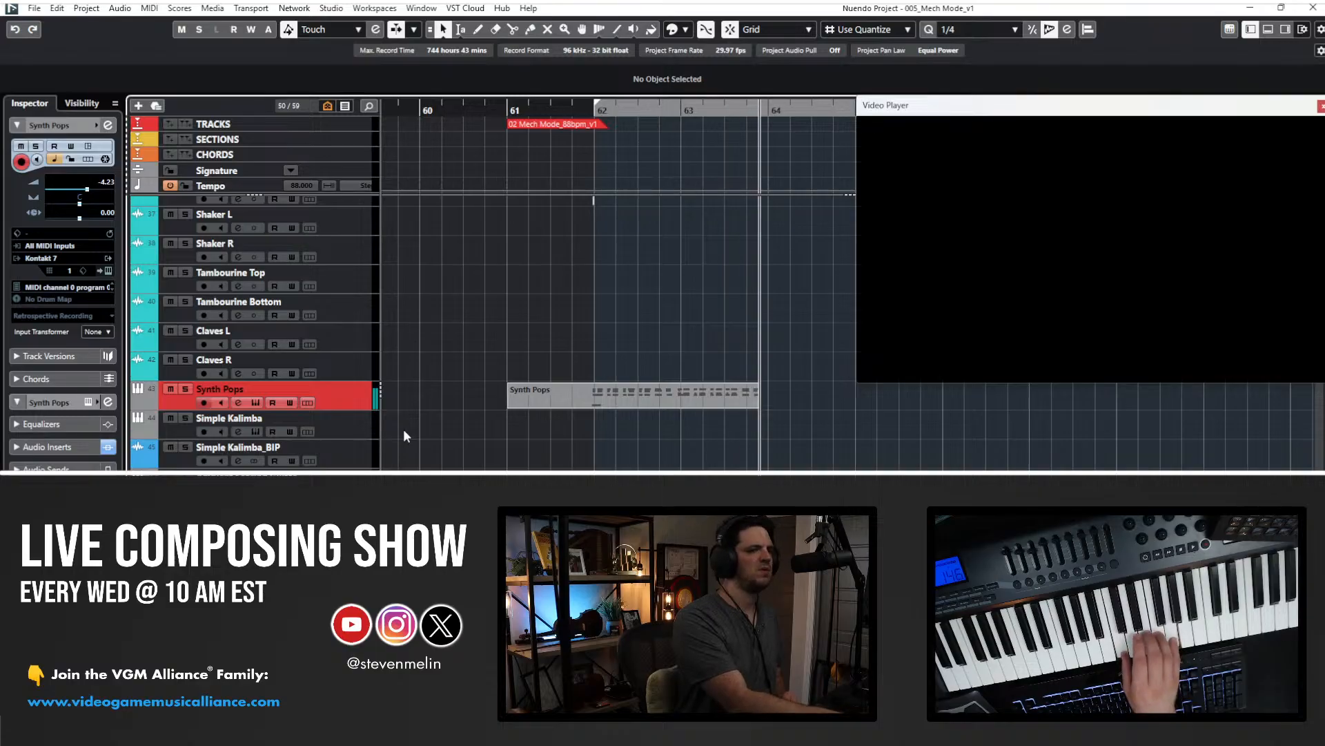
pyautogui.press('space')
pyautogui.press('Delete')
# - Record a new Synth Pops MIDI part from bar 62 to bar 75
pyautogui.press('KP_Subtract')
pyautogui.press('KP_Subtract')
pyautogui.press('KP_Subtract')
pyautogui.press('KP_Subtract')
pyautogui.press('KP_Add')
pyautogui.press('KP_Multiply')
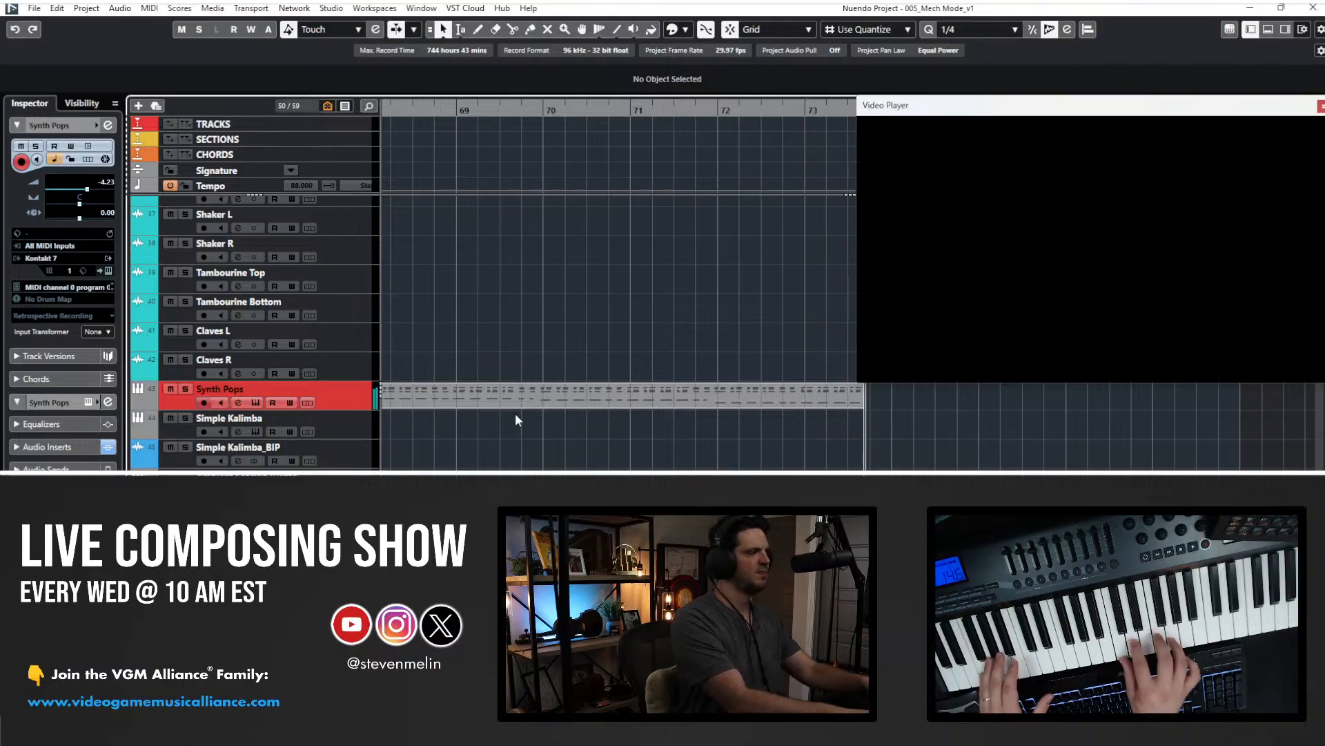
pyautogui.press('space')
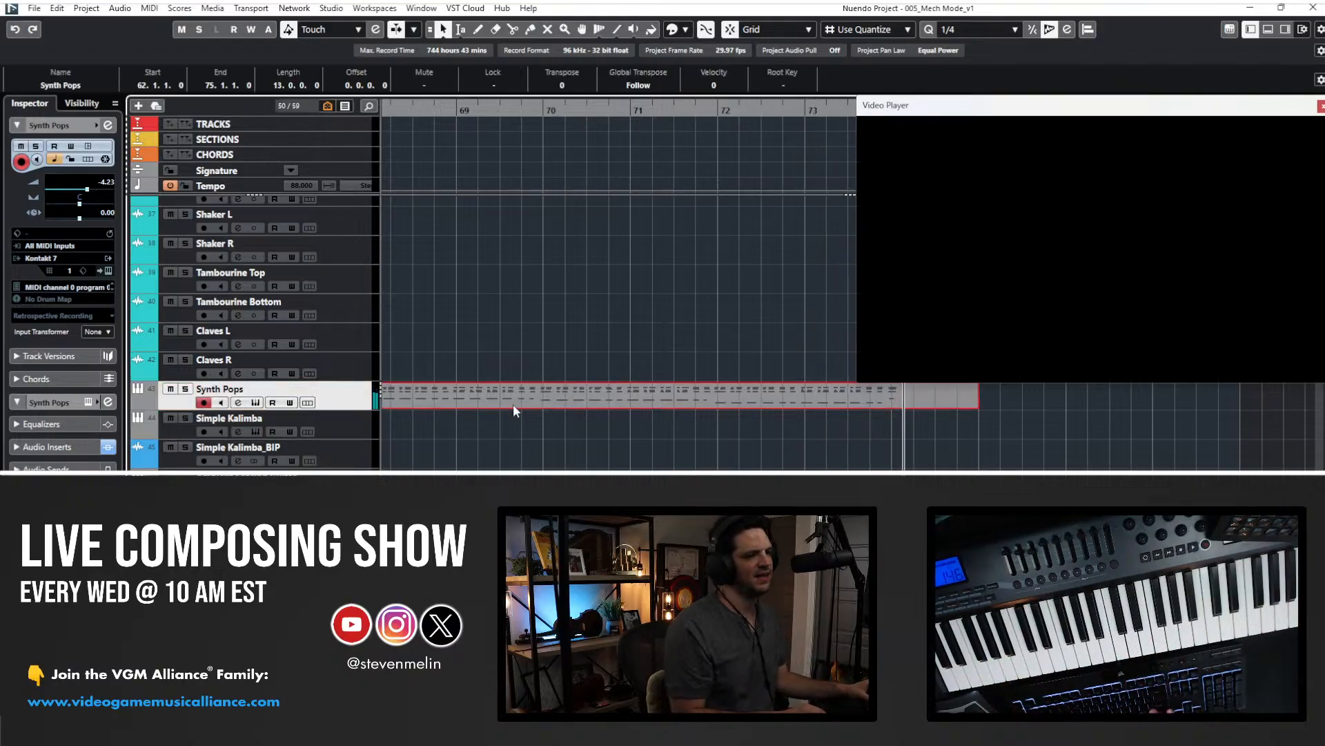
# - Open the new Synth Pops clip, quantize all its notes to a 1/16 grid, and play it back
pyautogui.doubleClick(514, 407)
pyautogui.hotkey('ctrl', 'a')
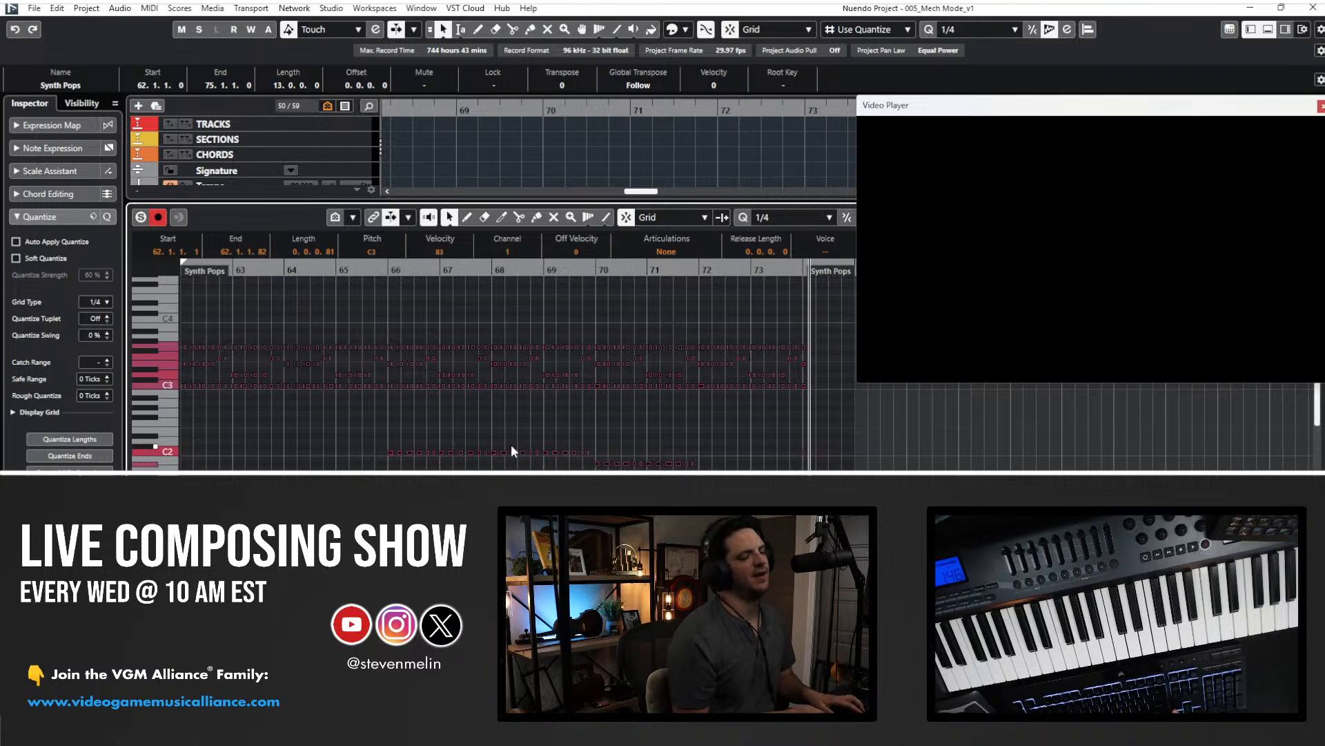
pyautogui.hotkey('alt', '2')
pyautogui.hotkey('alt', '4')
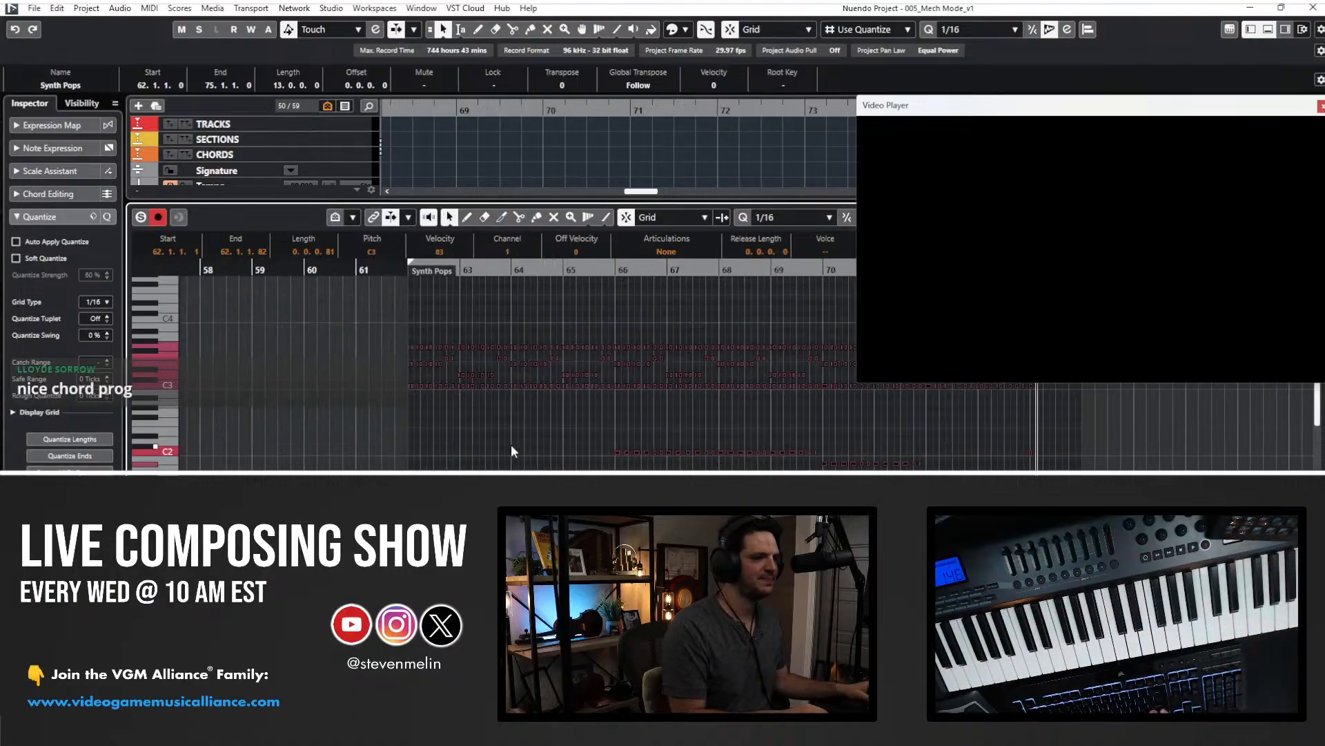
pyautogui.hscroll(-1, 511, 446)
pyautogui.click(511, 445)
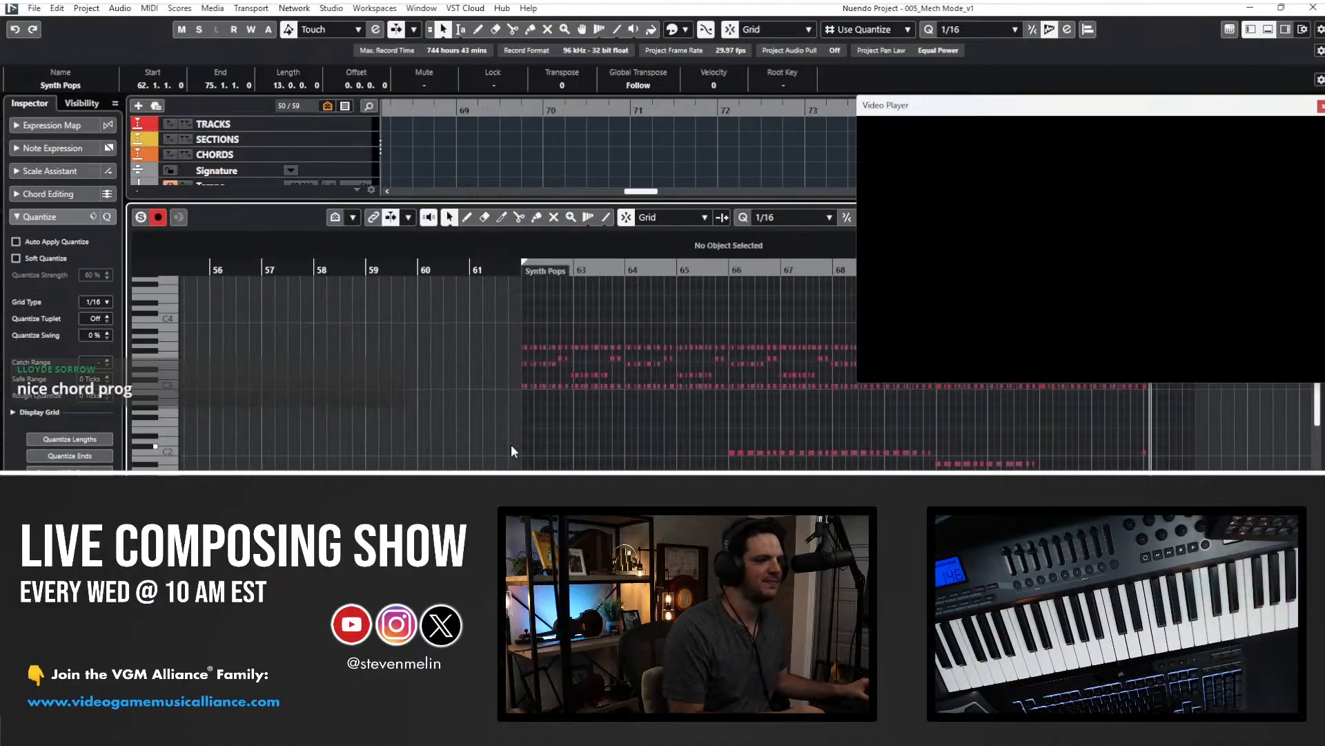
pyautogui.hotkey('ctrl', 'a')
pyautogui.press('h')
pyautogui.press('h')
pyautogui.press('h')
pyautogui.press('h')
pyautogui.hscroll(-5, 512, 447)
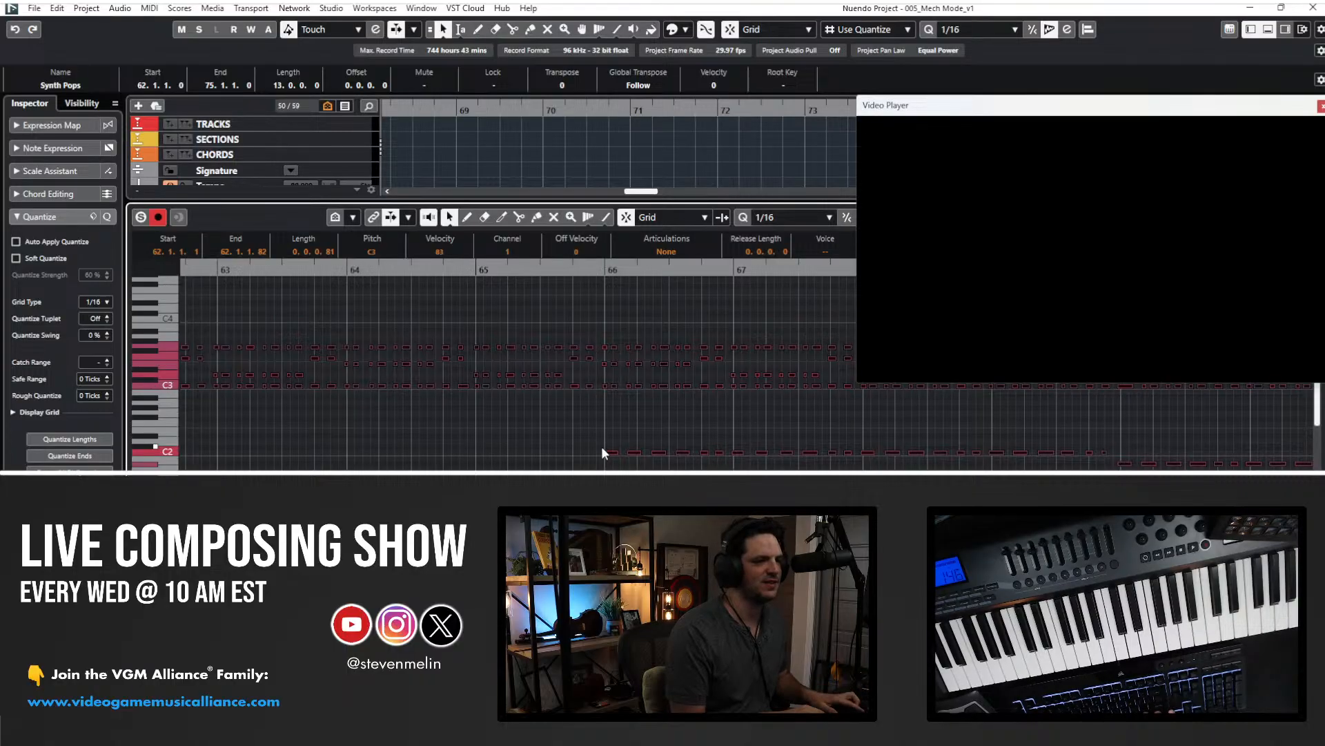
pyautogui.press('space')
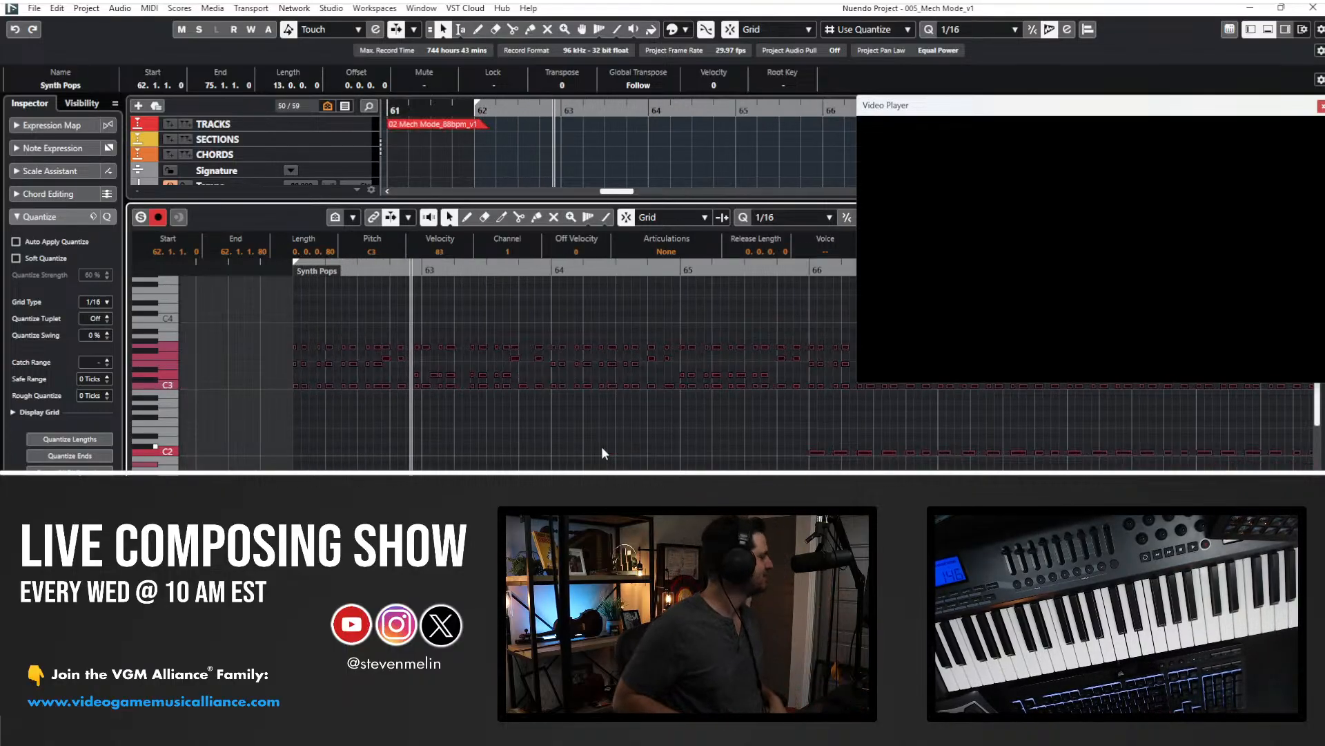
# - Compare the Synth Pops notes without and with the 1/16 quantize, replay from bar 62, and close the note editor
pyautogui.hotkey('ctrl', 'z')
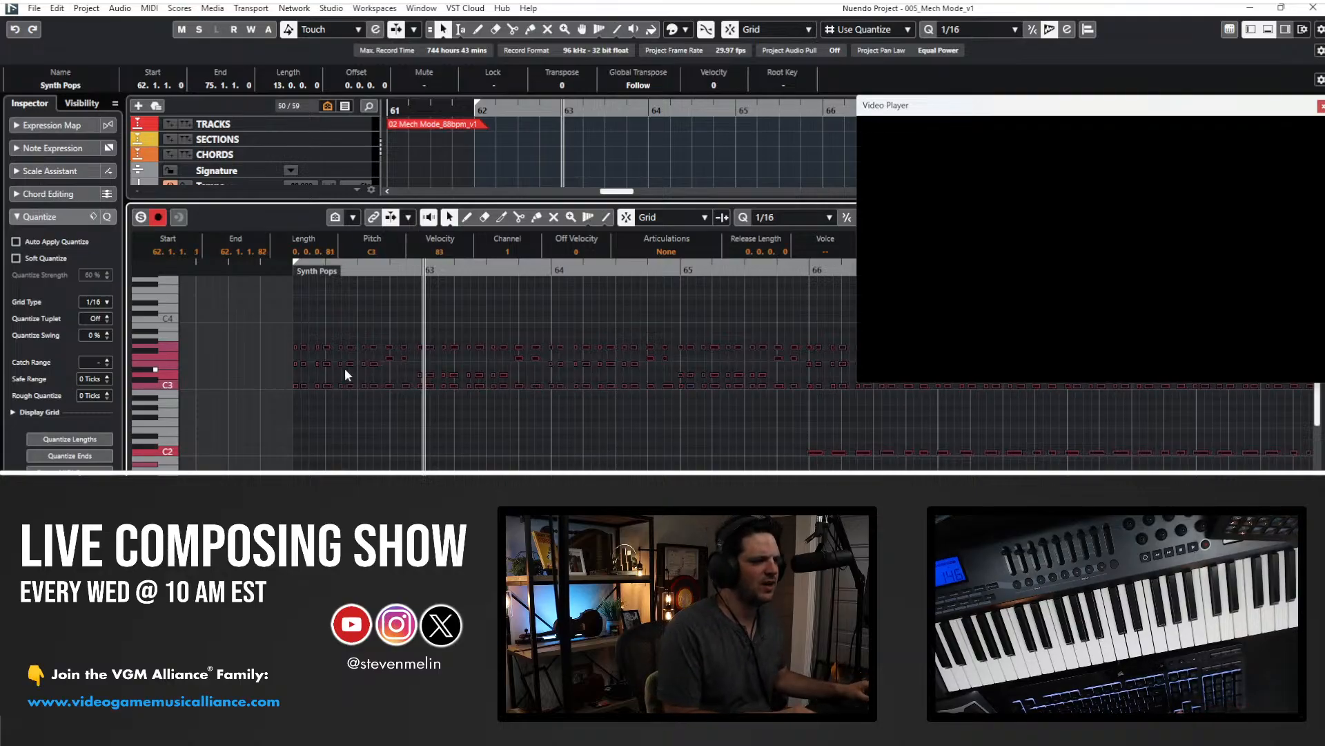
pyautogui.hotkey('ctrl', 'z')
pyautogui.press('KP_1')
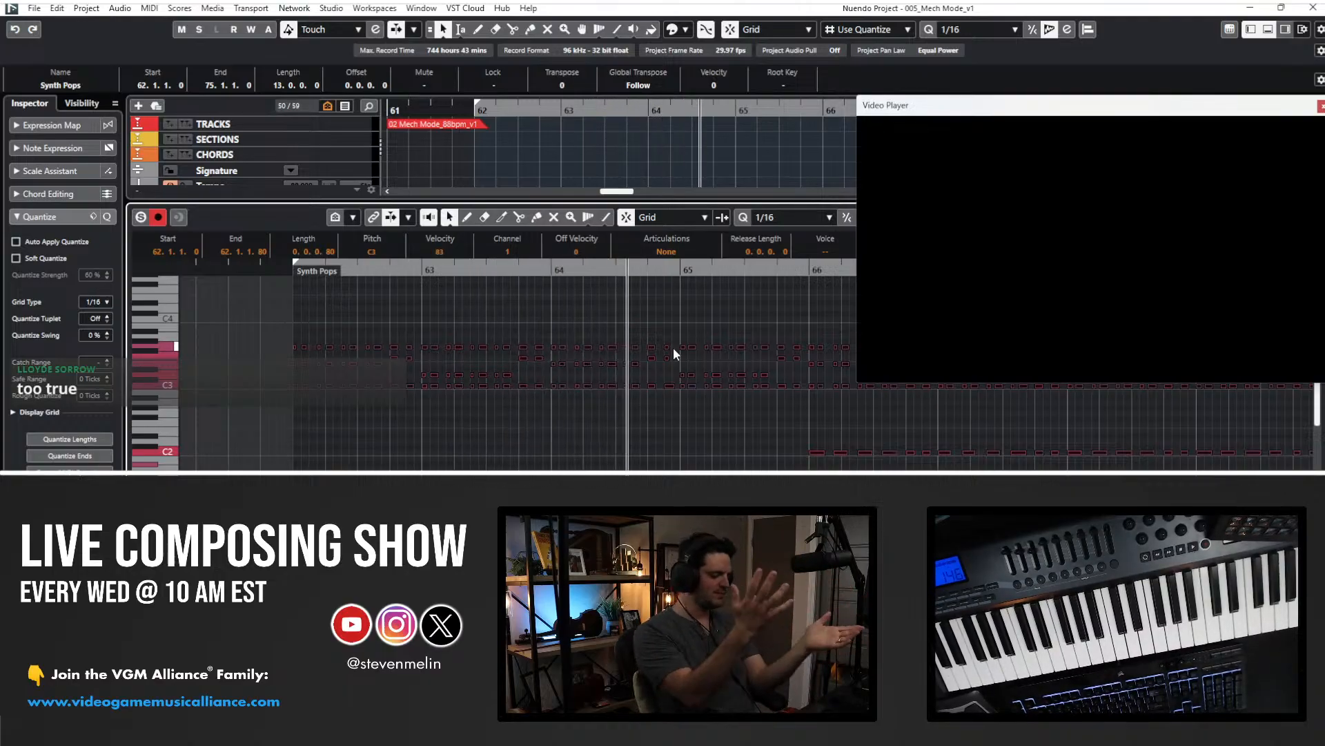
pyautogui.press('Return')
# - Move the video clip on the VIDEO track back so it starts at 61.1.1.0
pyautogui.scroll(10, 603, 298)
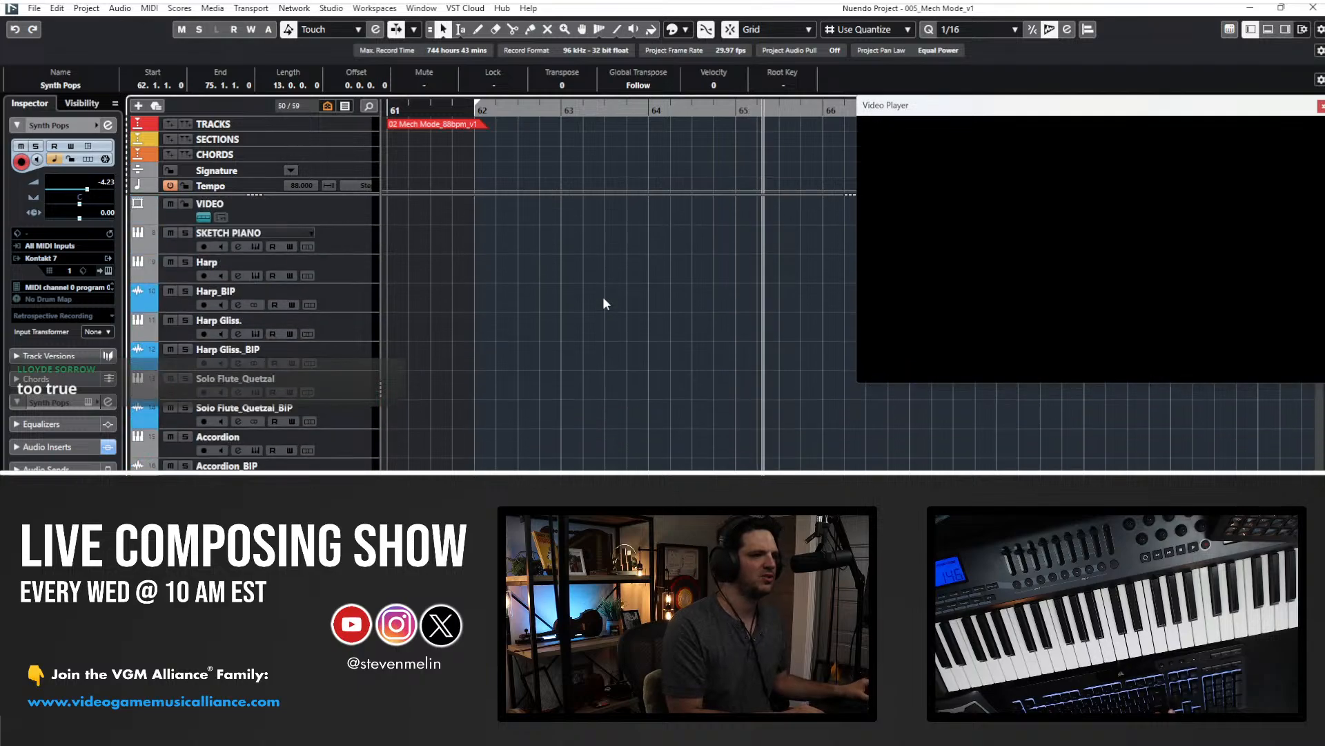
pyautogui.press('g')
pyautogui.press('g')
pyautogui.press('g')
pyautogui.press('g')
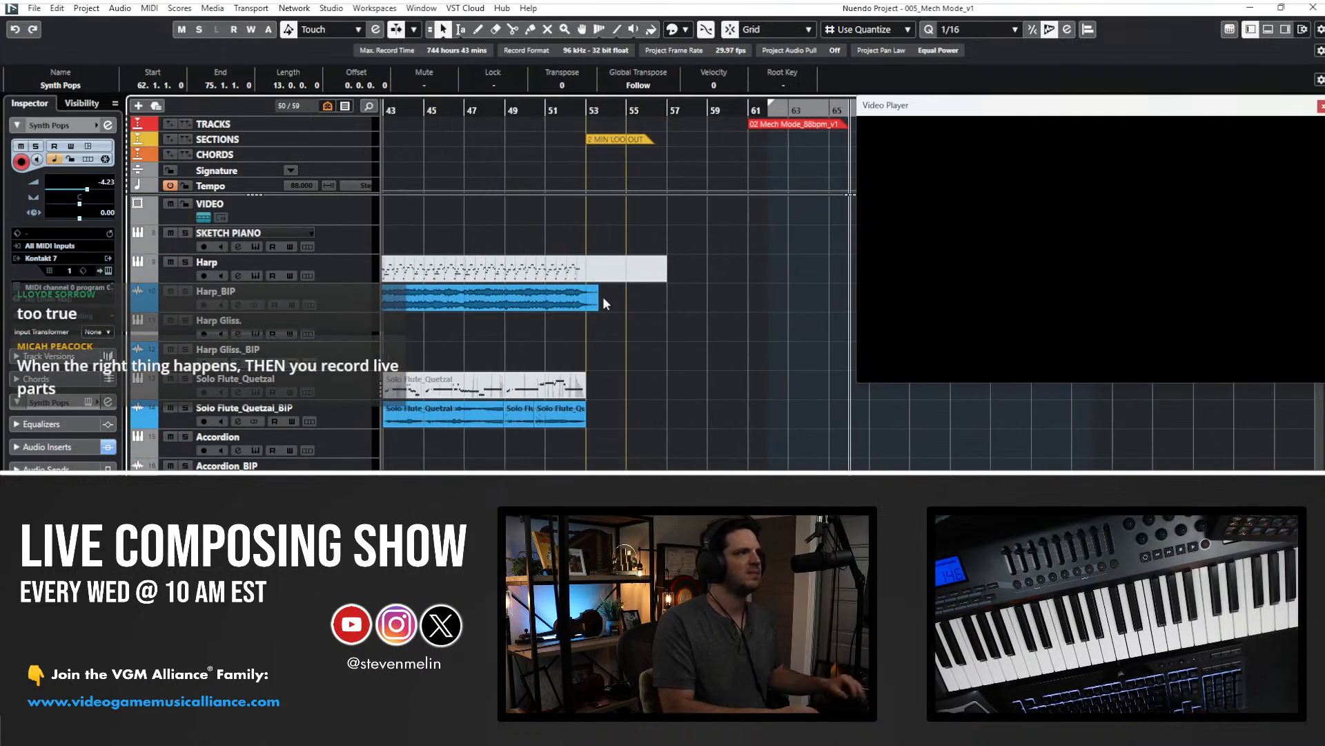
pyautogui.hscroll(5, 603, 298)
pyautogui.hscroll(-1, 602, 298)
pyautogui.moveTo(768, 208); pyautogui.dragTo(557, 205)
pyautogui.hscroll(-2, 557, 205)
pyautogui.moveTo(744, 205); pyautogui.dragTo(608, 207)
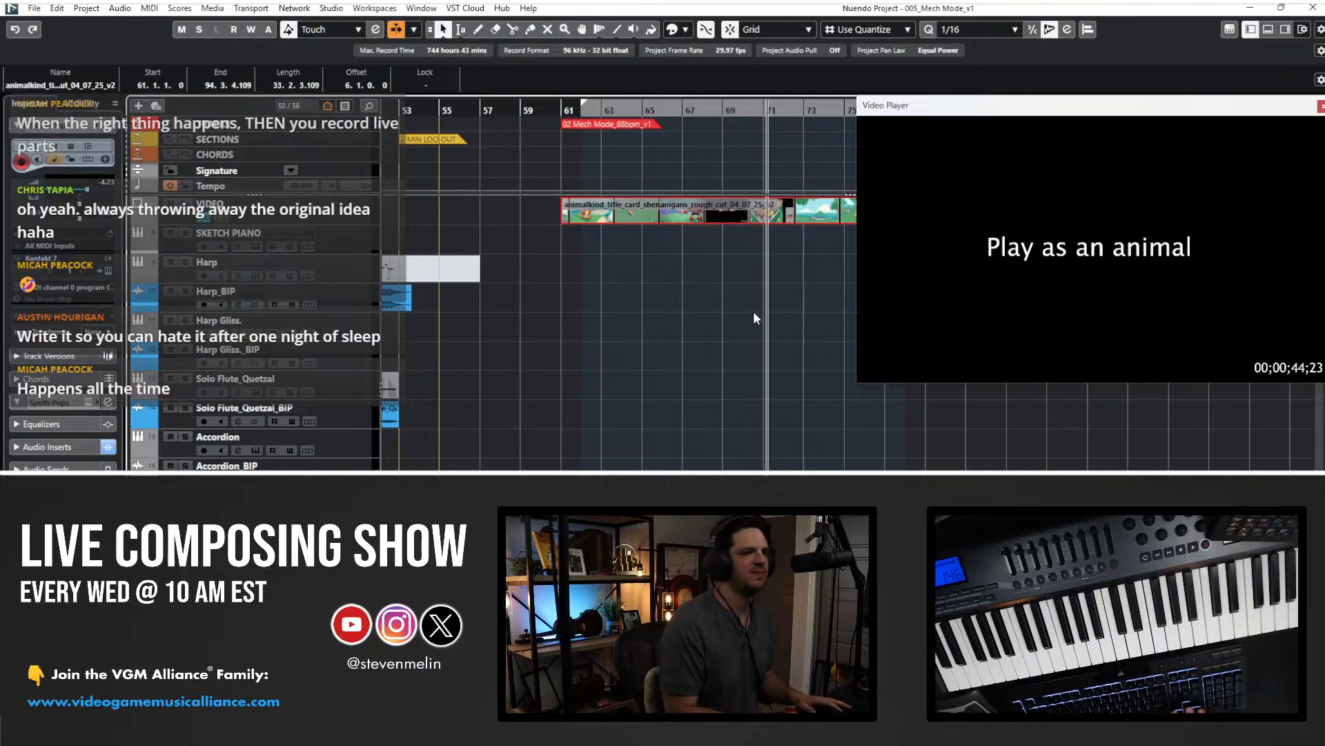
# - Review the video in playback around bars 71 to 75, and look over the string and percussion tracks there
pyautogui.press('h')
pyautogui.press('h')
pyautogui.press('h')
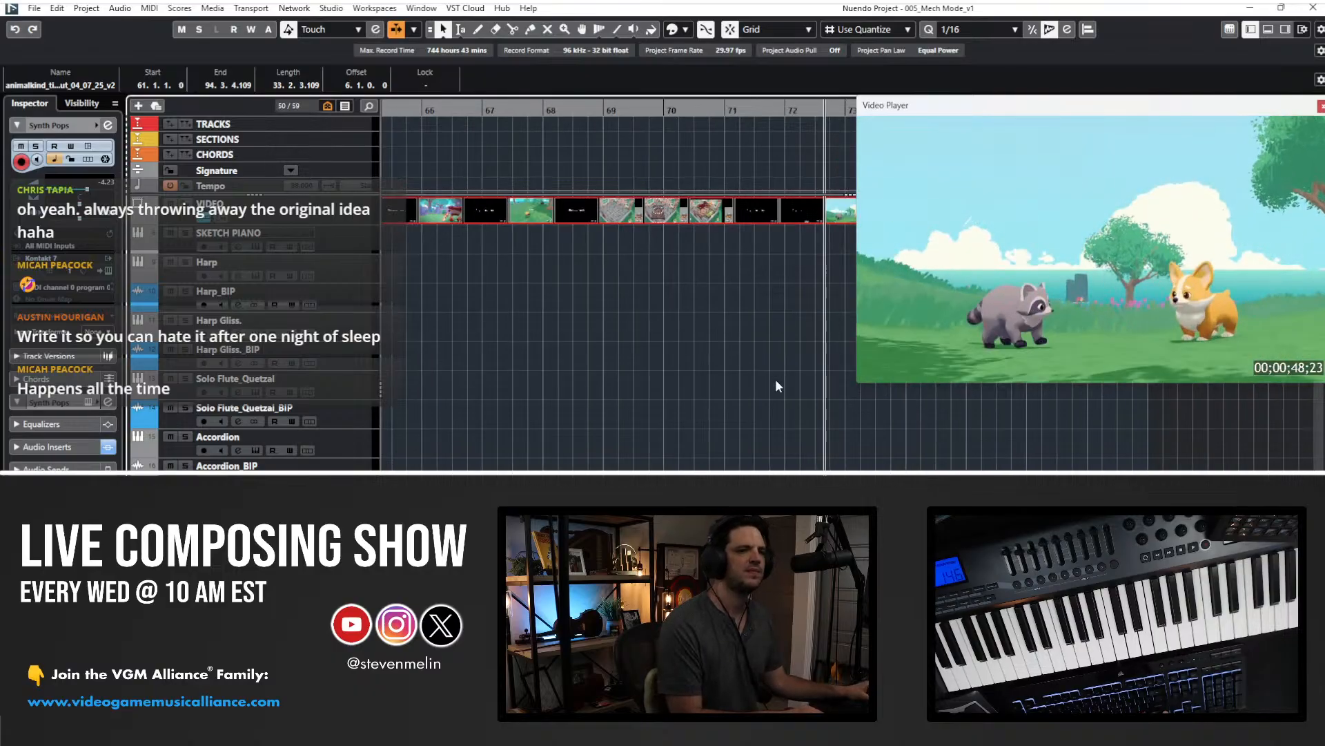
pyautogui.scroll(-10, 776, 385)
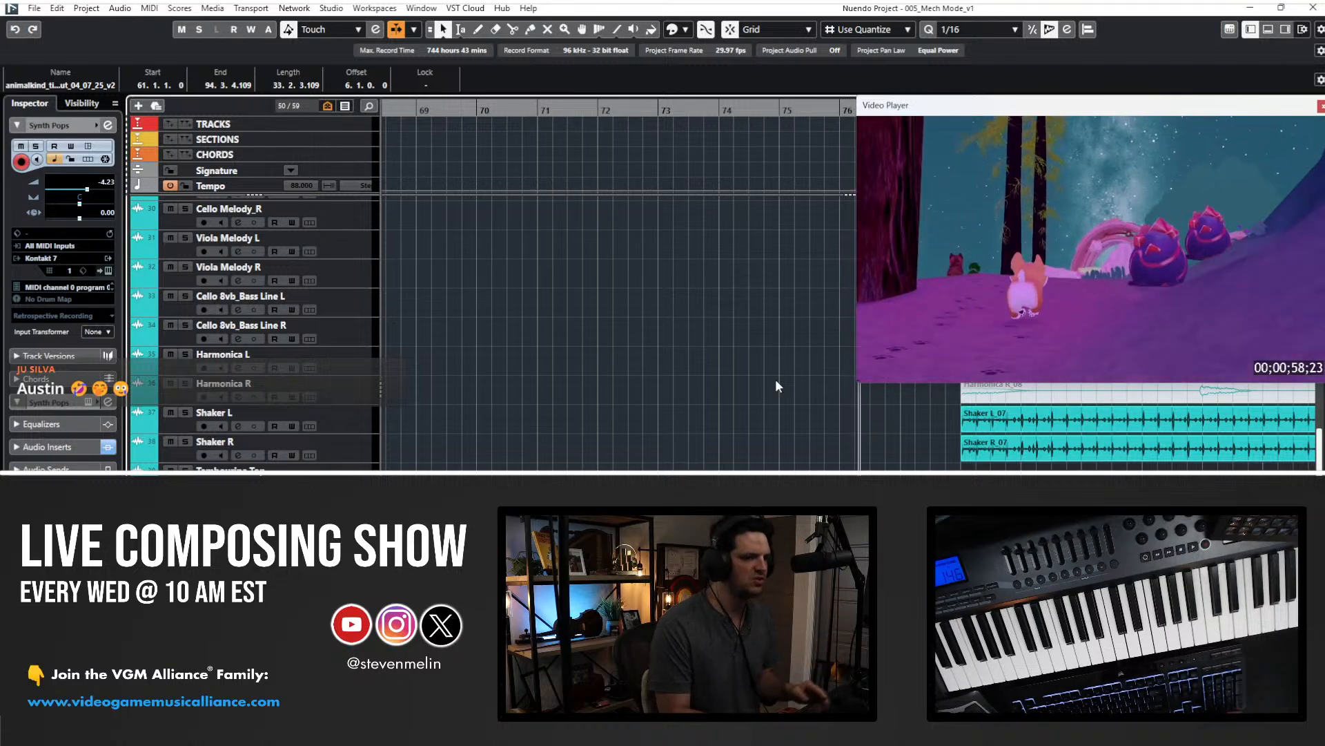
pyautogui.press('KP_Subtract')
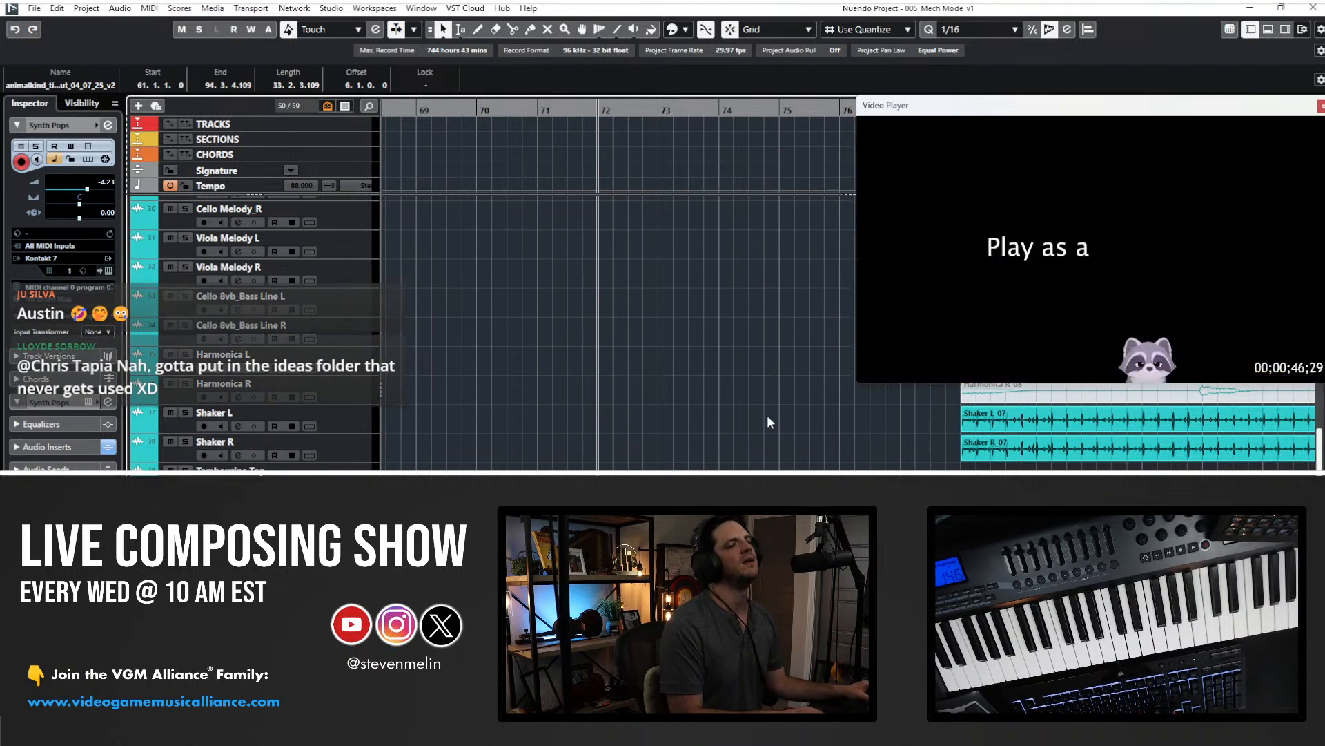
pyautogui.press('KP_Add')
# - Play from bar 94 to check the picture at the end of the video
pyautogui.hscroll(4, 768, 415)
pyautogui.hscroll(-1, 761, 346)
pyautogui.hscroll(10, 735, 282)
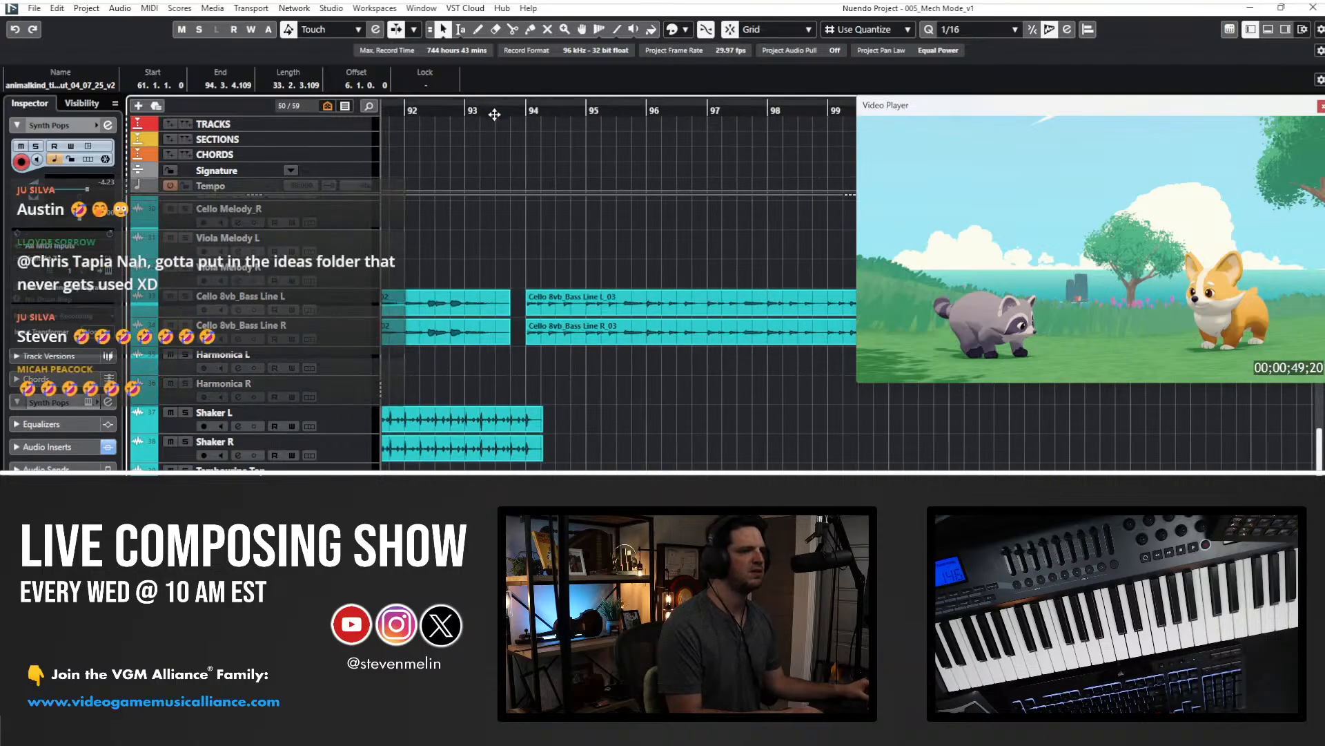
pyautogui.click(525, 108)
pyautogui.press('space')
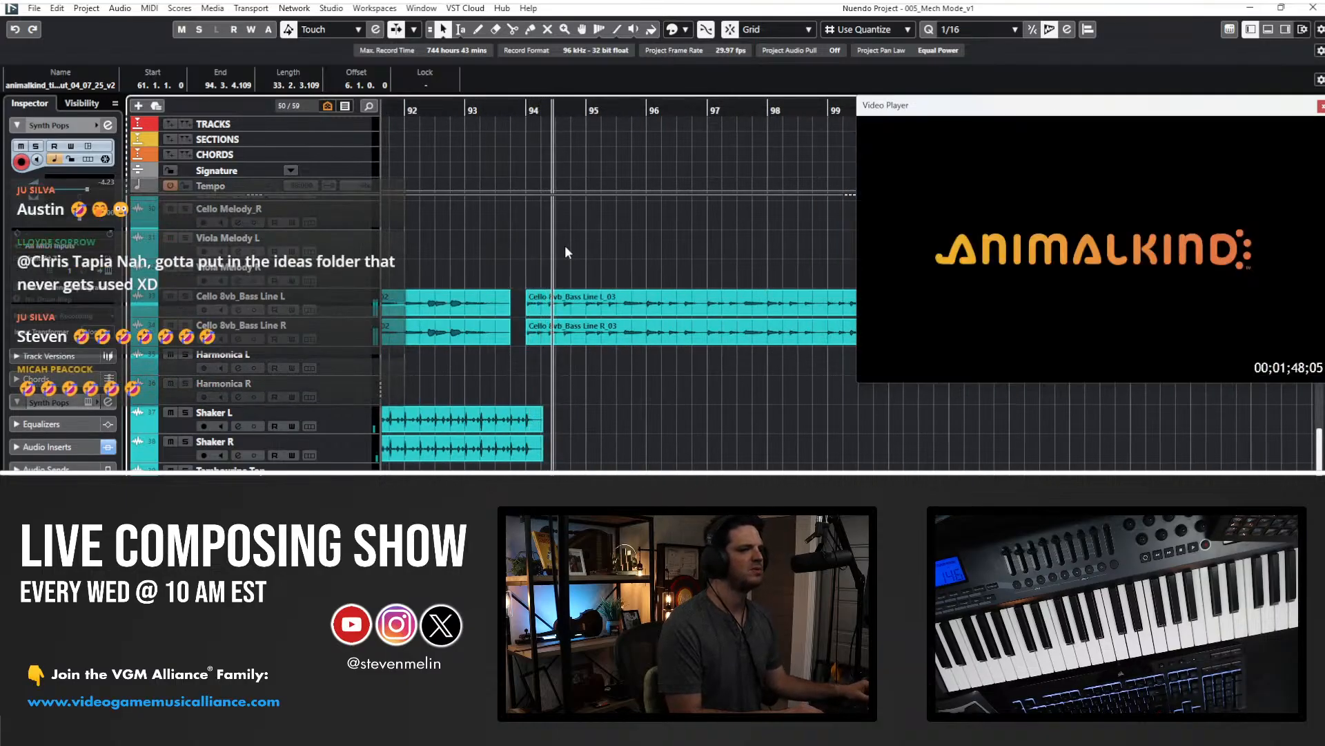
# - Play the cue with picture from bar 73, and stop playback
pyautogui.hscroll(-7, 564, 252)
pyautogui.hscroll(-5, 566, 250)
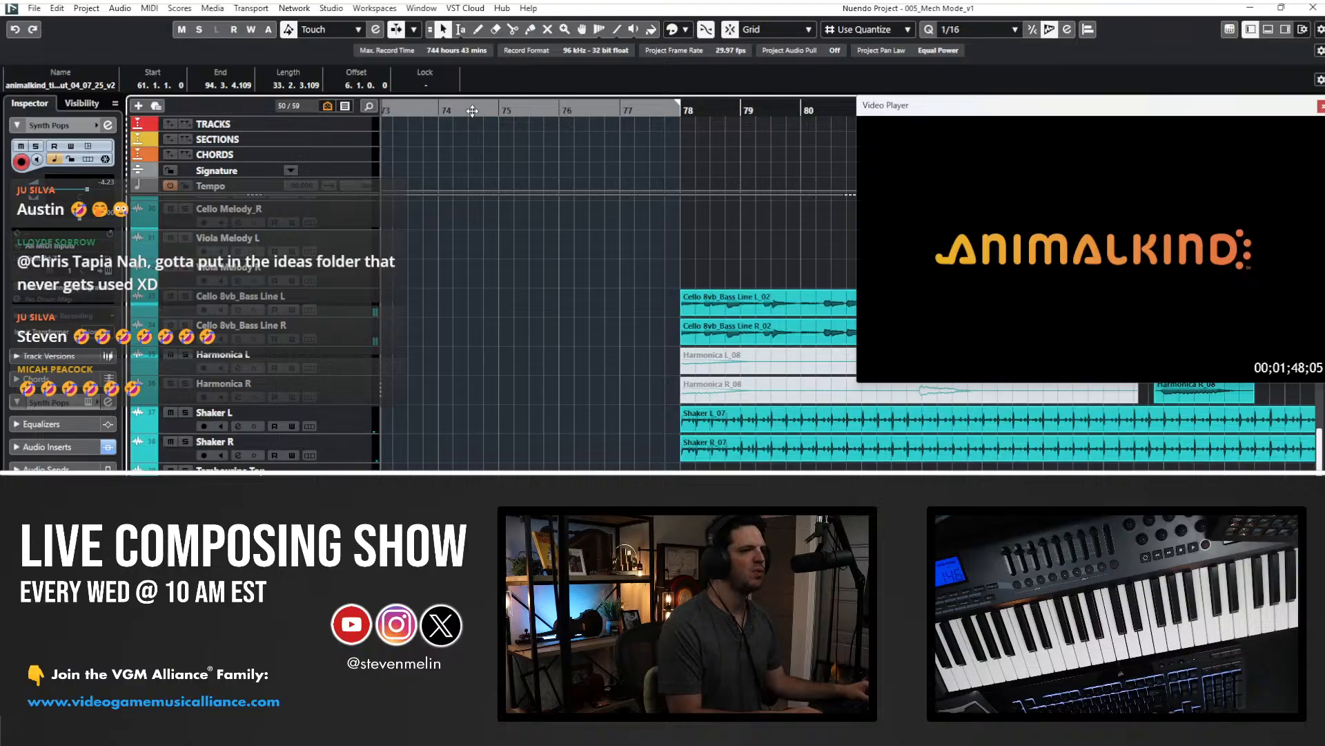
pyautogui.moveTo(472, 111); pyautogui.dragTo(395, 183)
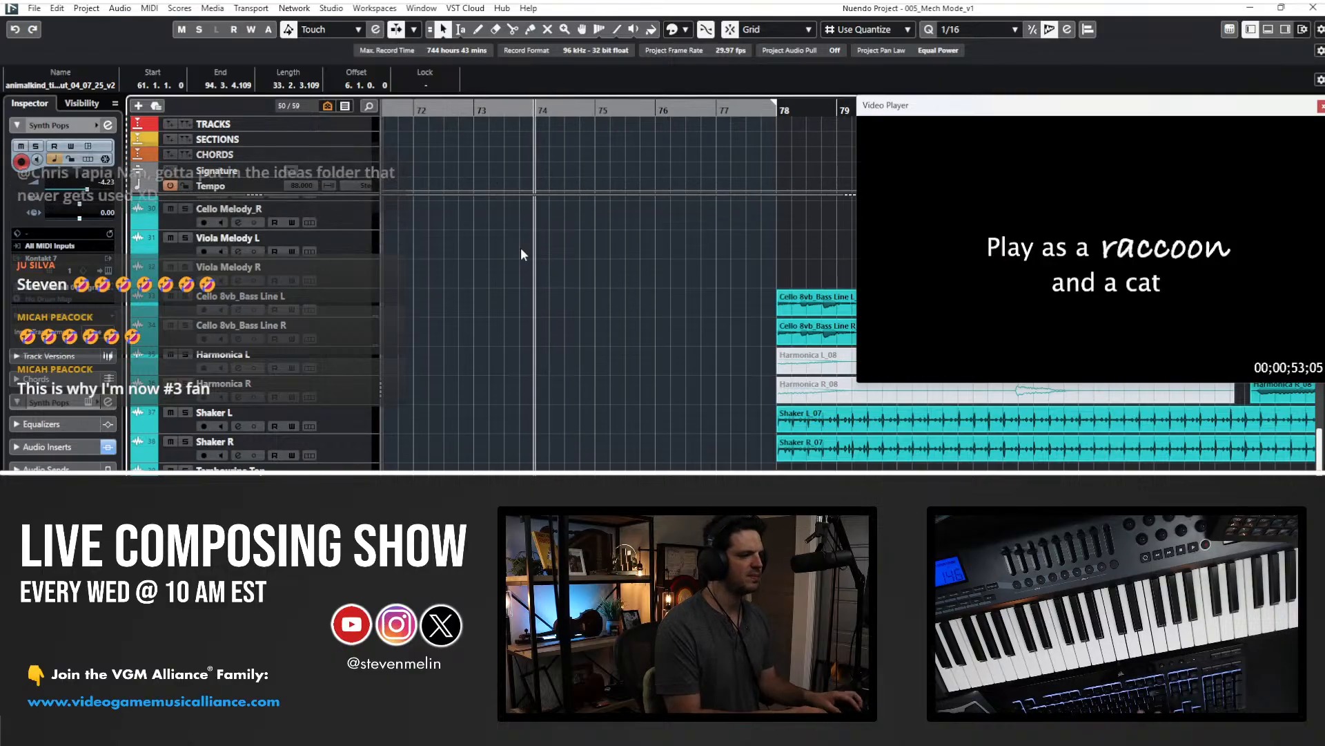
pyautogui.press('space')
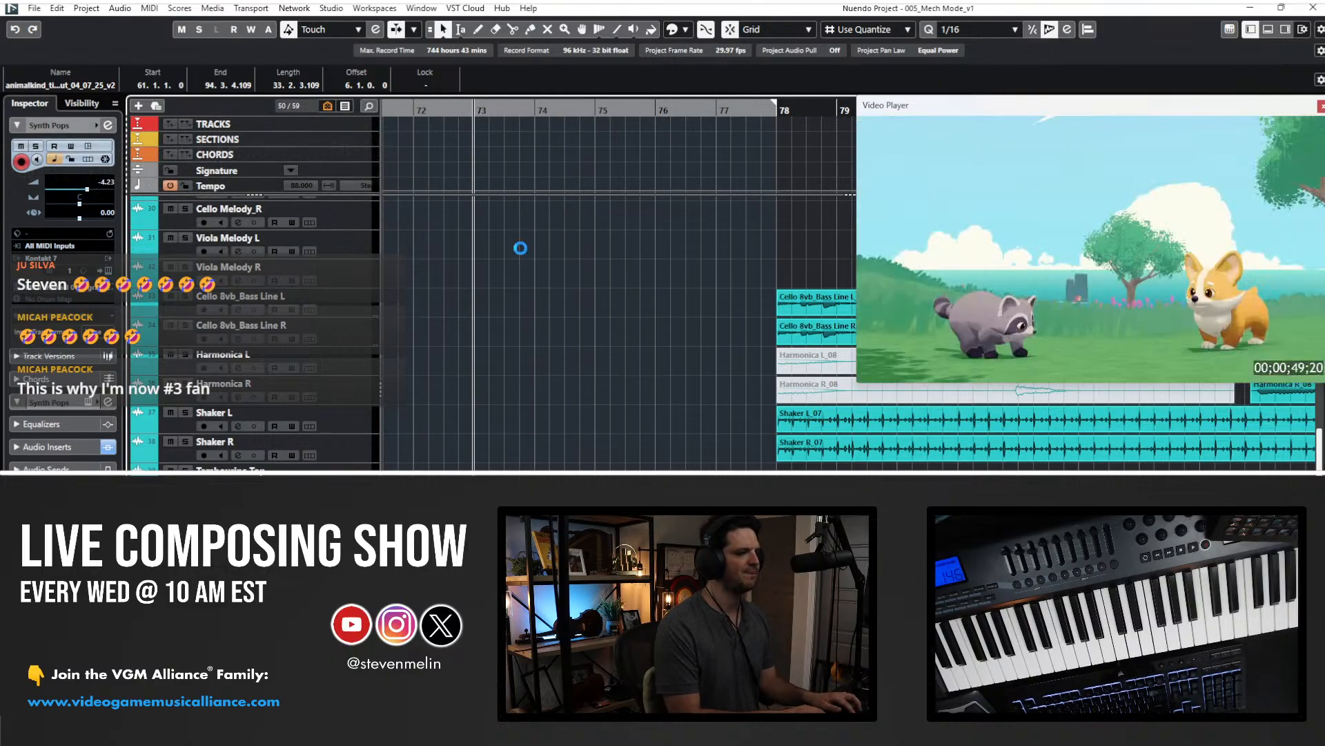
# - Play the cue from bar 62 and select the Ambient Scoring track to try out live parts over Synth Pops
pyautogui.press('KP_1')
pyautogui.press('space')
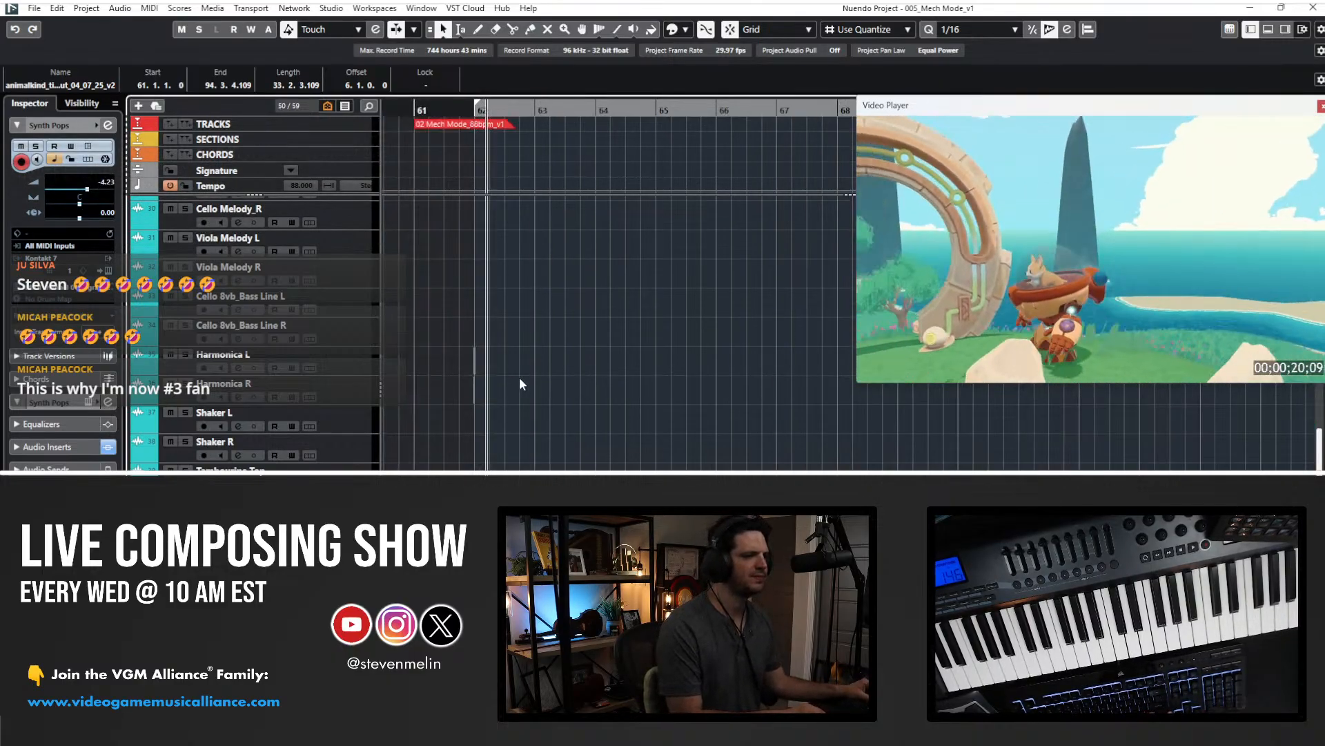
pyautogui.scroll(-3, 500, 347)
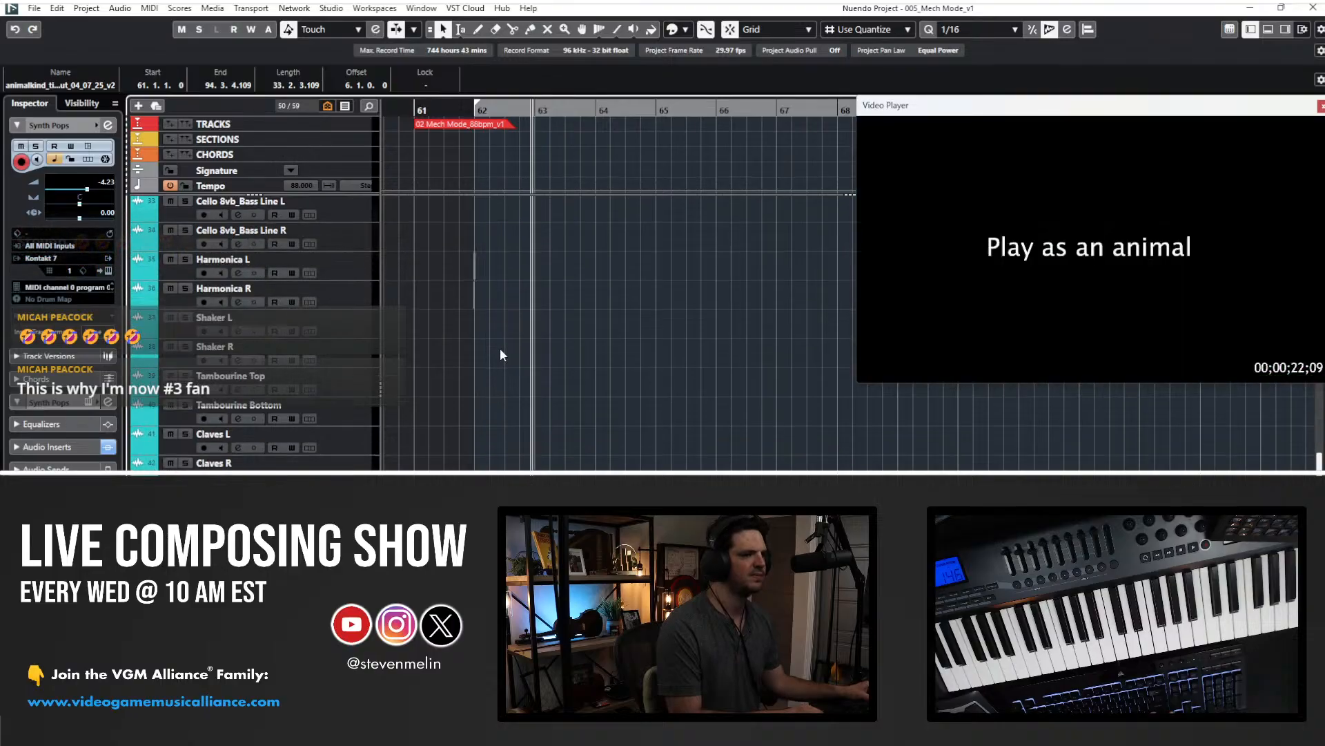
pyautogui.click(329, 478)
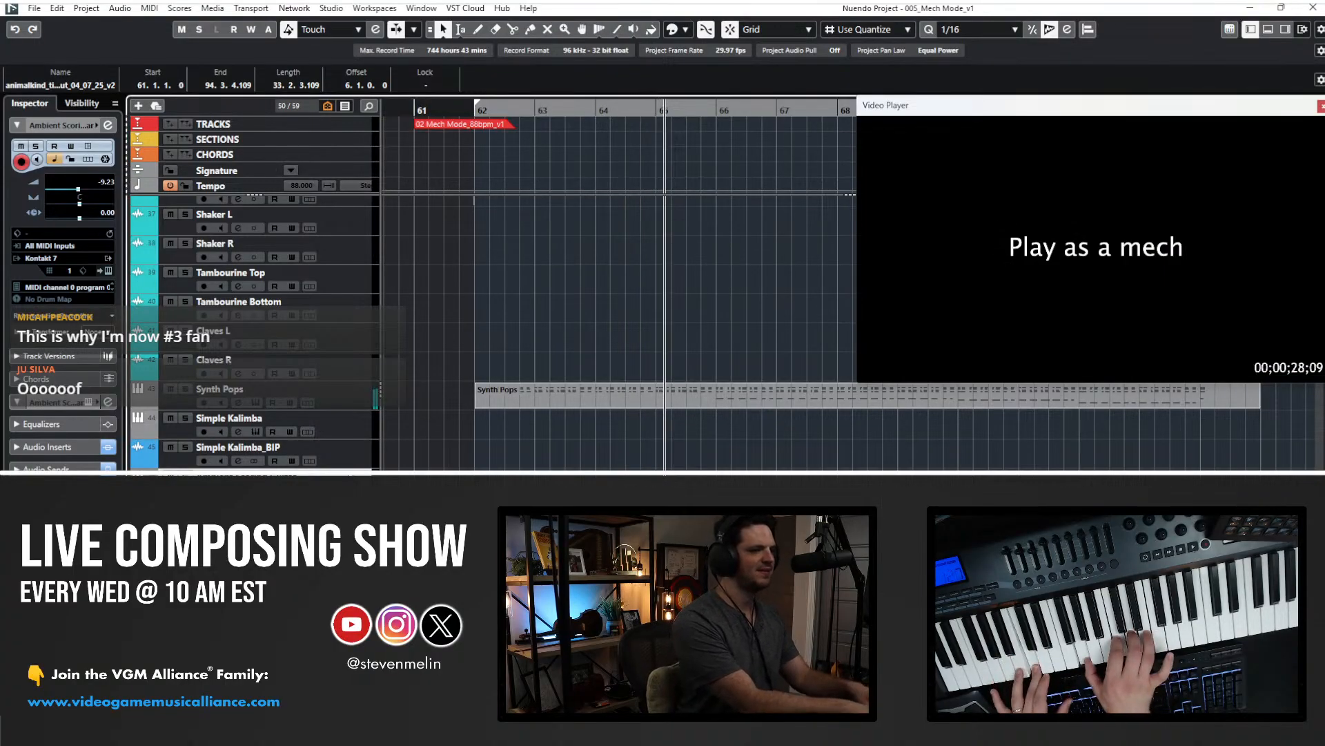
# - Select the Synth Arp track, stop playback, and open its ZebraHZ instrument at the arpeggiator step controls
pyautogui.press('Down')
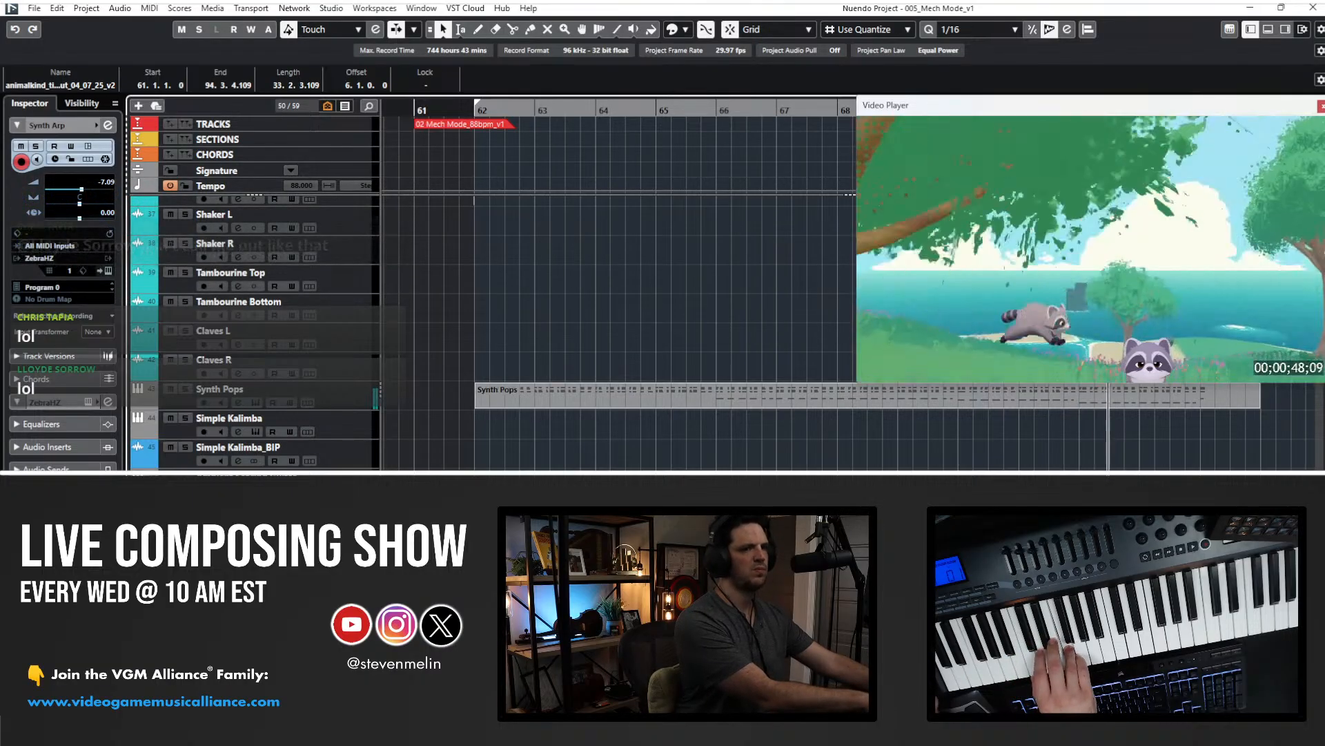
pyautogui.press('space')
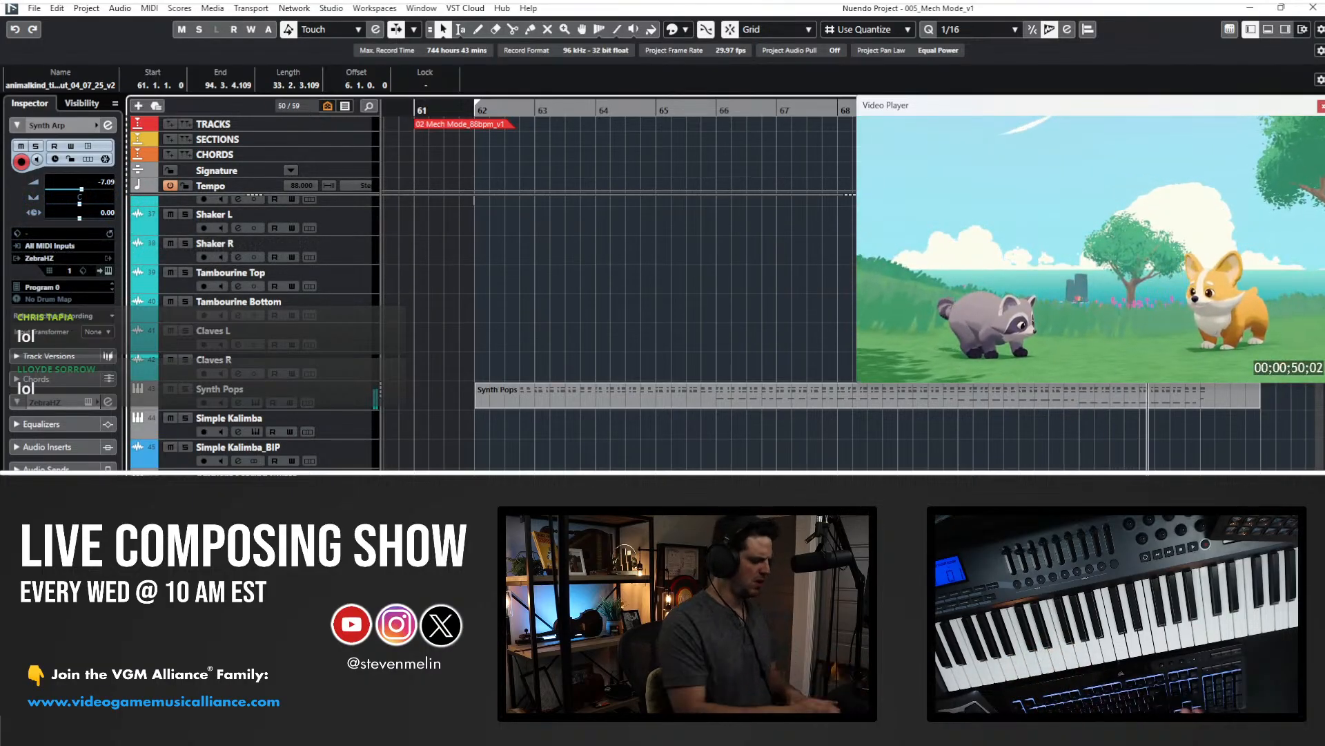
pyautogui.press('F11')
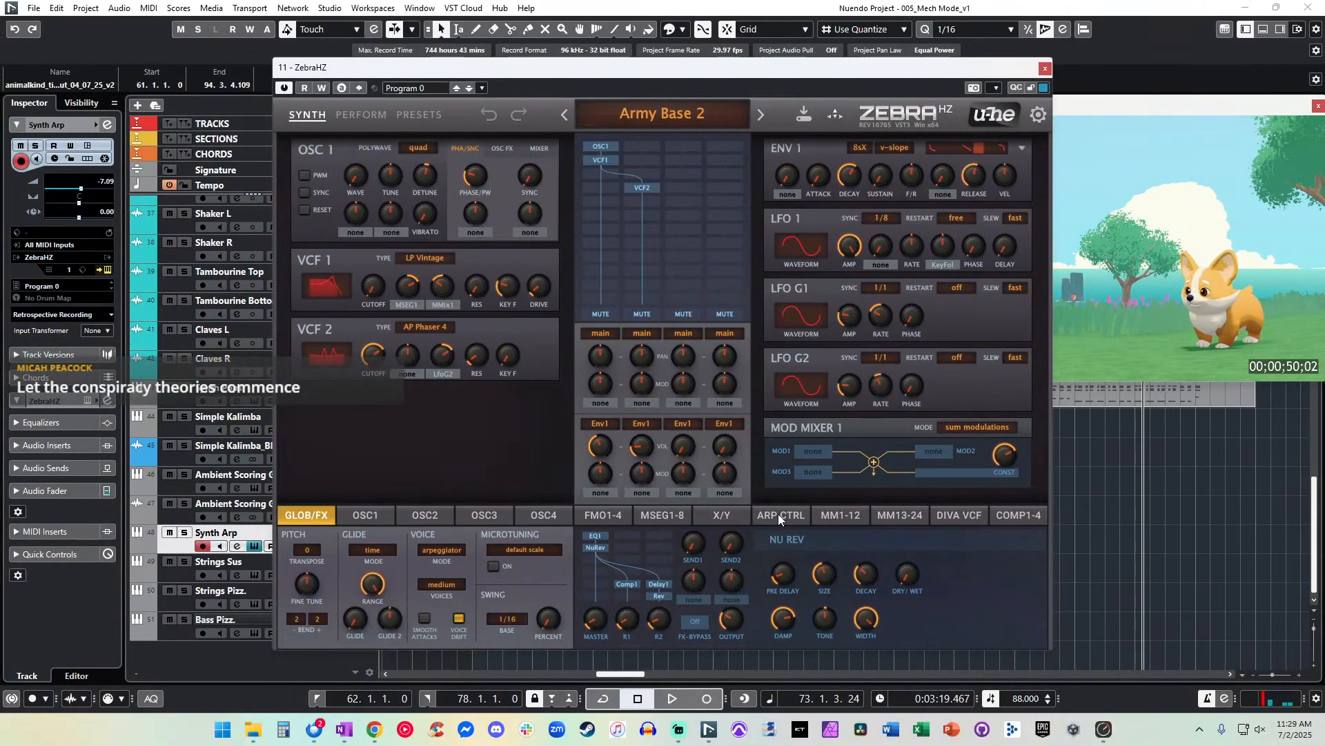
pyautogui.click(779, 516)
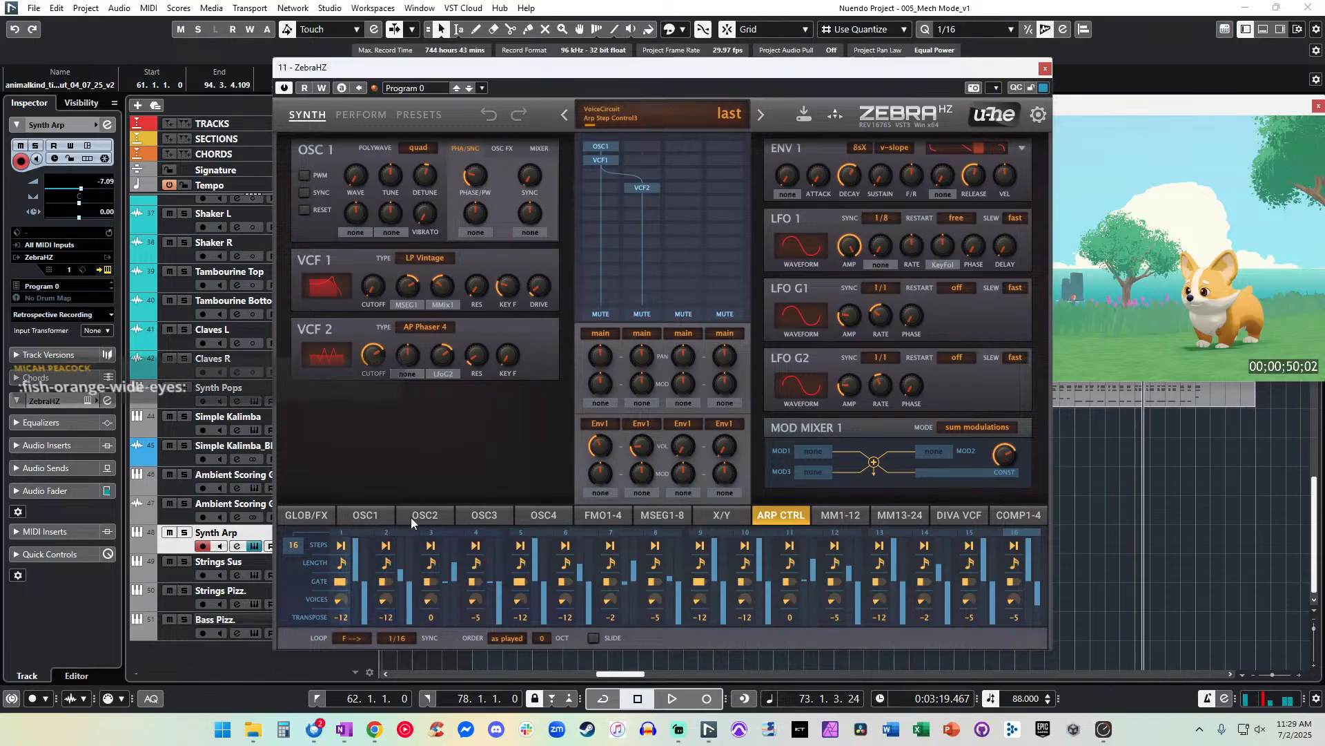
# - Set the arpeggiator transpose of steps 4, 7 and 8 to -12 and of step 6 to 0
pyautogui.click(480, 618)
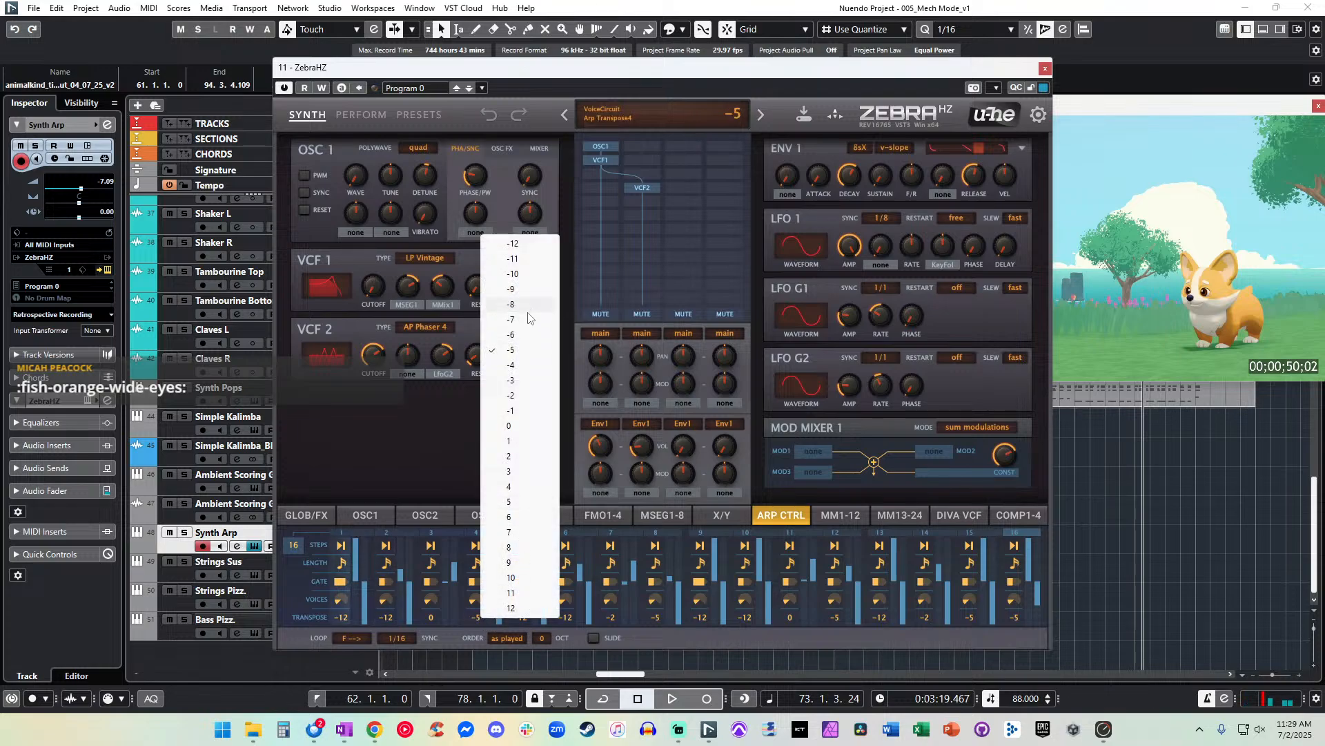
pyautogui.click(510, 243)
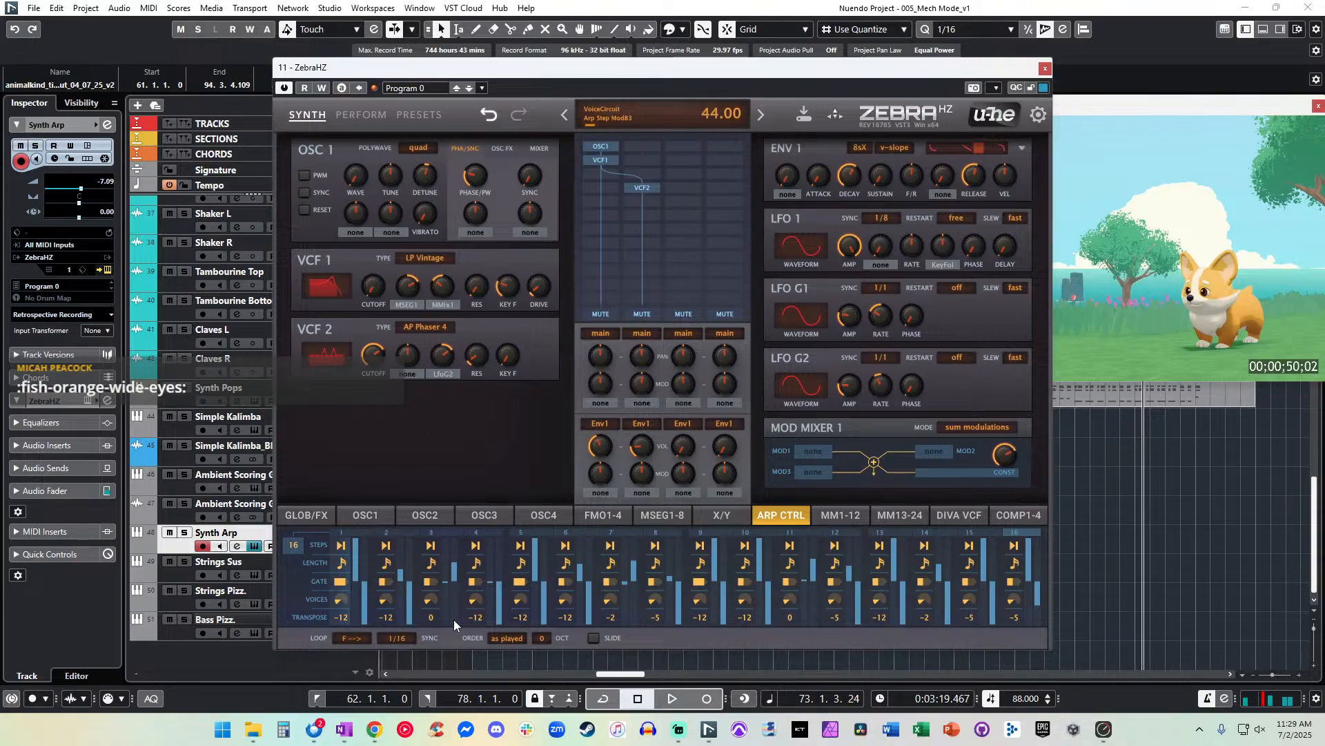
pyautogui.click(570, 622)
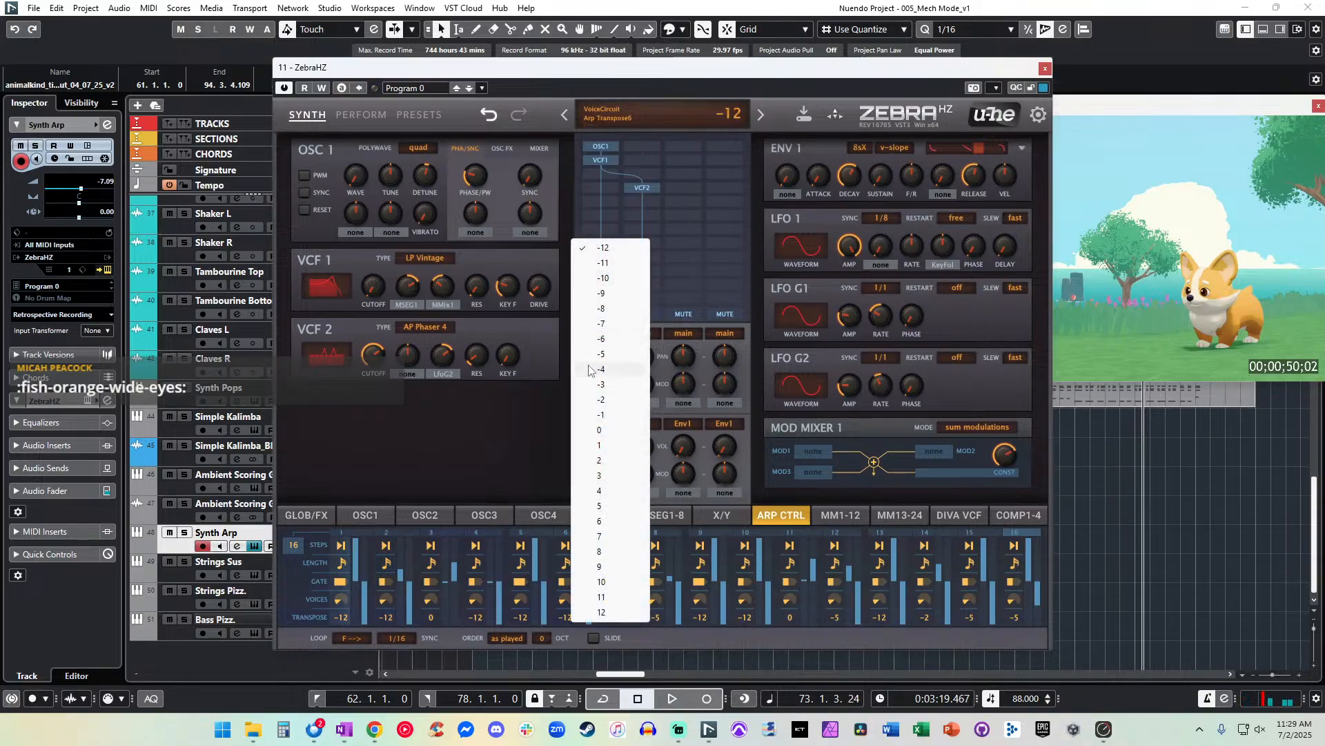
pyautogui.click(606, 432)
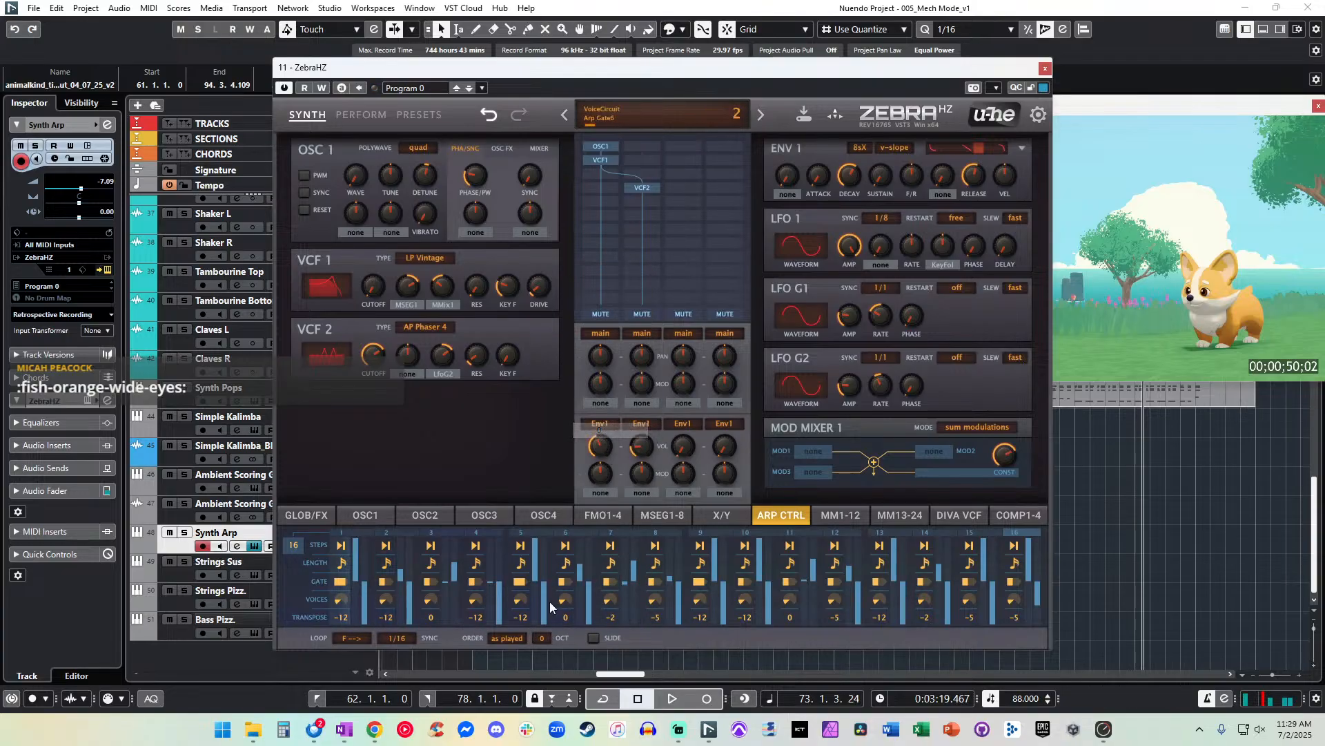
pyautogui.click(609, 621)
pyautogui.click(642, 242)
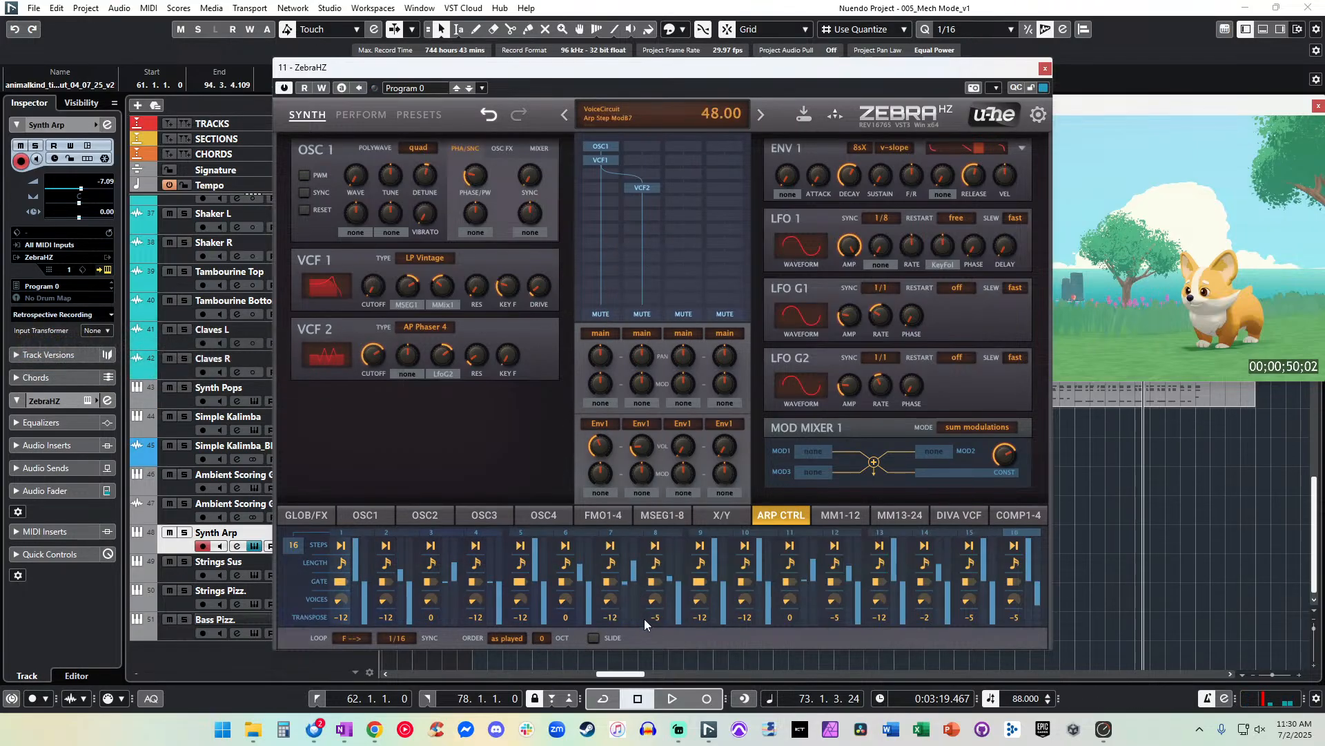
pyautogui.click(645, 623)
pyautogui.click(687, 242)
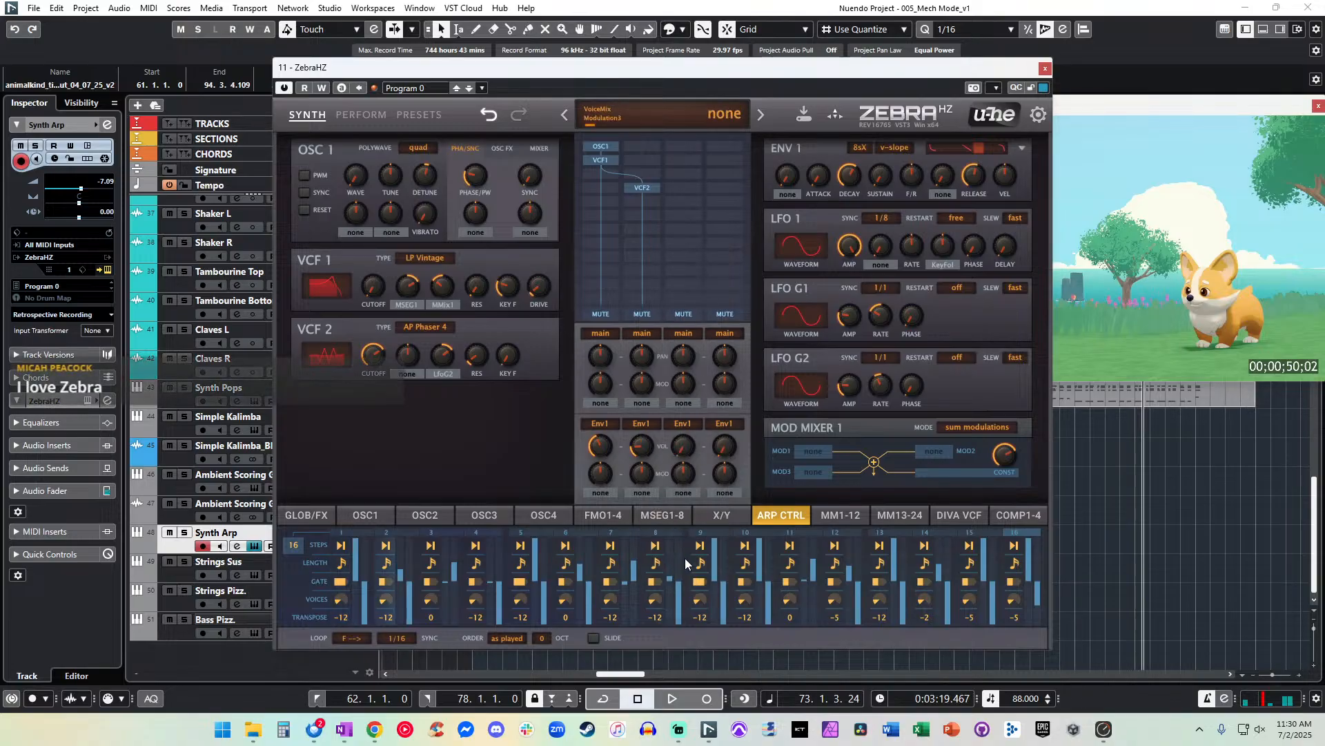
# - Set the arpeggiator transpose of steps 9 and 12 to 0 and of step 11 to -12
pyautogui.click(697, 624)
pyautogui.click(727, 425)
pyautogui.click(789, 622)
pyautogui.click(829, 248)
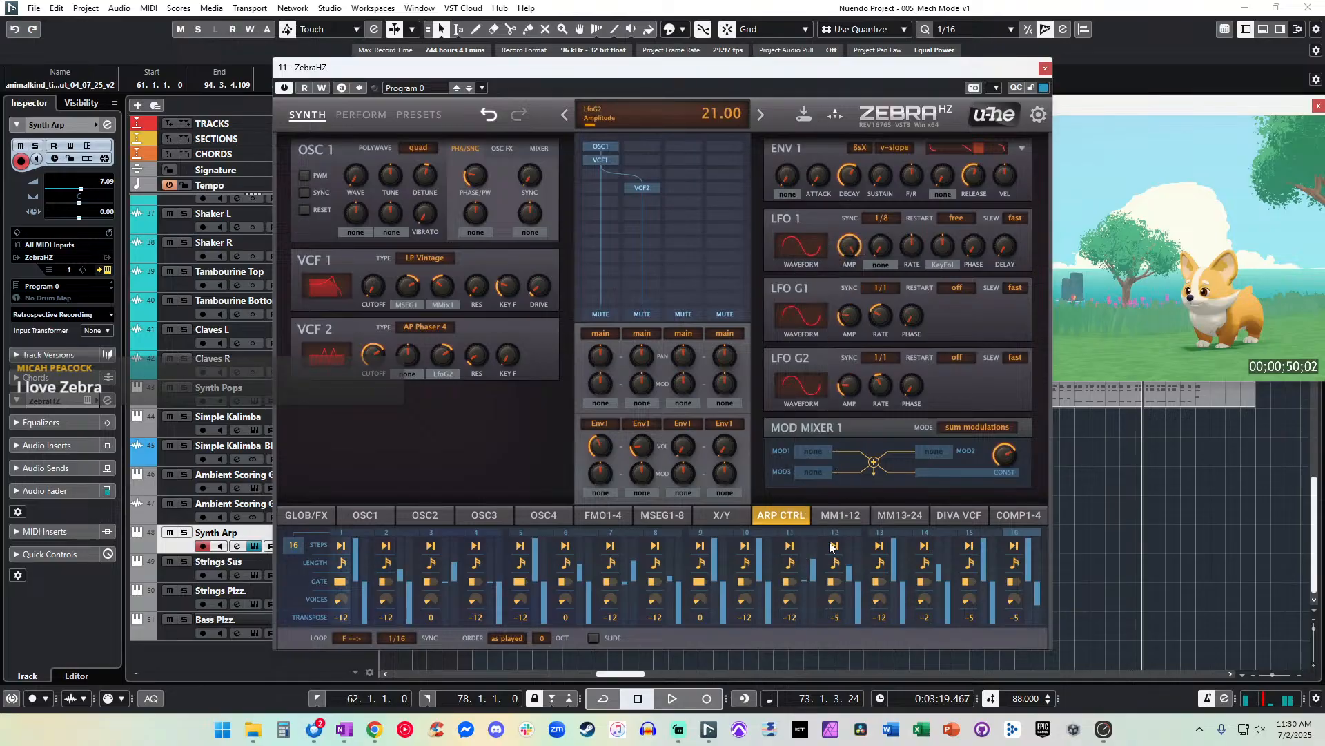
pyautogui.click(834, 620)
pyautogui.click(876, 422)
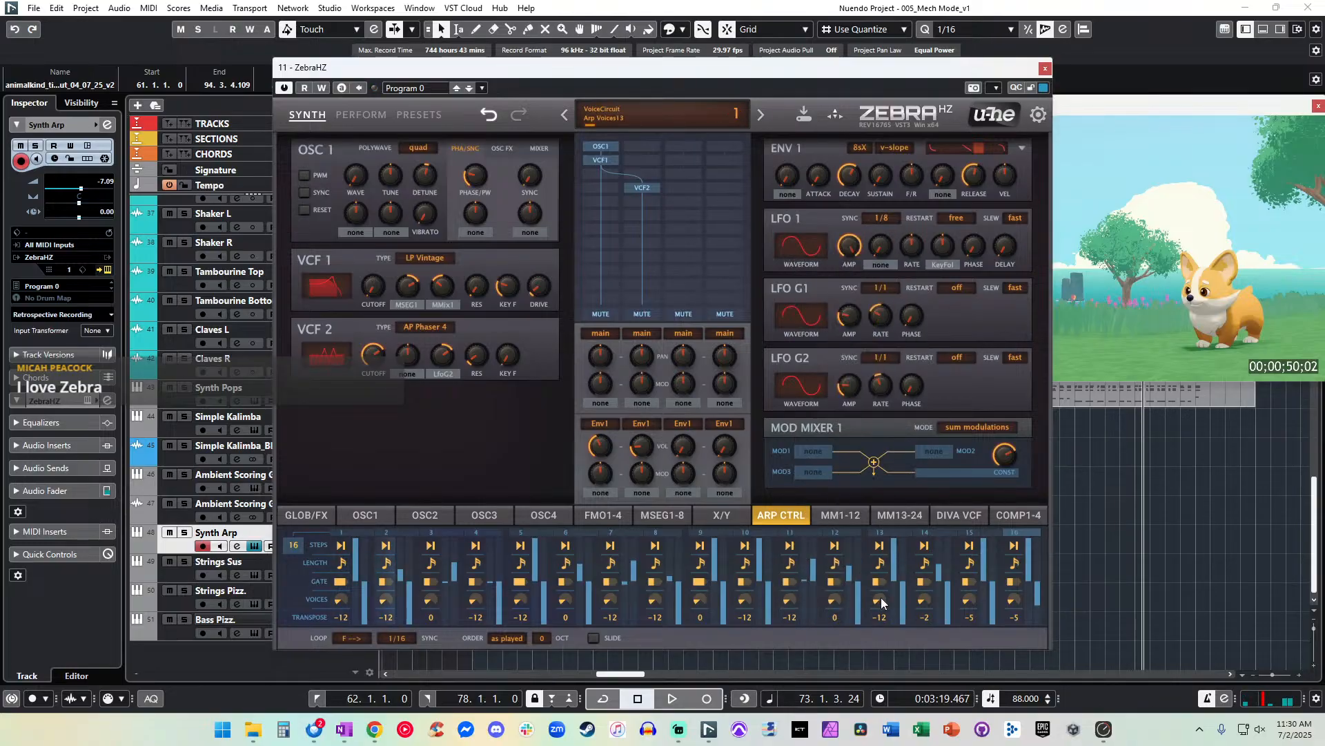
# - Set the arpeggiator transpose of steps 14 and 16 to -12 and of step 15 to 0, and close the instrument
pyautogui.click(926, 614)
pyautogui.click(963, 240)
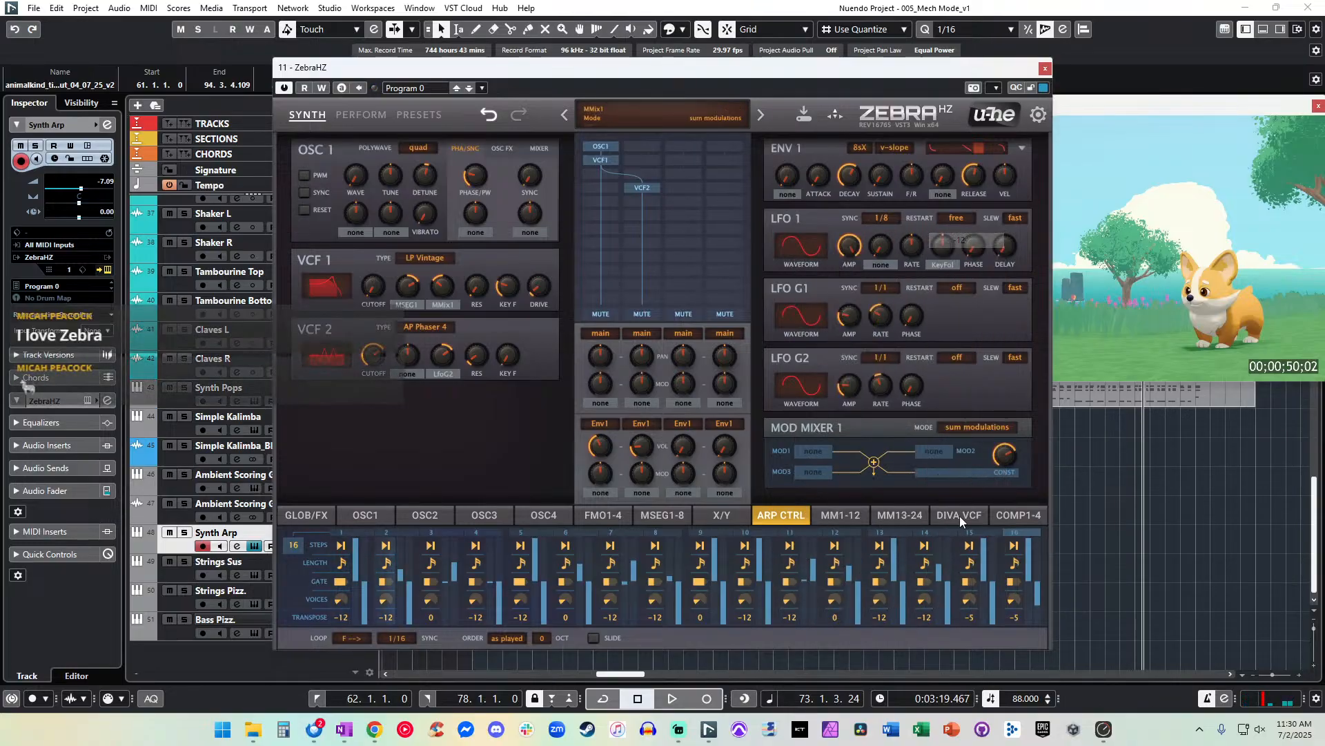
pyautogui.click(974, 619)
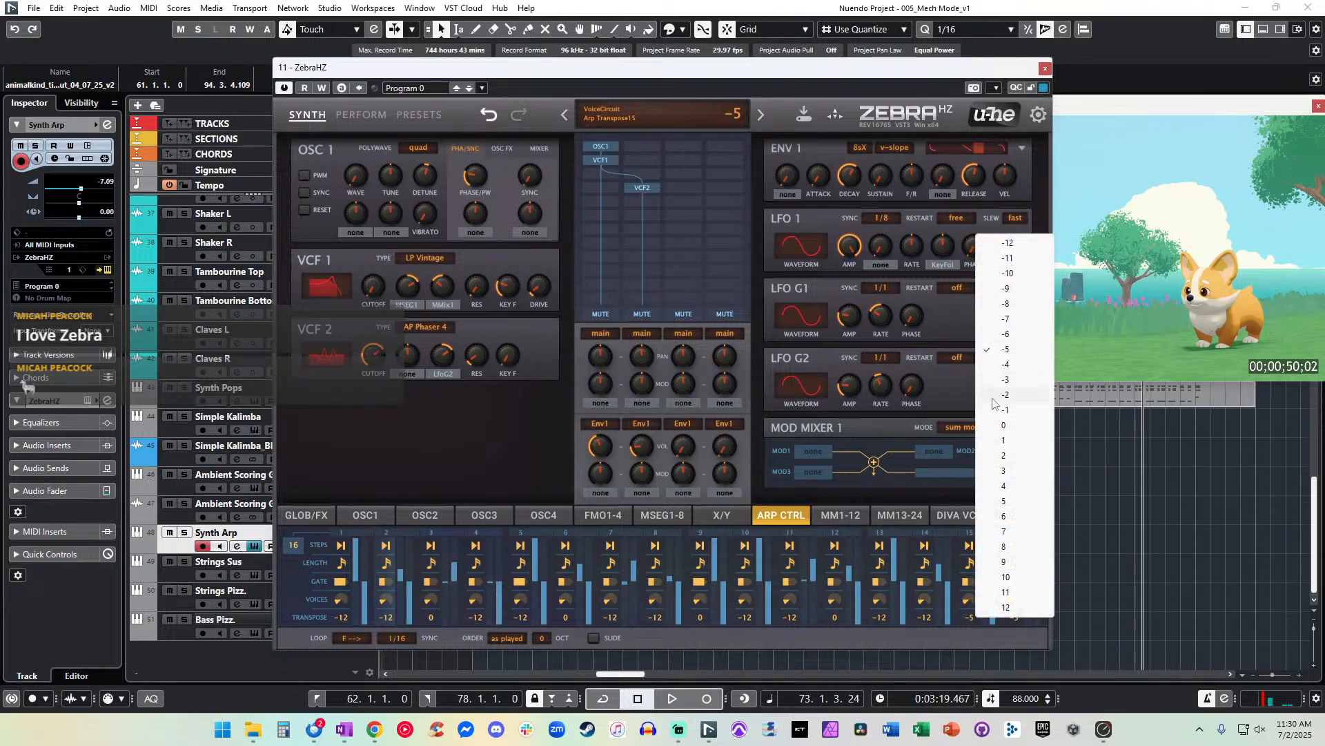
pyautogui.click(1003, 425)
pyautogui.click(1008, 617)
pyautogui.click(1063, 242)
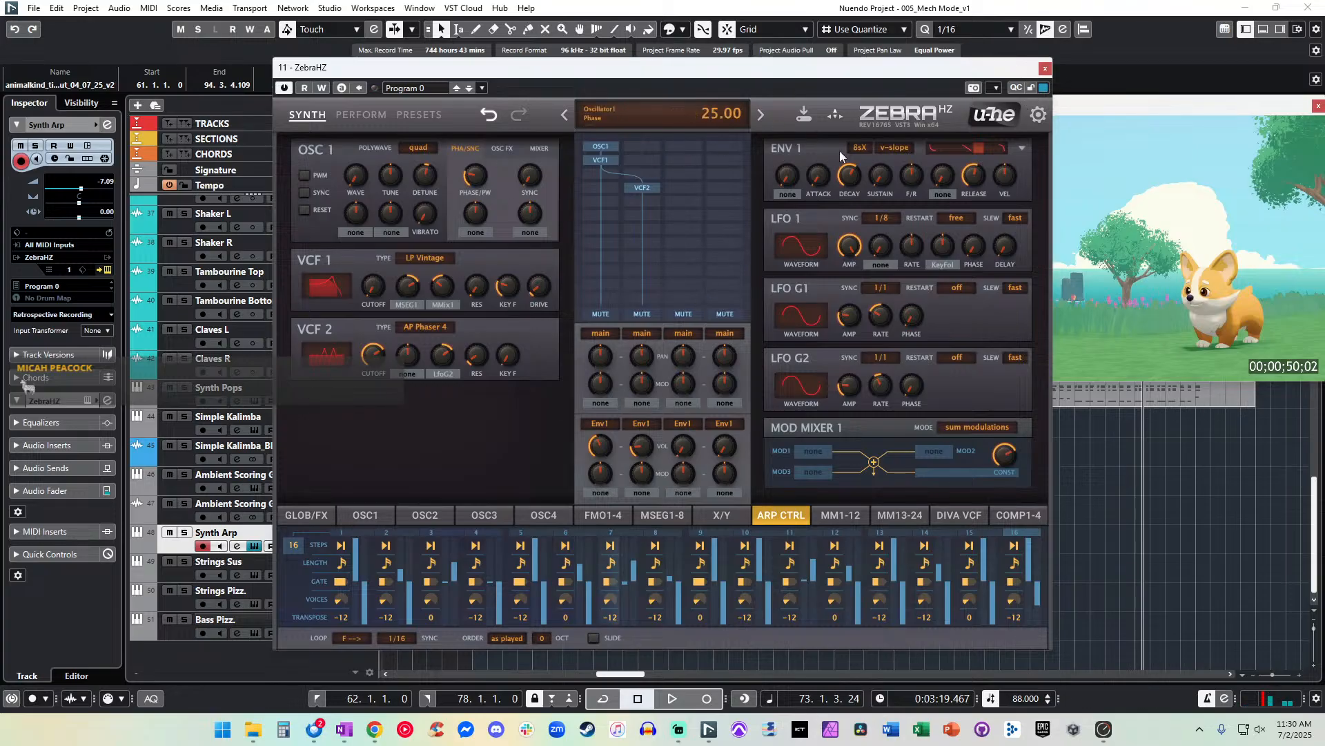
pyautogui.click(1044, 69)
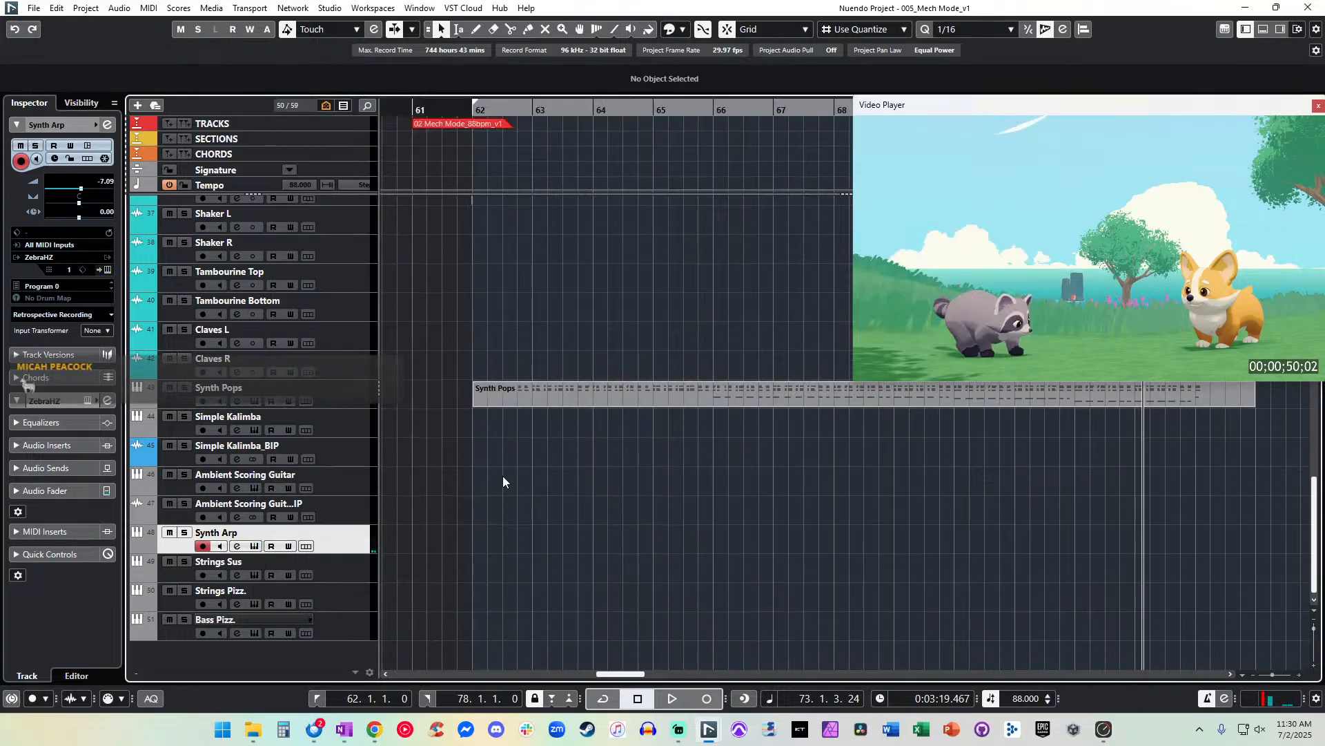
# - Rename the Synth Arp track as Bass Synth Arp and move the playhead to bar 65
pyautogui.press('space')
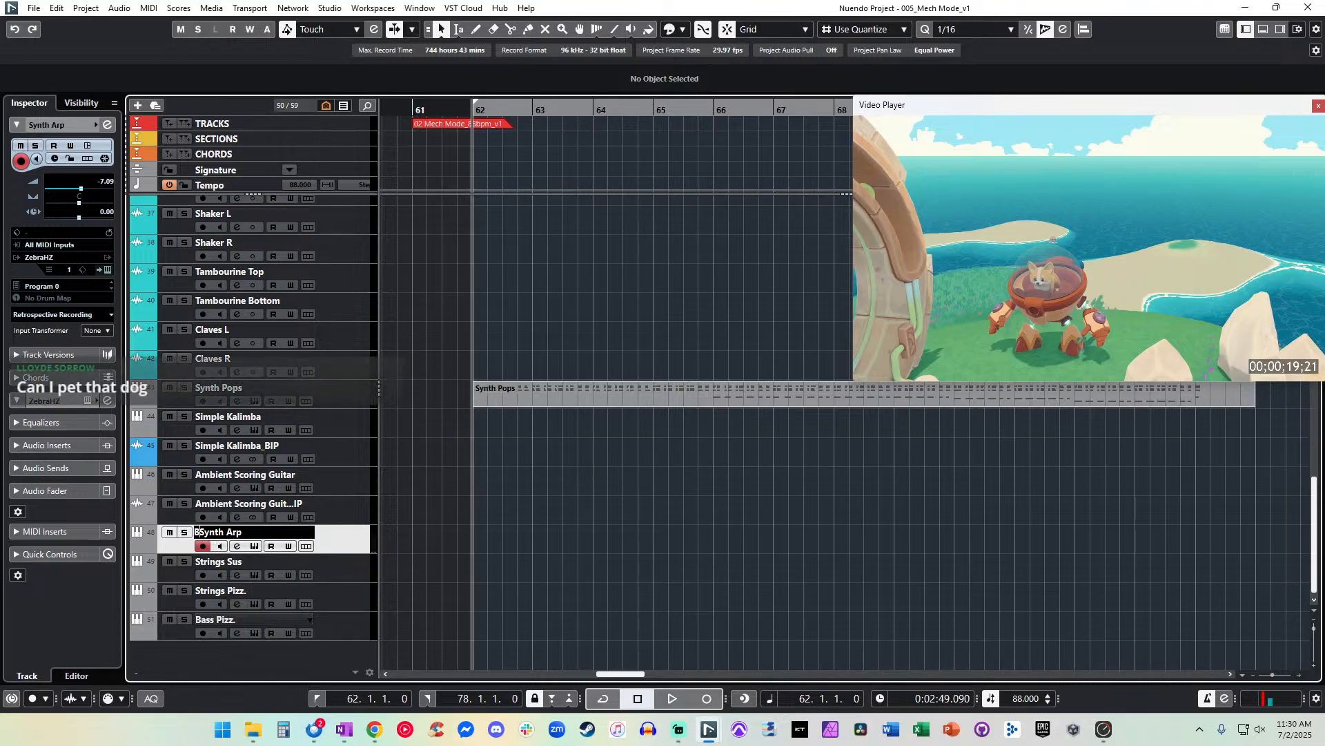
pyautogui.press('KP_Add')
pyautogui.press('KP_Add')
pyautogui.press('KP_Add')
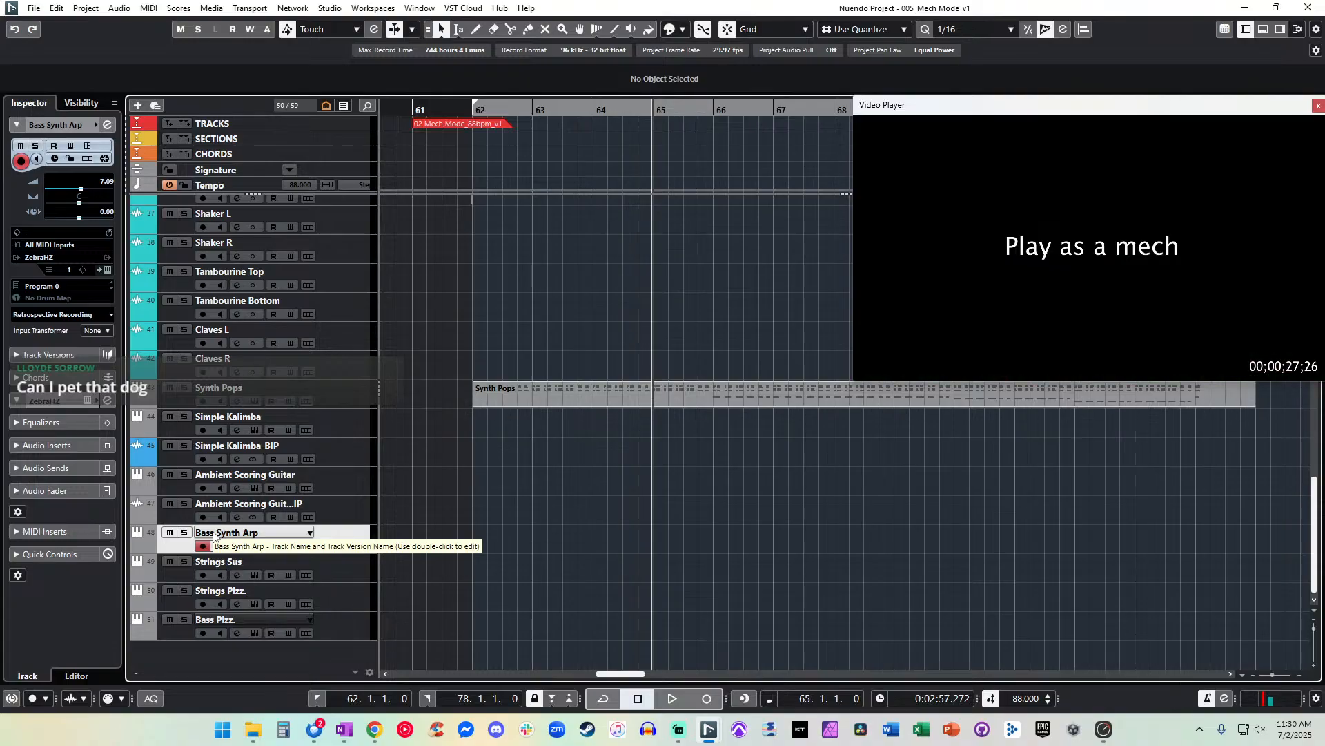
# - Record a Bass Synth Arp MIDI part from bar 65 to bar 79 on its armed track
pyautogui.press('space')
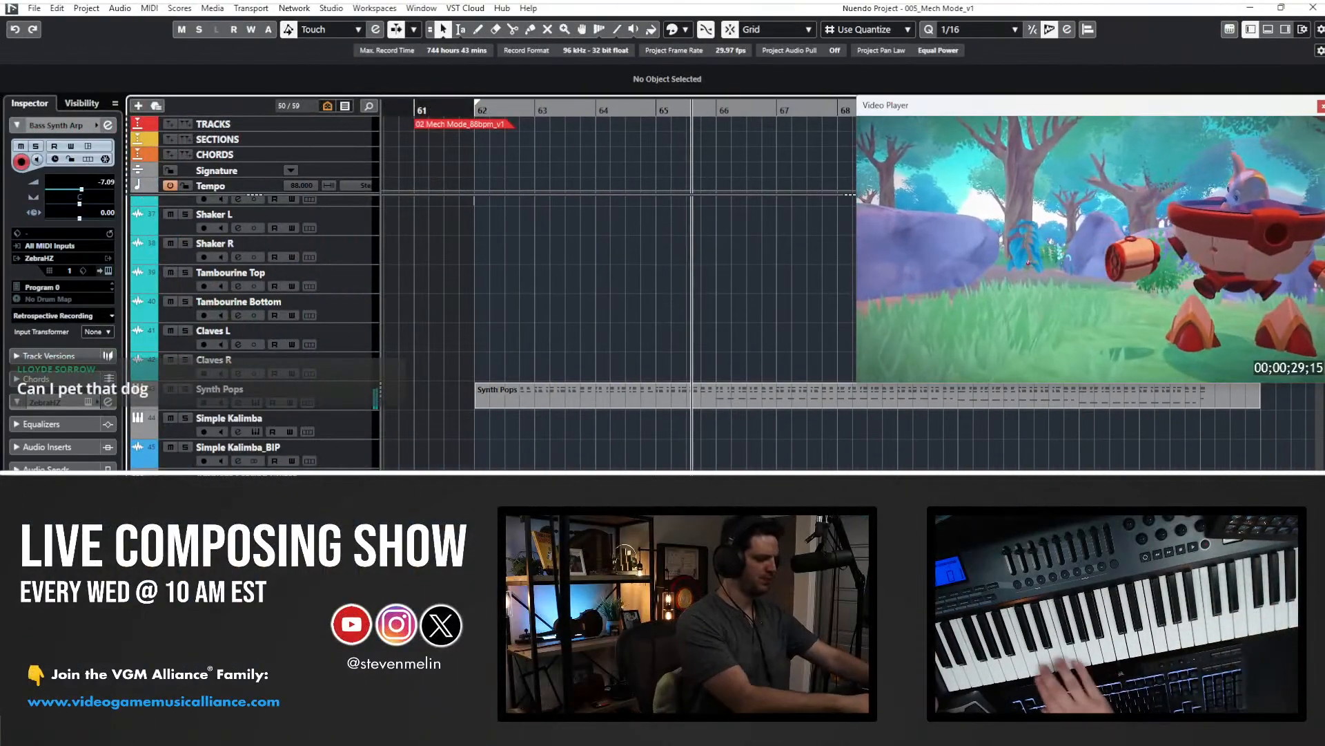
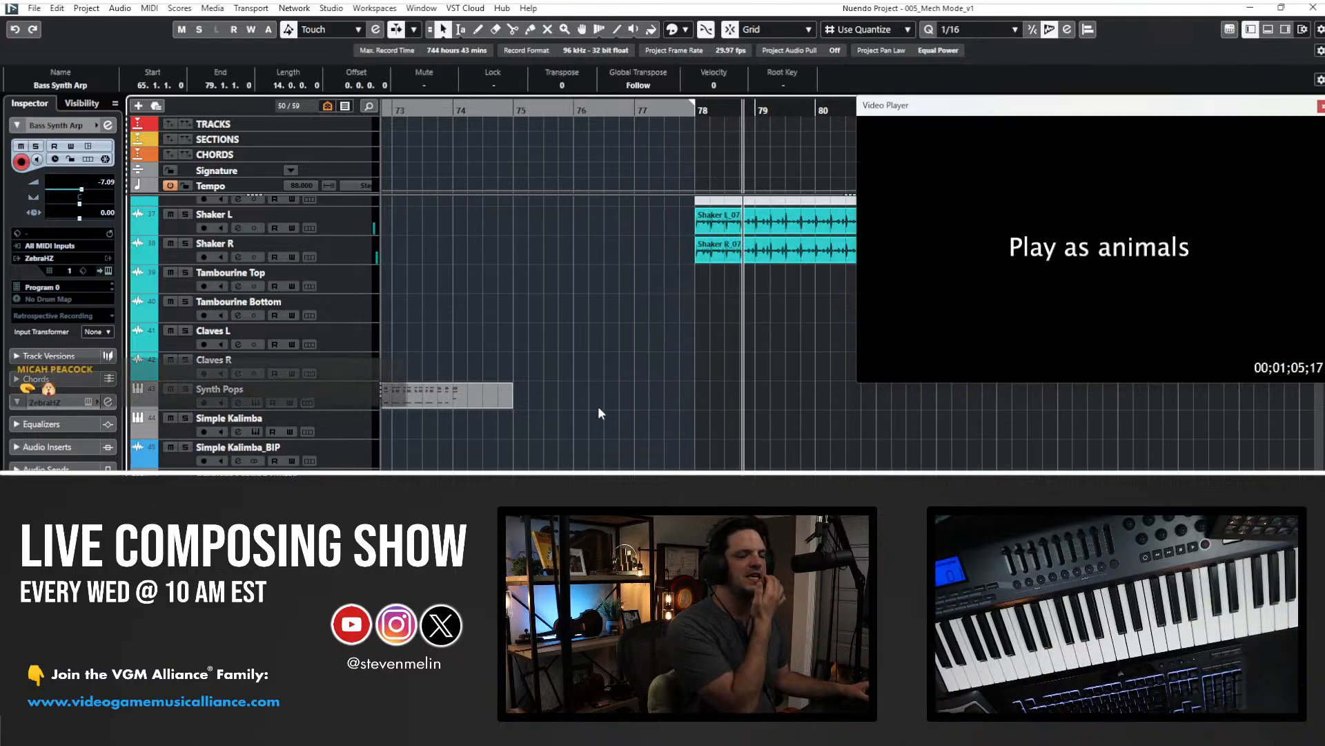
pyautogui.scroll(5, 598, 406)
pyautogui.hscroll(3, 597, 406)
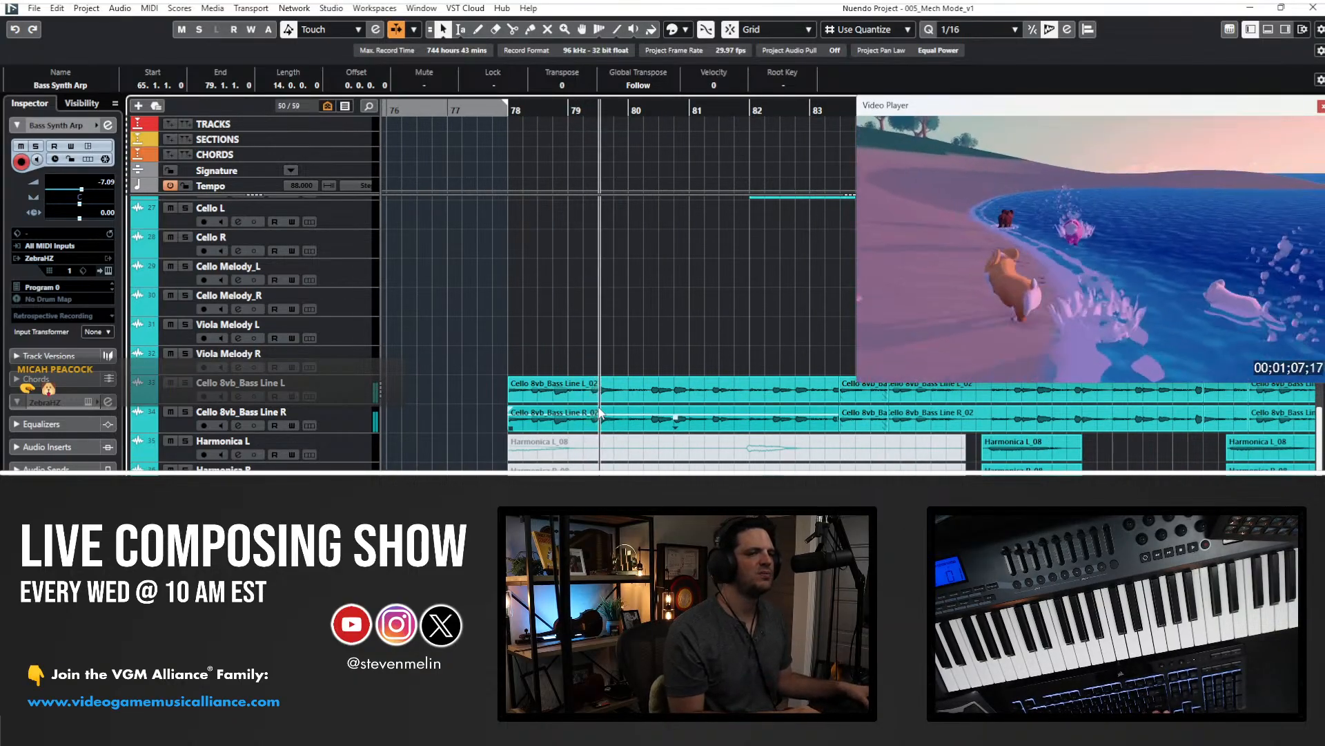
pyautogui.hscroll(1, 599, 413)
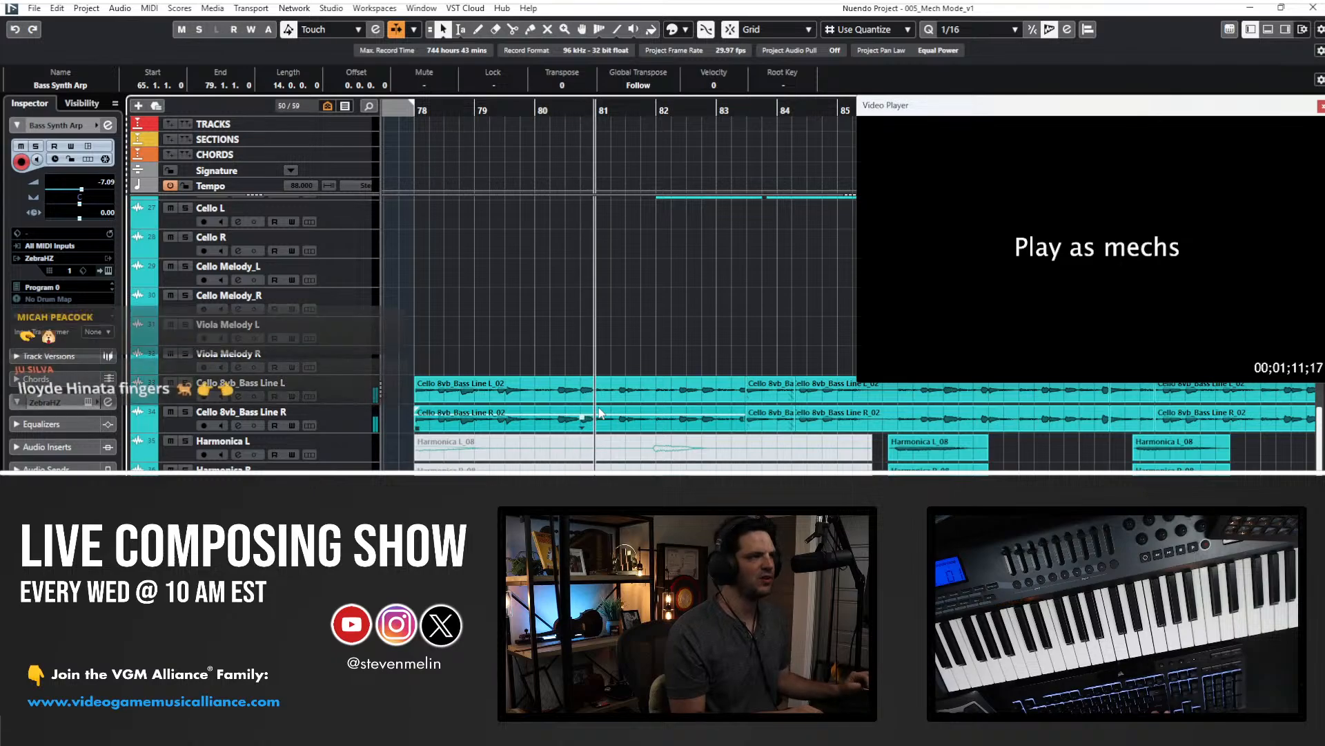
pyautogui.hscroll(2, 599, 413)
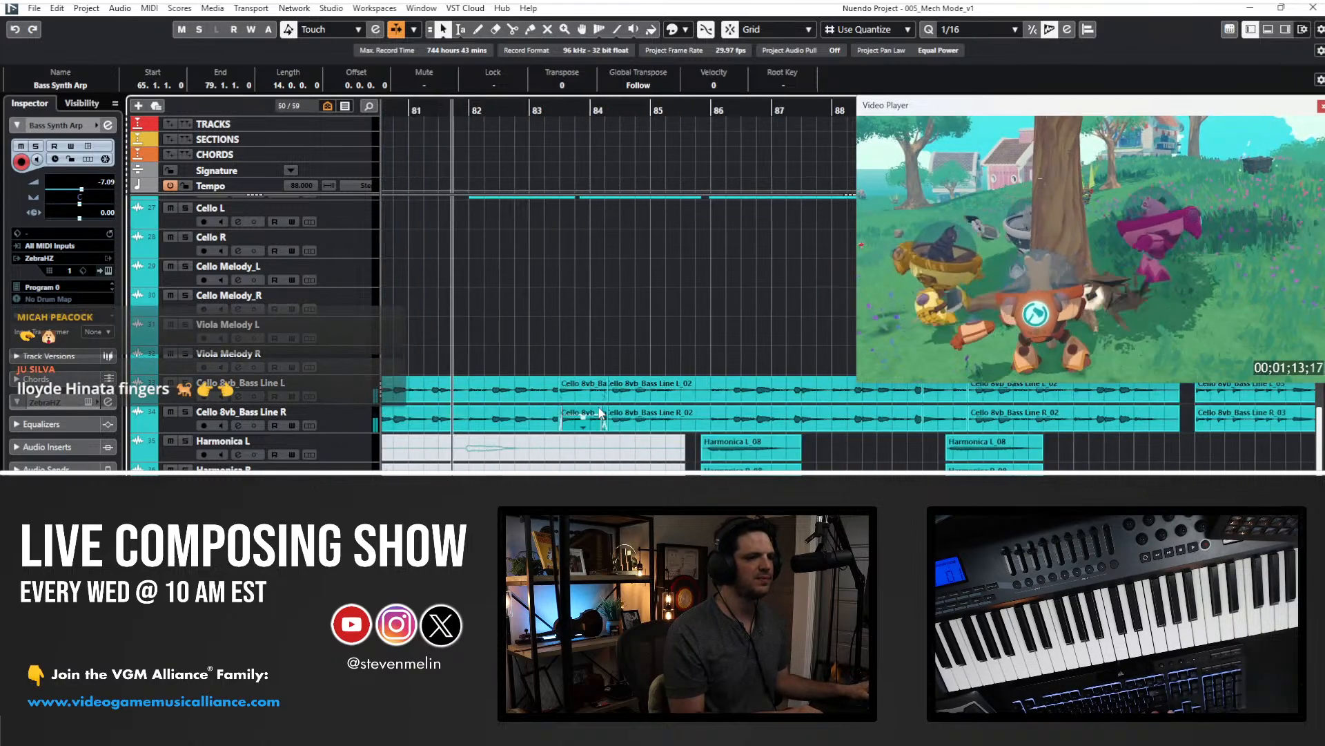
pyautogui.hscroll(-1, 599, 413)
pyautogui.scroll(-3, 599, 413)
pyautogui.scroll(6, 599, 413)
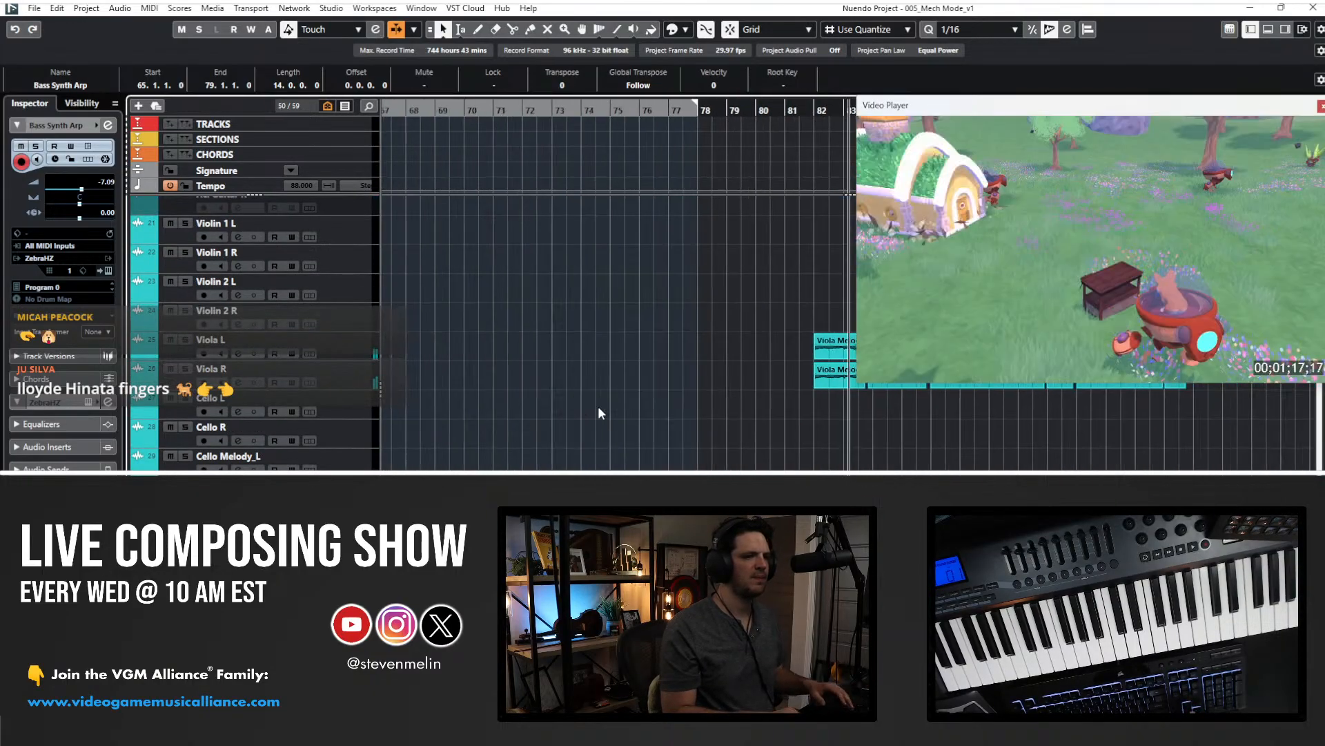
pyautogui.scroll(-3, 598, 412)
pyautogui.moveTo(783, 417); pyautogui.dragTo(542, 227)
pyautogui.press('space')
pyautogui.hscroll(-10, 540, 222)
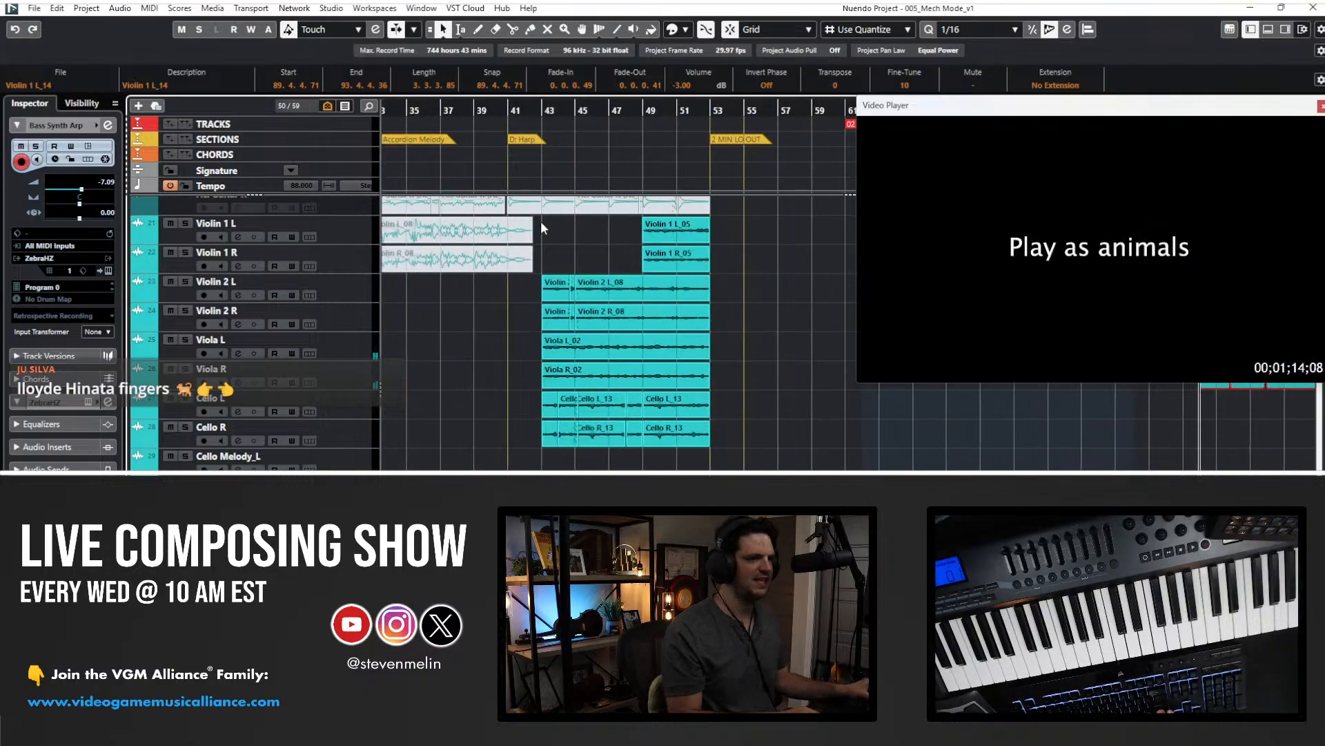
pyautogui.hscroll(2, 540, 222)
pyautogui.scroll(-6, 541, 223)
pyautogui.hscroll(12, 541, 222)
pyautogui.hscroll(-6, 726, 340)
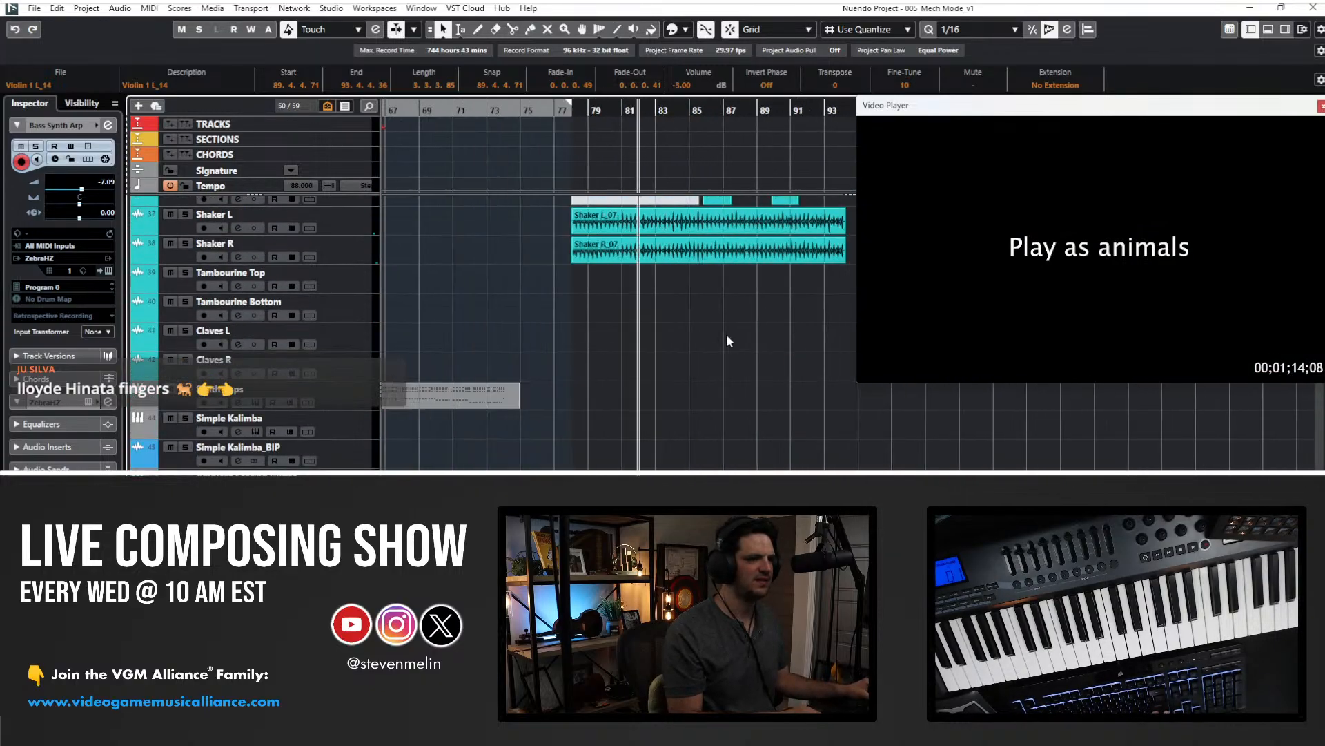
pyautogui.hotkey('ctrl', 'z')
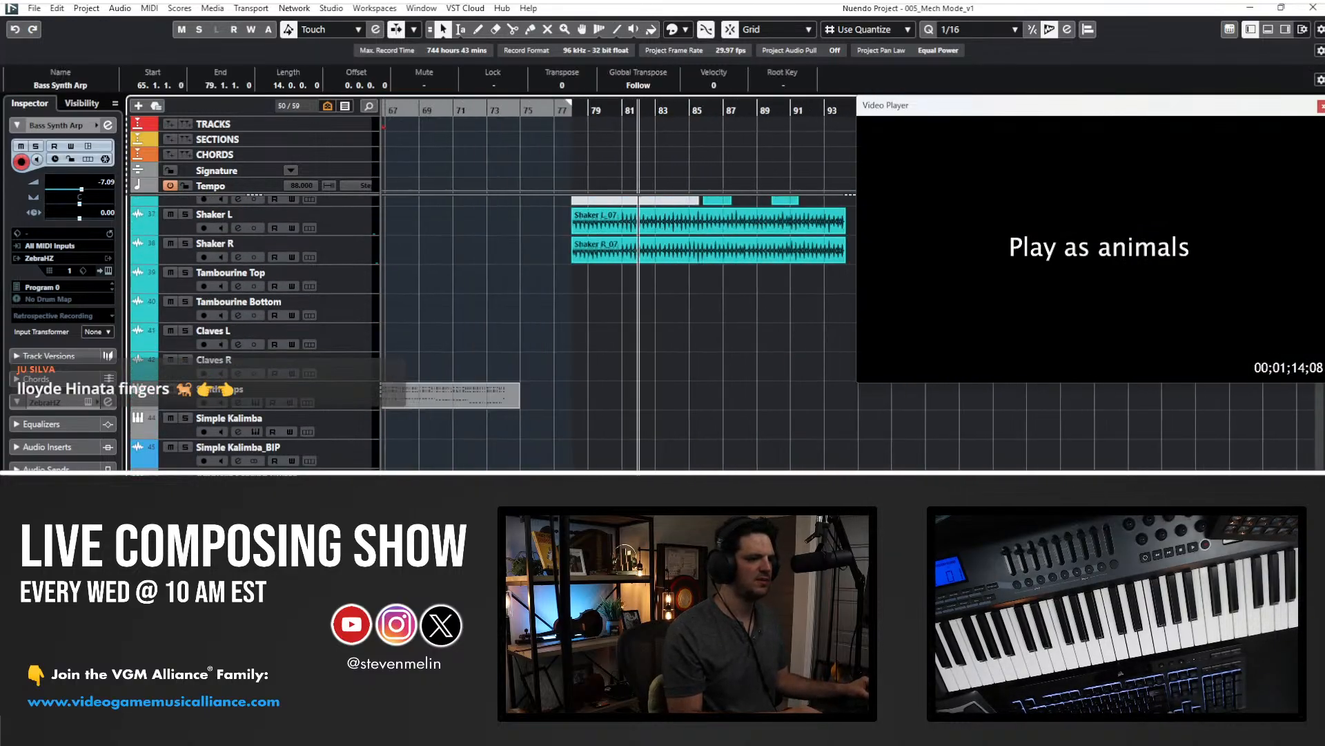
# - Open the recorded Bass Synth Arp part, quantize all of its notes to 1/4, and close the editor
pyautogui.press('Return')
pyautogui.hotkey('ctrl', 'a')
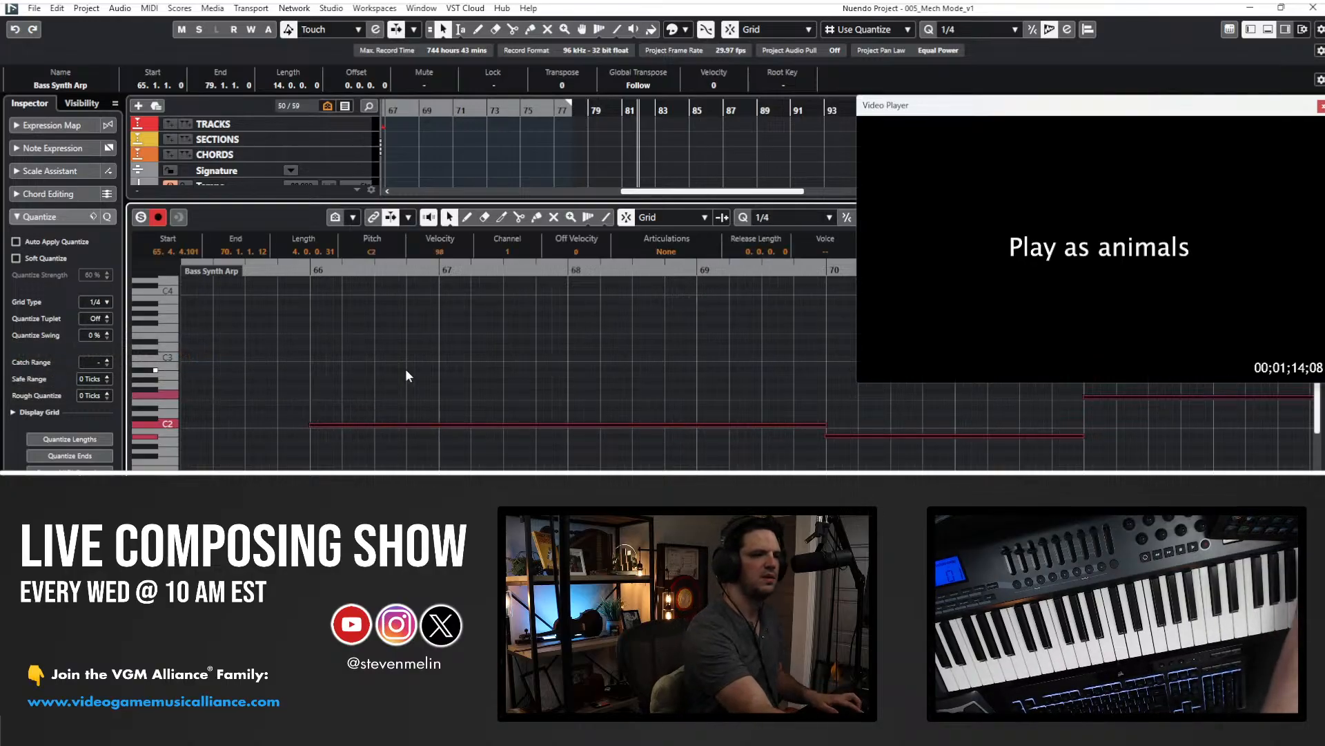
pyautogui.hotkey('alt', '3')
pyautogui.press('Return')
# - Move the playback position to bar 66
pyautogui.hscroll(-5, 487, 417)
pyautogui.hscroll(2, 487, 416)
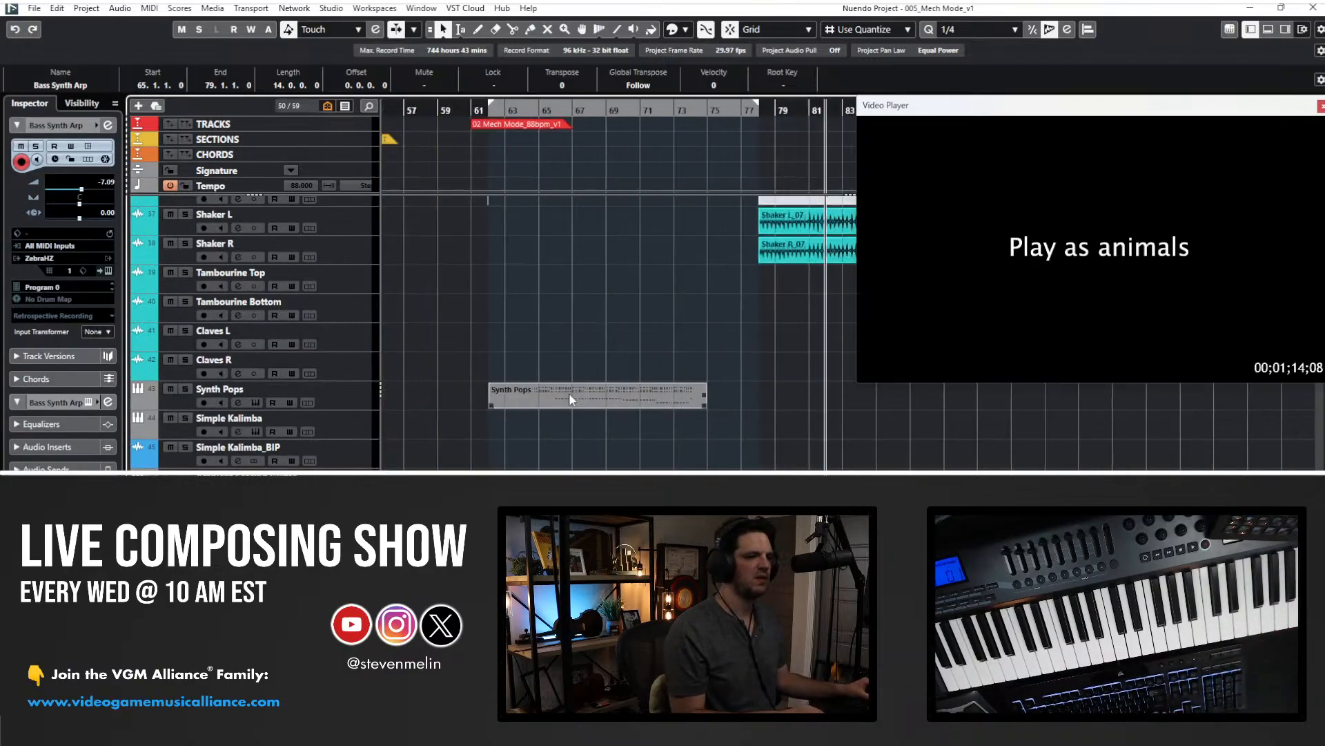
pyautogui.scroll(-1, 596, 132)
pyautogui.click(595, 142)
pyautogui.press('KP_Subtract')
pyautogui.press('KP_Subtract')
pyautogui.press('KP_Subtract')
pyautogui.press('KP_Add')
pyautogui.scroll(10, 533, 315)
pyautogui.scroll(-5, 532, 312)
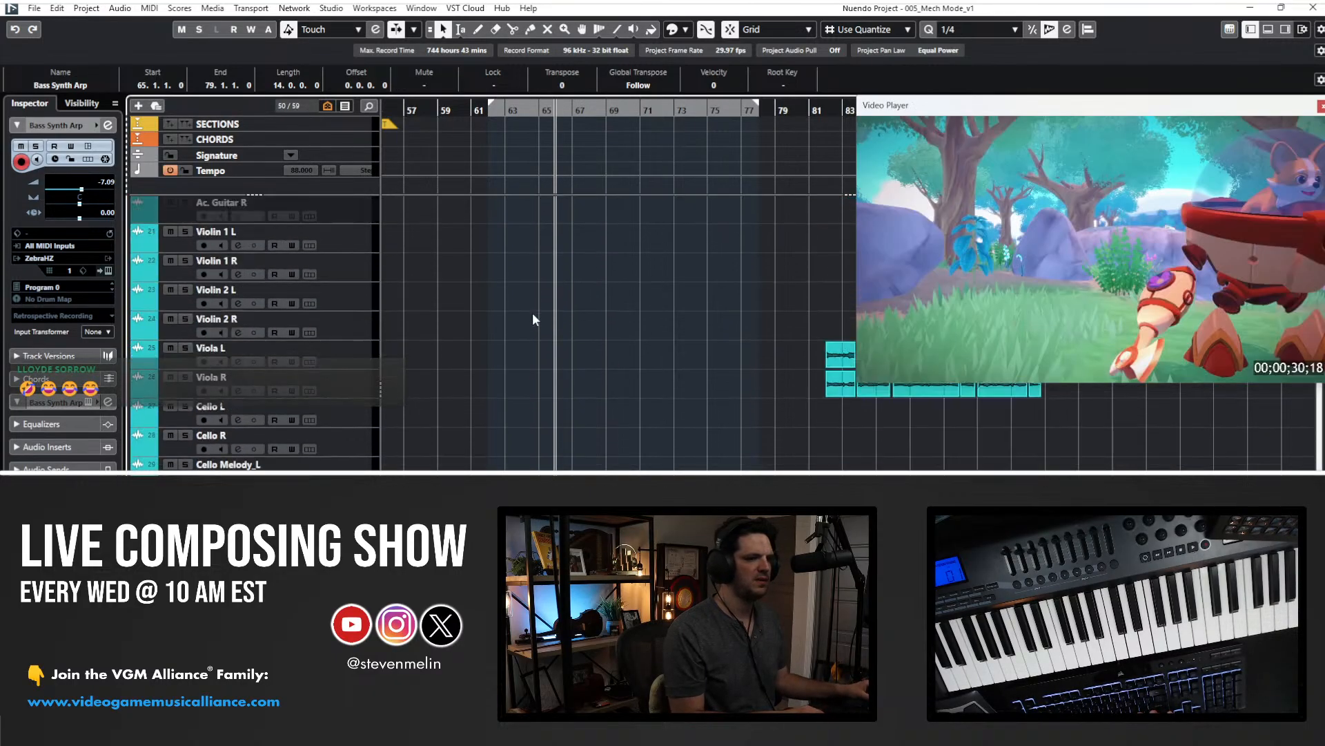
# - Copy the violin and viola events that start at bar 82, place the cursor at their start, and select the Violin 1 L track
pyautogui.hscroll(4, 532, 312)
pyautogui.moveTo(759, 448); pyautogui.dragTo(417, 217)
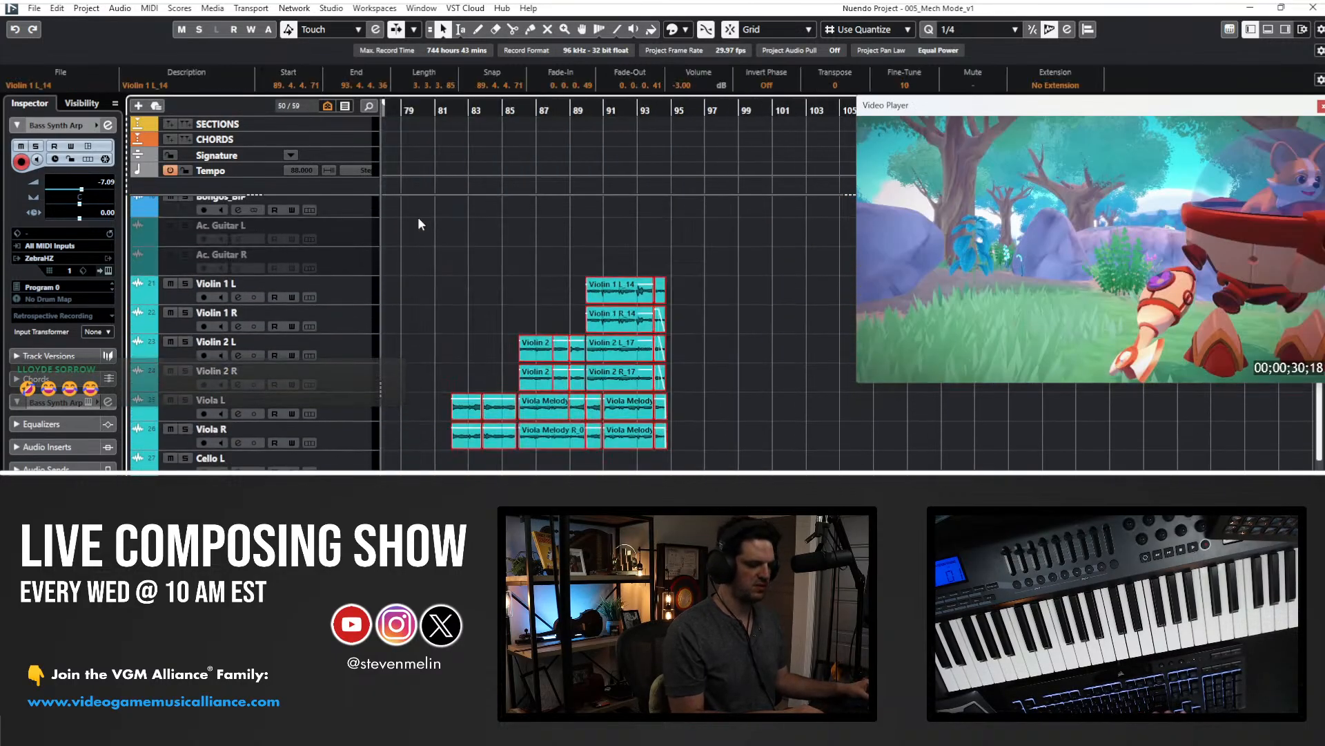
pyautogui.press('l')
pyautogui.hscroll(-2, 419, 221)
pyautogui.click(353, 284)
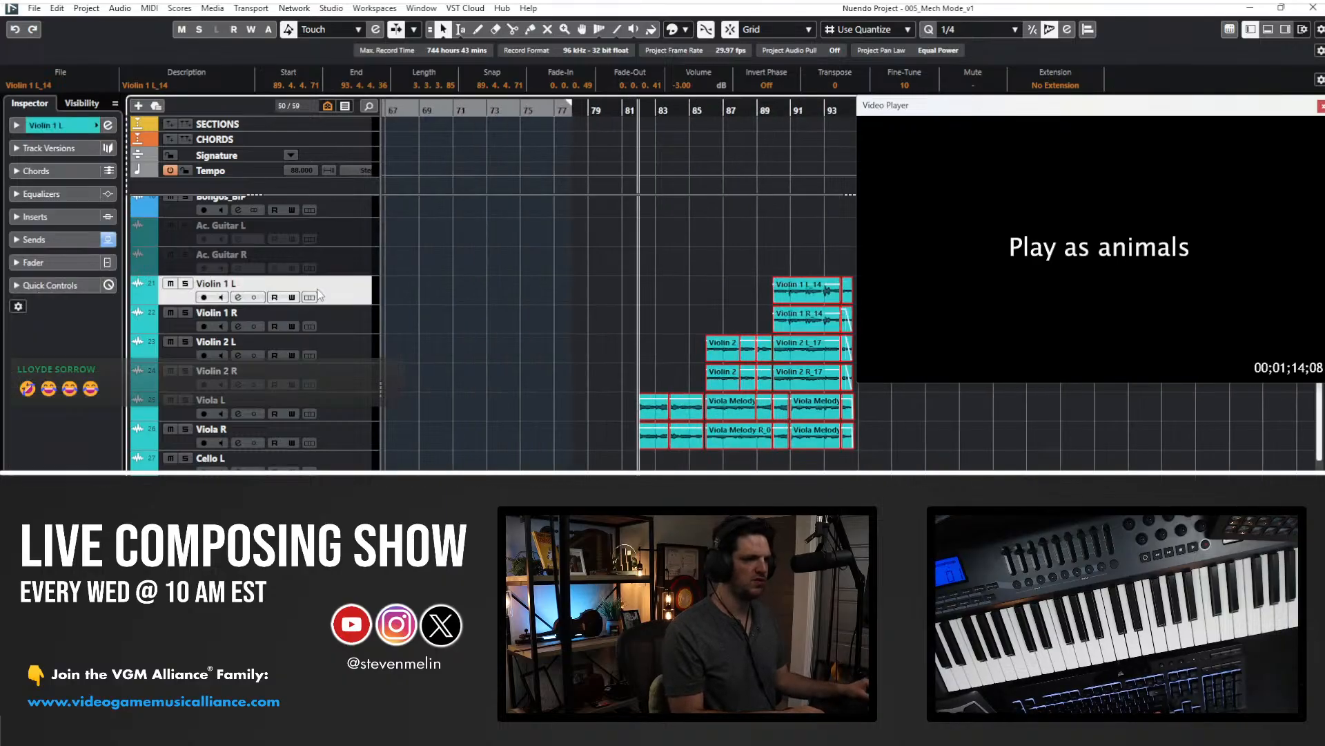
# - Paste the copied violin and viola events at bar 66, 16 bars ahead of the originals
pyautogui.hscroll(-8, 494, 304)
pyautogui.hscroll(5, 494, 304)
pyautogui.press('KP_Subtract')
pyautogui.scroll(-3, 494, 304)
pyautogui.scroll(-6, 494, 301)
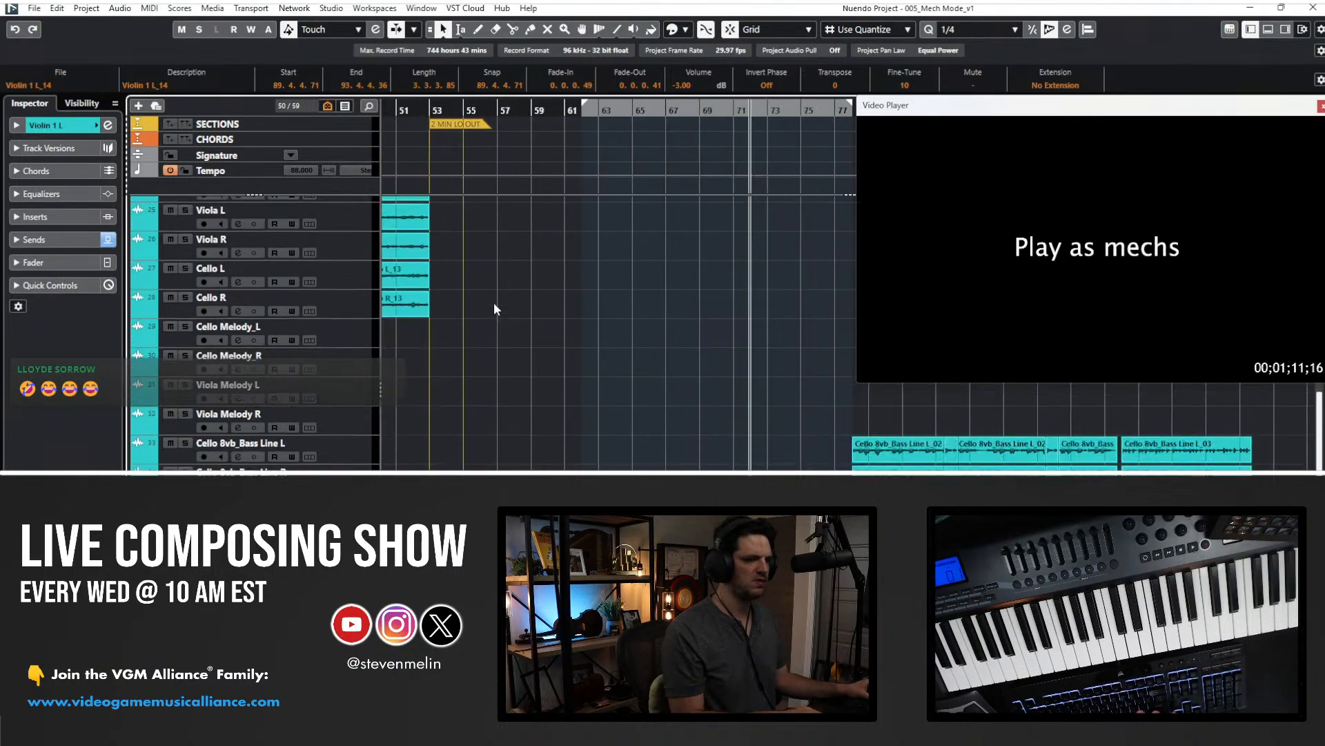
pyautogui.press('KP_Subtract')
pyautogui.press('KP_Subtract')
pyautogui.press('KP_Subtract')
pyautogui.press('KP_Subtract')
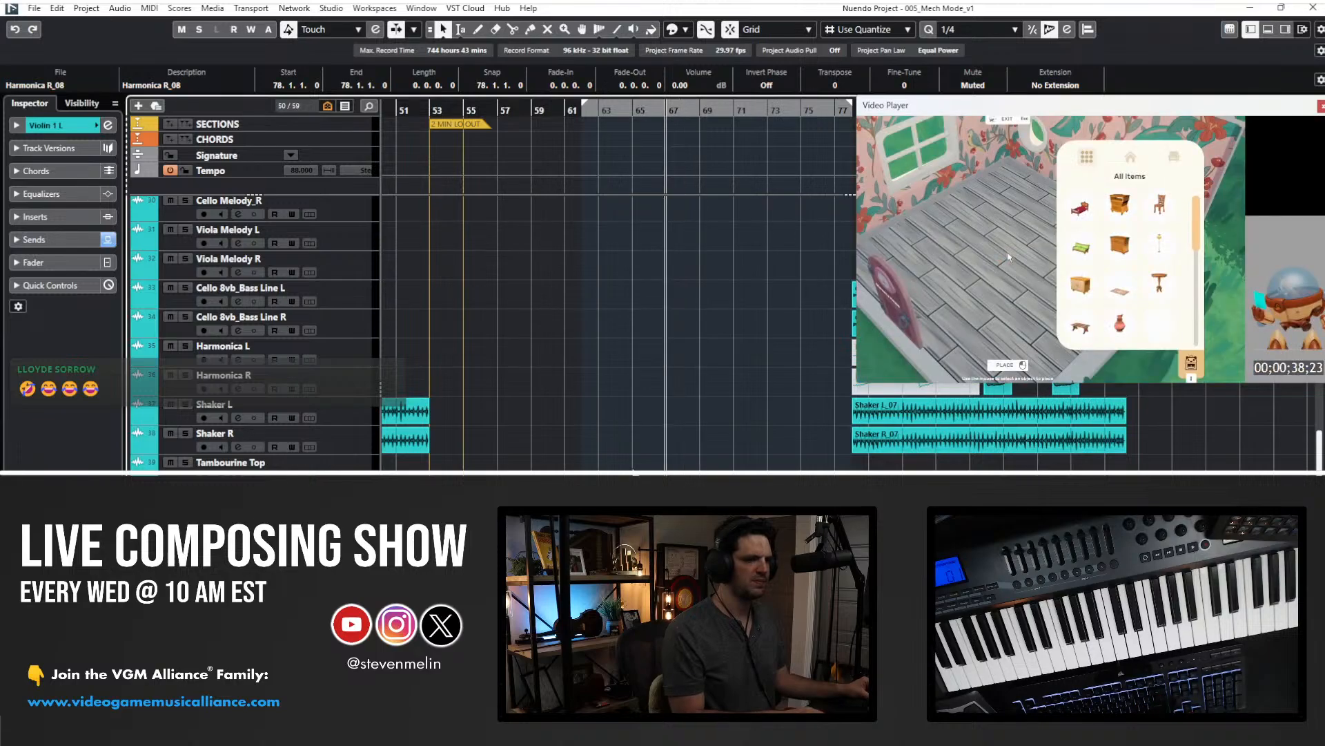
pyautogui.scroll(-3, 507, 315)
pyautogui.press('KP_Add')
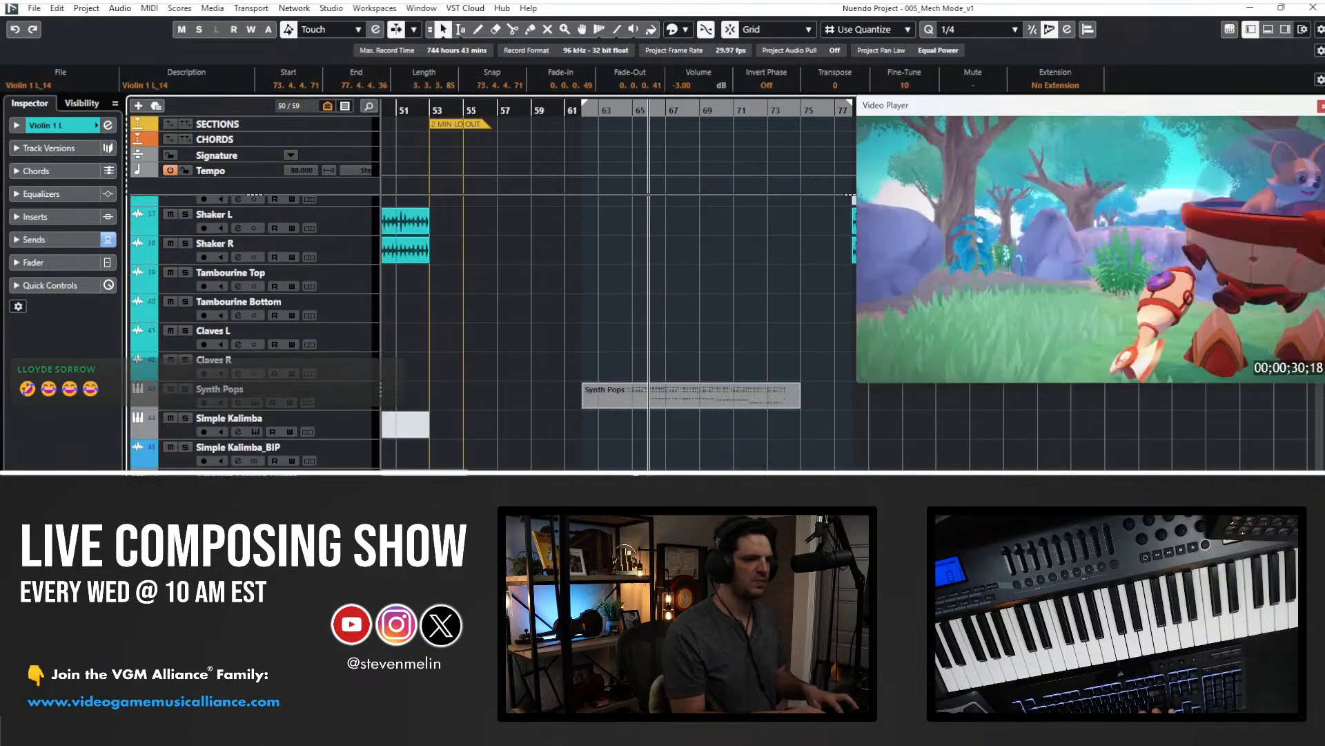
# - Play back the pasted strings from bar 66 with auto-scroll on and clear the event selection
pyautogui.scroll(5, 494, 332)
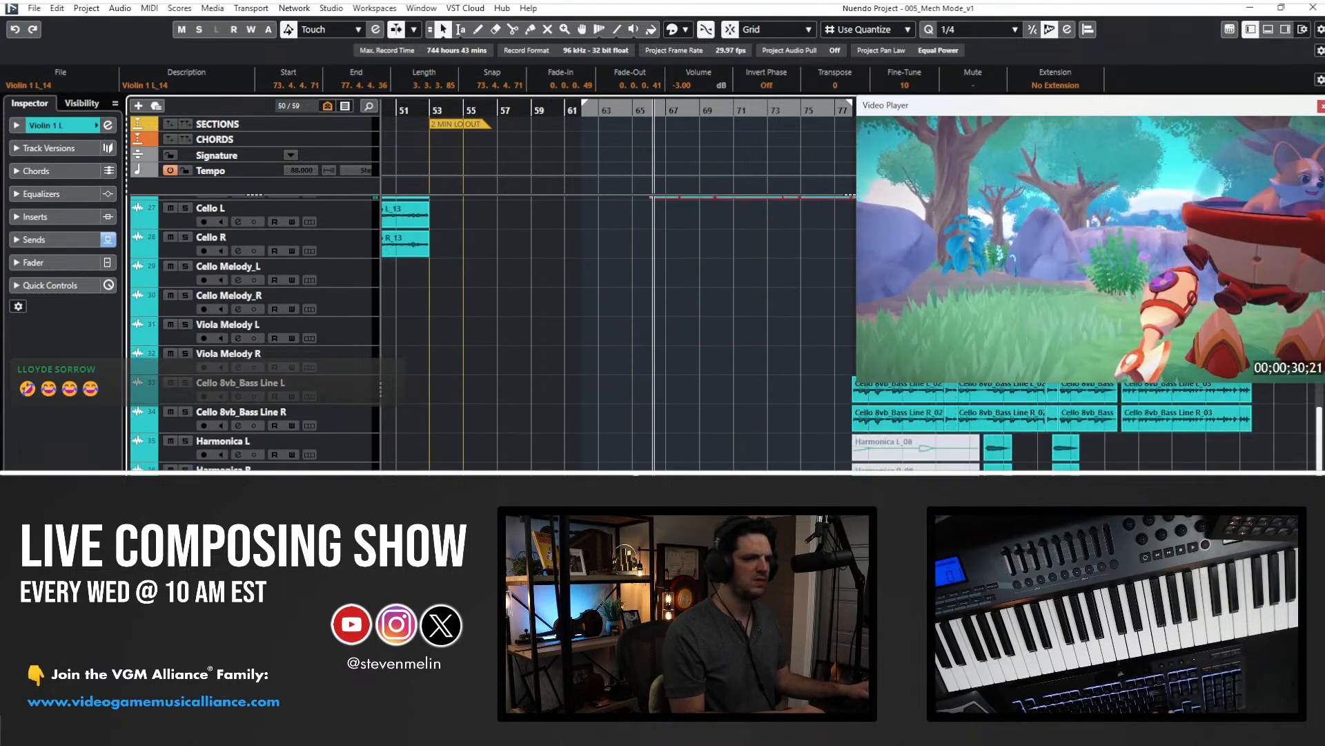
pyautogui.scroll(-3, 645, 456)
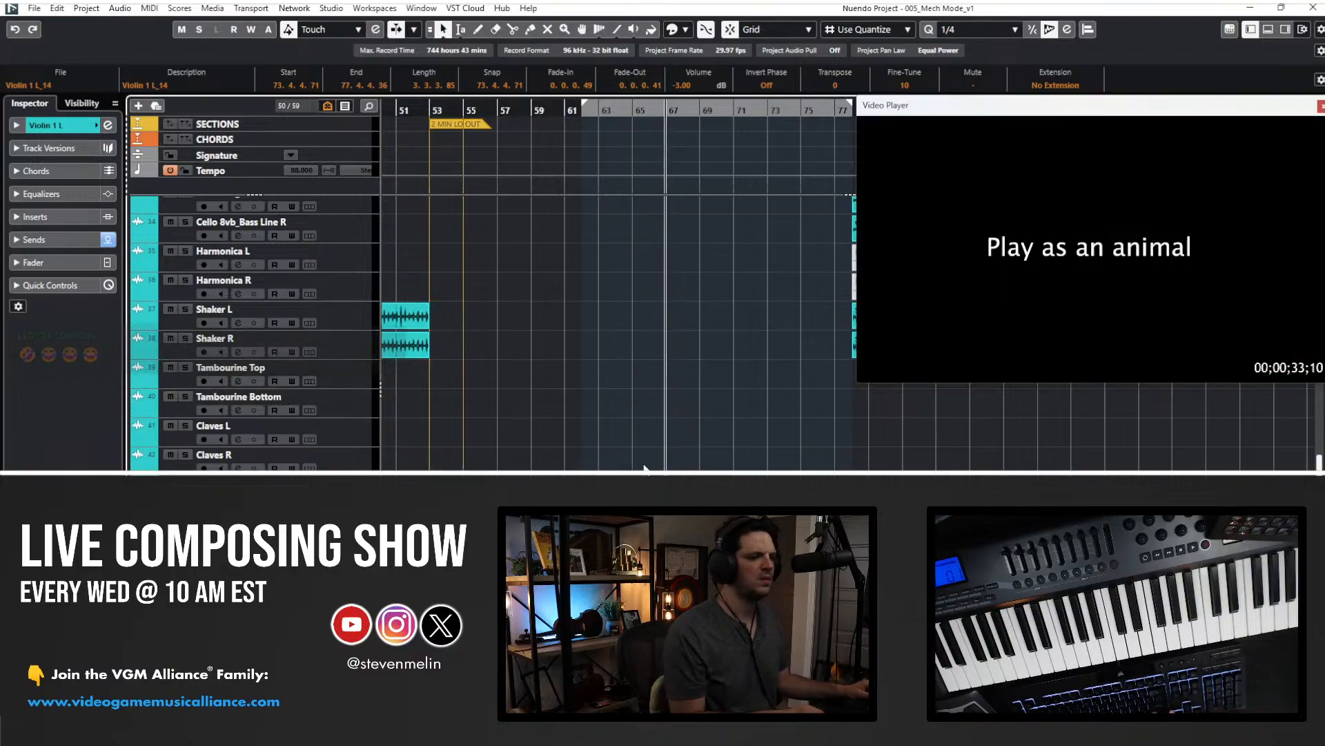
pyautogui.press('f')
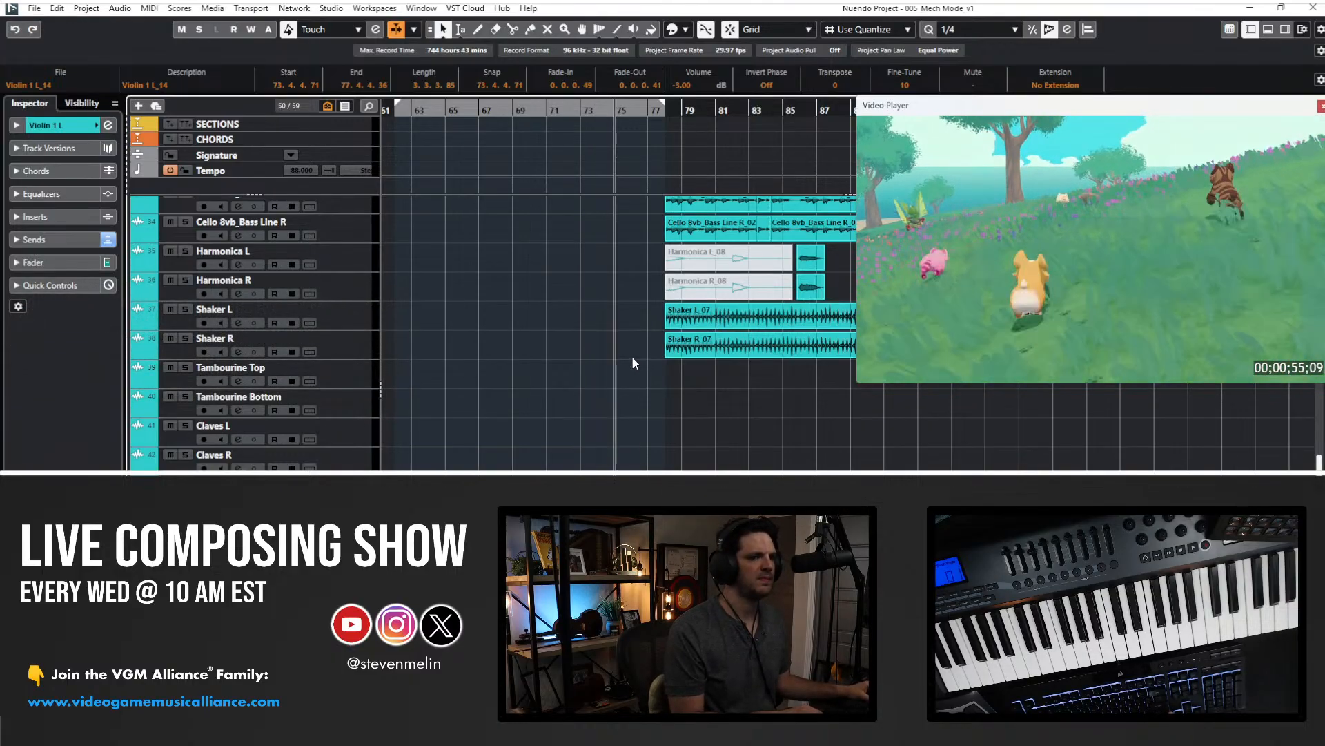
pyautogui.scroll(10, 633, 362)
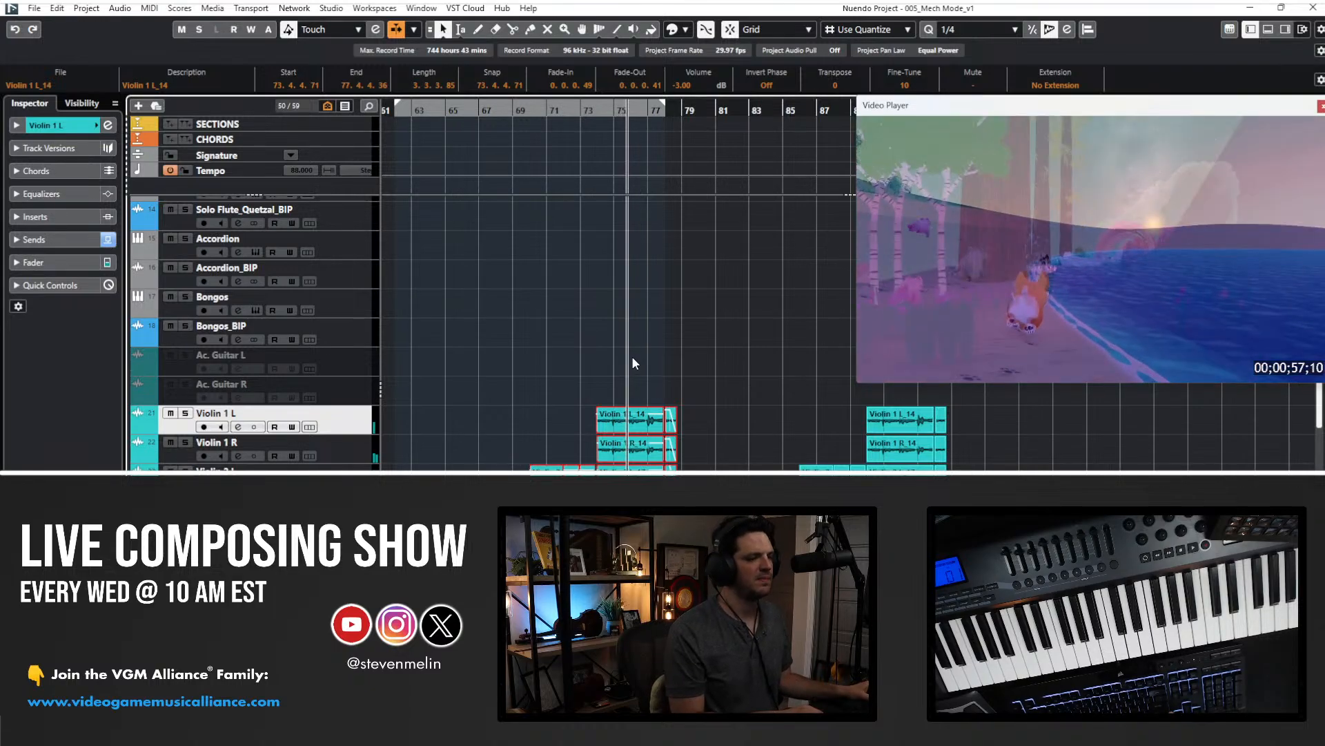
pyautogui.scroll(-12, 633, 362)
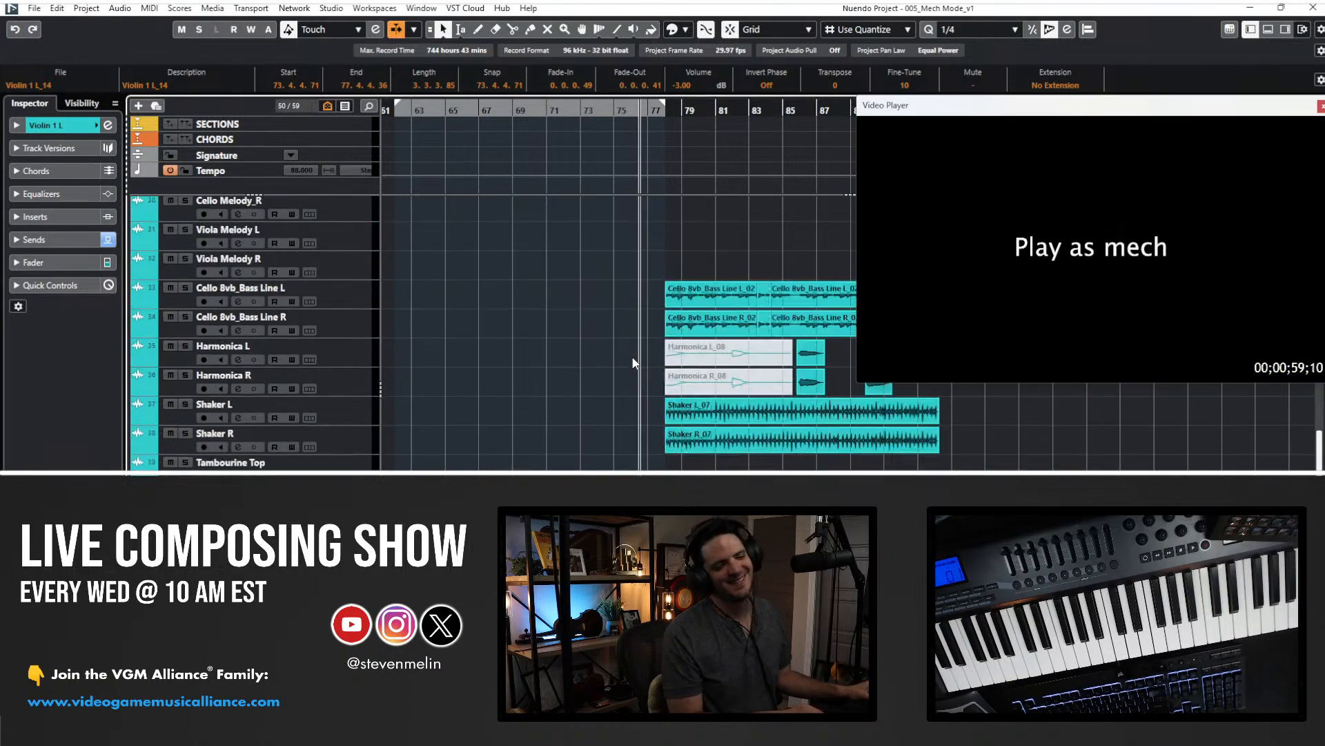
pyautogui.click(631, 445)
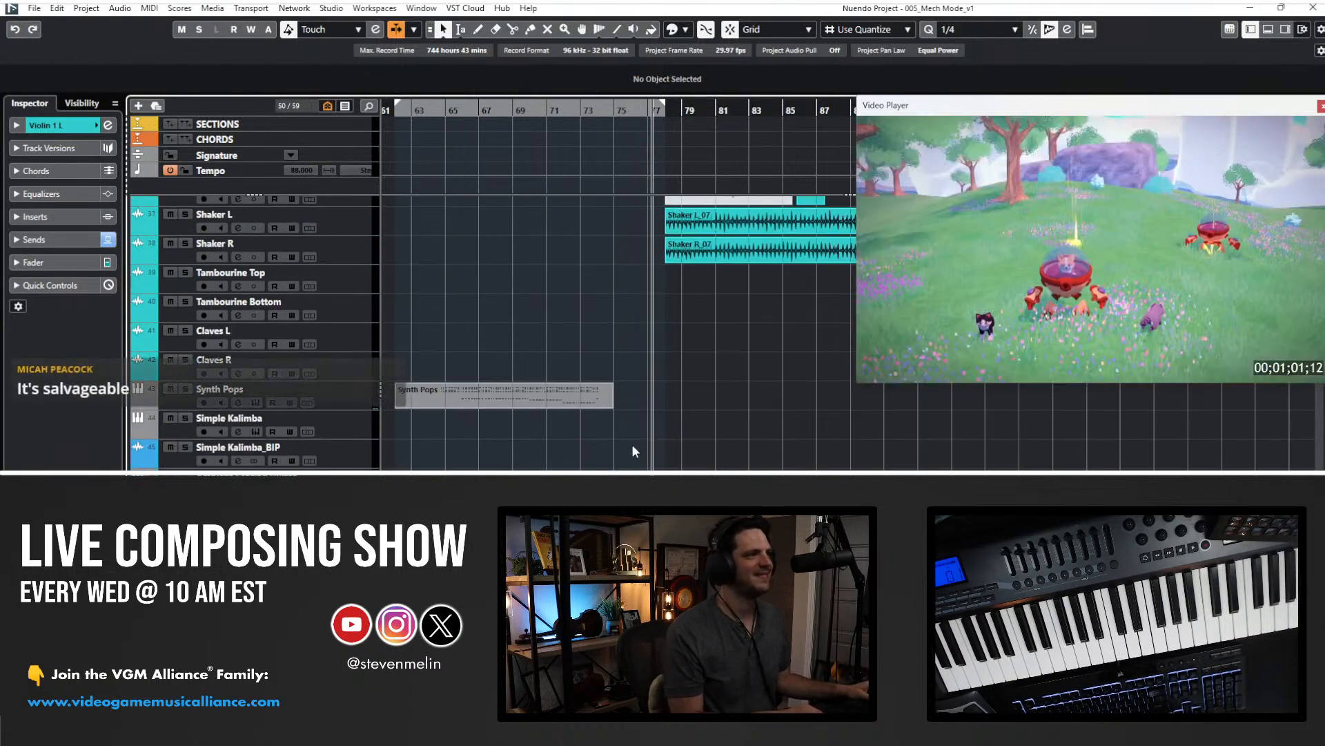
# - Examine how the strings and other tracks line up around bar 78 and in the section that follows
pyautogui.press('h')
pyautogui.press('h')
pyautogui.press('h')
pyautogui.press('h')
pyautogui.hscroll(3, 631, 444)
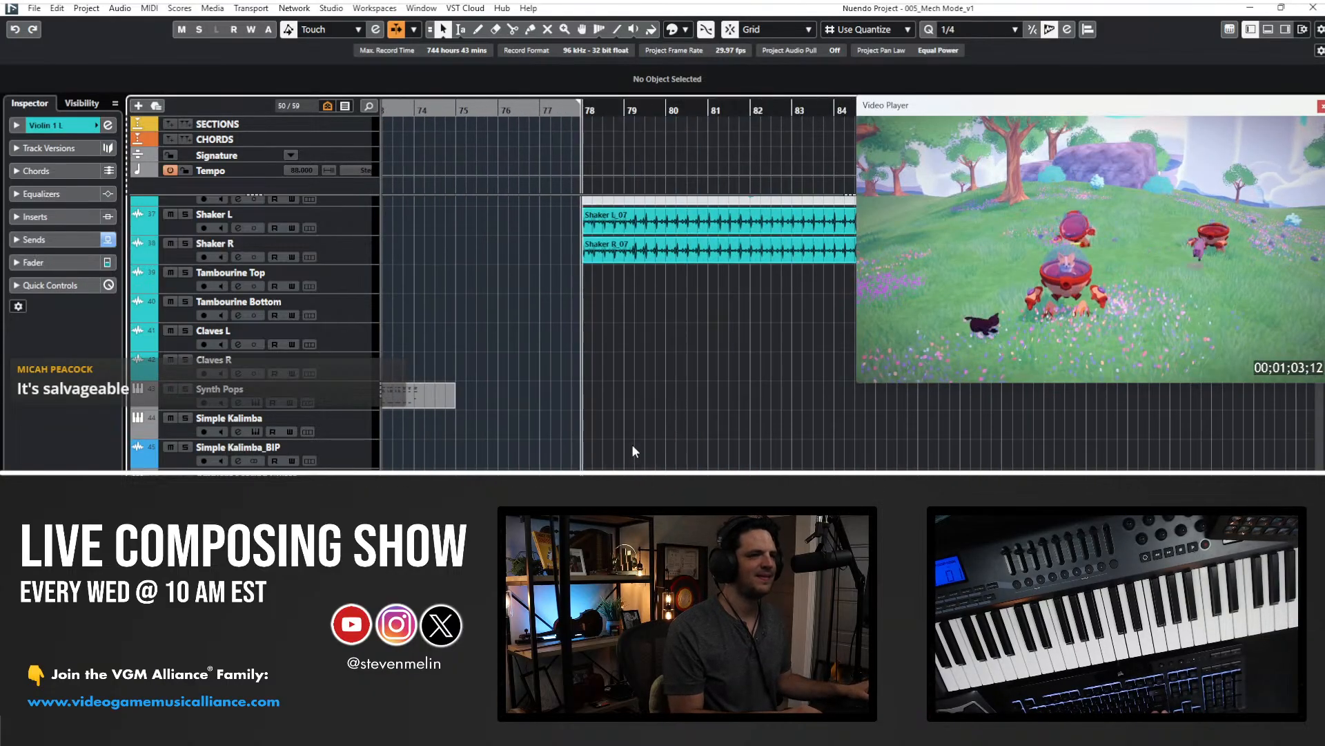
pyautogui.hscroll(6, 631, 429)
pyautogui.hscroll(-7, 632, 428)
pyautogui.hscroll(2, 631, 429)
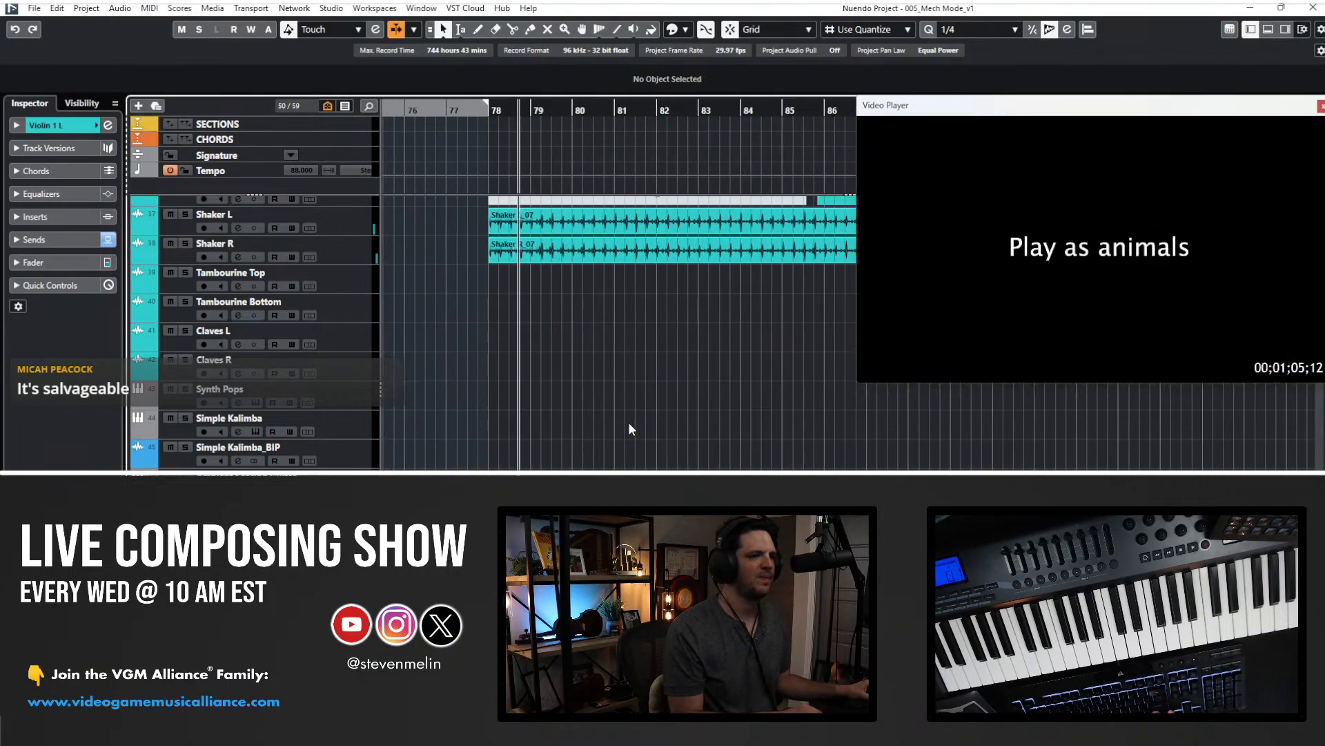
pyautogui.scroll(12, 631, 429)
pyautogui.scroll(-8, 629, 424)
pyautogui.hscroll(-3, 628, 424)
pyautogui.press('g')
pyautogui.press('g')
pyautogui.press('g')
pyautogui.press('g')
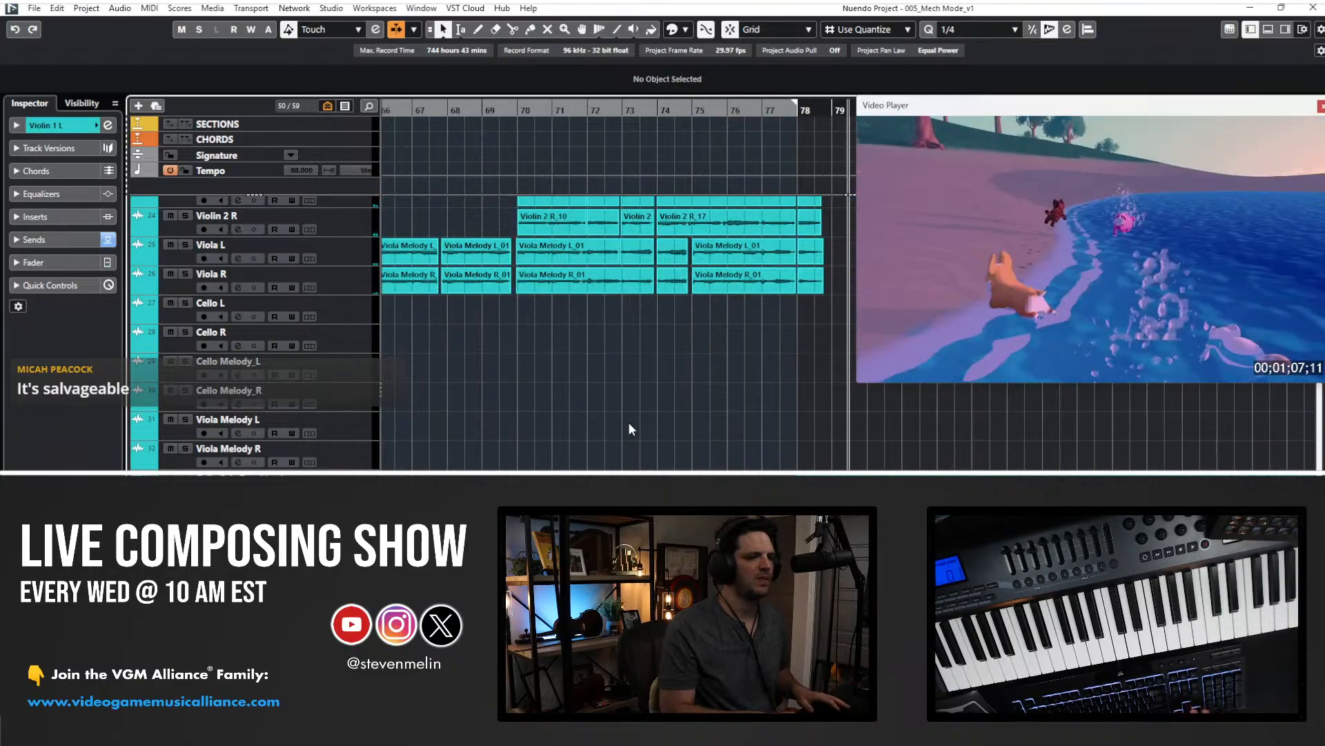
pyautogui.hscroll(6, 628, 425)
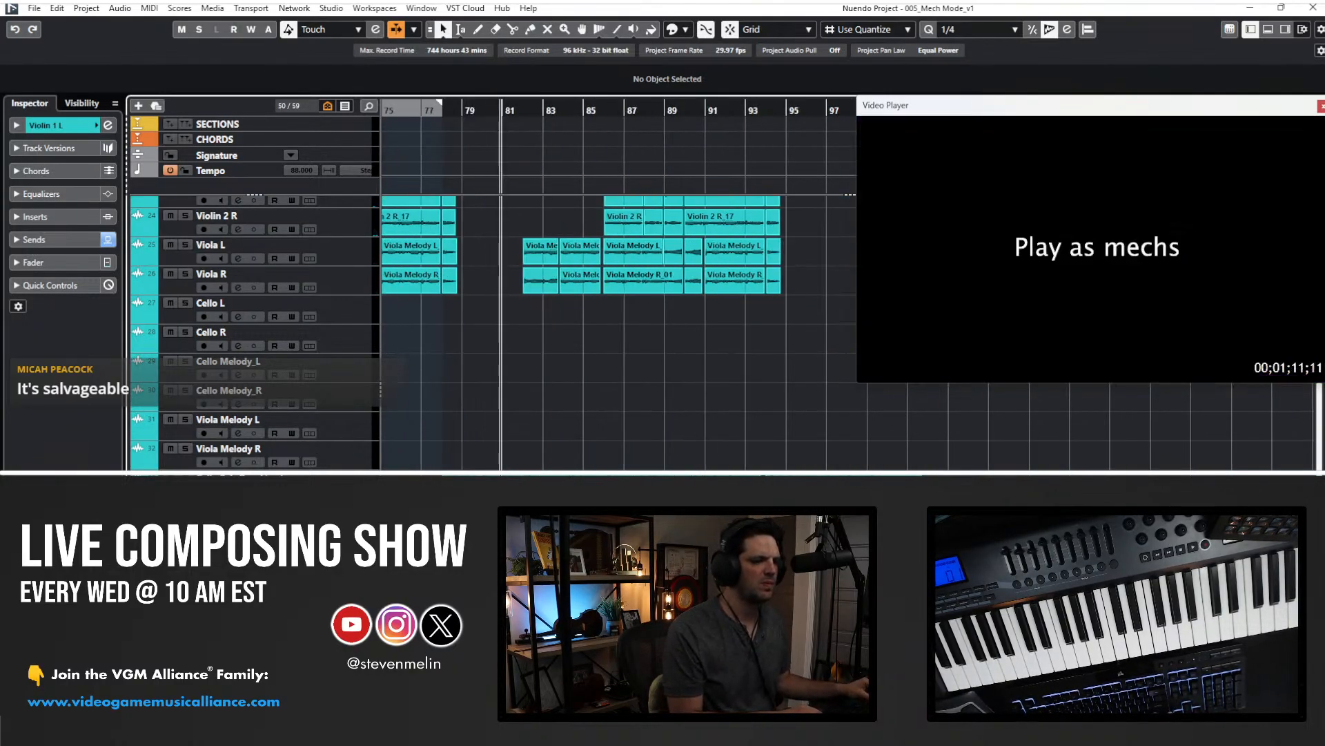
# - Select the string, cello bass line, harmonica and shaker events of the section starting at bar 78 and move them 31 bars later
pyautogui.moveTo(752, 531); pyautogui.dragTo(416, 445)
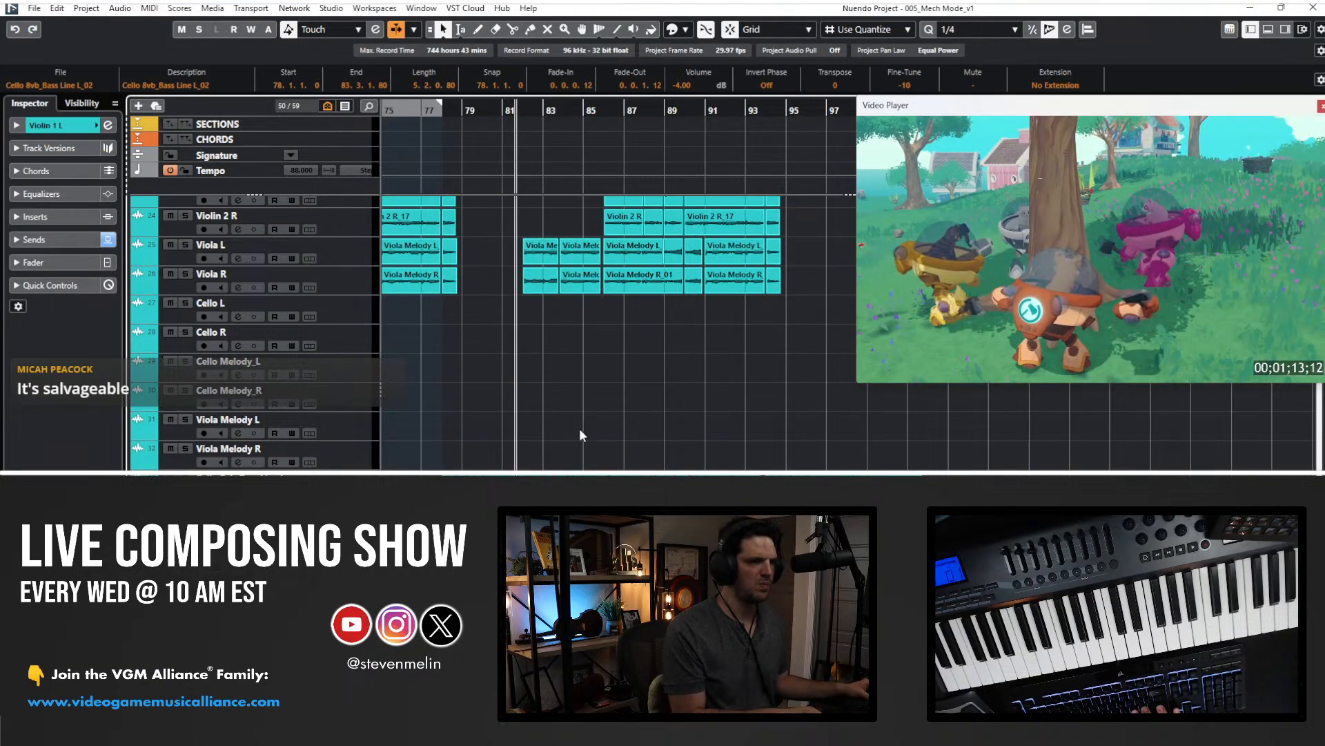
pyautogui.scroll(4, 584, 434)
pyautogui.moveTo(518, 297); pyautogui.dragTo(867, 518)
pyautogui.hotkey('ctrl', 'Right')
pyautogui.hotkey('ctrl', 'Right')
pyautogui.hotkey('ctrl', 'Right')
pyautogui.hotkey('ctrl', 'Right')
pyautogui.hotkey('ctrl', 'Right')
pyautogui.hotkey('ctrl', 'Right')
pyautogui.hotkey('ctrl', 'Right')
pyautogui.hotkey('ctrl', 'Right')
pyautogui.hotkey('ctrl', 'Right')
pyautogui.hotkey('ctrl', 'Right')
pyautogui.hotkey('ctrl', 'Right')
pyautogui.hotkey('ctrl', 'Right')
pyautogui.hotkey('ctrl', 'Right')
pyautogui.hotkey('ctrl', 'Right')
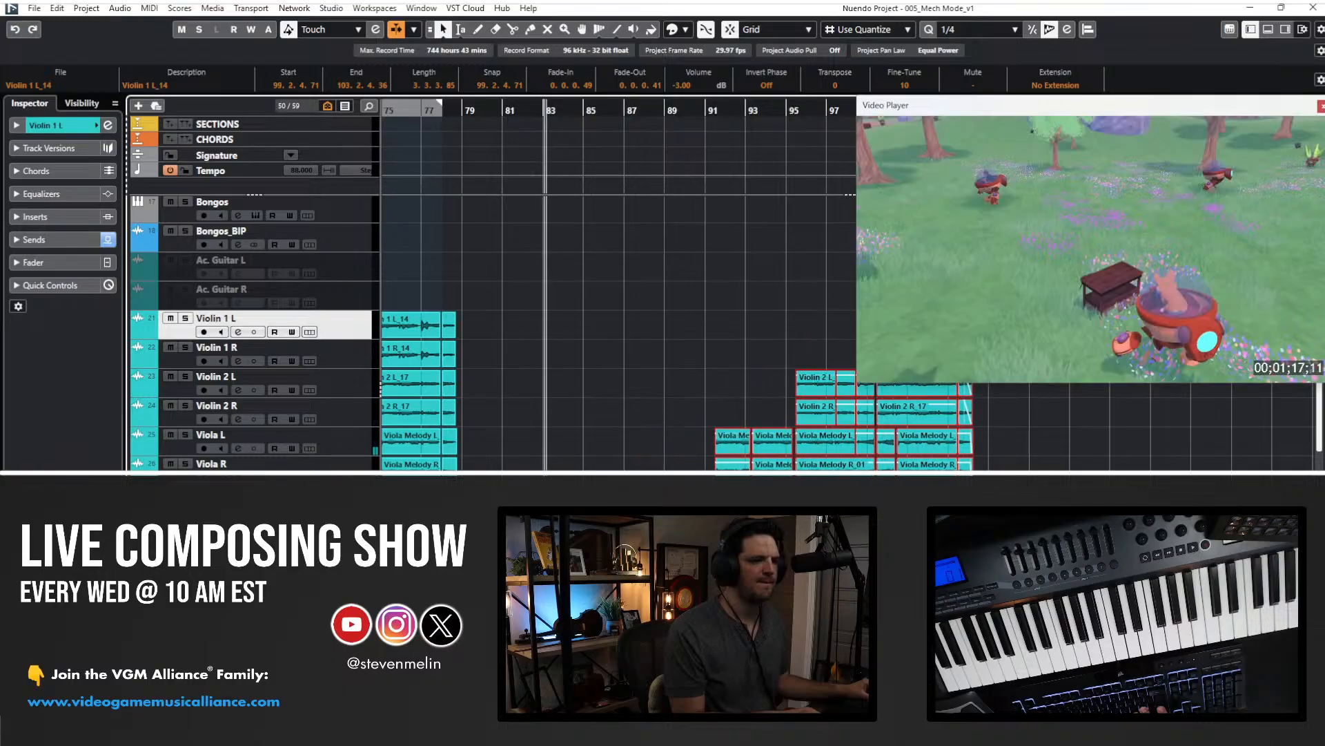
pyautogui.hotkey('ctrl', 'Right')
pyautogui.hotkey('ctrl', 'Right')
pyautogui.hotkey('ctrl', 'Right')
pyautogui.hotkey('ctrl', 'Right')
pyautogui.hotkey('ctrl', 'Right')
pyautogui.hotkey('ctrl', 'Right')
pyautogui.hotkey('ctrl', 'Right')
pyautogui.hotkey('ctrl', 'Right')
pyautogui.hotkey('ctrl', 'Right')
pyautogui.hotkey('ctrl', 'Right')
pyautogui.hotkey('ctrl', 'Right')
pyautogui.hotkey('ctrl', 'Right')
pyautogui.hotkey('ctrl', 'Right')
pyautogui.hotkey('ctrl', 'Right')
pyautogui.hotkey('ctrl', 'Right')
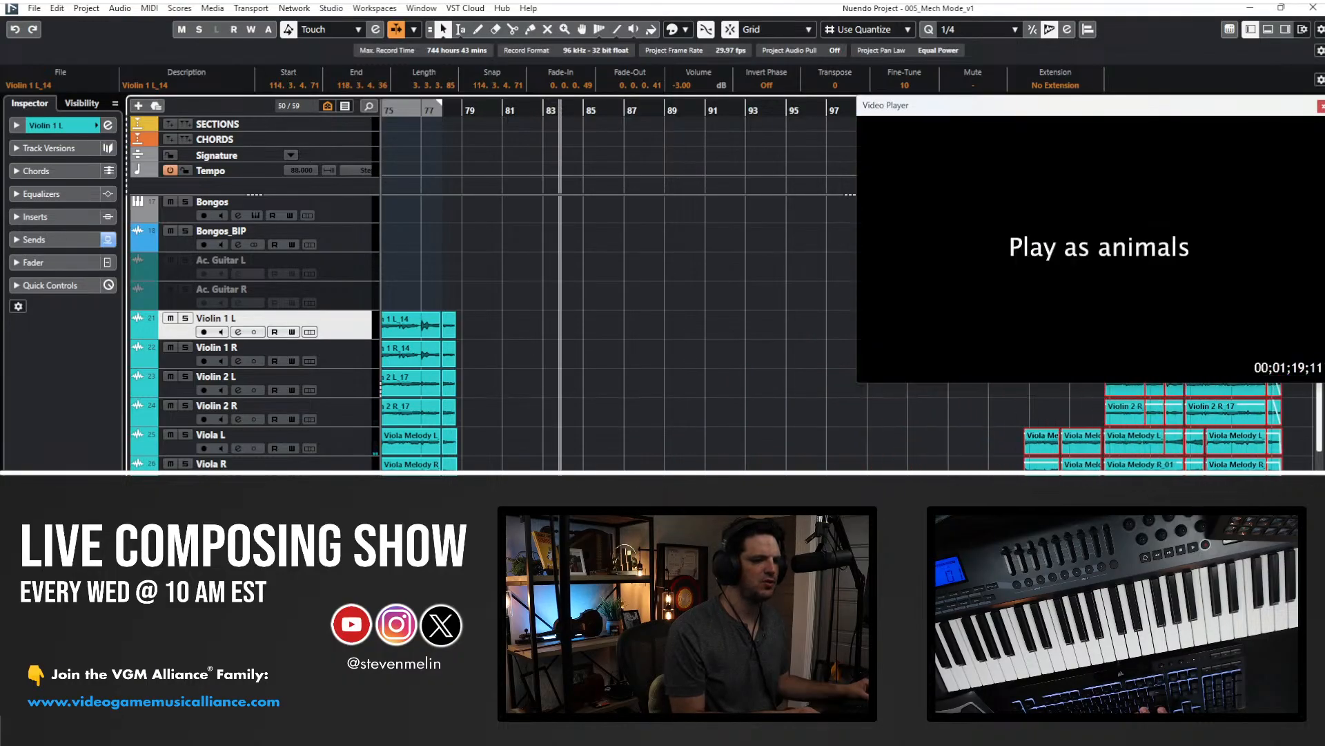
pyautogui.hotkey('ctrl', 'Right')
pyautogui.hotkey('ctrl', 'Right')
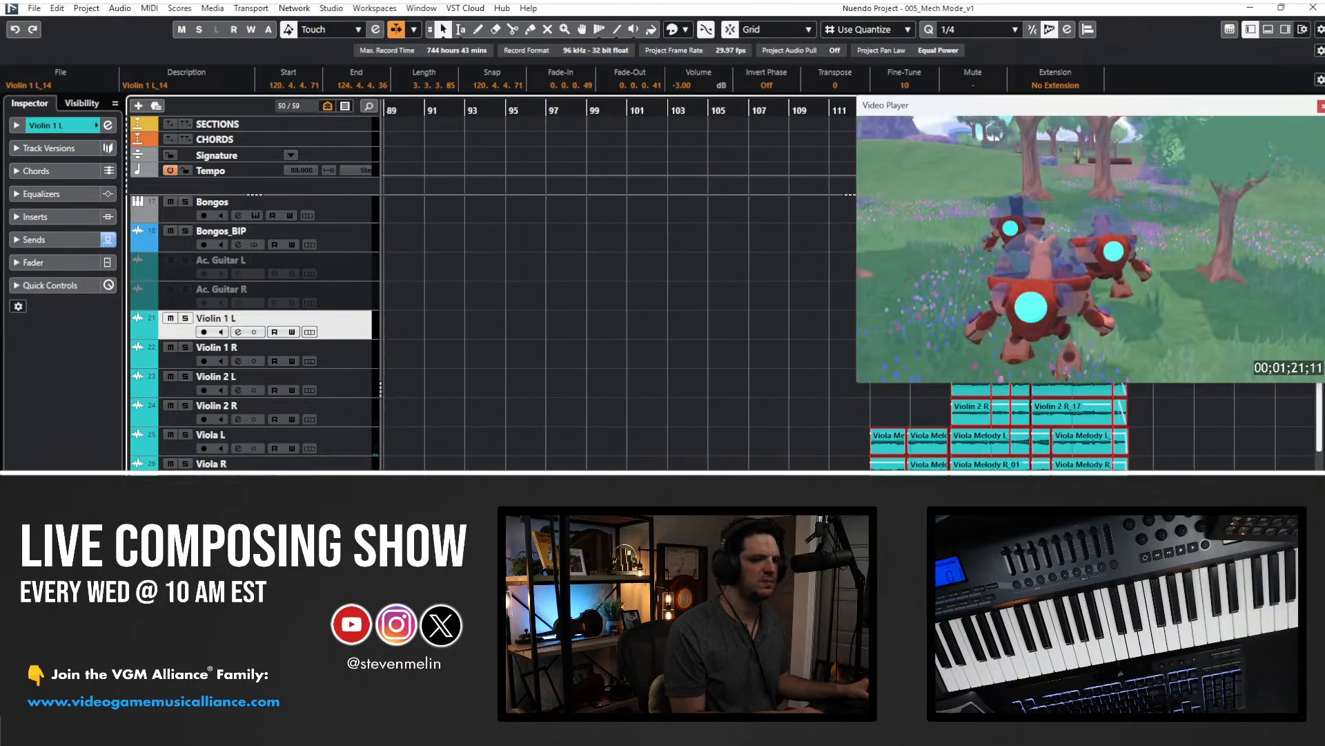
# - Use the Mute tool across the moved cello bass line and shaker events at bar 109, and return to the selection tool
pyautogui.scroll(-6, 482, 292)
pyautogui.rightClick(736, 452)
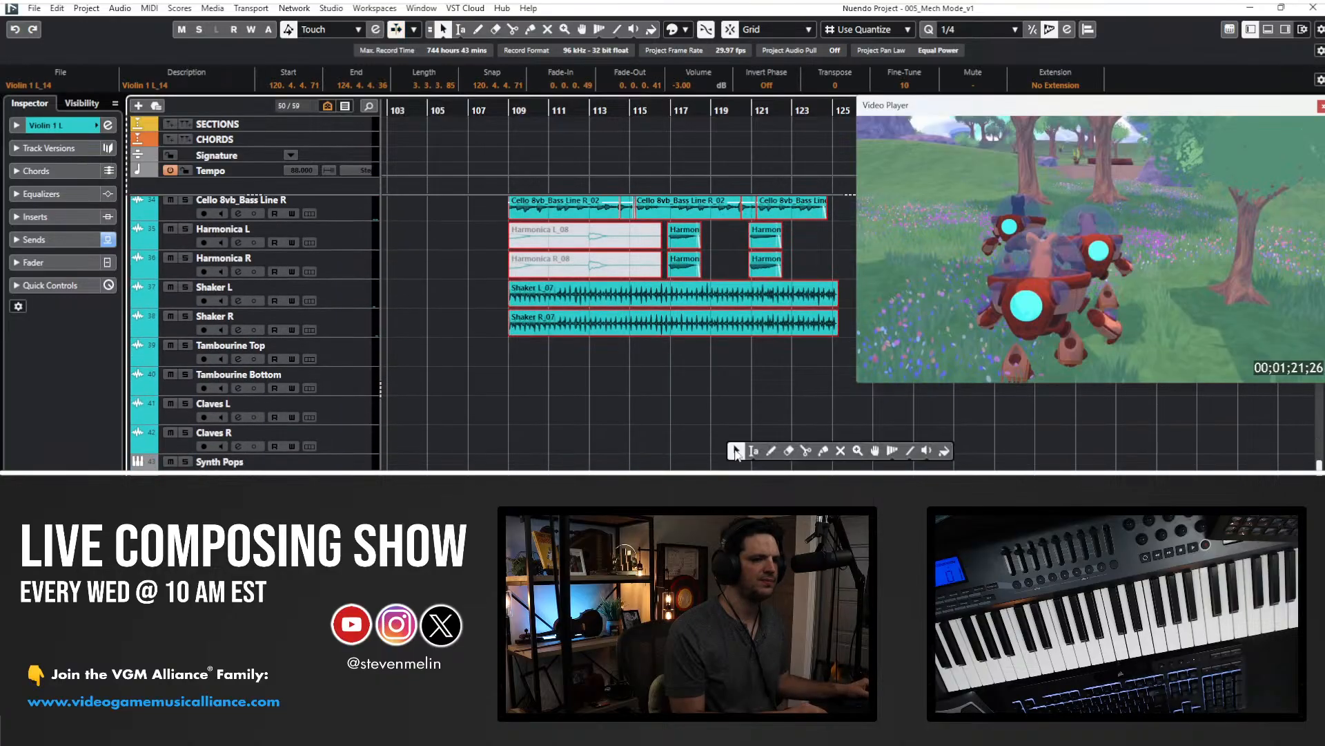
pyautogui.click(840, 451)
pyautogui.moveTo(846, 376); pyautogui.dragTo(490, 319)
pyautogui.hscroll(-6, 492, 394)
pyautogui.scroll(-4, 493, 397)
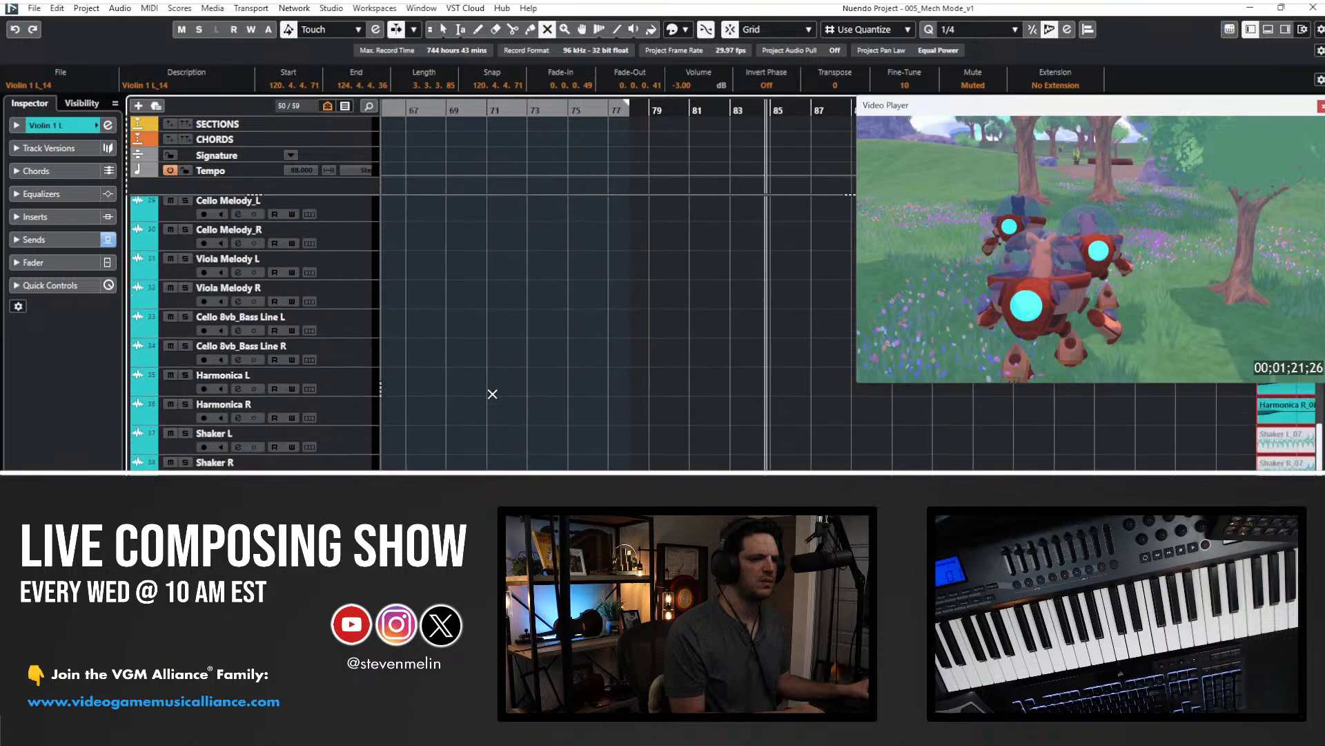
pyautogui.press('1')
# - Mute the first Harmonica L and R events at bar 109, and select the harmonica and shaker events there
pyautogui.hscroll(8, 580, 415)
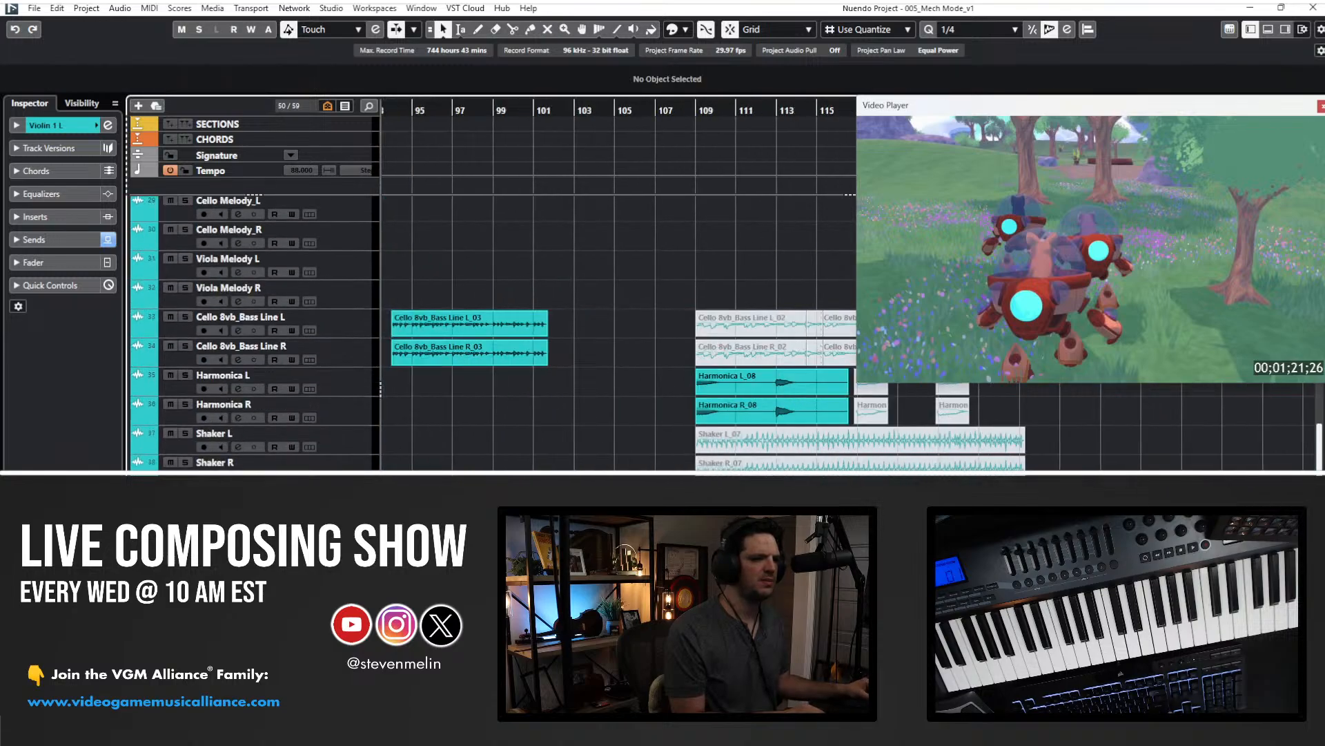
pyautogui.click(737, 452)
pyautogui.rightClick(683, 381)
pyautogui.click(804, 386)
pyautogui.moveTo(677, 384); pyautogui.dragTo(797, 408)
pyautogui.press('1')
pyautogui.moveTo(827, 461); pyautogui.dragTo(649, 375)
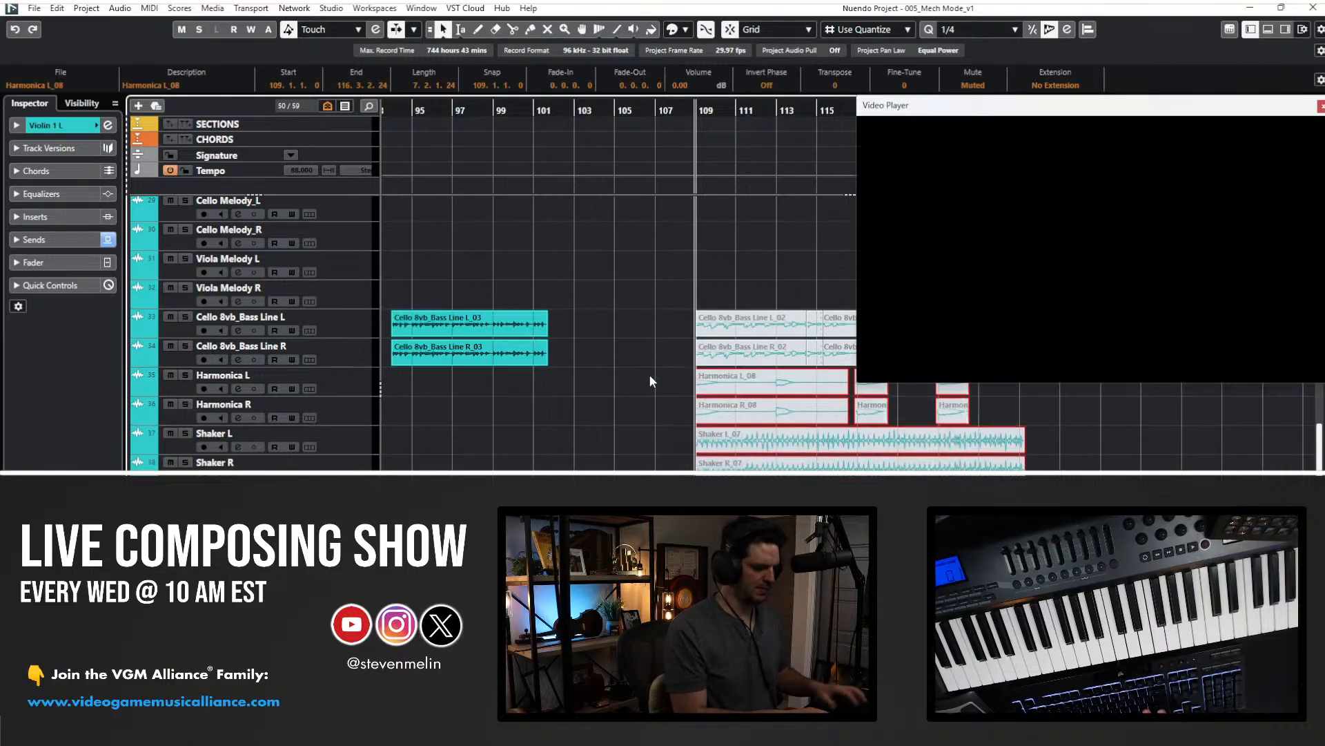
# - Return to the Mech Mode section and move the playback position back to bar 66
pyautogui.hscroll(-3, 649, 376)
pyautogui.hscroll(-8, 649, 380)
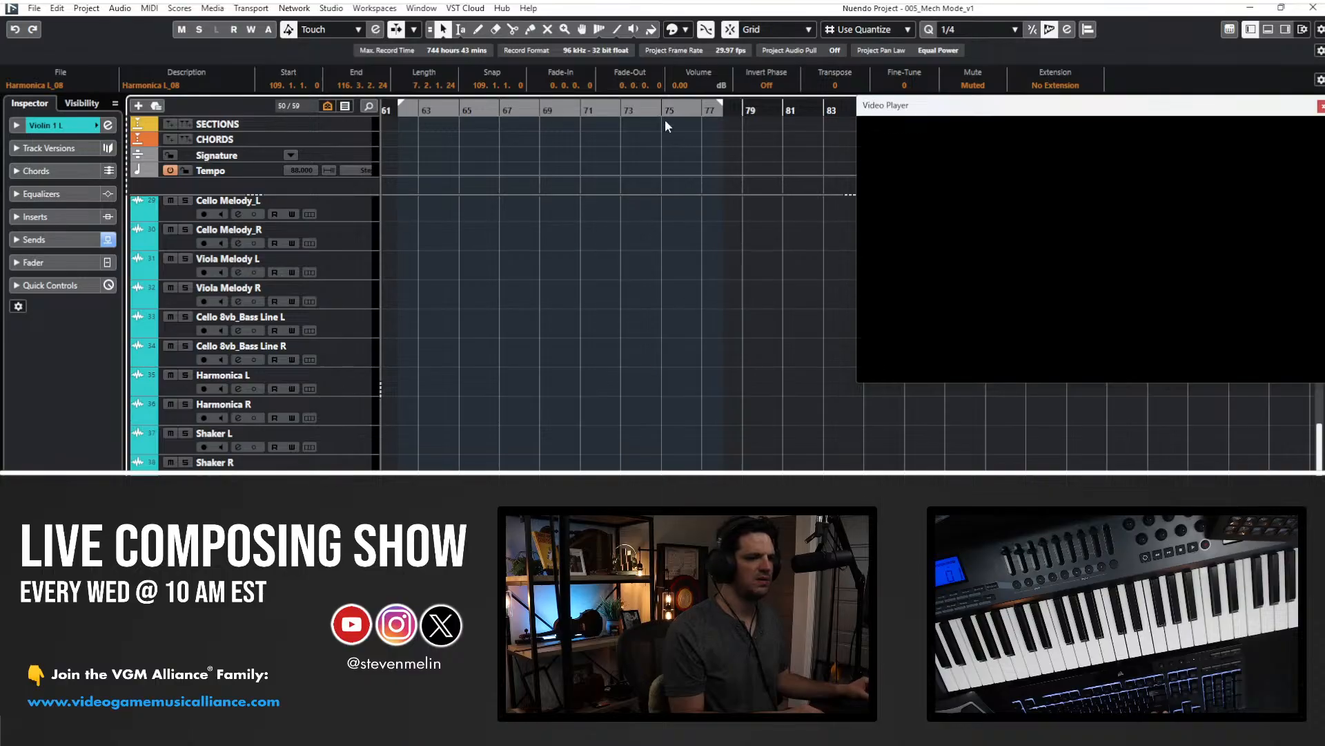
pyautogui.press('space')
pyautogui.scroll(10, 632, 242)
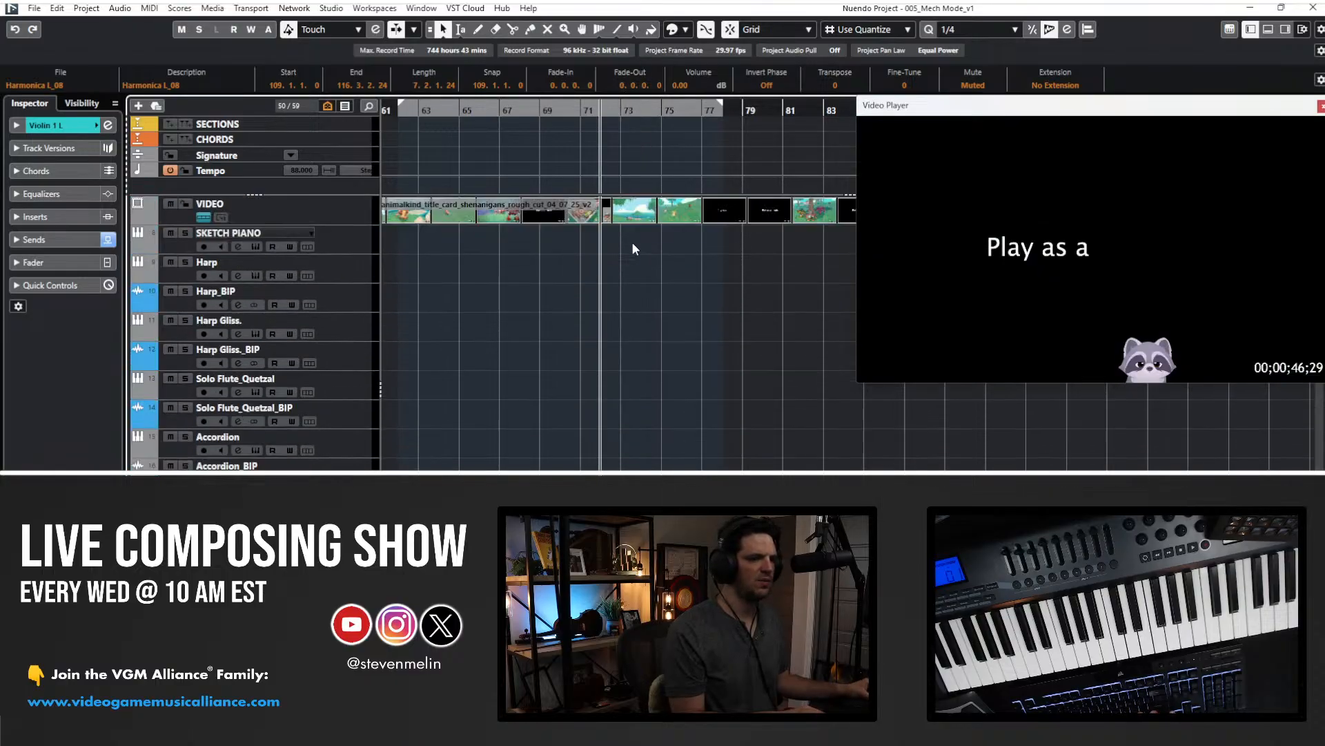
pyautogui.press('KP_Subtract')
pyautogui.press('KP_Subtract')
pyautogui.press('KP_Subtract')
pyautogui.press('KP_Subtract')
pyautogui.press('KP_Subtract')
pyautogui.press('KP_Subtract')
pyautogui.press('KP_Subtract')
pyautogui.press('KP_Subtract')
pyautogui.press('KP_Subtract')
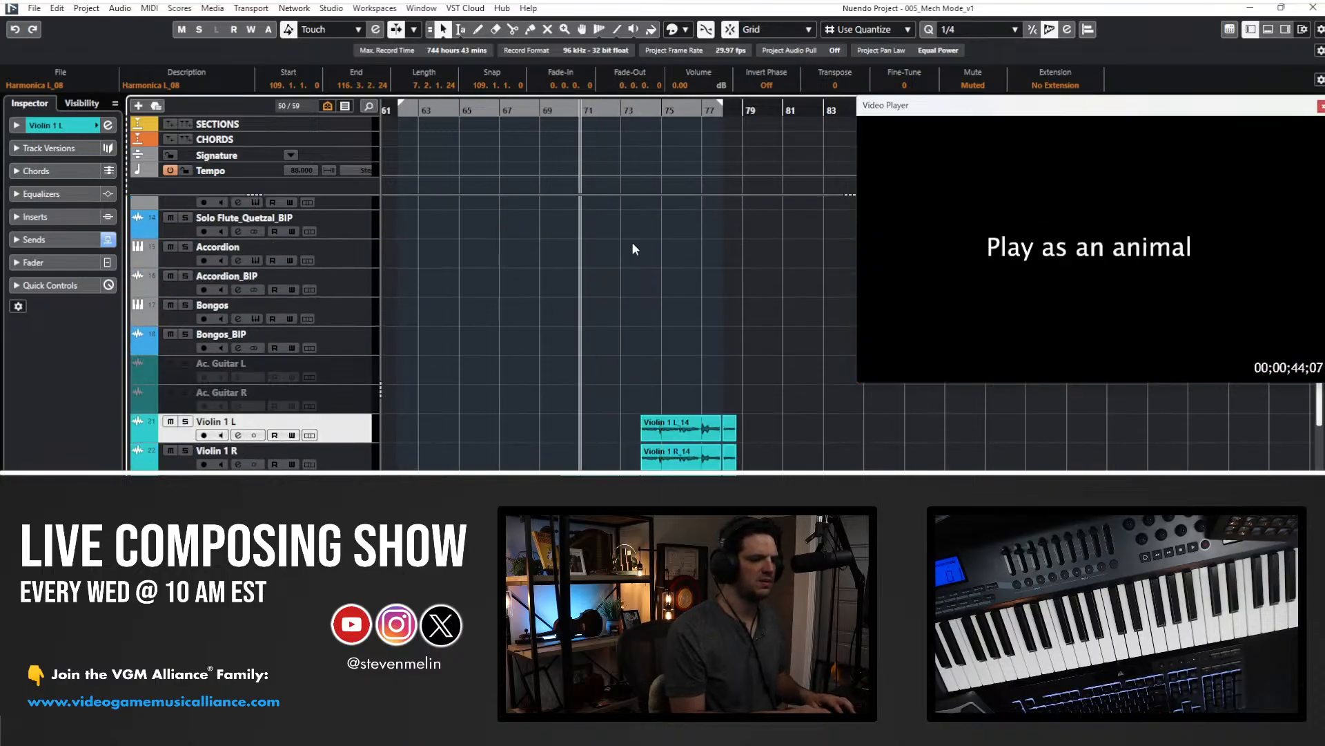
pyautogui.hotkey('ctrl', 'v')
pyautogui.scroll(-4, 631, 241)
pyautogui.hotkey('ctrl', 'z')
pyautogui.scroll(-4, 632, 241)
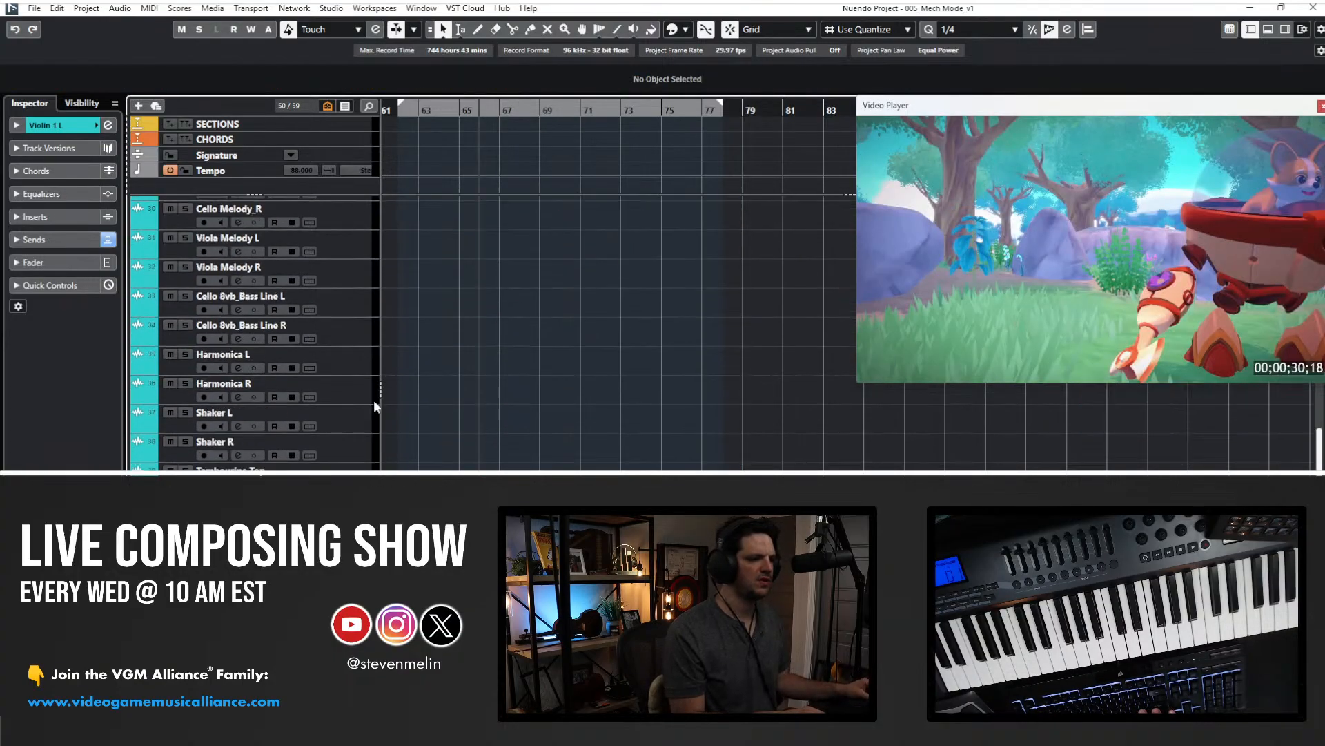
# - Paste the copied harmonica and shaker events at bar 66 starting on the Harmonica L track, and start playback just before them
pyautogui.click(354, 359)
pyautogui.hotkey('ctrl', 'v')
pyautogui.press('KP_Subtract')
pyautogui.press('space')
# - Unmute the pasted harmonica and shaker events with the Mute tool and return to the selection tool
pyautogui.rightClick(424, 337)
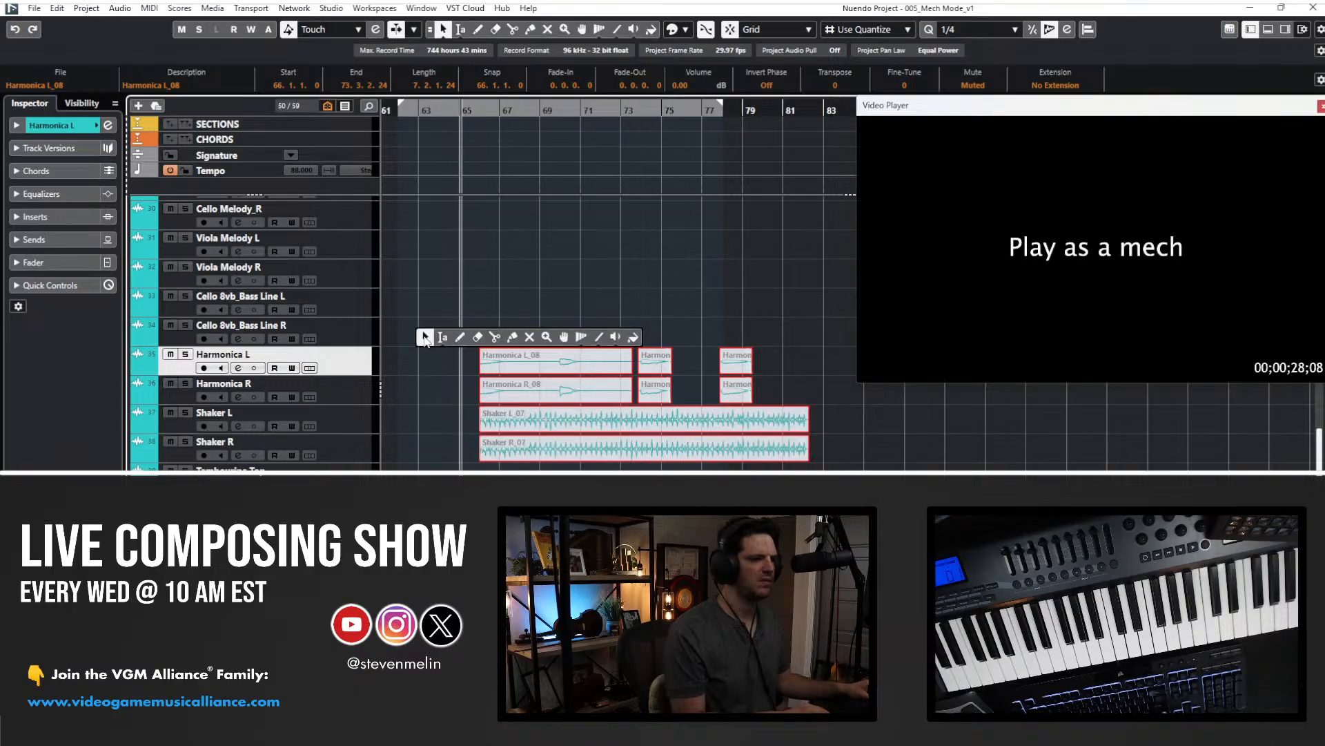
pyautogui.click(529, 337)
pyautogui.moveTo(475, 328); pyautogui.dragTo(846, 459)
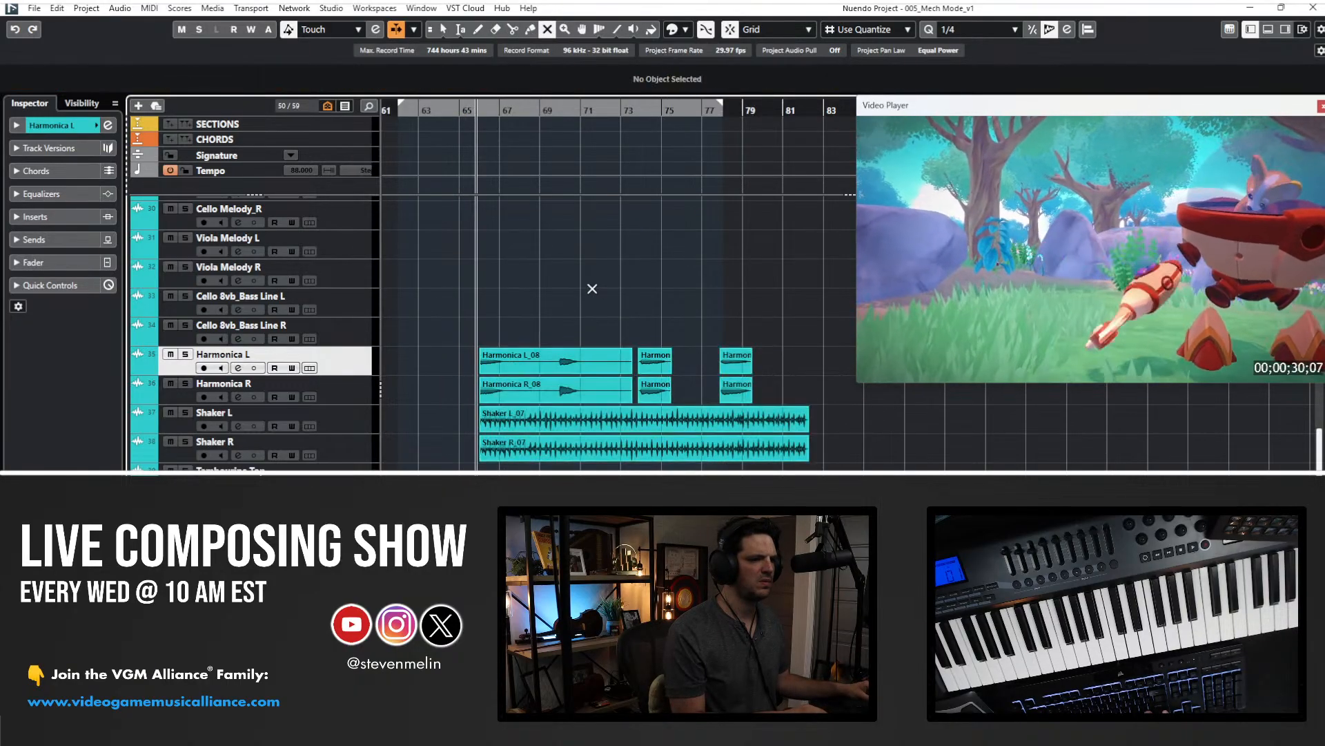
pyautogui.press('1')
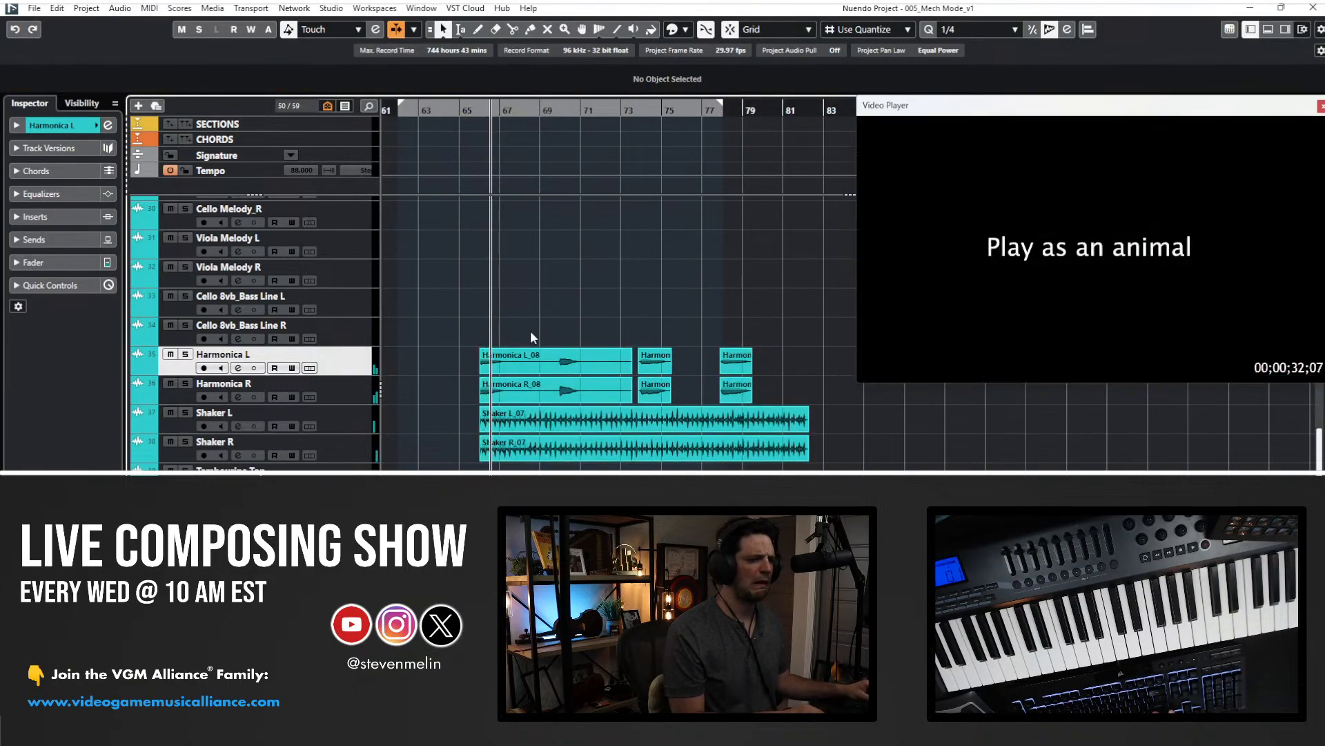
# - Mute the first Harmonica L and R events at bar 66 and return to the selection tool
pyautogui.rightClick(522, 319)
pyautogui.click(633, 319)
pyautogui.moveTo(466, 334); pyautogui.dragTo(571, 388)
pyautogui.rightClick(537, 303)
pyautogui.click(538, 303)
# - Move the viola melody events between bars 66 and 69 from Viola L and R down to the Viola Melody L and R tracks
pyautogui.scroll(4, 437, 272)
pyautogui.moveTo(464, 335); pyautogui.dragTo(541, 423)
pyautogui.hotkey('ctrl', 'Down')
pyautogui.hotkey('ctrl', 'Down')
pyautogui.hotkey('ctrl', 'Down')
pyautogui.hotkey('ctrl', 'Down')
pyautogui.hotkey('ctrl', 'Down')
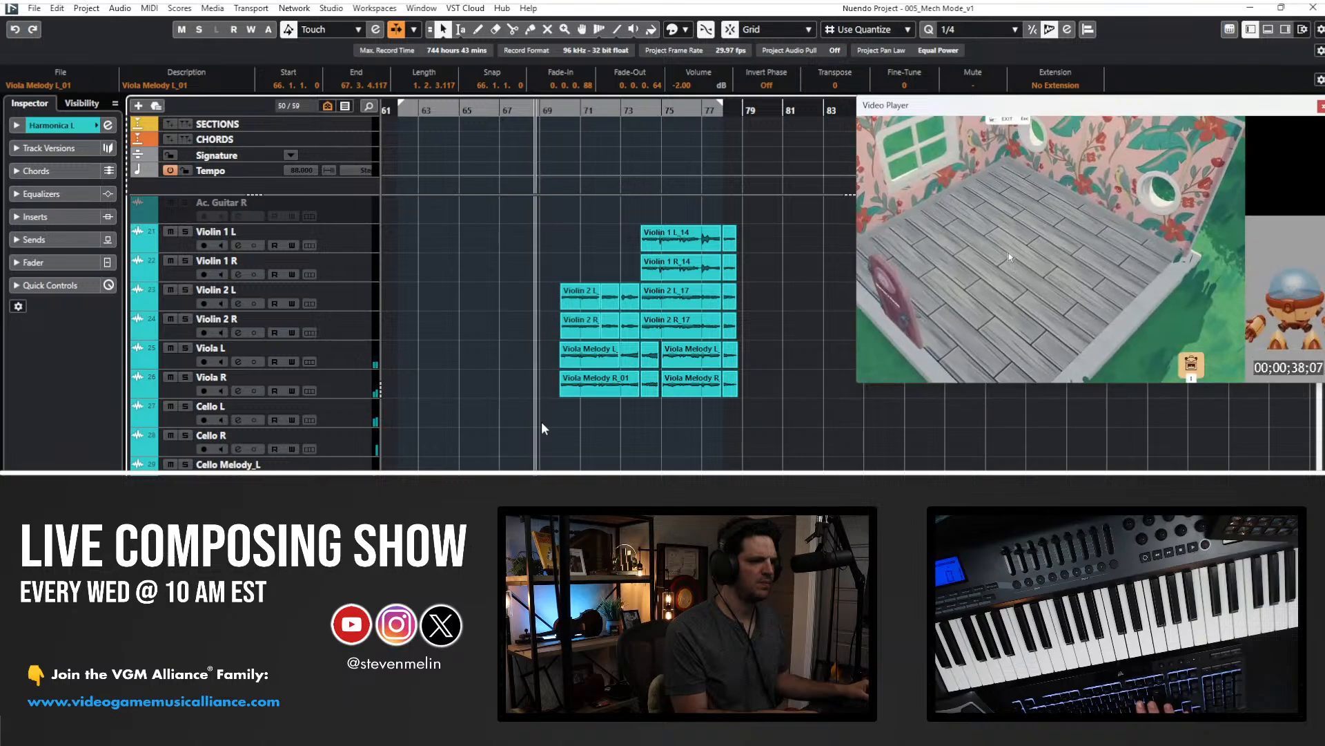
pyautogui.click(557, 441)
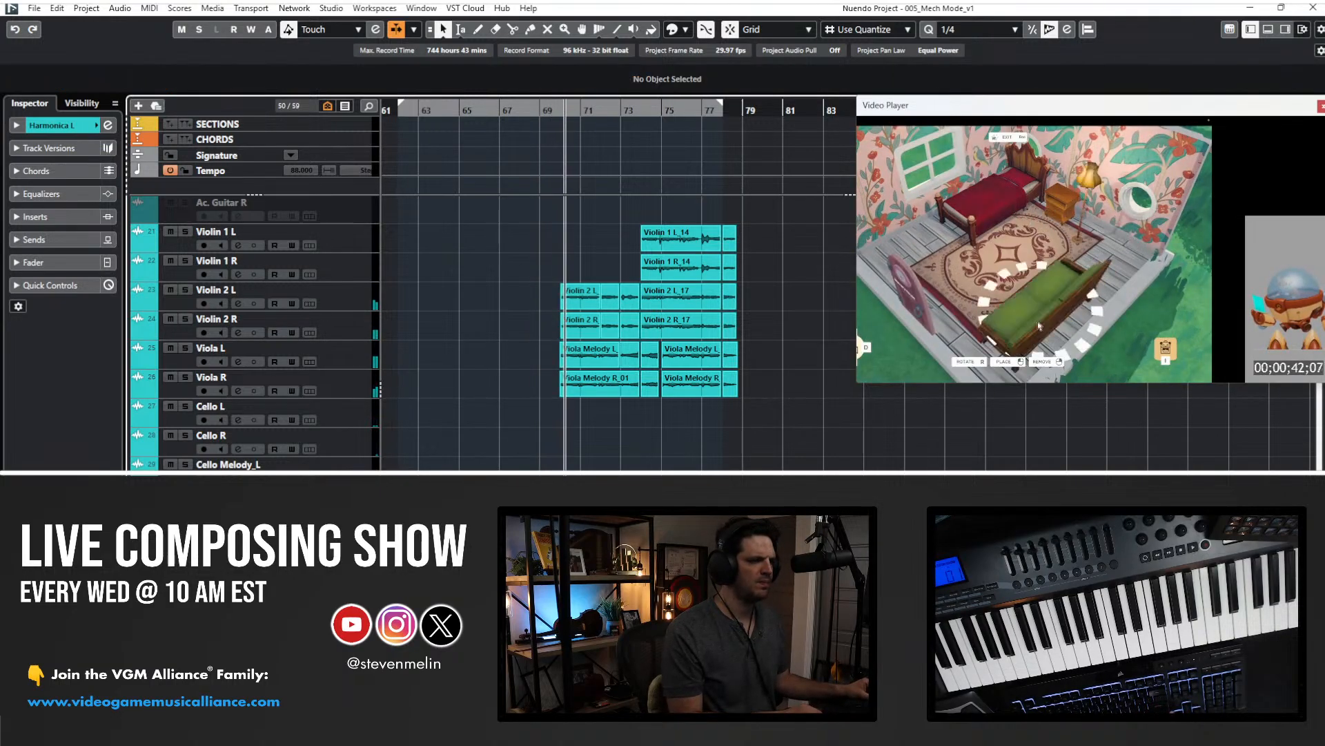
# - Move the remaining viola melody events from bar 70 onward down to the Viola Melody L and R tracks
pyautogui.moveTo(799, 419); pyautogui.dragTo(541, 350)
pyautogui.hotkey('ctrl', 'Down')
pyautogui.hotkey('ctrl', 'Down')
pyautogui.hotkey('ctrl', 'Down')
pyautogui.hotkey('ctrl', 'Down')
pyautogui.hotkey('ctrl', 'Down')
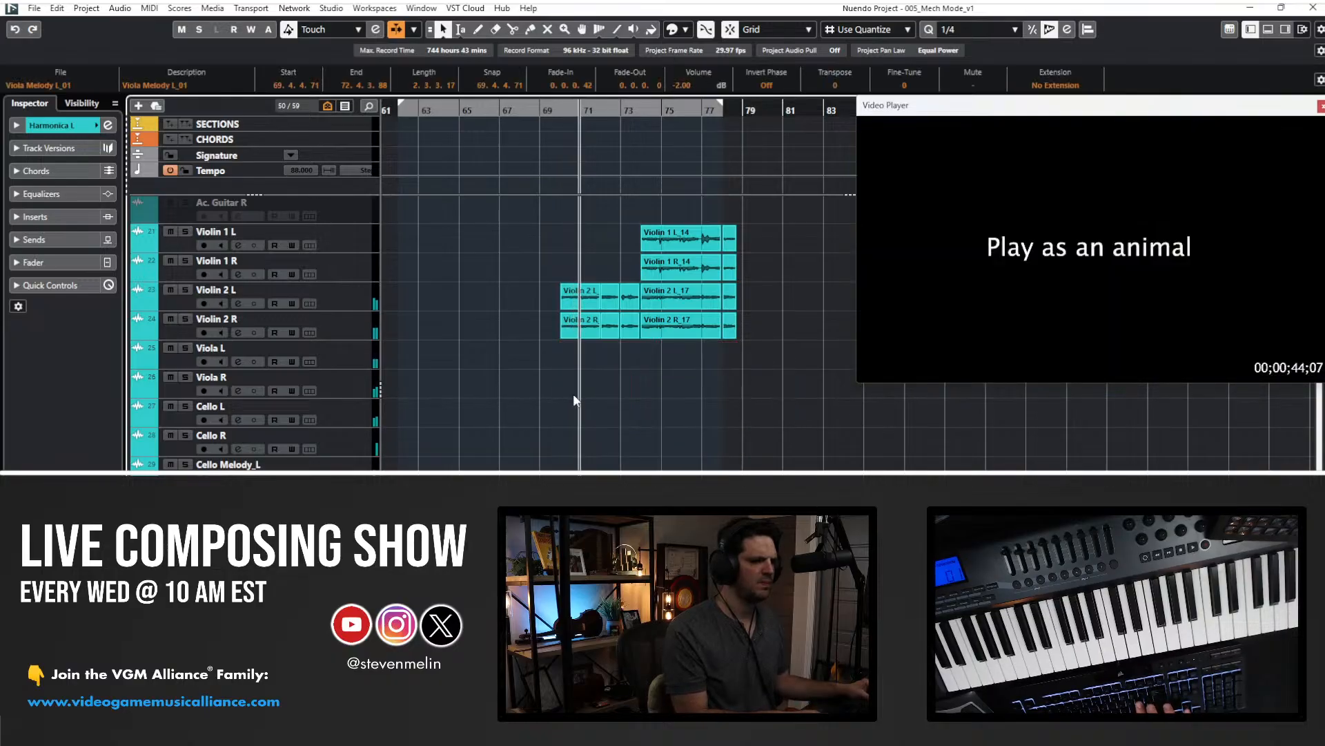
pyautogui.click(559, 372)
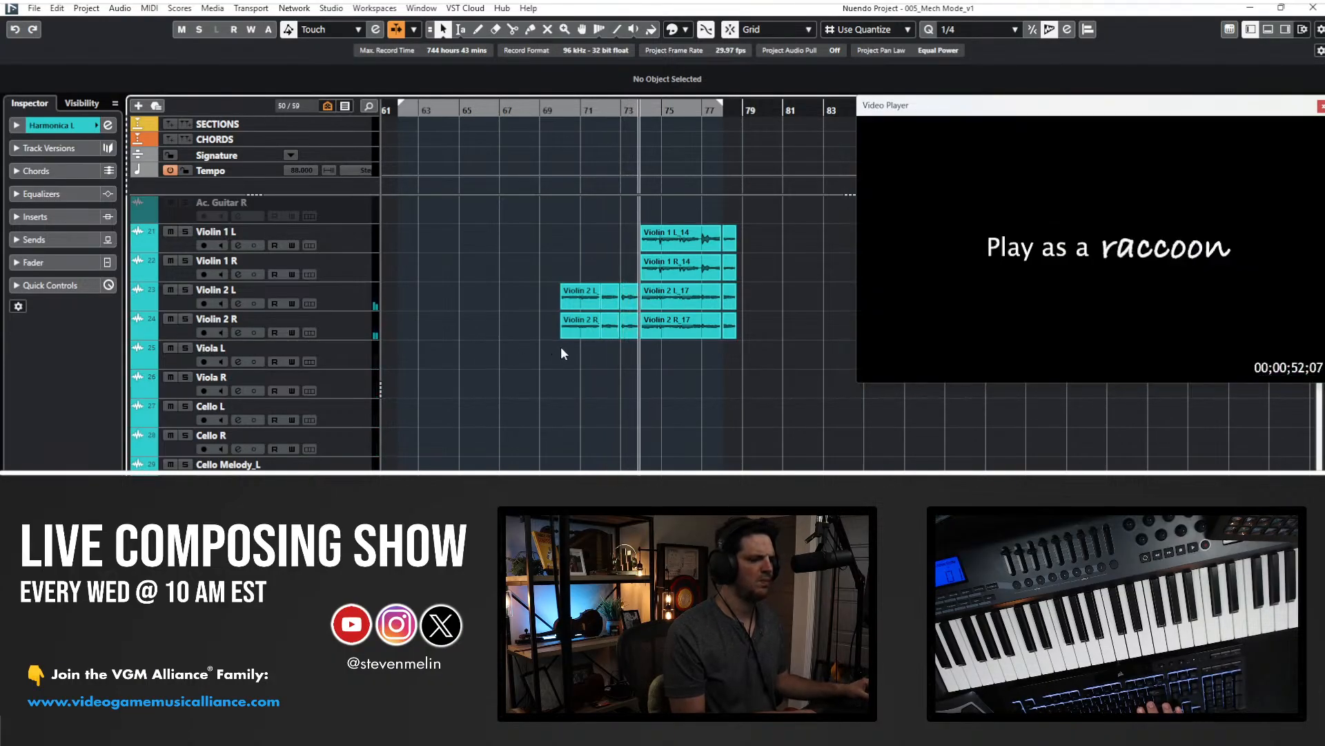
# - Listen through the Mech Mode section while reviewing the viola melody, harmonica, shaker and Synth Pops tracks, and stop playback
pyautogui.scroll(-5, 599, 359)
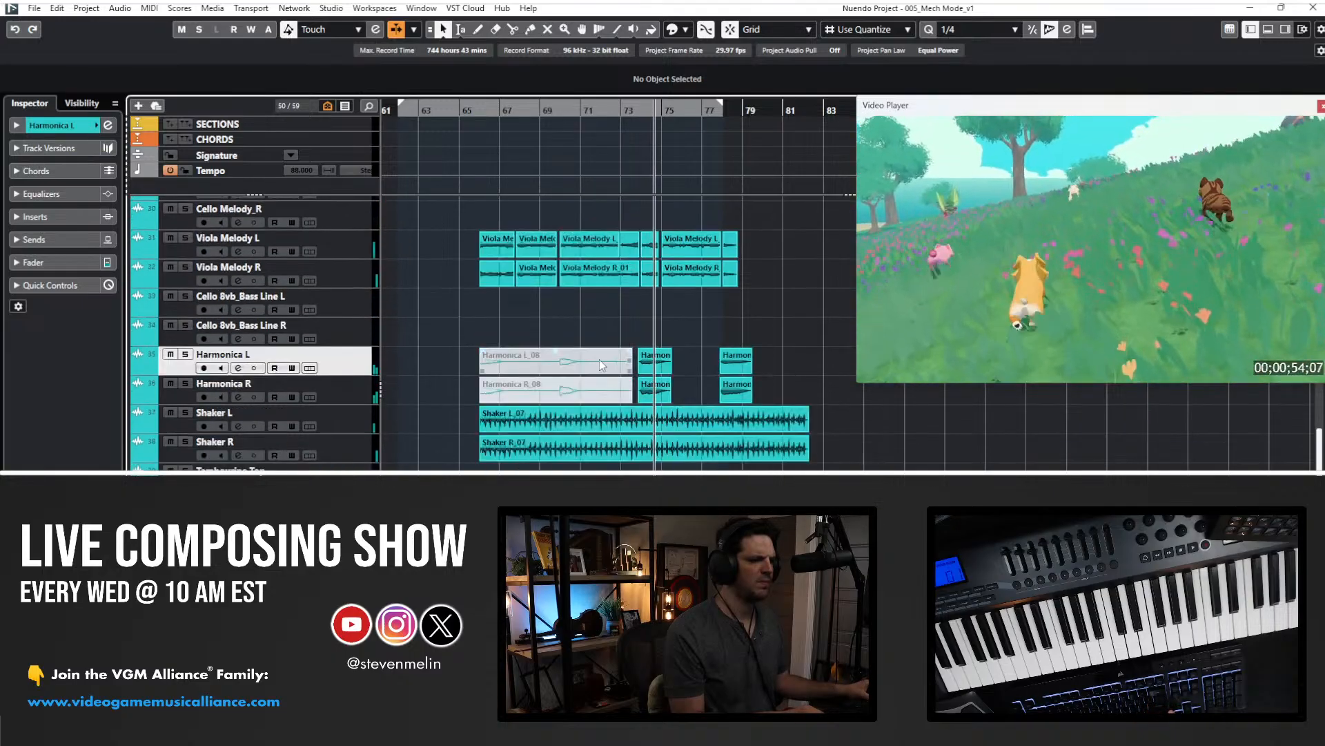
pyautogui.scroll(-2, 596, 355)
pyautogui.scroll(-2, 585, 345)
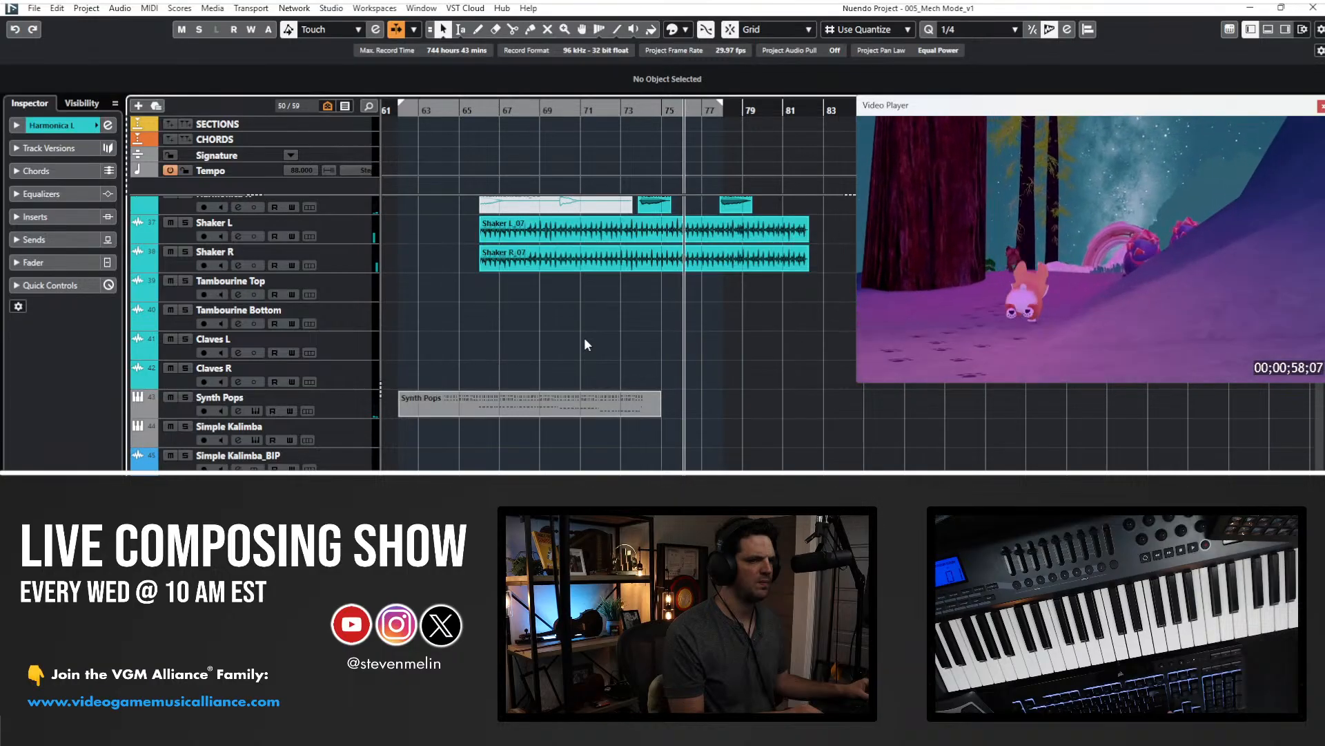
pyautogui.hscroll(2, 576, 310)
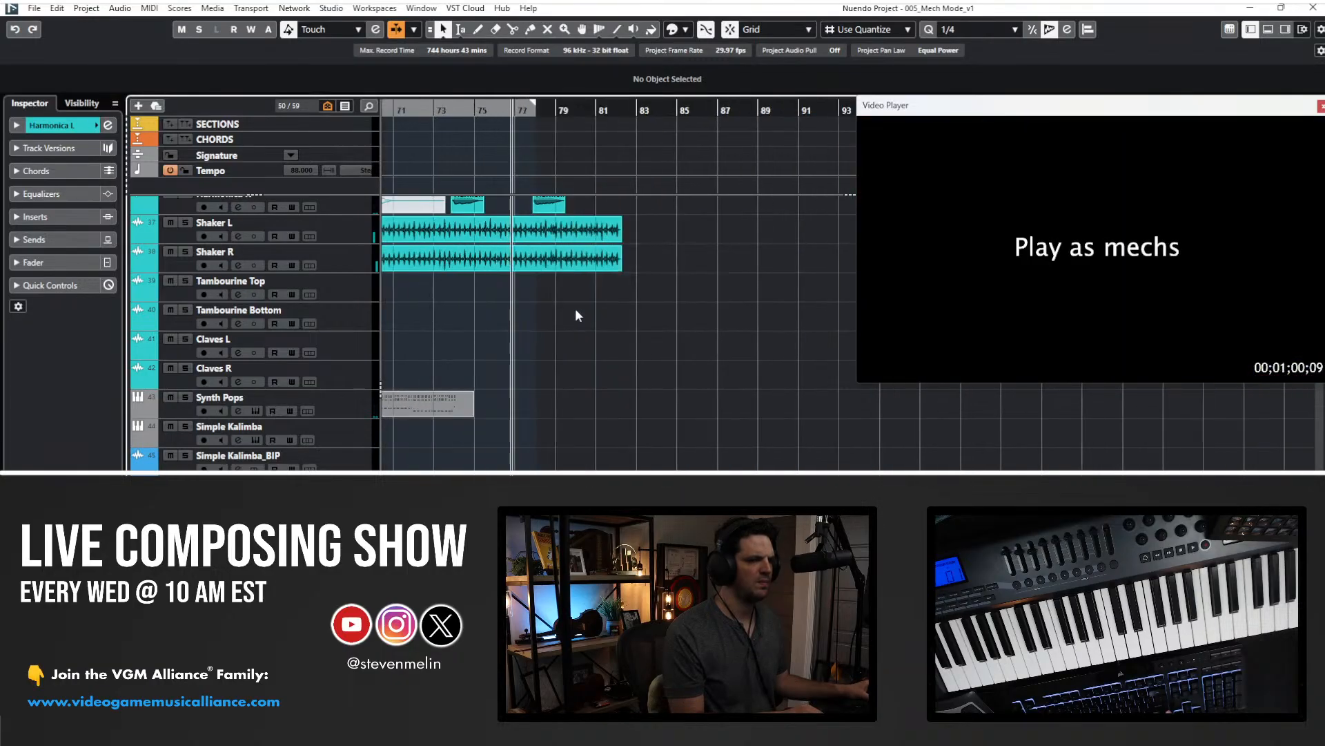
pyautogui.hscroll(-3, 577, 314)
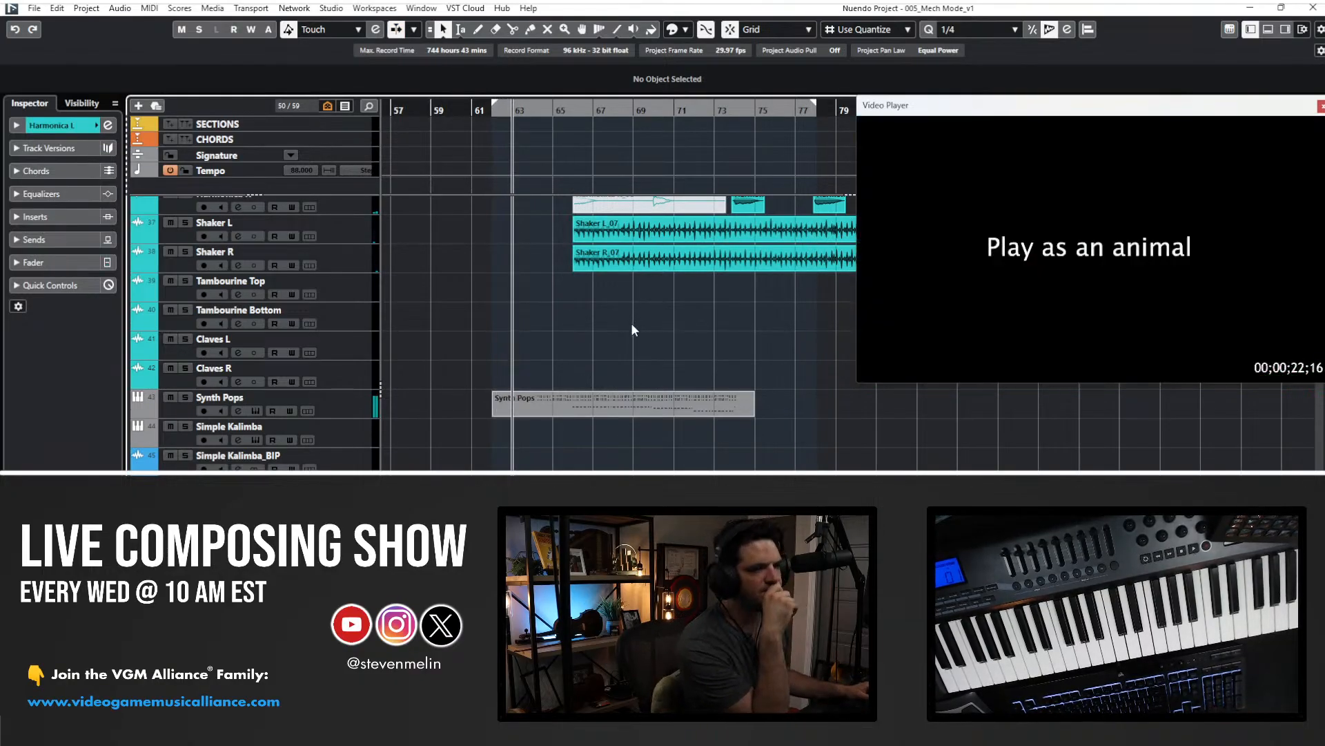
pyautogui.scroll(-1, 631, 321)
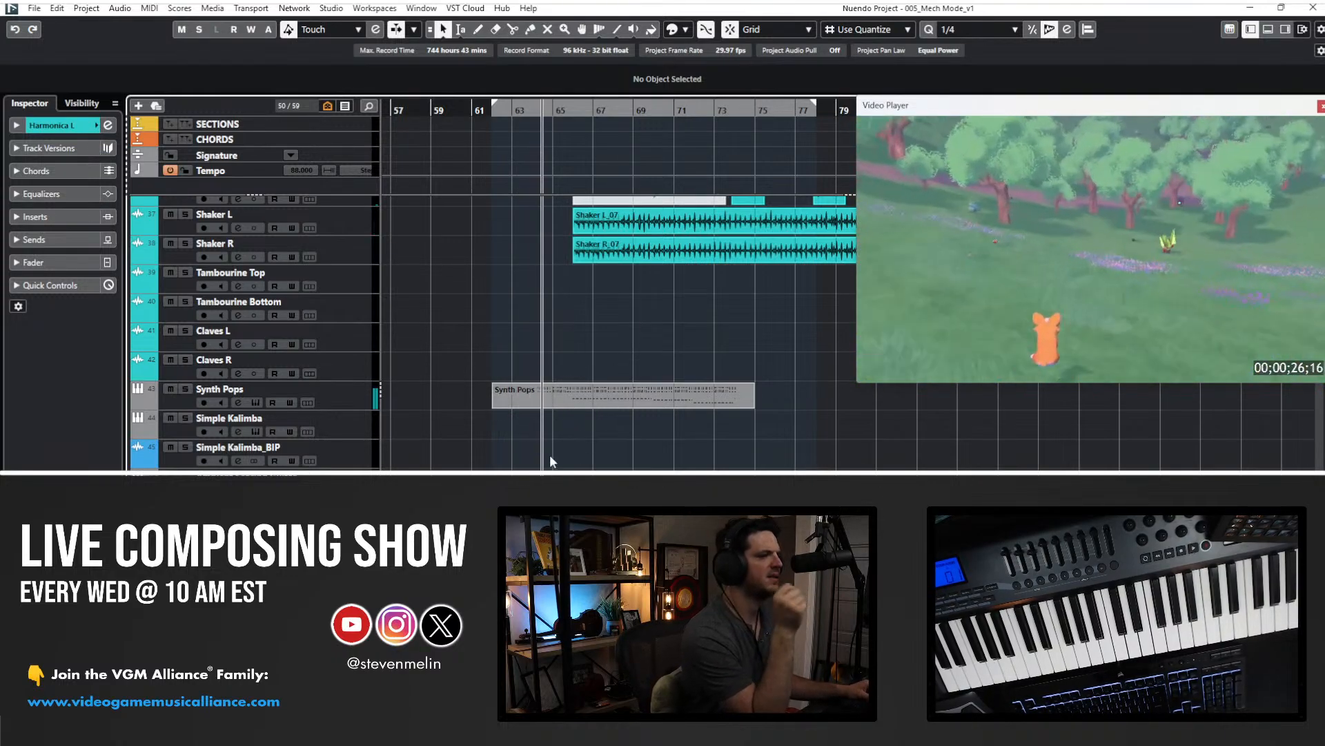
pyautogui.press('space')
# - Add a new instrument track using Kontakt 7
pyautogui.press('t')
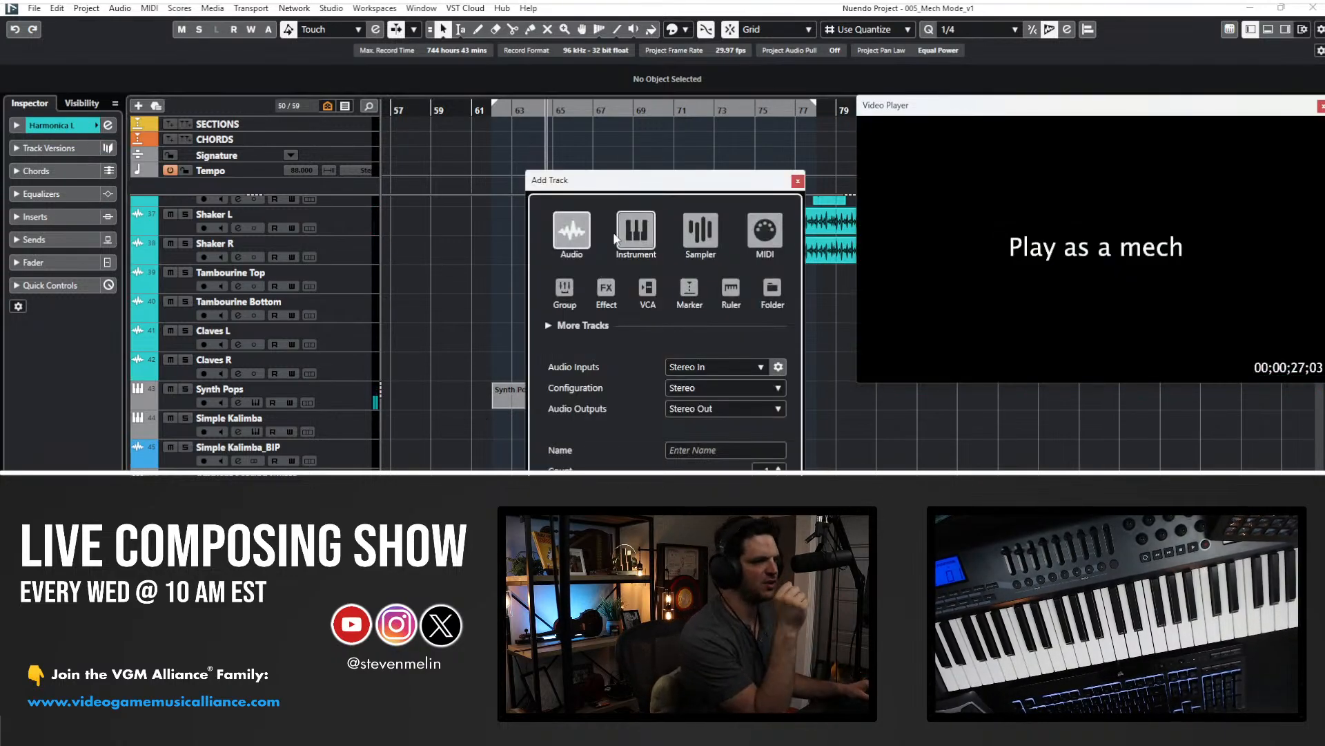
pyautogui.click(615, 239)
pyautogui.click(685, 368)
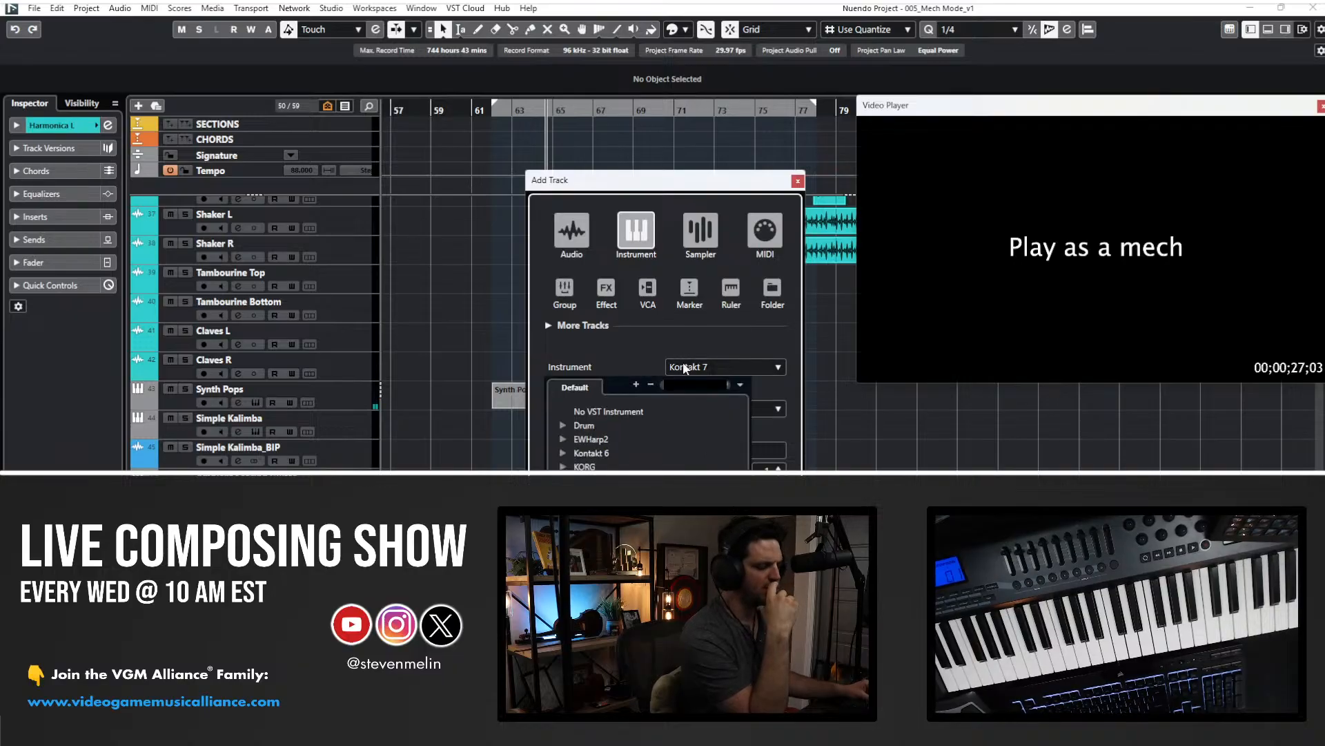
pyautogui.write('k')
pyautogui.press('BackSpace')
pyautogui.write('k')
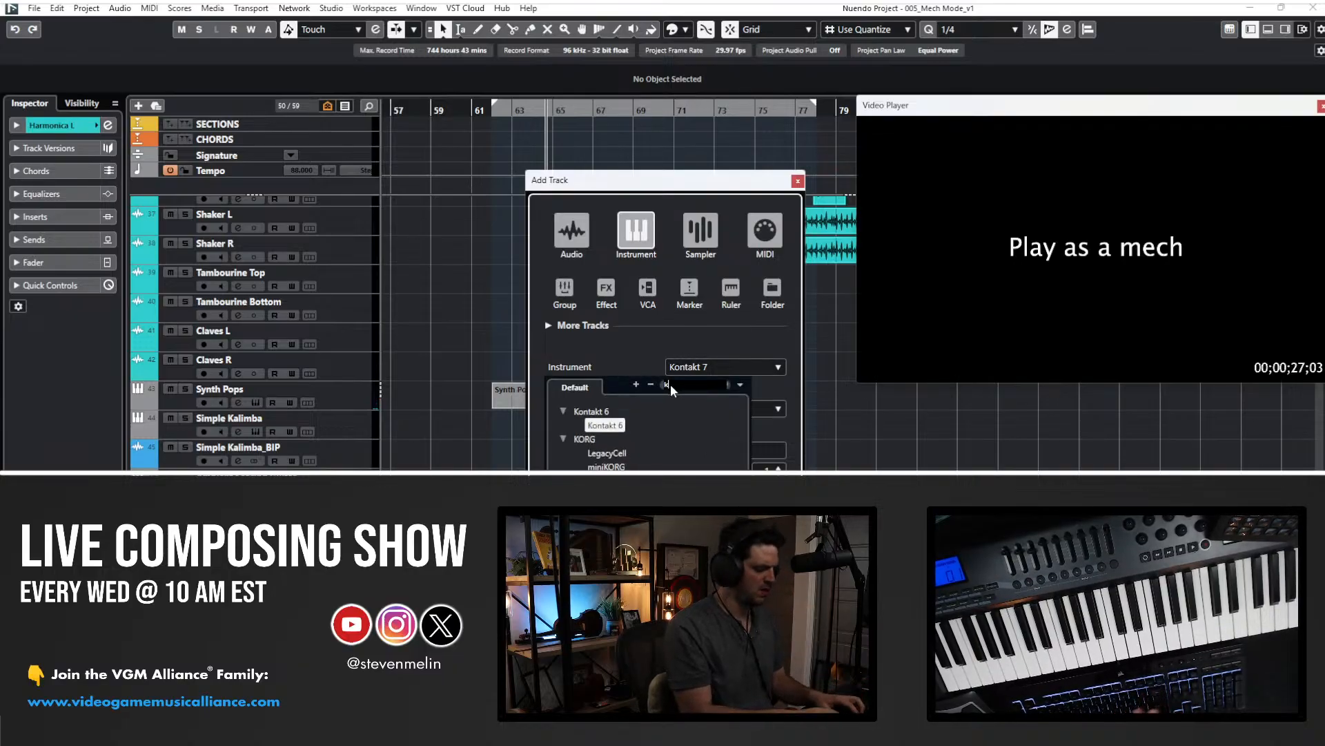
pyautogui.click(615, 459)
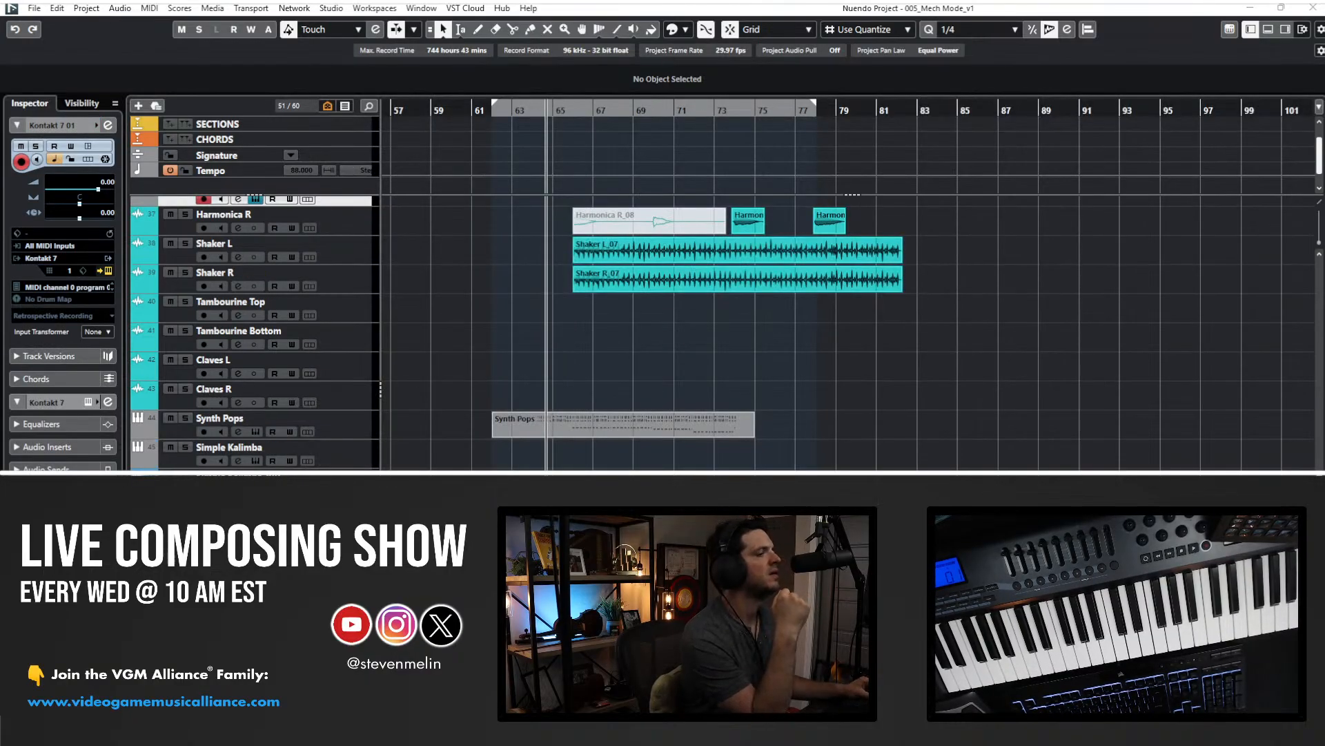
# - Load the 808 Kit in Kontakt, close the instrument window, and play back the section with the Synth Pops part selected
pyautogui.click(440, 371)
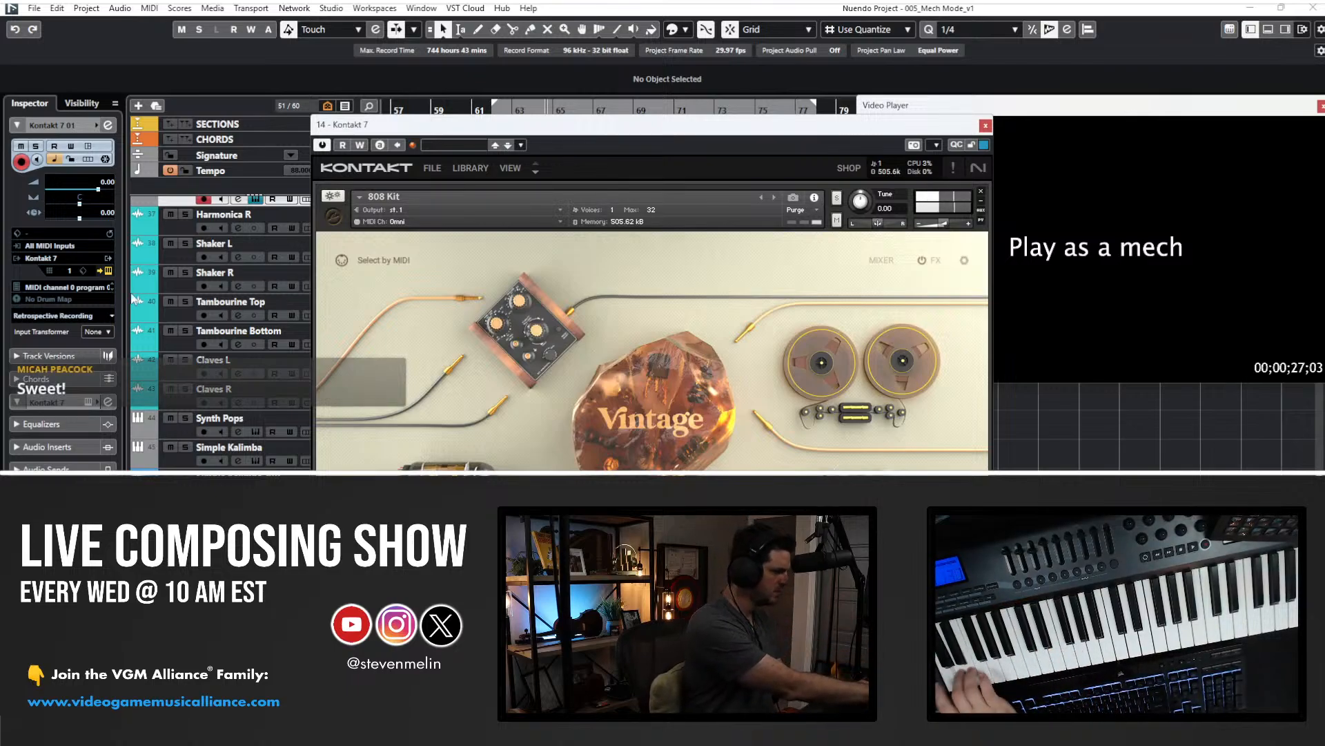
pyautogui.moveTo(665, 125); pyautogui.dragTo(495, 30)
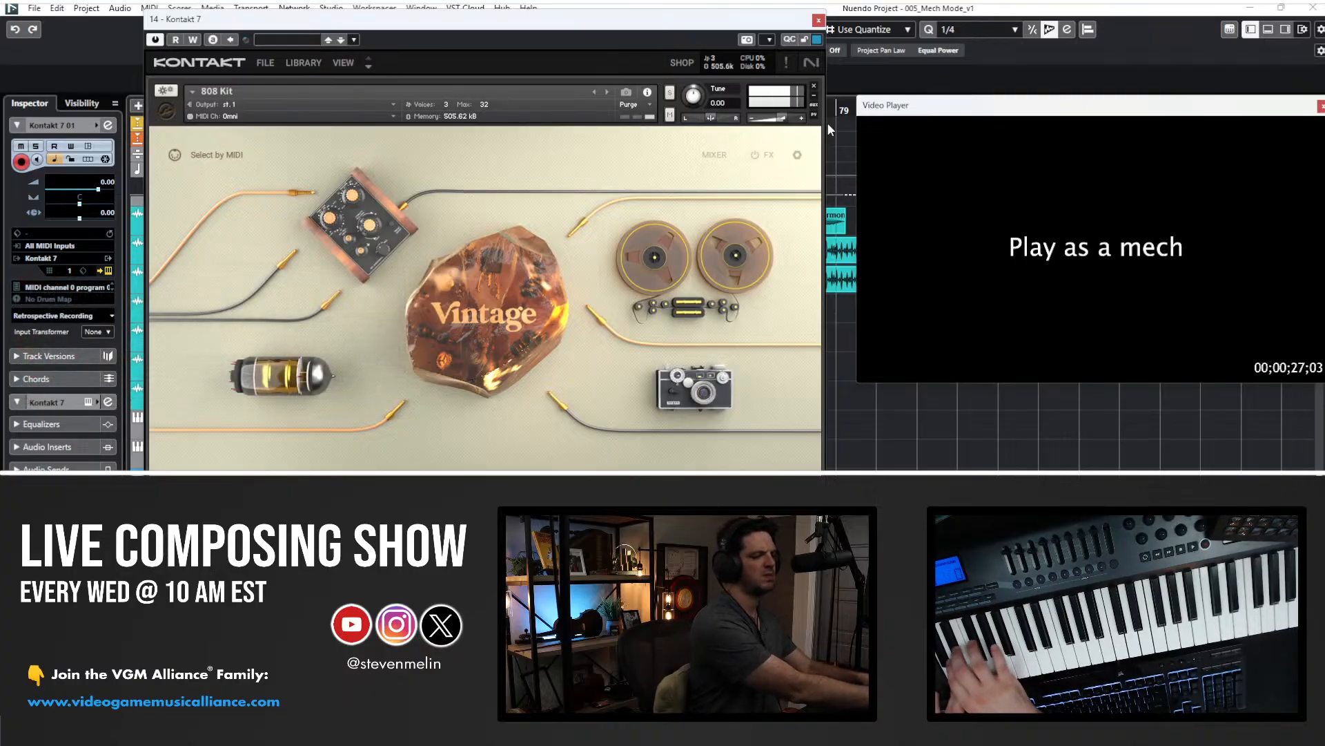
pyautogui.hotkey('ctrl', 'w')
pyautogui.click(743, 420)
pyautogui.press('space')
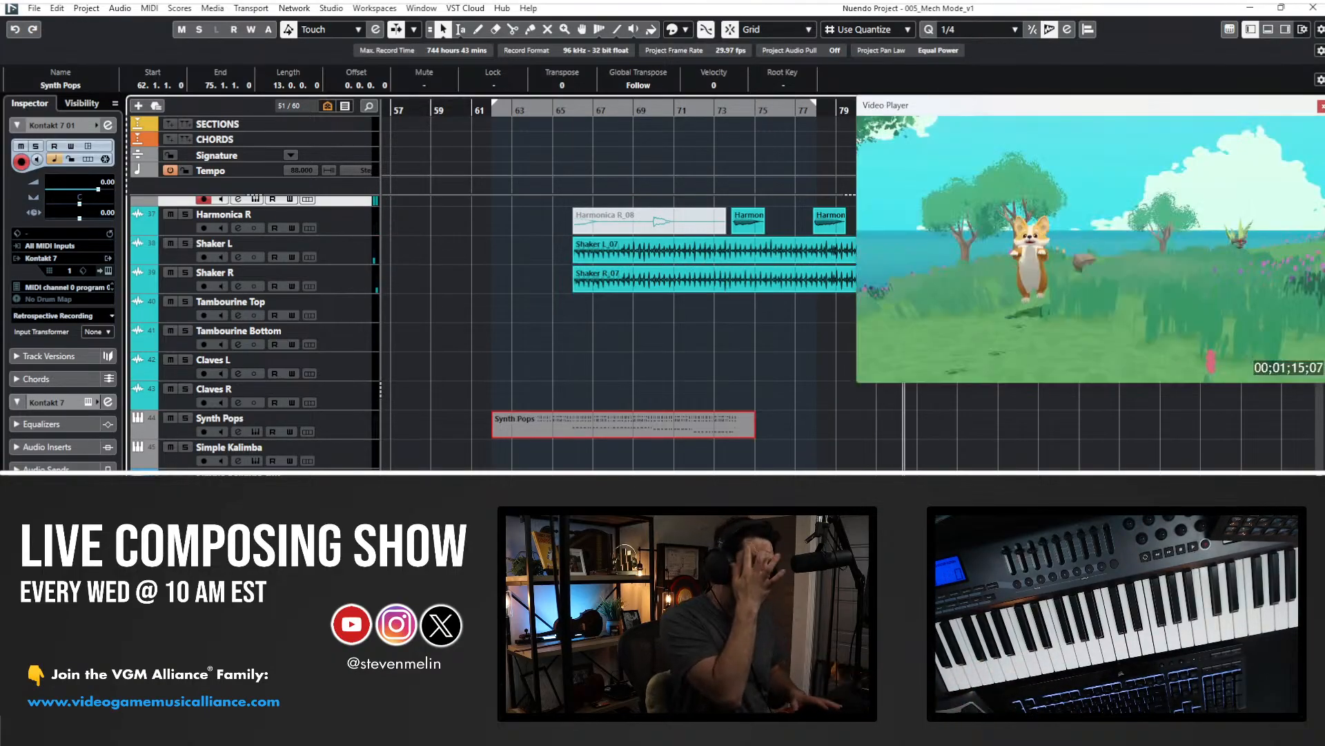
# - Rename the new Kontakt track as Kick_808
pyautogui.scroll(3, 449, 422)
pyautogui.doubleClick(225, 374)
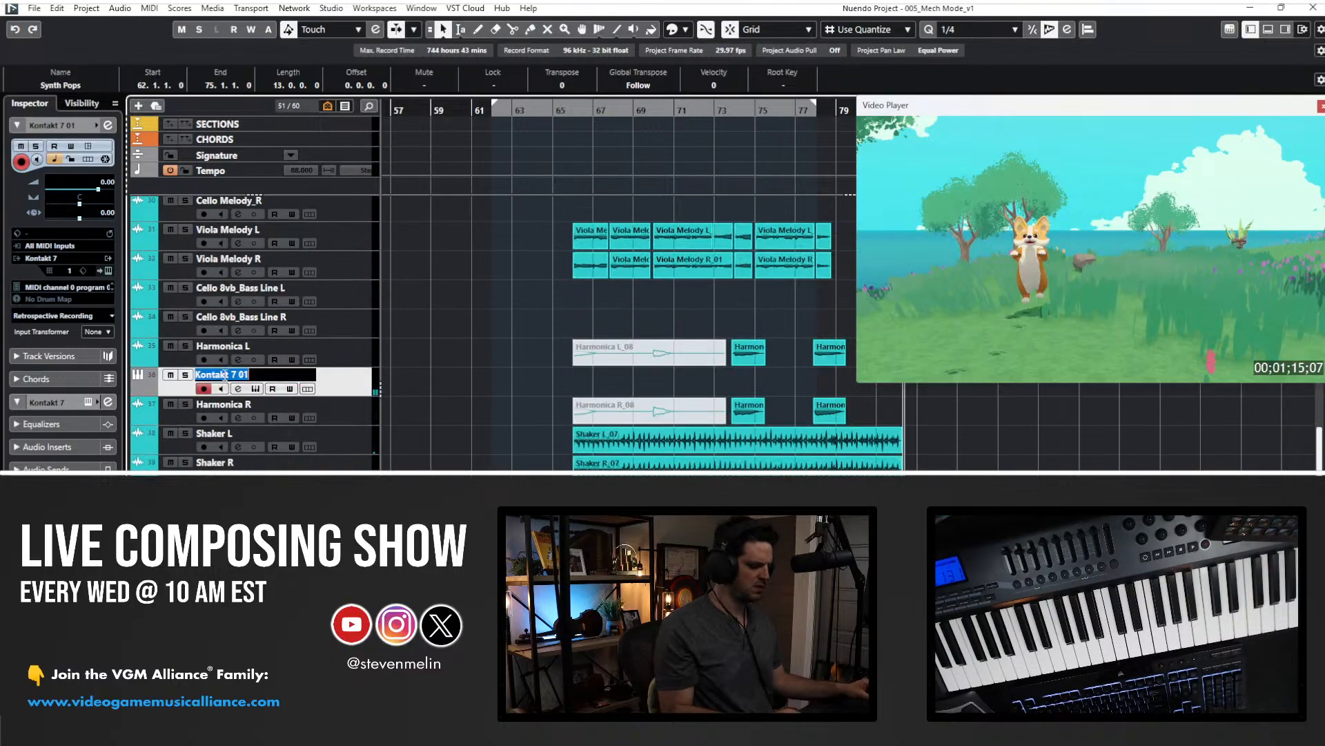
pyautogui.write('Kick_')
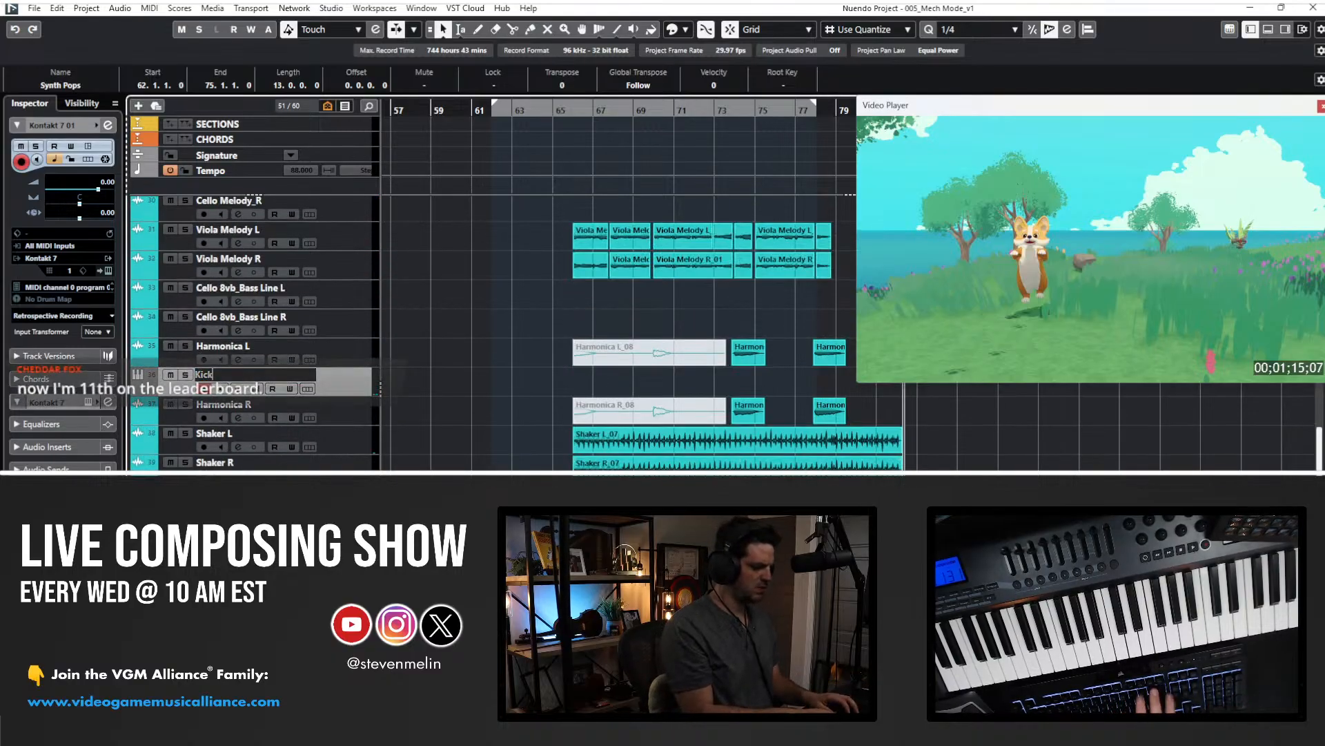
pyautogui.write('808')
pyautogui.press('Return')
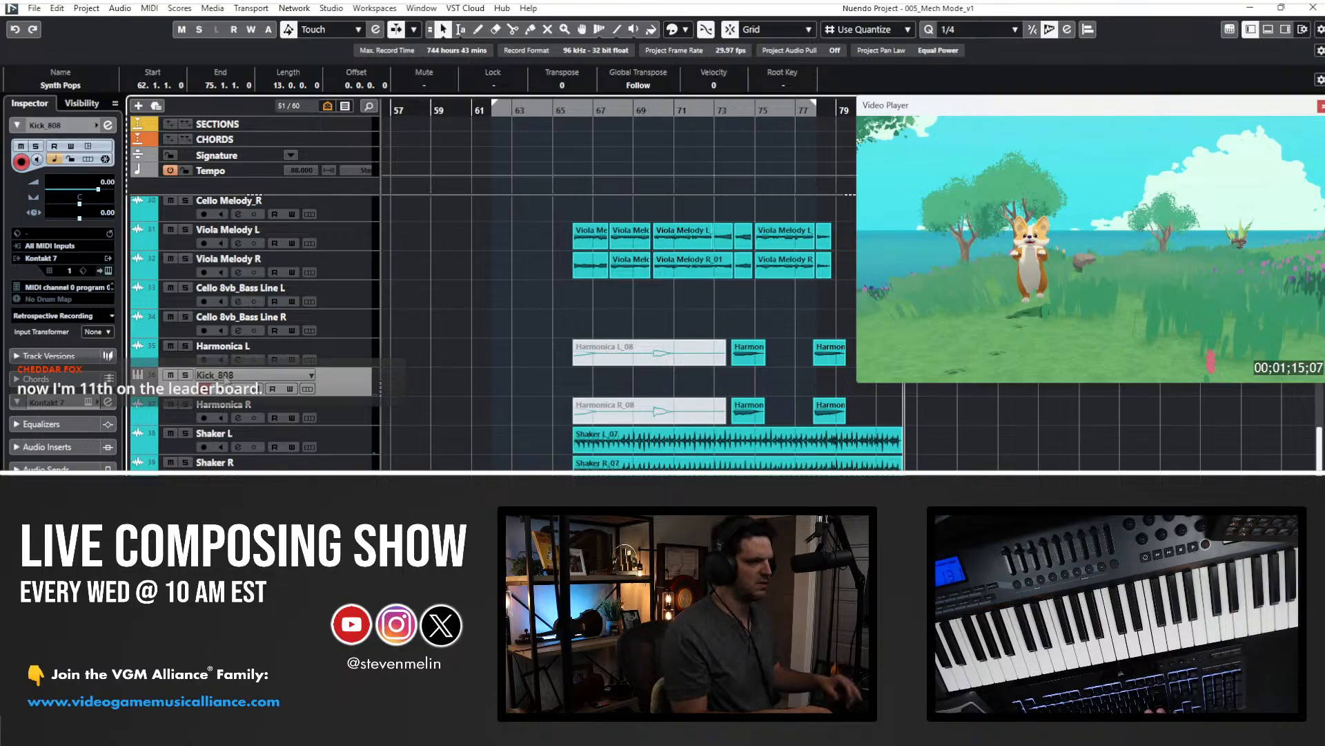
# - Duplicate the 808 track twice and name the copies Snare_808 and Hi Hat_808
pyautogui.hotkey('ctrl', 'shift', 'd')
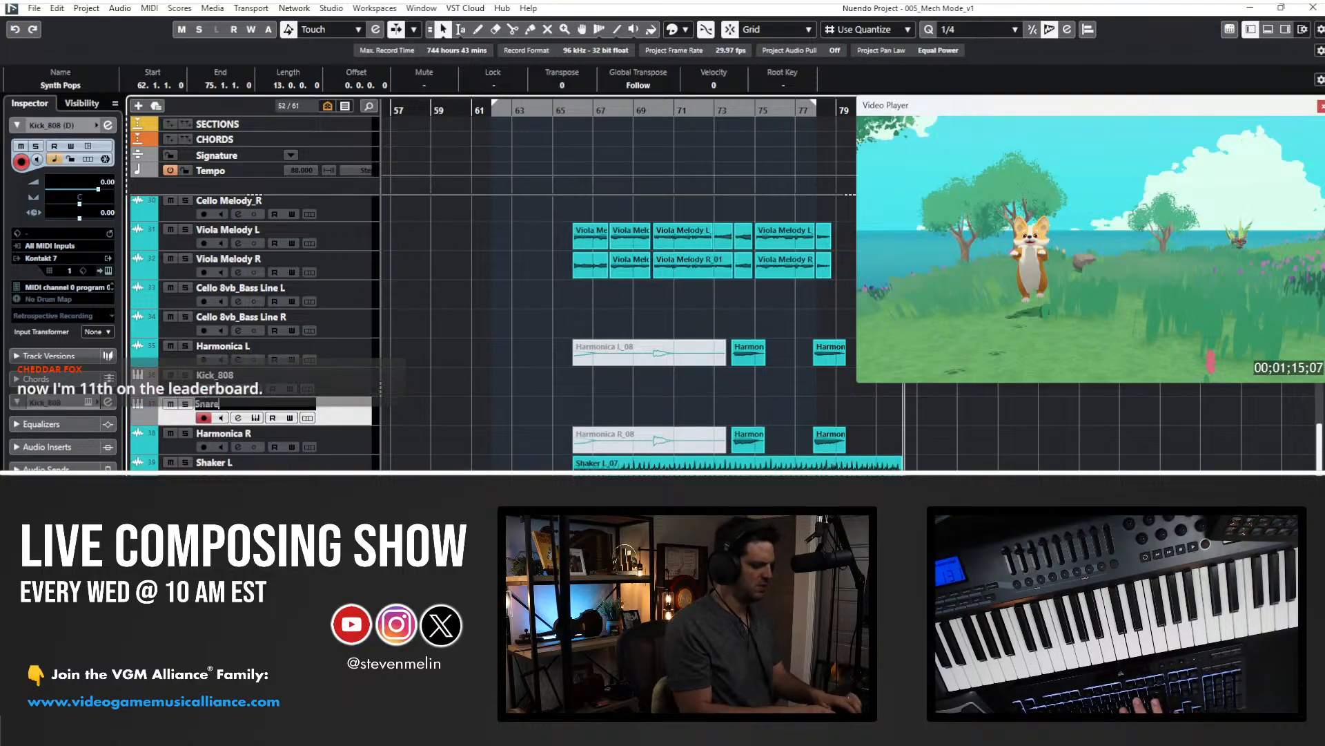
pyautogui.press('Return')
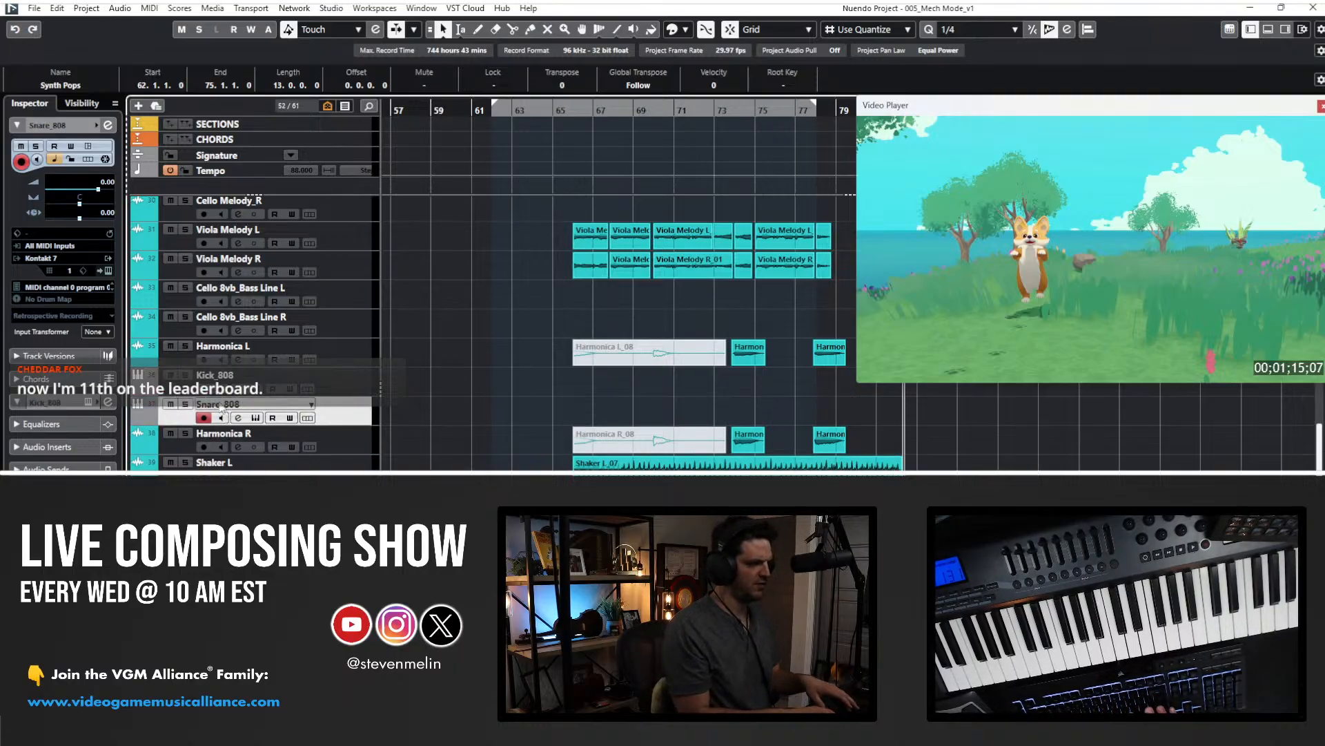
pyautogui.hotkey('ctrl', 'shift', 'd')
pyautogui.doubleClick(211, 433)
pyautogui.write('Hi Hat_808')
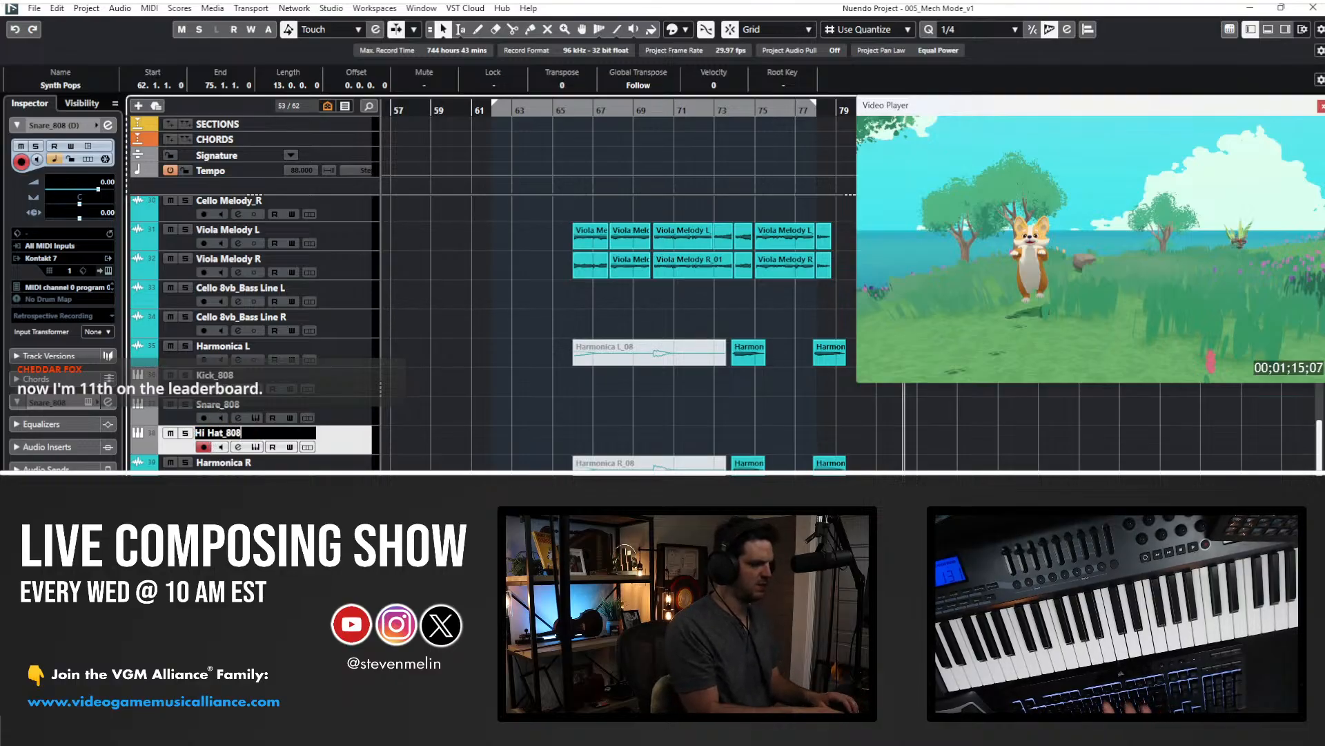
pyautogui.press('Return')
# - Record an 808 kick part on the Kick_808 track from bar 63 through bar 74
pyautogui.click(356, 388)
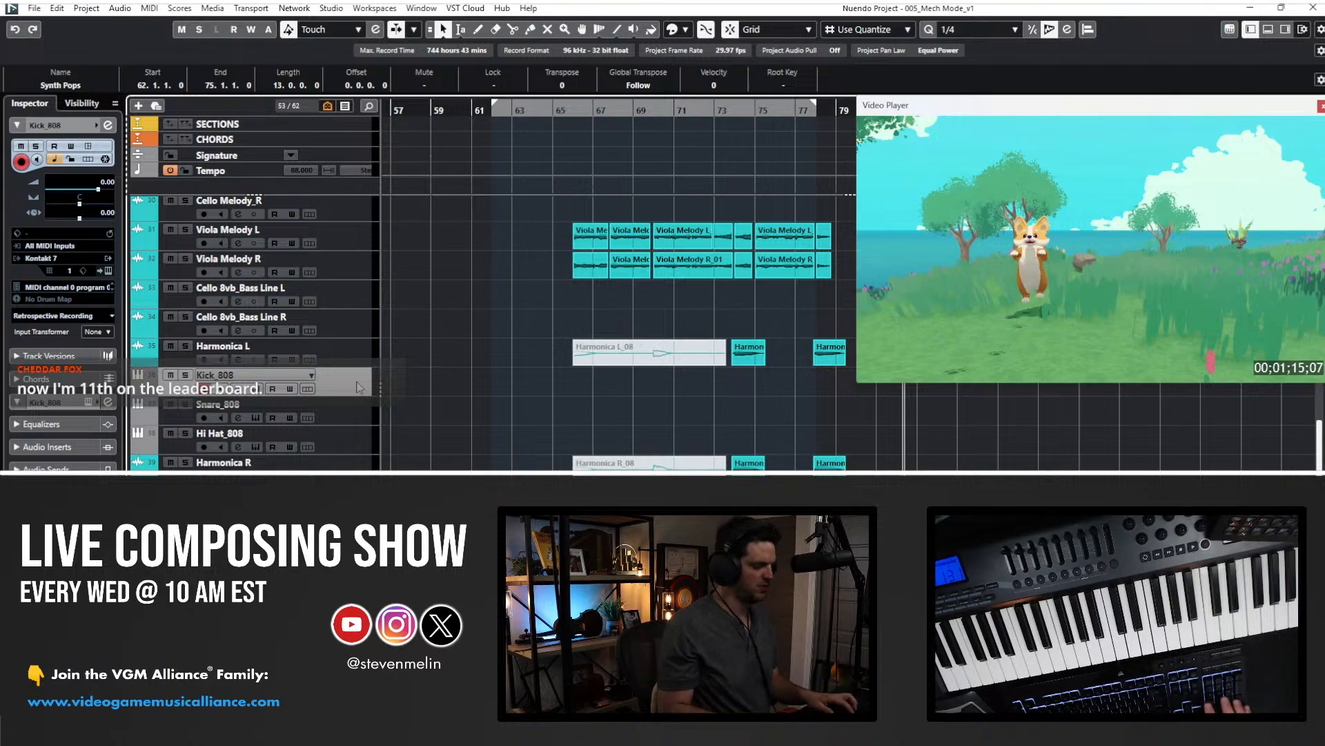
pyautogui.press('KP_1')
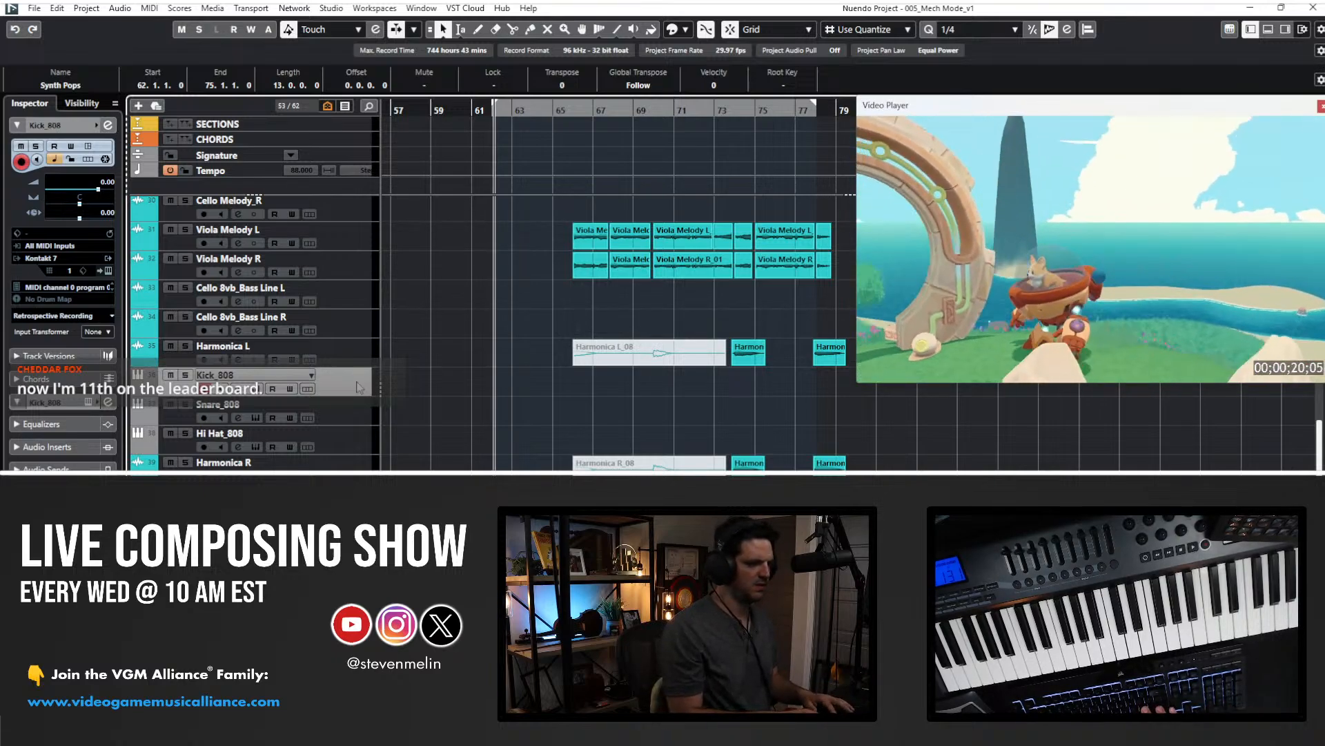
pyautogui.scroll(-3, 703, 424)
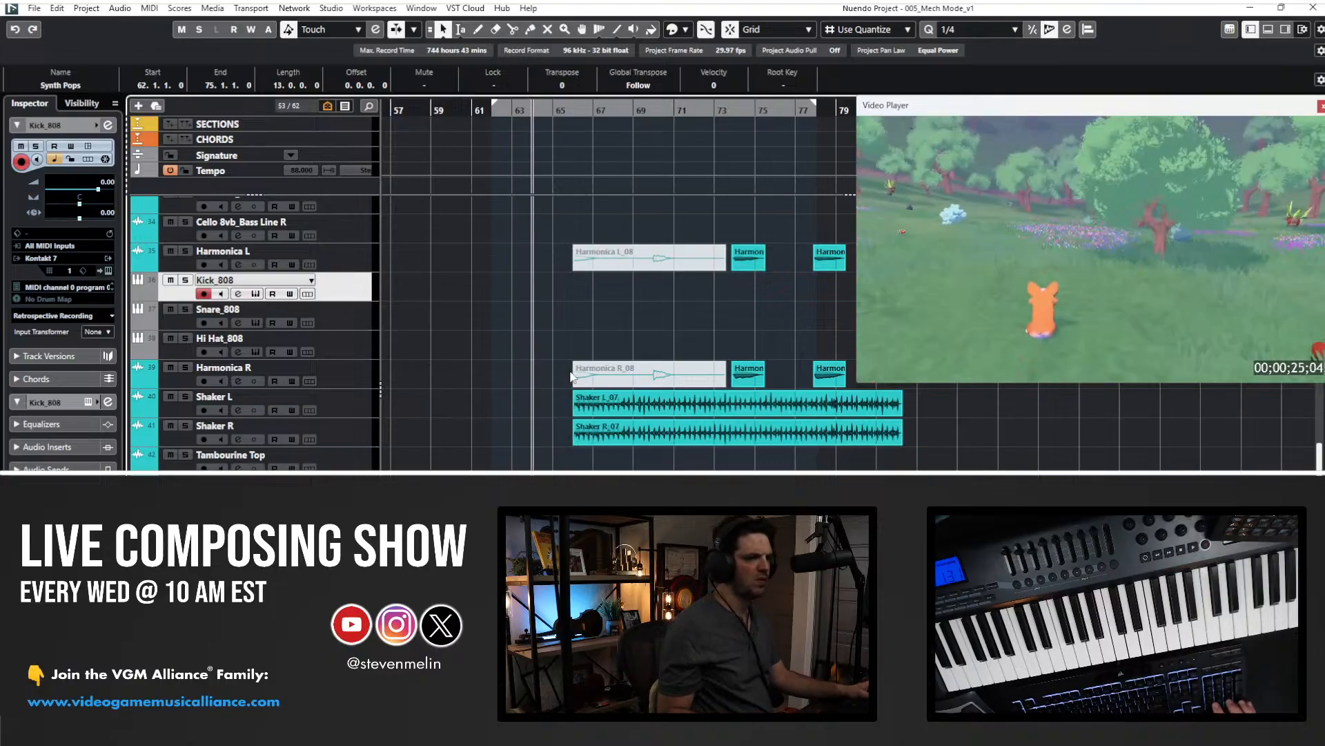
pyautogui.press('KP_1')
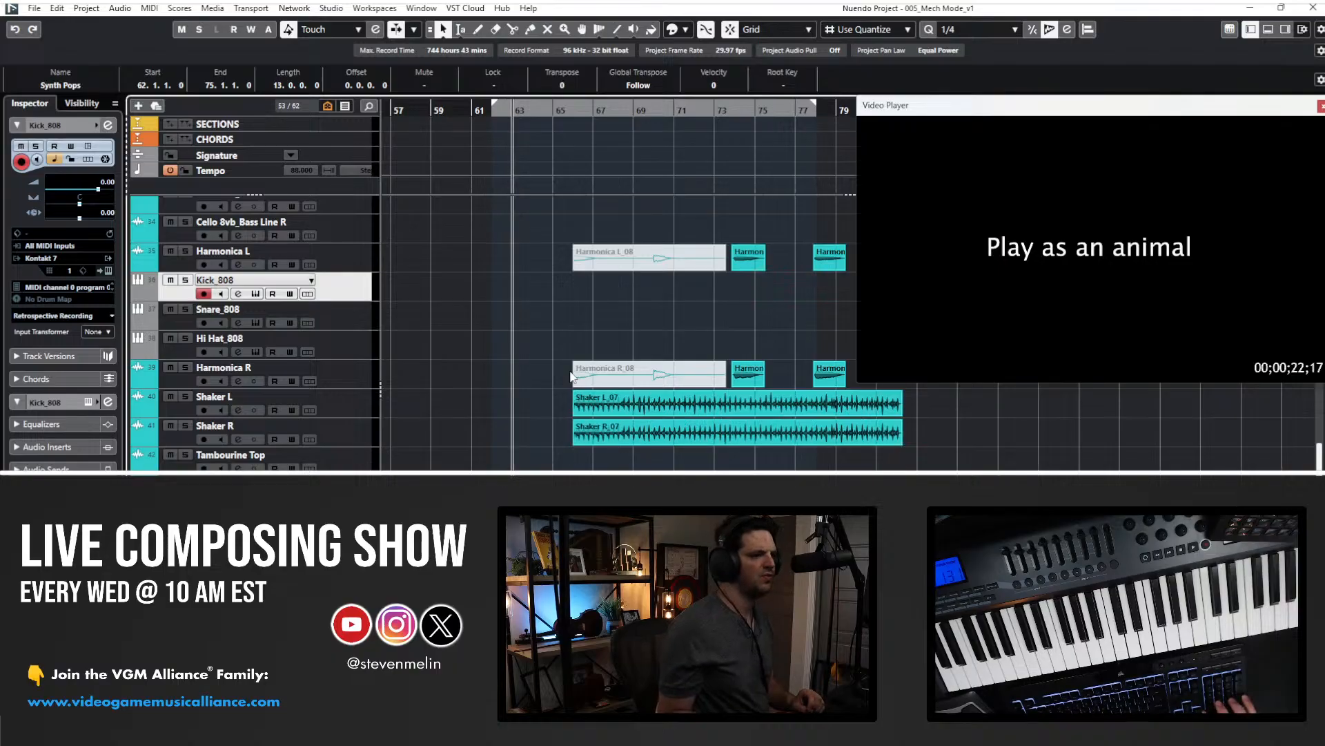
pyautogui.press('KP_Multiply')
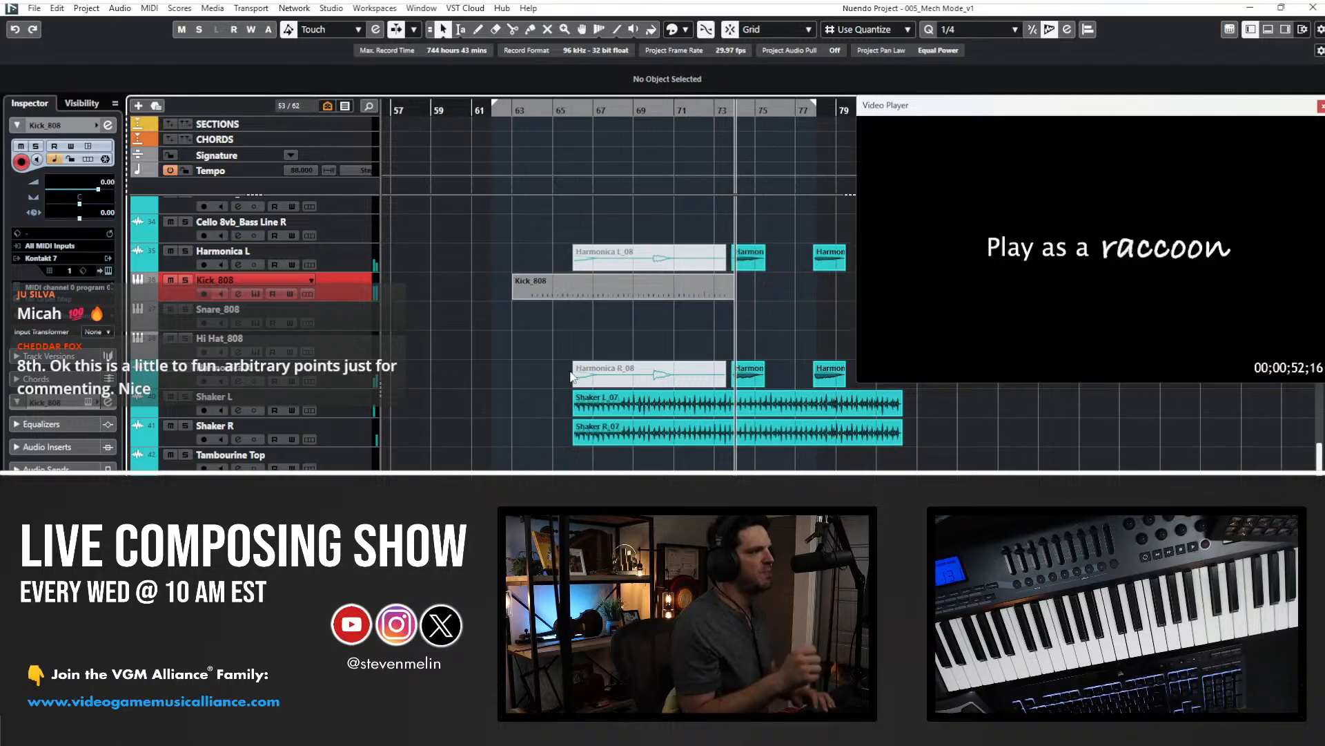
pyautogui.press('space')
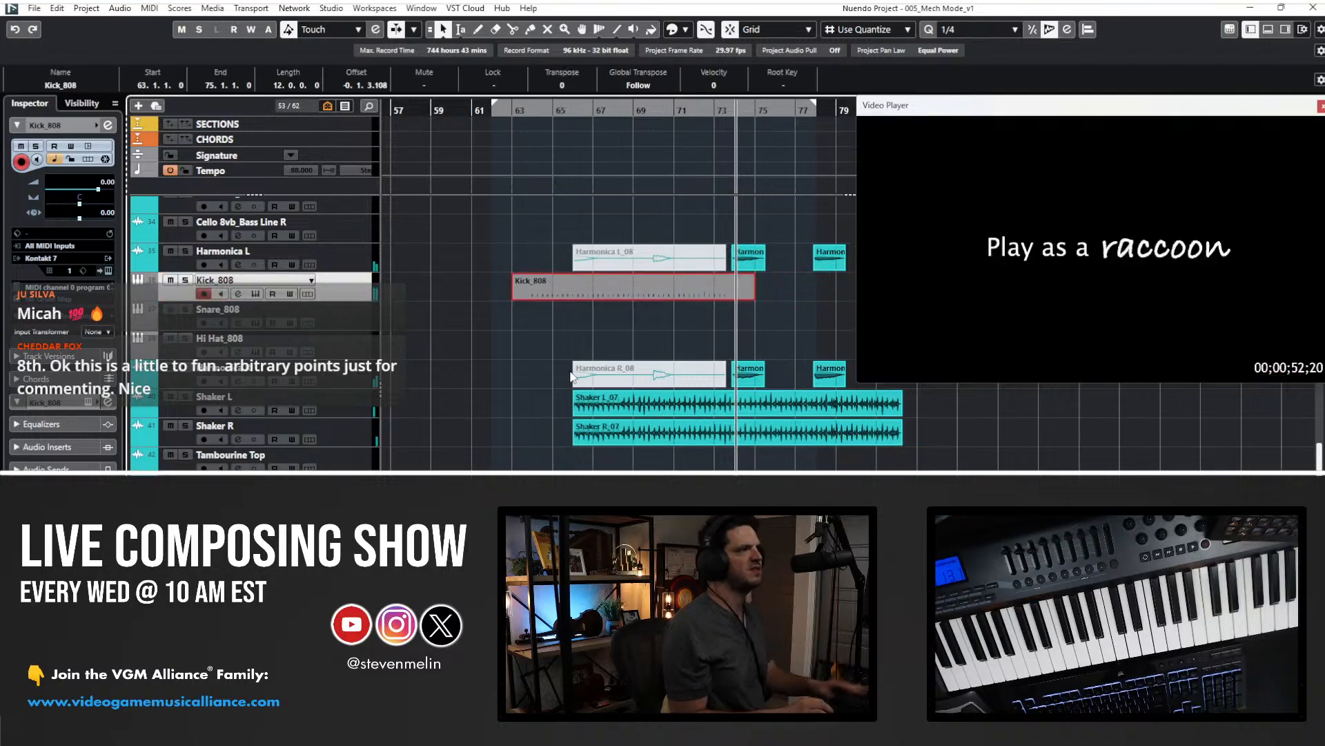
# - Quantize all notes of the Kick_808 part to 1/8 notes
pyautogui.doubleClick(573, 298)
pyautogui.hotkey('ctrl', 'a')
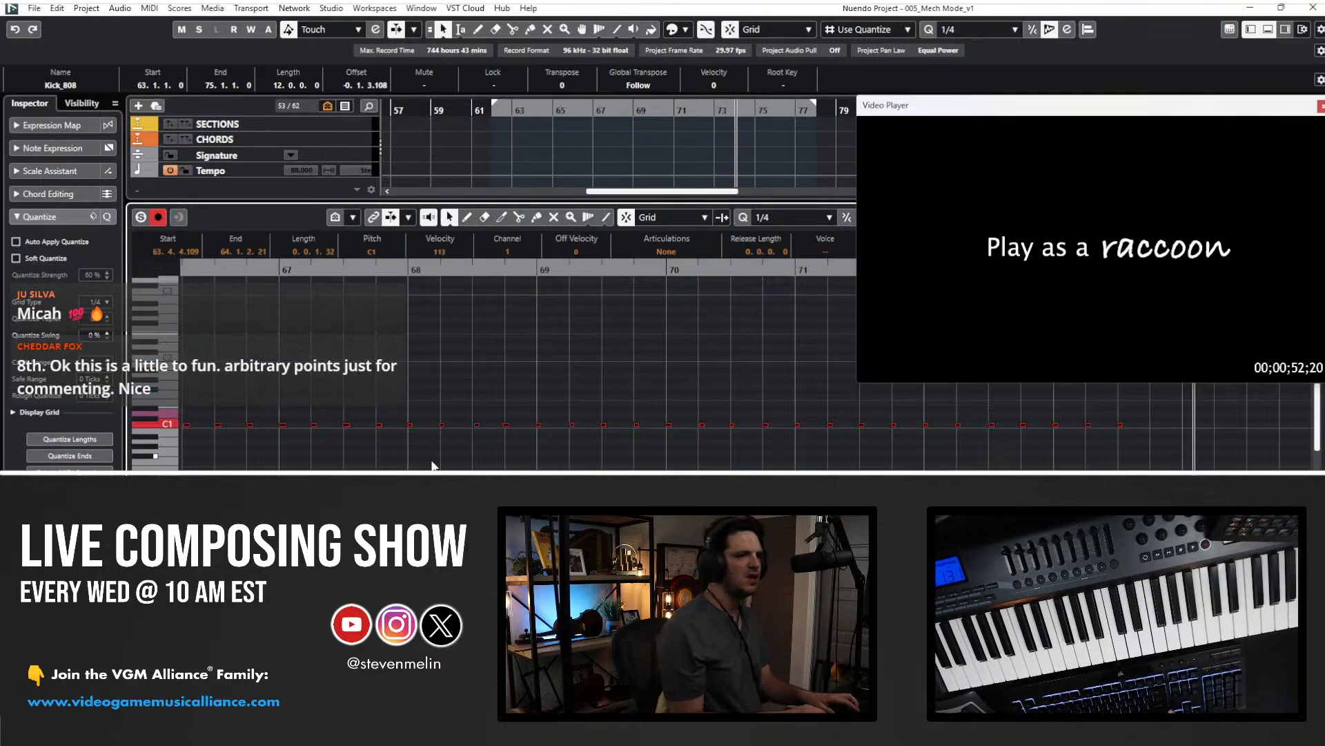
pyautogui.click(765, 220)
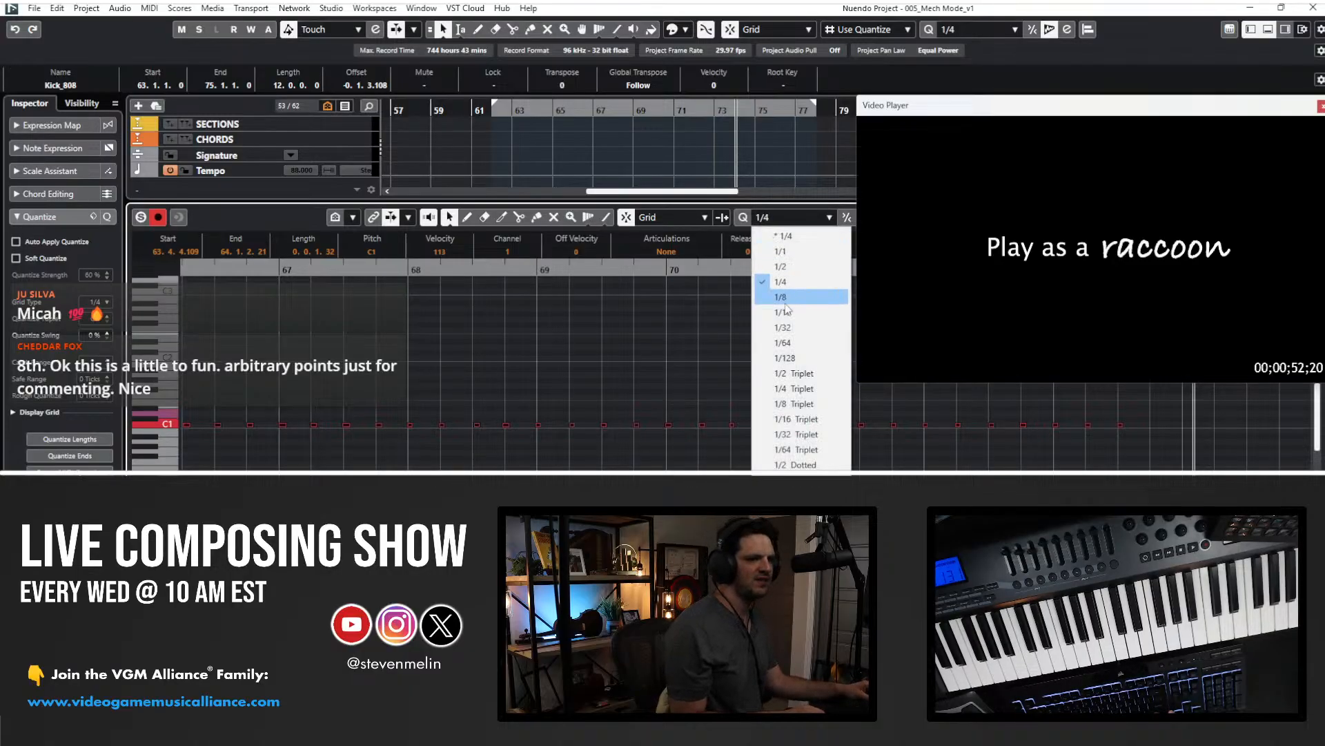
pyautogui.click(772, 312)
pyautogui.click(764, 218)
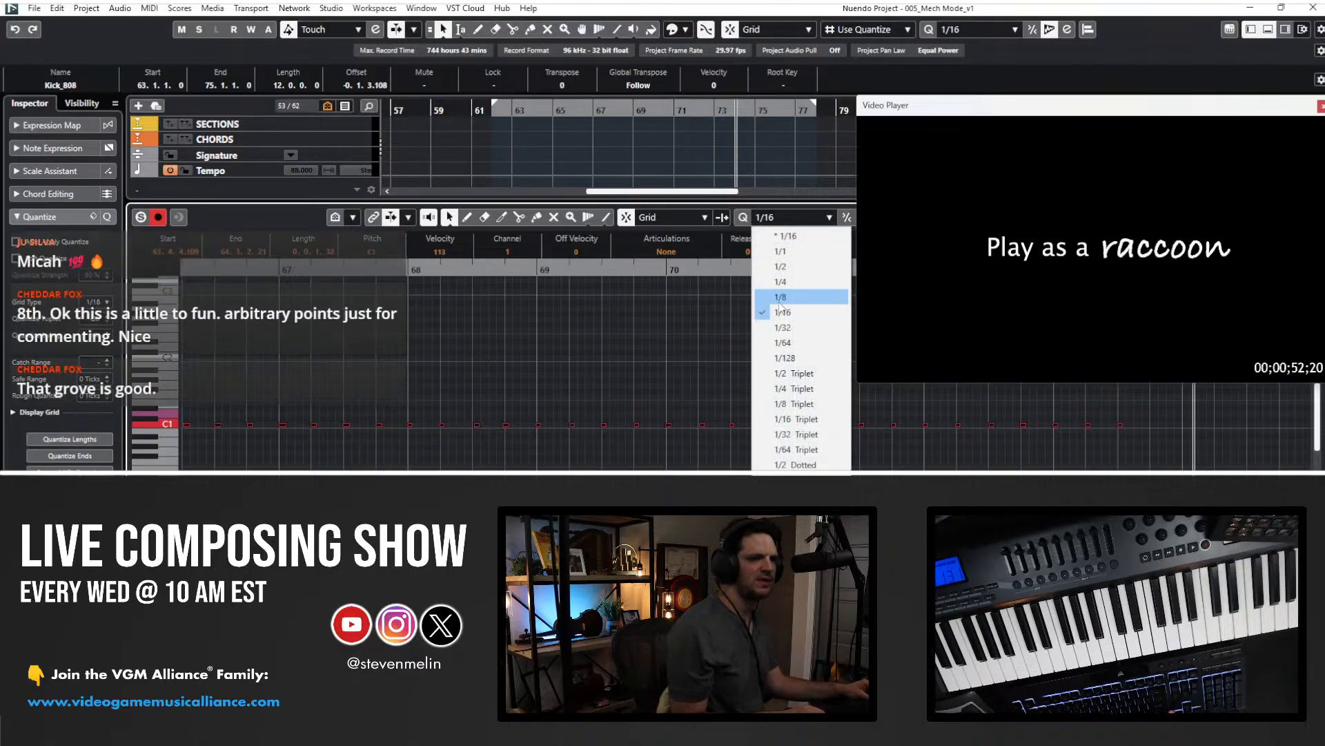
pyautogui.click(779, 297)
pyautogui.press('q')
pyautogui.moveTo(568, 382); pyautogui.dragTo(679, 427)
pyautogui.press('Return')
# - Add StereoDelay to Hi Hat_808 with Delay 1 feedback and mix at 0%, and Delay 2 at 1/16 with feedback and mix at 20%
pyautogui.click(255, 321)
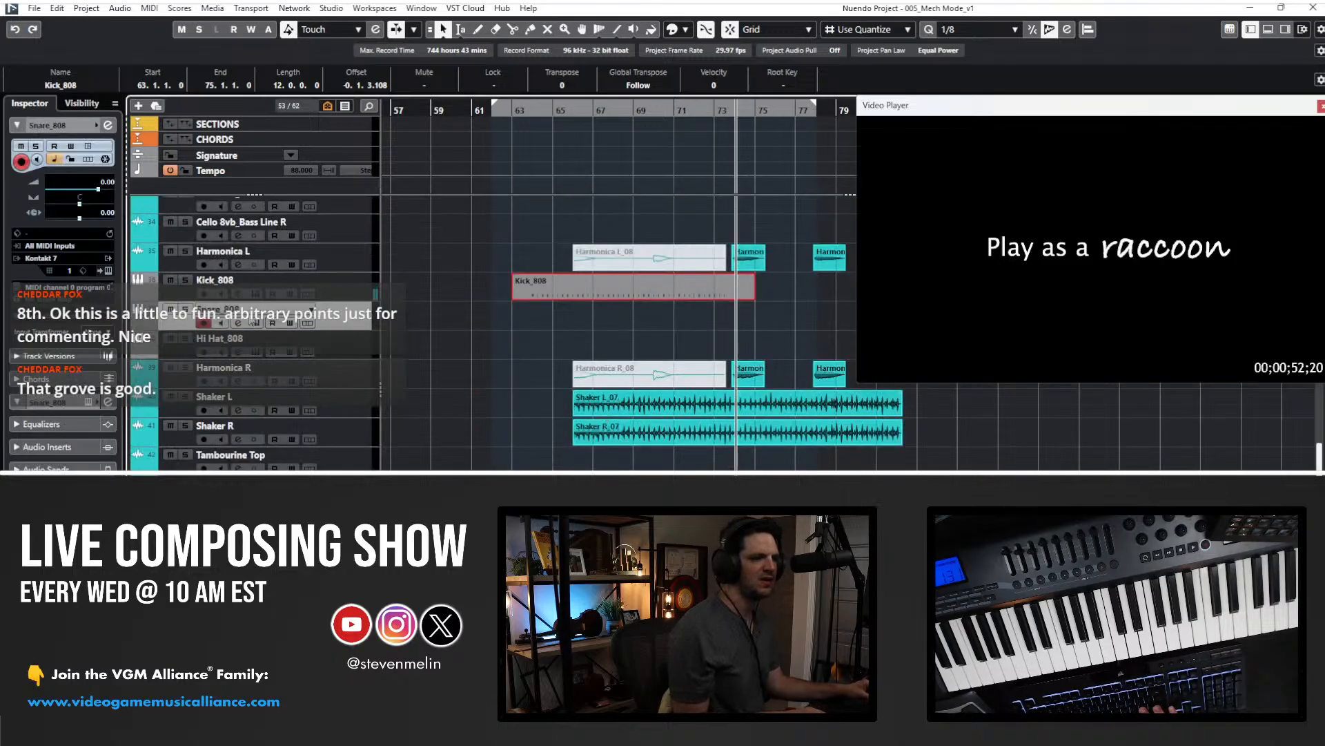
pyautogui.click(275, 350)
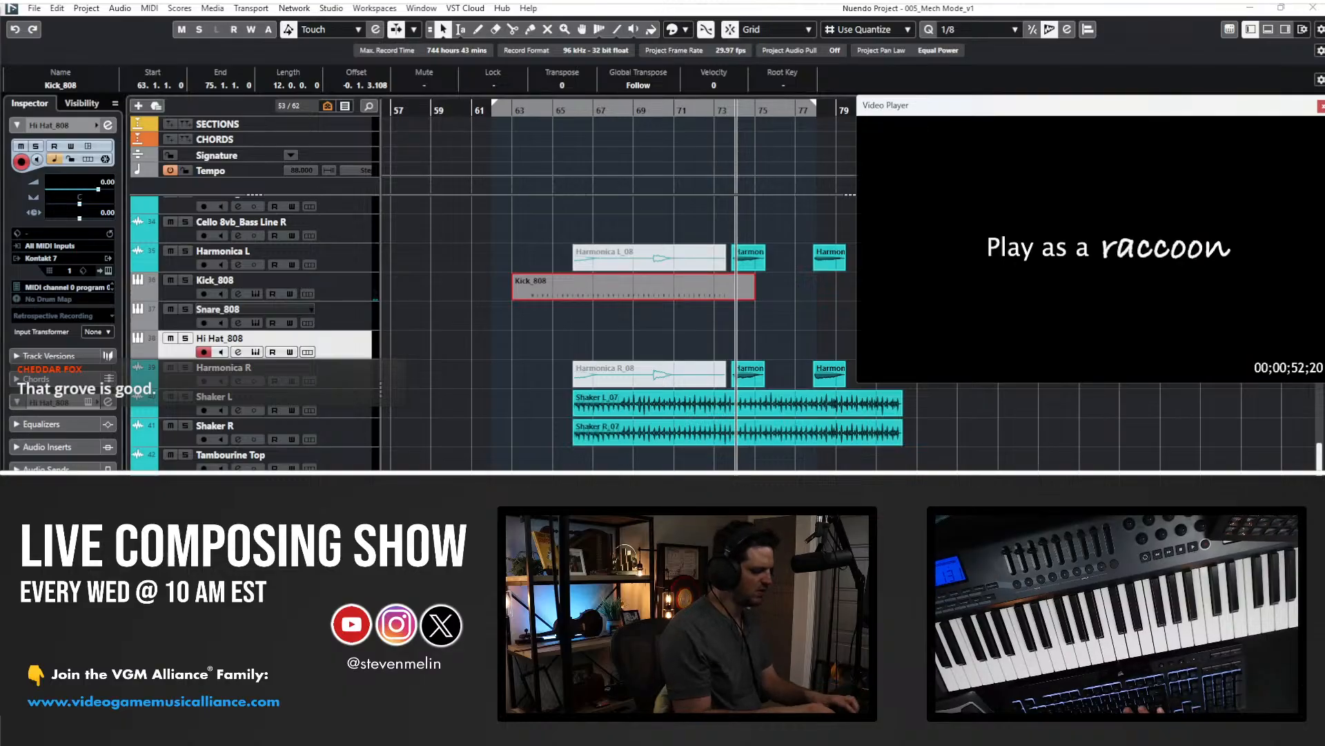
pyautogui.press('Return')
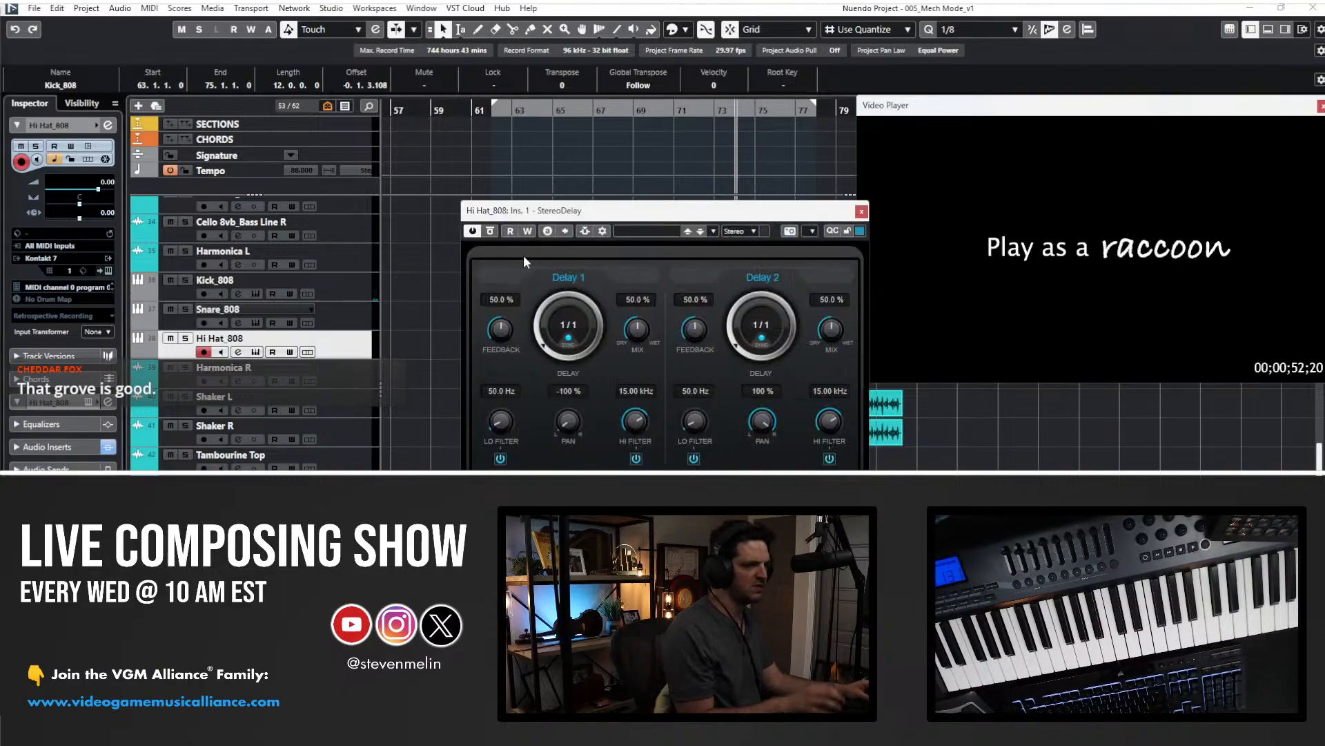
pyautogui.moveTo(496, 326); pyautogui.dragTo(494, 415)
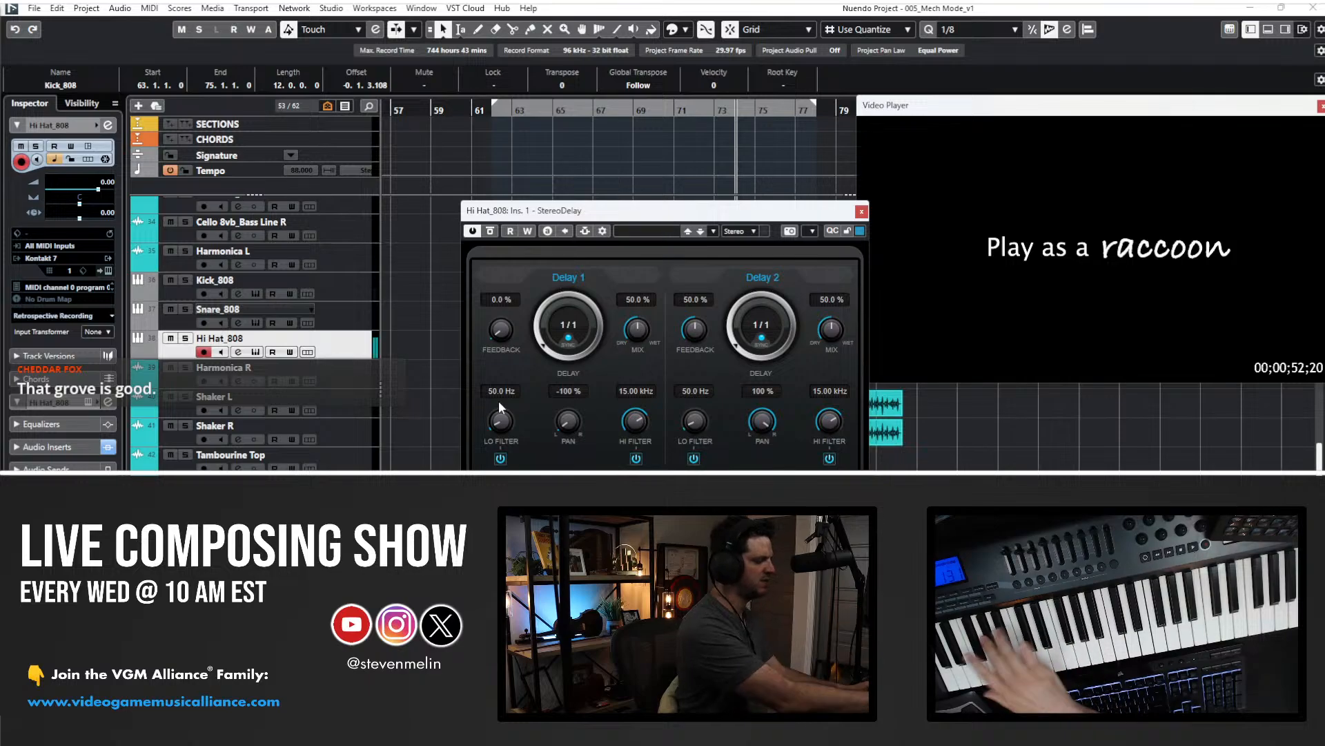
pyautogui.click(759, 336)
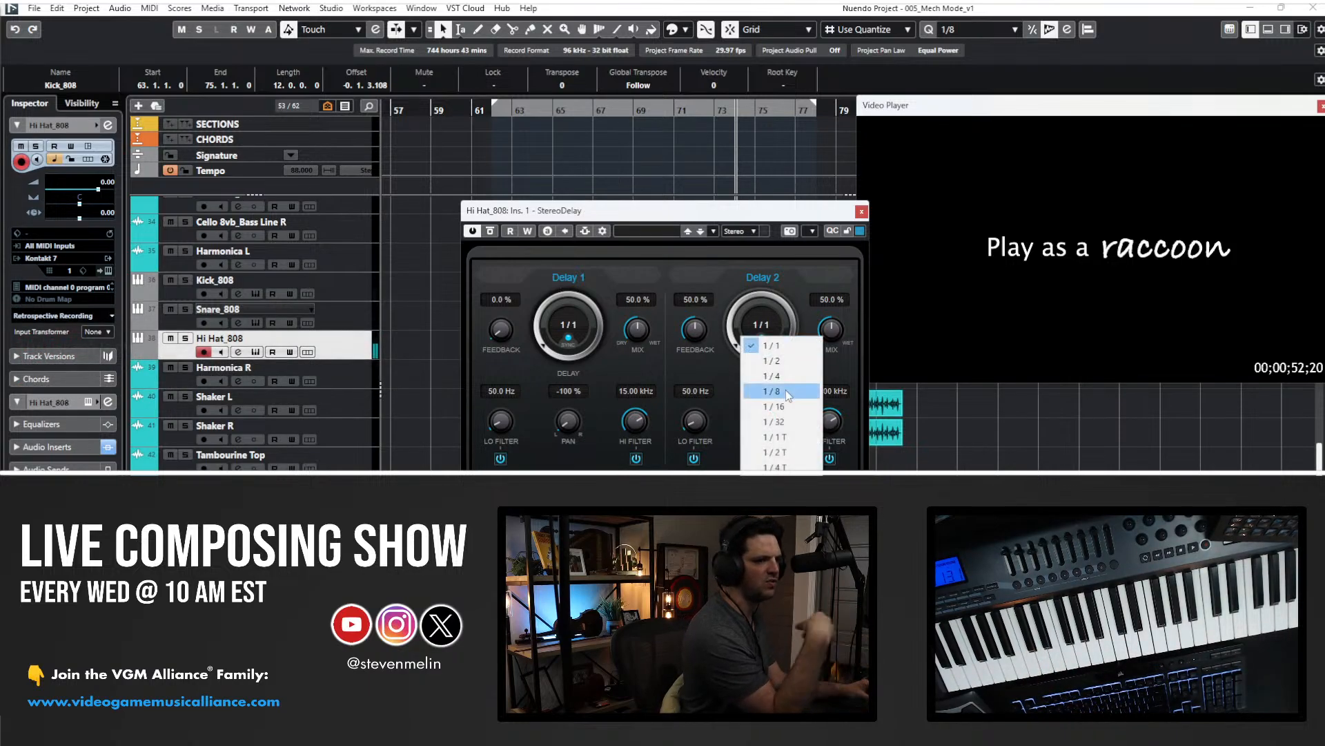
pyautogui.click(789, 407)
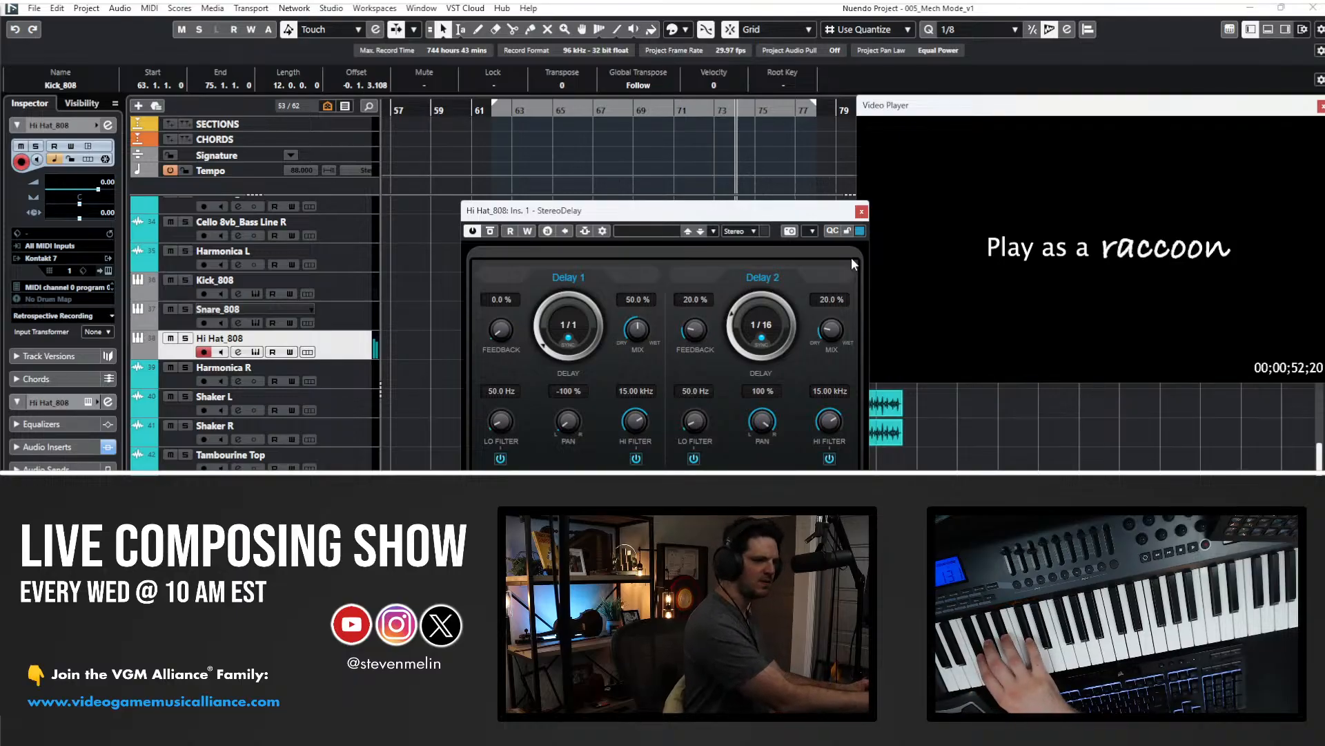
pyautogui.moveTo(637, 329); pyautogui.dragTo(636, 373)
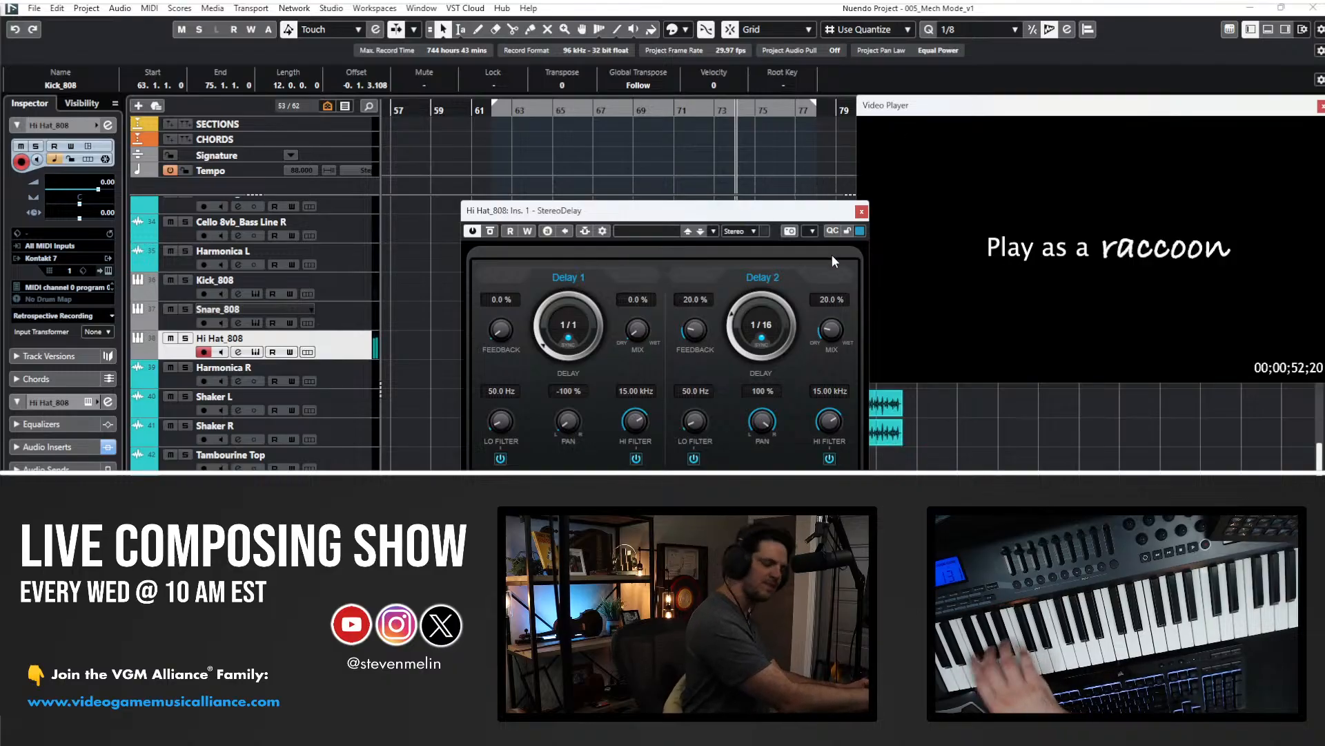
pyautogui.click(860, 210)
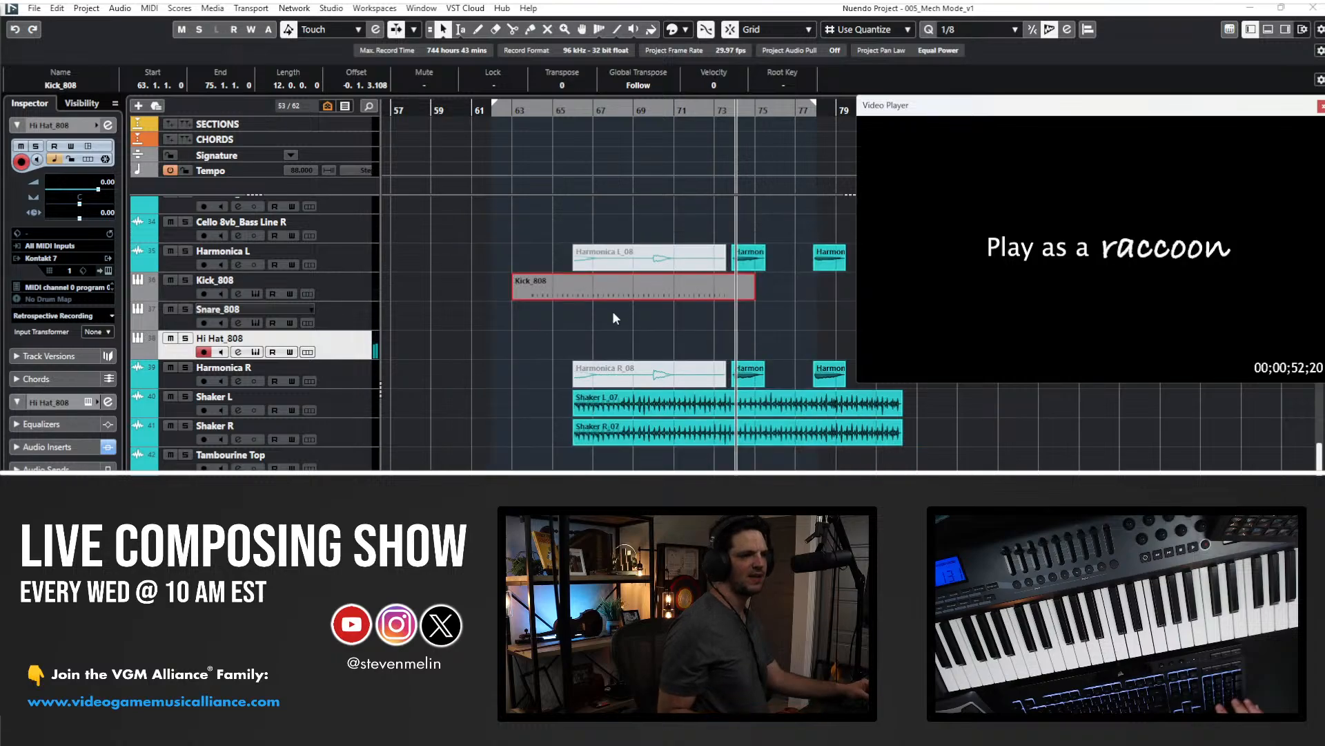
# - Lower the Hi Hat_808 track volume to -6.00 while playing back the section, and return to bar 62
pyautogui.click(607, 335)
pyautogui.press('space')
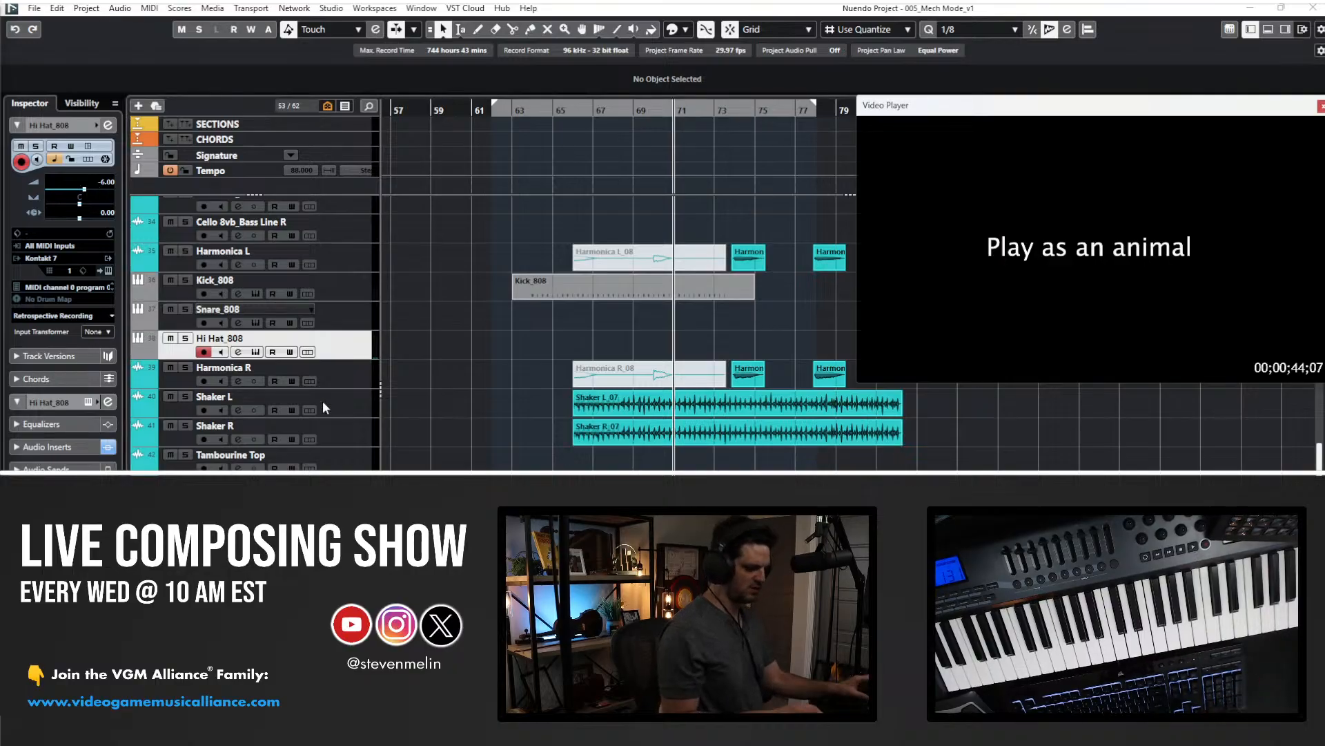
pyautogui.press('KP_Subtract')
pyautogui.press('KP_Subtract')
pyautogui.press('KP_Subtract')
pyautogui.press('KP_Subtract')
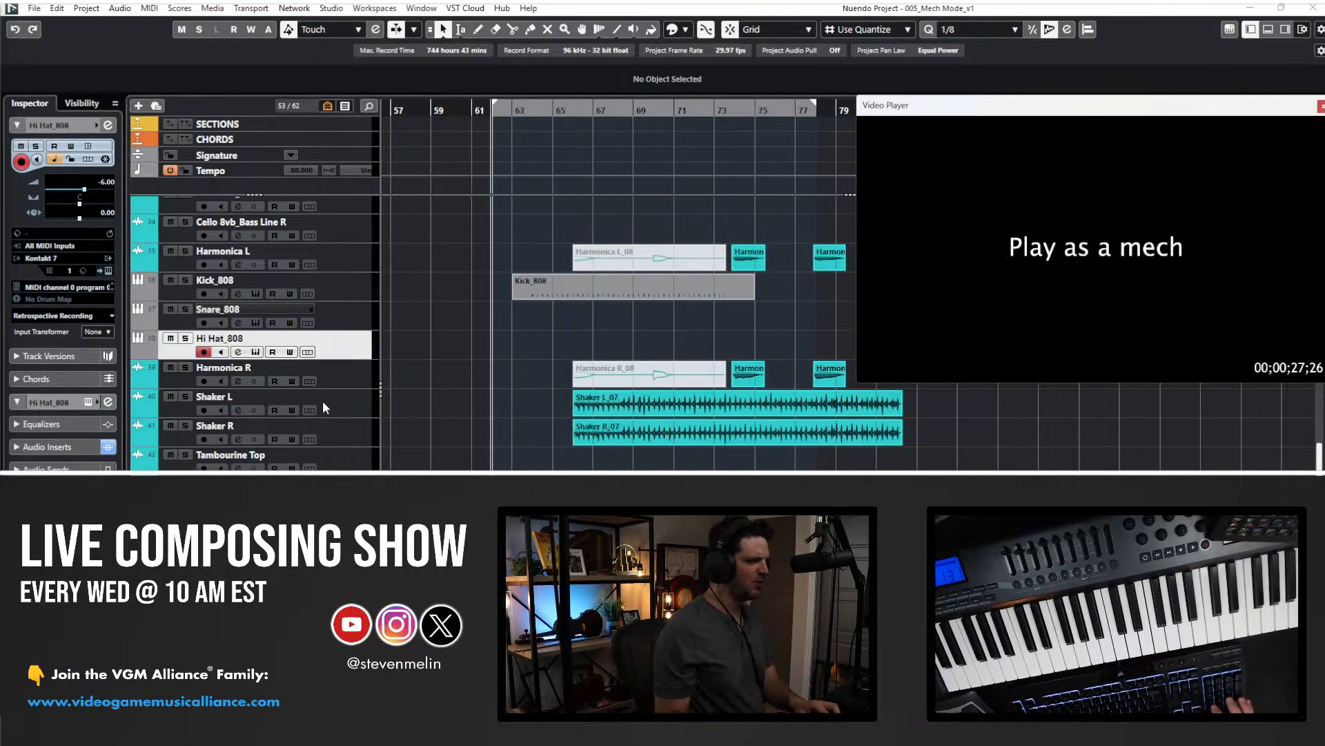
# - Check the quantized Kick_808 notes in the note editor and play back the section from bar 62
pyautogui.doubleClick(601, 286)
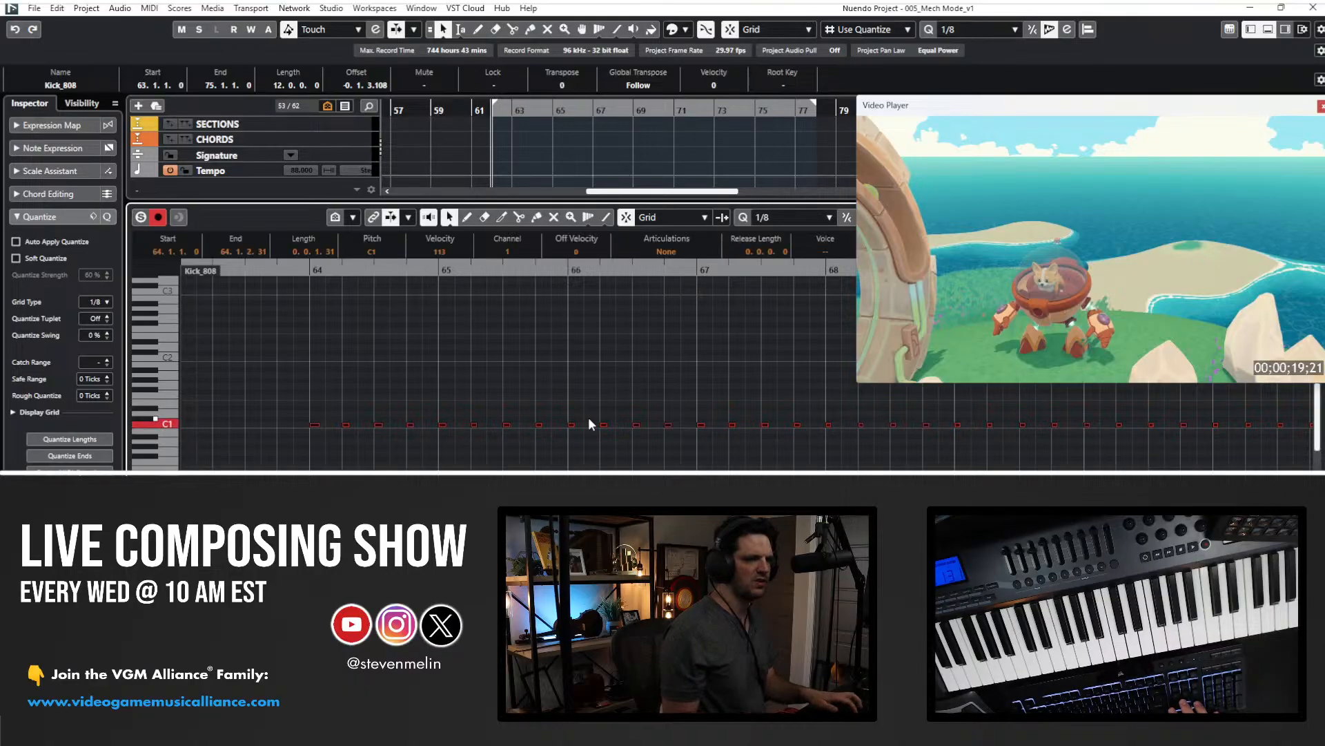
pyautogui.press('Return')
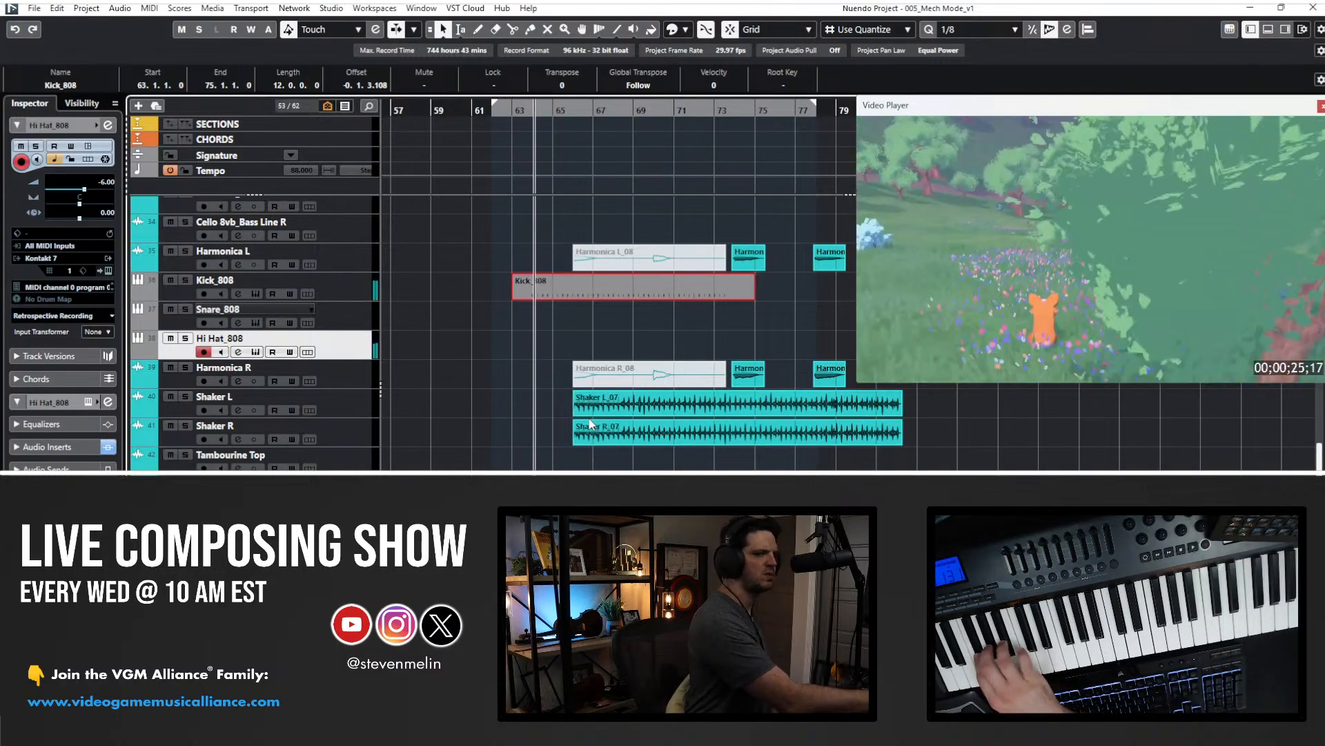
pyautogui.press('space')
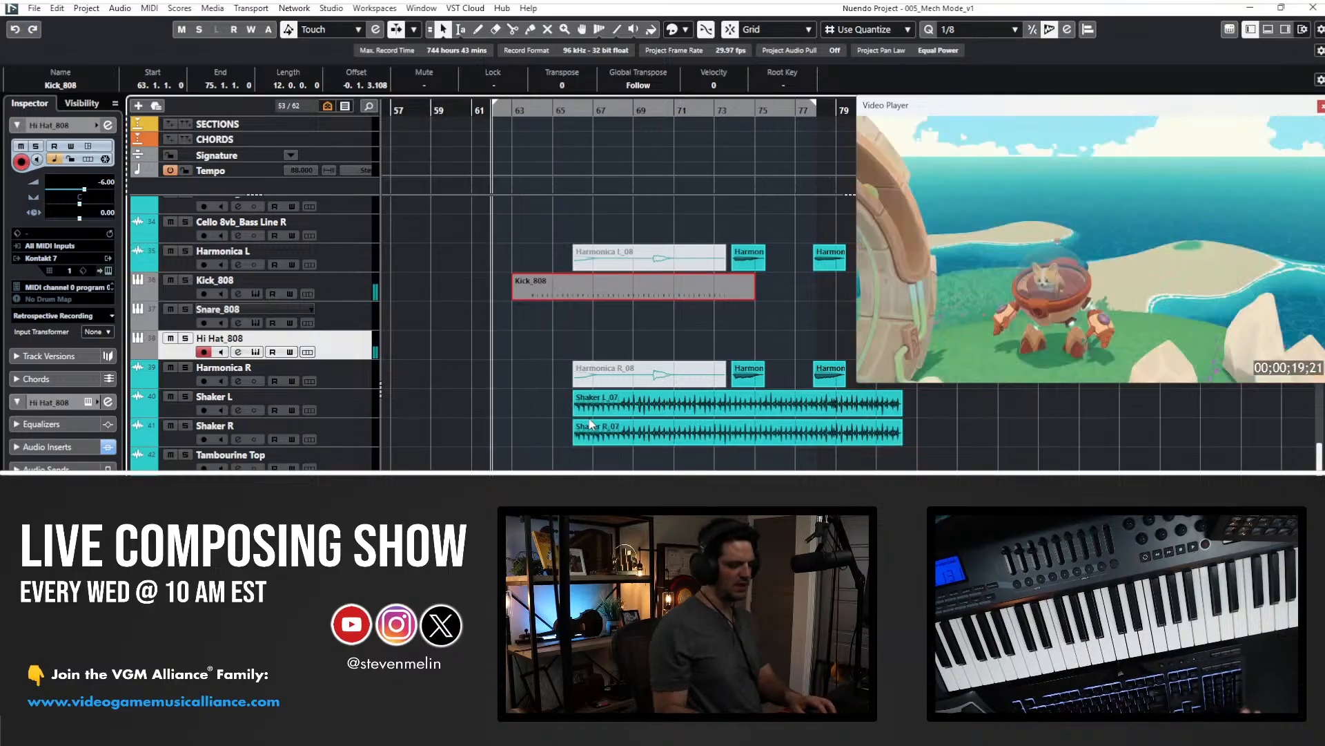
pyautogui.press('KP_Multiply')
pyautogui.press('space')
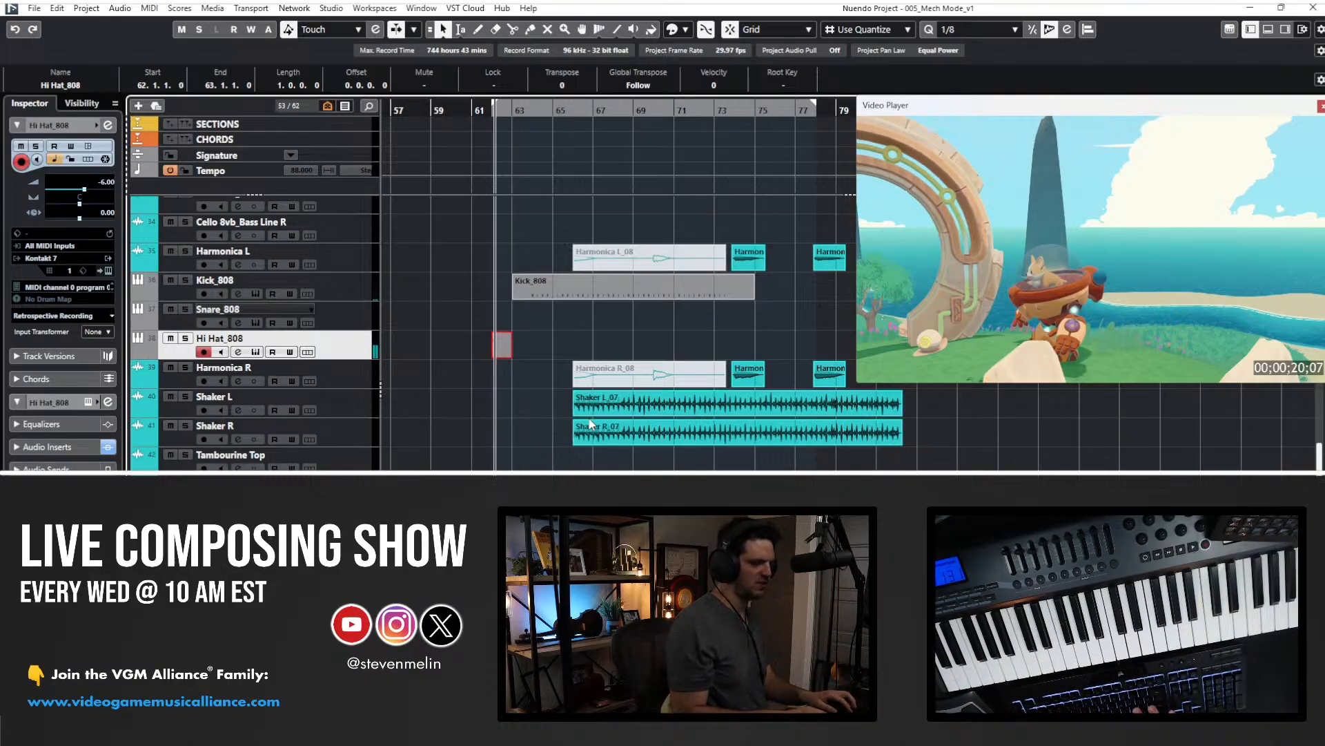
pyautogui.press('Delete')
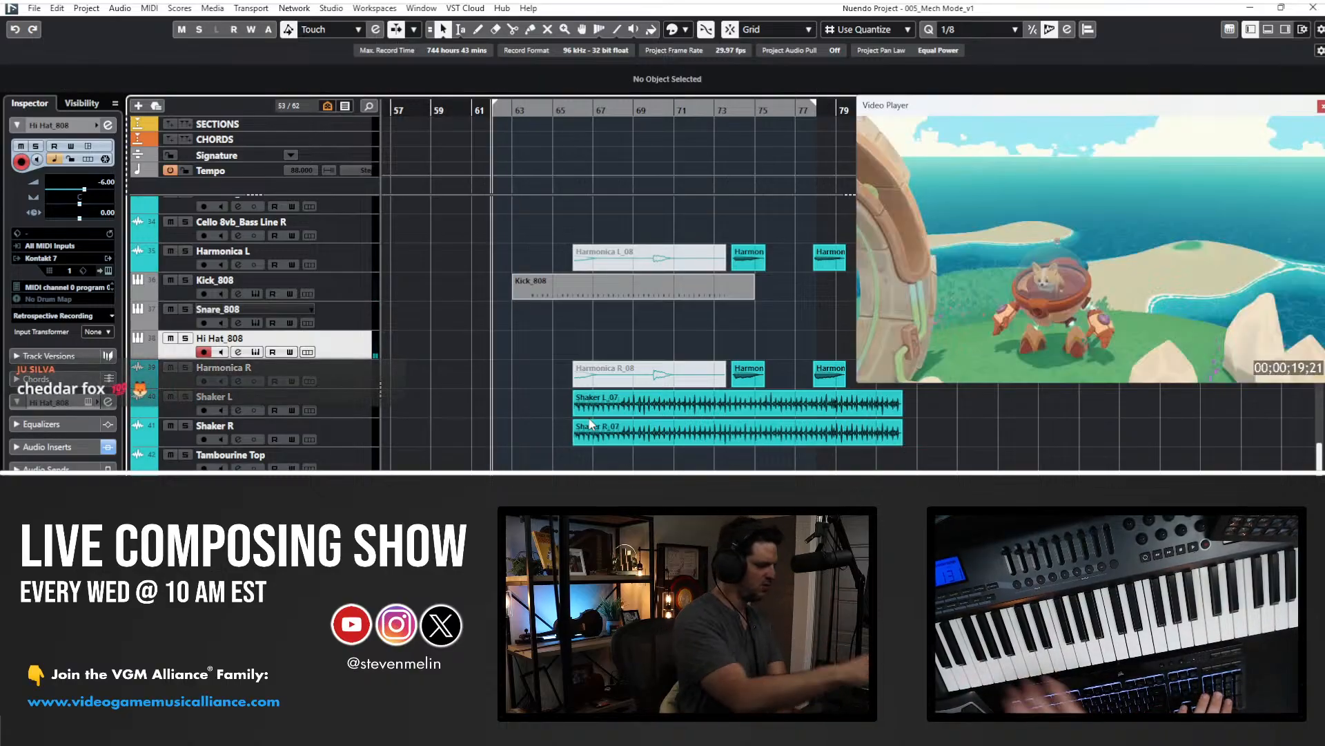
pyautogui.press('KP_Multiply')
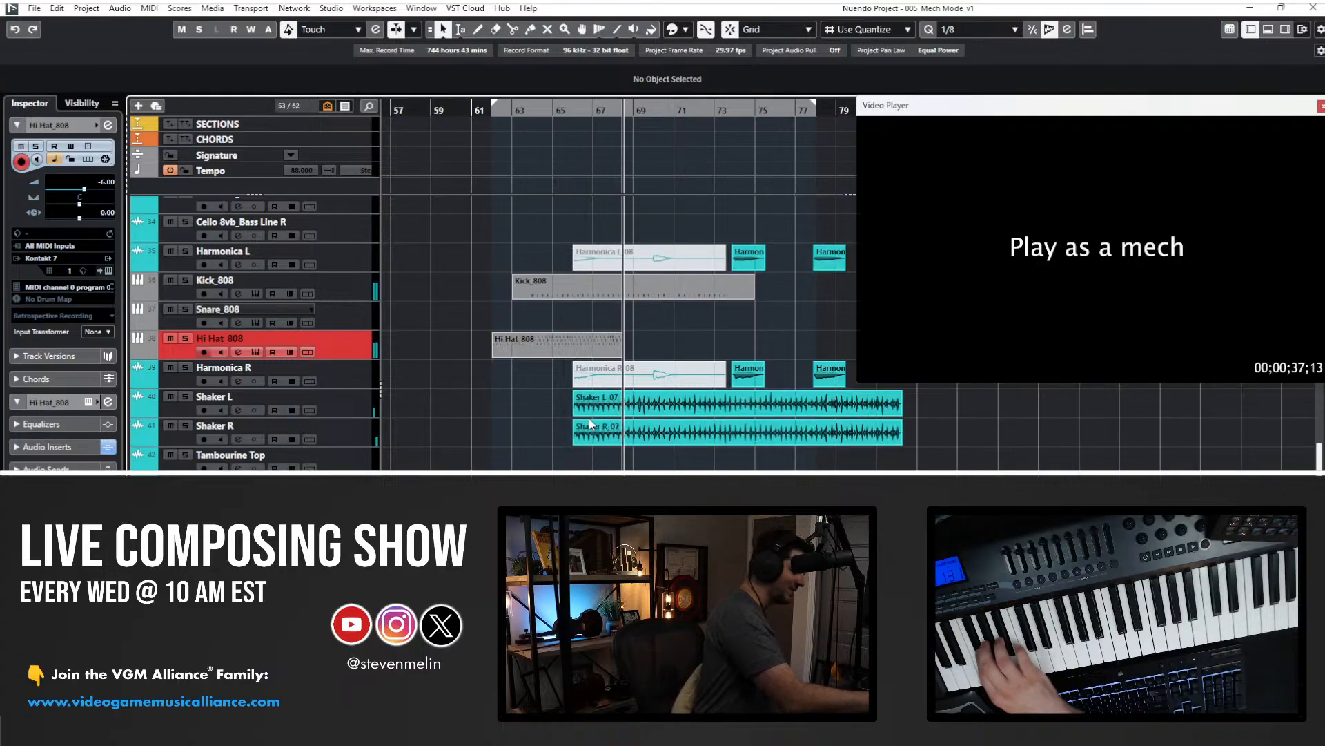
pyautogui.press('space')
pyautogui.press('Delete')
pyautogui.press('KP_1')
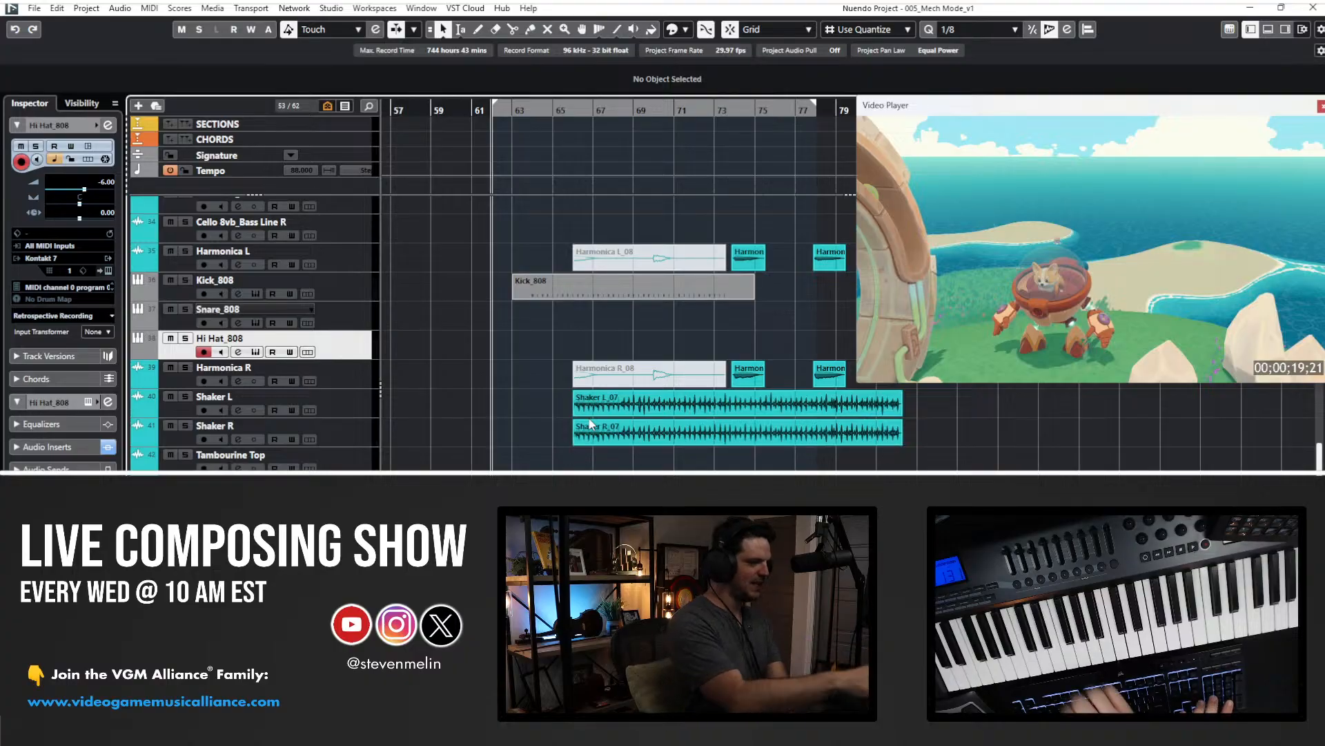
pyautogui.press('KP_Multiply')
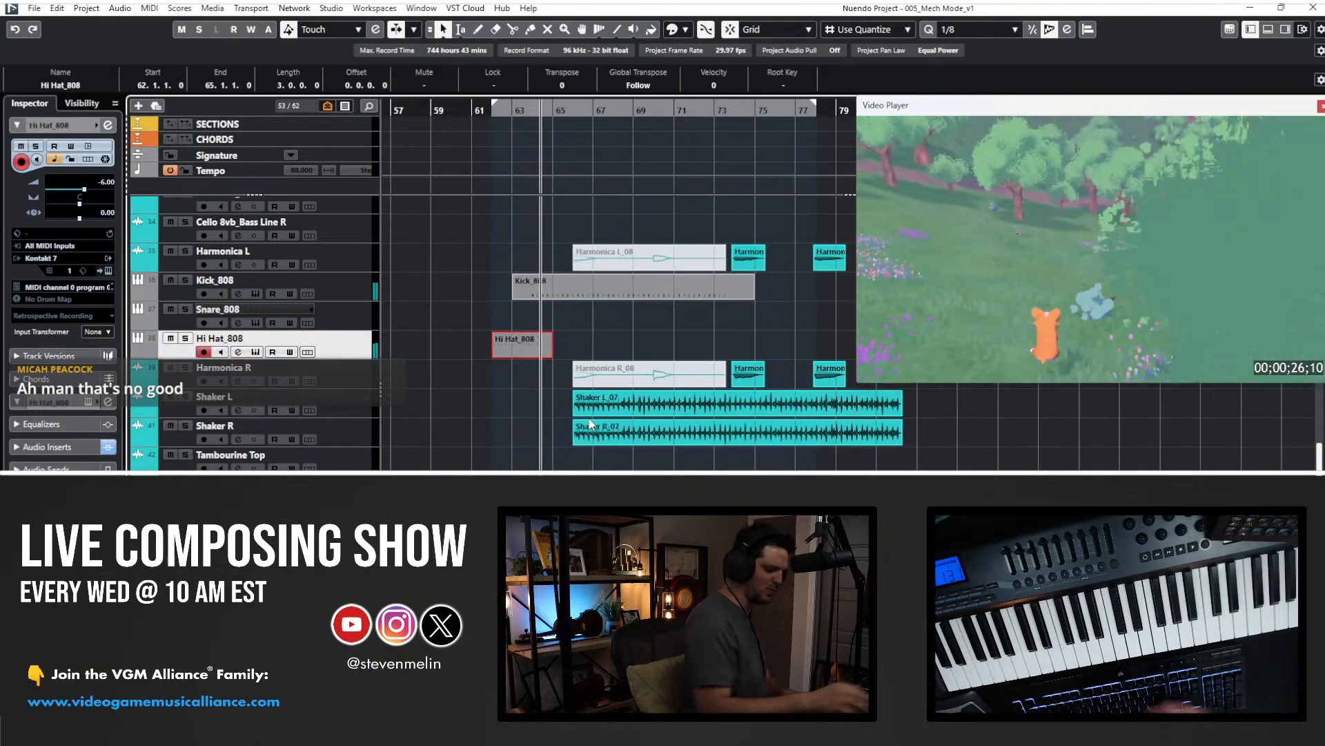
pyautogui.press('space')
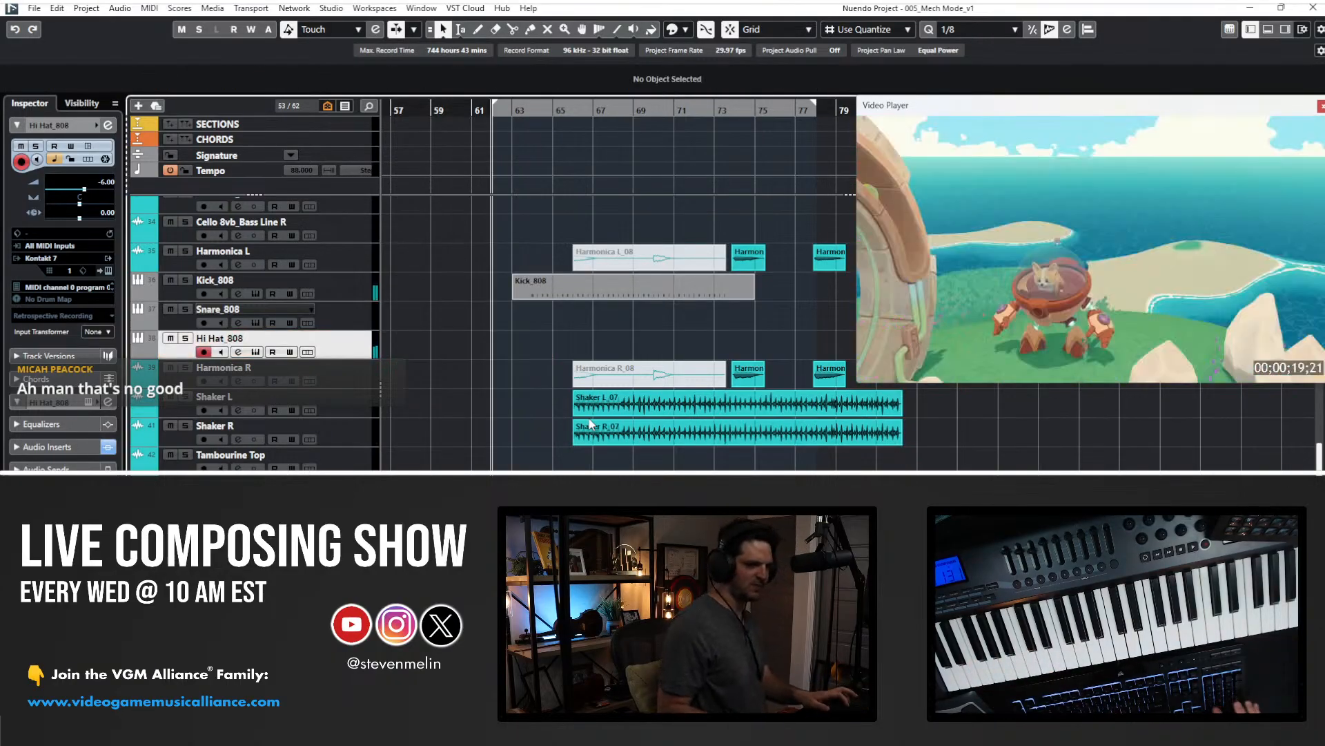
# - Record an 808 hi-hat part on the Hi Hat_808 track from bar 62 to bar 81
pyautogui.press('KP_Multiply')
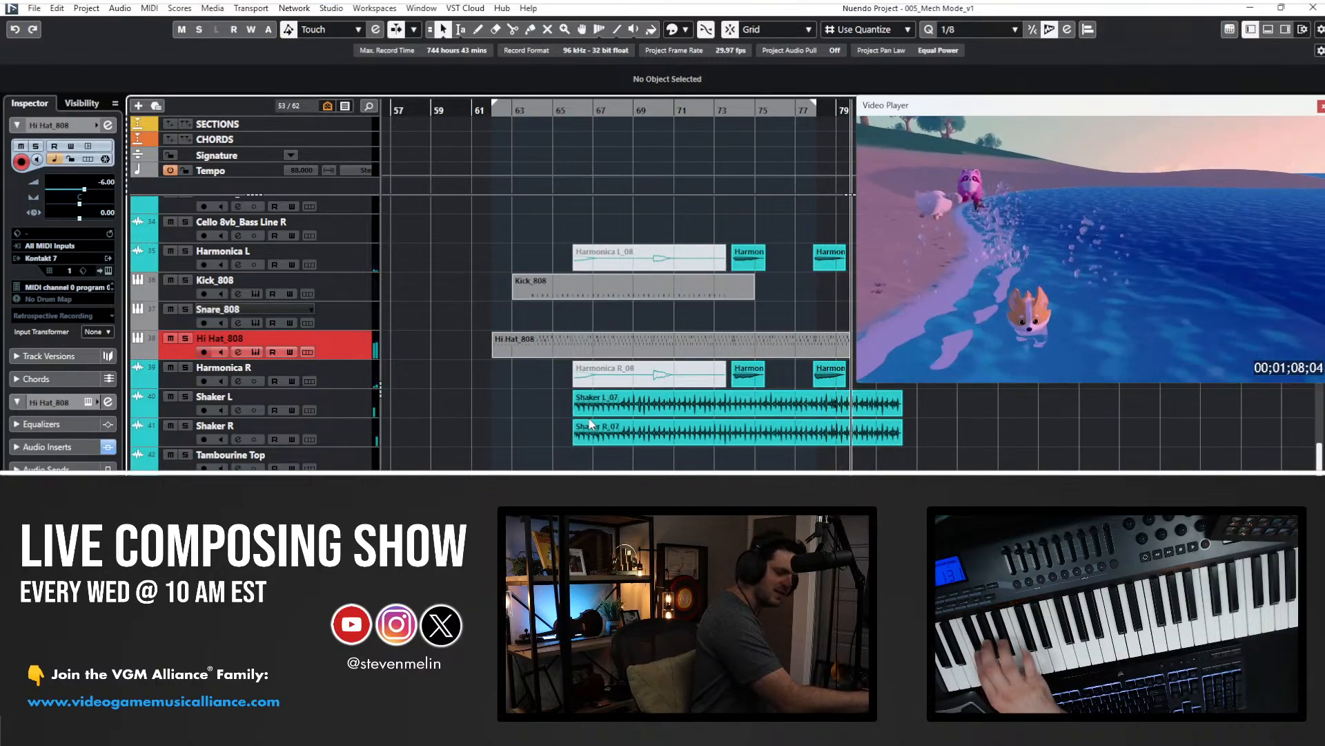
pyautogui.press('space')
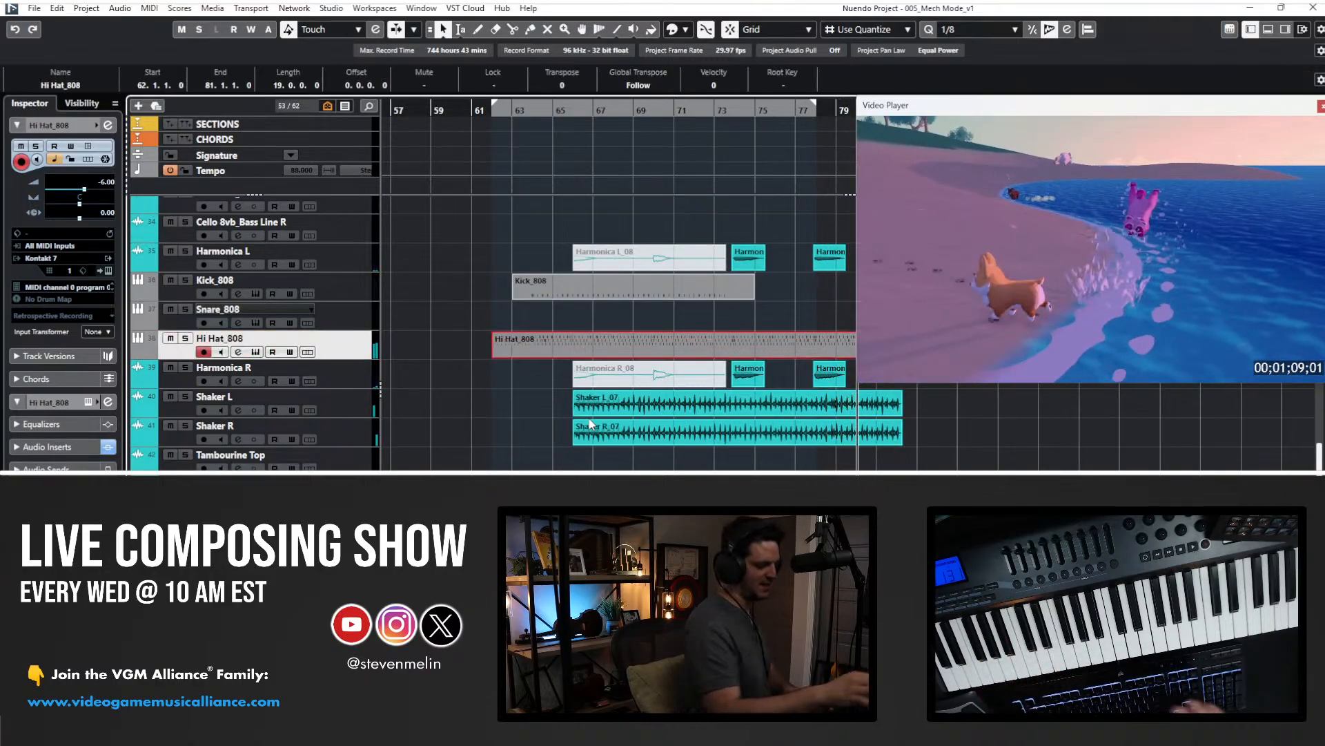
# - Quantize all notes of the recorded Hi Hat_808 part to 1/16 notes
pyautogui.doubleClick(545, 343)
pyautogui.hotkey('ctrl', 'a')
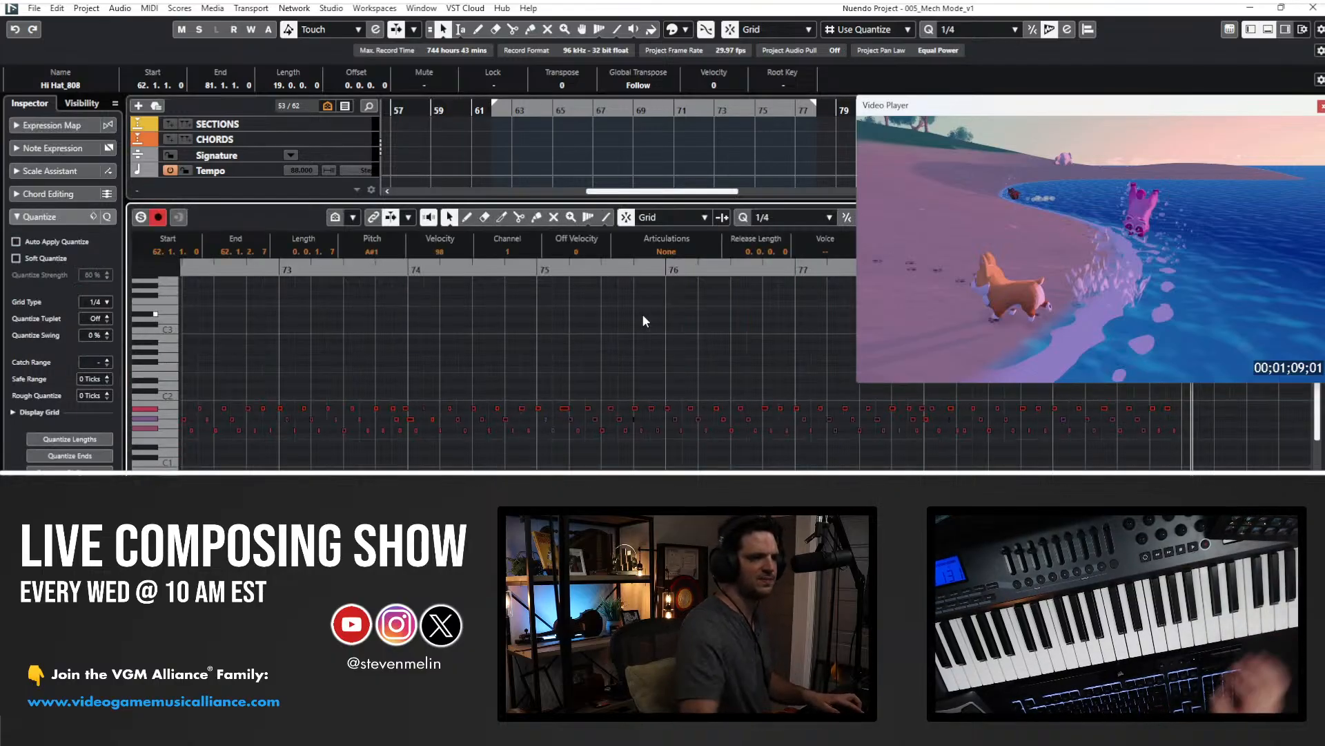
pyautogui.hotkey('alt', '5')
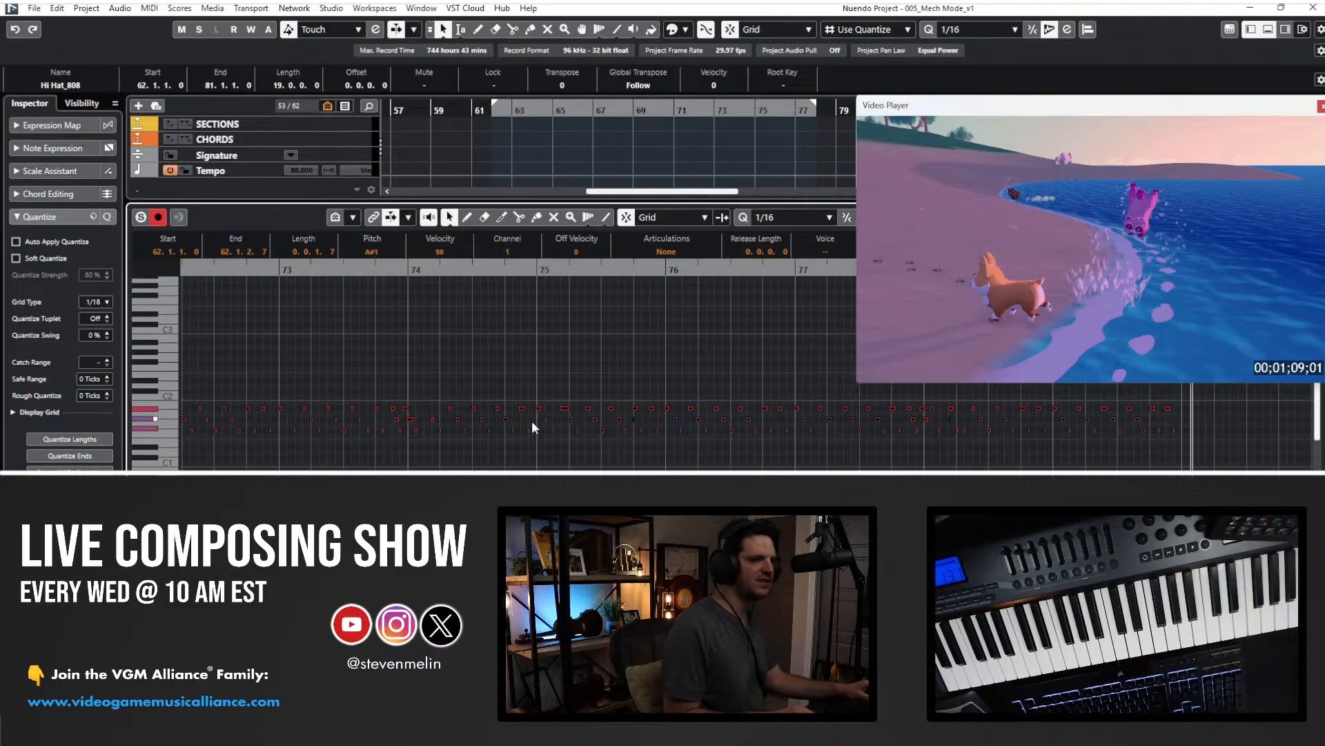
pyautogui.moveTo(537, 409); pyautogui.dragTo(532, 409)
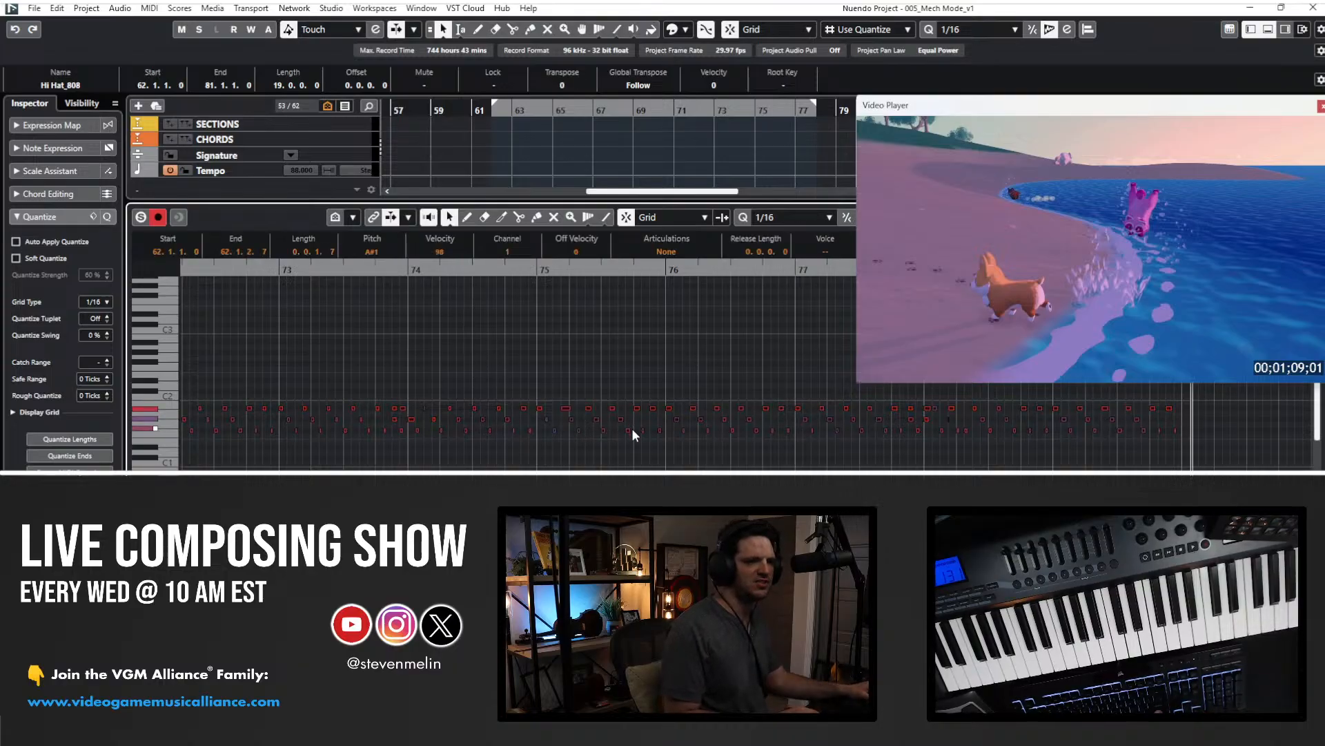
# - Examine the quantized hi-hat notes across the whole part and play it back from bar 62
pyautogui.hscroll(3, 633, 430)
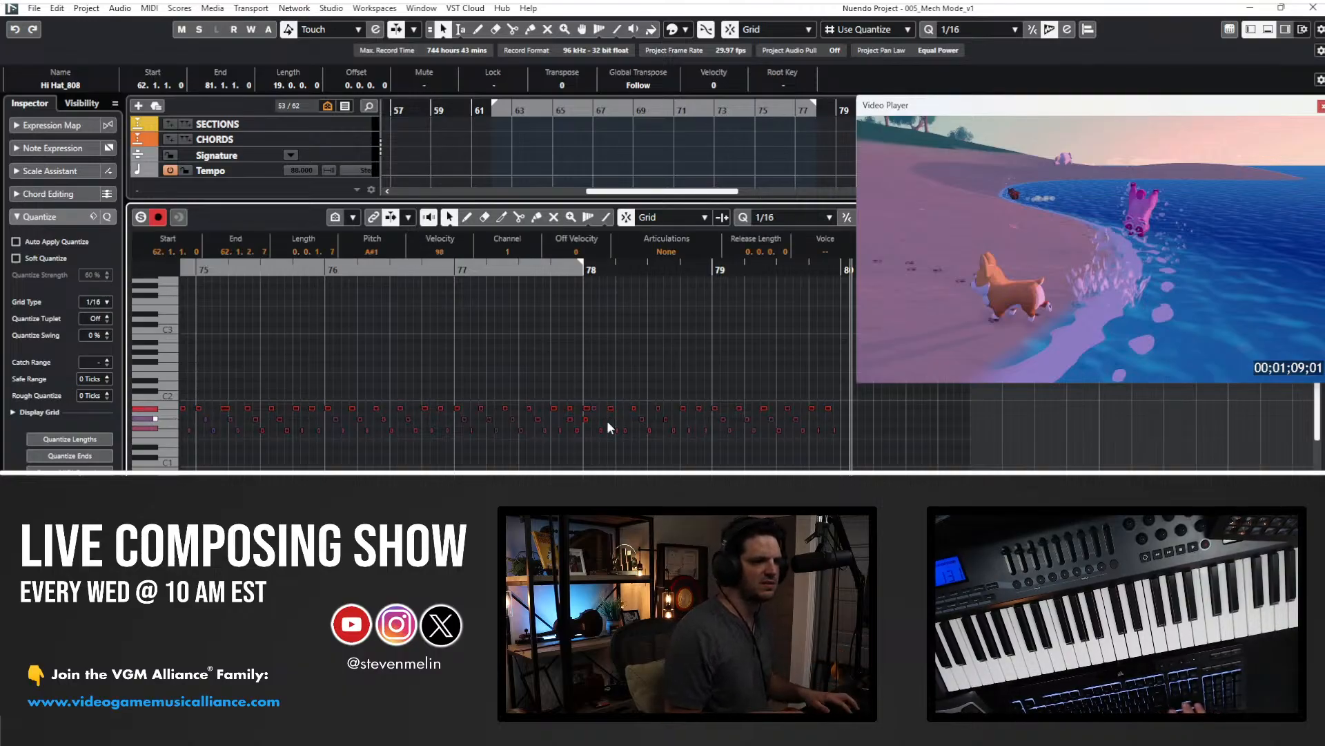
pyautogui.press('h')
pyautogui.press('h')
pyautogui.press('g')
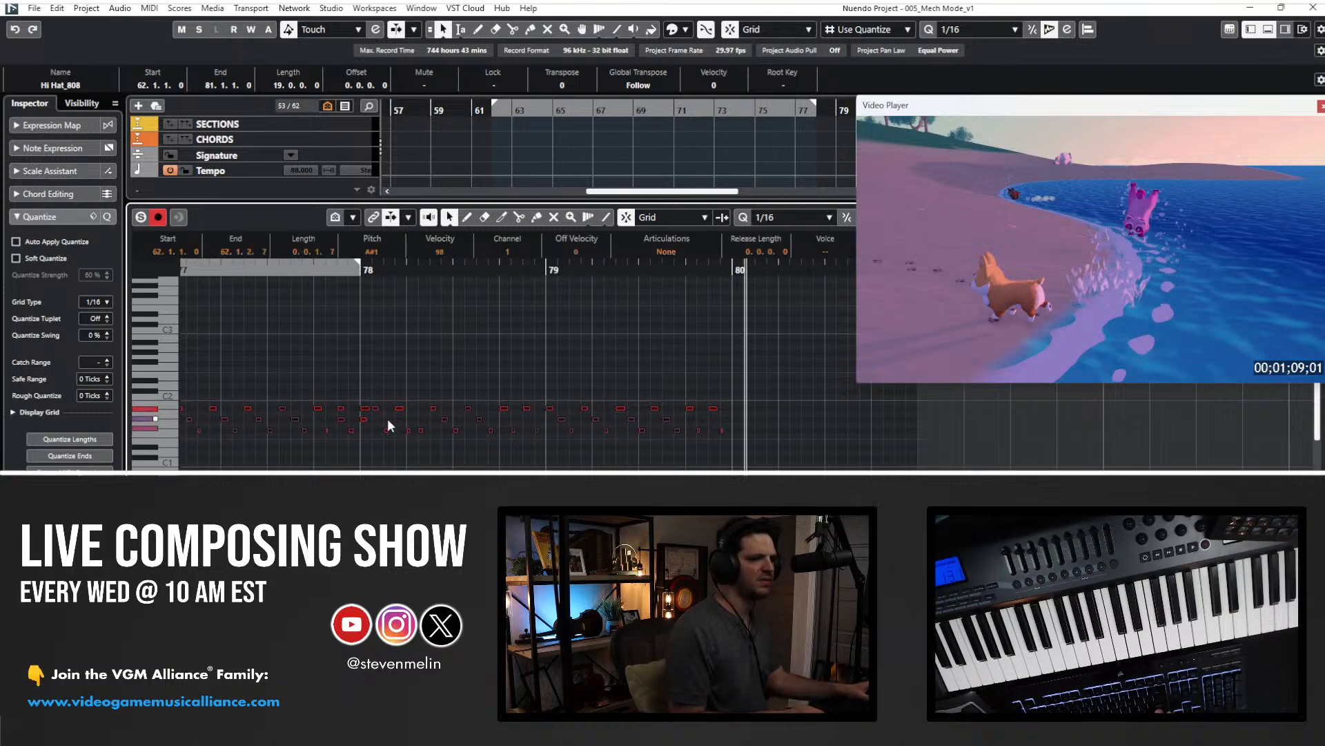
pyautogui.hscroll(-20, 387, 418)
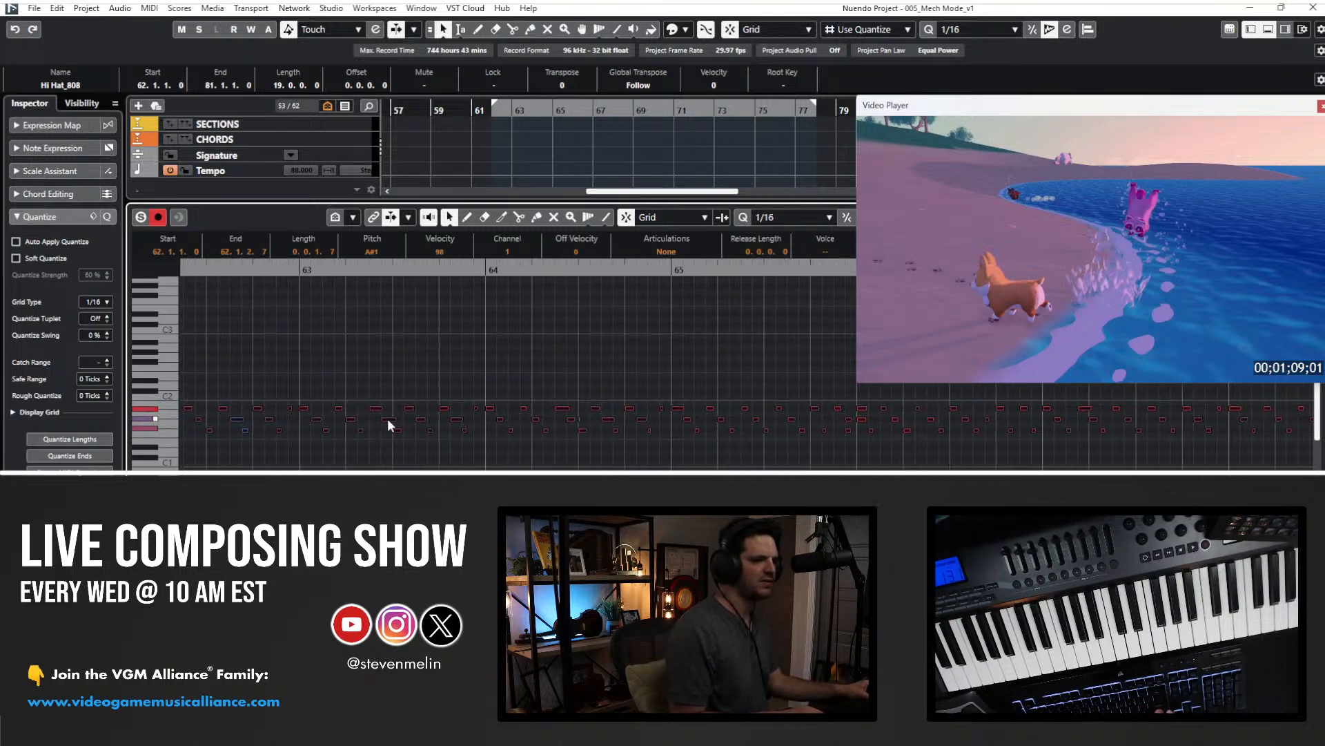
pyautogui.click(594, 408)
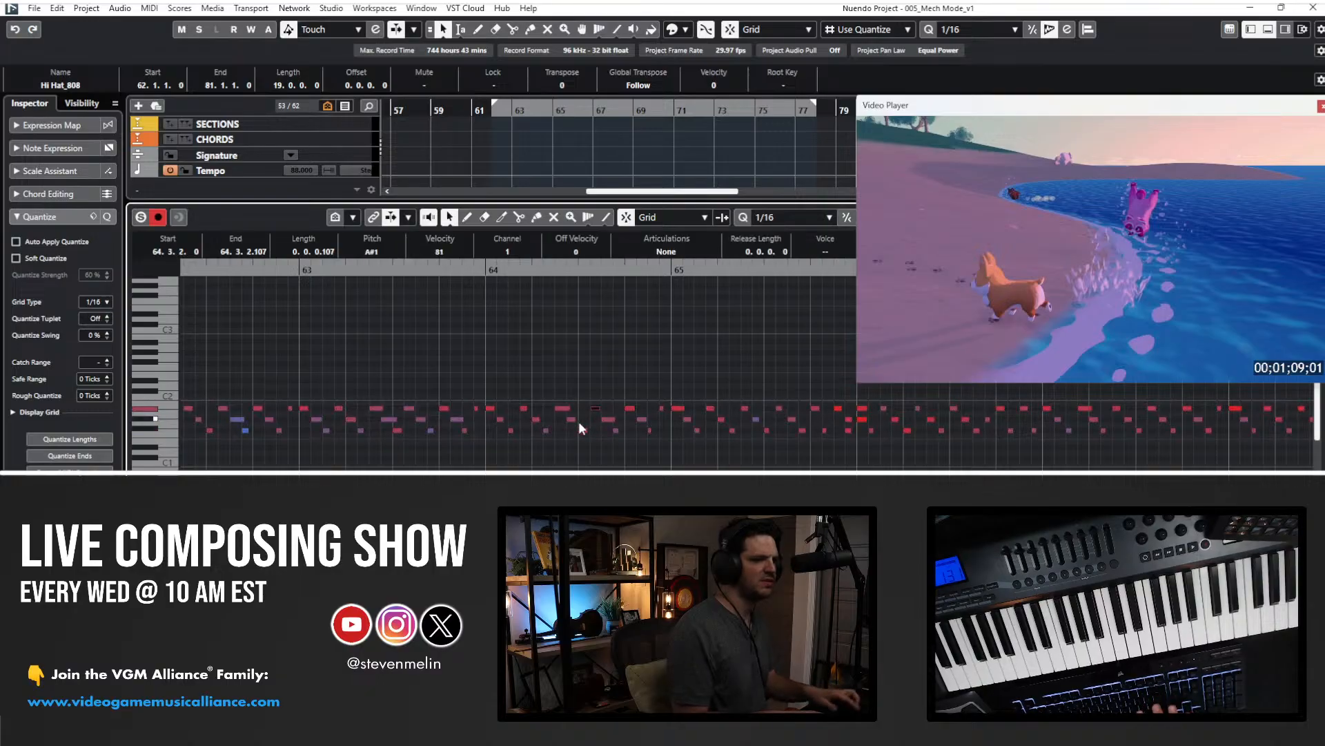
pyautogui.hotkey('ctrl', 'a')
pyautogui.hscroll(-3, 578, 421)
pyautogui.press('KP_1')
pyautogui.press('space')
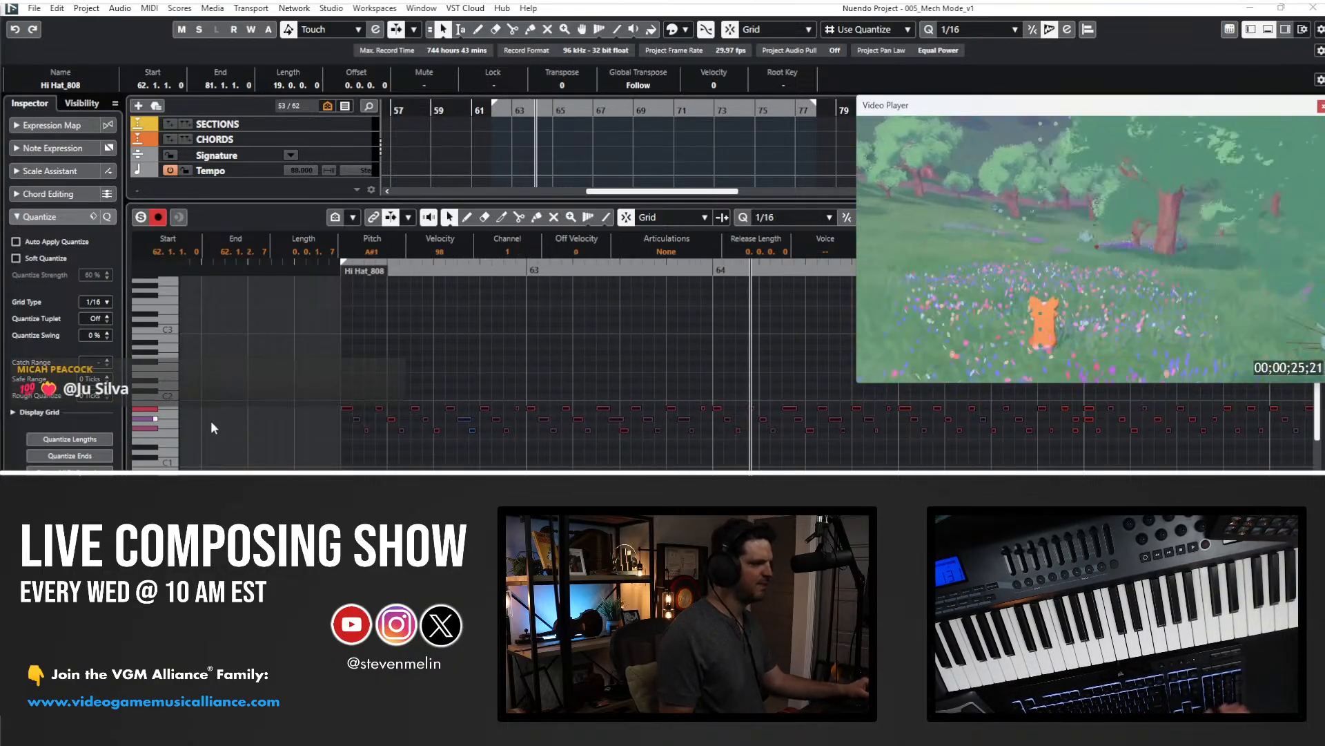
# - Quantize the cluster of hi-hat notes around the start of bar 66 to 1/32 notes
pyautogui.click(510, 366)
pyautogui.hscroll(3, 508, 392)
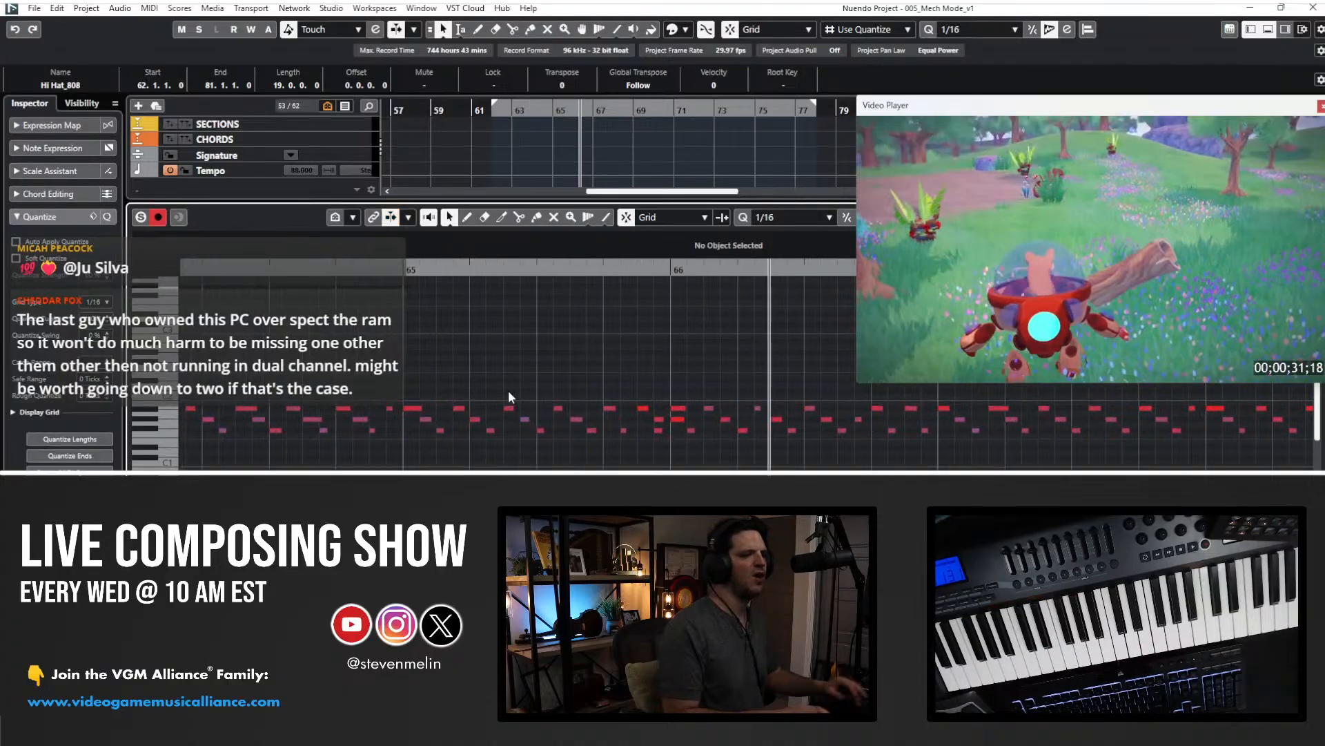
pyautogui.moveTo(627, 389); pyautogui.dragTo(681, 453)
pyautogui.hotkey('alt', '6')
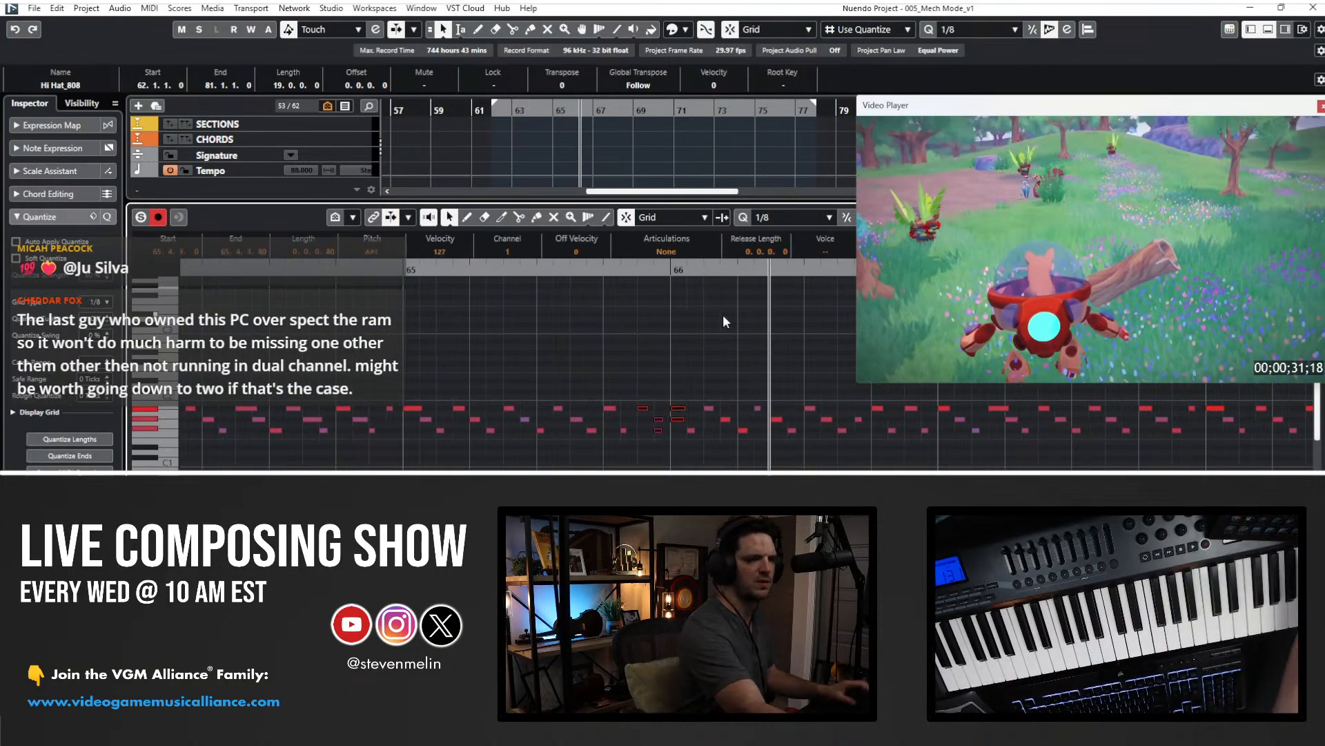
pyautogui.press('q')
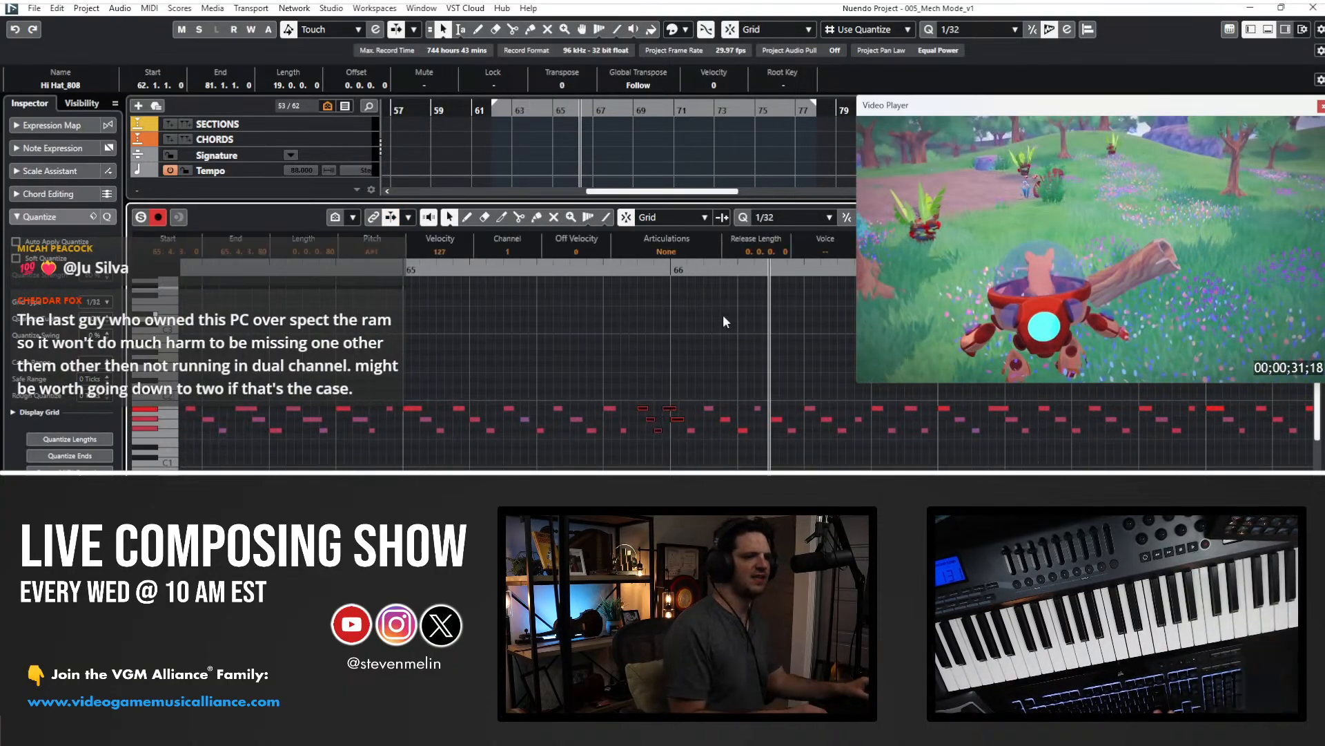
# - Quantize the clusters of Hi Hat_808 notes around the starts of bars 70 and 74 to 1/32 notes
pyautogui.click(546, 271)
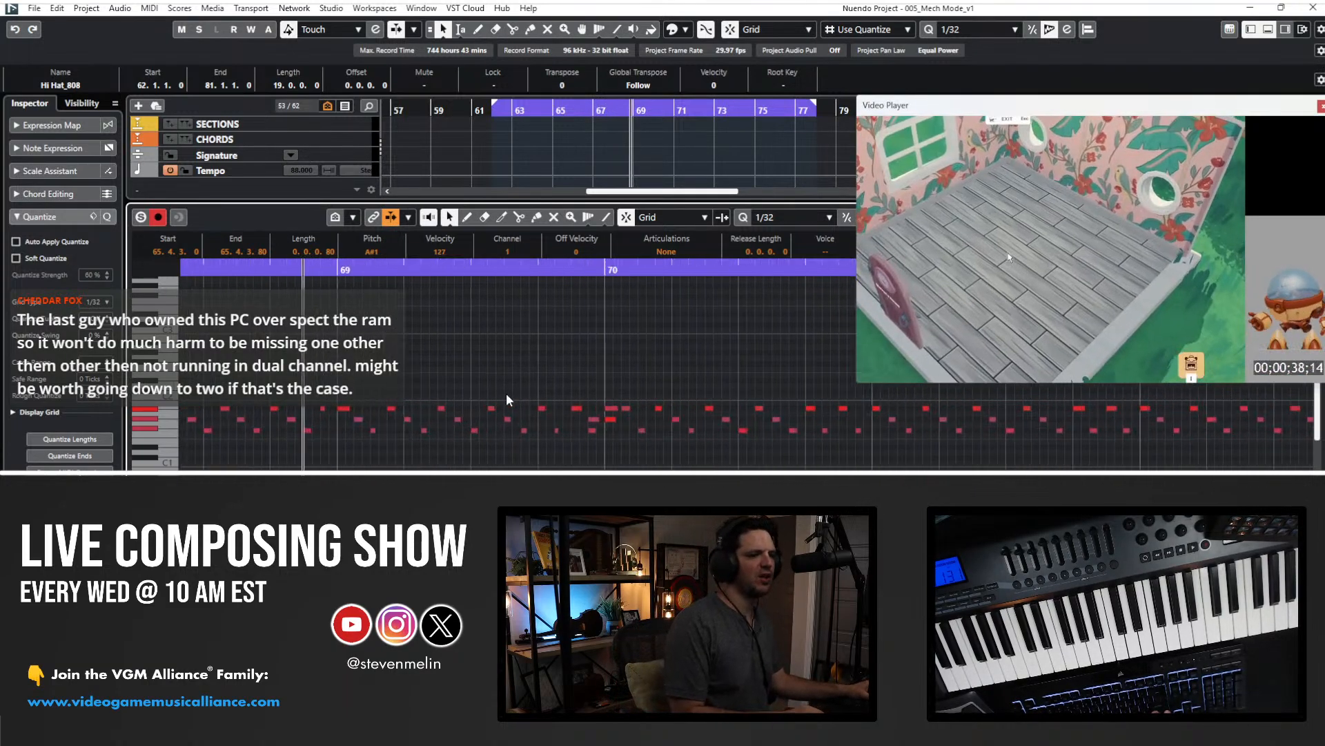
pyautogui.moveTo(579, 401); pyautogui.dragTo(610, 449)
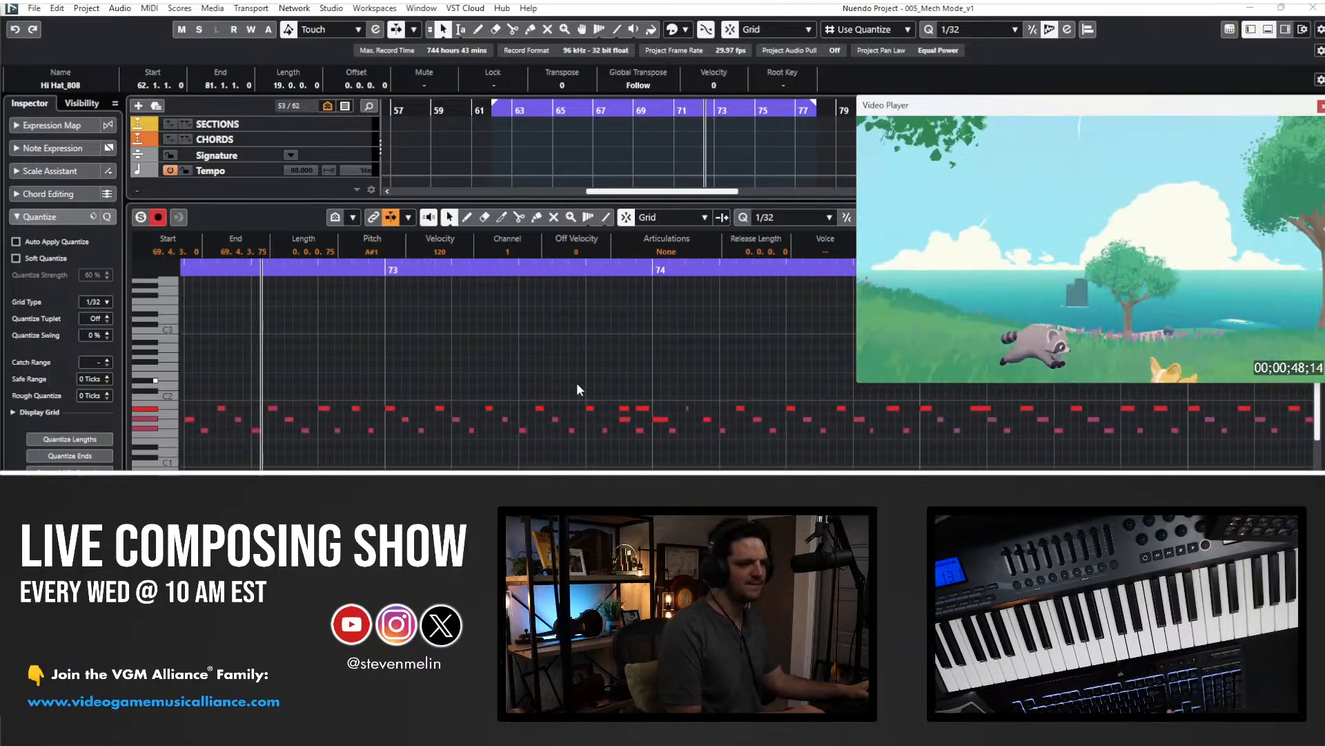
pyautogui.moveTo(386, 397); pyautogui.dragTo(429, 450)
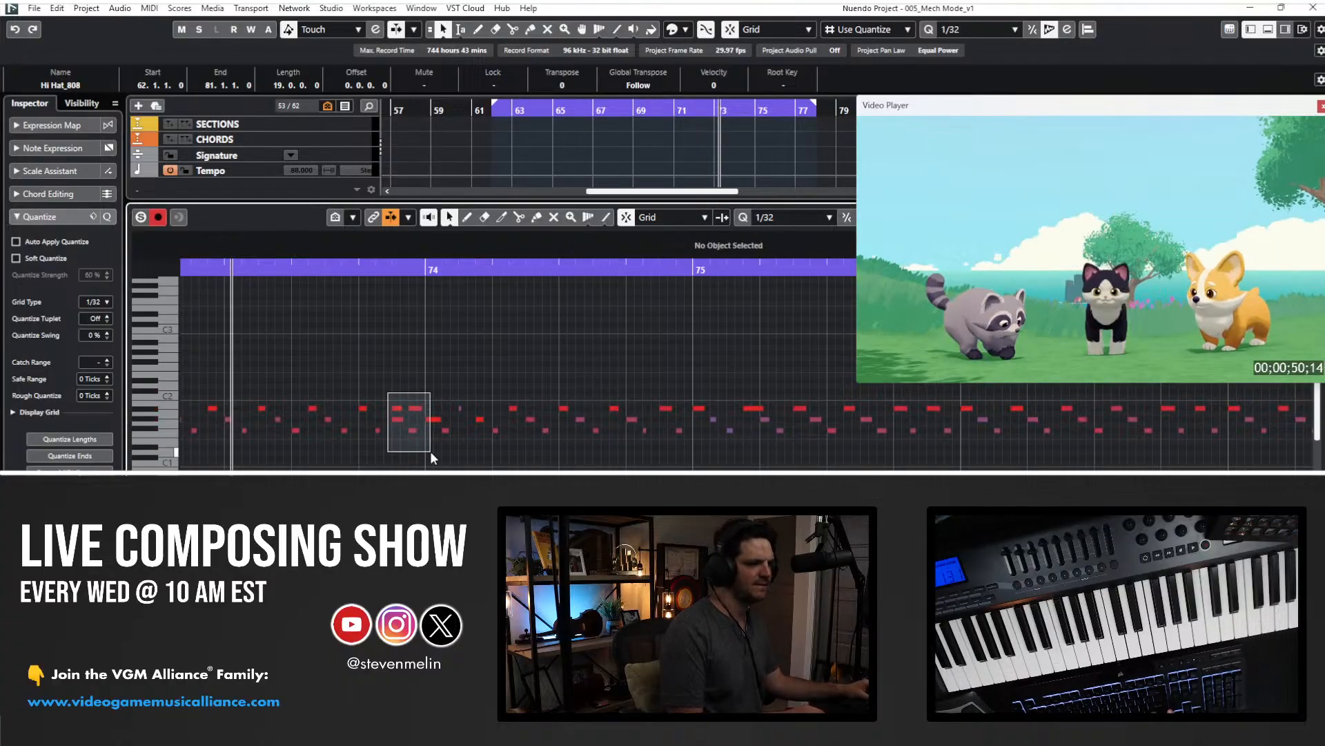
pyautogui.click(431, 453)
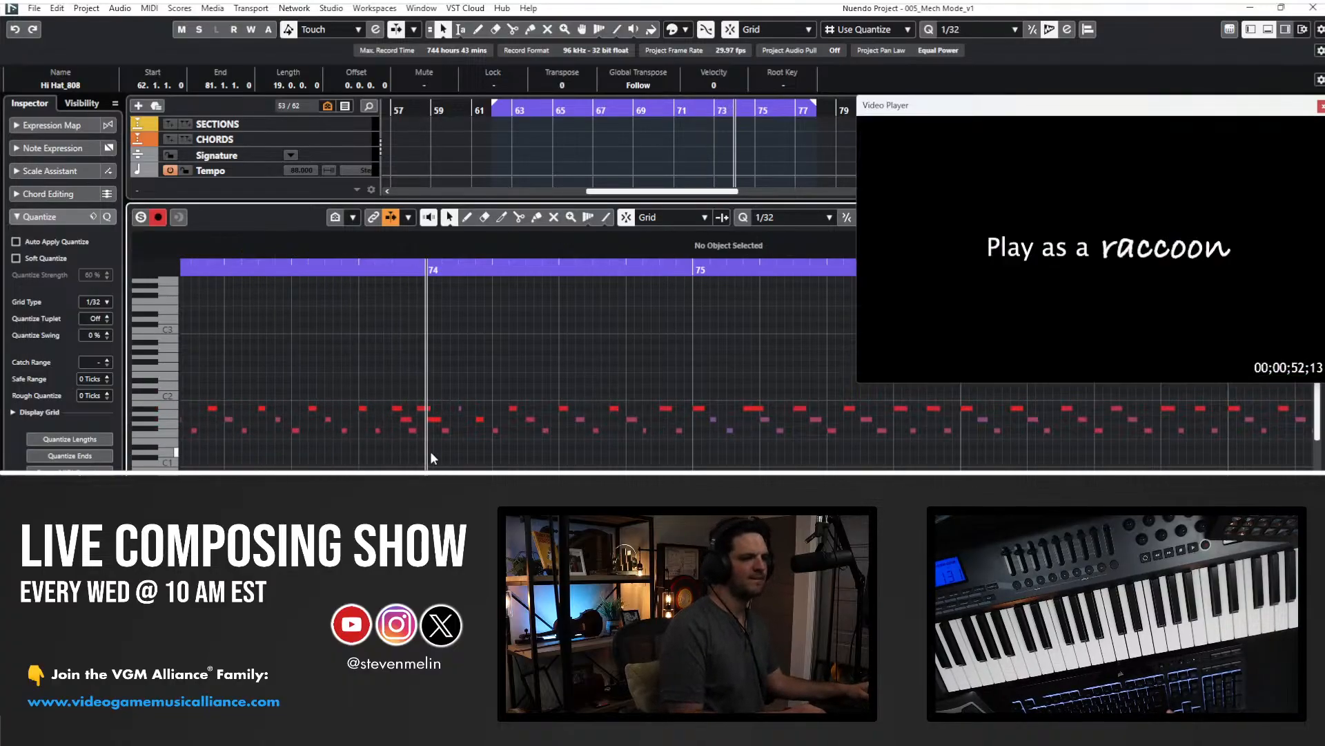
# - Quantize the cluster of hi-hat notes around the start of bar 78 to 1/32 notes
pyautogui.hscroll(3, 493, 437)
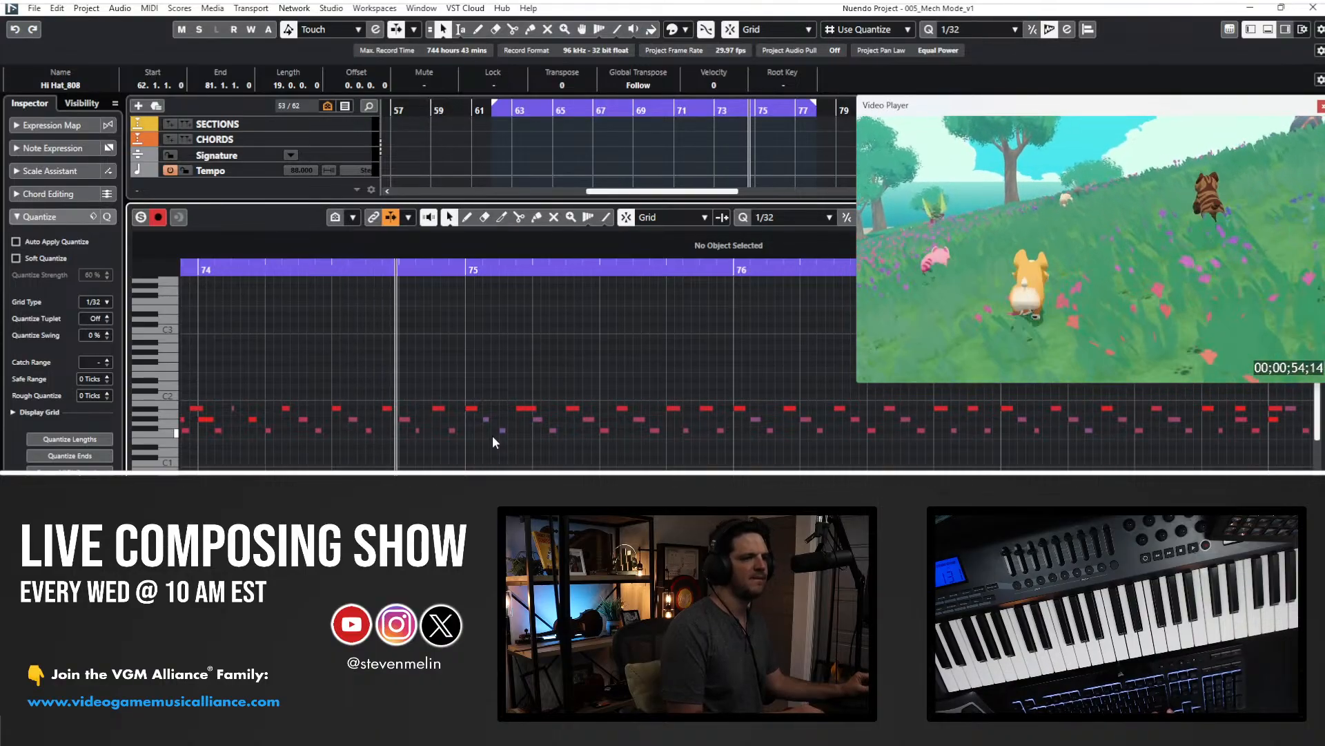
pyautogui.hscroll(3, 492, 434)
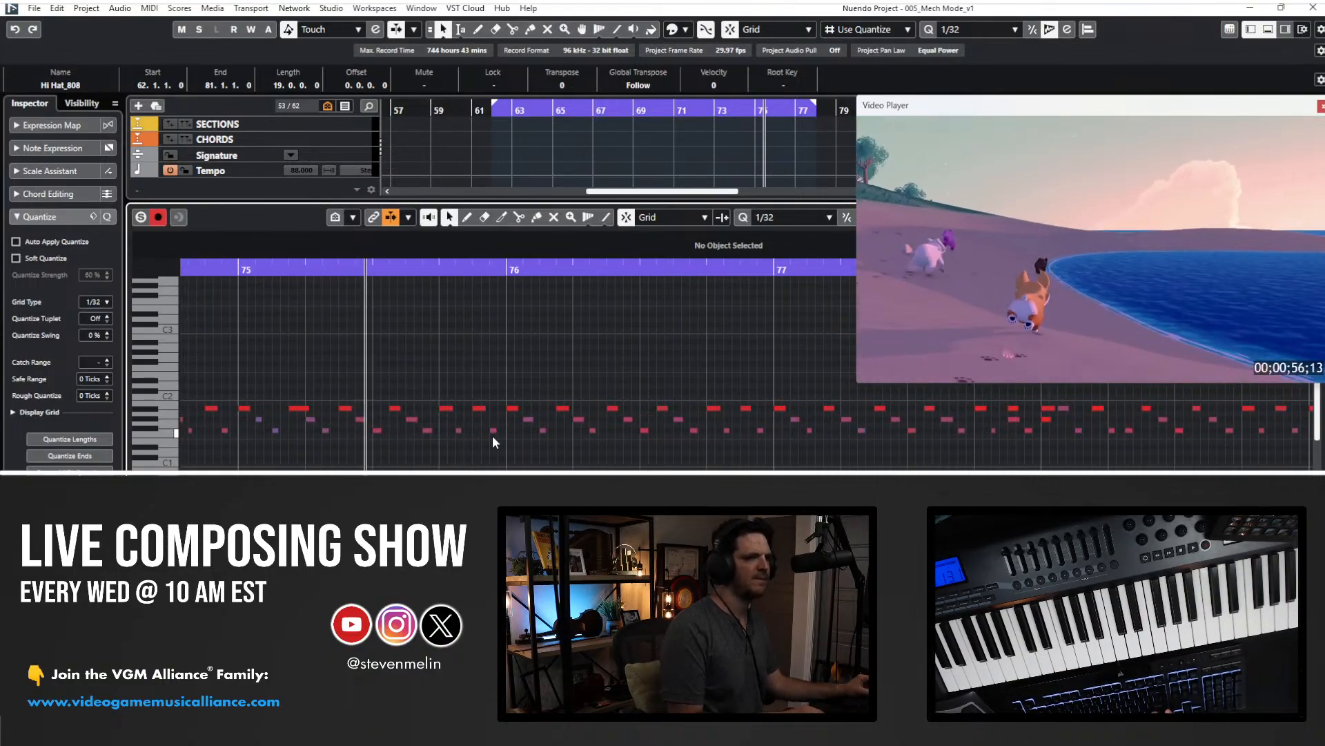
pyautogui.hscroll(3, 492, 435)
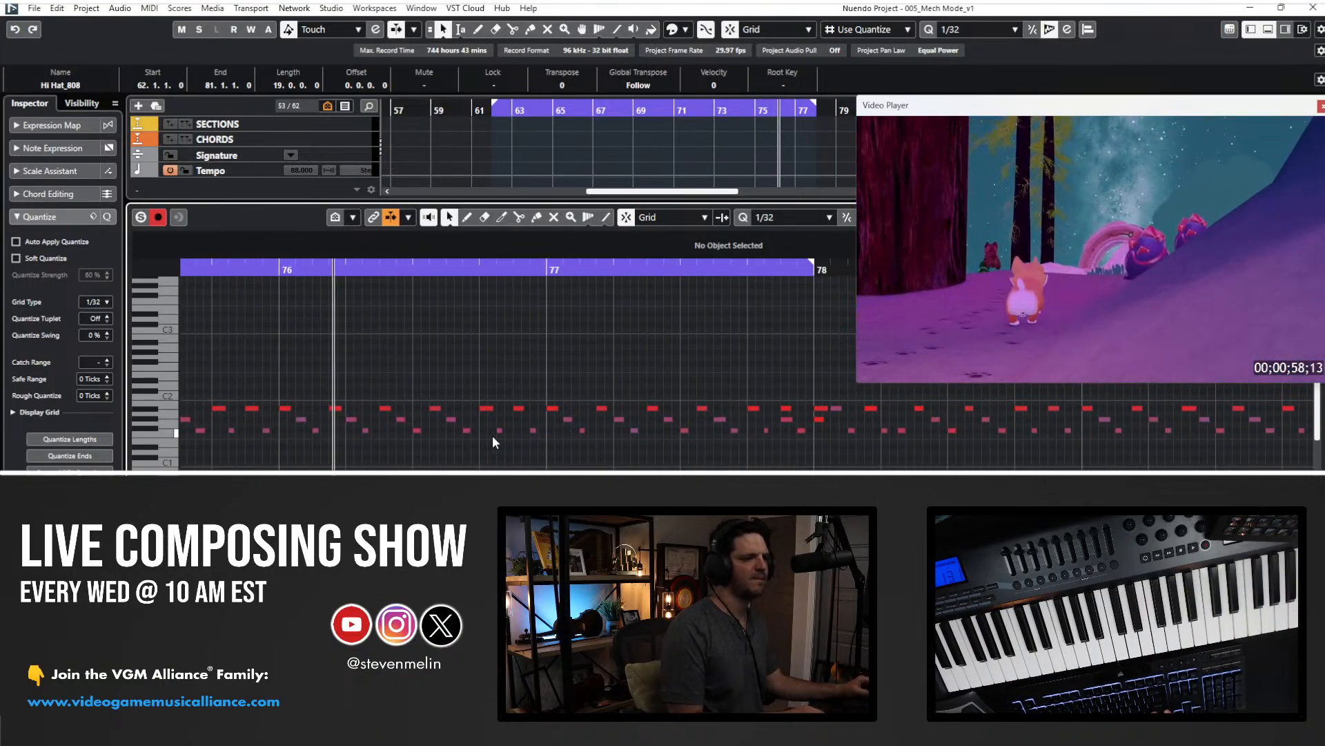
pyautogui.hscroll(4, 493, 437)
pyautogui.moveTo(406, 373); pyautogui.dragTo(512, 453)
pyautogui.press('q')
pyautogui.click(509, 453)
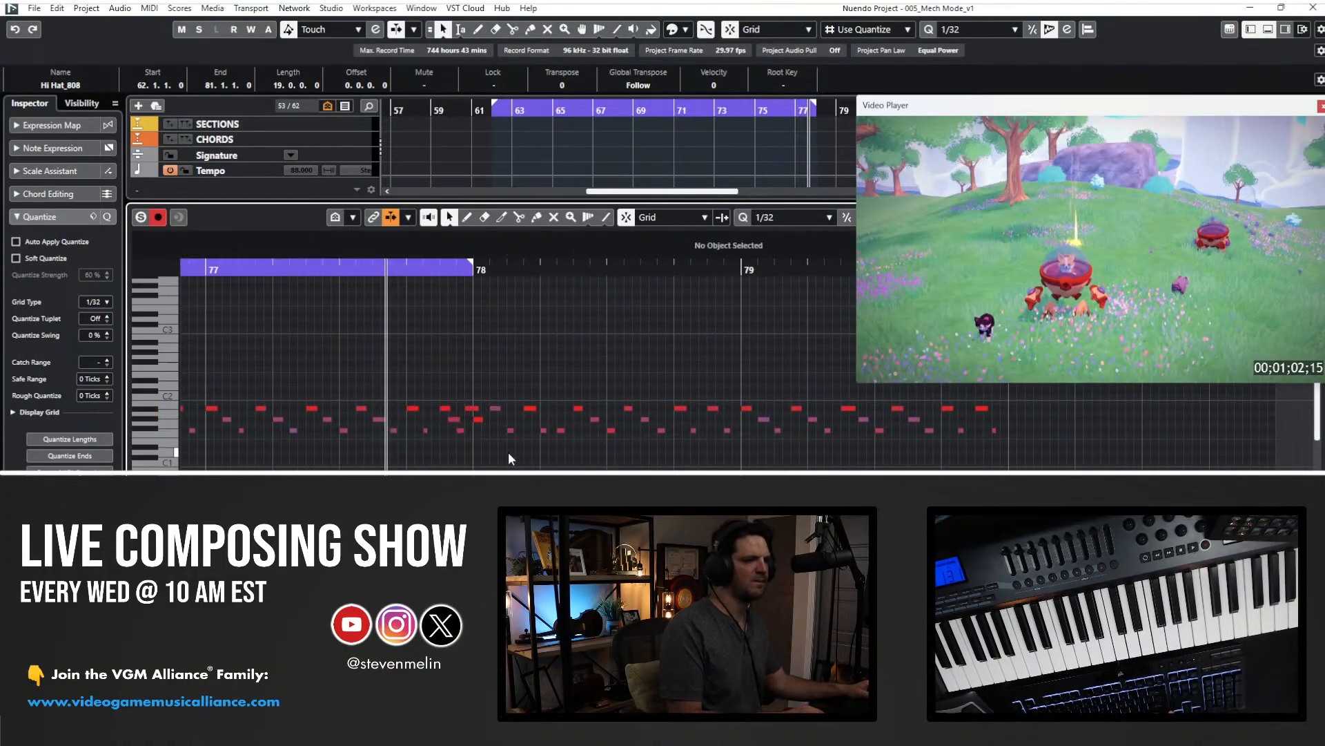
# - Quantize all hi-hat notes from bar 78 to the end of the part to 1/16 notes
pyautogui.press('KP_Divide')
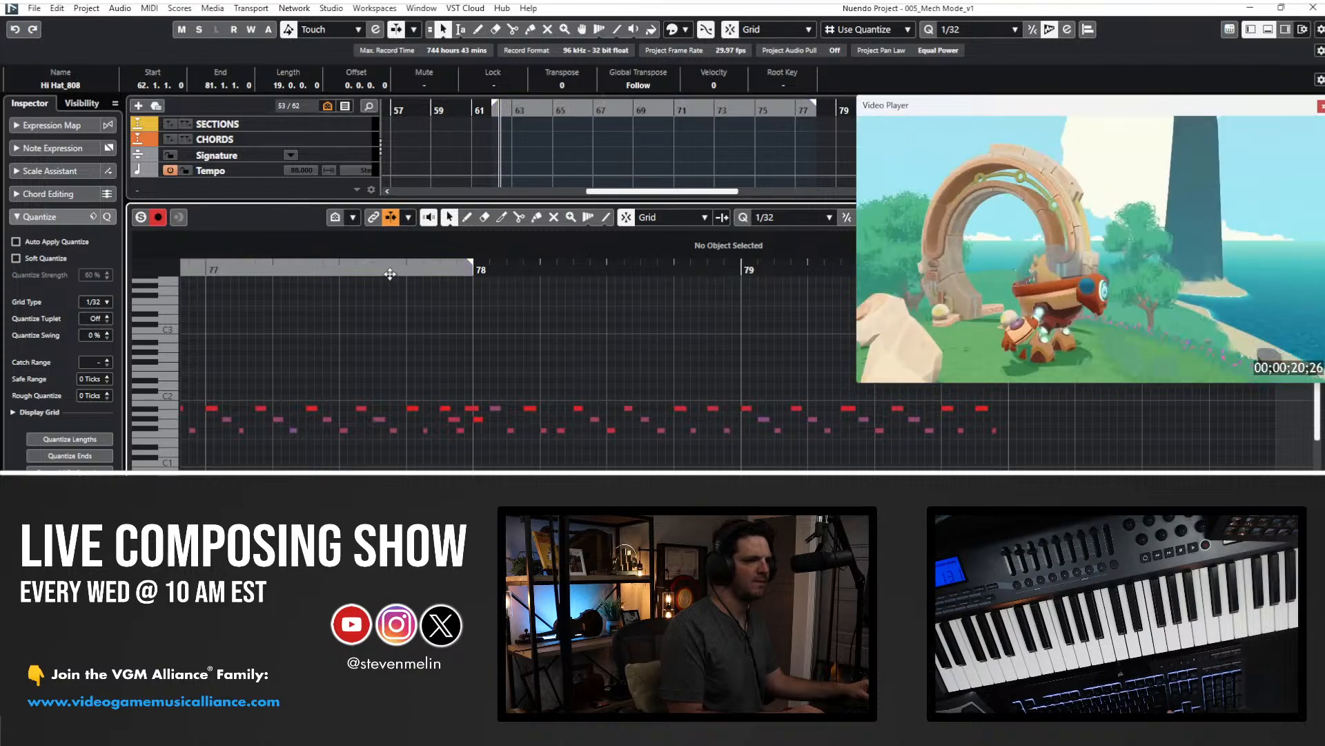
pyautogui.hscroll(1, 419, 329)
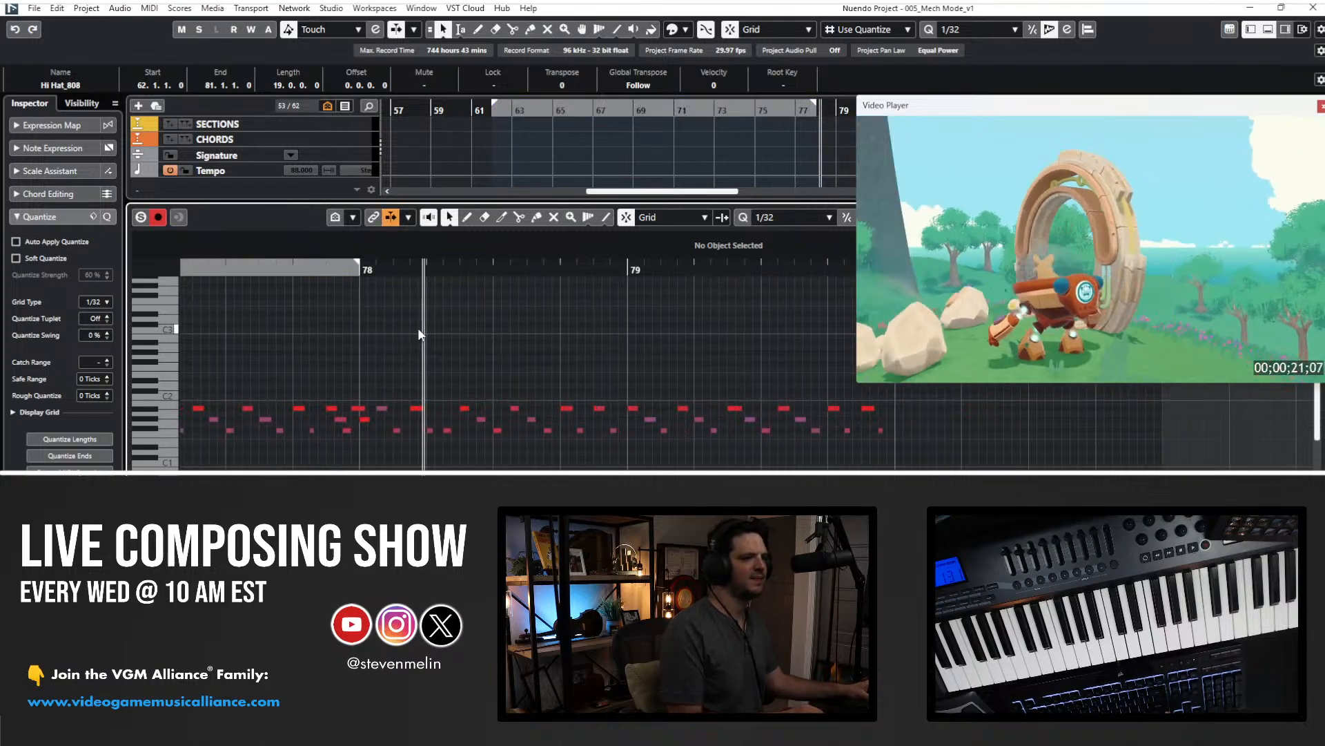
pyautogui.press('KP_Subtract')
pyautogui.hscroll(1, 464, 425)
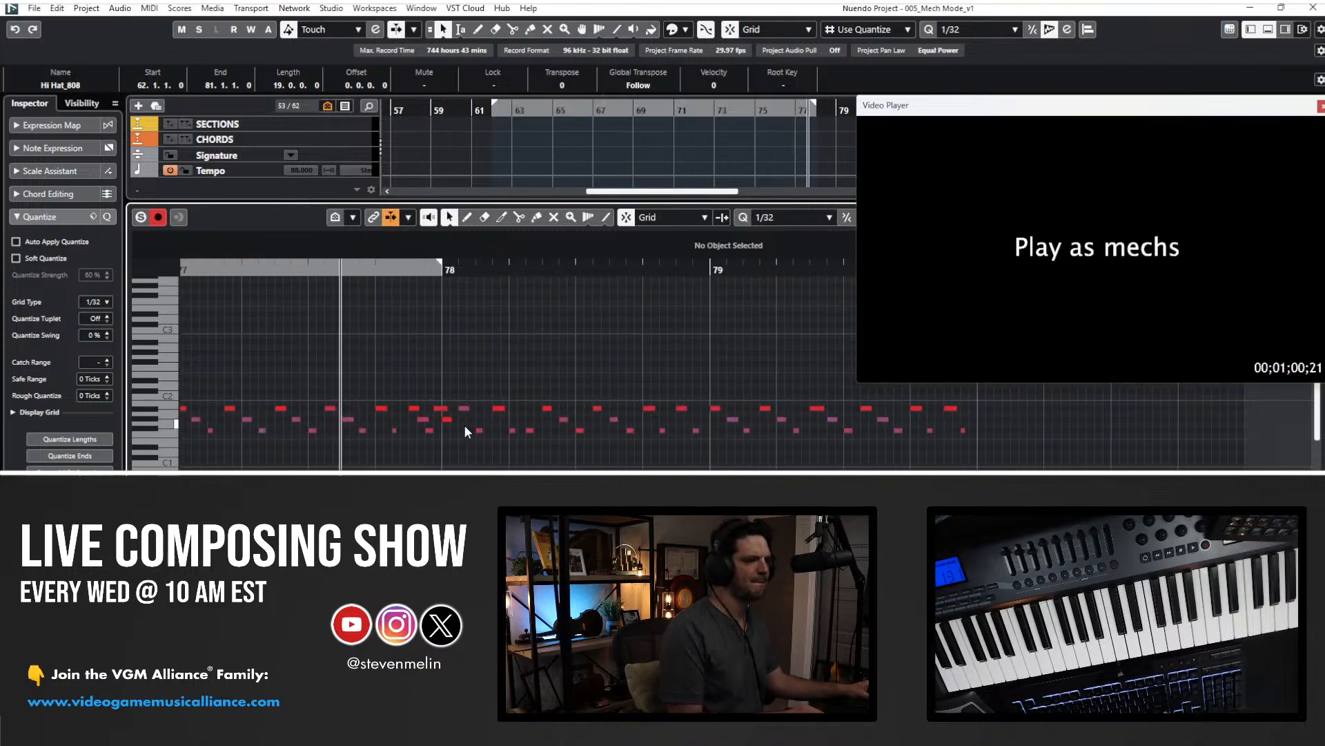
pyautogui.moveTo(439, 379); pyautogui.dragTo(1014, 470)
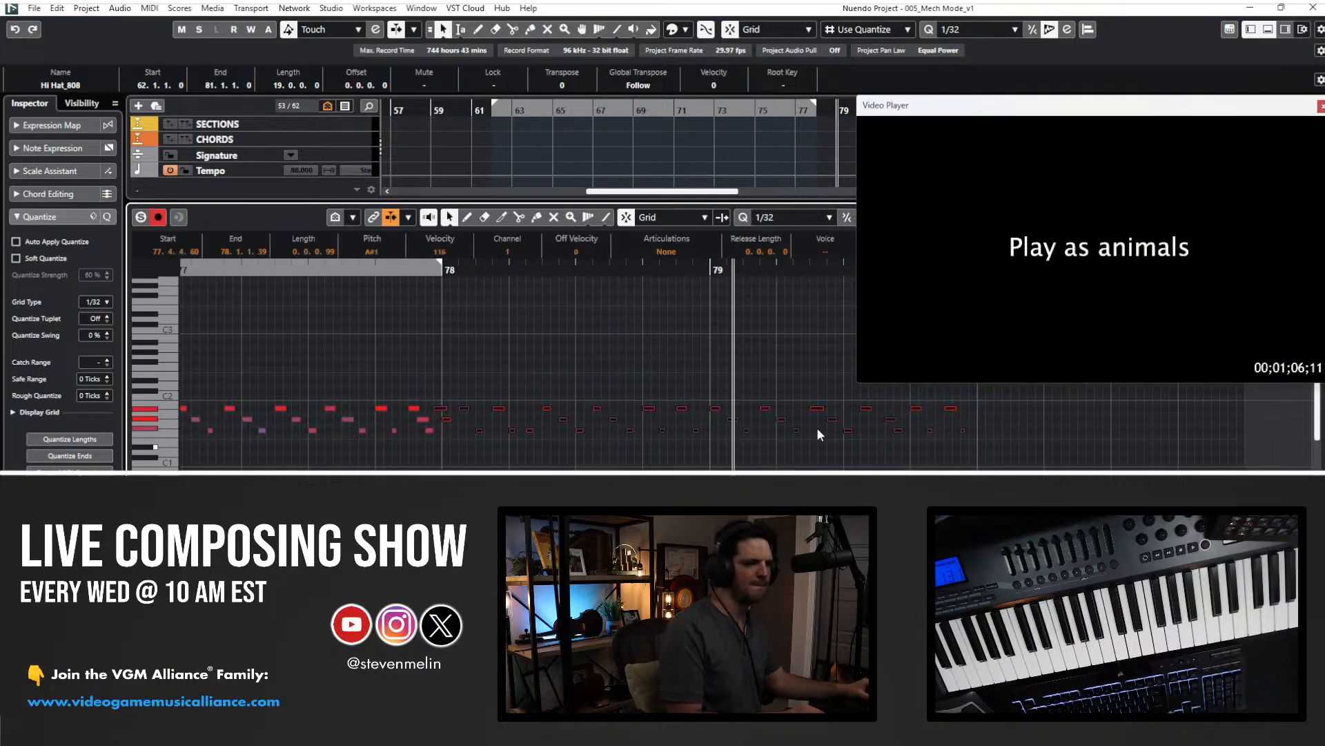
pyautogui.hscroll(2, 767, 427)
pyautogui.moveTo(771, 466); pyautogui.dragTo(216, 319)
pyautogui.hotkey('alt', '4')
pyautogui.press('q')
# - Requantize the fast hi-hat notes leading into bar 78 to 1/32 notes and play the passage back
pyautogui.hscroll(-2, 216, 316)
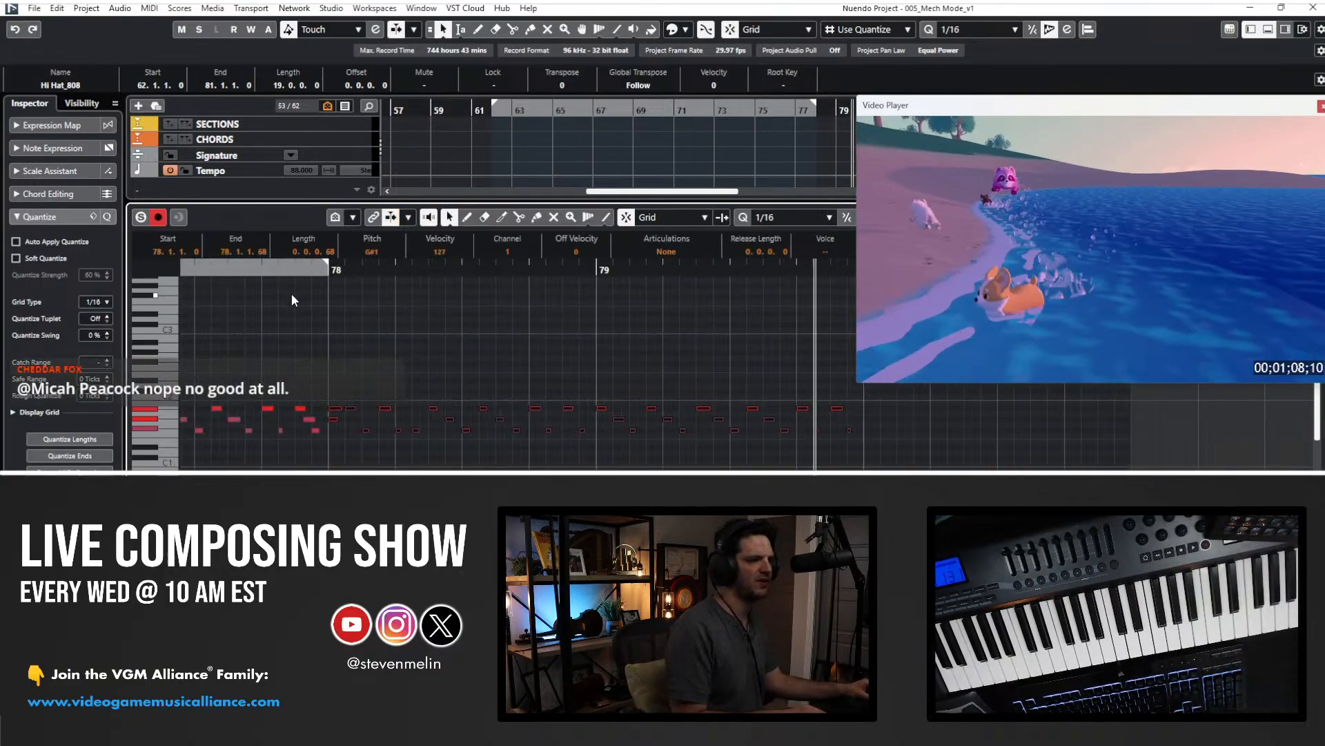
pyautogui.moveTo(292, 337); pyautogui.dragTo(338, 462)
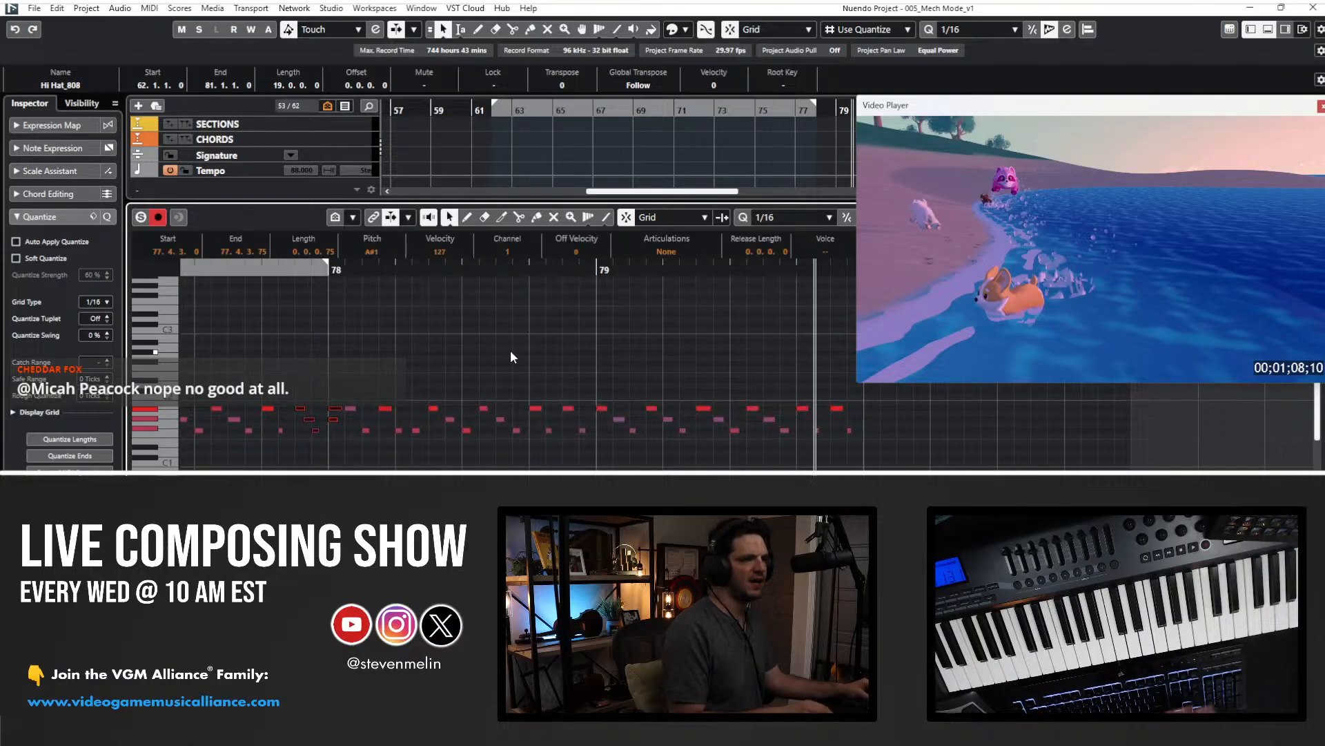
pyautogui.hotkey('alt', '5')
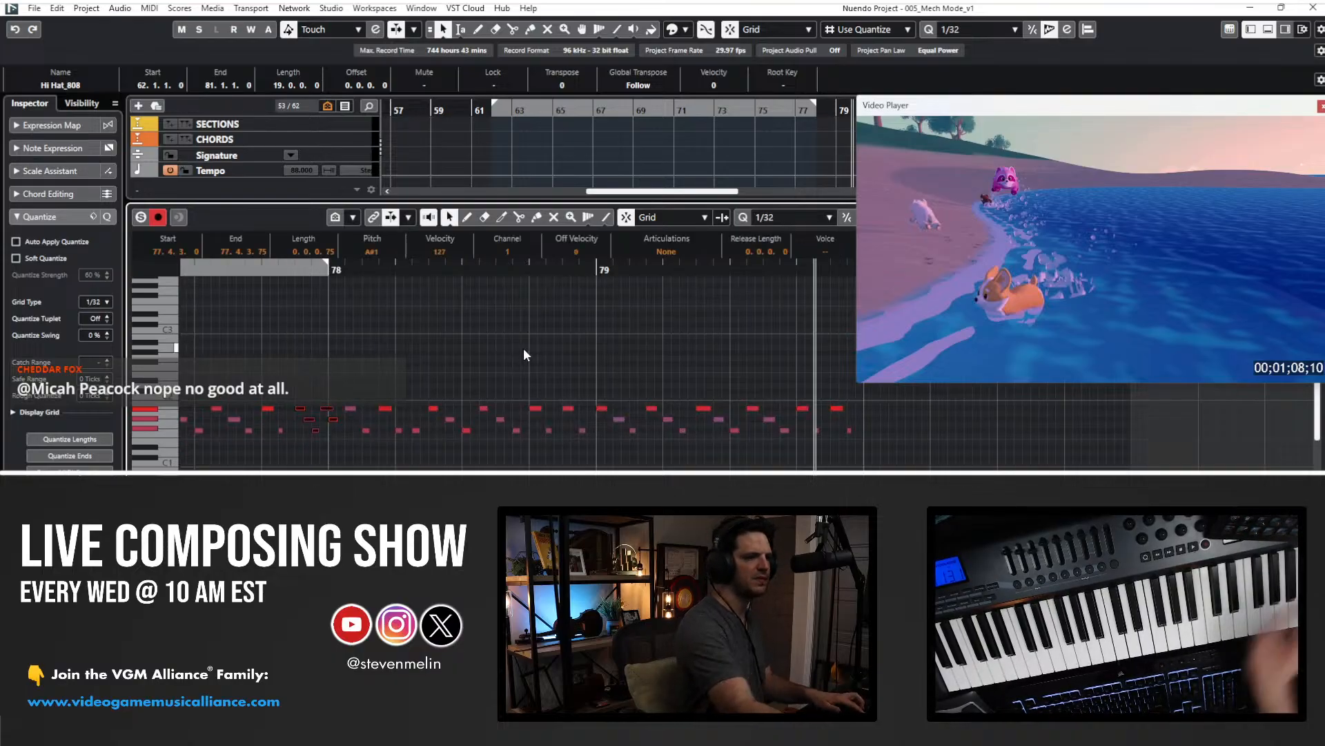
pyautogui.moveTo(220, 269); pyautogui.dragTo(219, 274)
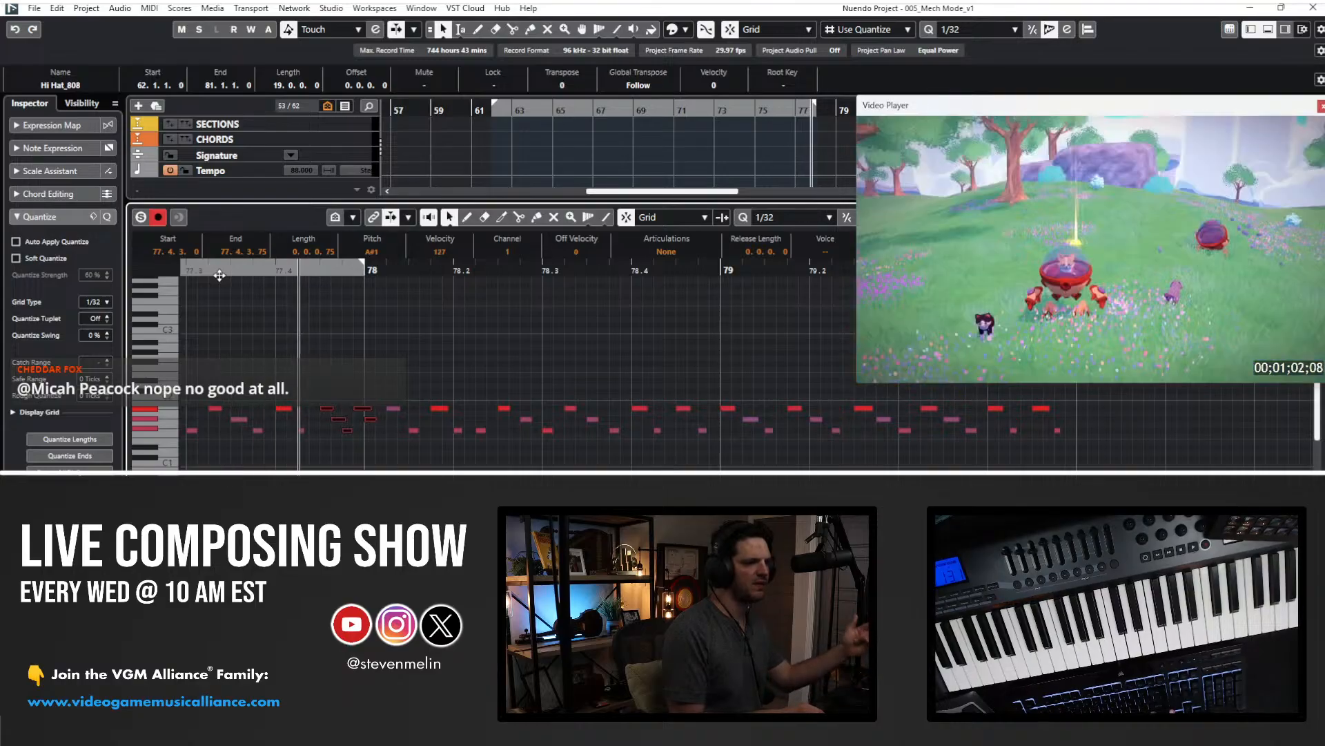
pyautogui.click(377, 377)
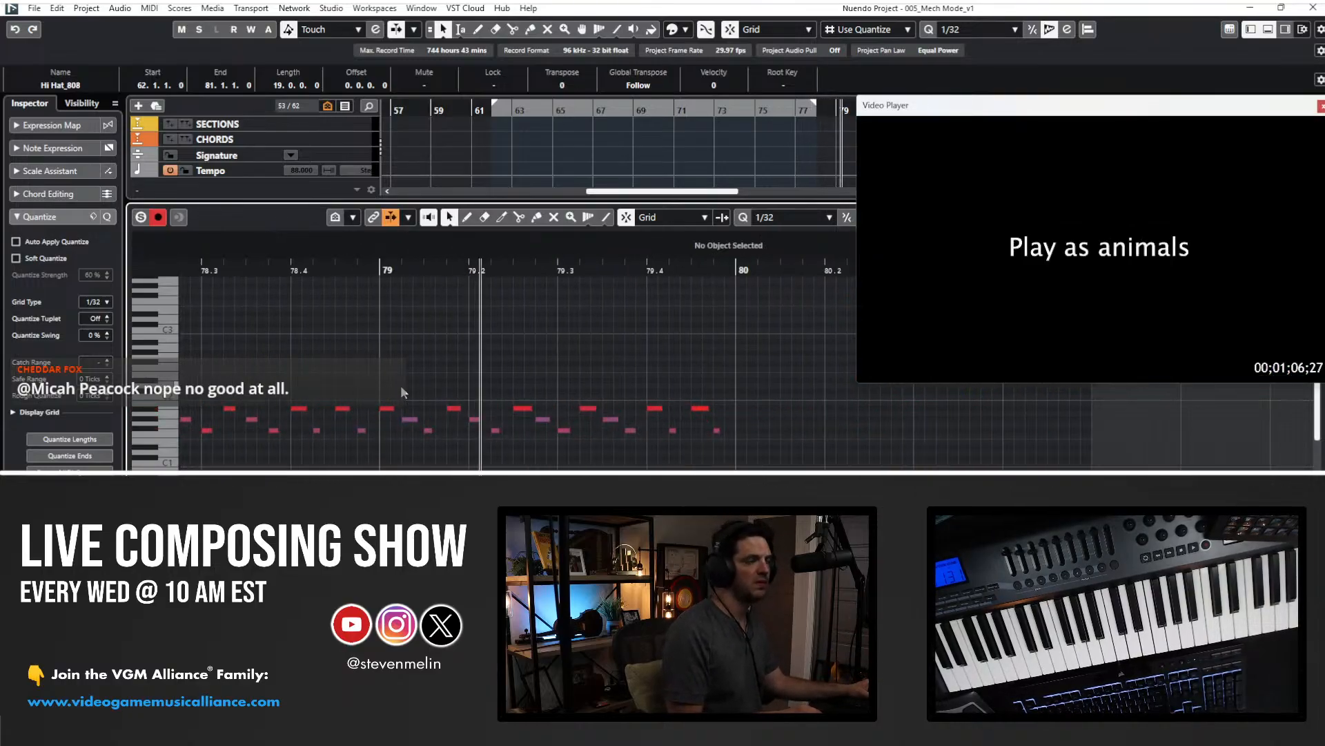
# - Close the hi-hat part and add a marker named B at bar 78 on the SECTIONS track
pyautogui.press('Return')
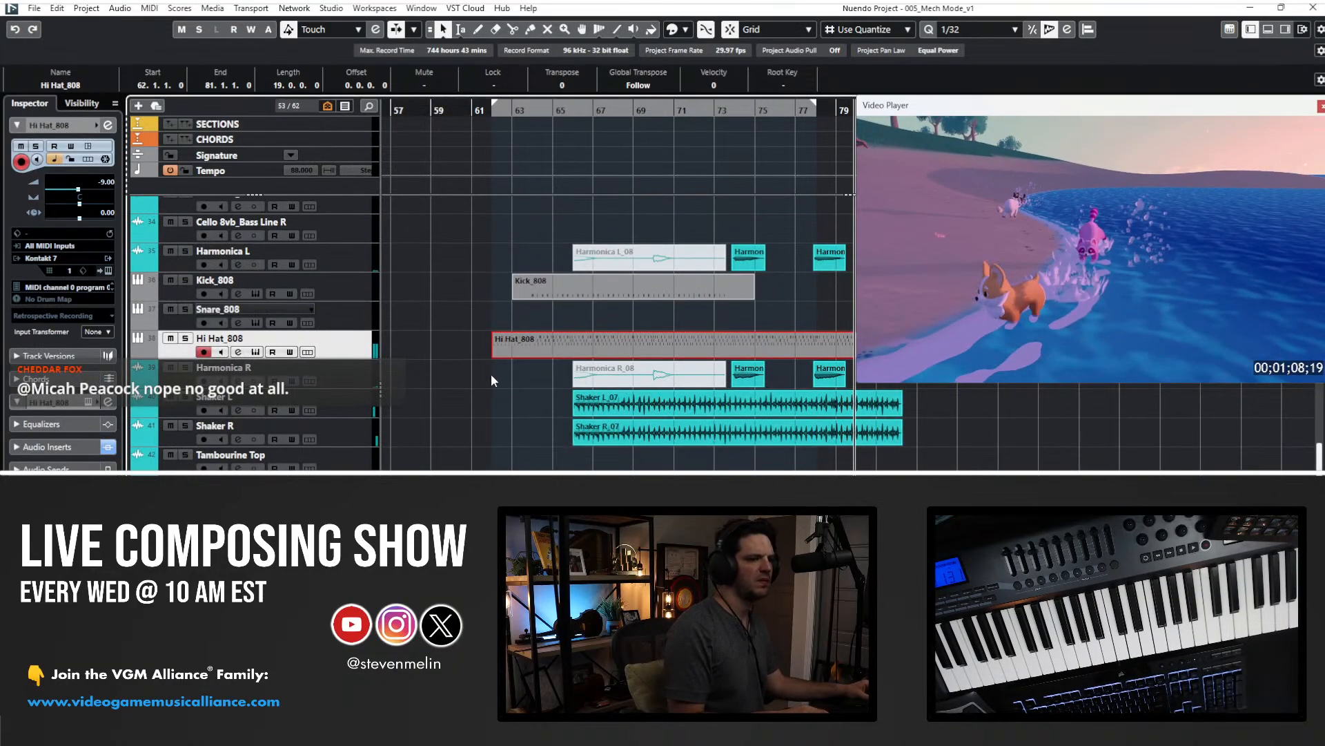
pyautogui.hscroll(3, 619, 443)
pyautogui.press('KP_2')
pyautogui.press('h')
pyautogui.press('h')
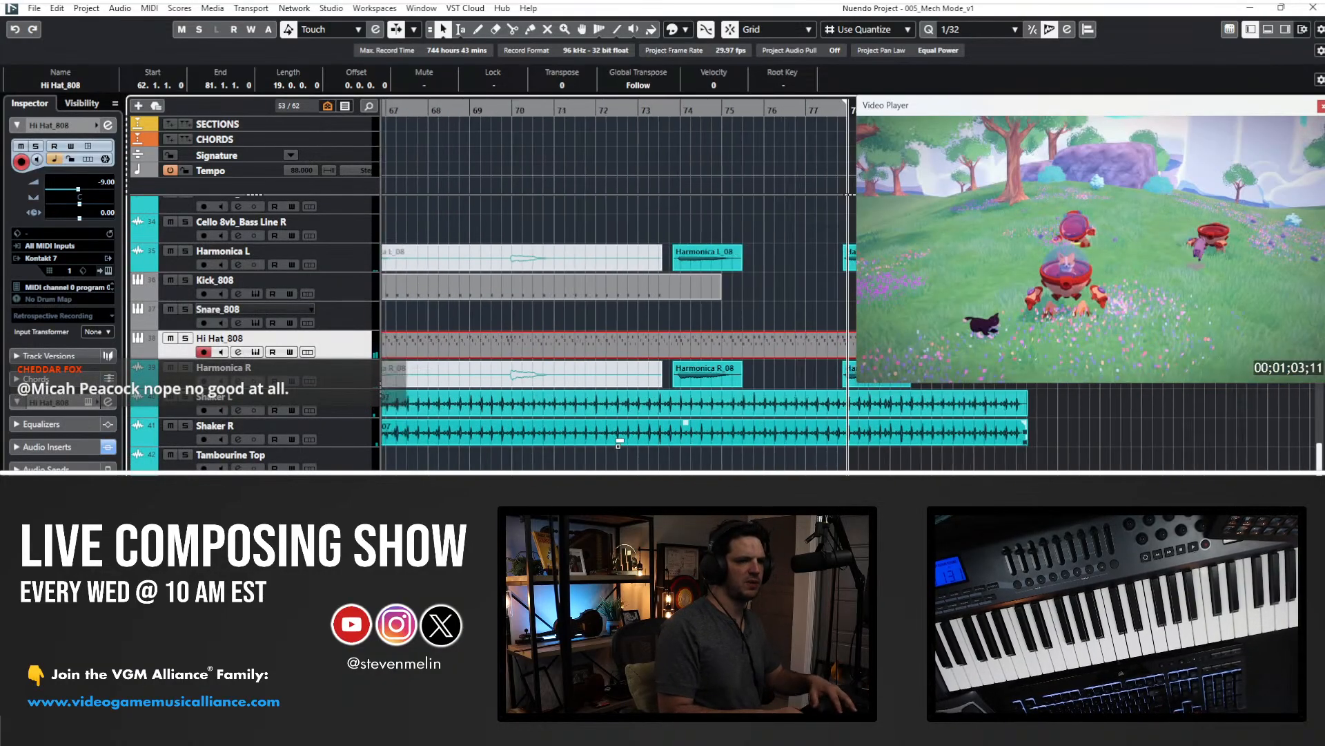
pyautogui.press('h')
pyautogui.hscroll(2, 619, 442)
pyautogui.click(287, 125)
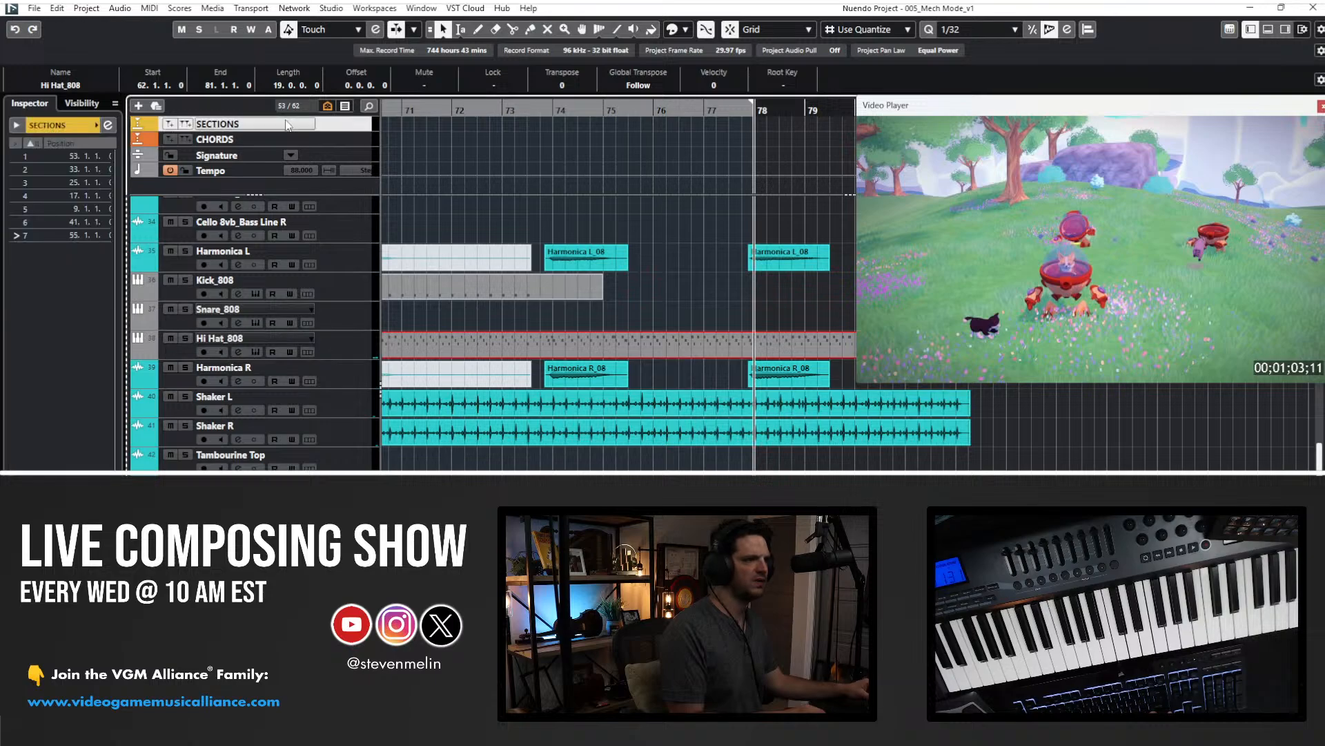
pyautogui.press('Insert')
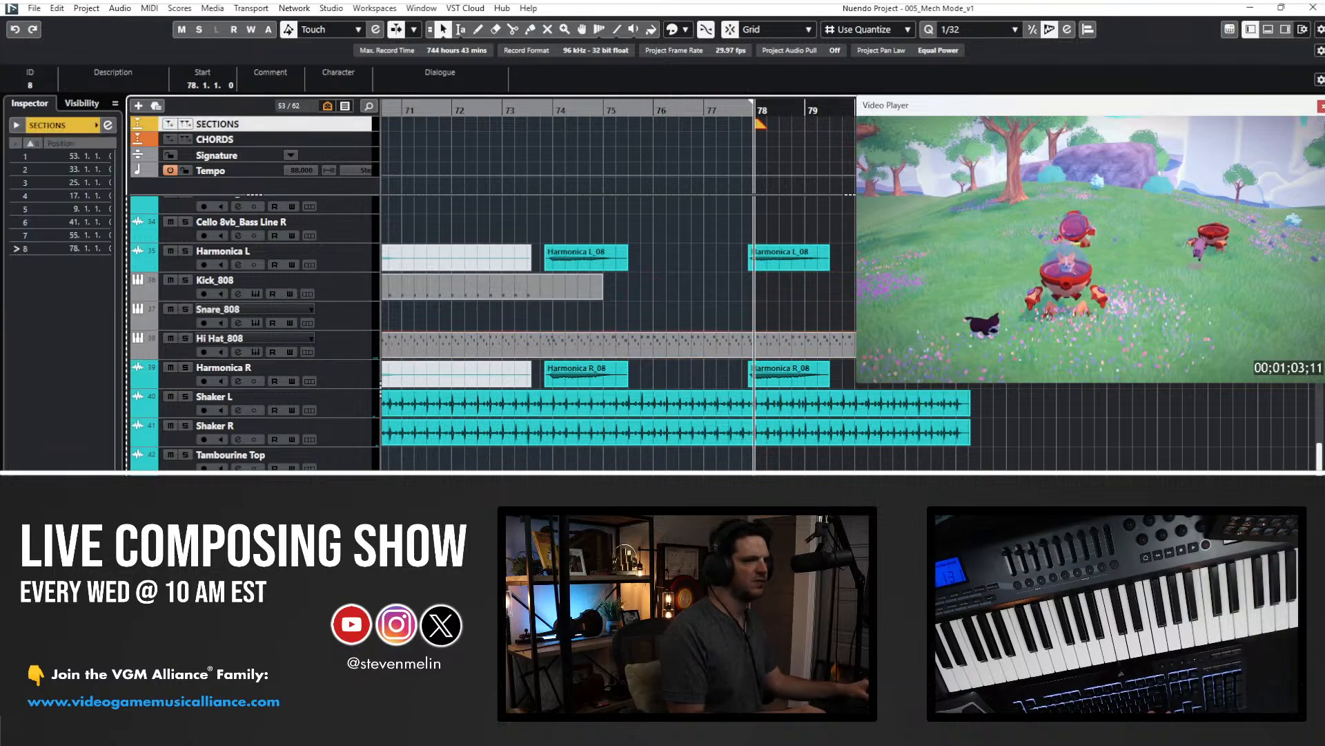
pyautogui.click(90, 87)
pyautogui.write('B')
pyautogui.press('Return')
# - Add a marker named Intro at bar 62 on the SECTIONS track
pyautogui.hscroll(-2, 579, 183)
pyautogui.press('KP_1')
pyautogui.press('shift+Insert')
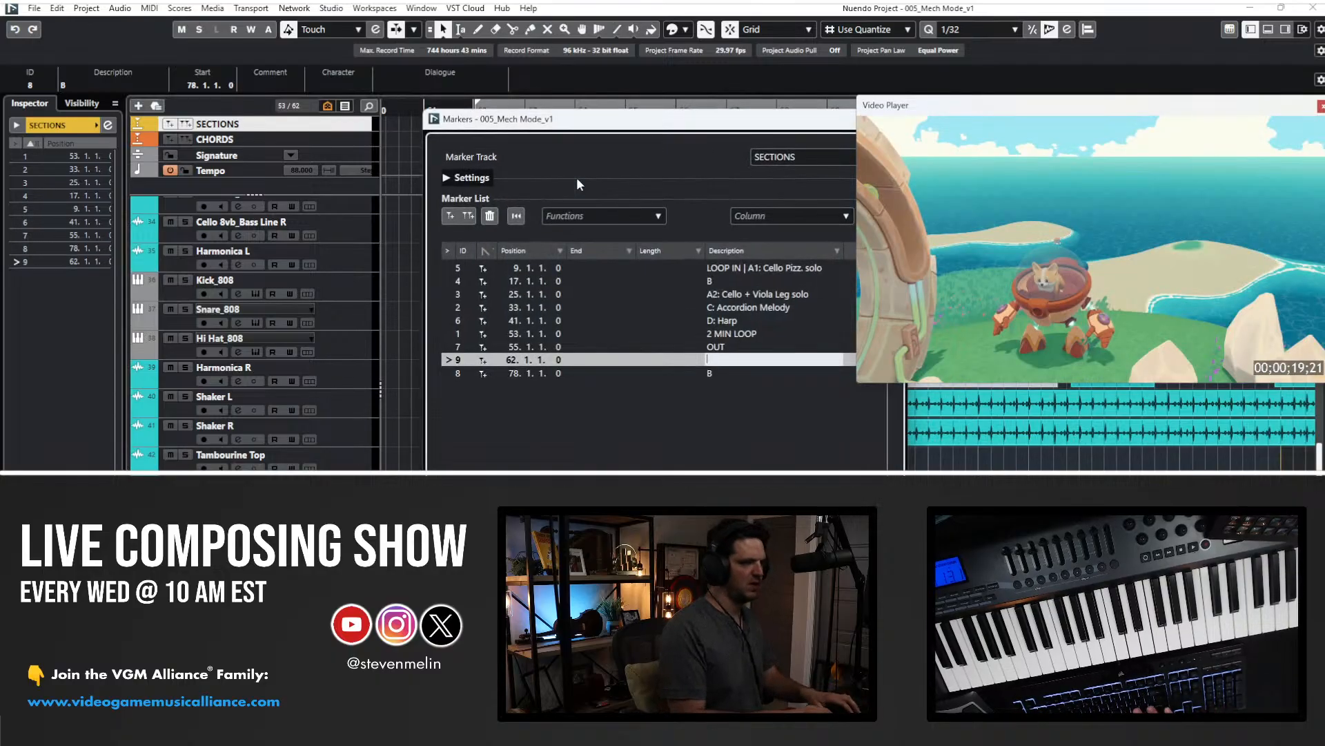
pyautogui.write('Intro')
pyautogui.press('Return')
pyautogui.moveTo(605, 130); pyautogui.dragTo(316, 330)
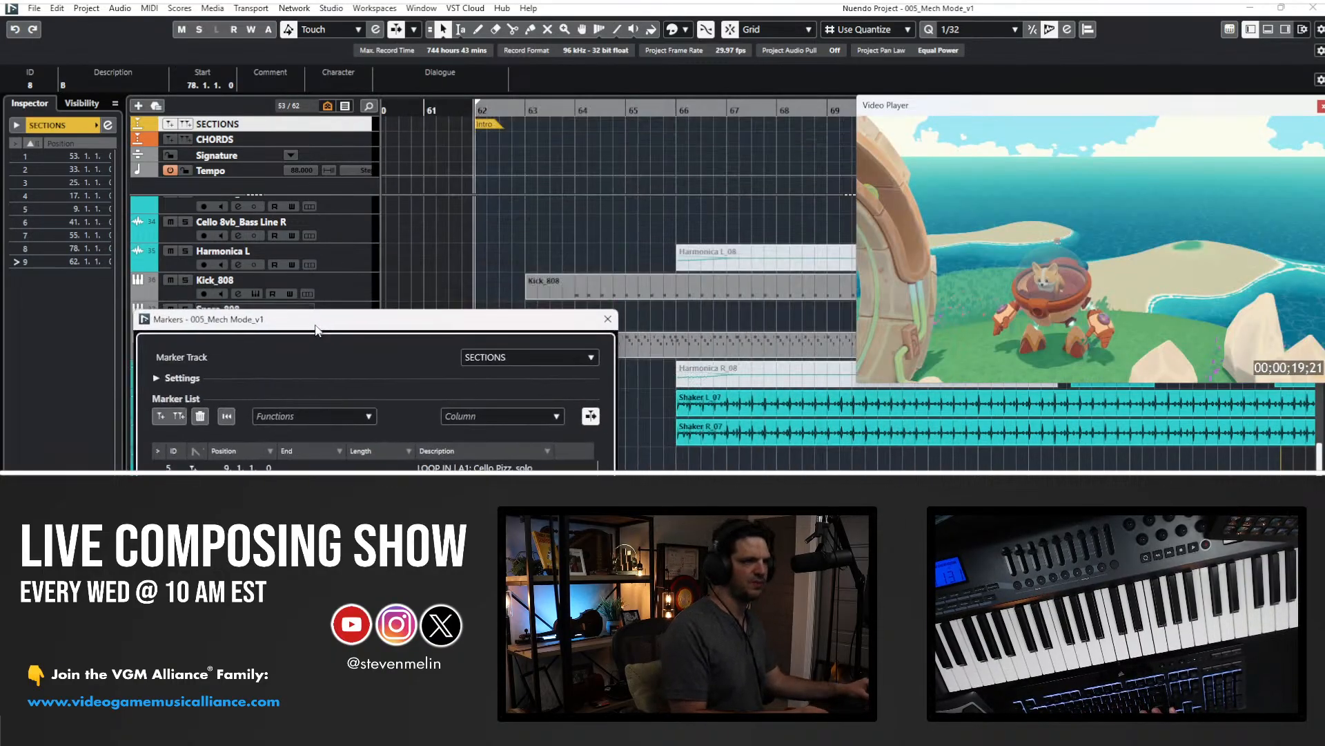
pyautogui.click(608, 318)
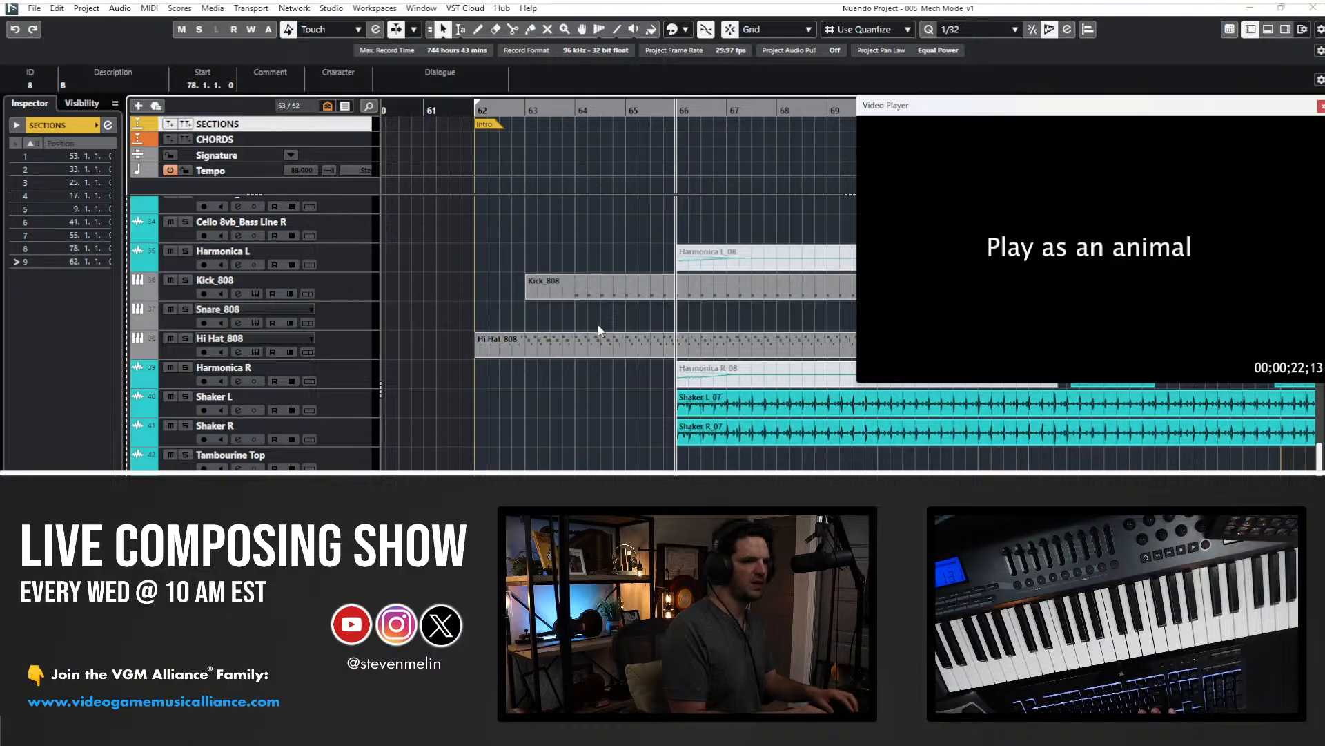
# - Add a marker named A at bar 66 on the SECTIONS track
pyautogui.press('shift+Insert')
pyautogui.write('A')
pyautogui.press('Return')
pyautogui.click(606, 314)
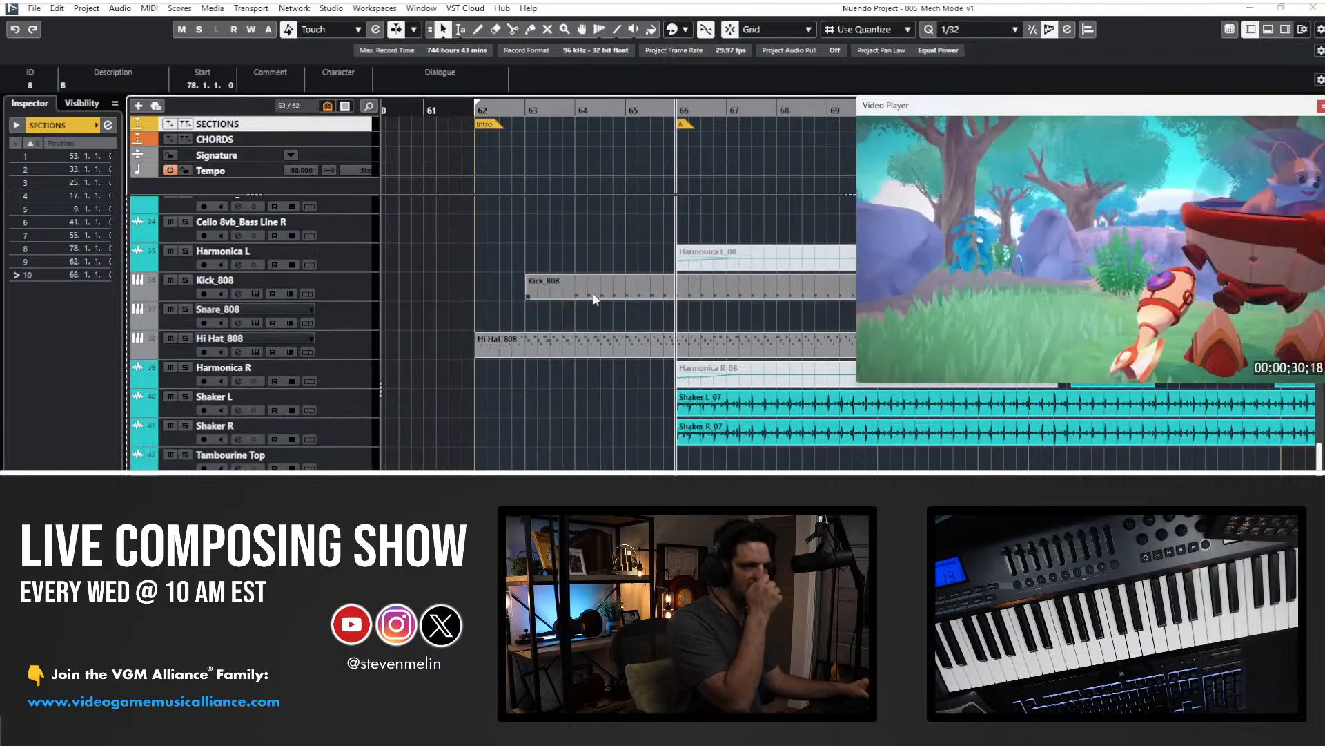
# - Play the section from bar 62 and review the violin and viola melody events against the new drum parts
pyautogui.press('KP_1')
pyautogui.press('space')
pyautogui.scroll(4, 591, 280)
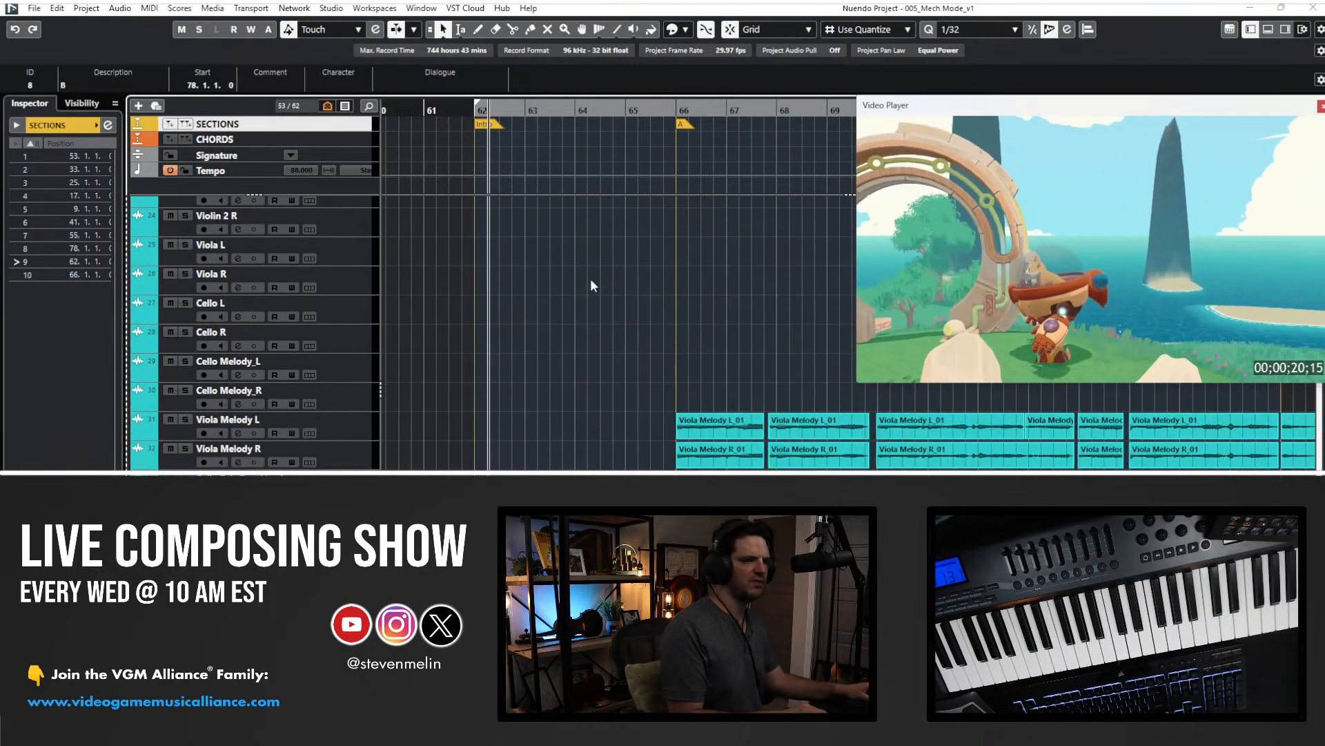
pyautogui.hscroll(2, 590, 278)
pyautogui.hscroll(-3, 590, 279)
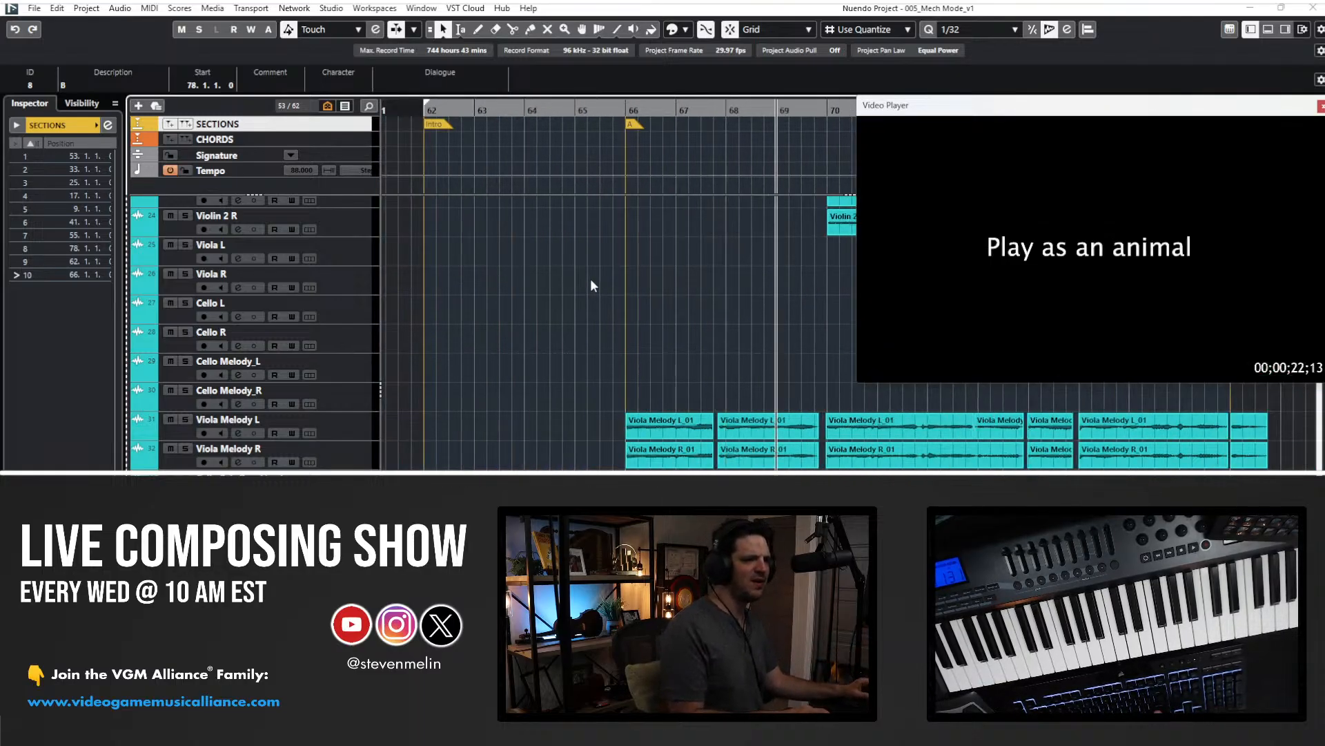
pyautogui.press('f')
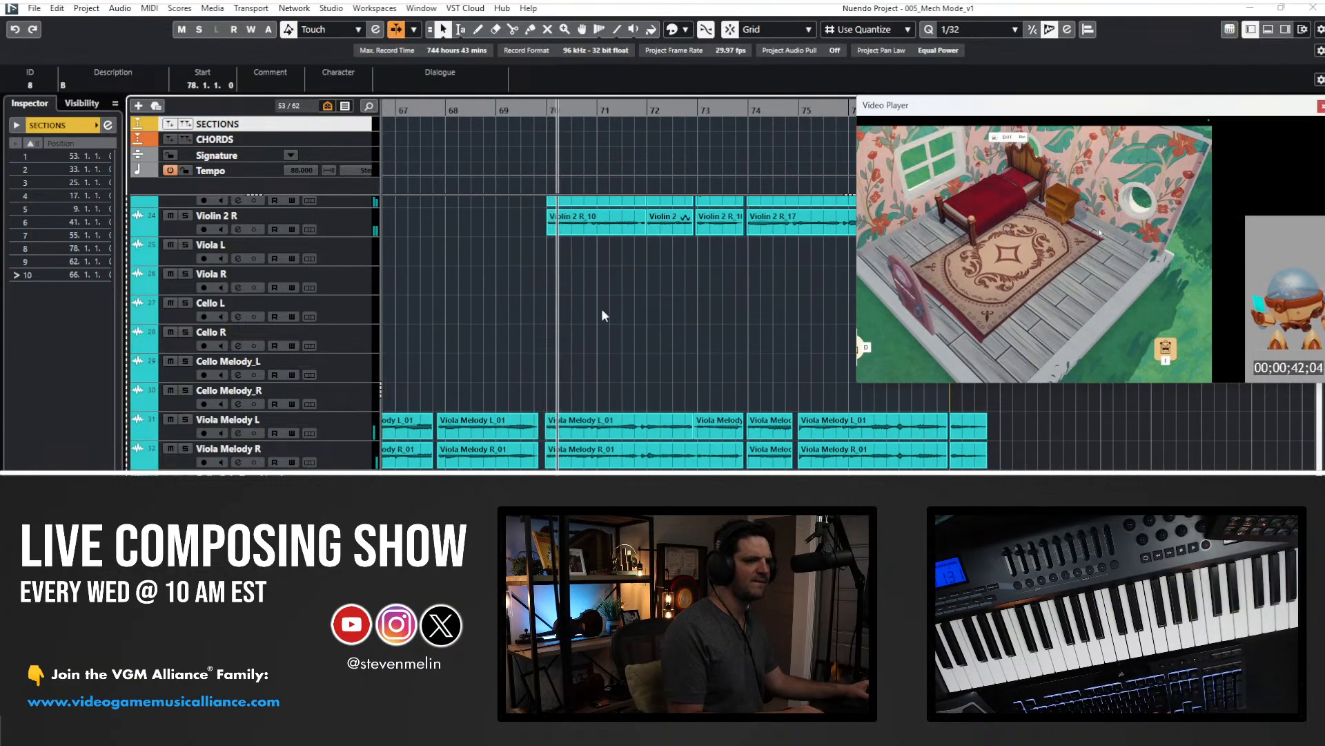
pyautogui.press('g')
pyautogui.press('g')
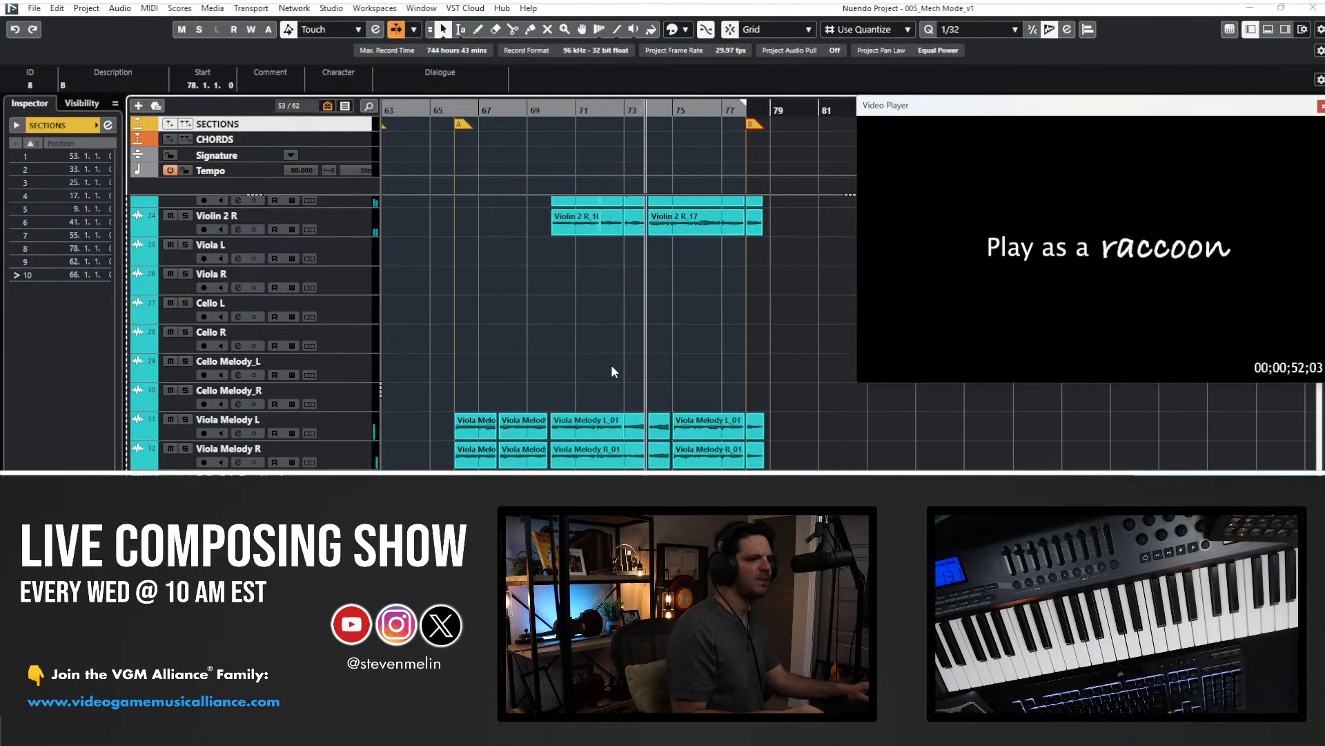
# - Delete the Viola Melody L and Viola Melody R events from bar 66 to just before bar 74
pyautogui.moveTo(447, 393); pyautogui.dragTo(645, 469)
pyautogui.press('Delete')
pyautogui.press('space')
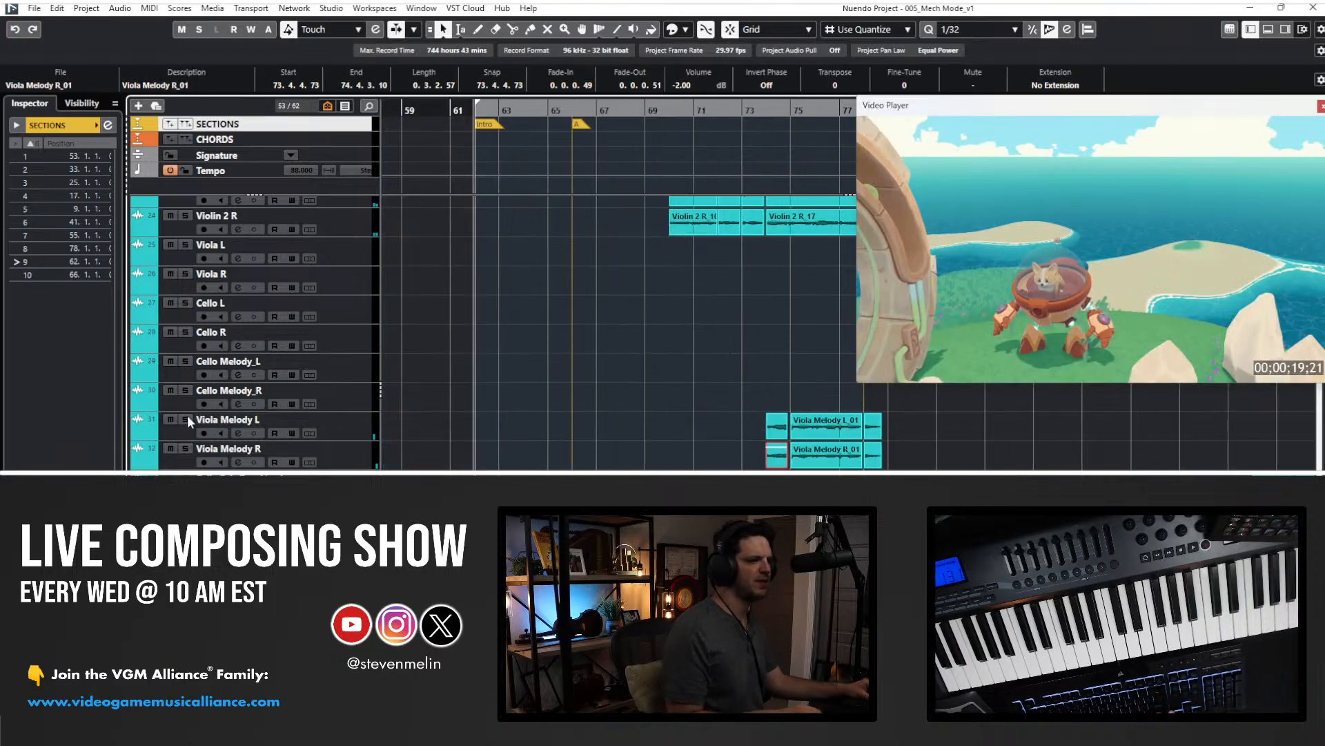
# - Arm Viola Melody L and Viola Melody R for recording with monitoring, and set the left locator at bar 65
pyautogui.click(208, 432)
pyautogui.click(222, 464)
pyautogui.press('KP_Add')
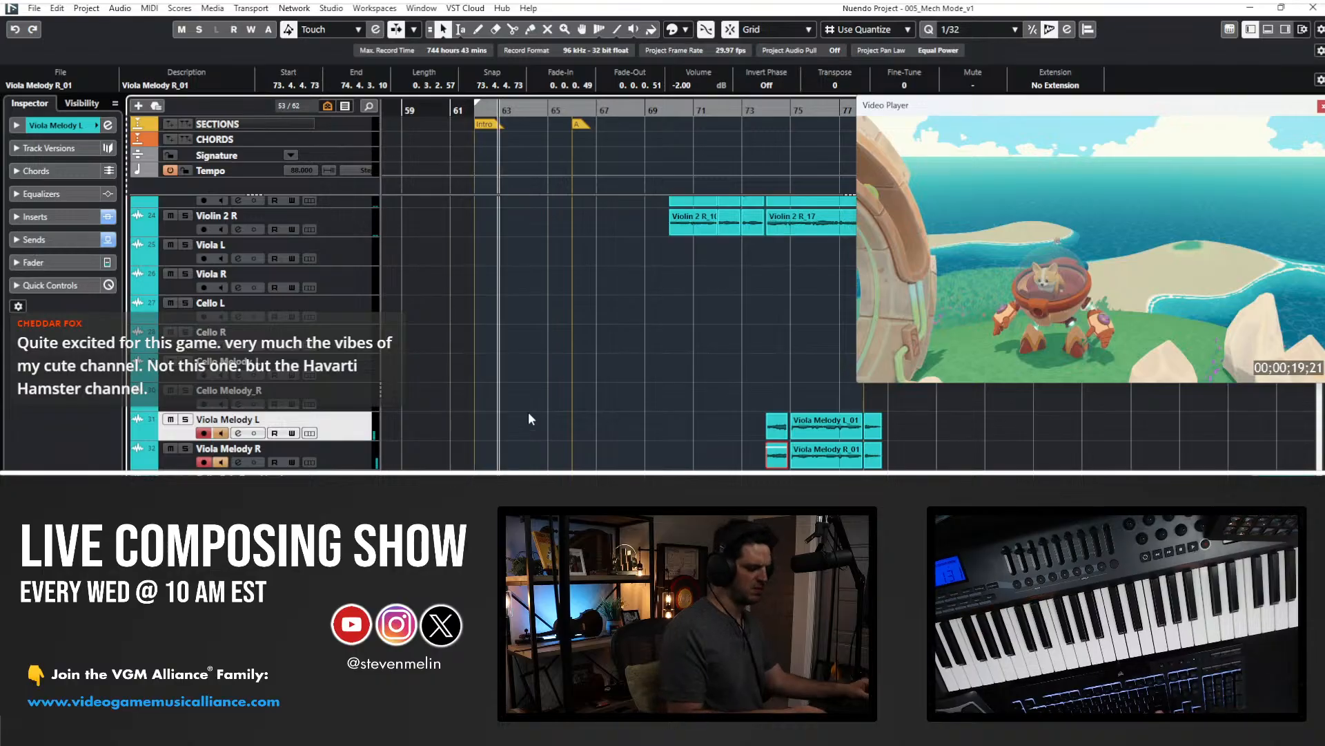
pyautogui.press('KP_Add')
pyautogui.press('KP_Add')
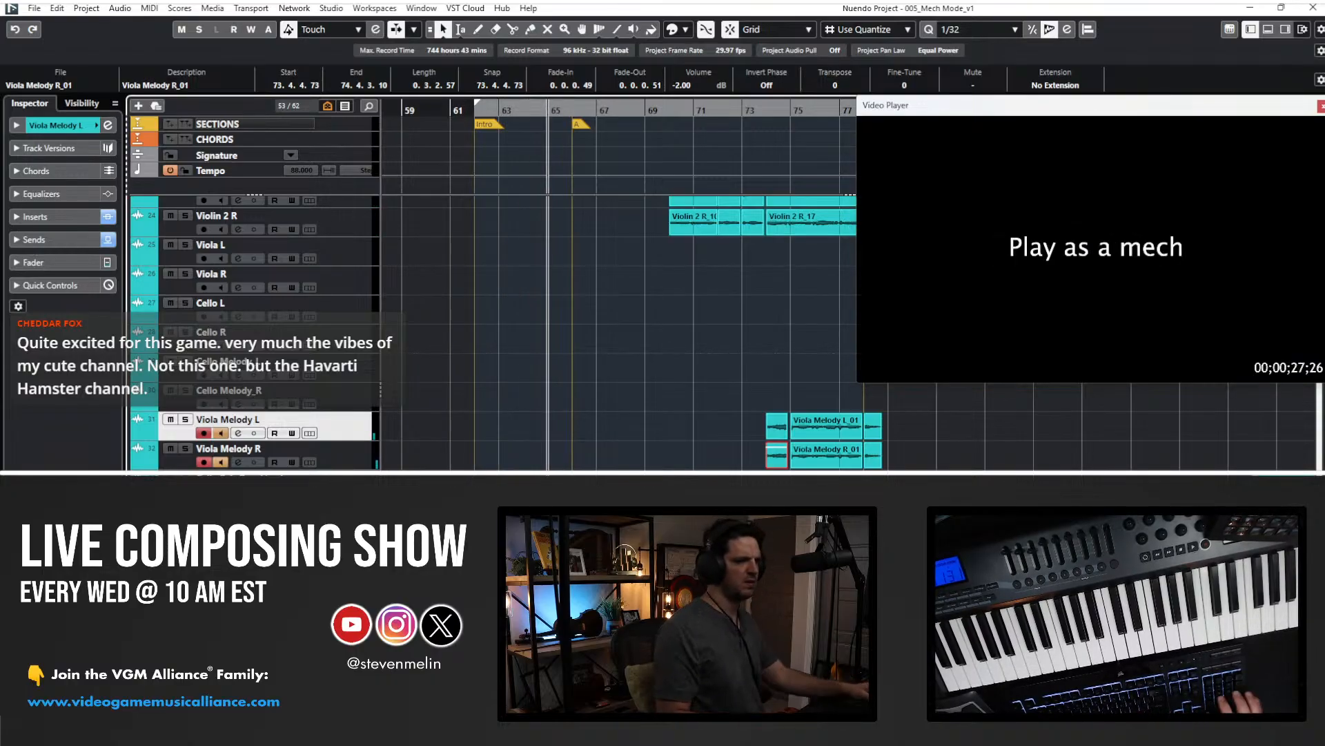
pyautogui.press('ctrl+KP_1')
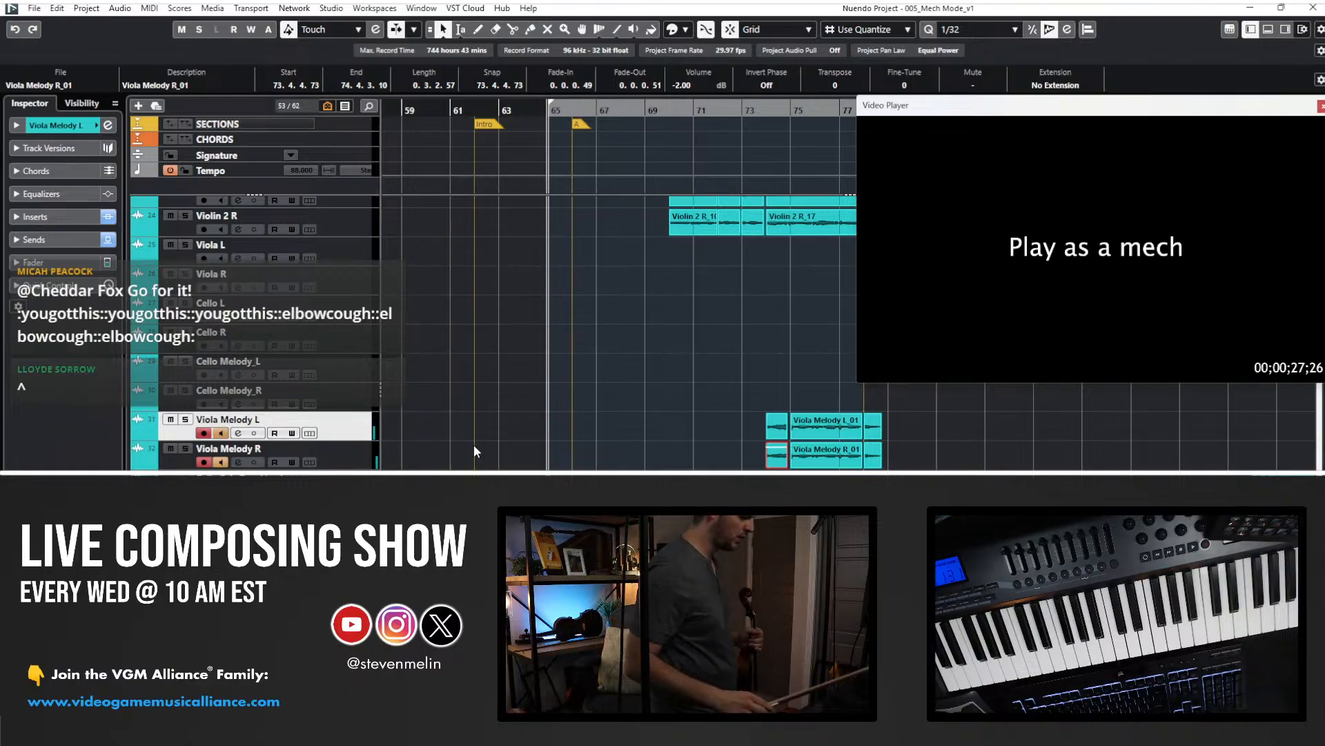
pyautogui.scroll(-3, 473, 445)
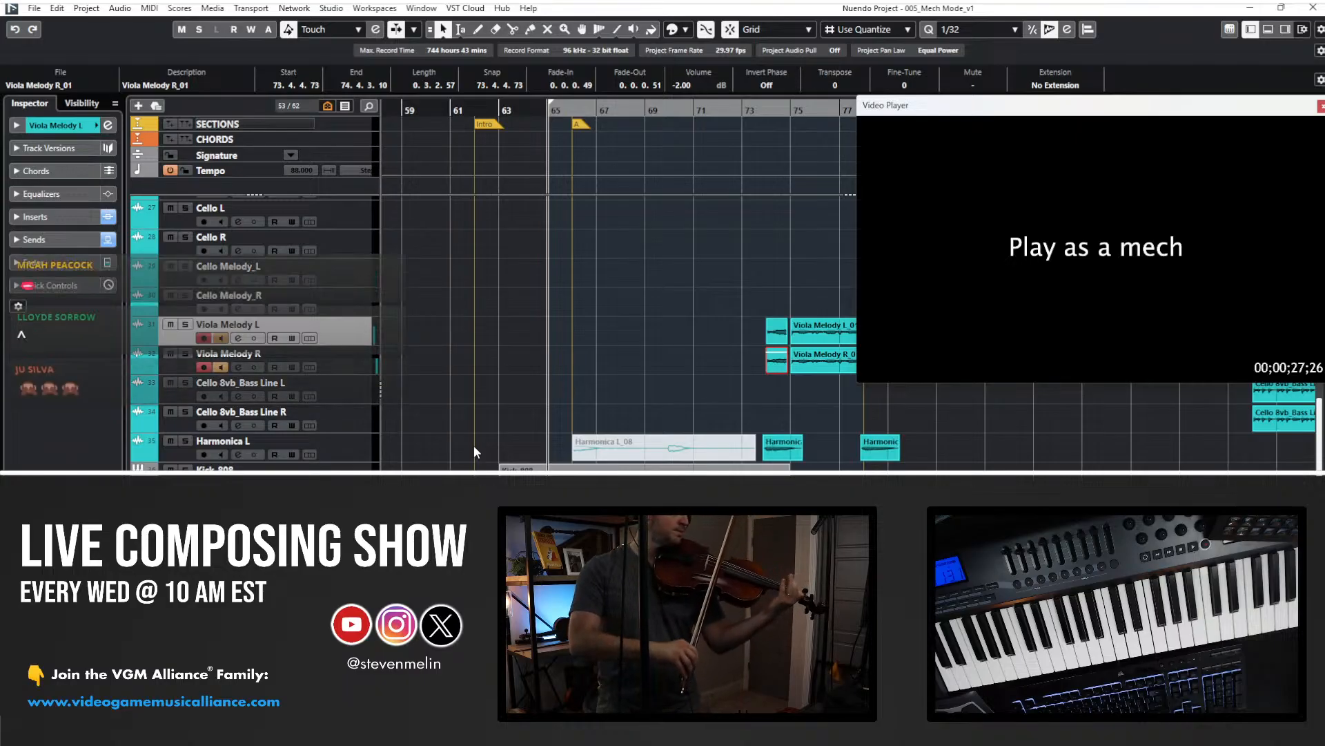
pyautogui.press('KP_Multiply')
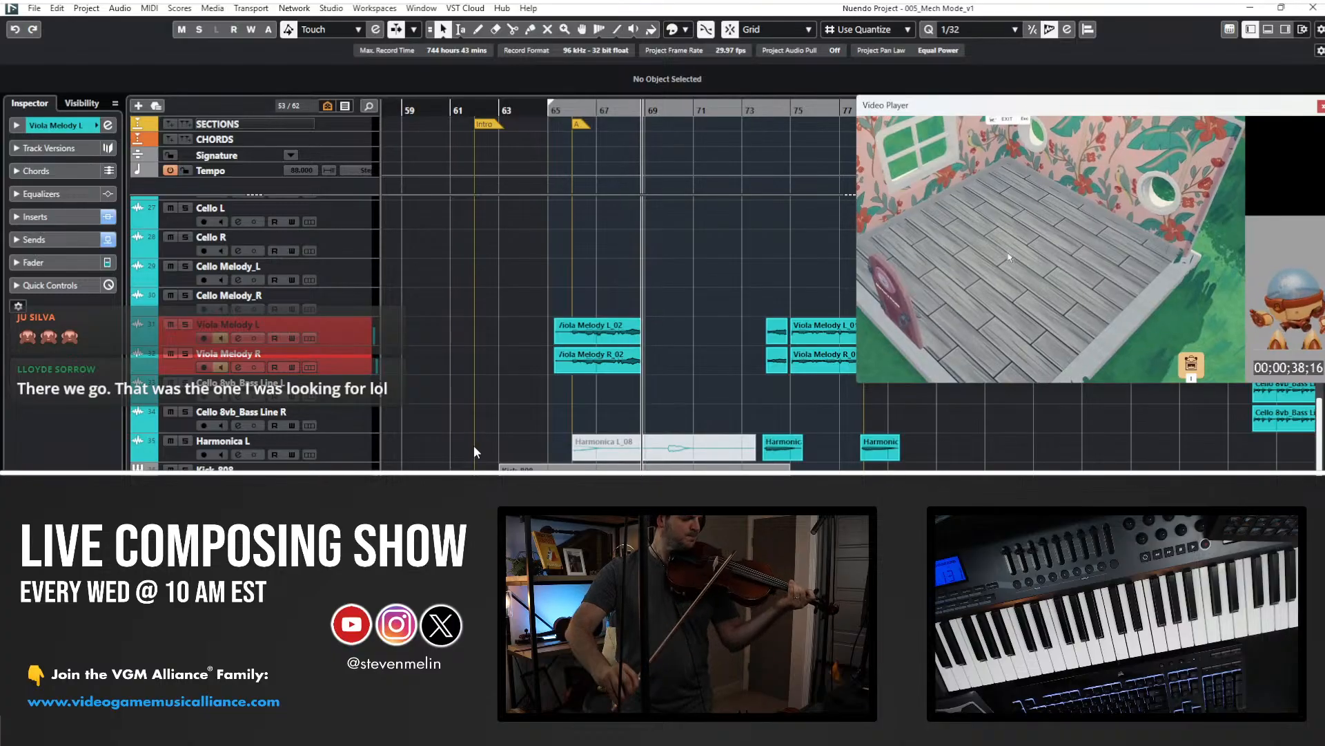
pyautogui.press('space')
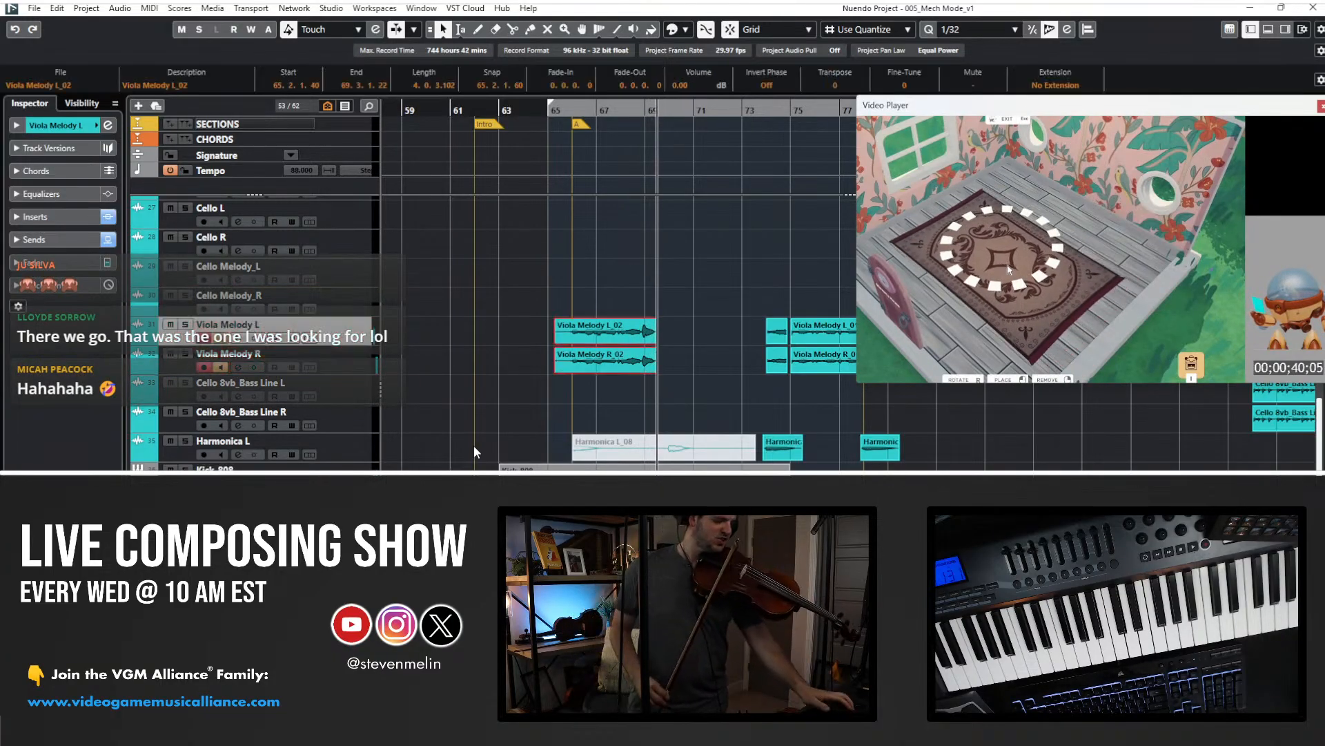
pyautogui.hotkey('ctrl', 'z')
pyautogui.press('KP_1')
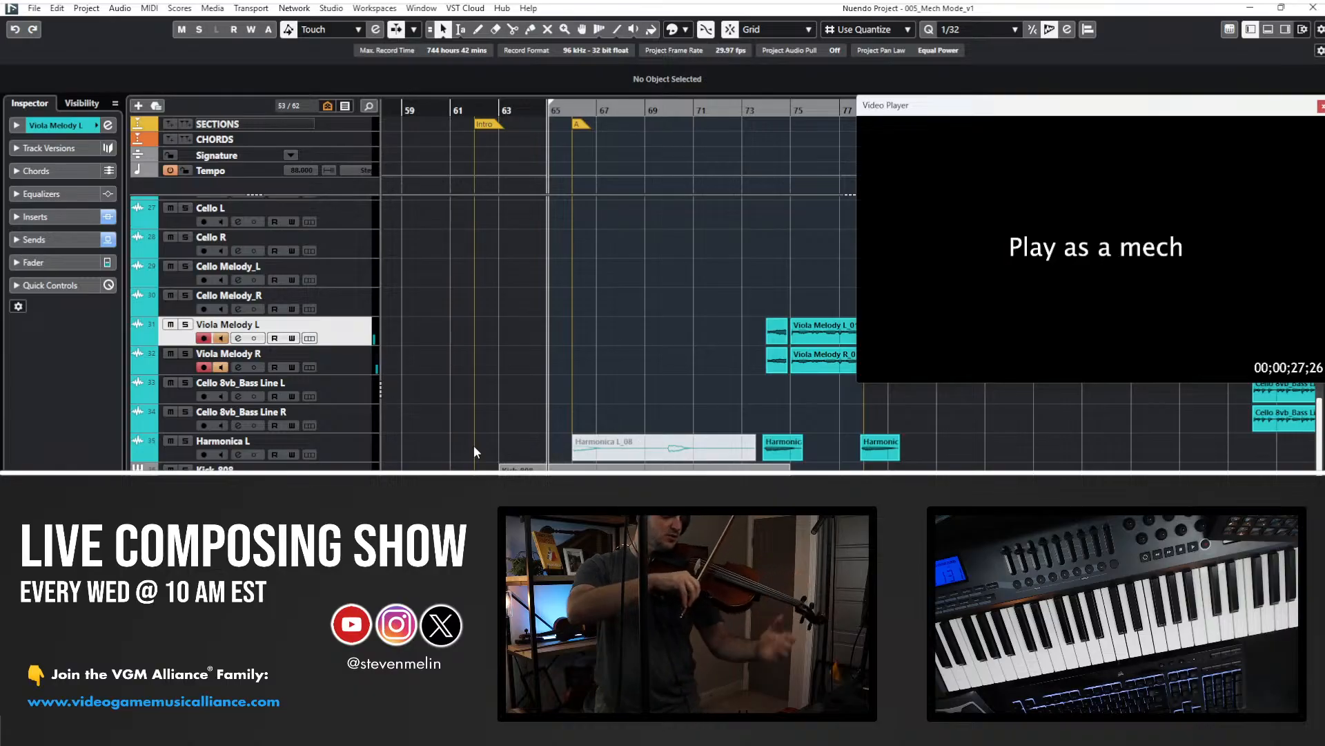
pyautogui.press('KP_Multiply')
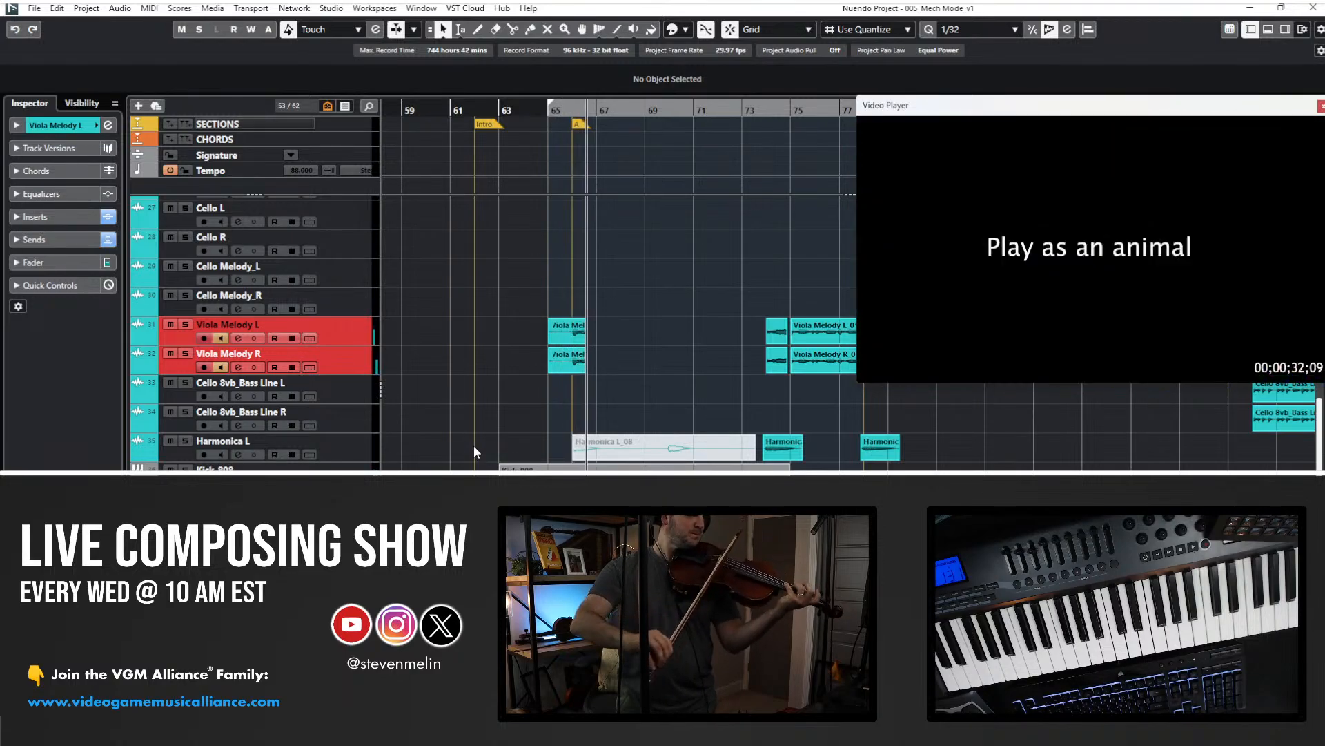
pyautogui.press('space')
pyautogui.press('Delete')
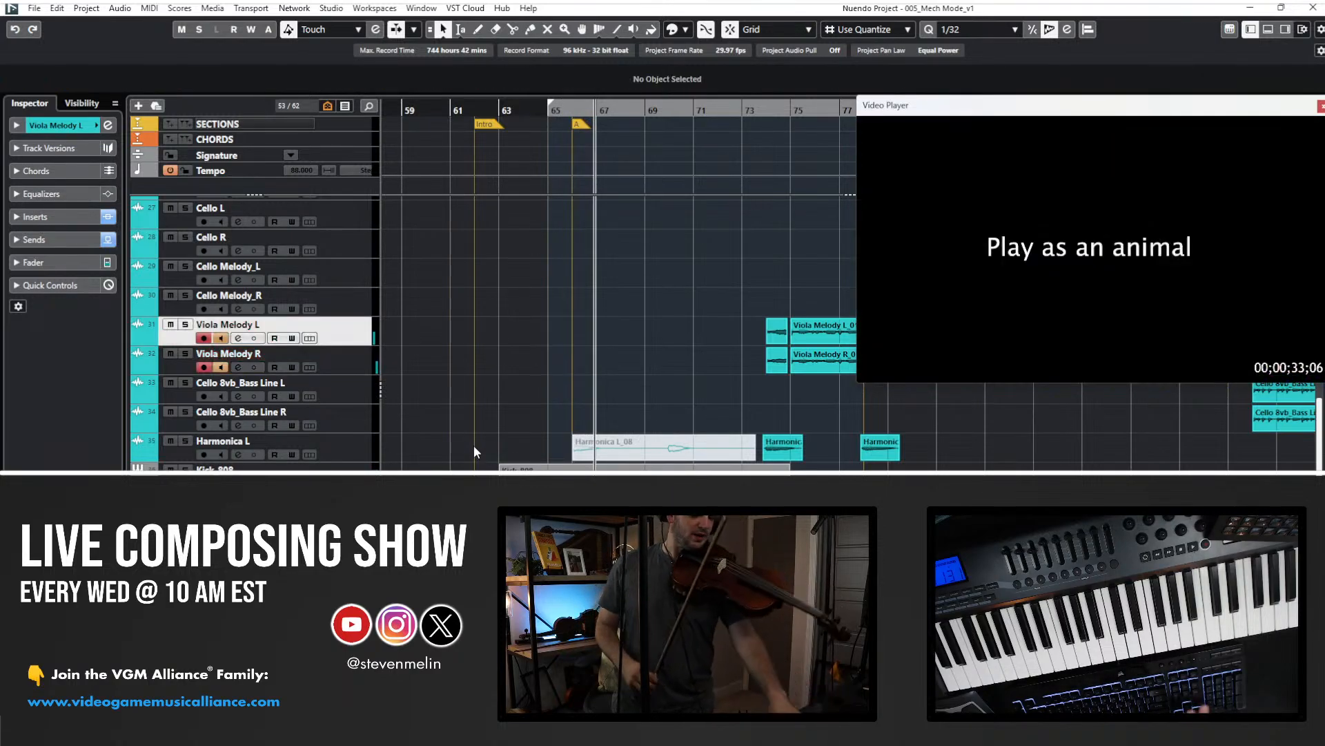
# - Record a viola take from bar 65 to about bar 74, move it to the Cello Melody tracks and mute it
pyautogui.press('KP_Multiply')
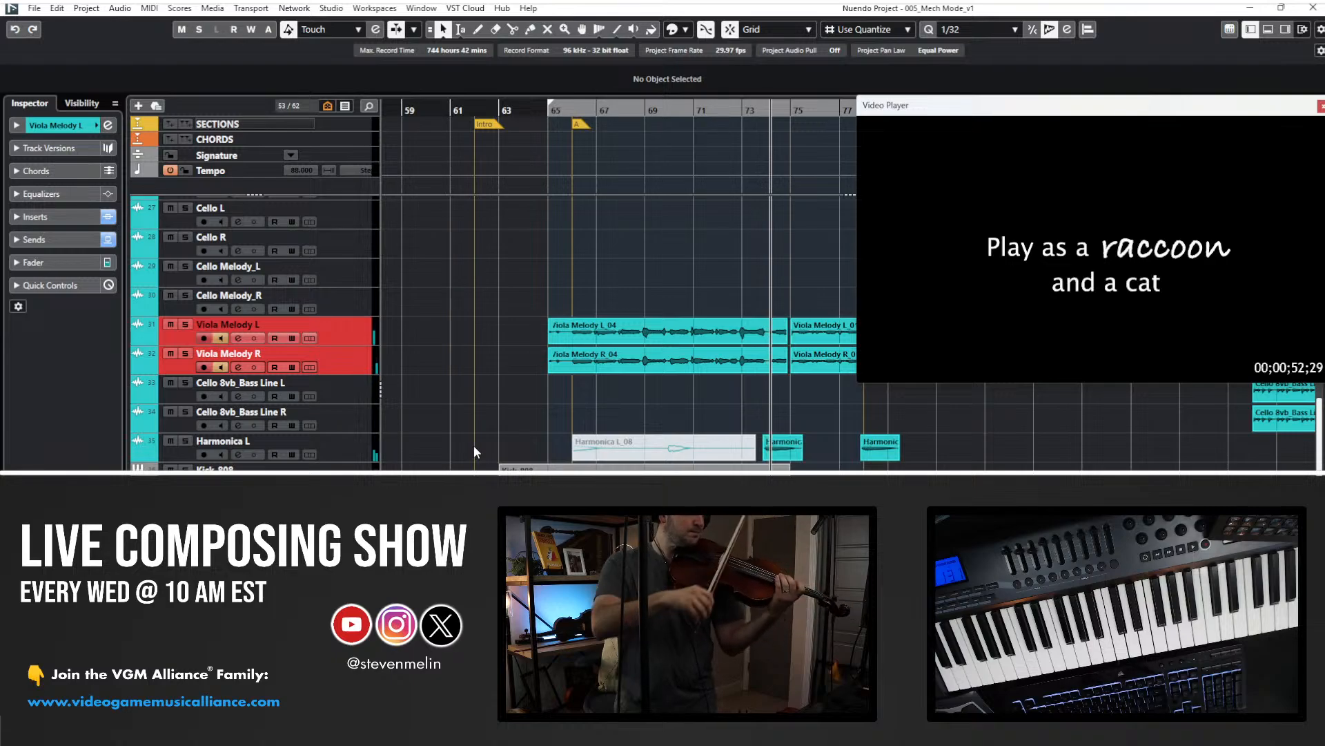
pyautogui.press('space')
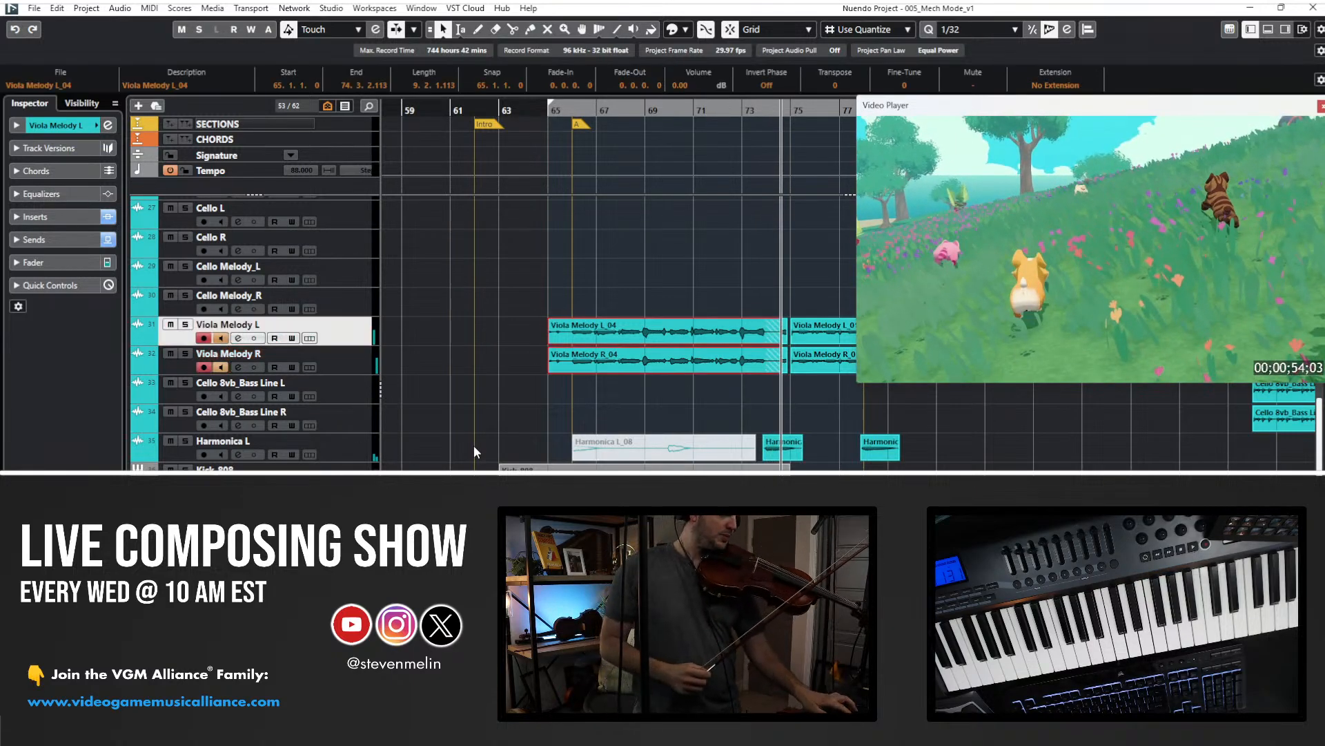
pyautogui.hotkey('ctrl', 'Up')
pyautogui.hotkey('ctrl', 'Up')
pyautogui.rightClick(640, 331)
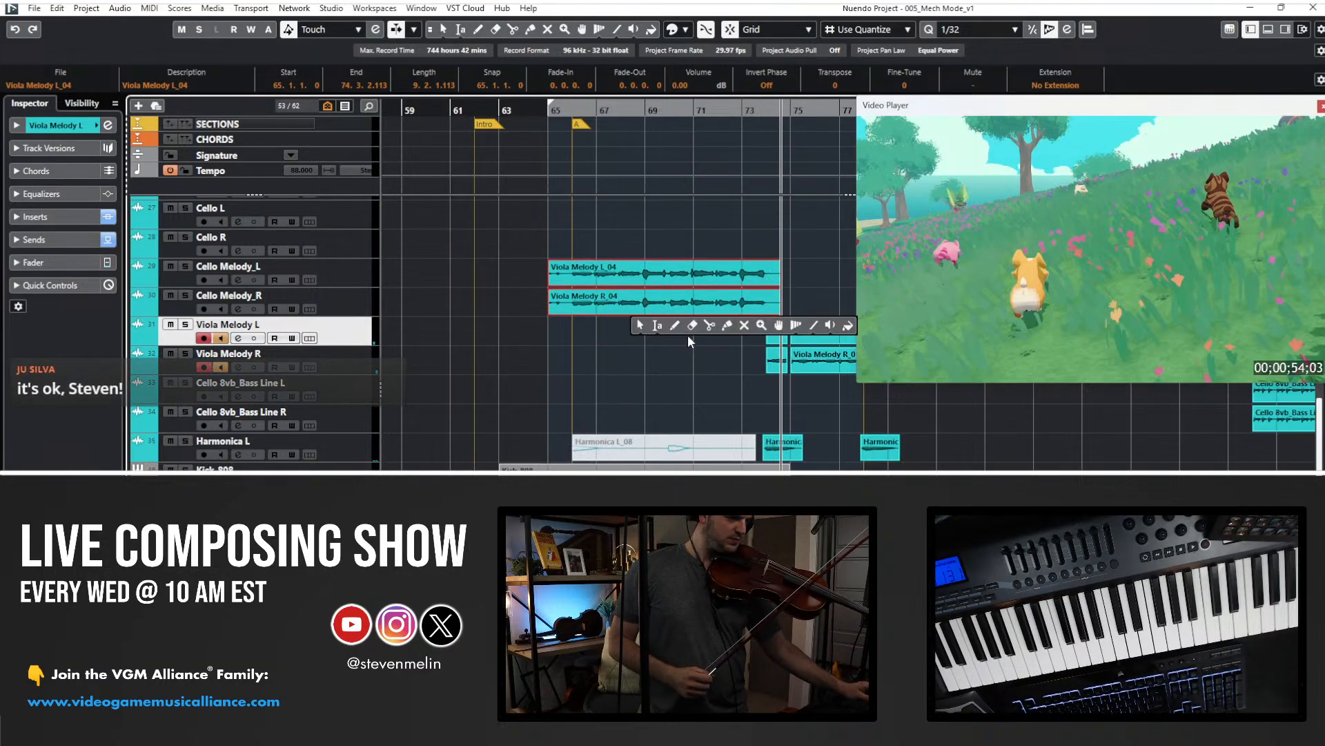
pyautogui.click(749, 331)
pyautogui.moveTo(749, 334); pyautogui.dragTo(698, 251)
pyautogui.rightClick(699, 253)
pyautogui.click(699, 254)
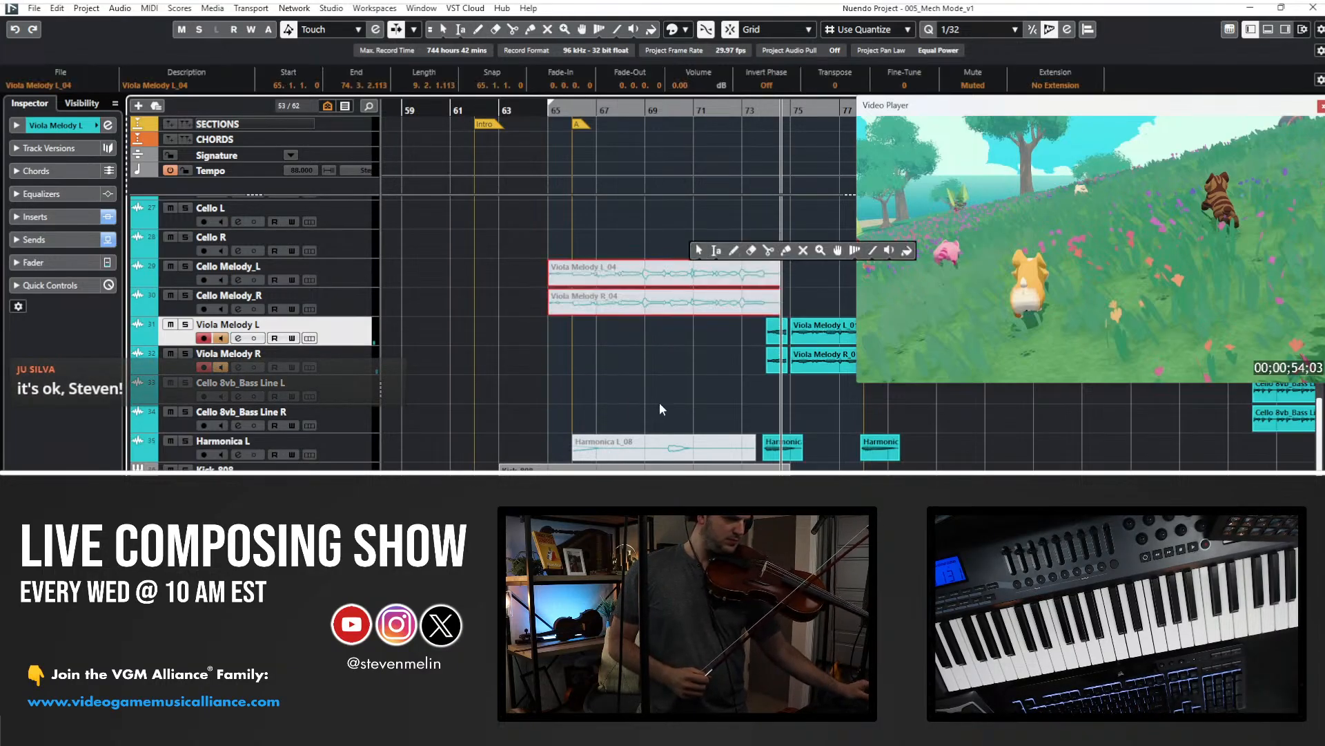
pyautogui.click(660, 404)
pyautogui.press('KP_1')
pyautogui.press('KP_Multiply')
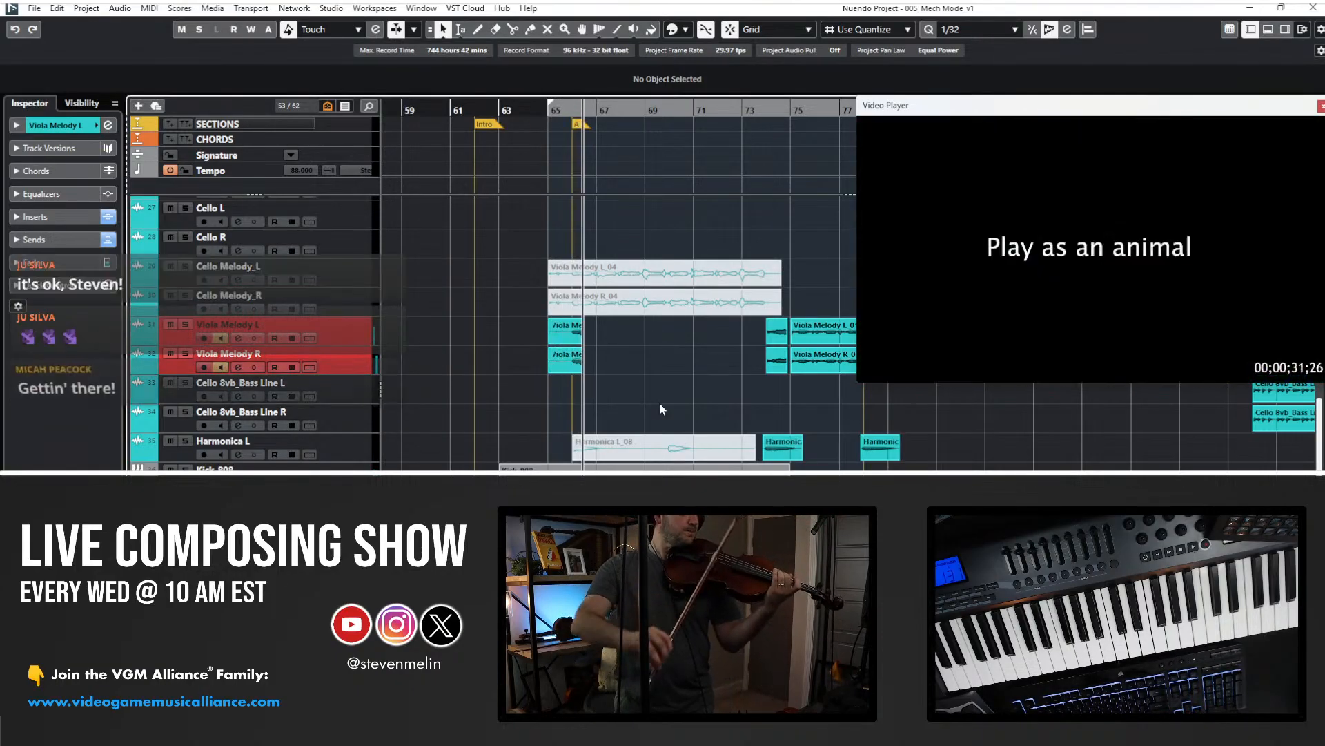
pyautogui.press('space')
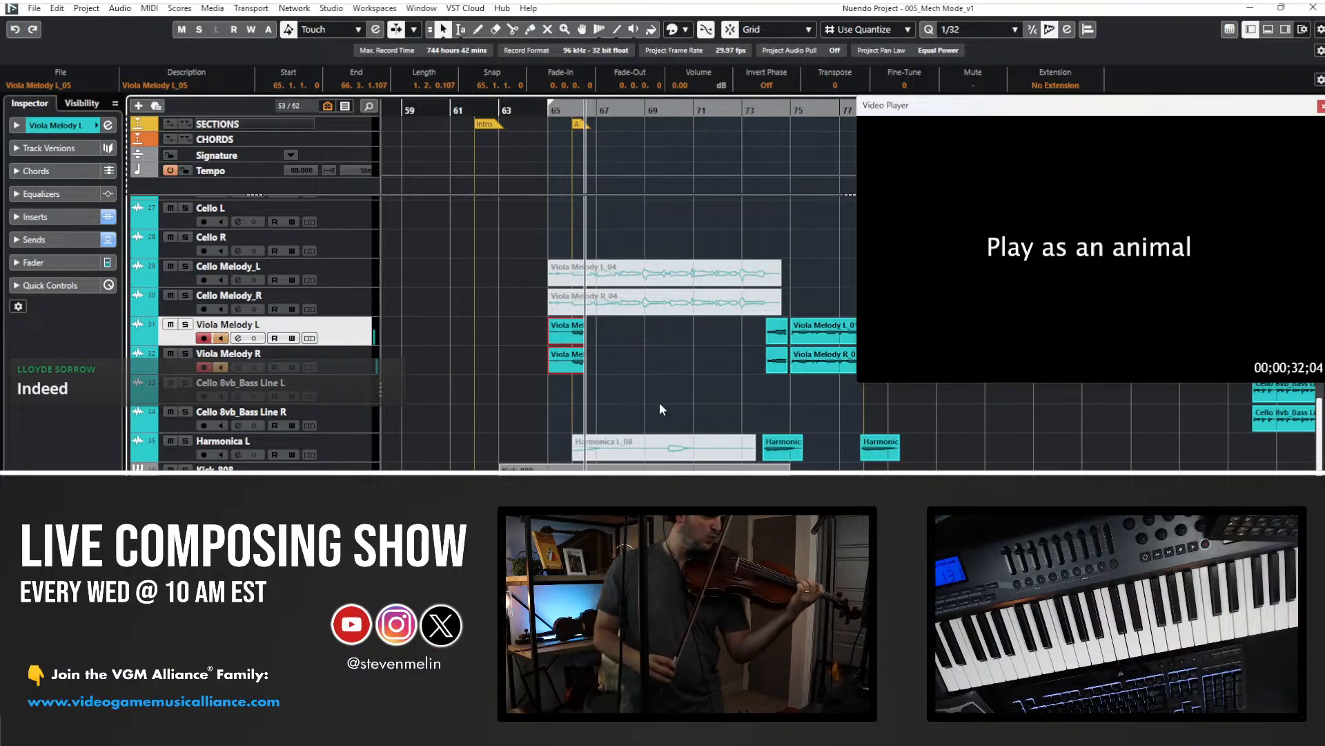
pyautogui.press('Delete')
pyautogui.press('KP_1')
pyautogui.press('KP_Multiply')
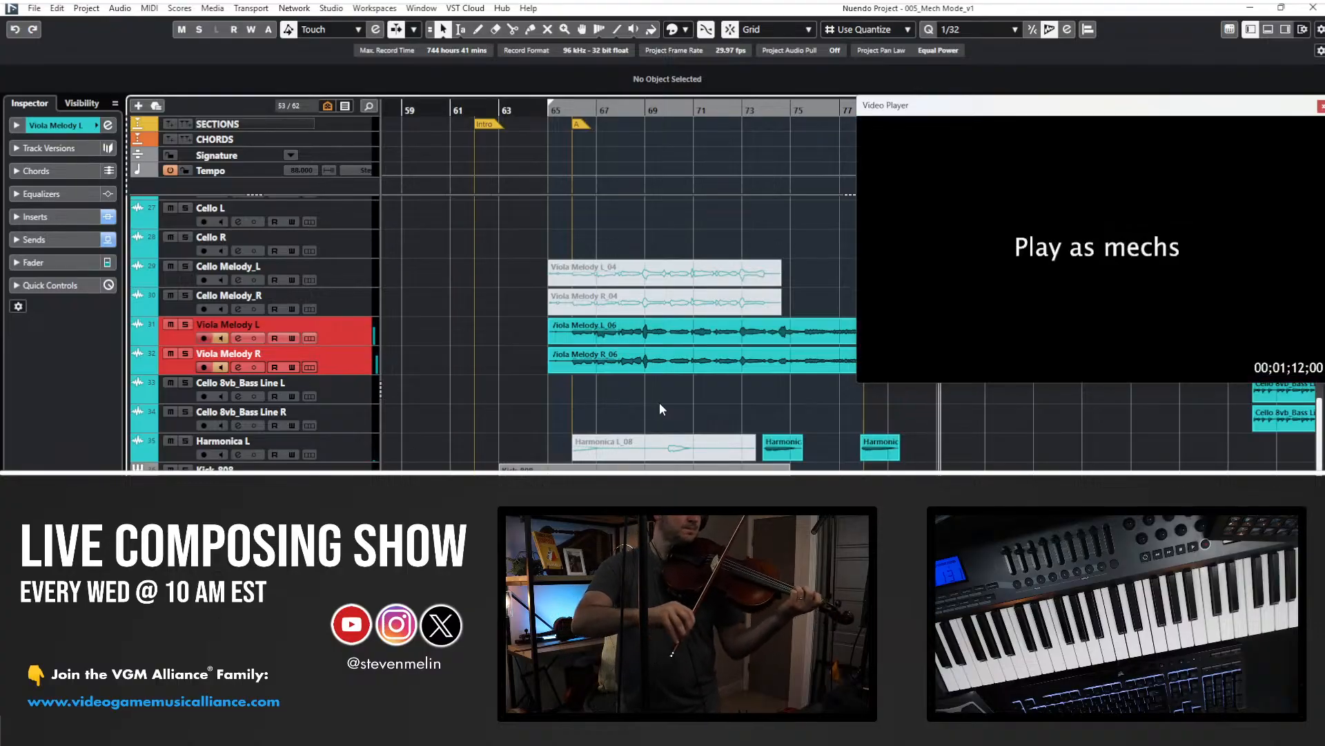
pyautogui.press('space')
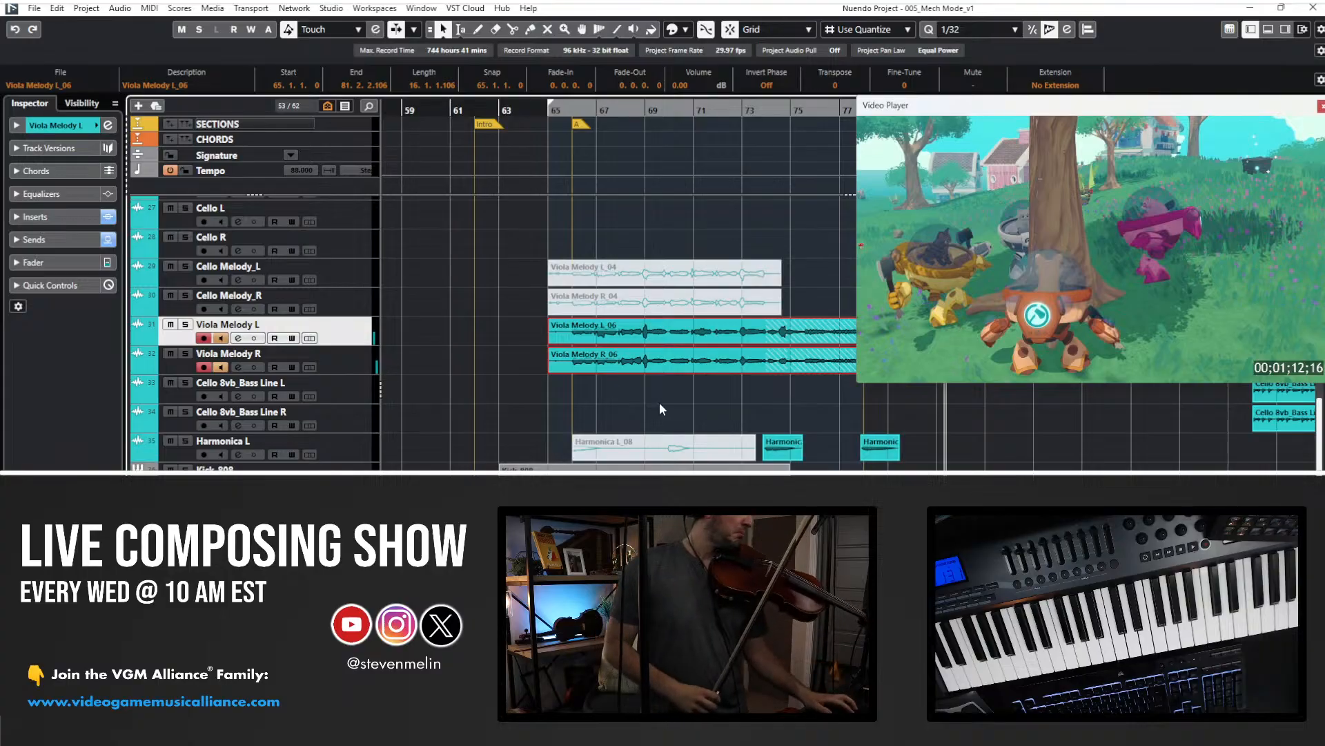
pyautogui.press('Delete')
pyautogui.press('KP_Subtract')
pyautogui.press('KP_Subtract')
pyautogui.press('KP_Subtract')
pyautogui.press('KP_Subtract')
pyautogui.press('KP_Subtract')
pyautogui.press('KP_Subtract')
pyautogui.press('KP_Subtract')
pyautogui.press('KP_Subtract')
pyautogui.press('KP_Subtract')
pyautogui.press('KP_Subtract')
pyautogui.press('KP_Subtract')
pyautogui.press('KP_Subtract')
pyautogui.press('KP_Subtract')
pyautogui.press('KP_Subtract')
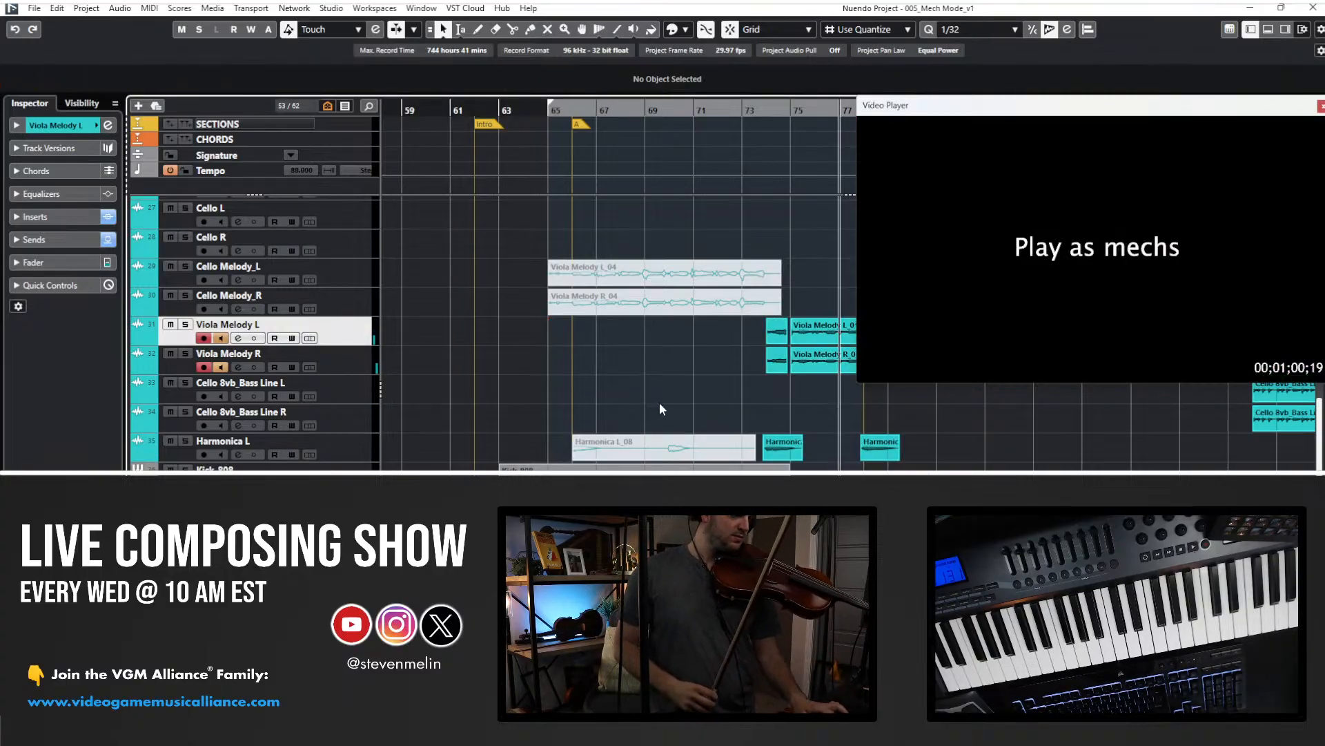
pyautogui.press('space')
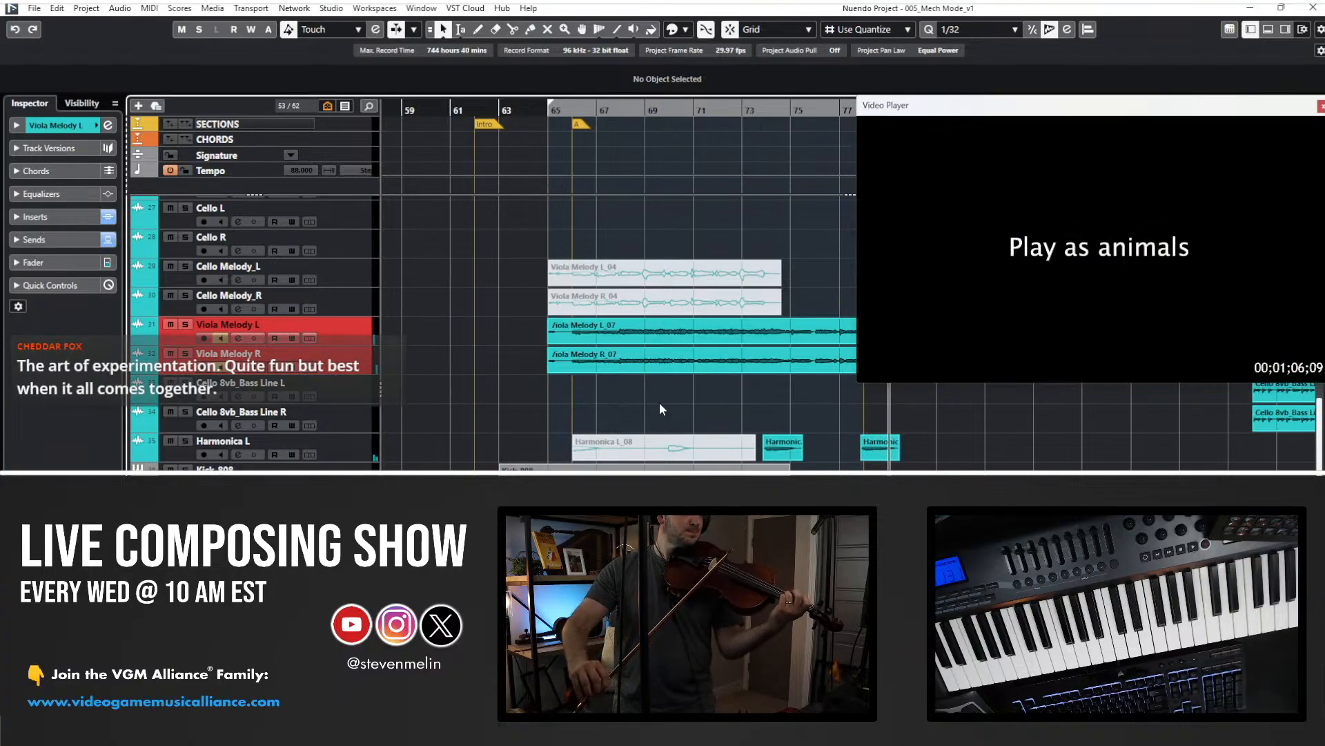
pyautogui.press('space')
pyautogui.hotkey('ctrl', 'z')
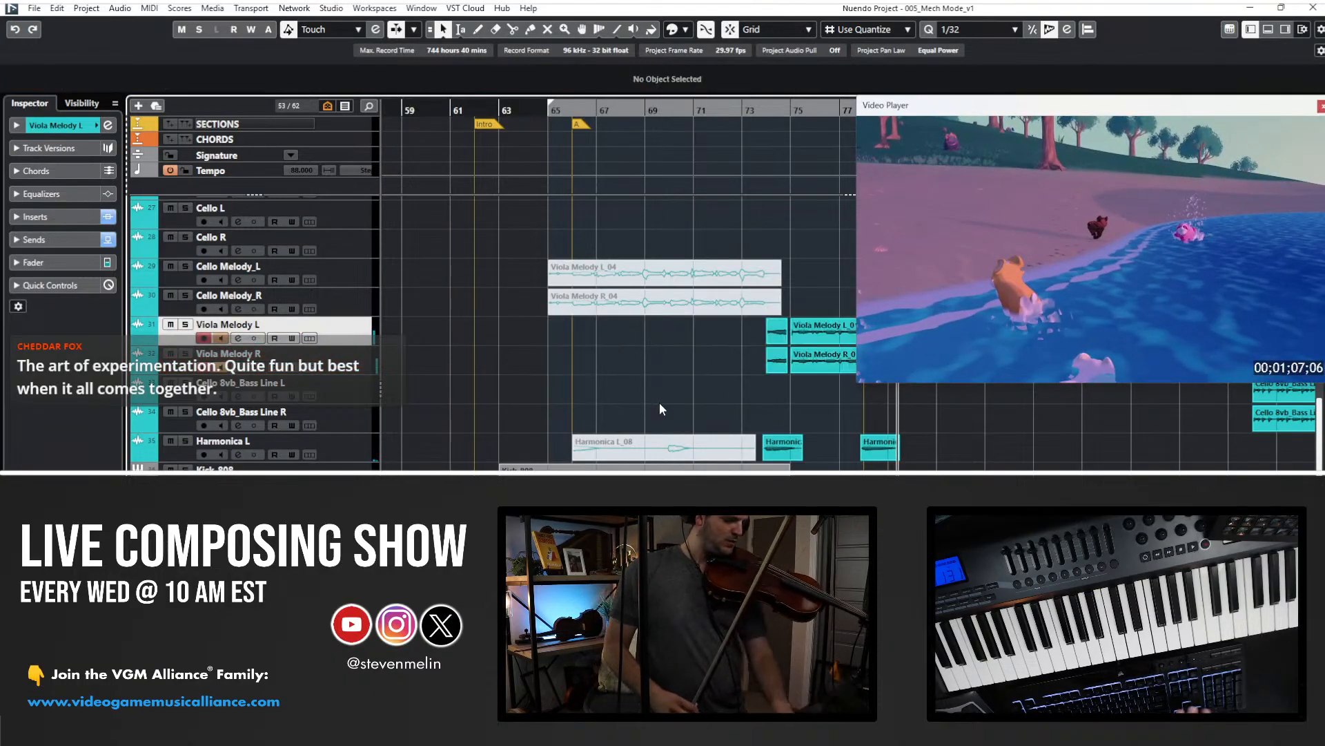
# - Delete the remaining old Viola Melody L and R events from bar 73 onward
pyautogui.press('KP_1')
pyautogui.moveTo(855, 389); pyautogui.dragTo(753, 338)
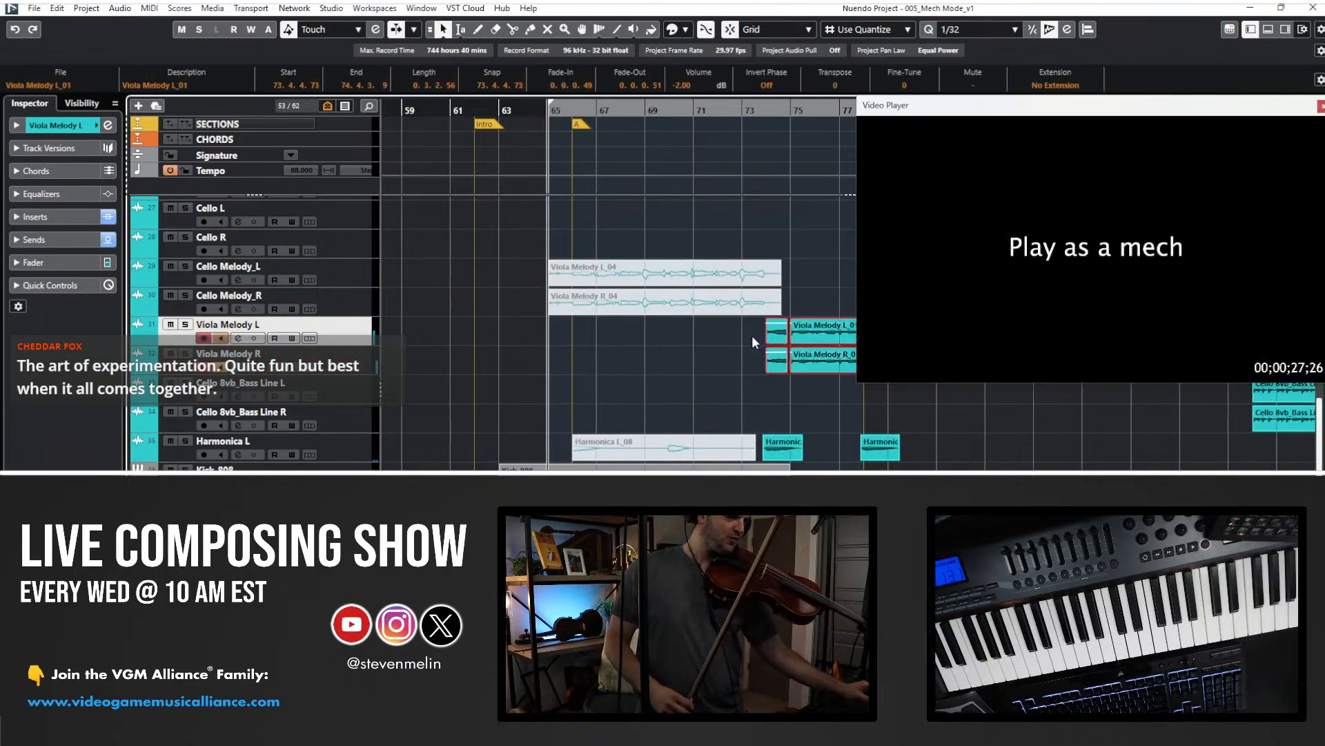
pyautogui.press('Delete')
# - Record a new viola melody from bar 65 to about bar 79 and trim its start to 65.4.2.0
pyautogui.press('KP_Add')
pyautogui.press('KP_Subtract')
pyautogui.press('KP_Subtract')
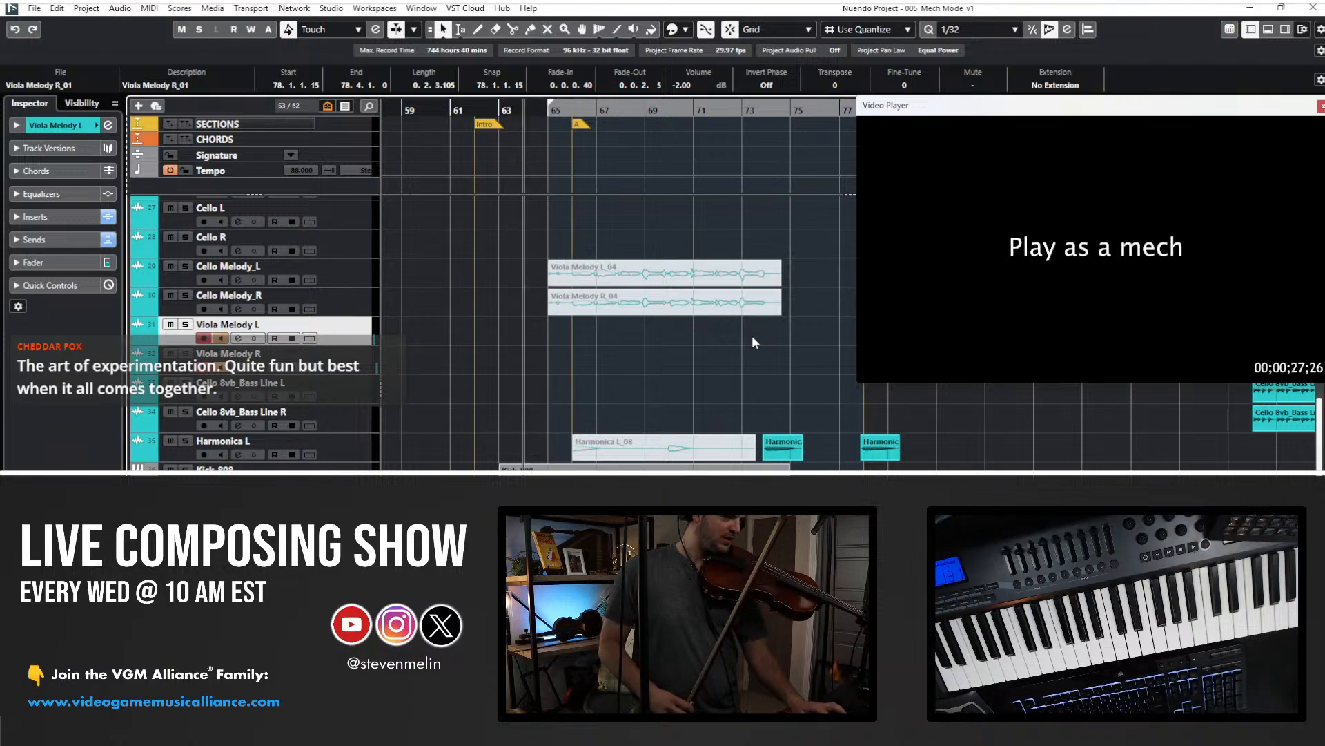
pyautogui.press('KP_Add')
pyautogui.press('KP_Multiply')
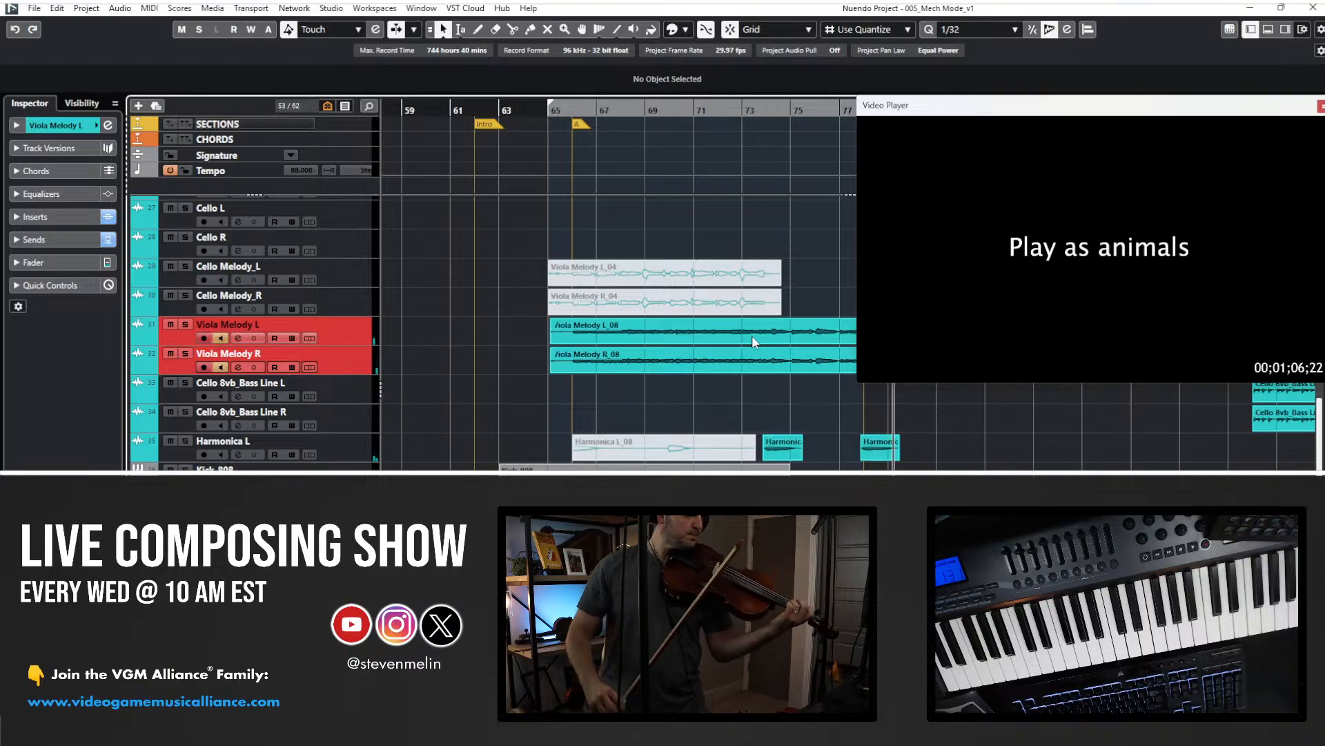
pyautogui.press('space')
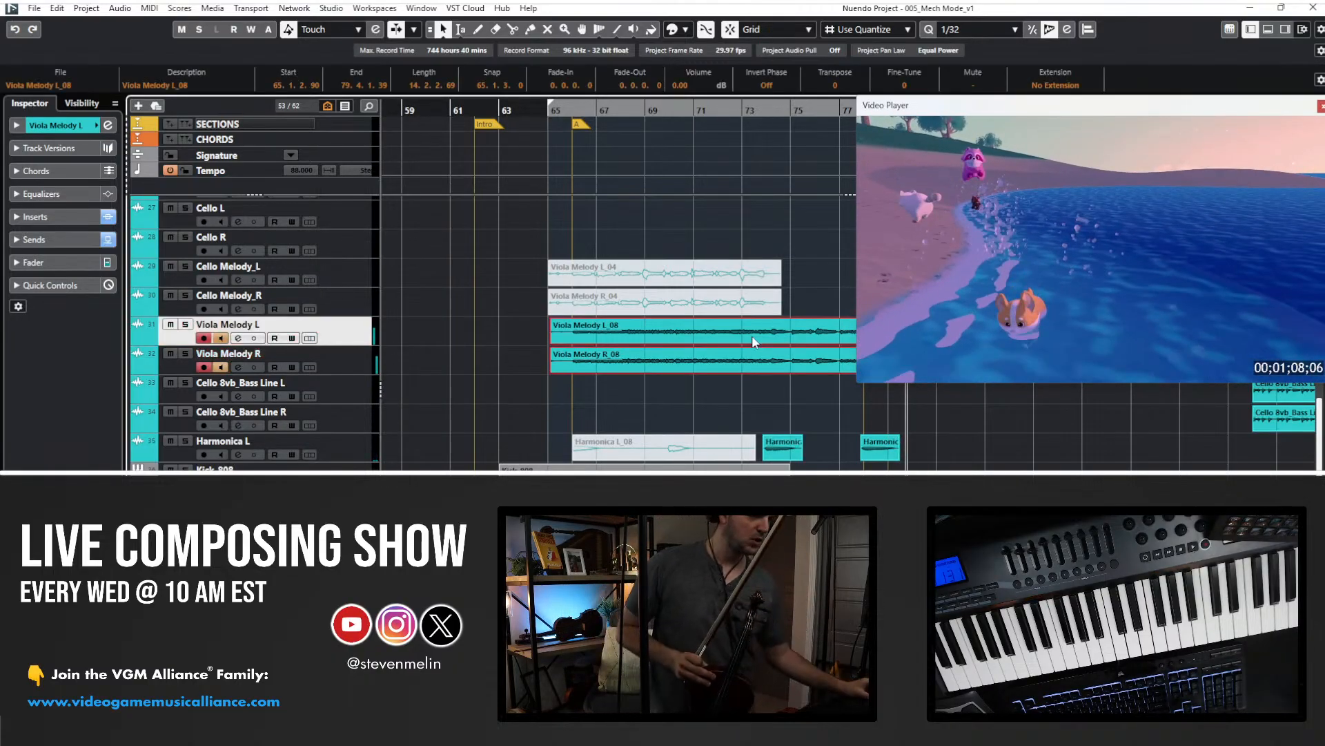
pyautogui.moveTo(557, 373); pyautogui.dragTo(572, 379)
pyautogui.press('KP_1')
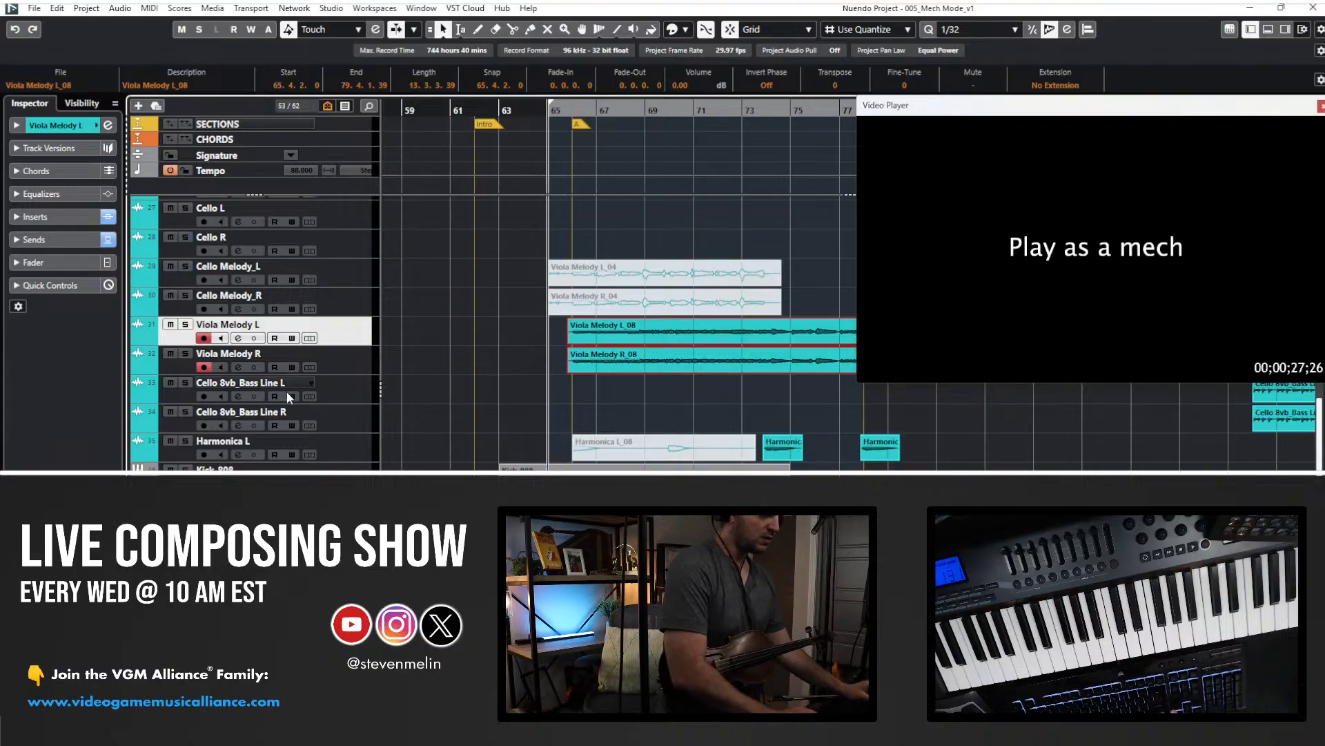
# - Duplicate the Viola Melody L and R tracks with their events and place both duplicates above the original pair
pyautogui.keyDown('ctrl'); pyautogui.click(326, 364); pyautogui.keyUp('ctrl')
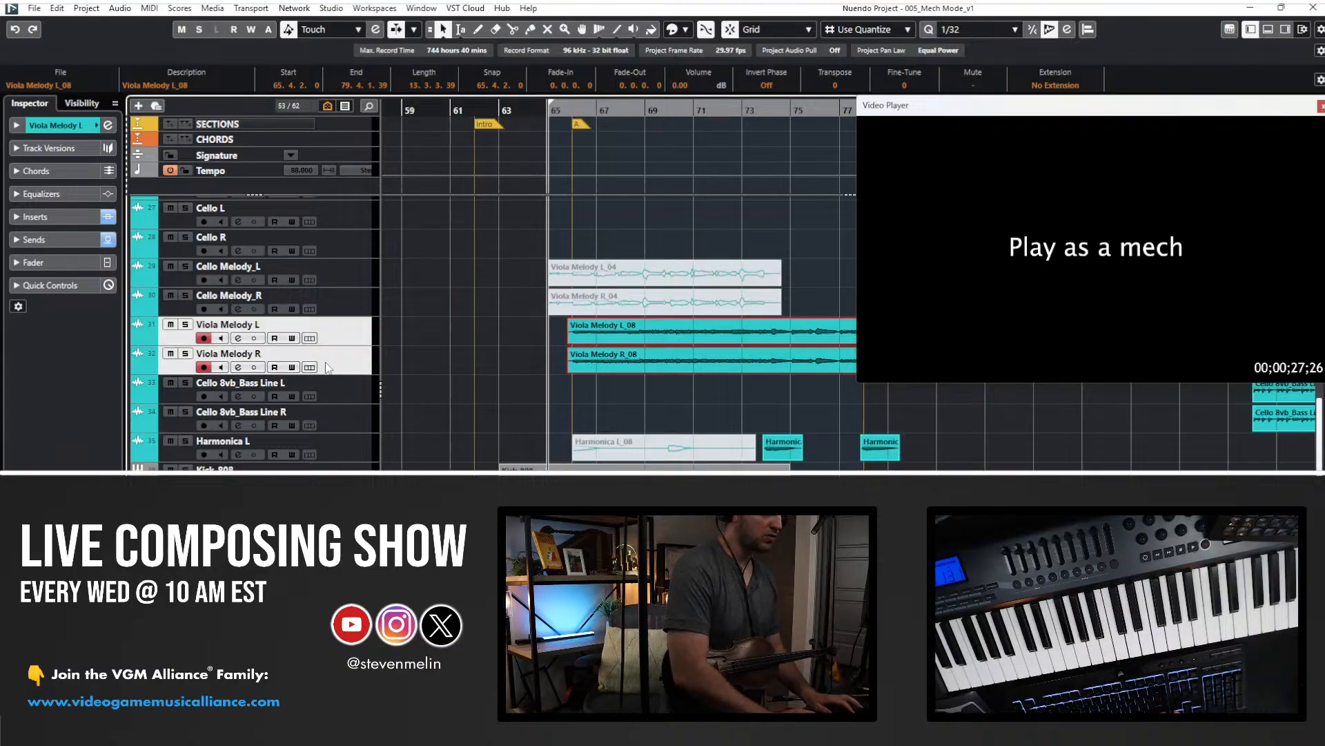
pyautogui.hotkey('ctrl', 'shift', 'd')
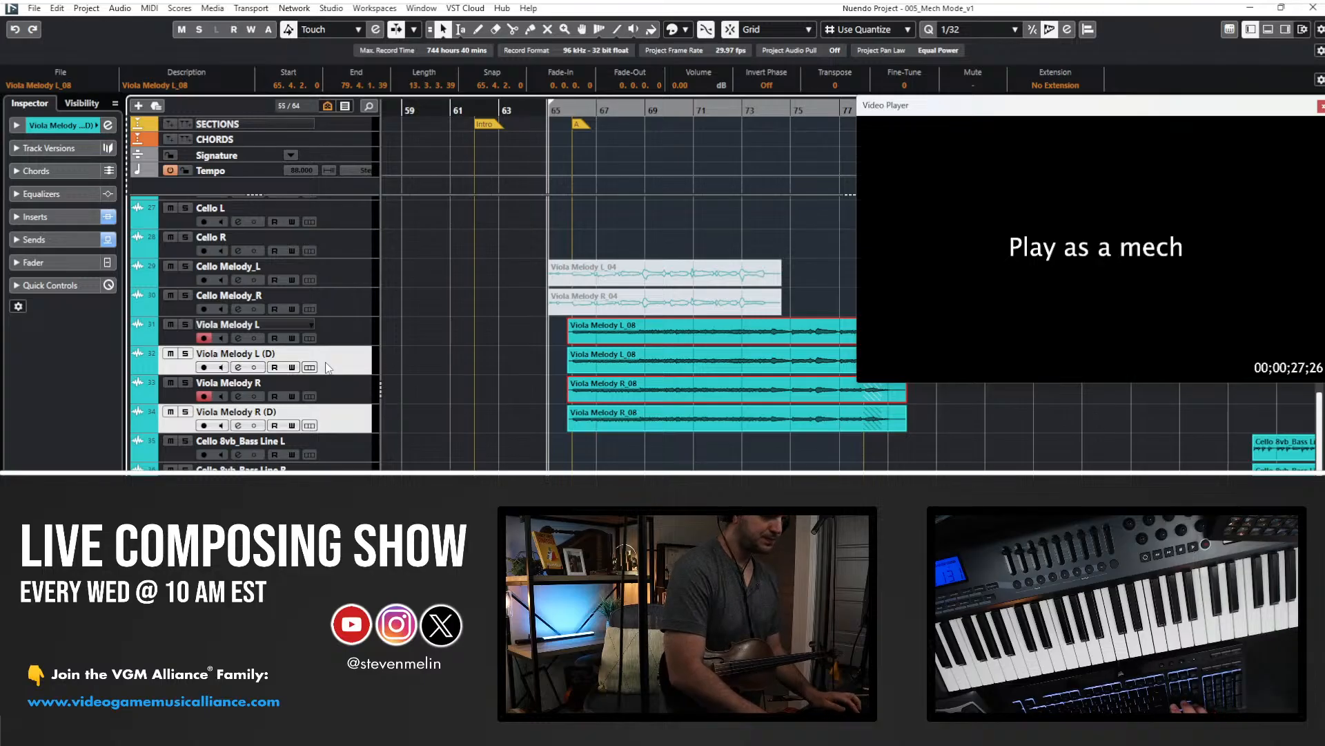
pyautogui.hotkey('ctrl', 'a')
pyautogui.click(328, 367)
pyautogui.moveTo(330, 411); pyautogui.dragTo(333, 399)
pyautogui.moveTo(333, 347); pyautogui.dragTo(288, 327)
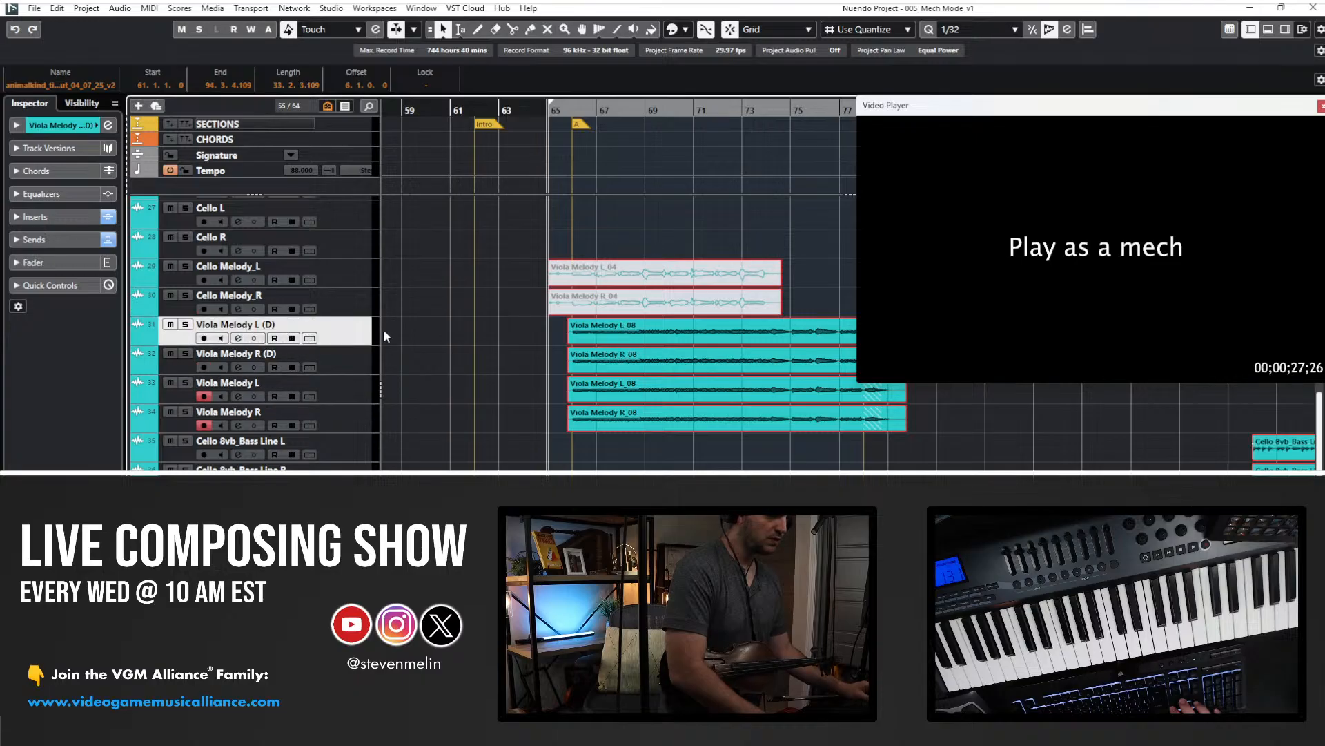
# - Move the Cello Melody_L and Cello Melody_R tracks below the Viola Melody tracks
pyautogui.click(279, 280)
pyautogui.click(274, 264)
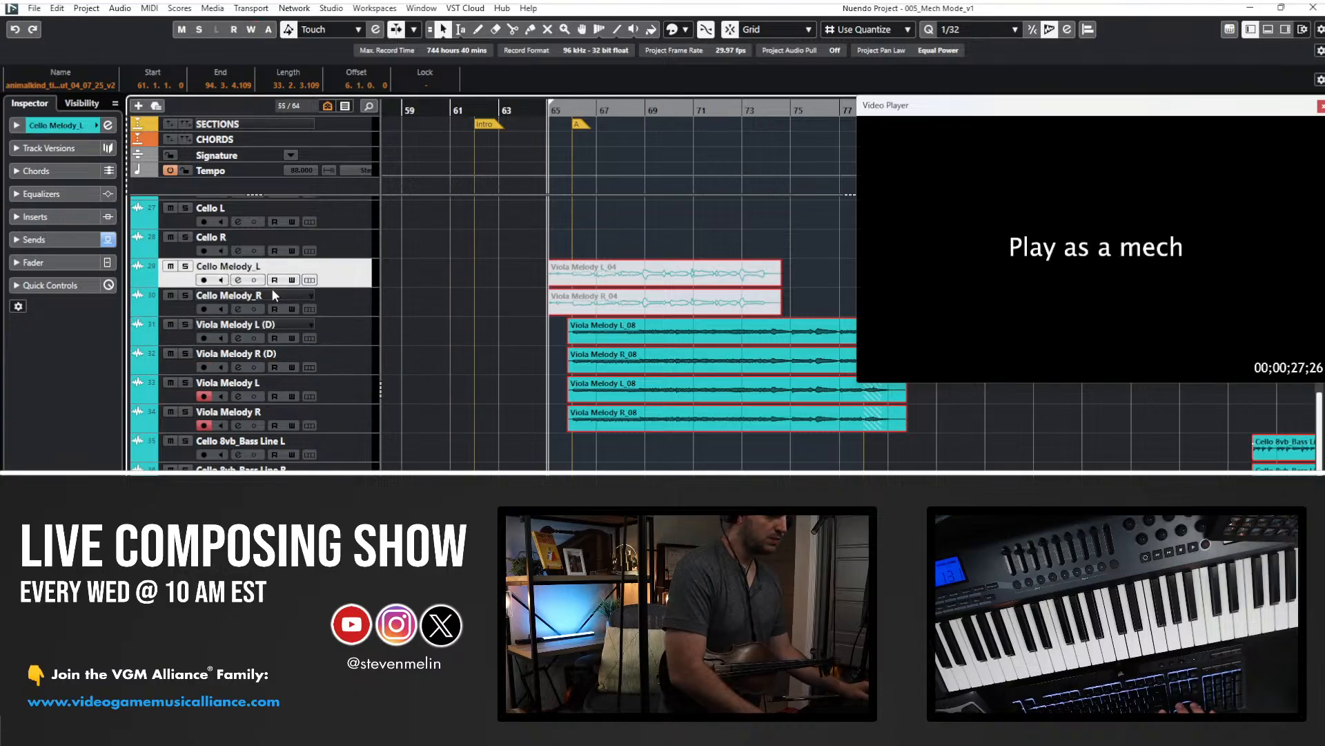
pyautogui.keyDown('shift'); pyautogui.click(272, 290); pyautogui.keyUp('shift')
pyautogui.moveTo(271, 290); pyautogui.dragTo(272, 416)
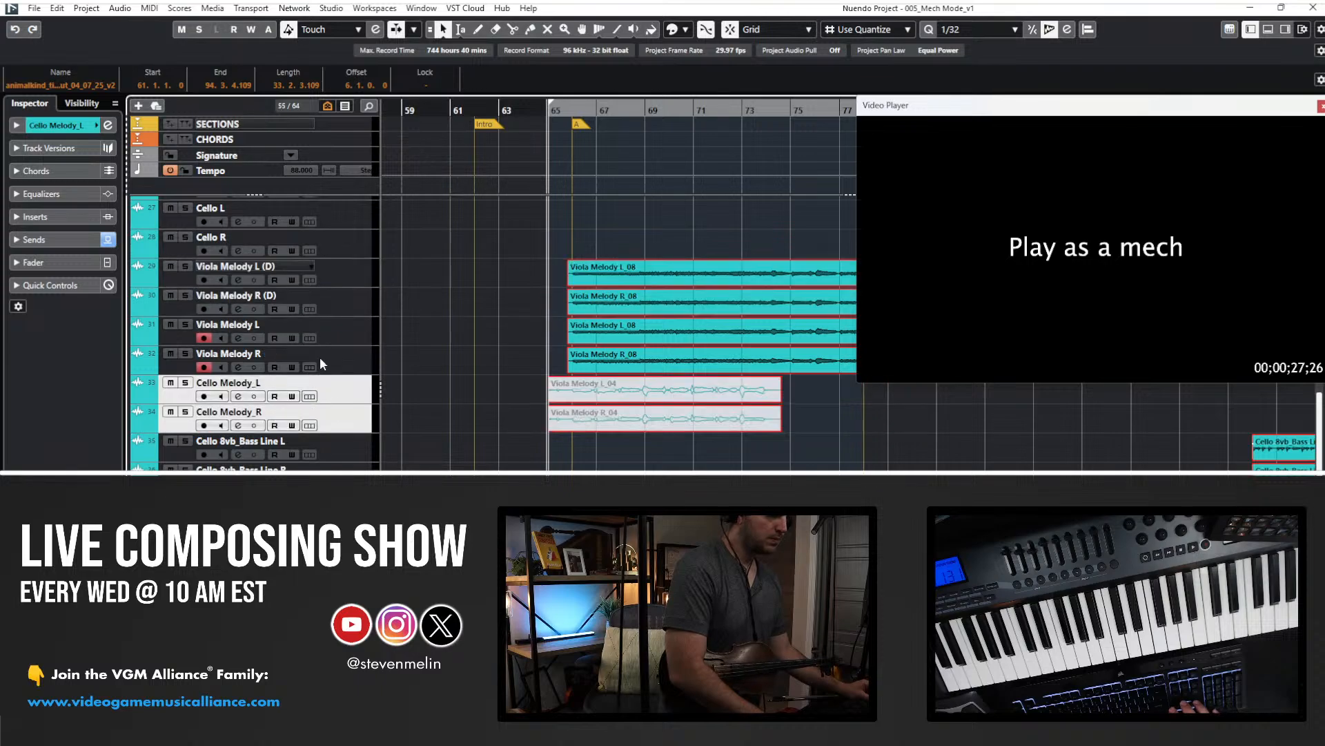
# - Rename the duplicated viola tracks as Violin Melody L and Violin Melody R
pyautogui.doubleClick(265, 267)
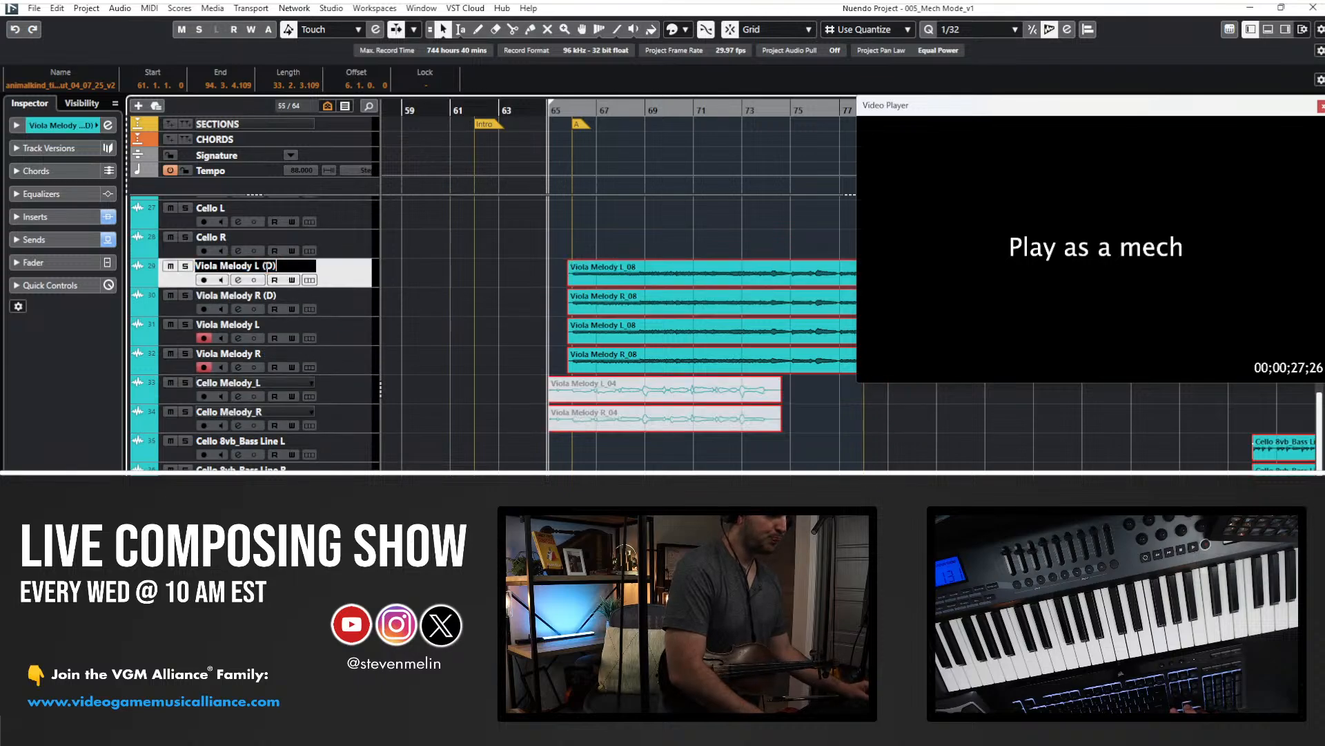
pyautogui.hotkey('ctrl', 'a')
pyautogui.write('Violin')
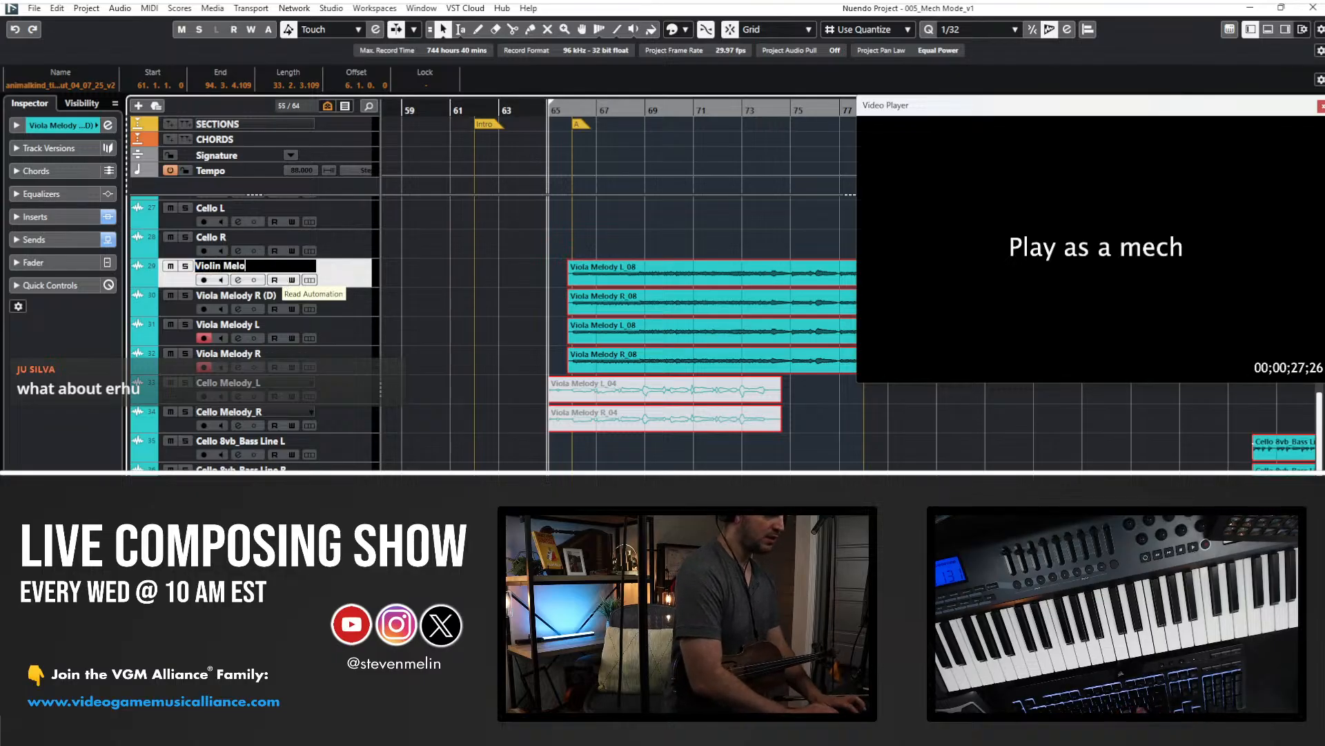
pyautogui.press('Tab')
pyautogui.write('Violin Me')
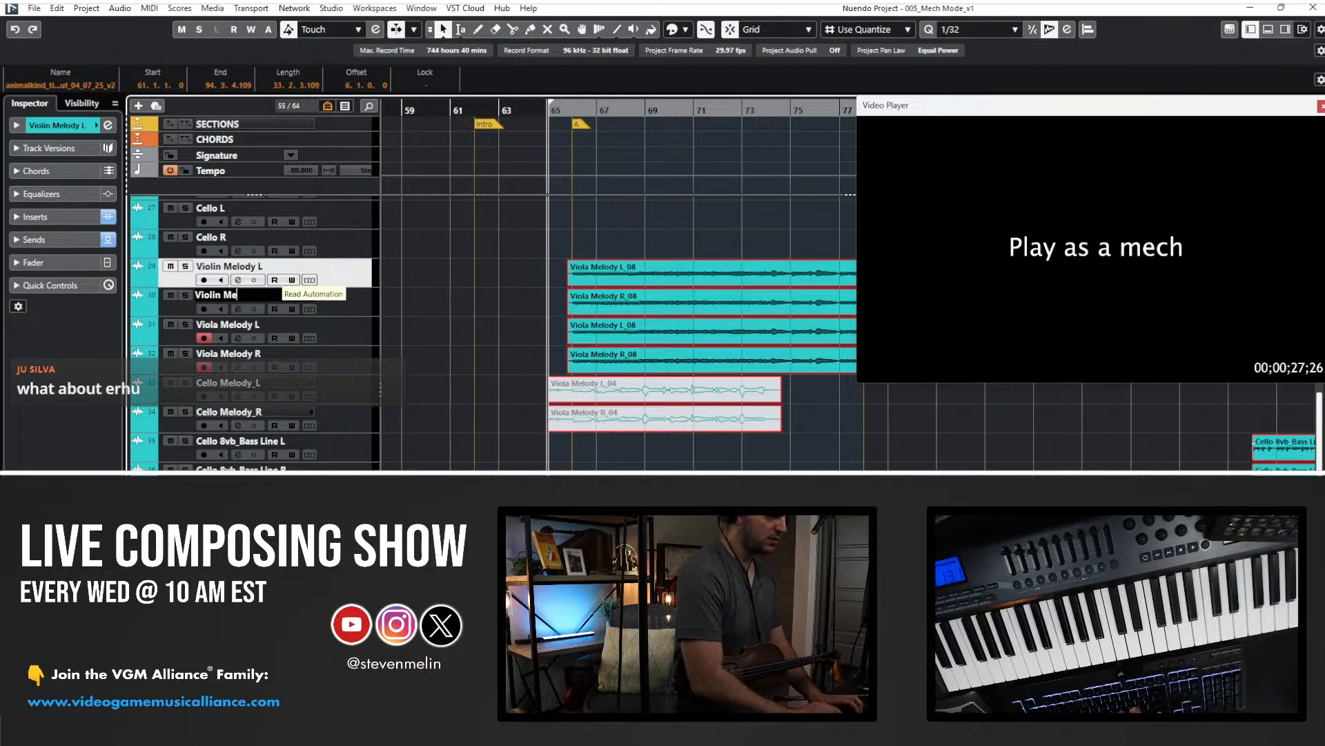
pyautogui.write('lody R')
pyautogui.press('Return')
# - Disarm the Viola Melody L and R tracks and arm Violin Melody L and R for recording
pyautogui.click(205, 337)
pyautogui.click(205, 367)
pyautogui.click(204, 280)
pyautogui.click(203, 308)
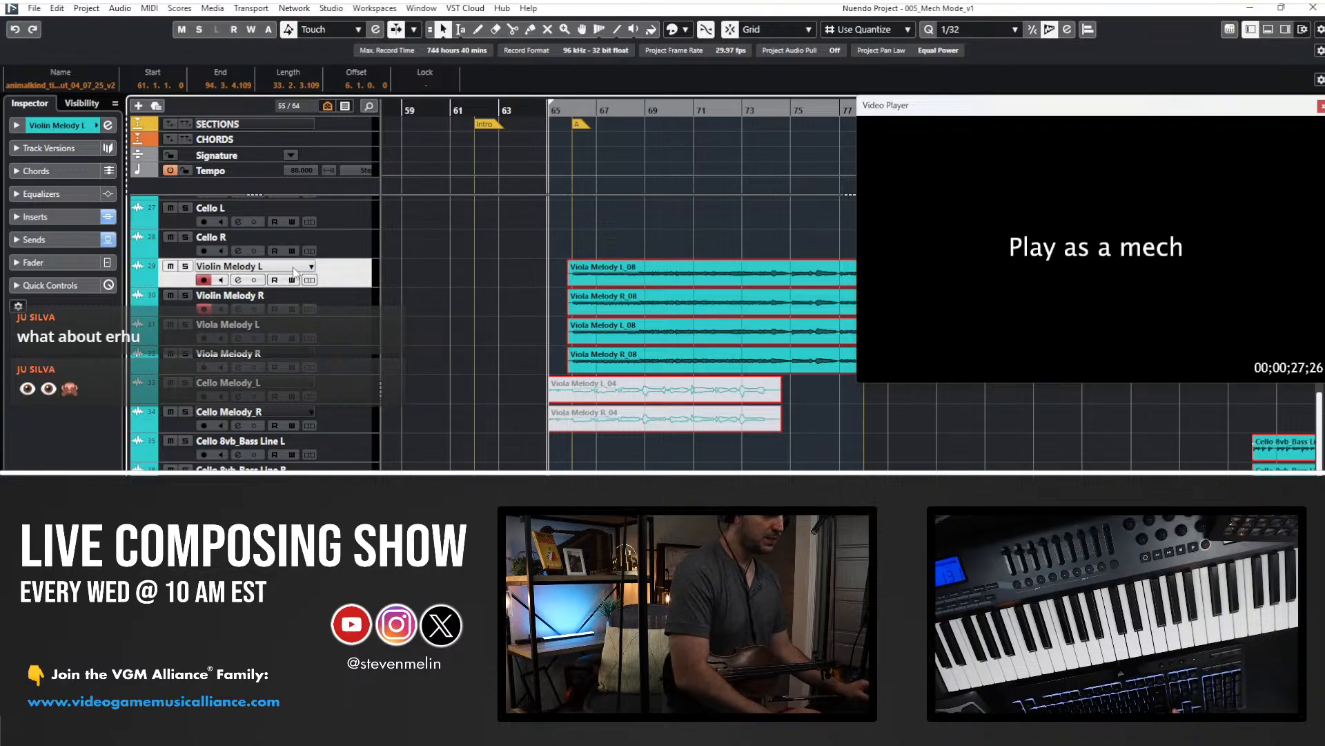
# - Delete the duplicated viola events from the Violin Melody L and R tracks and enable monitoring on both
pyautogui.keyDown('shift'); pyautogui.click(290, 296); pyautogui.keyUp('shift')
pyautogui.hotkey('ctrl', 'shift', 'a')
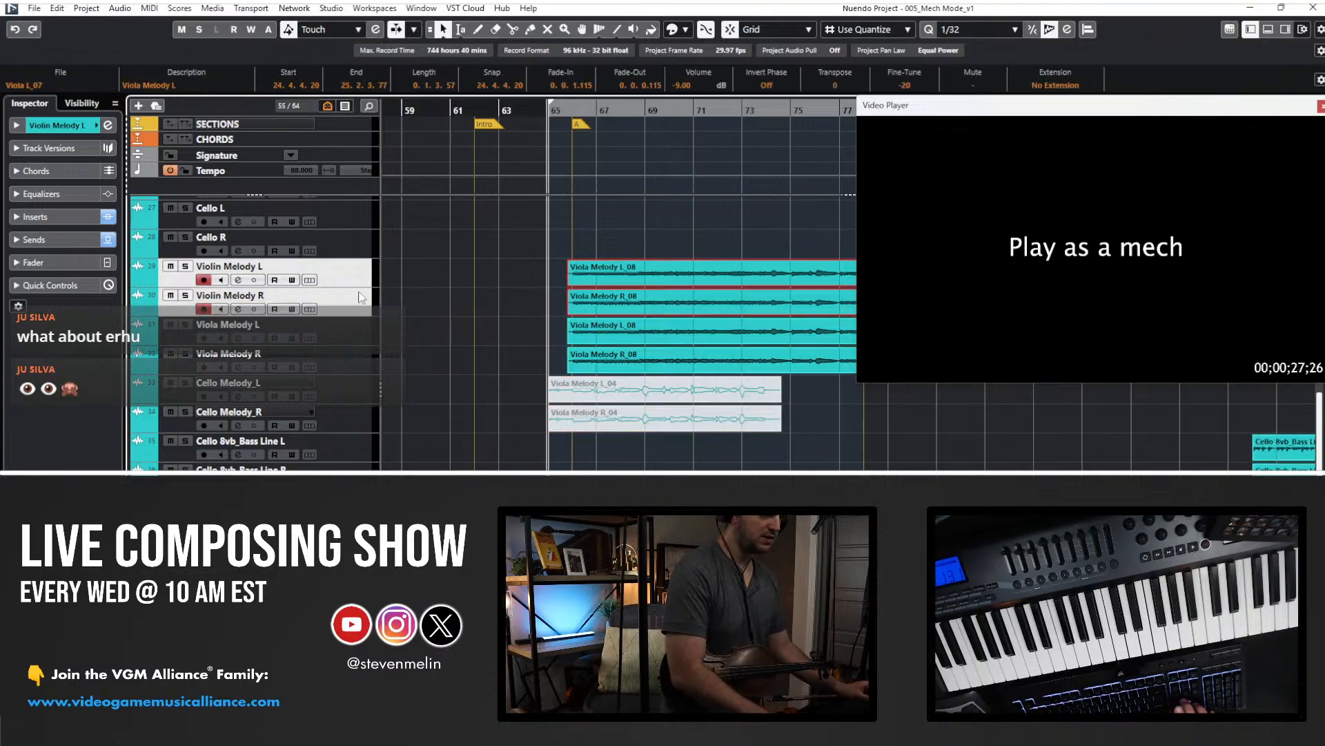
pyautogui.press('Delete')
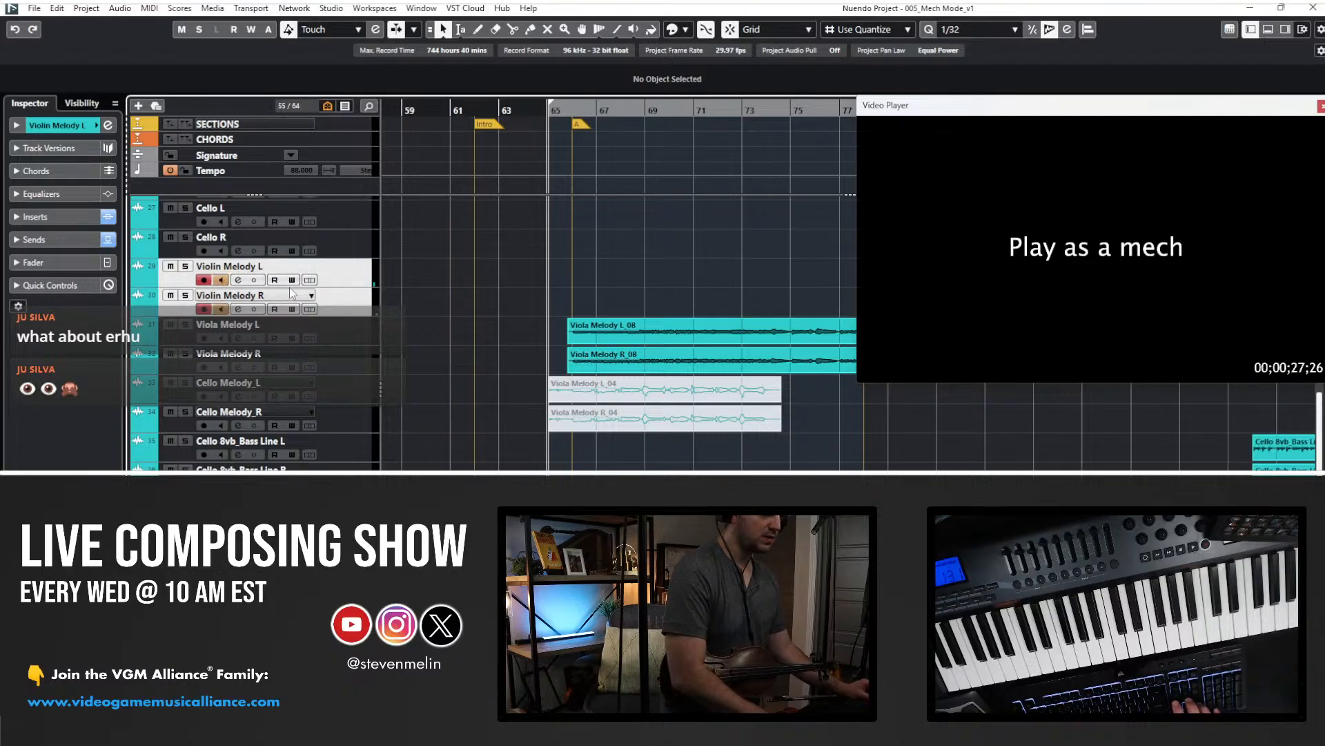
pyautogui.press('KP_Add')
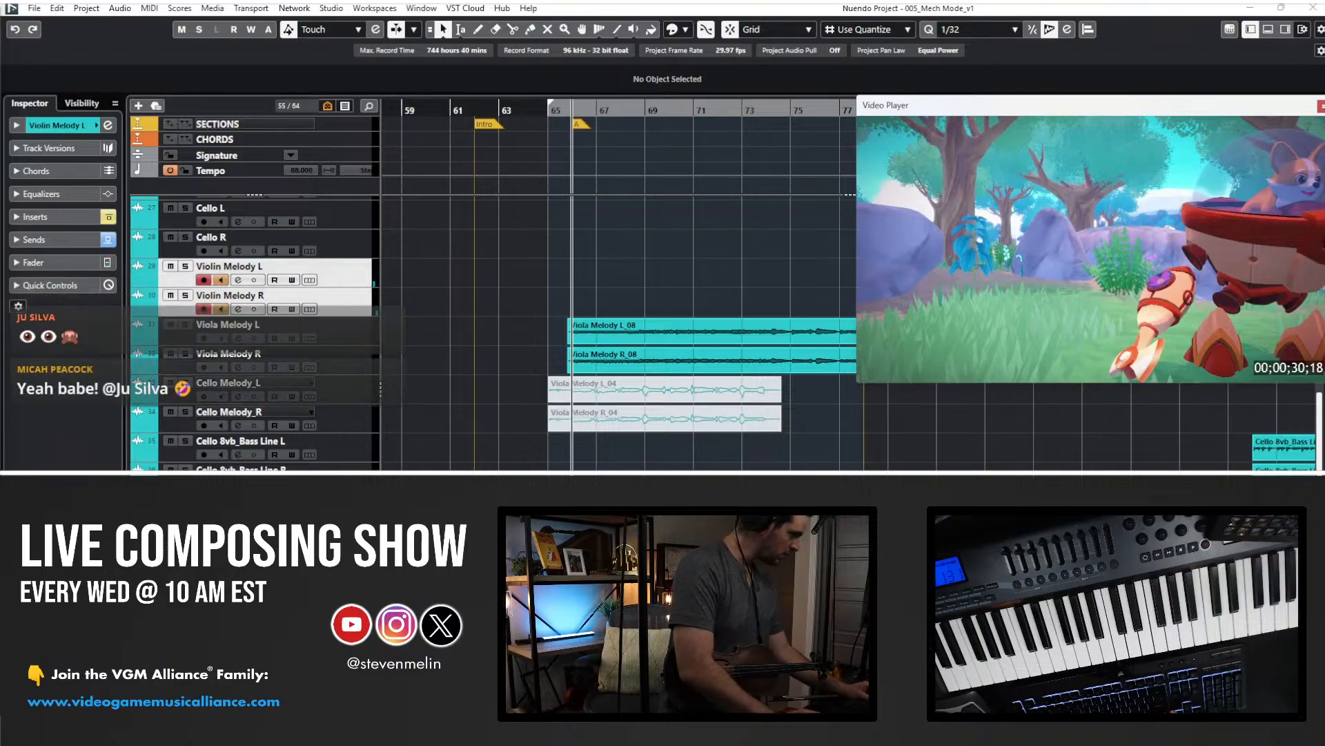
# - Play the section from bar 65 and mute the Violin 2 L and R events between bars 70 and 74
pyautogui.press('space')
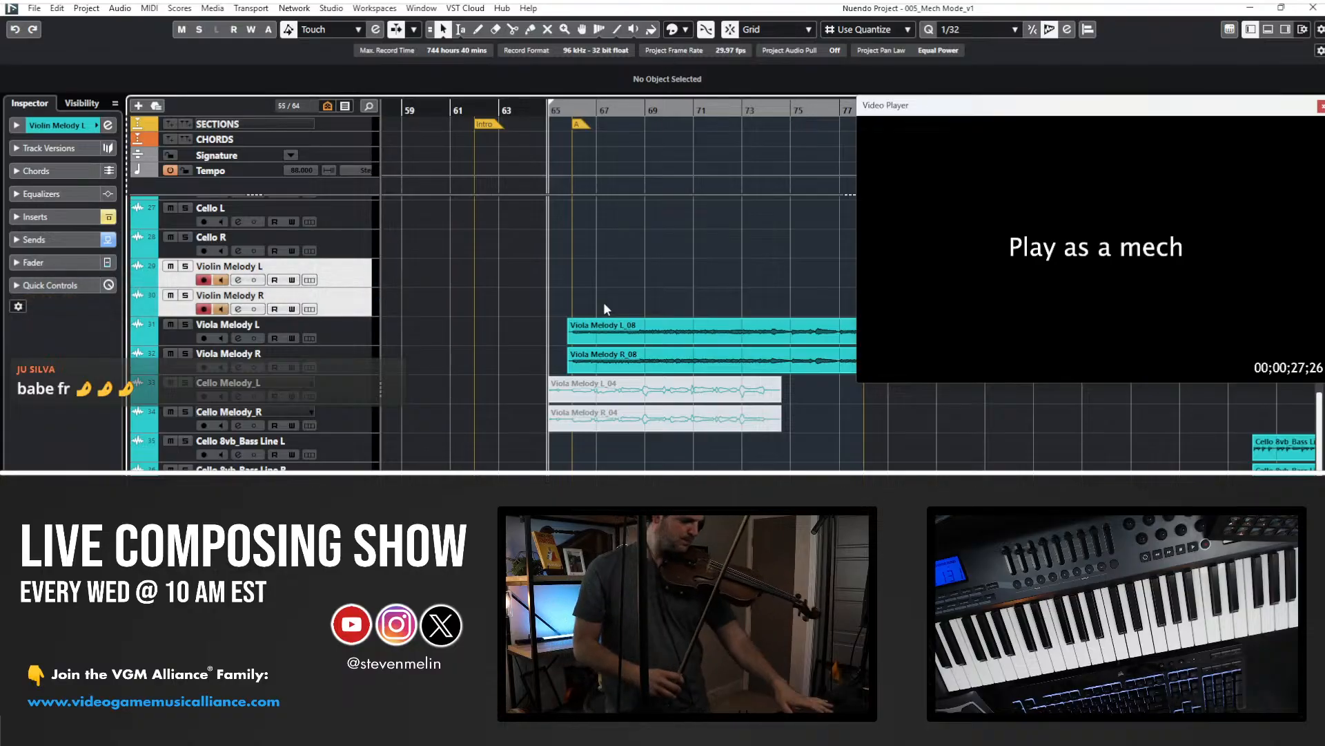
pyautogui.press('space')
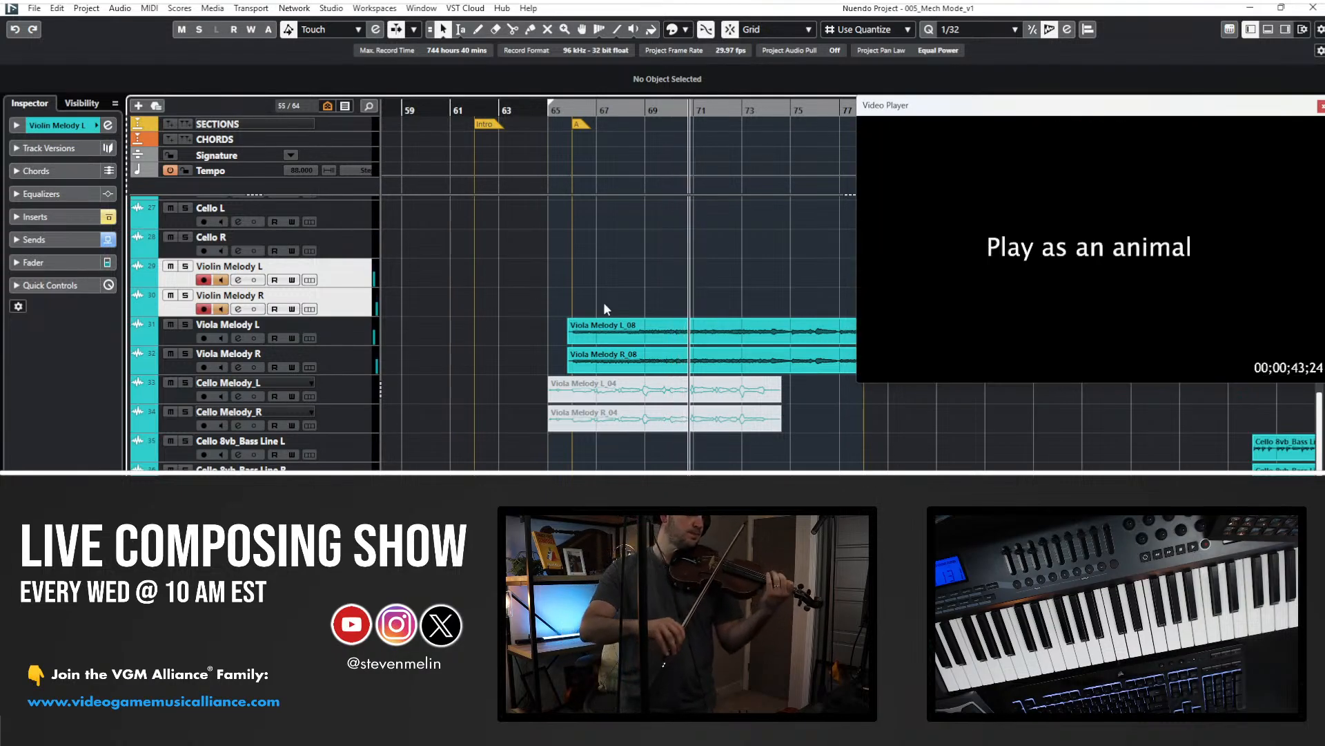
pyautogui.scroll(3, 602, 301)
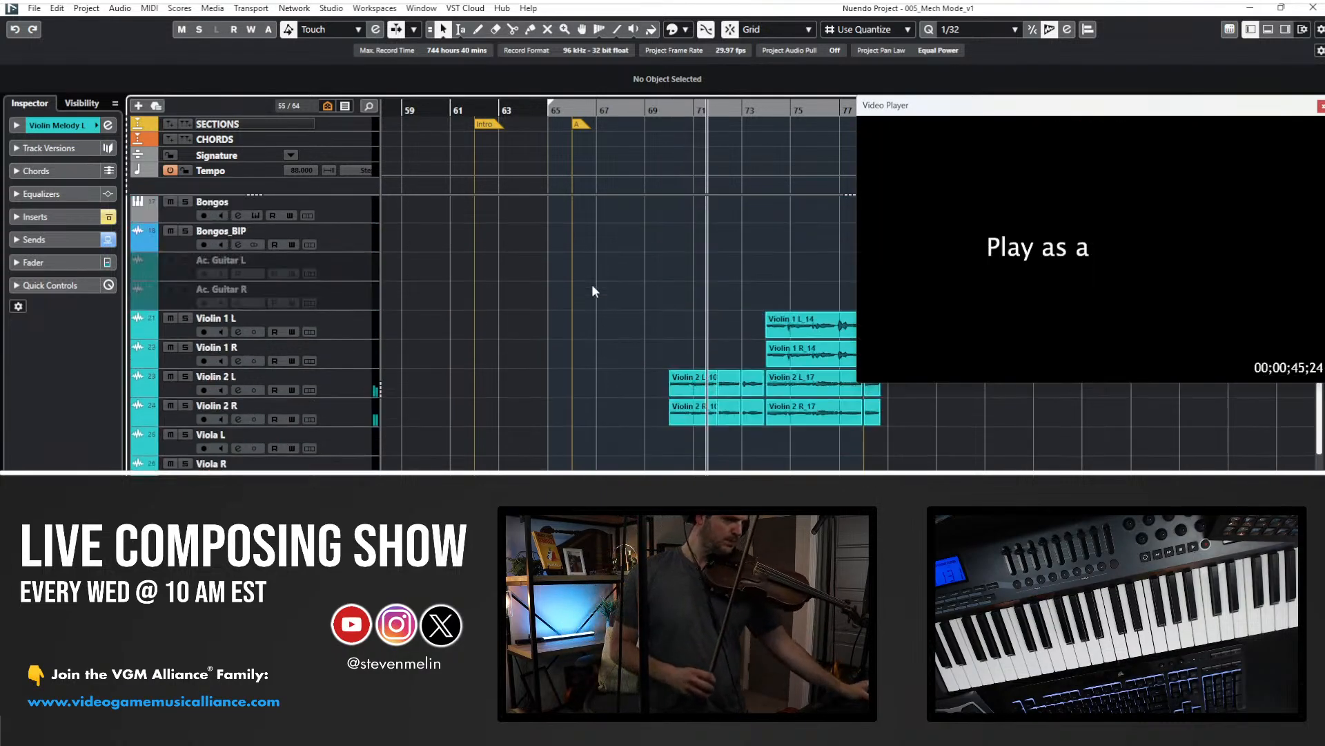
pyautogui.rightClick(607, 307)
pyautogui.click(726, 320)
pyautogui.moveTo(666, 312); pyautogui.dragTo(753, 456)
pyautogui.press('1')
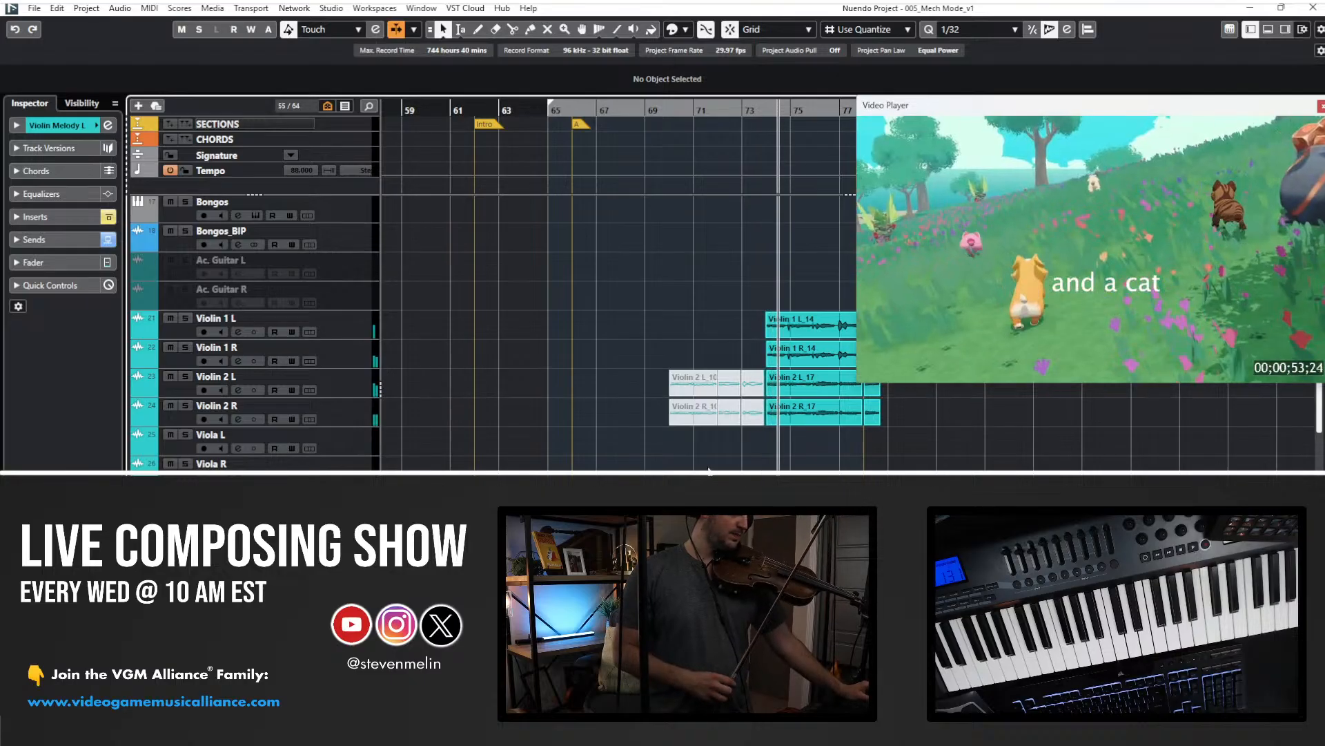
# - Record a violin melody take on the Violin Melody L and R tracks starting from bar 65
pyautogui.scroll(-3, 709, 470)
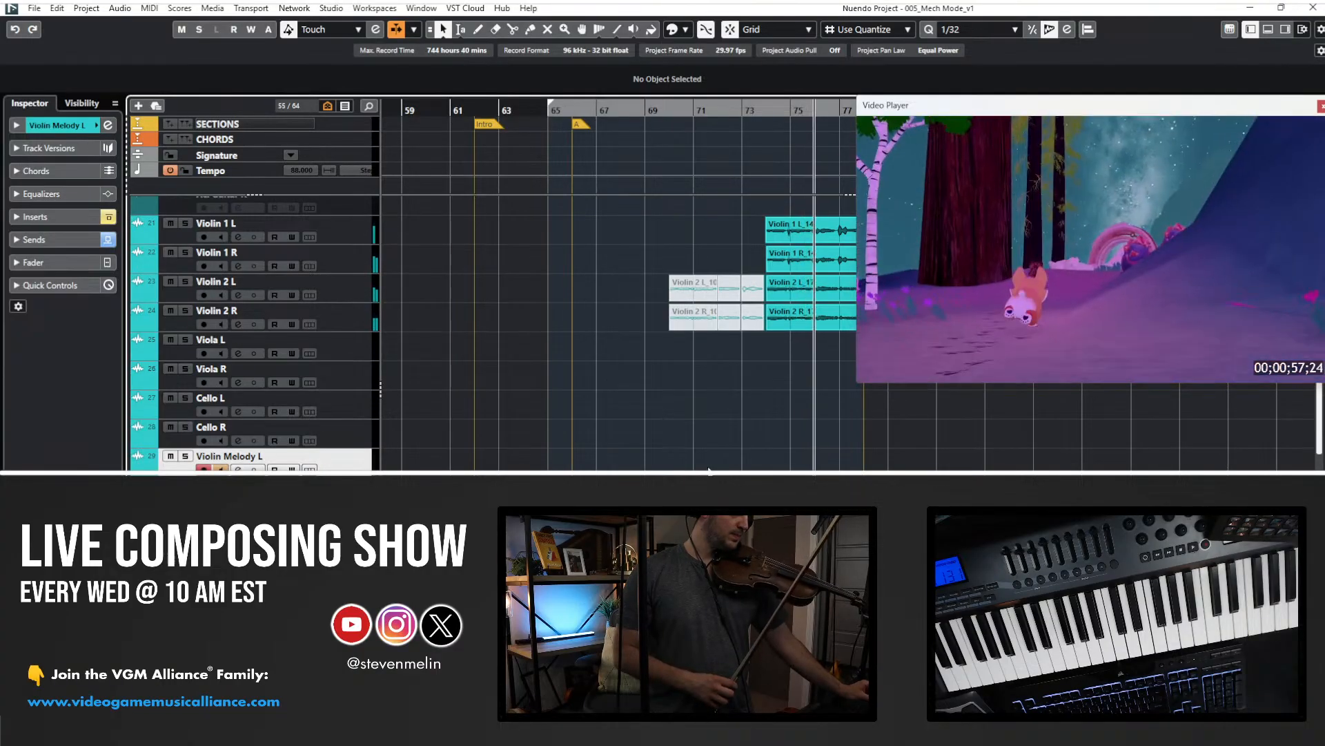
pyautogui.press('space')
pyautogui.press('KP_1')
pyautogui.press('KP_Multiply')
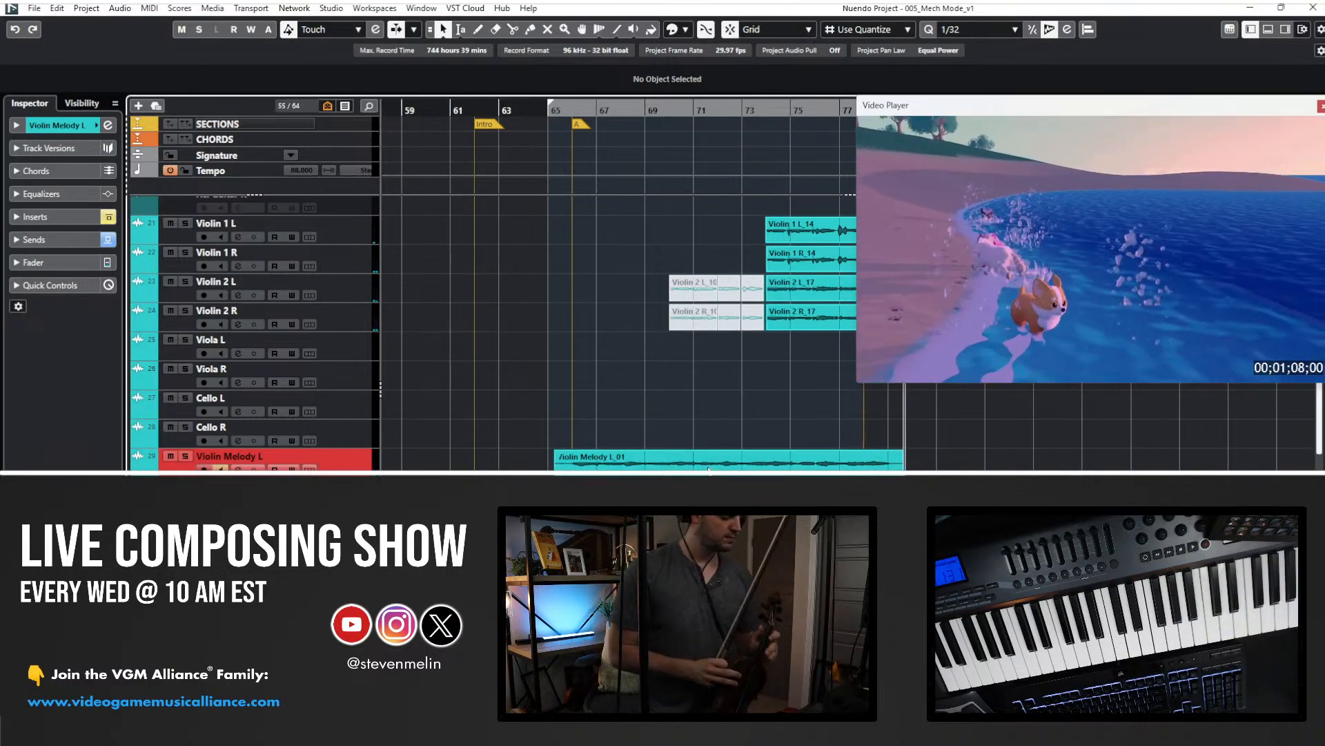
pyautogui.press('space')
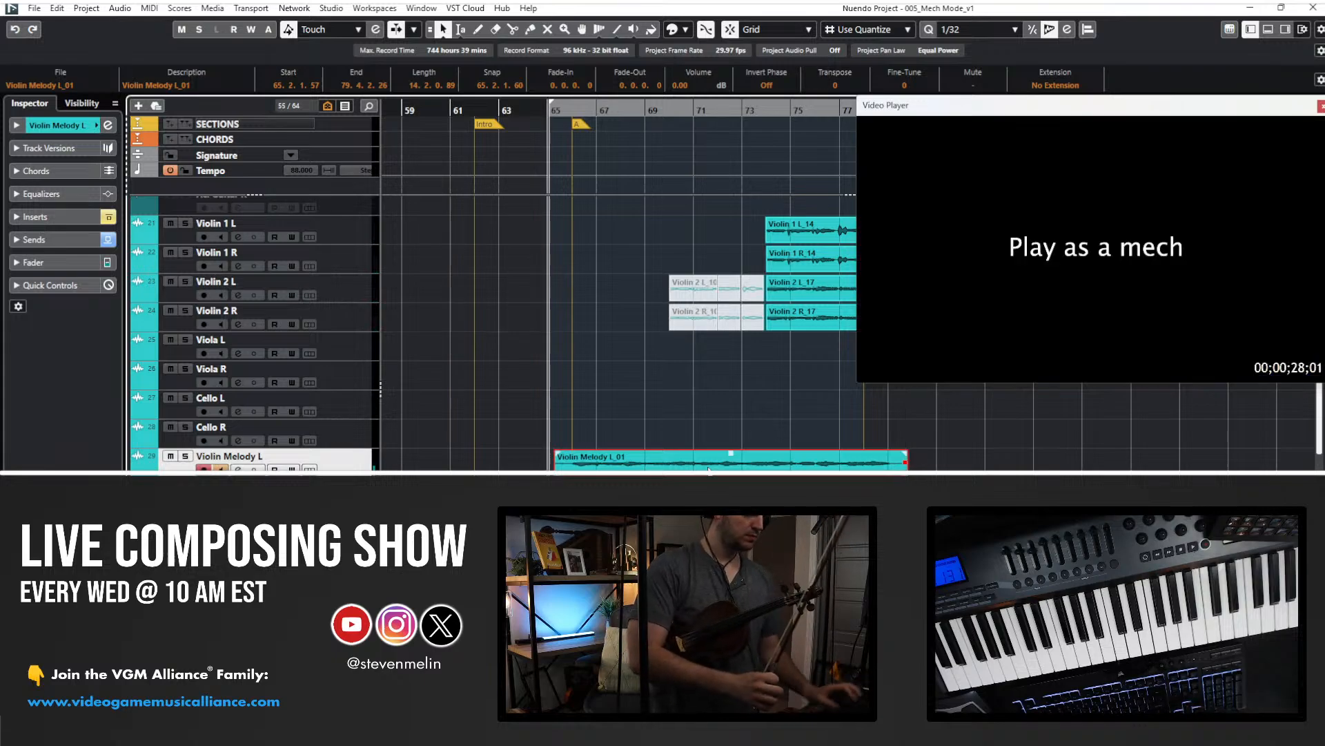
# - Play back the new violin take and trim its start to 65.4.2.109
pyautogui.press('space')
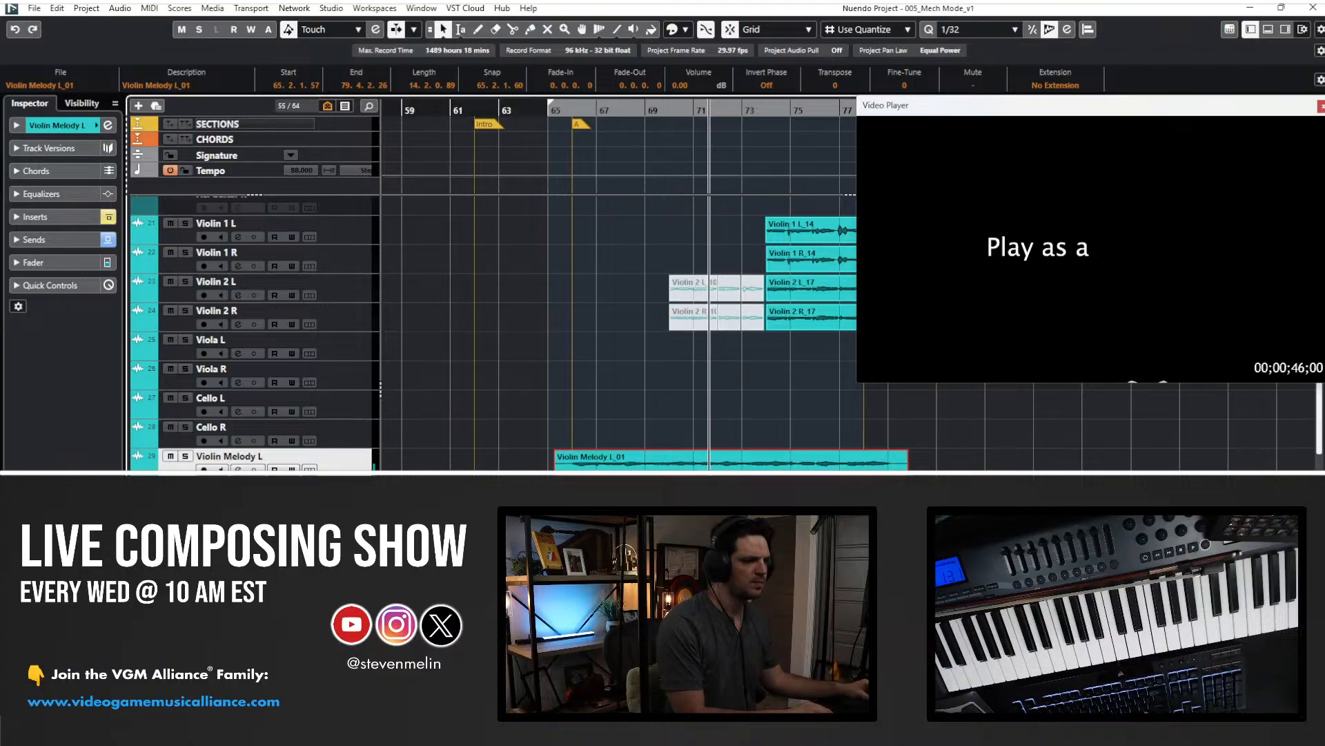
pyautogui.hotkey('ctrl', 'shift', 'a')
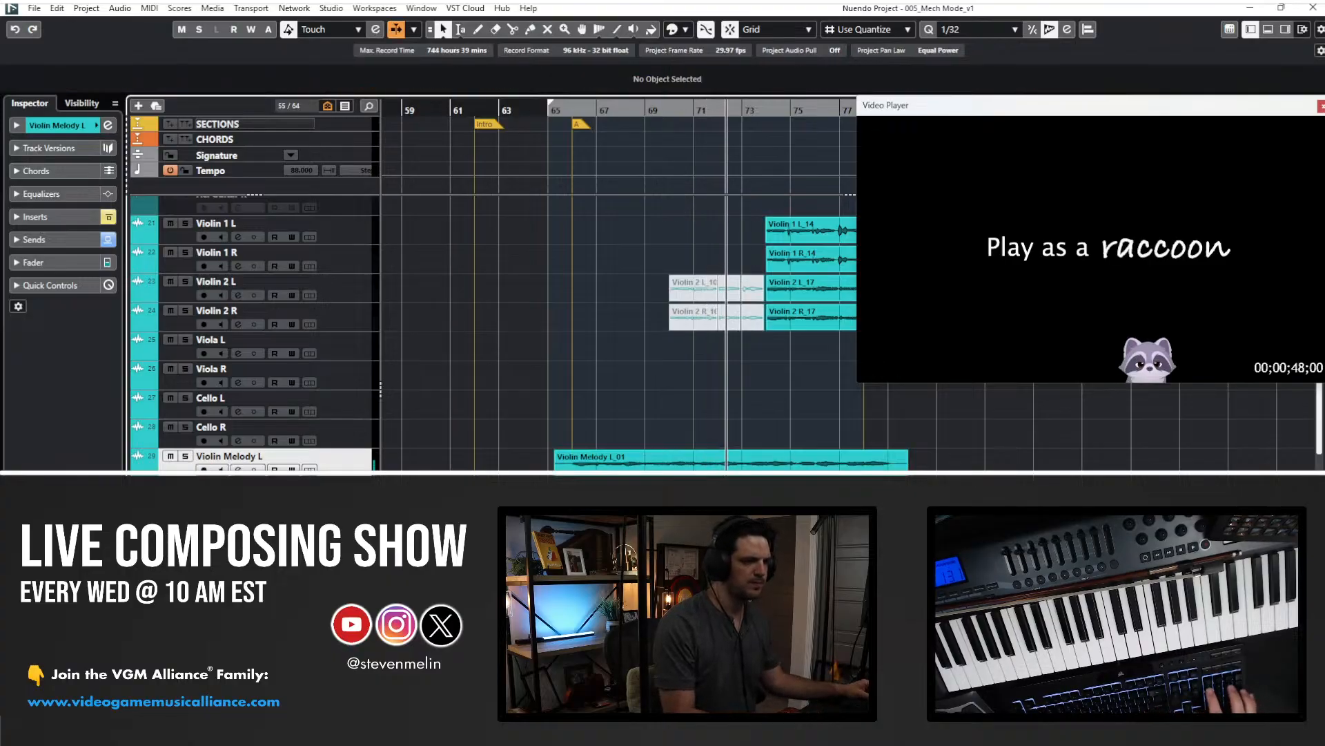
pyautogui.press('h')
pyautogui.press('h')
pyautogui.hotkey('shift', 'h')
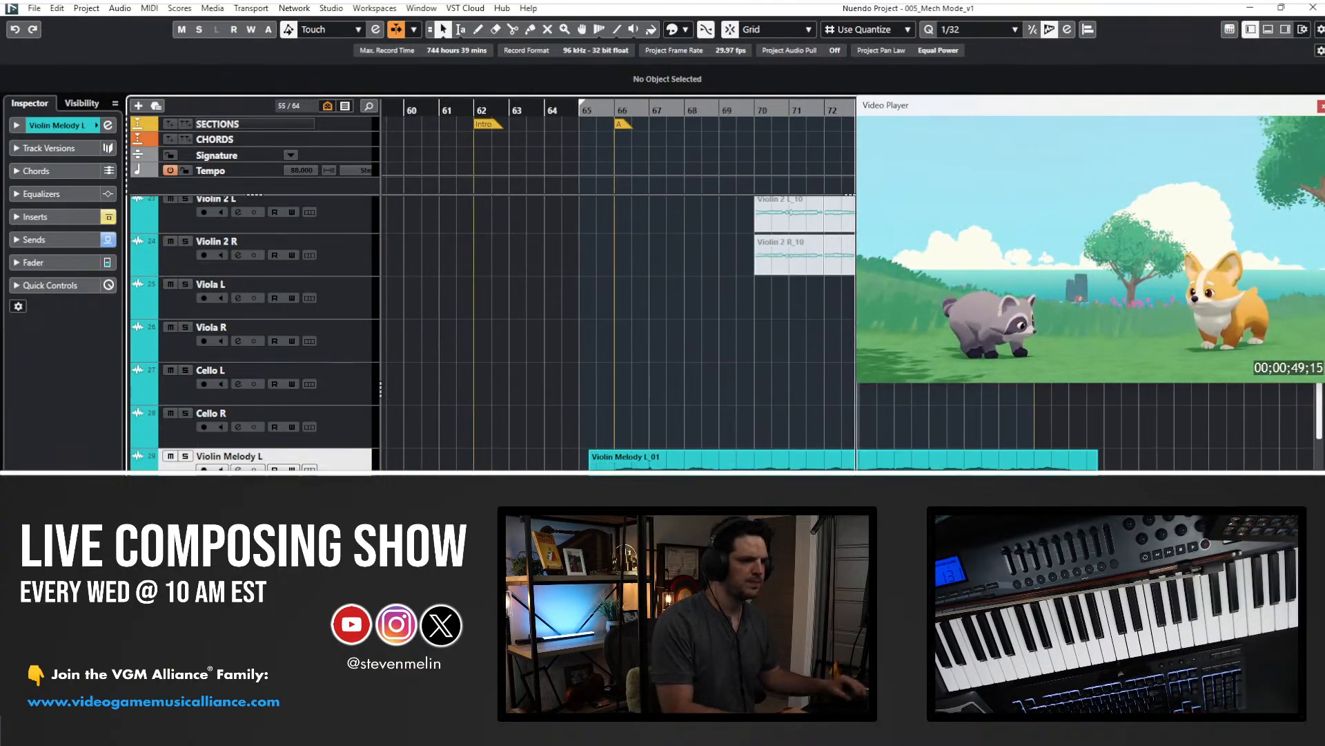
pyautogui.click(592, 473)
pyautogui.moveTo(589, 472); pyautogui.dragTo(610, 472)
pyautogui.hscroll(3, 611, 472)
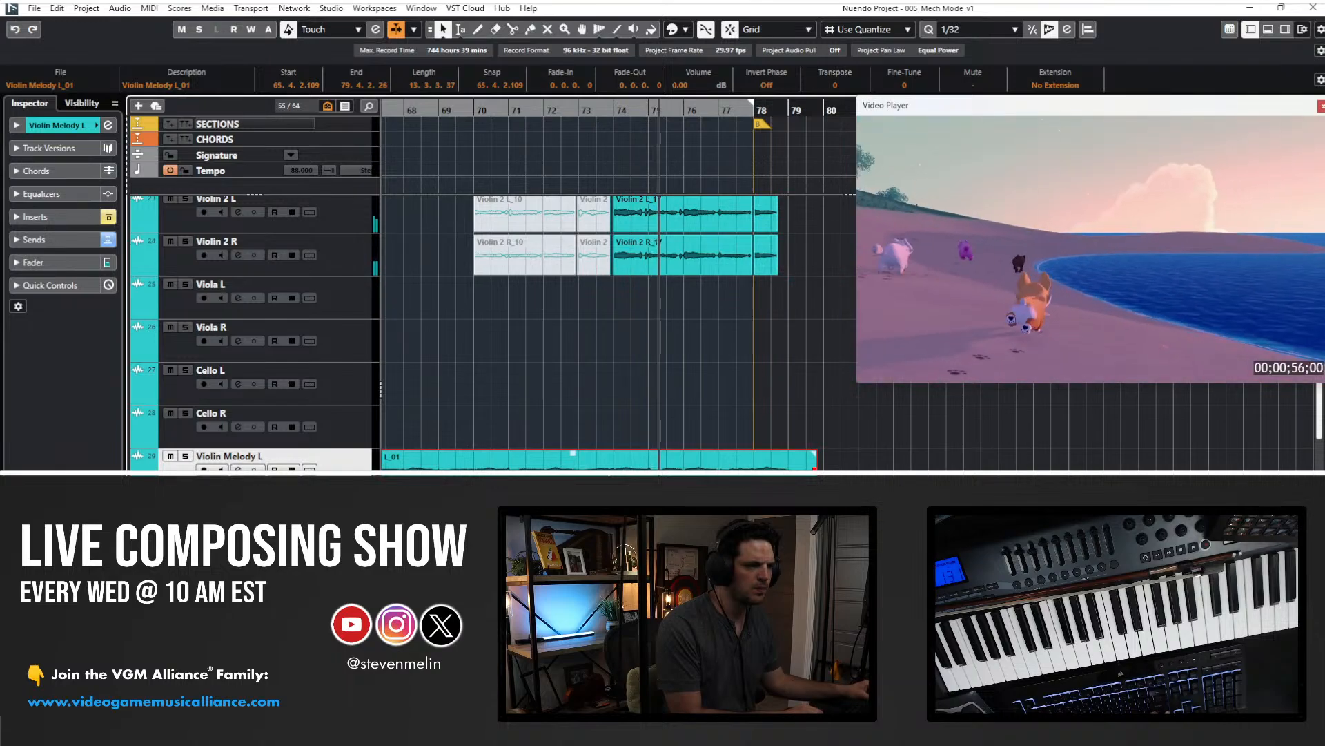
pyautogui.press('KP_1')
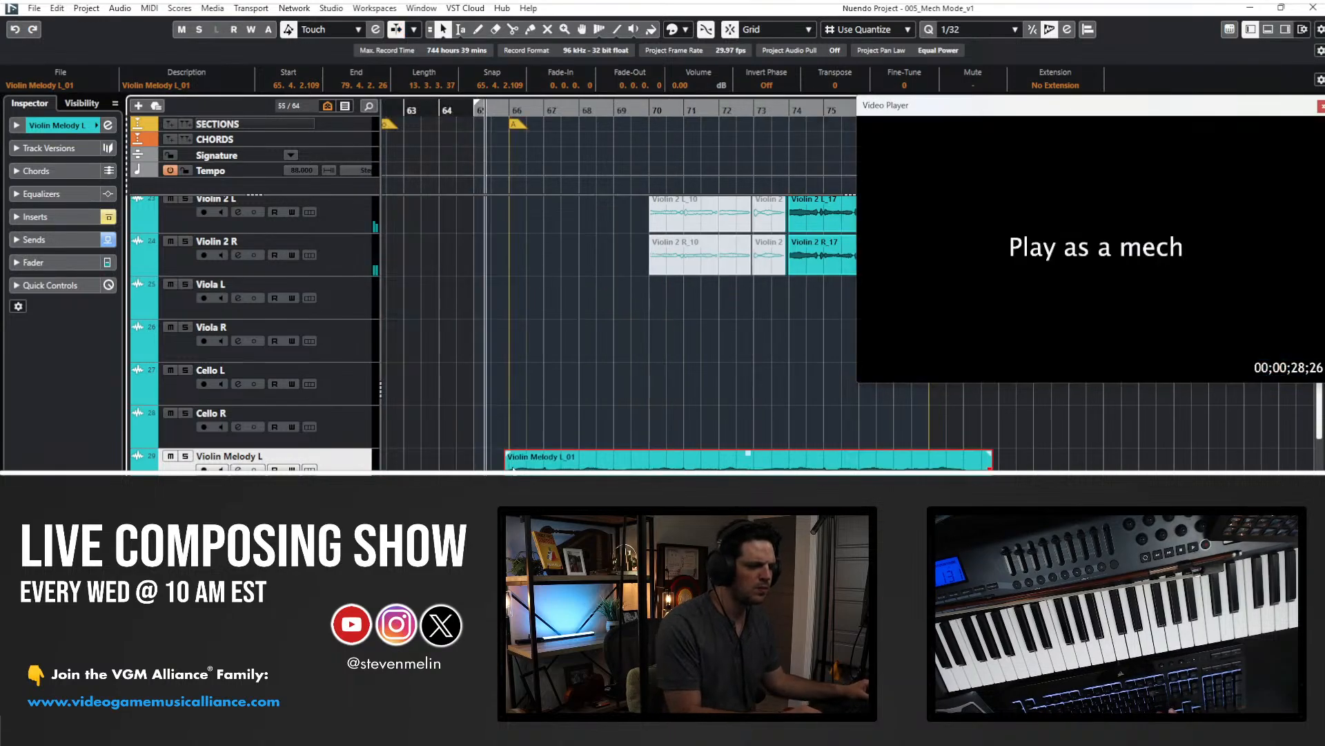
# - Fine-tune the violin take's start to 65.4.4.119, just before bar 66, and add a short fade-in of 0.0.0.53
pyautogui.press('h')
pyautogui.press('h')
pyautogui.press('h')
pyautogui.press('h')
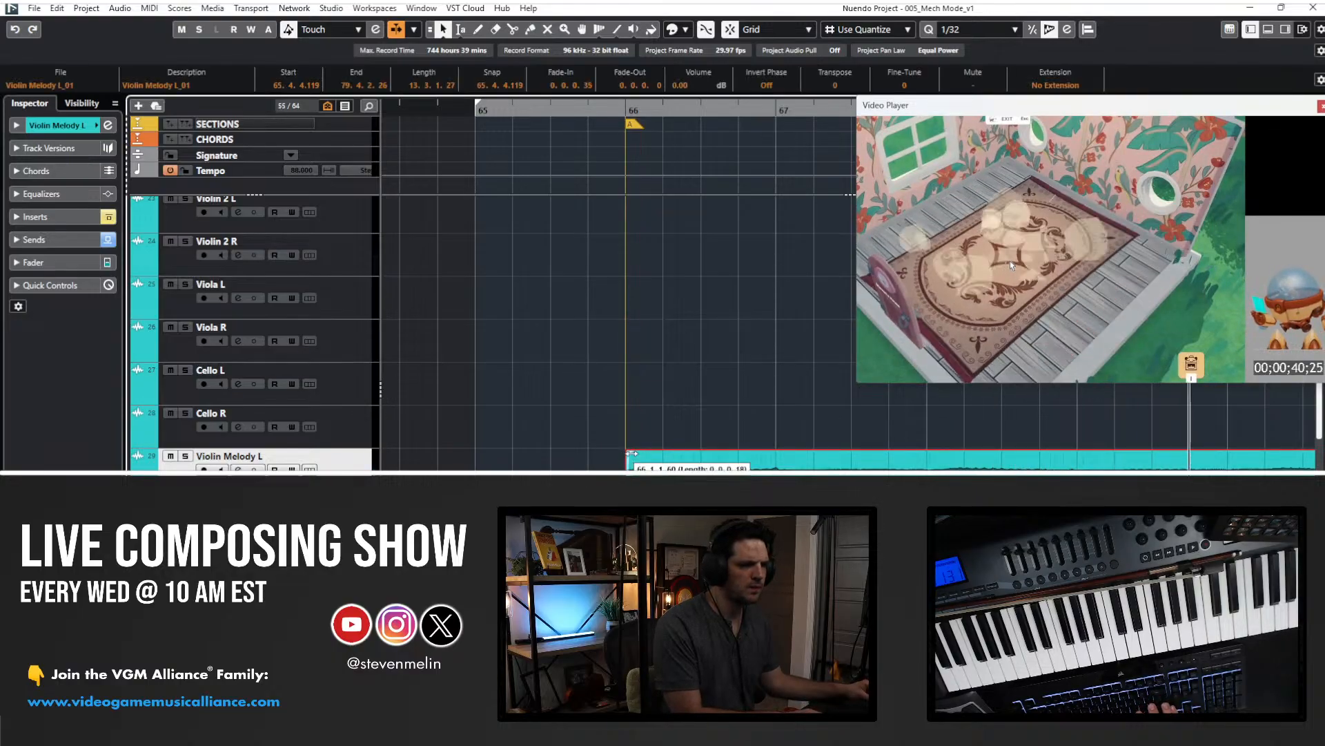
pyautogui.press('g')
pyautogui.press('g')
pyautogui.press('g')
pyautogui.press('g')
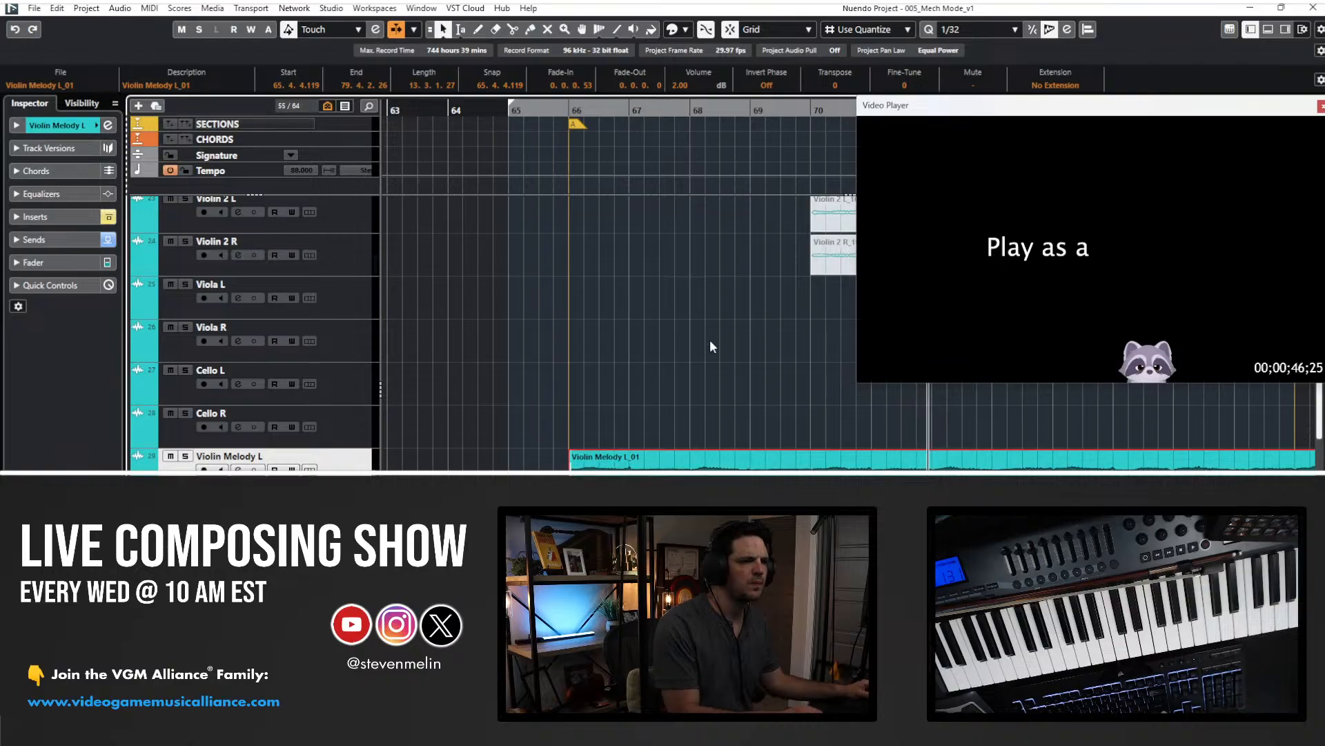
# - Raise the volume of the violin take to 2.00 dB
pyautogui.hotkey('alt', 'shift', 'Up')
pyautogui.hotkey('alt', 'shift', 'Up')
pyautogui.hscroll(2, 686, 374)
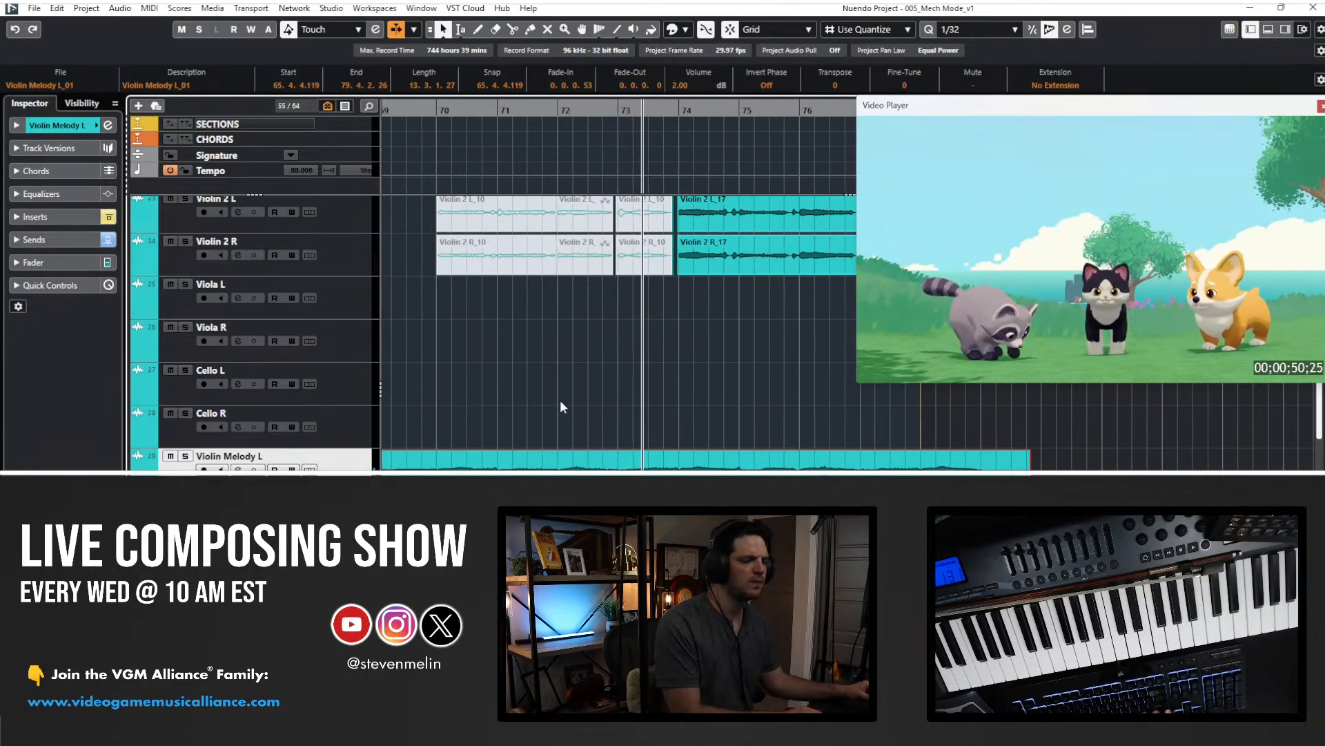
pyautogui.hscroll(-2, 561, 406)
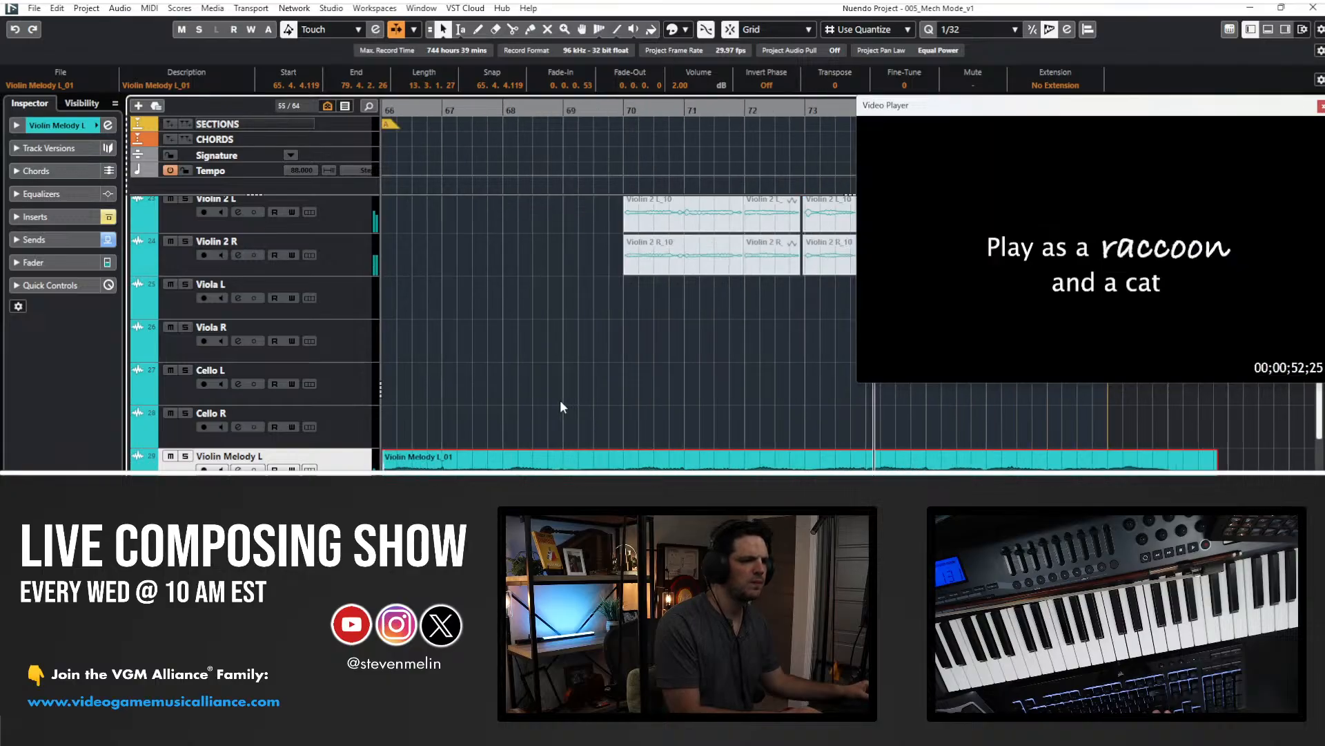
# - Rename the Violin Melody tracks as Violin 2 Melody L and Violin 2 Melody R
pyautogui.hscroll(-1, 543, 422)
pyautogui.doubleClick(218, 455)
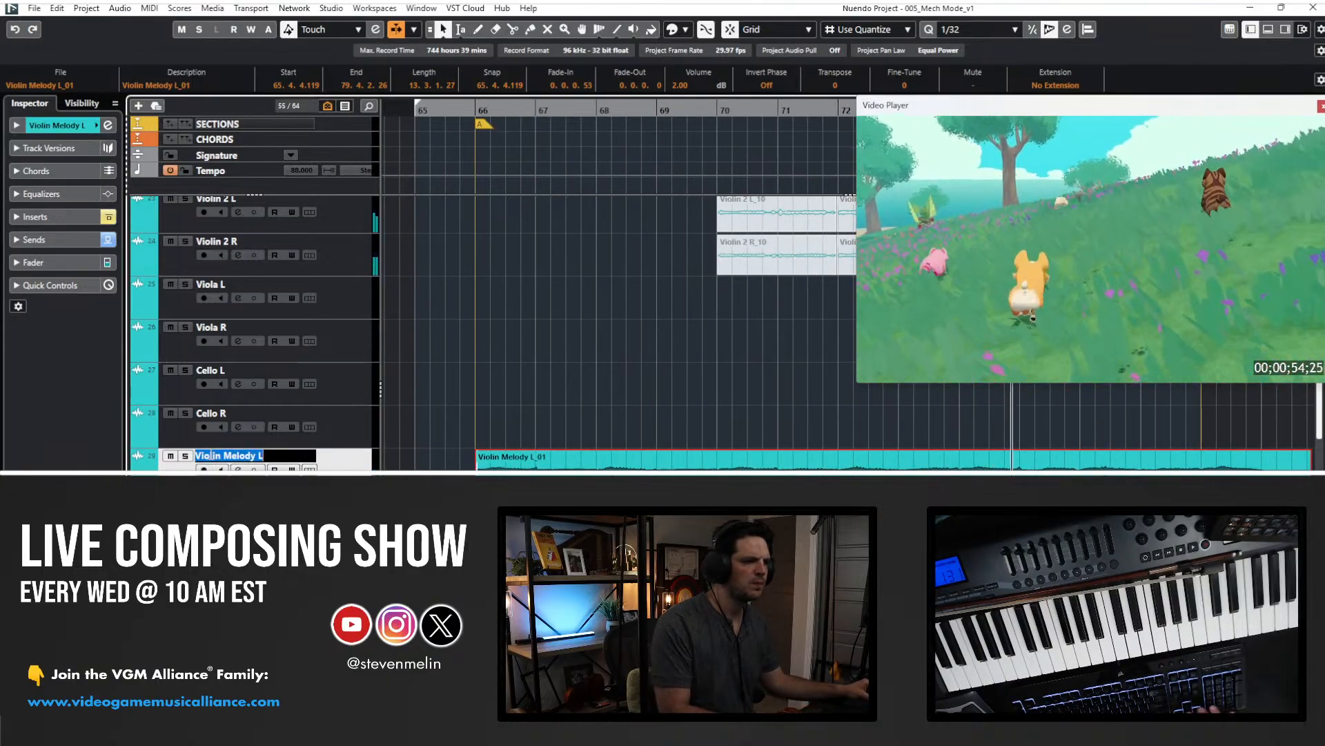
pyautogui.write('2')
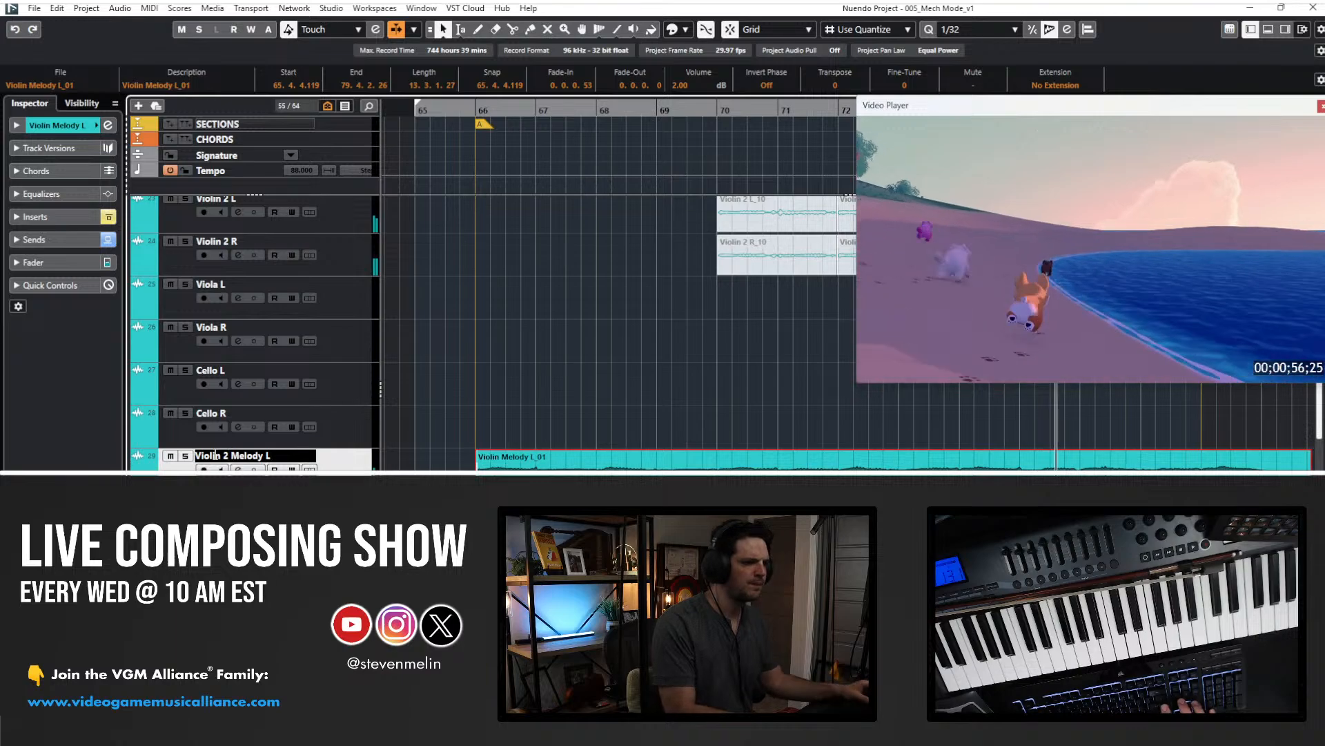
pyautogui.press('Return')
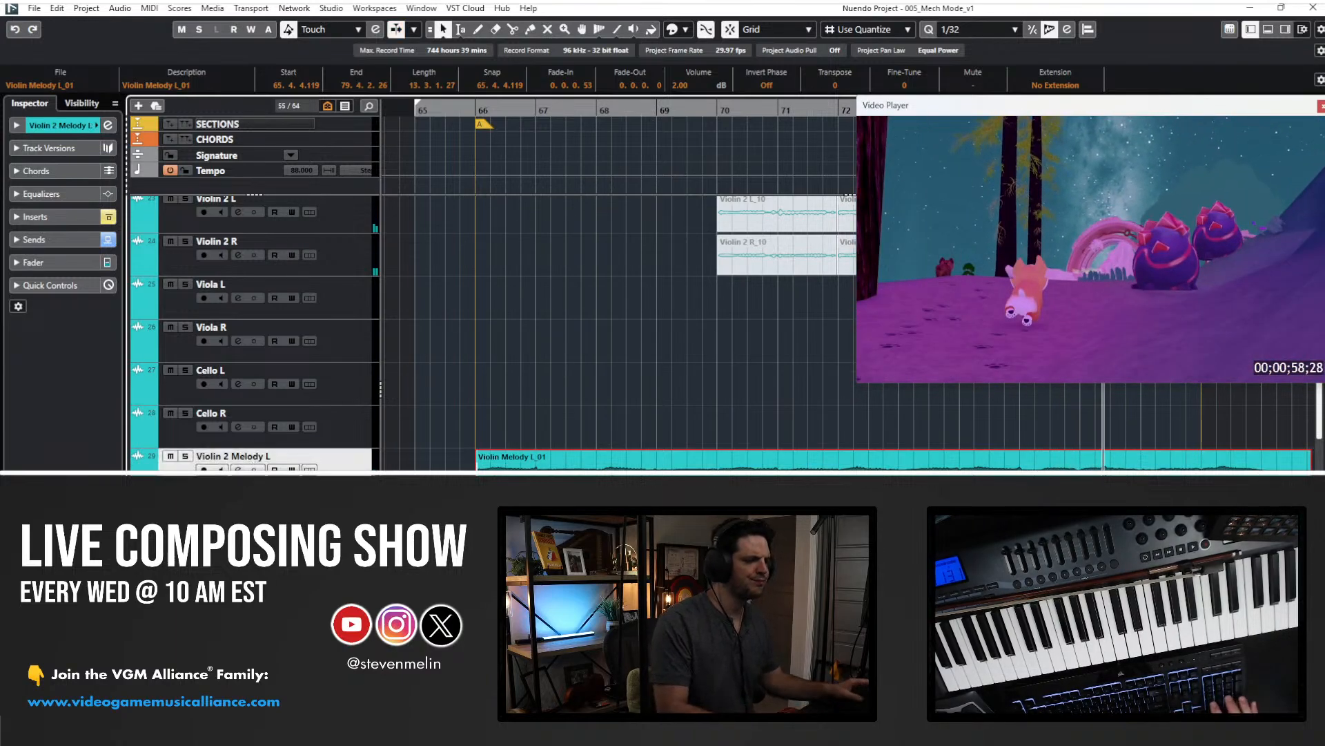
# - Play back from bar 65 to check the violin melody in context with the other tracks
pyautogui.press('KP_1')
pyautogui.press('space')
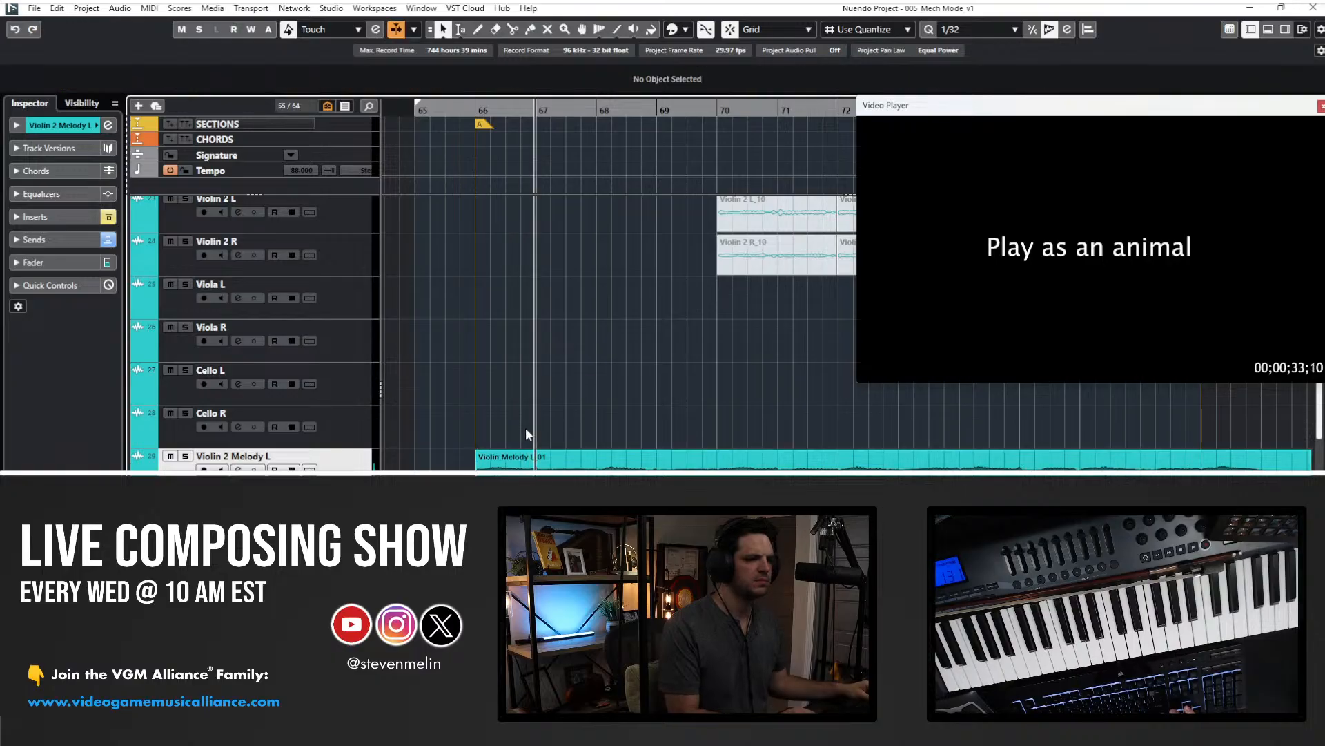
pyautogui.click(656, 305)
pyautogui.press('g')
pyautogui.press('g')
pyautogui.press('h')
pyautogui.hotkey('shift', 'g')
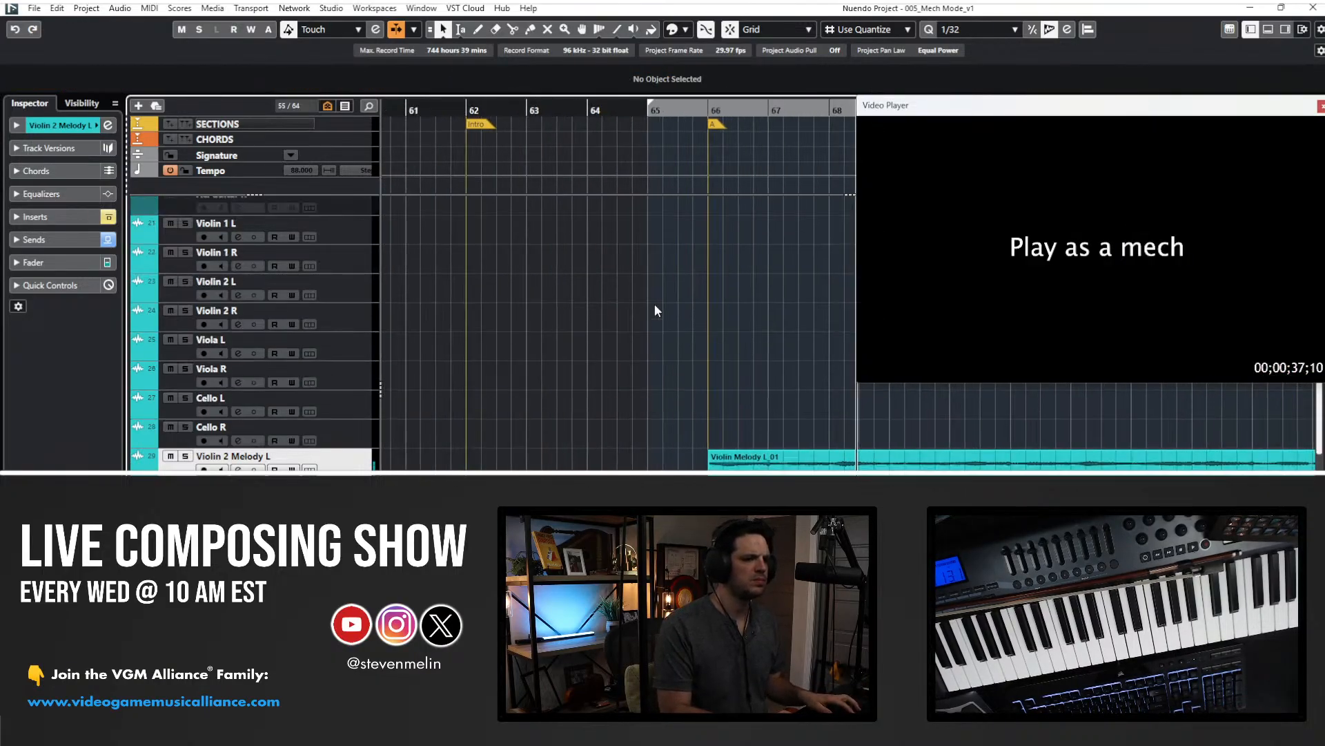
pyautogui.hotkey('shift', 'h')
pyautogui.hotkey('shift', 'g')
pyautogui.press('g')
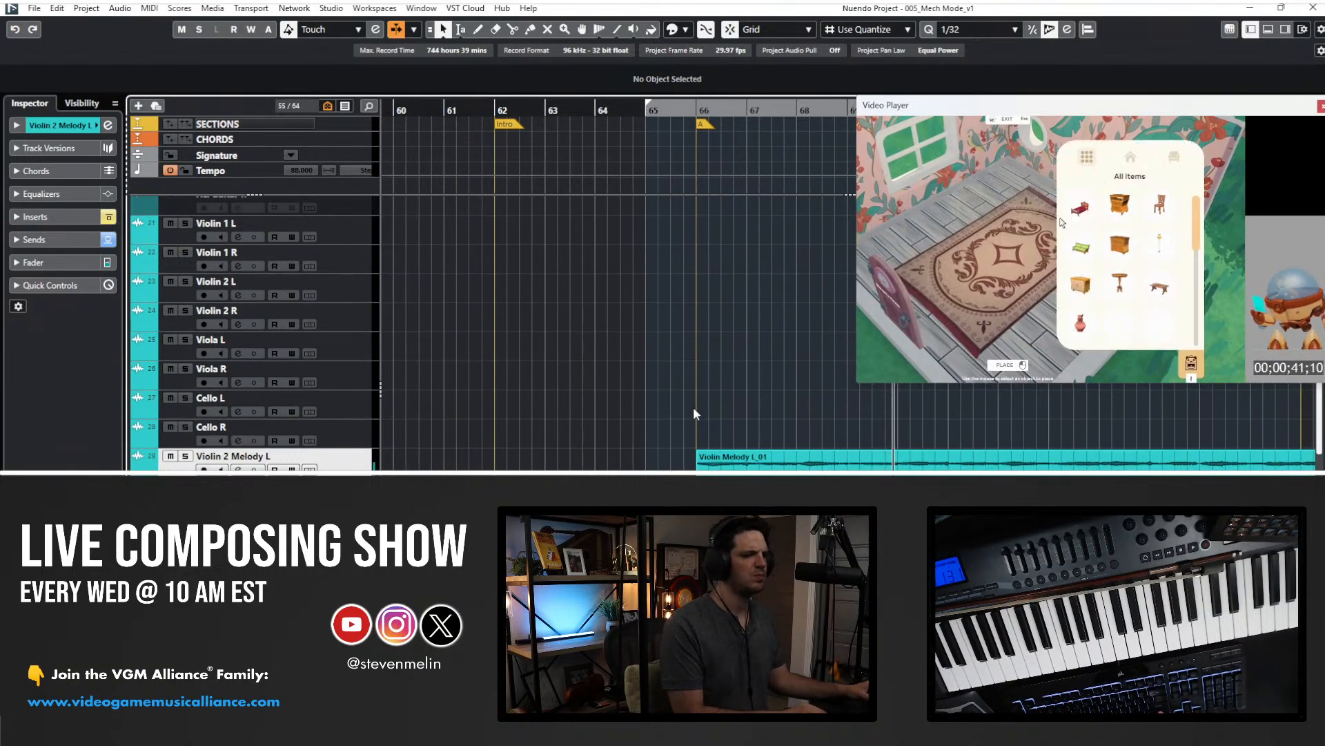
# - Select the SKETCH PIANO track to try out ideas and start playback from bar 65
pyautogui.scroll(10, 567, 353)
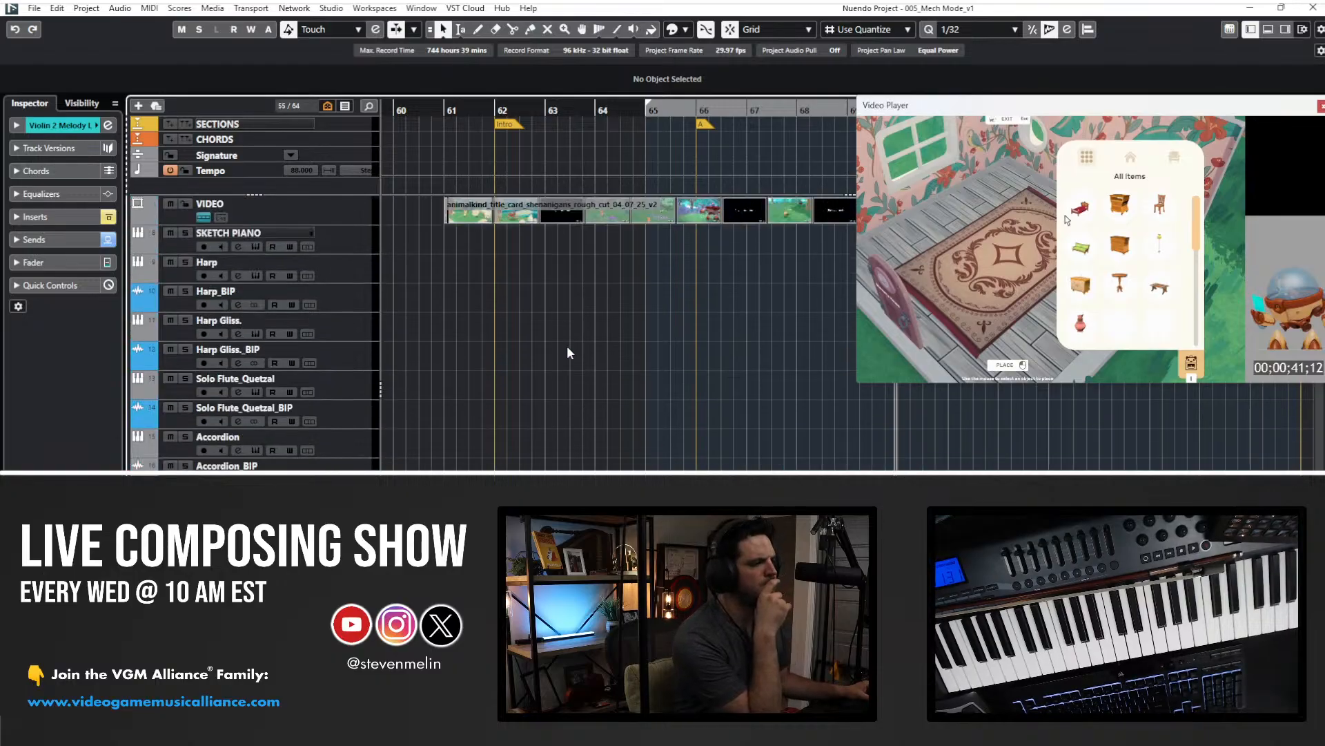
pyautogui.click(290, 237)
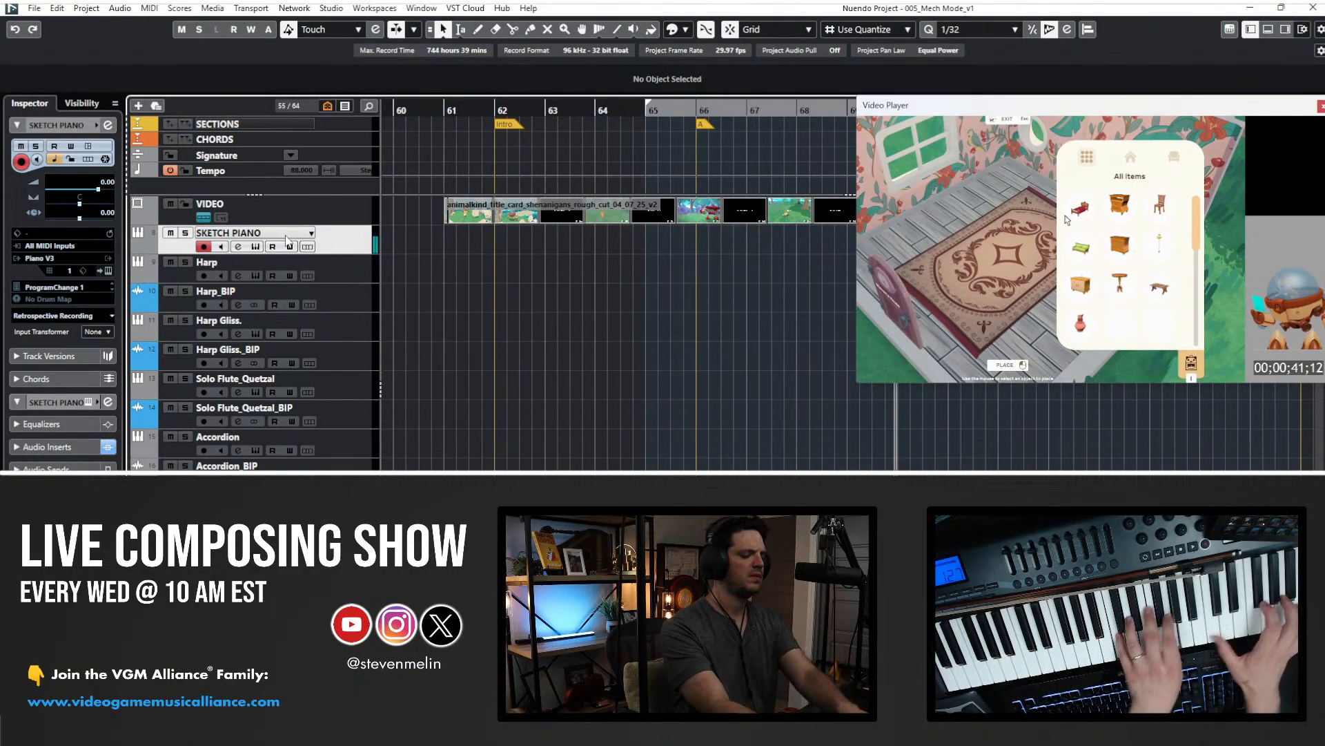
pyautogui.press('KP_1')
pyautogui.press('space')
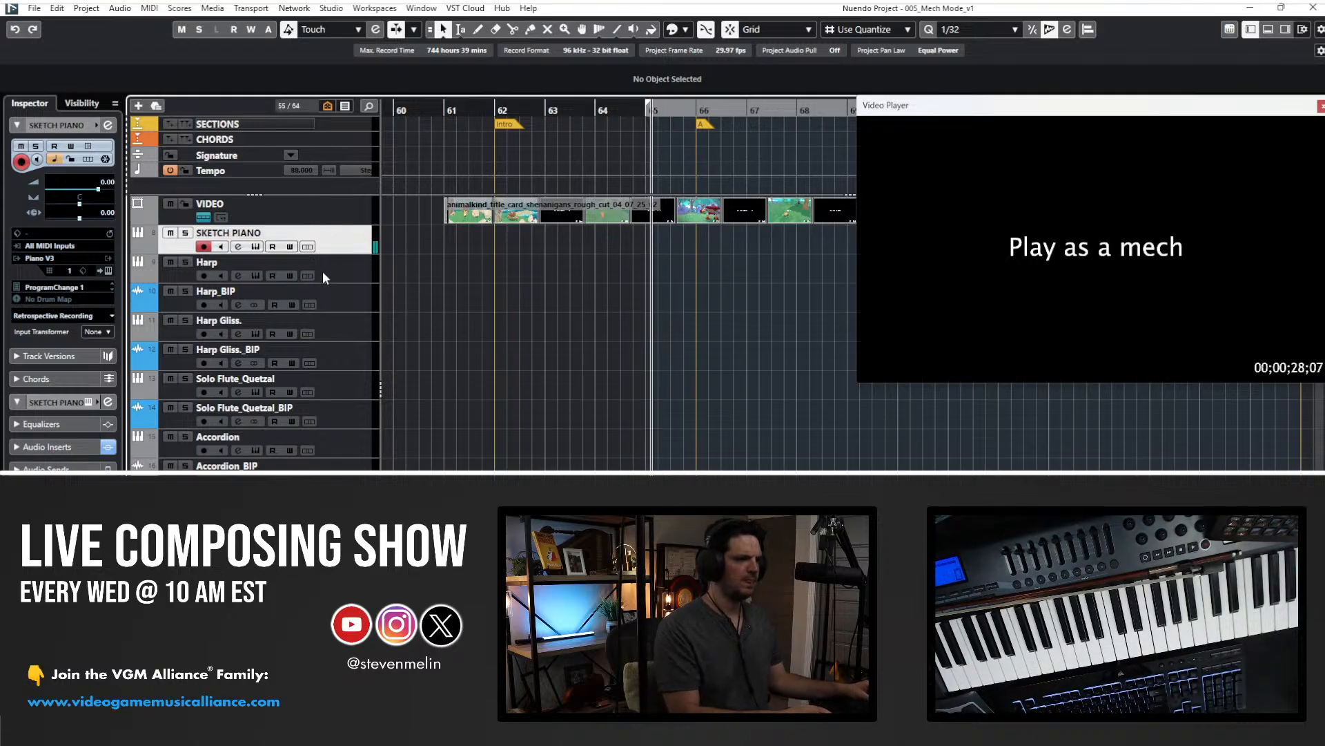
# - Switch to the Harp track and play back the section to try out a harp part on the keyboard
pyautogui.click(322, 278)
pyautogui.press('space')
pyautogui.press('KP_Subtract')
pyautogui.press('KP_Subtract')
pyautogui.press('KP_Subtract')
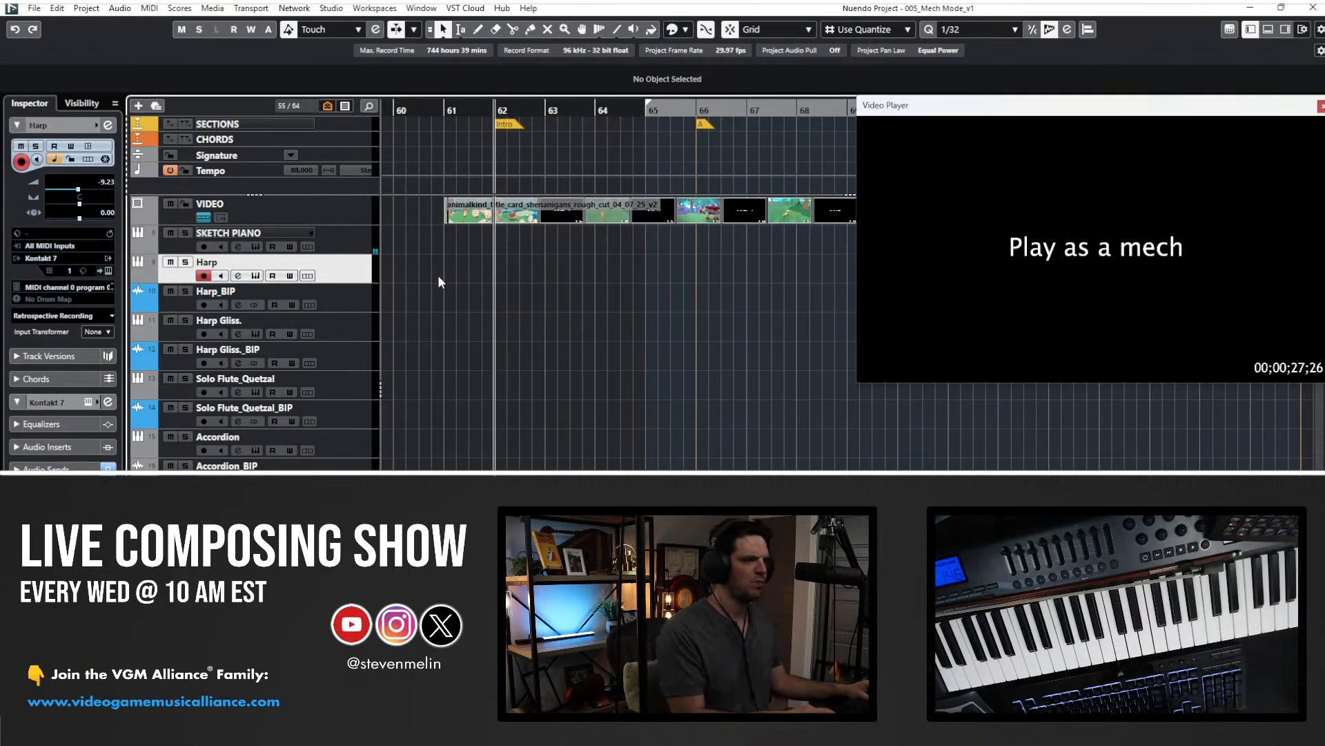
pyautogui.press('space')
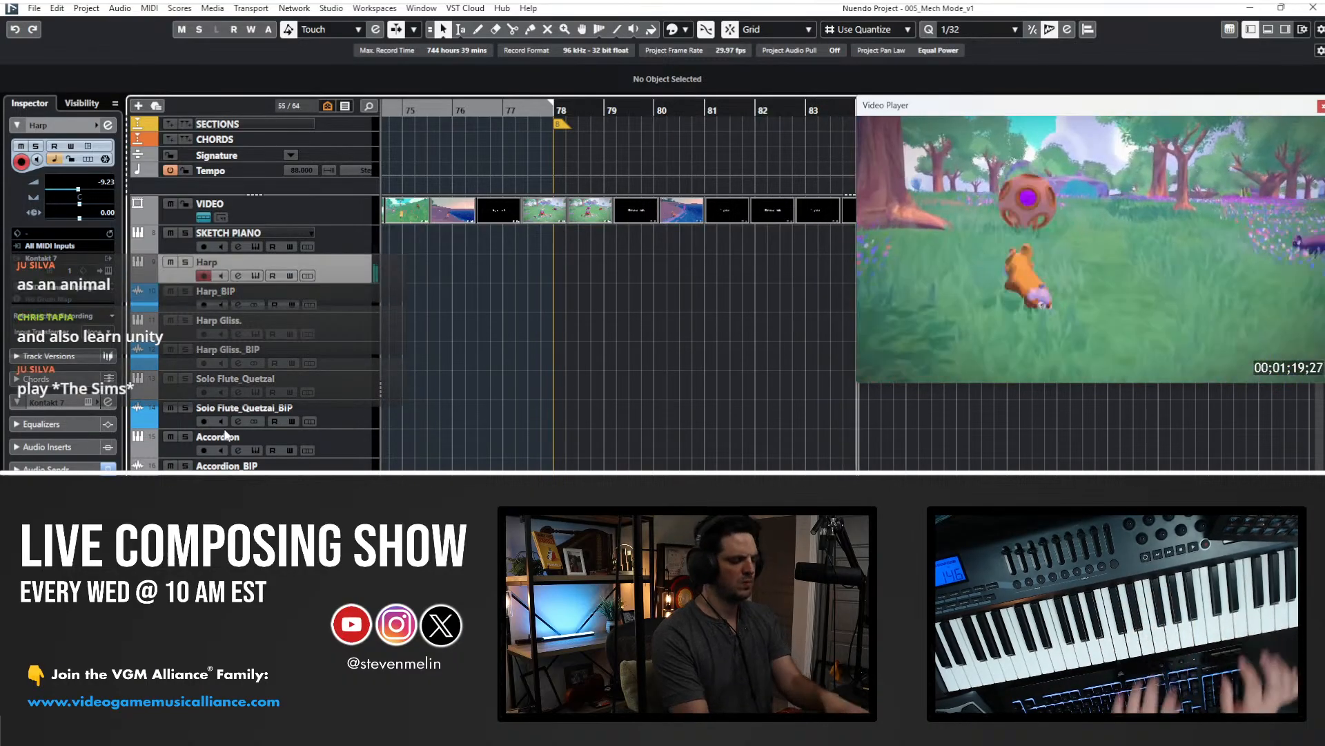
# - Play back from bar 65 to review the layered Violin 2 Melody and Viola Melody tracks
pyautogui.press('KP_1')
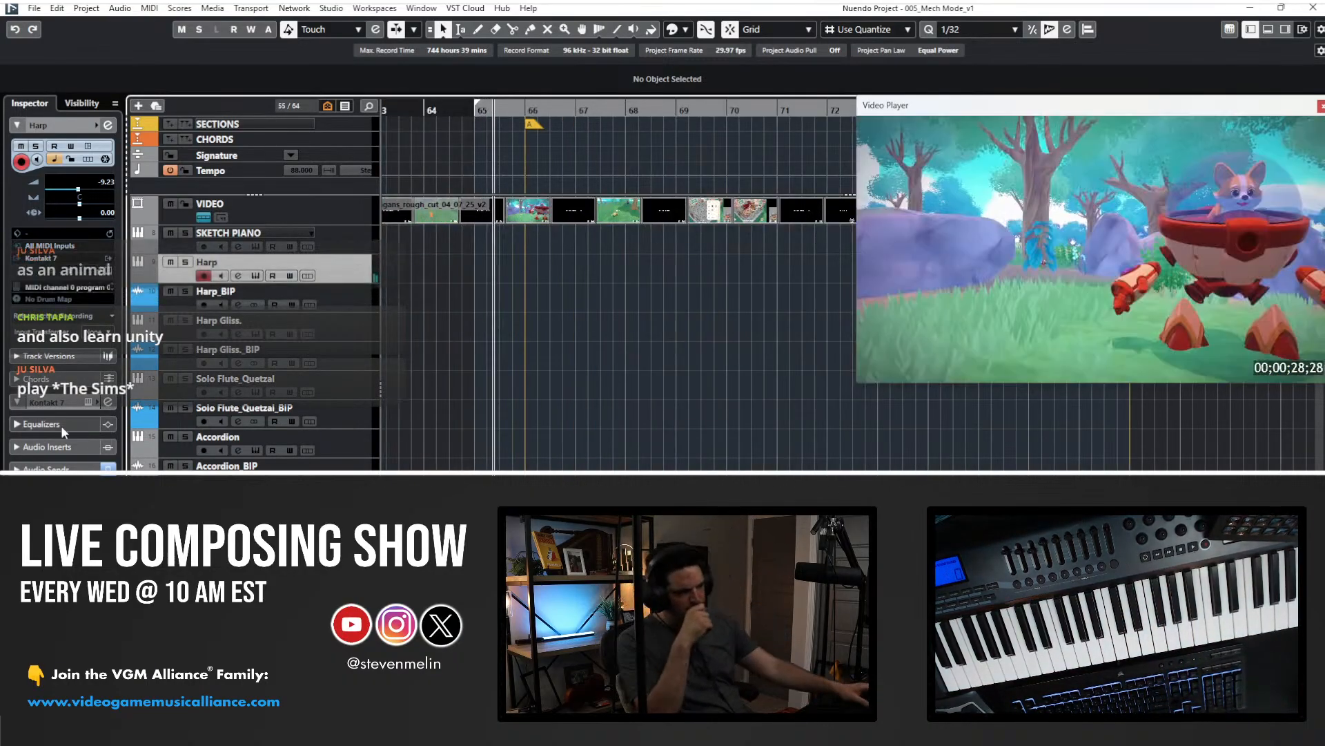
pyautogui.scroll(-5, 226, 435)
pyautogui.scroll(-15, 256, 331)
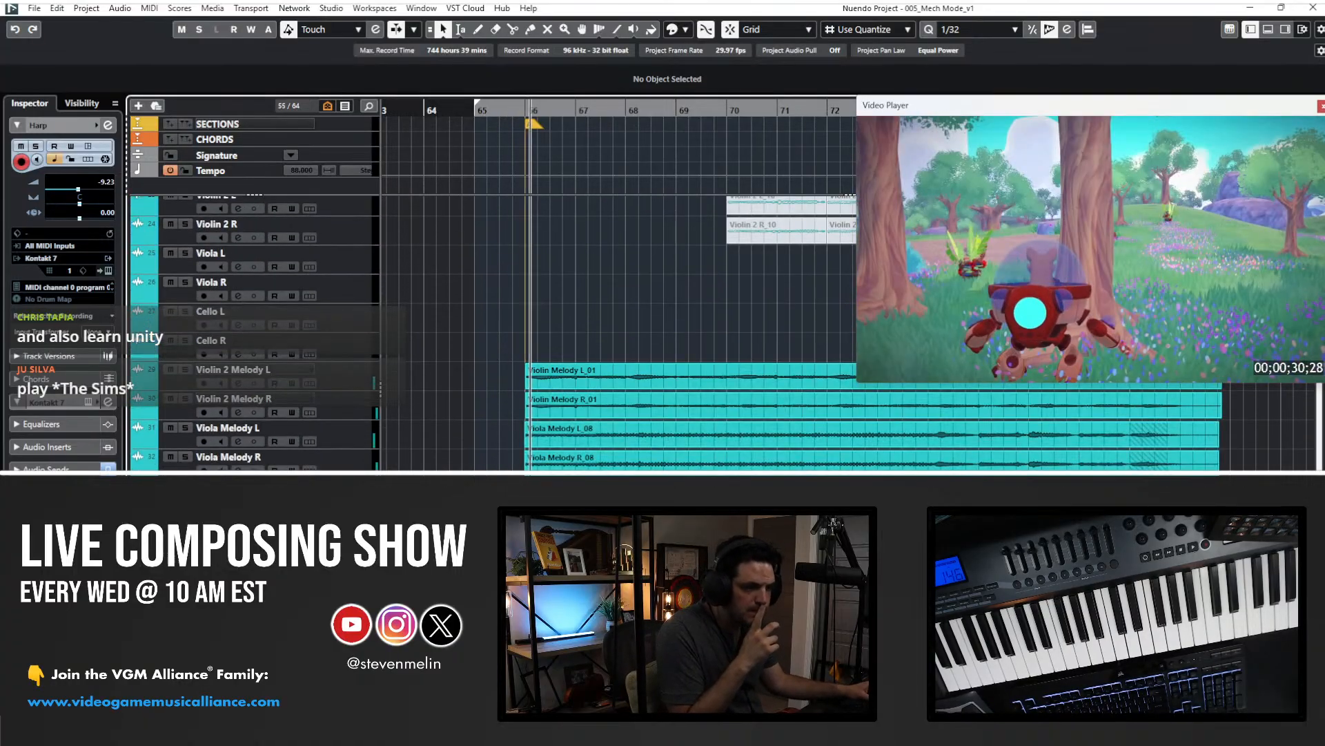
pyautogui.scroll(8, 356, 295)
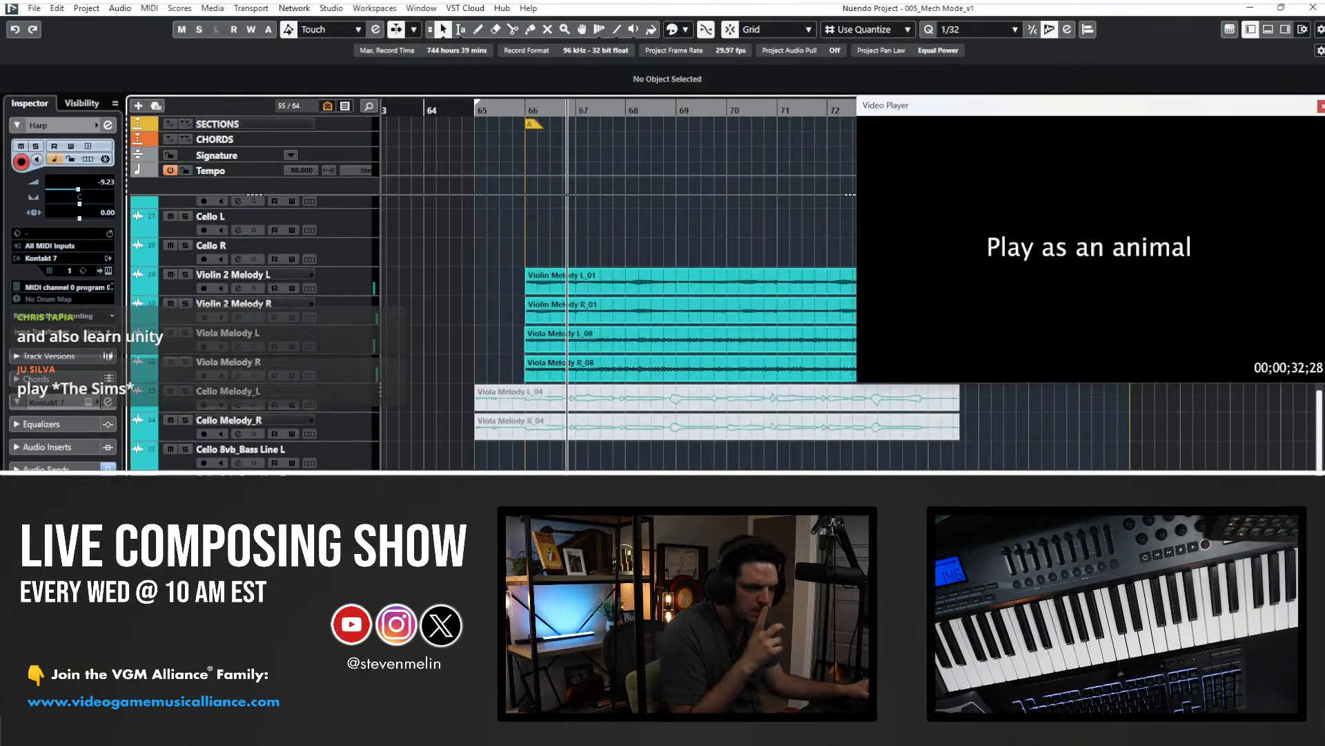
pyautogui.click(339, 337)
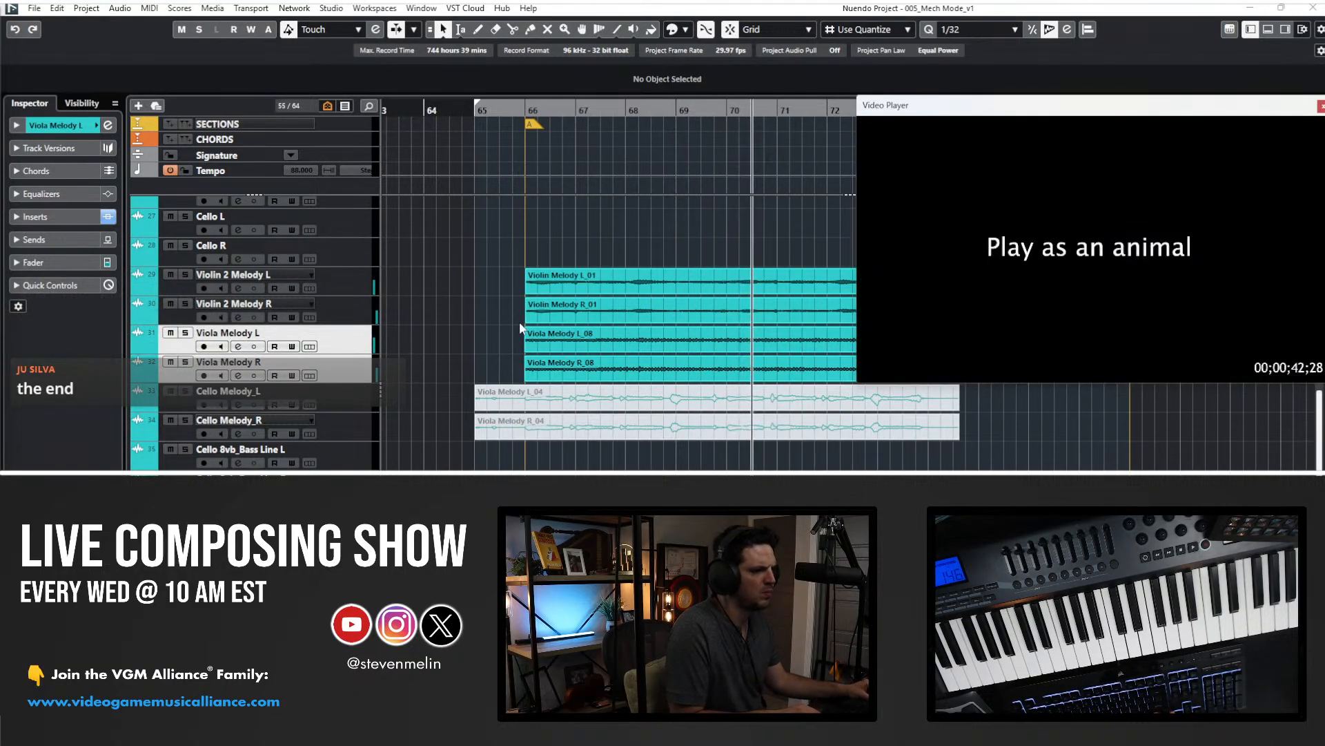
pyautogui.press('f')
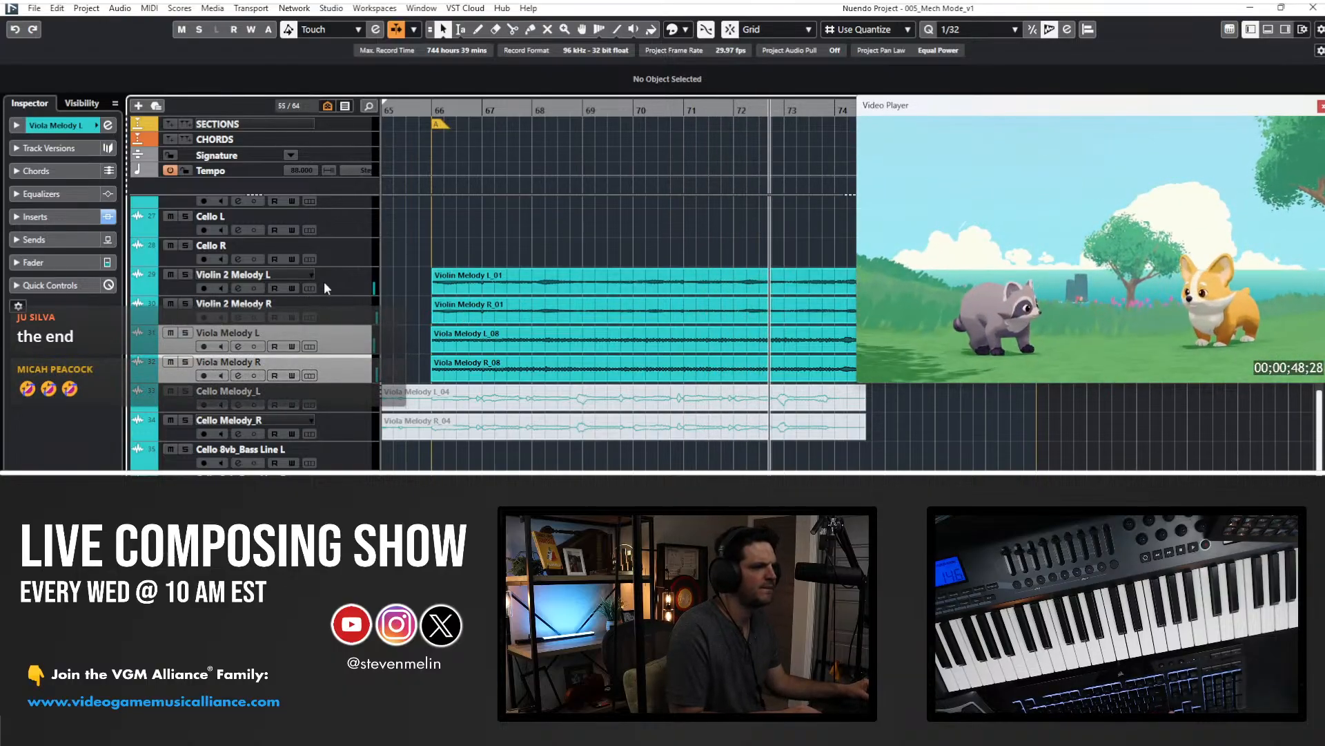
# - Duplicate the Violin 2 Melody L and R tracks and place both duplicates above the originals, directly below Cello R
pyautogui.moveTo(413, 261); pyautogui.dragTo(448, 311)
pyautogui.press('space')
pyautogui.click(355, 282)
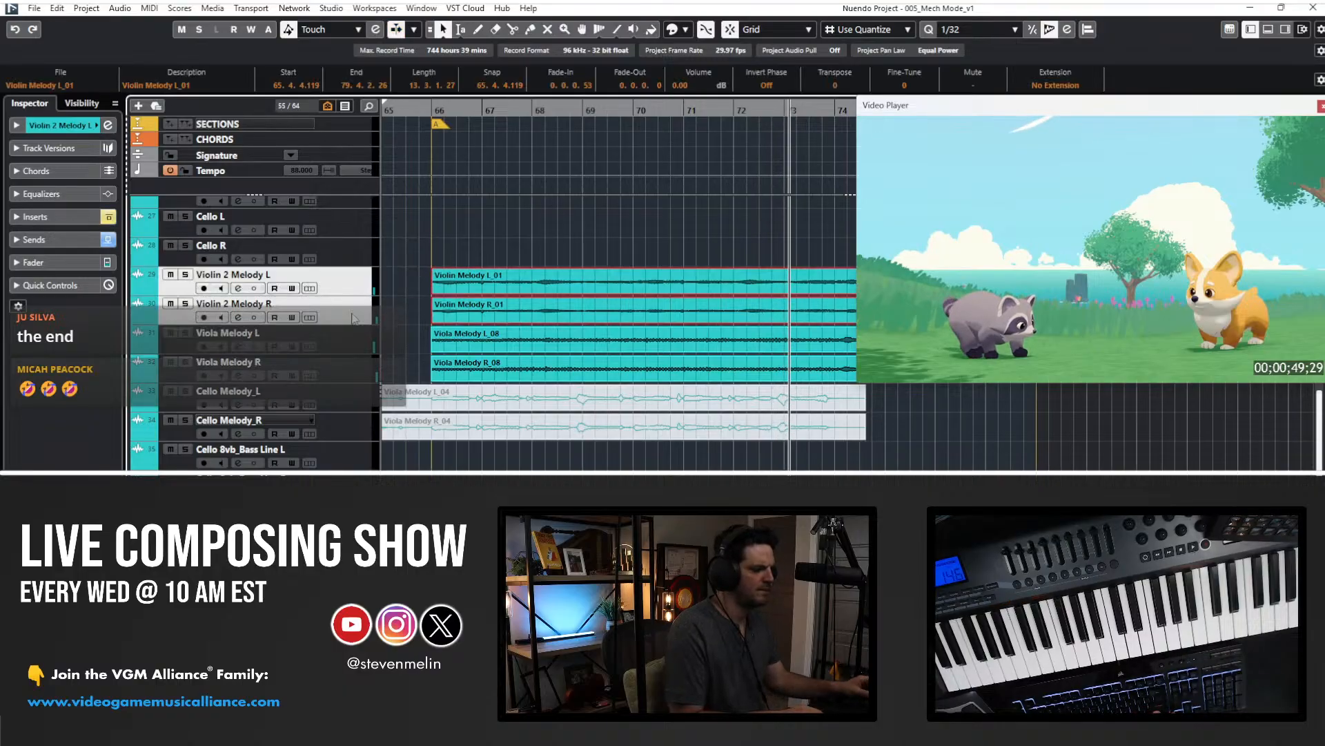
pyautogui.hotkey('ctrl', 'shift', 'd')
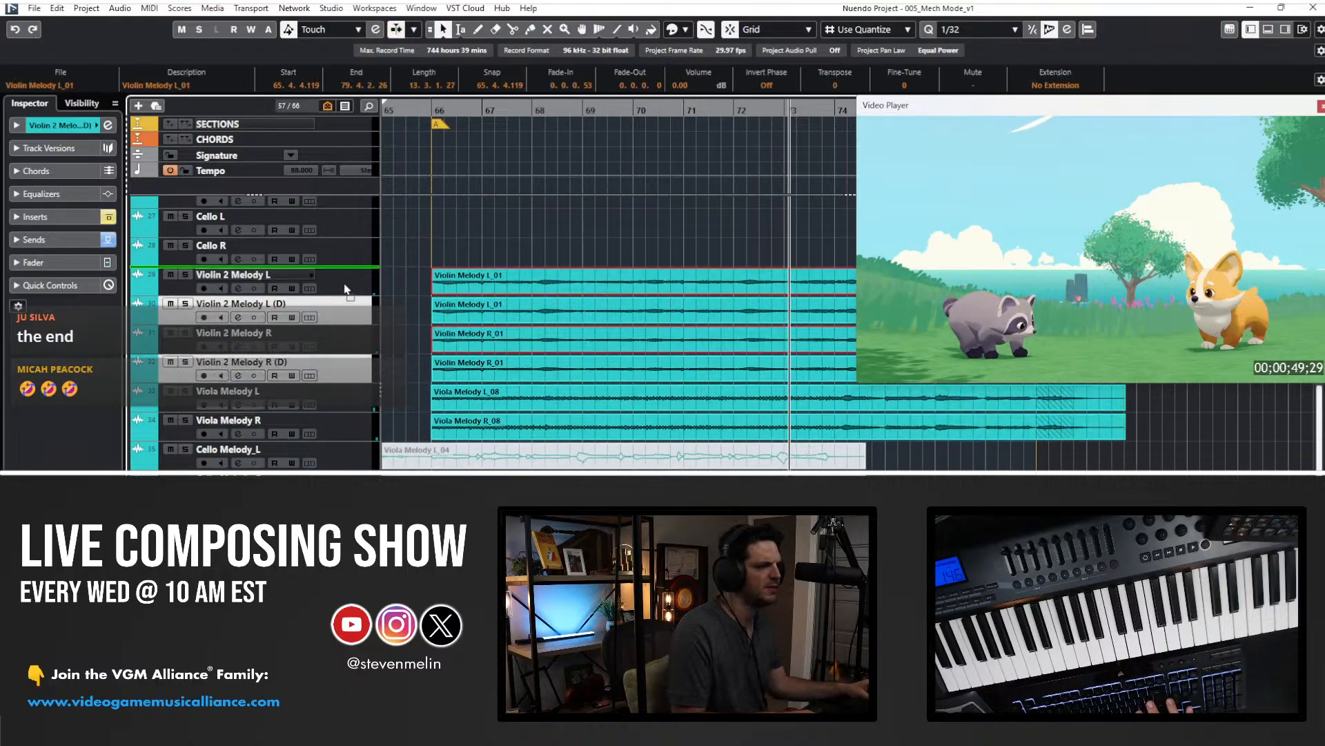
pyautogui.moveTo(346, 290); pyautogui.dragTo(345, 288)
pyautogui.click(311, 245)
# - Rename the two duplicated tracks as Violin 1 Melody L and Violin 1 Melody R
pyautogui.doubleClick(219, 274)
pyautogui.press('Right')
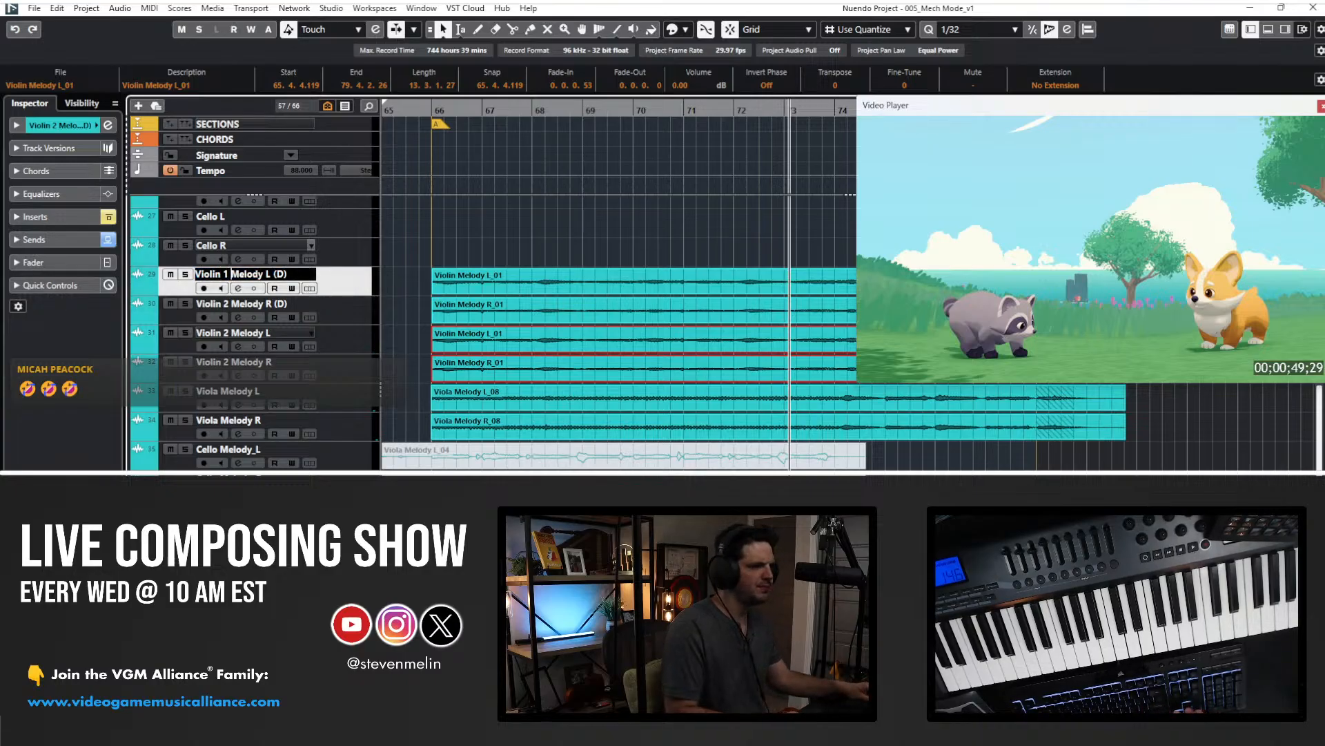
pyautogui.press('Delete')
pyautogui.press('Delete')
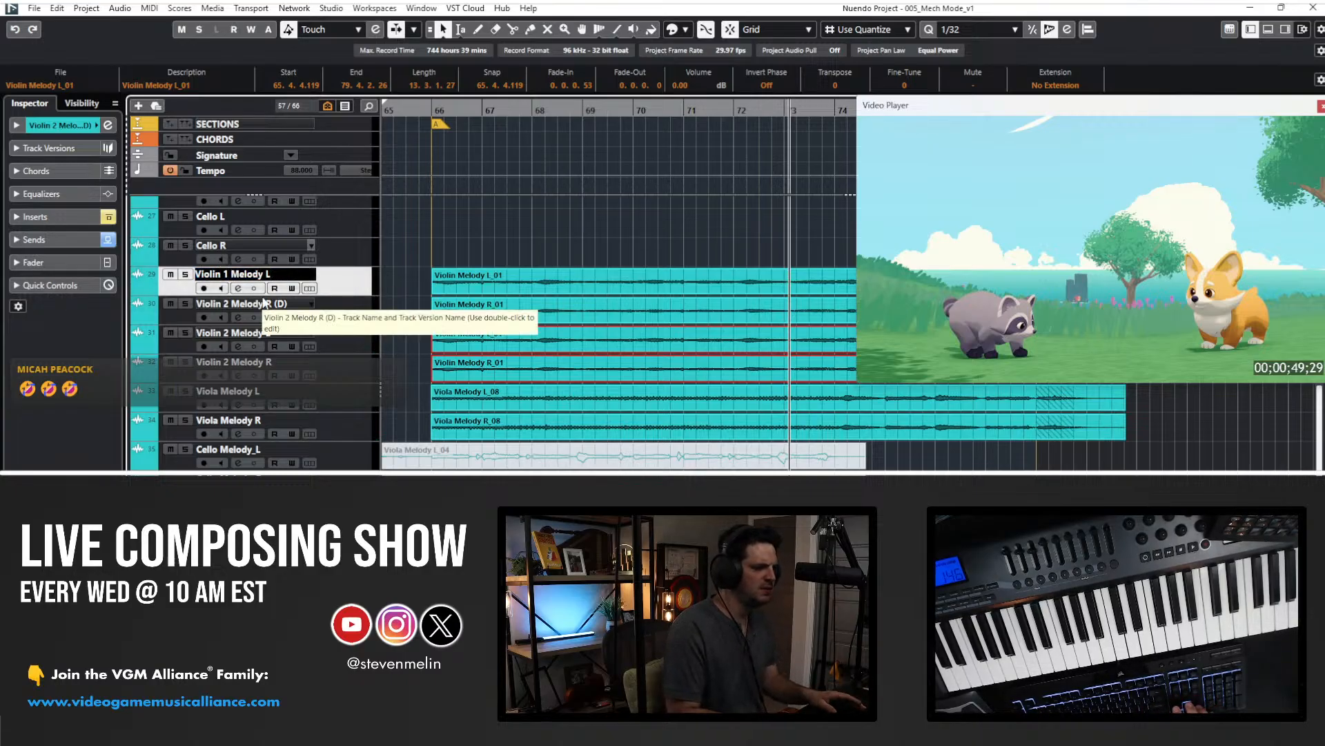
pyautogui.doubleClick(264, 302)
pyautogui.press('Right')
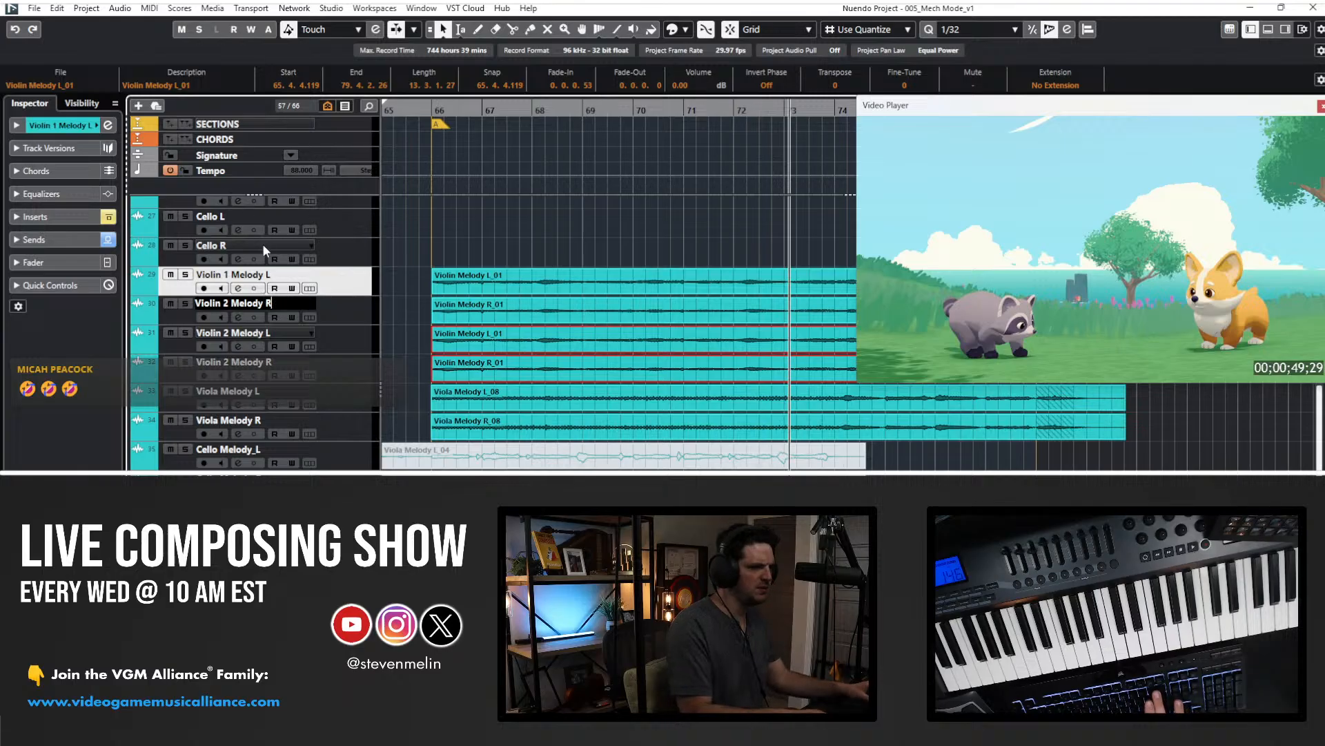
pyautogui.press('Return')
pyautogui.doubleClick(223, 306)
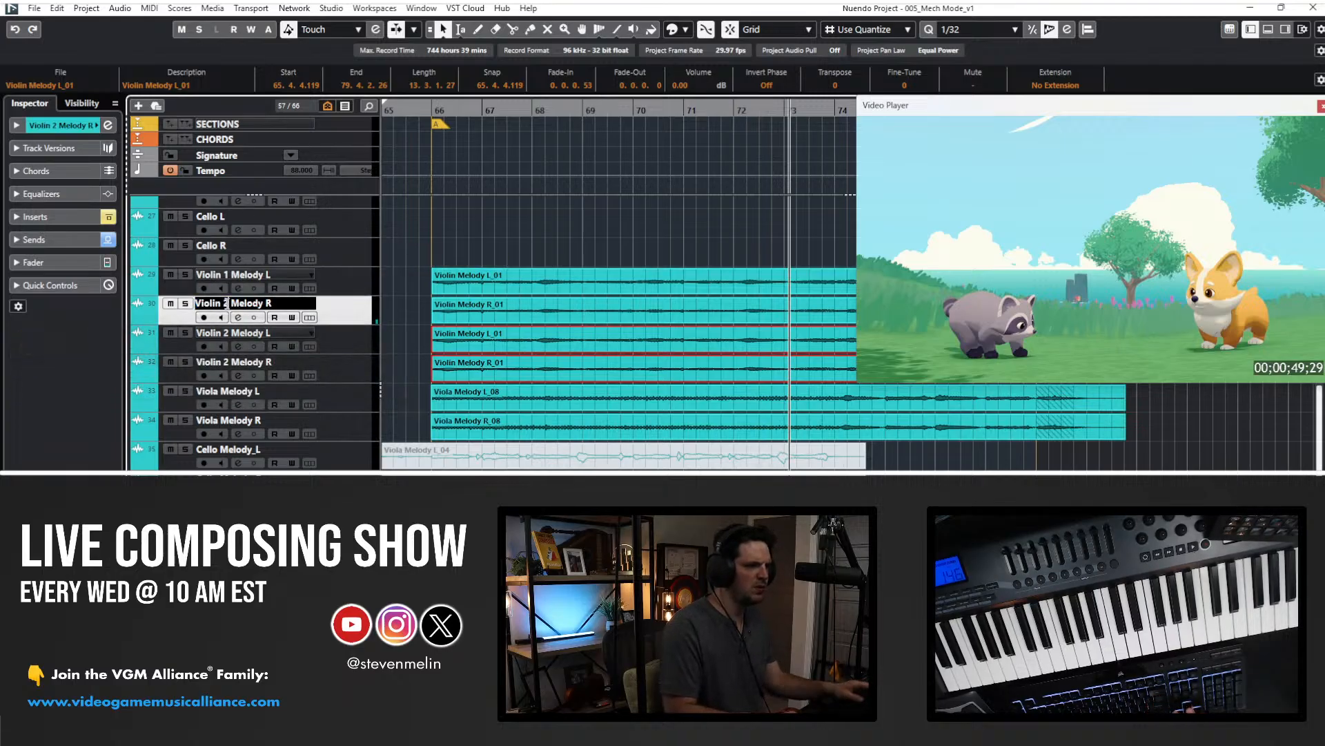
# - Delete the duplicated clips from the Violin 1 Melody L and R tracks and turn on input monitoring there
pyautogui.click(329, 279)
pyautogui.keyDown('shift'); pyautogui.click(341, 302); pyautogui.keyUp('shift')
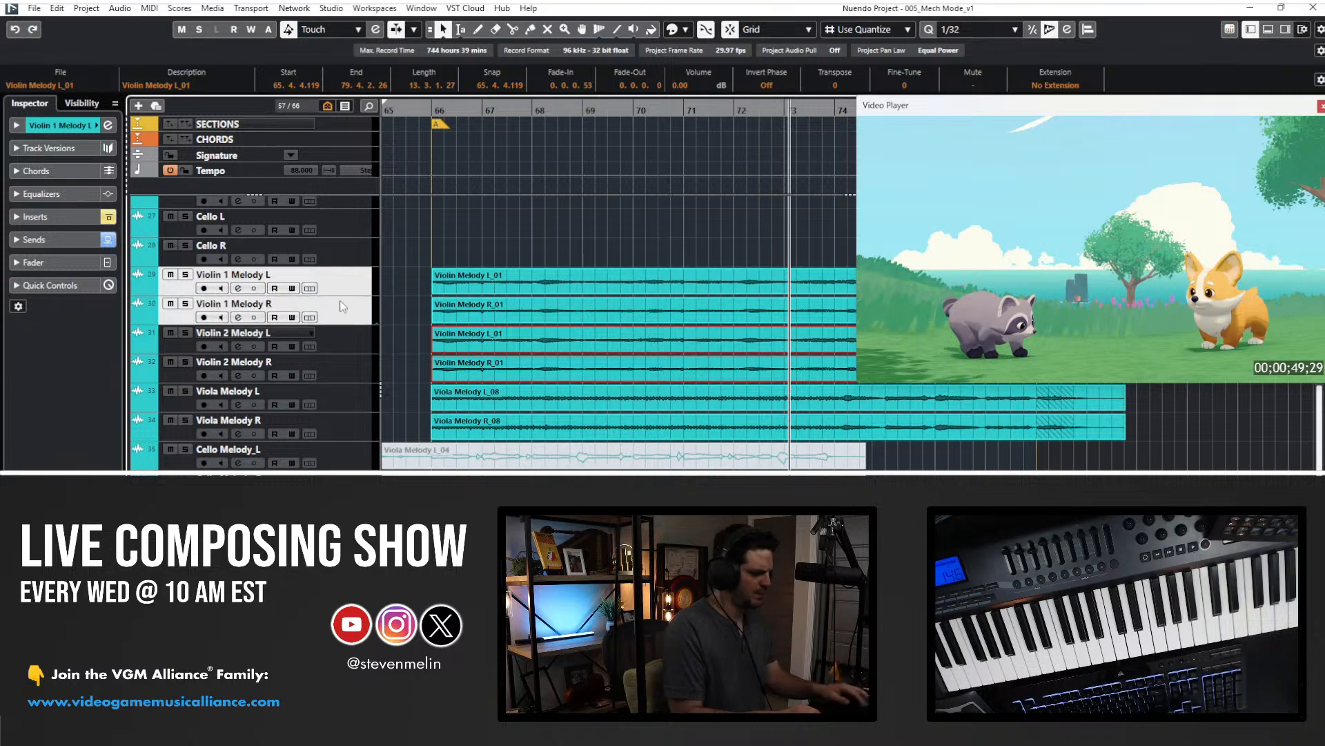
pyautogui.hotkey('ctrl', 'a')
pyautogui.press('Delete')
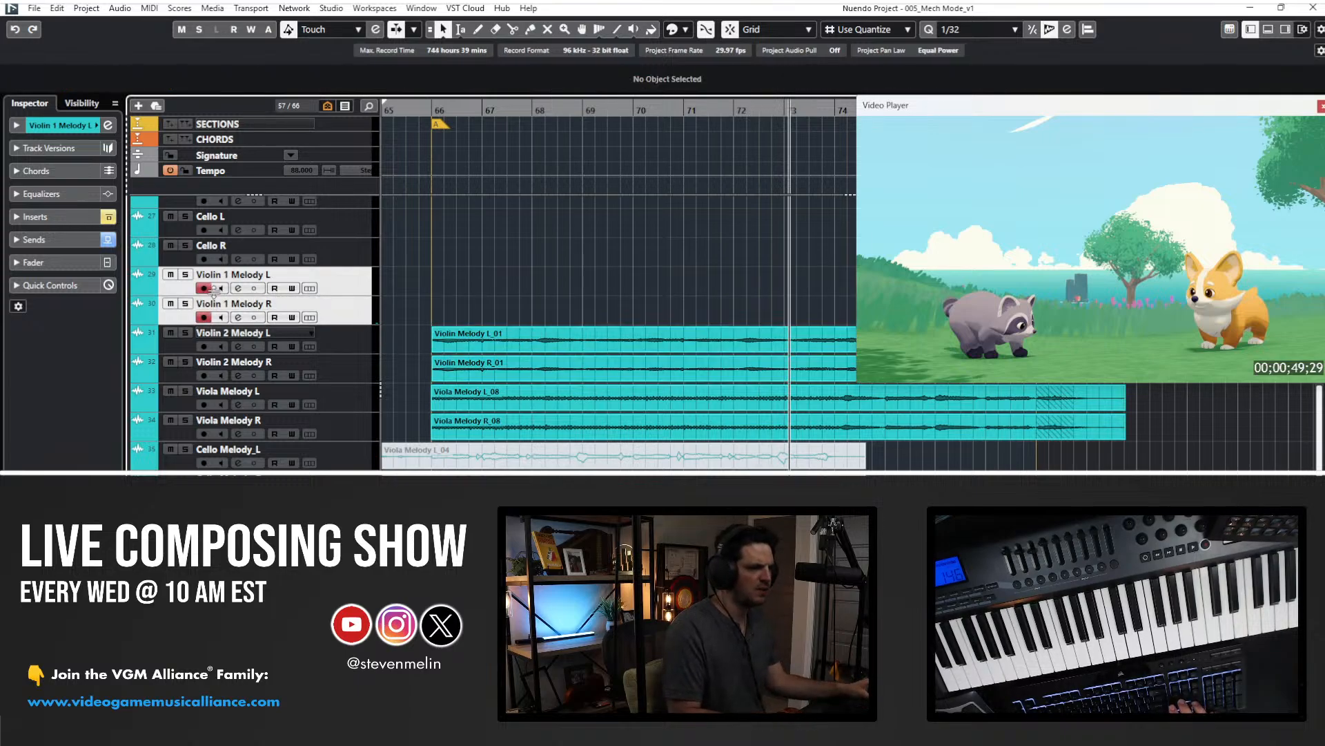
pyautogui.click(221, 317)
# - Move the two clips from the Violin 2 Melody tracks up onto the Violin 1 Melody L and R tracks
pyautogui.moveTo(400, 316); pyautogui.dragTo(470, 362)
pyautogui.hotkey('ctrl', 'Up')
pyautogui.hotkey('ctrl', 'Up')
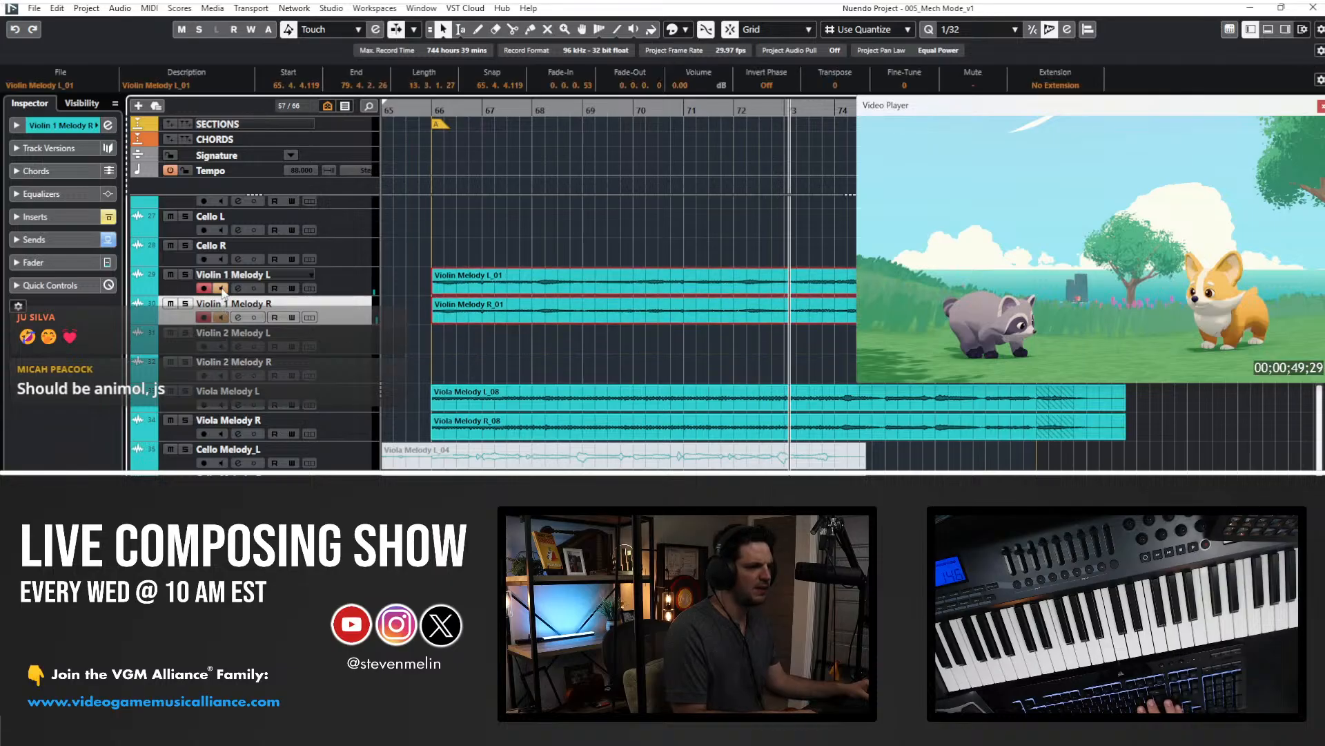
# - Arm and monitor only Violin 2 Melody L and R, and play back from bar 65 to rehearse the second violin part
pyautogui.click(220, 376)
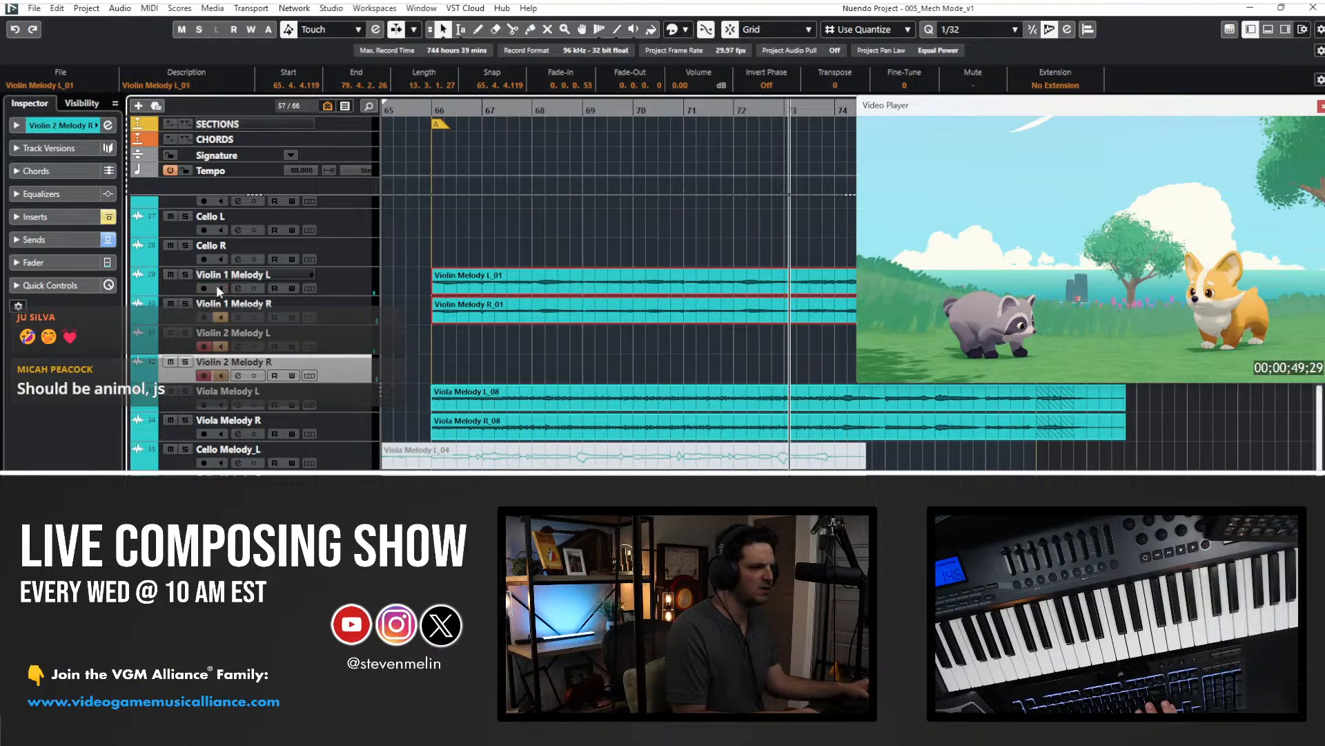
pyautogui.press('KP_1')
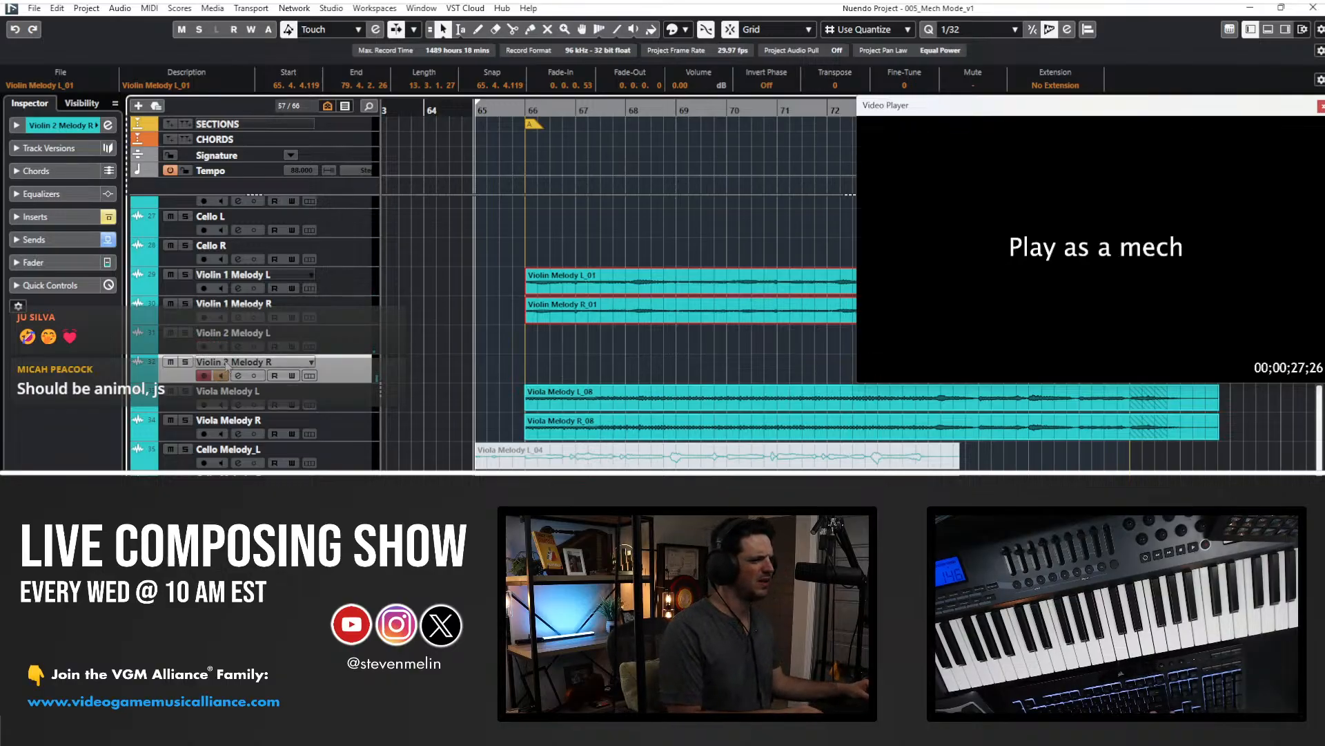
pyautogui.click(205, 347)
pyautogui.press('space')
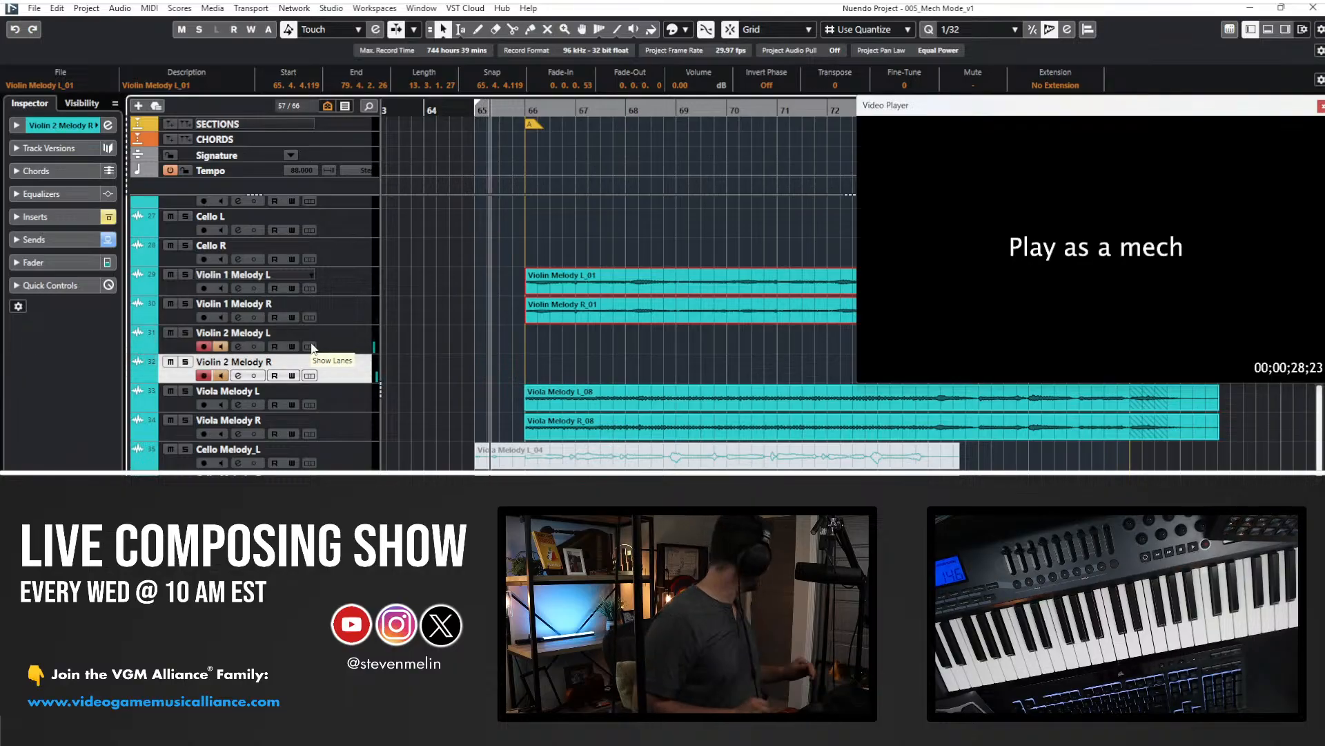
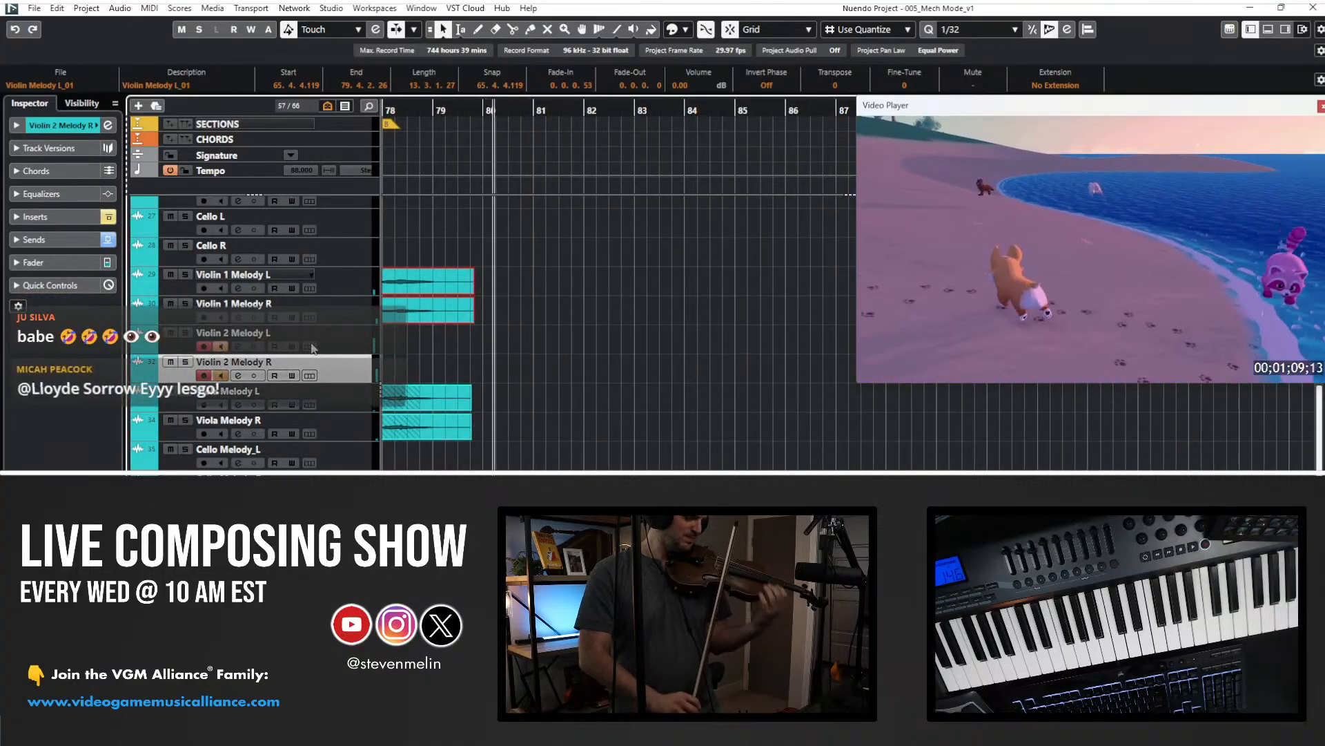
pyautogui.press('KP_Subtract')
pyautogui.press('KP_Add')
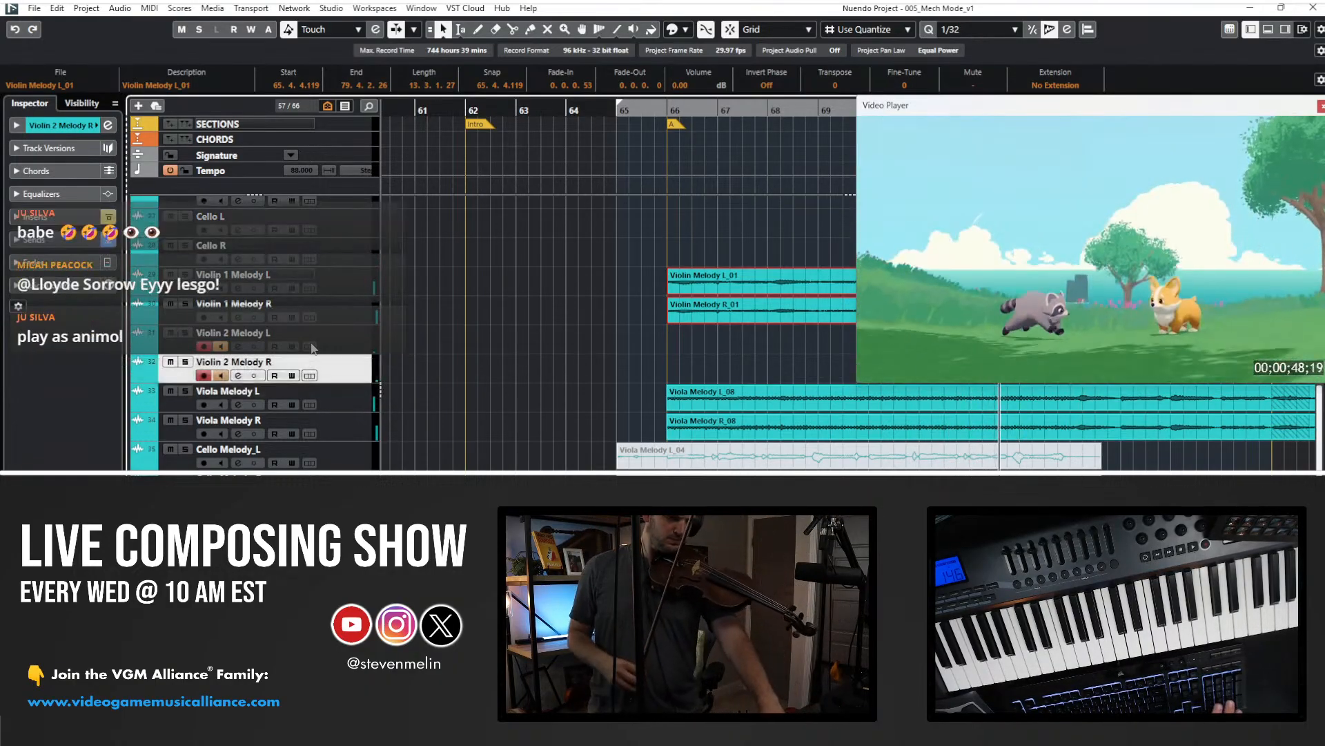
# - Record a violin take from bar 73 to 79 on the Violin 2 Melody tracks and discard it
pyautogui.click(312, 349)
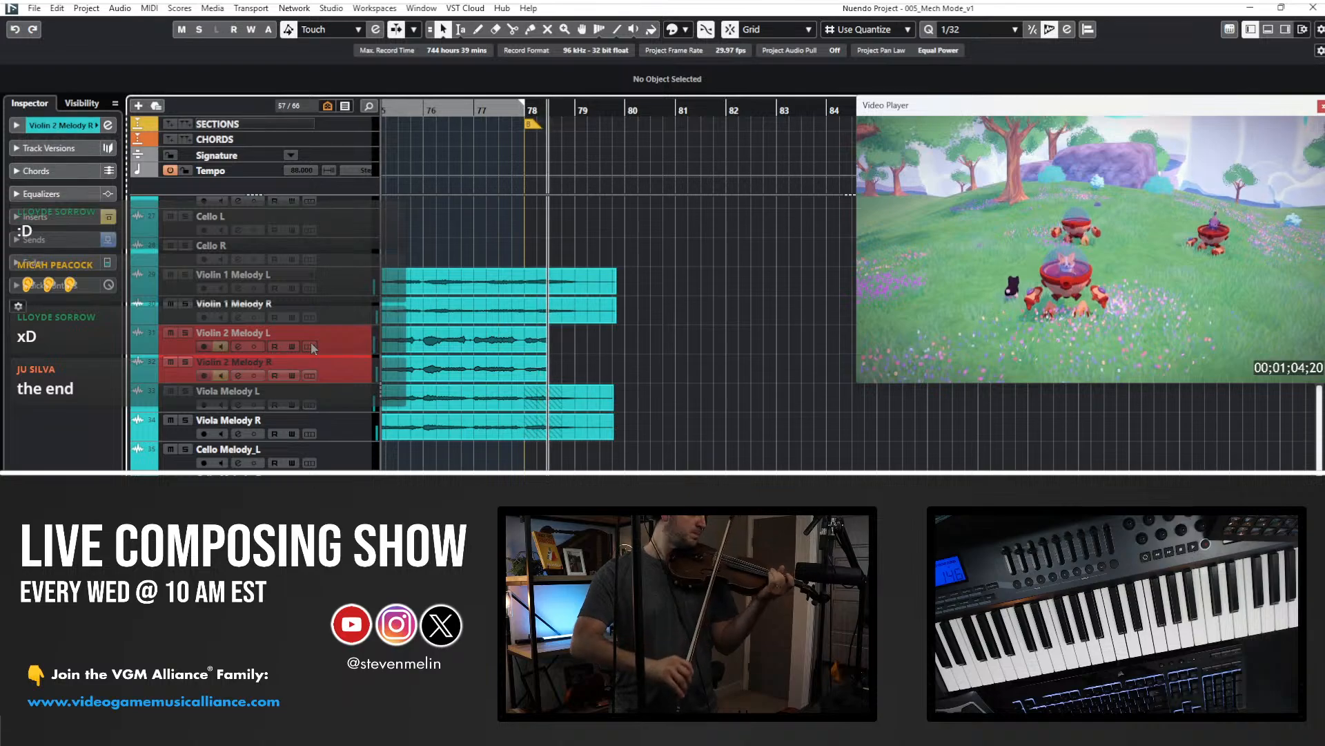
pyautogui.press('space')
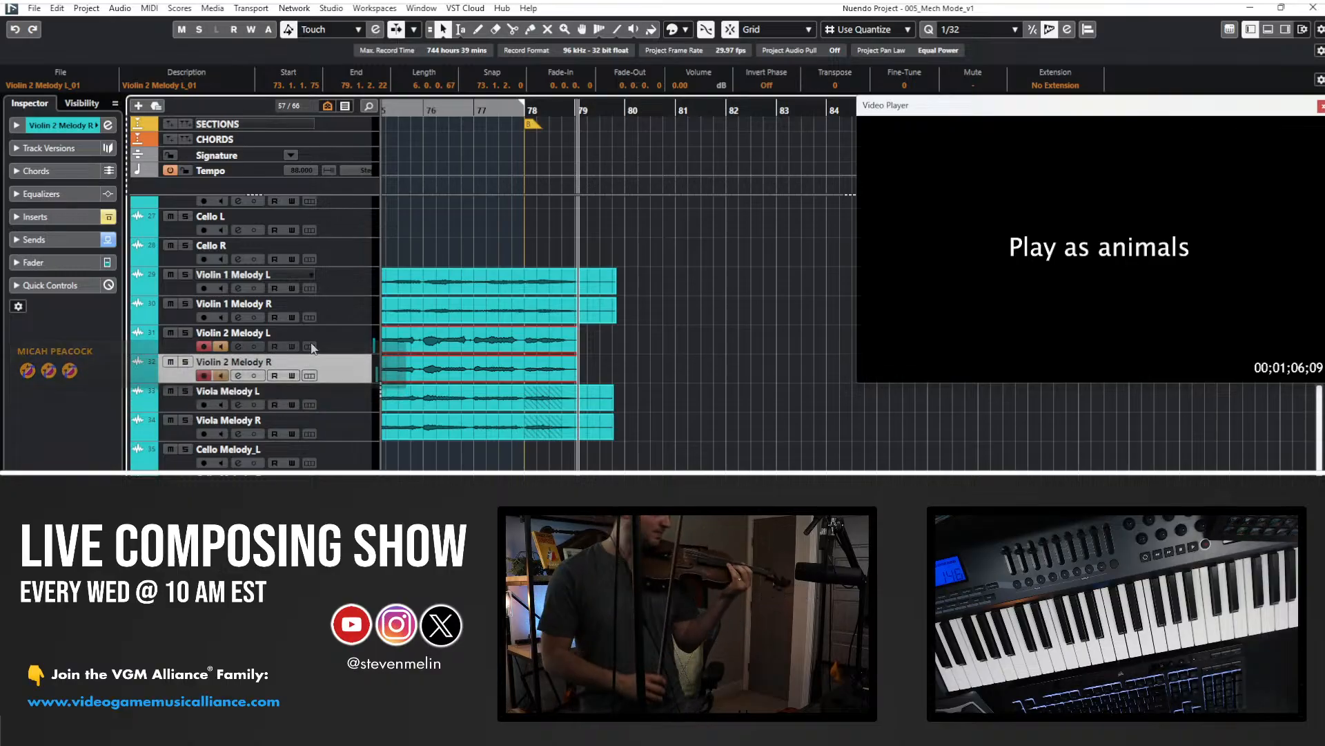
pyautogui.hotkey('shift', 'b')
pyautogui.hotkey('shift', 'b')
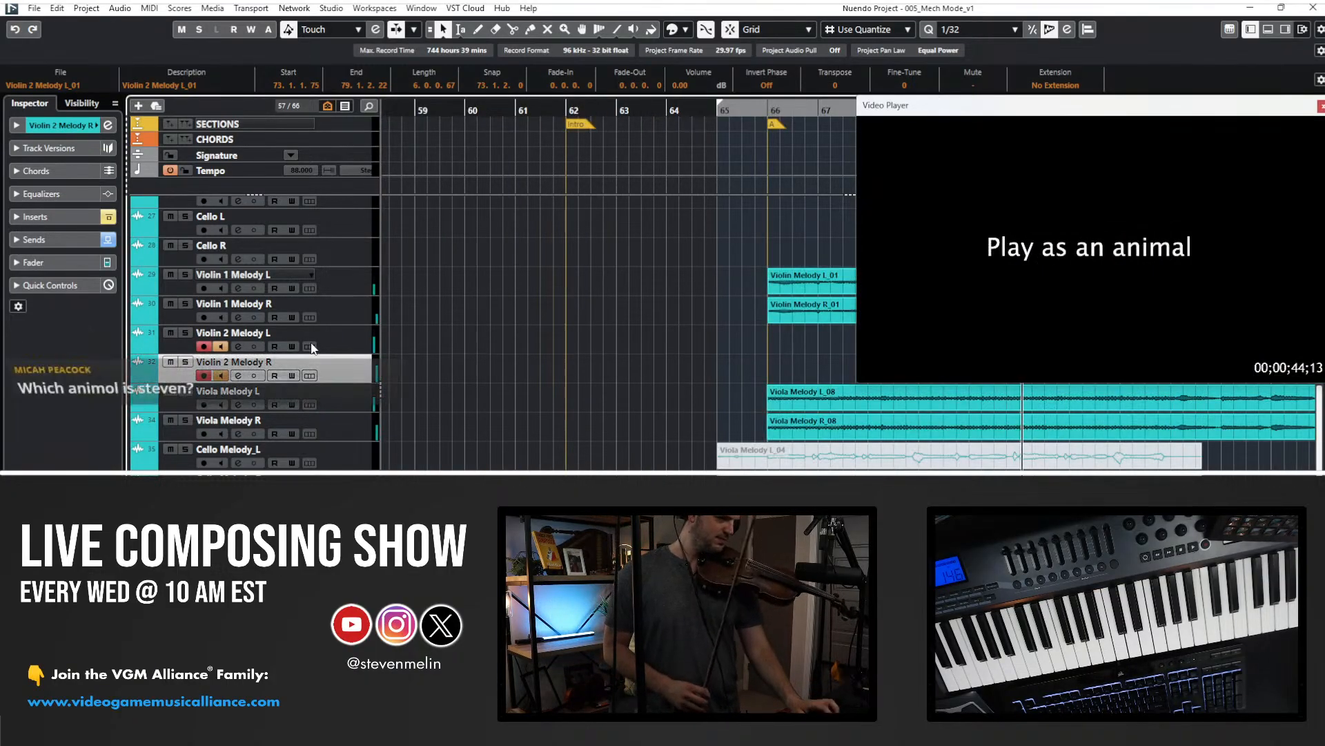
pyautogui.press('Delete')
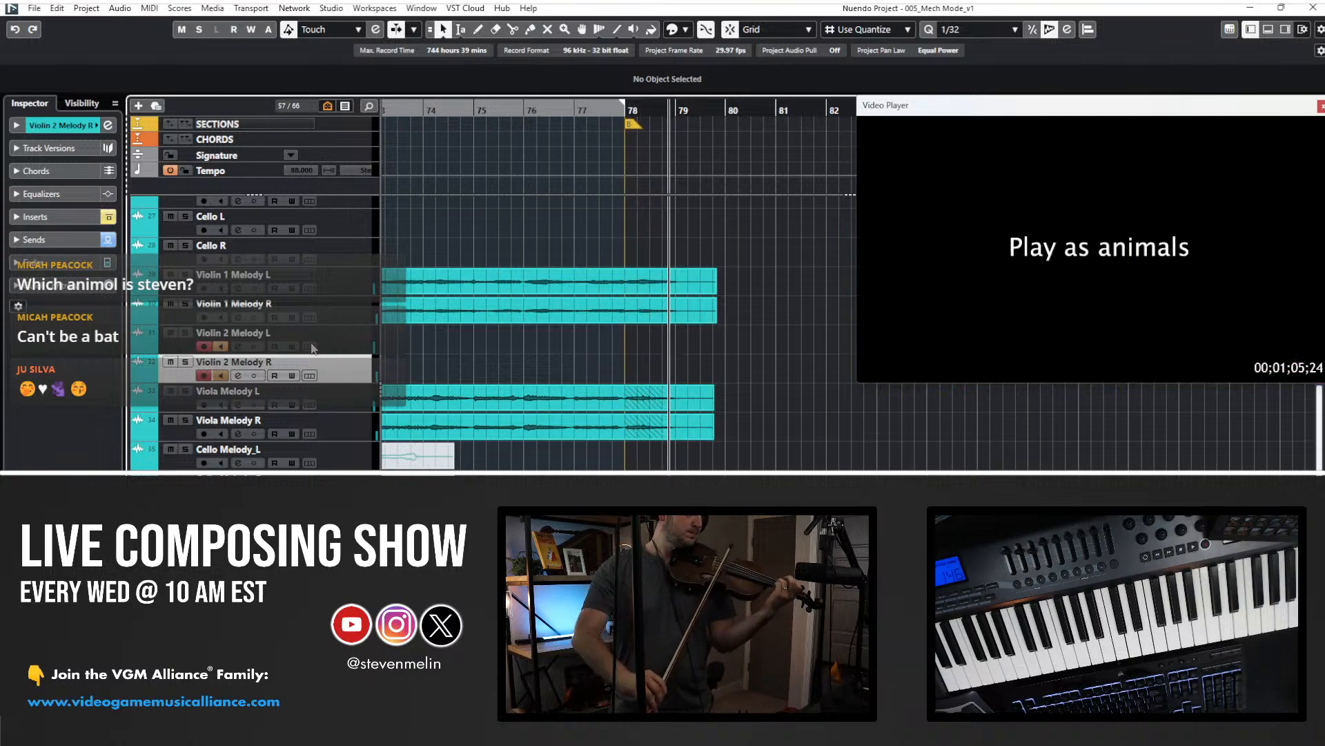
# - Record a short violin take from bar 77 to bar 79 on the Violin 2 Melody L and R tracks
pyautogui.press('KP_Subtract')
pyautogui.press('KP_Subtract')
pyautogui.press('KP_Subtract')
pyautogui.press('KP_Multiply')
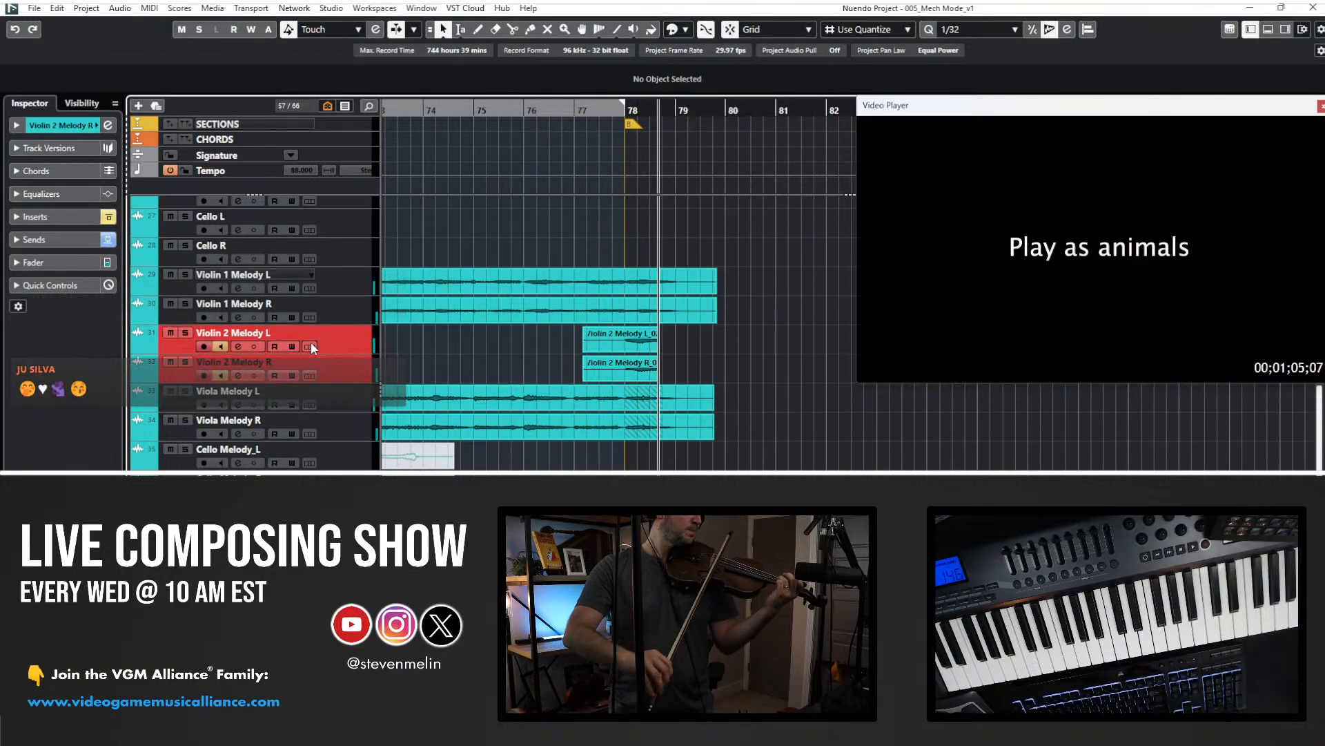
pyautogui.press('space')
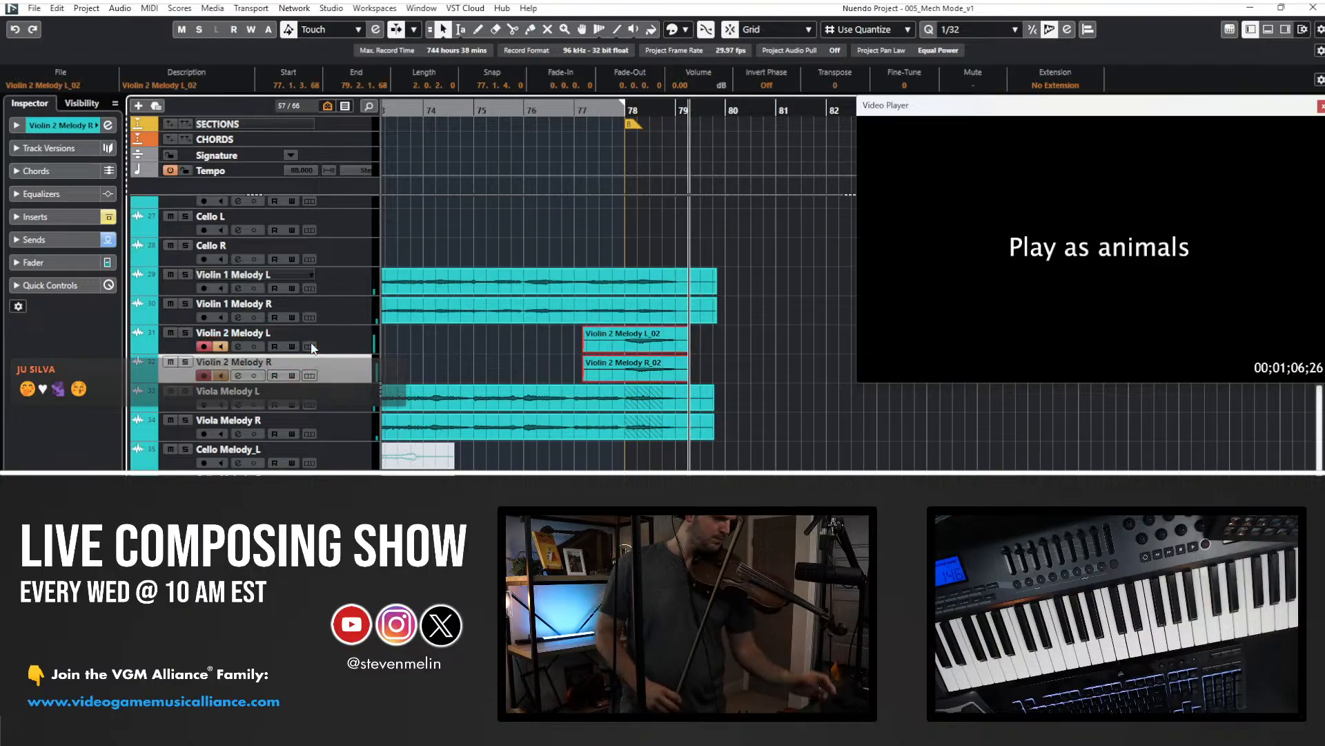
# - Play back the short violin take and turn off input monitoring on both Violin 2 Melody tracks
pyautogui.press('KP_Subtract')
pyautogui.press('KP_Subtract')
pyautogui.press('KP_Subtract')
pyautogui.press('KP_Subtract')
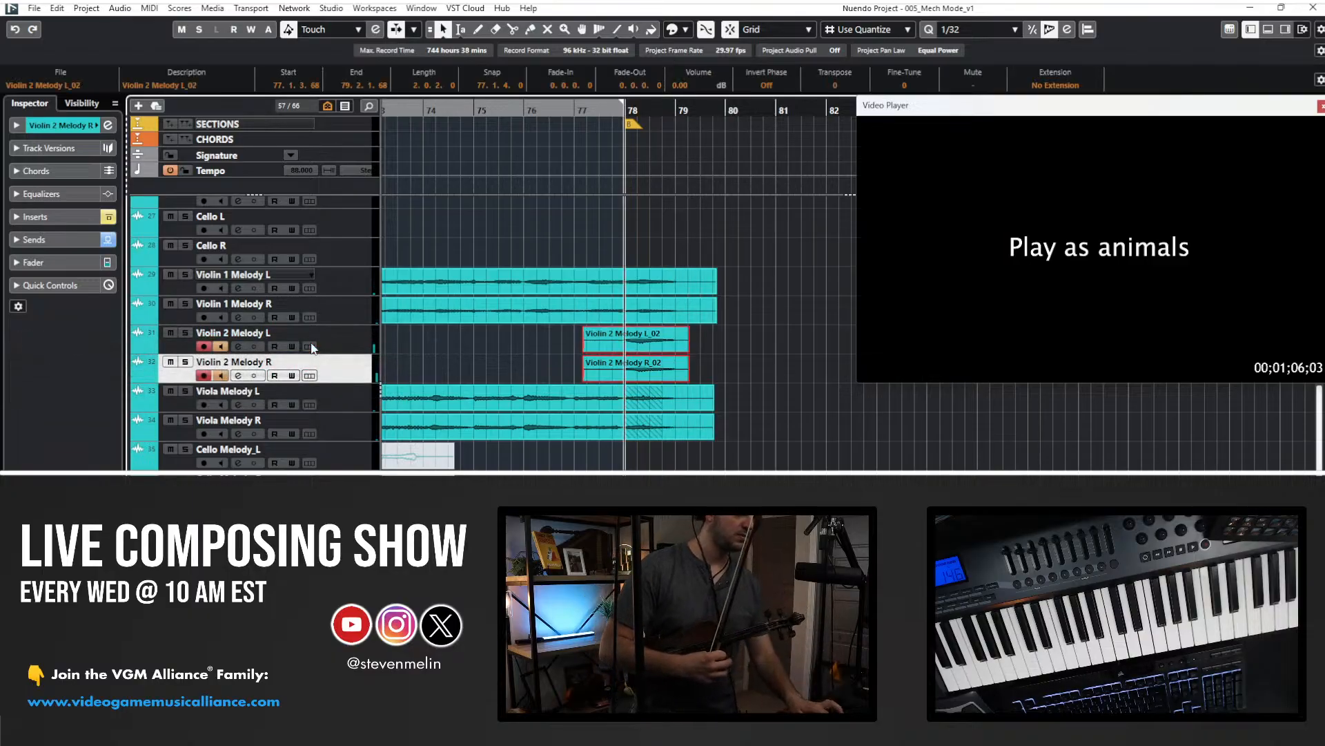
pyautogui.press('space')
pyautogui.click(221, 347)
pyautogui.click(221, 375)
# - Trim the start of both Violin 2 Melody clips to bar 78 and listen to the ending
pyautogui.moveTo(551, 334); pyautogui.dragTo(584, 379)
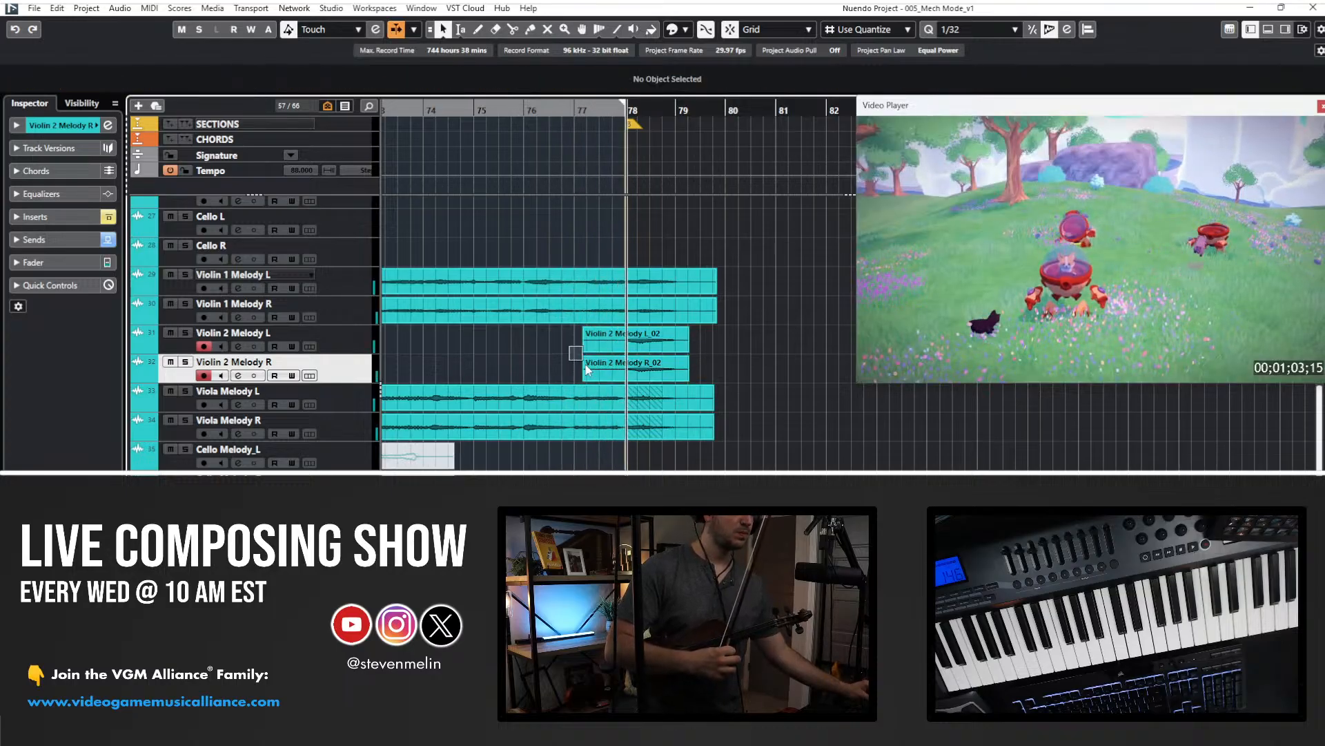
pyautogui.moveTo(586, 377); pyautogui.dragTo(627, 378)
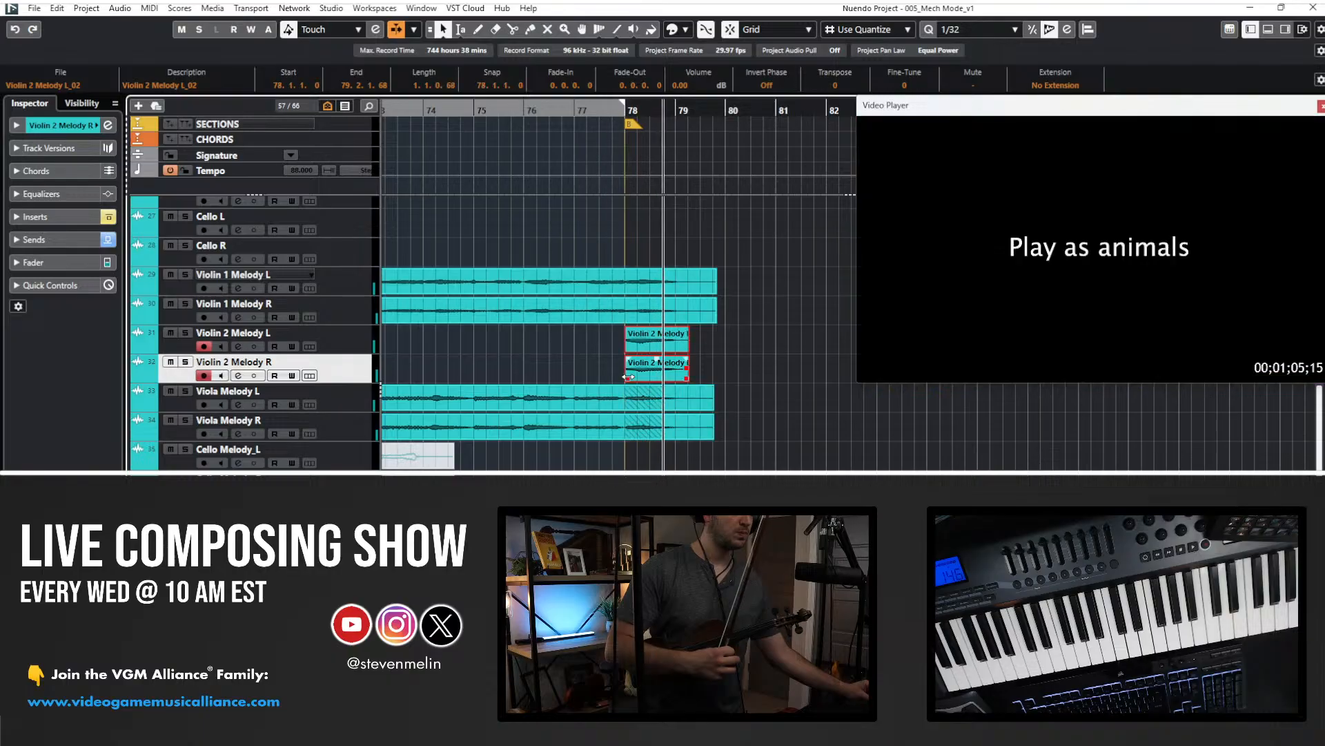
pyautogui.click(673, 431)
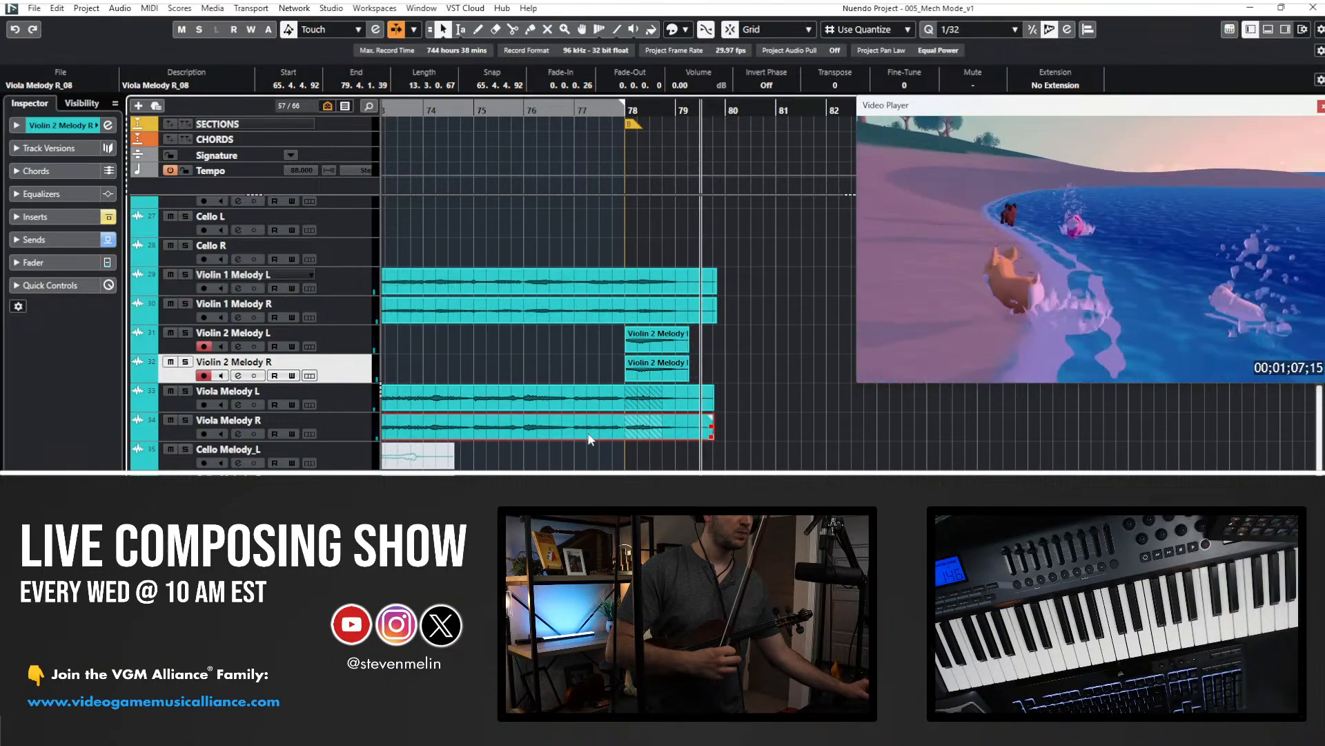
pyautogui.click(580, 468)
pyautogui.press('space')
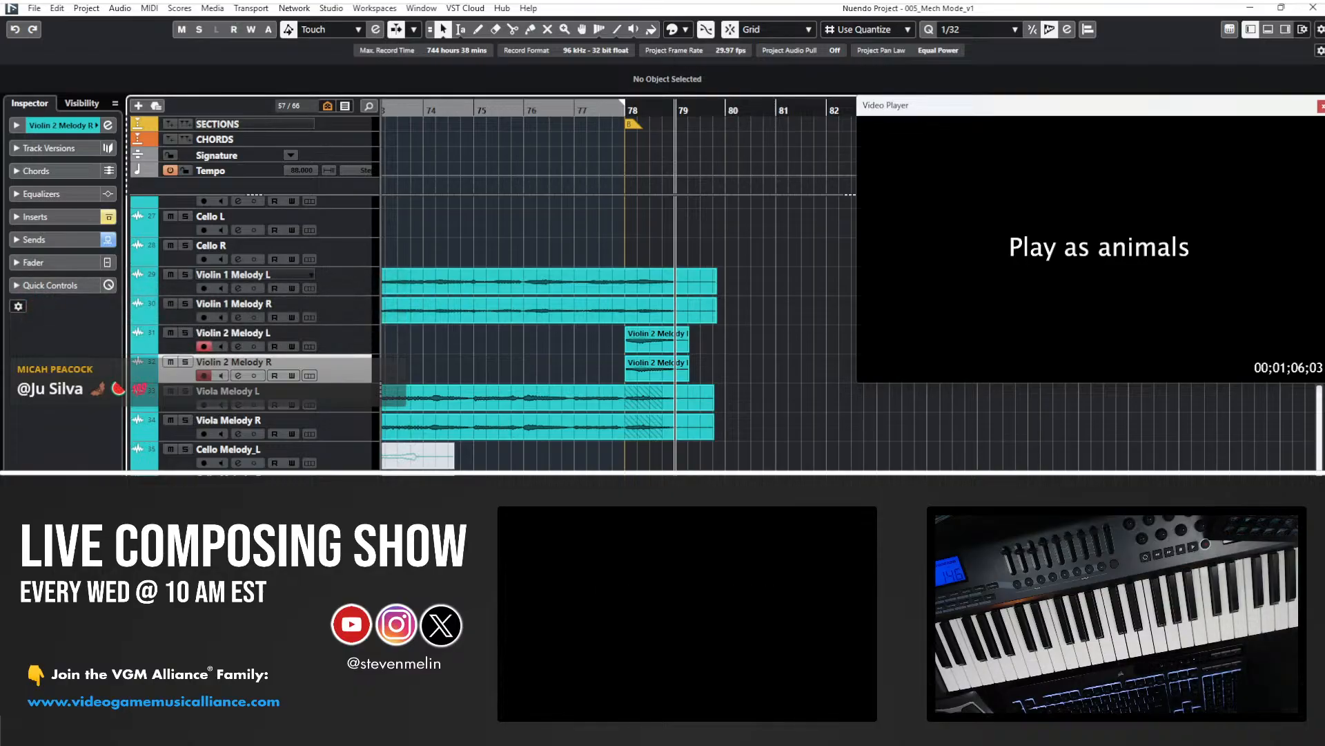
# - Play back the section from bar 65 to check the violin and viola melodies with the new ending harmony
pyautogui.press('KP_1')
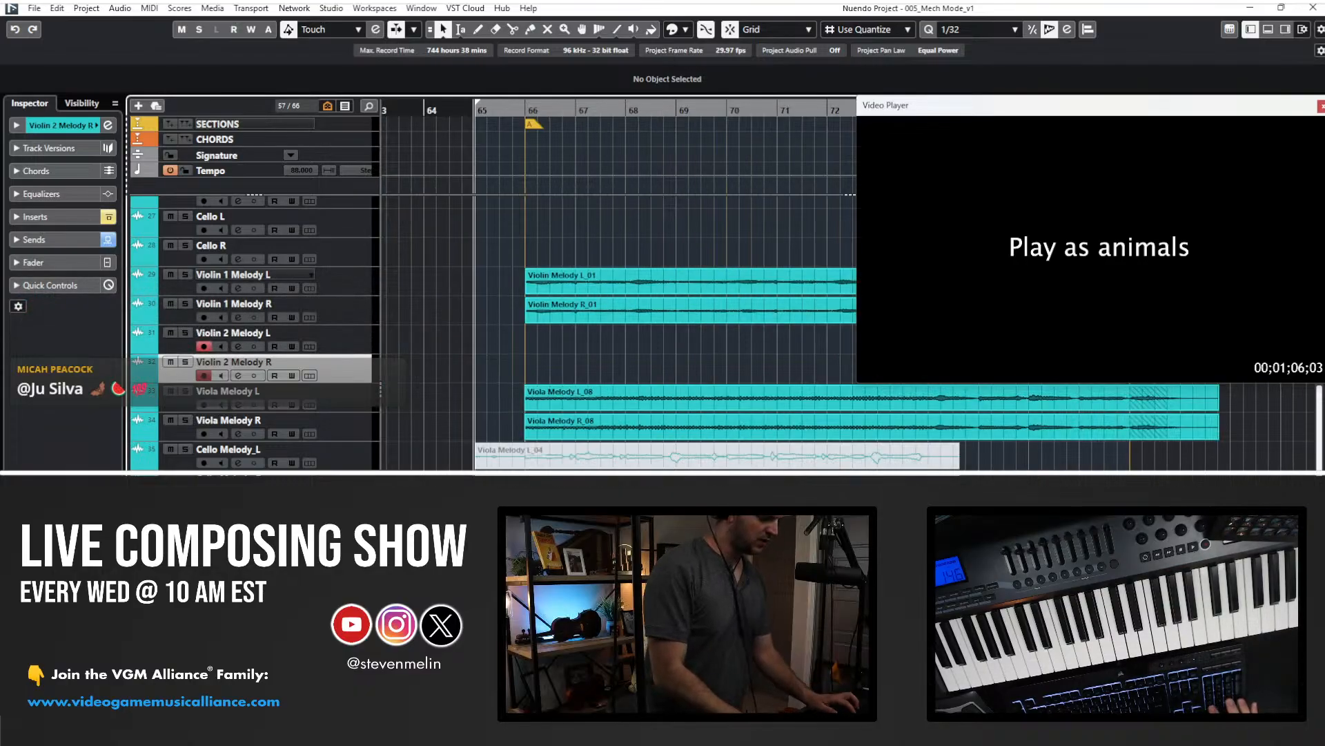
pyautogui.press('space')
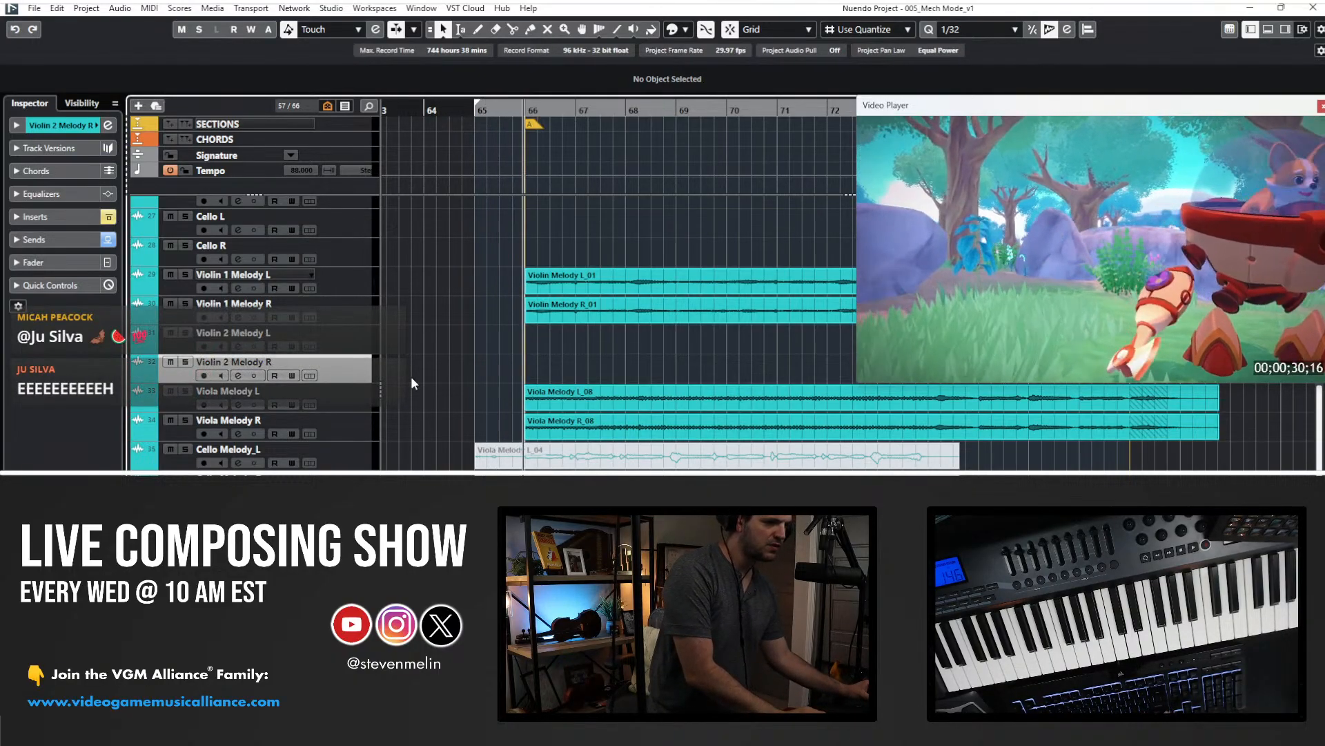
pyautogui.scroll(-3, 412, 383)
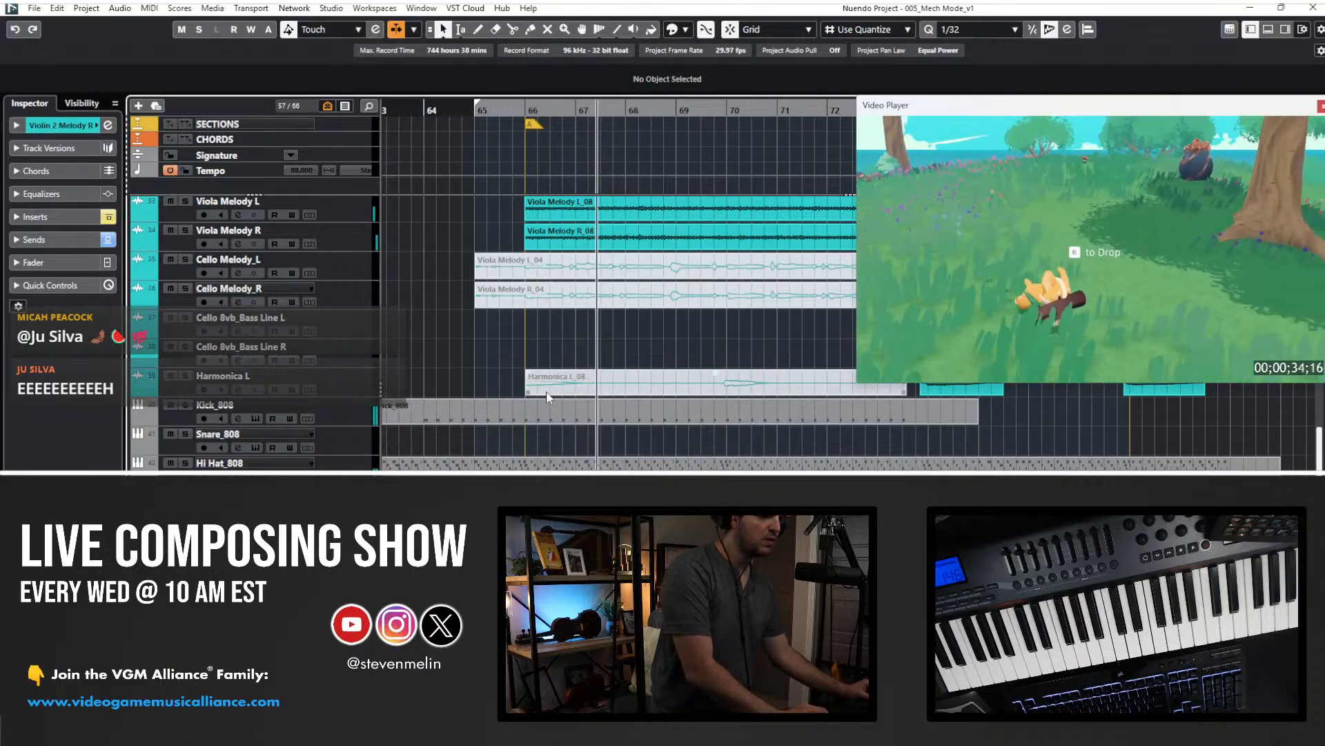
pyautogui.press('space')
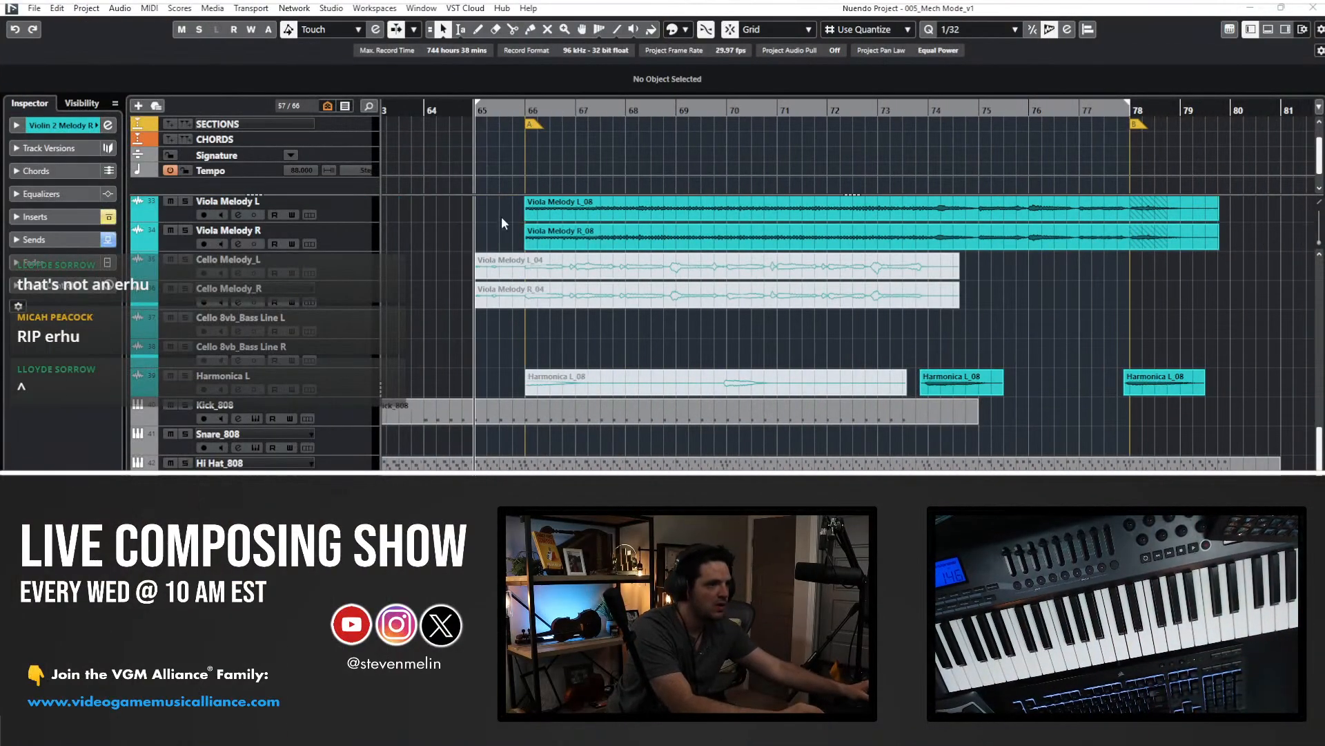
# - Delete the muted viola clips starting at bar 65 from the Cello Melody_L and Cello Melody_R tracks
pyautogui.click(352, 266)
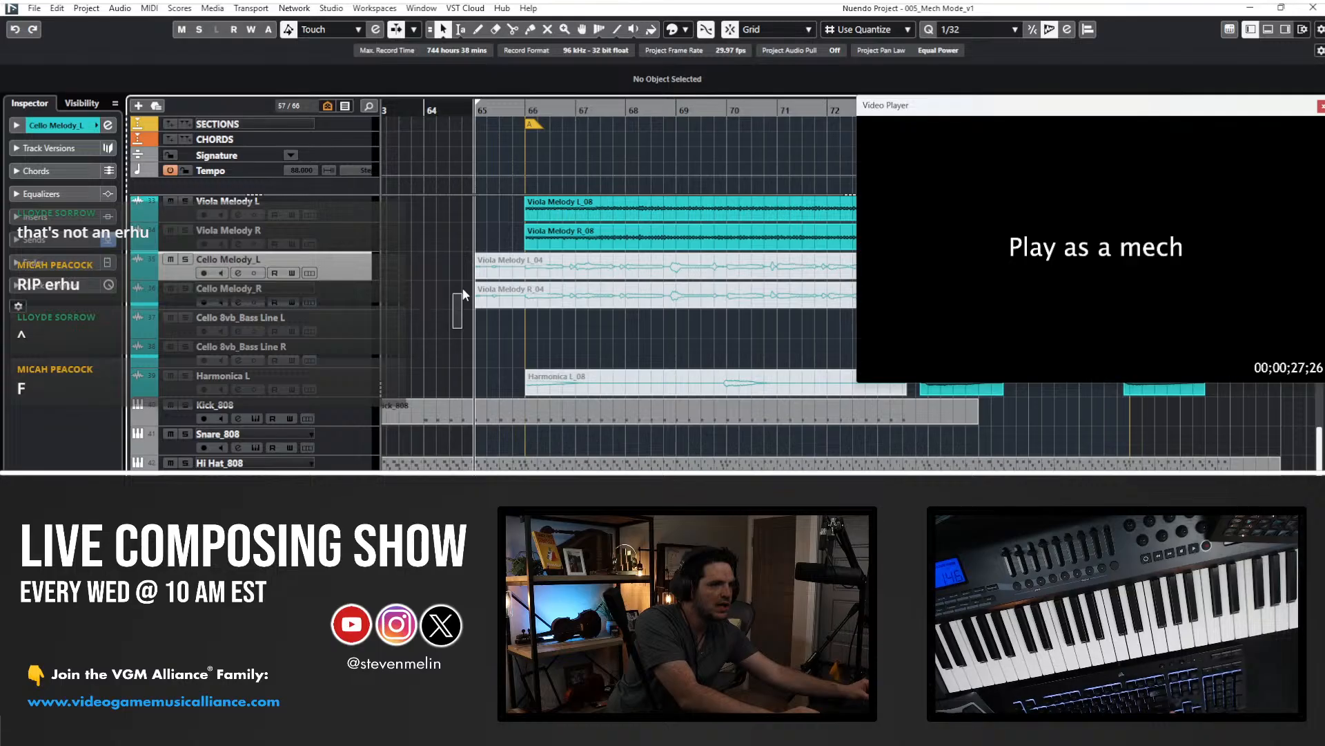
pyautogui.moveTo(495, 260); pyautogui.dragTo(494, 259)
pyautogui.scroll(3, 494, 260)
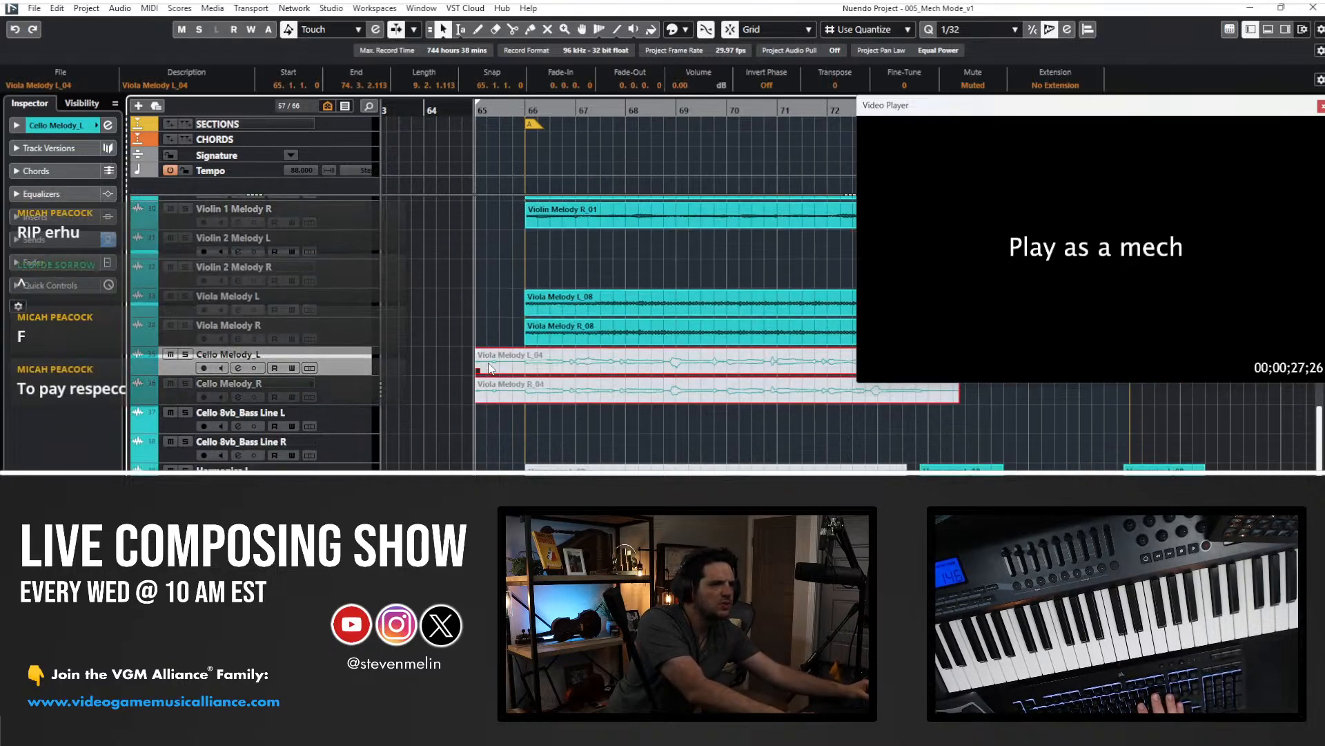
pyautogui.press('Delete')
# - Enable recording and input monitoring on both Cello Melody tracks and play the section to rehearse the cello part
pyautogui.scroll(3, 491, 353)
pyautogui.hscroll(-2, 491, 353)
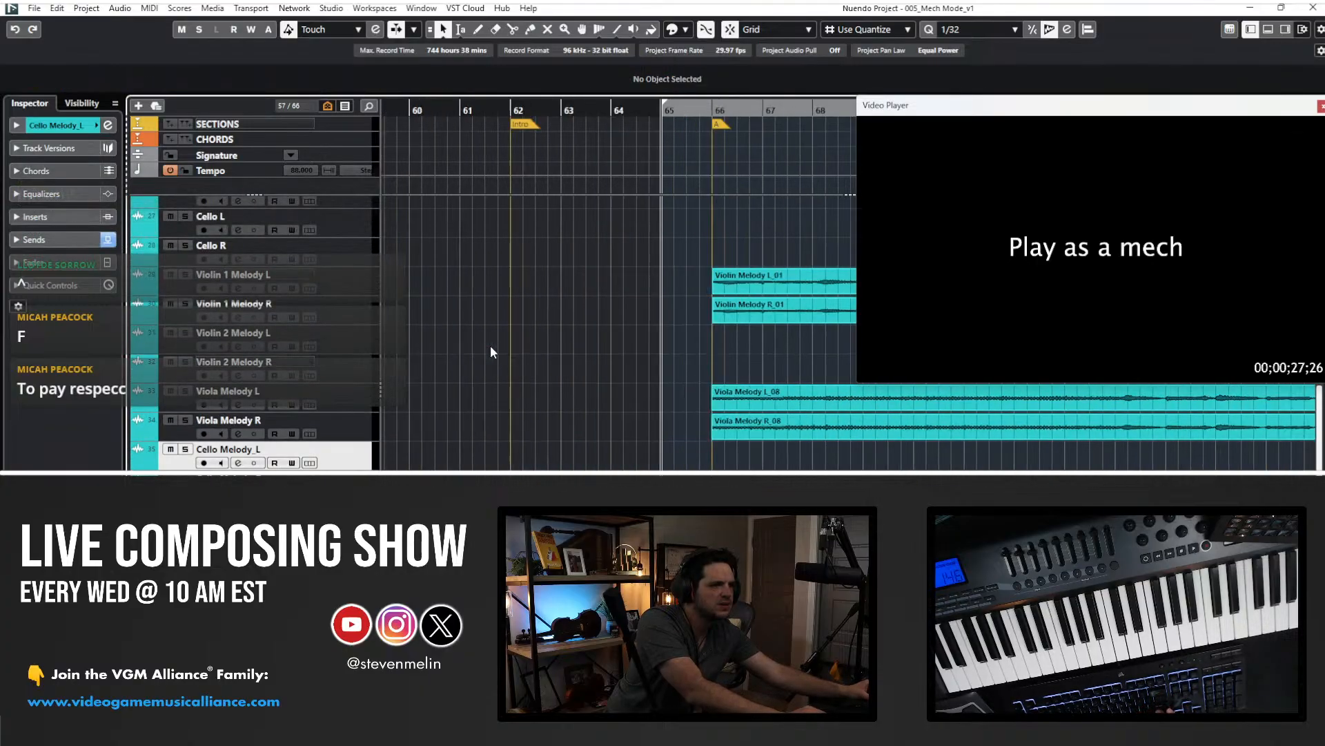
pyautogui.scroll(-3, 490, 352)
pyautogui.press('space')
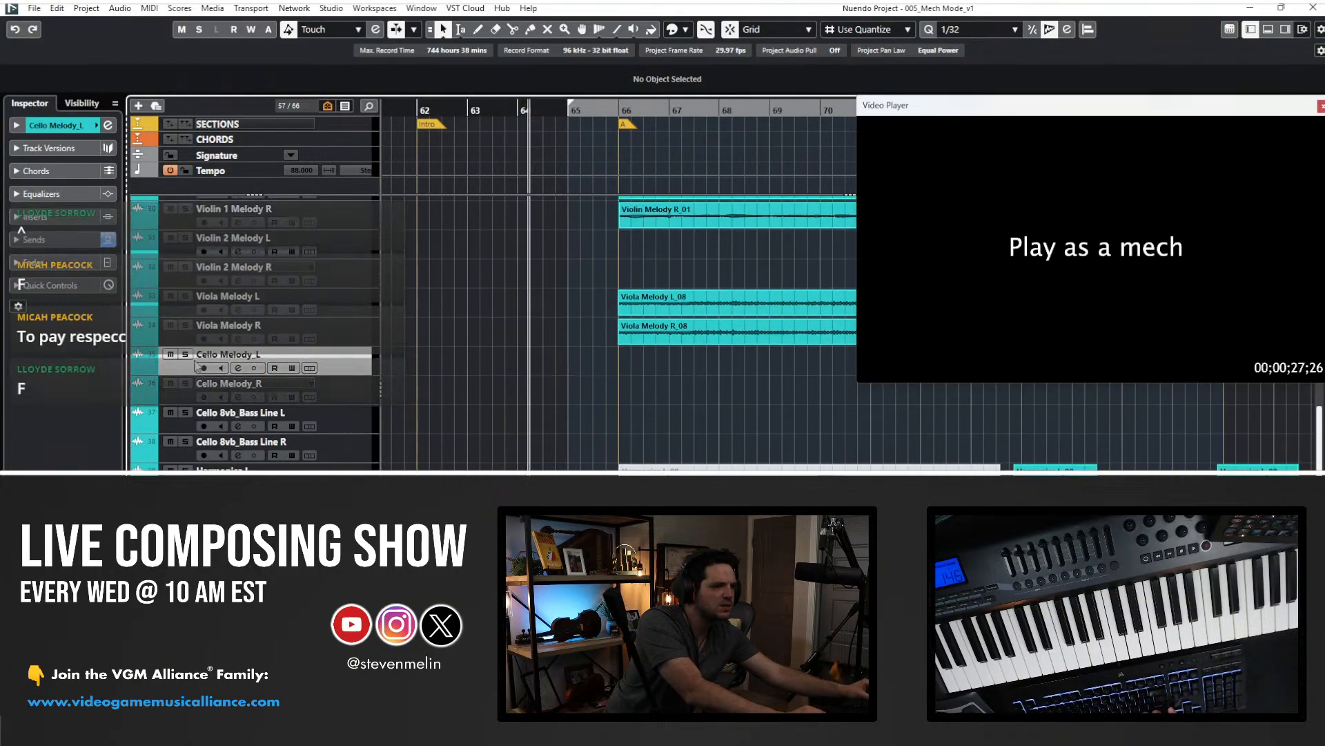
pyautogui.click(219, 368)
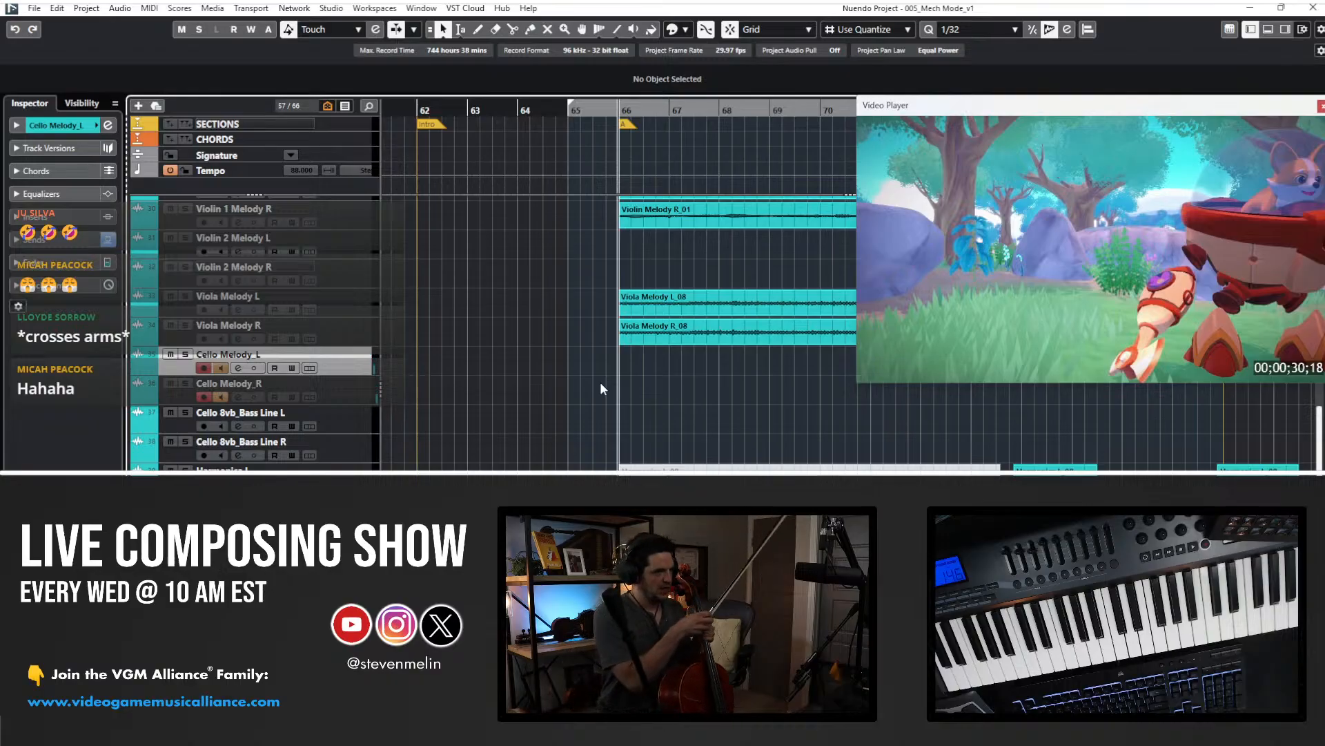
pyautogui.press('KP_1')
pyautogui.press('space')
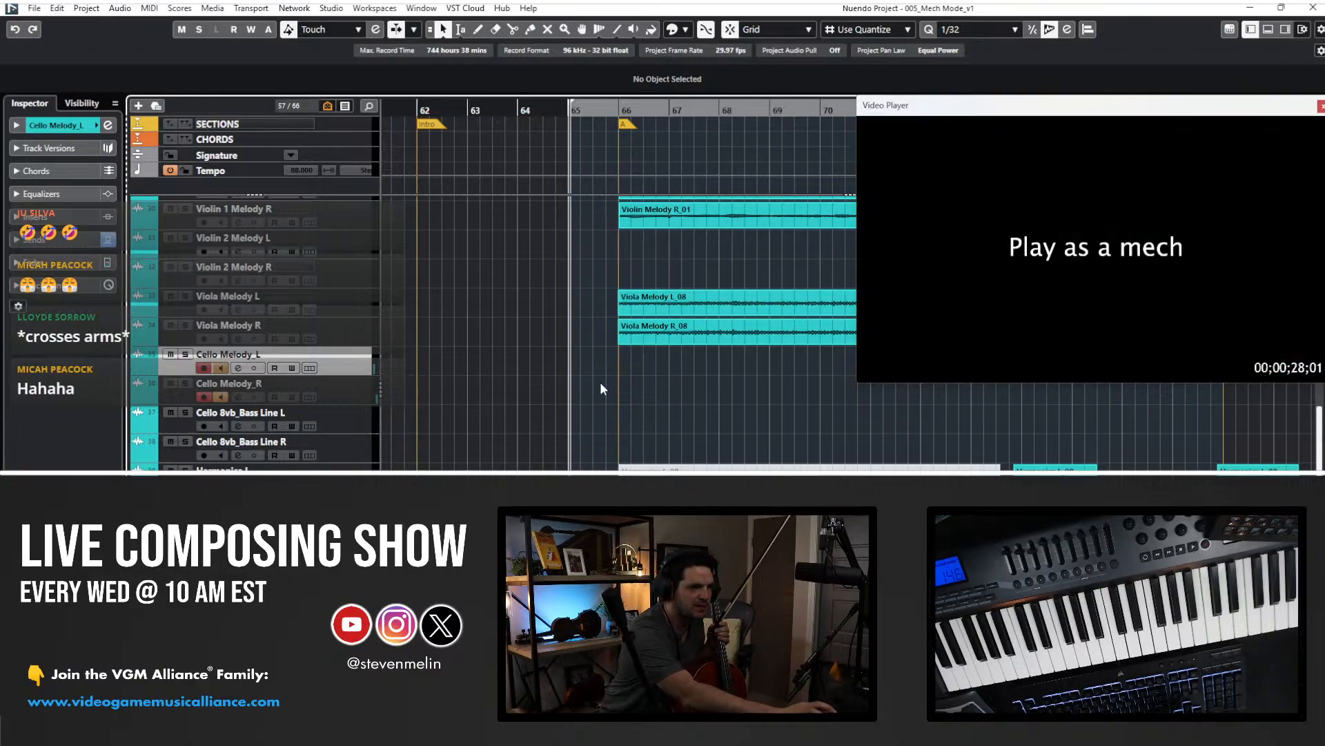
# - Try recording a short cello take from bar 65 on both Cello Melody tracks, then delete it
pyautogui.press('KP_Multiply')
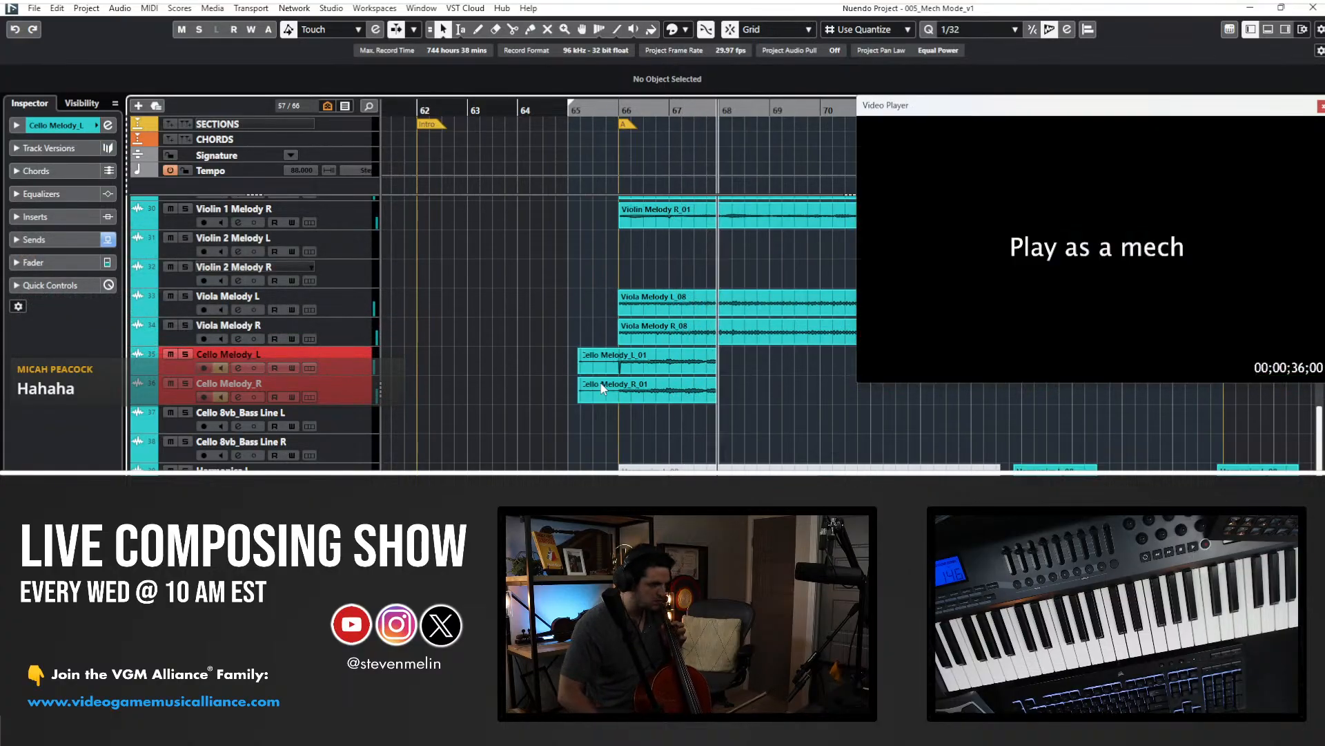
pyautogui.press('space')
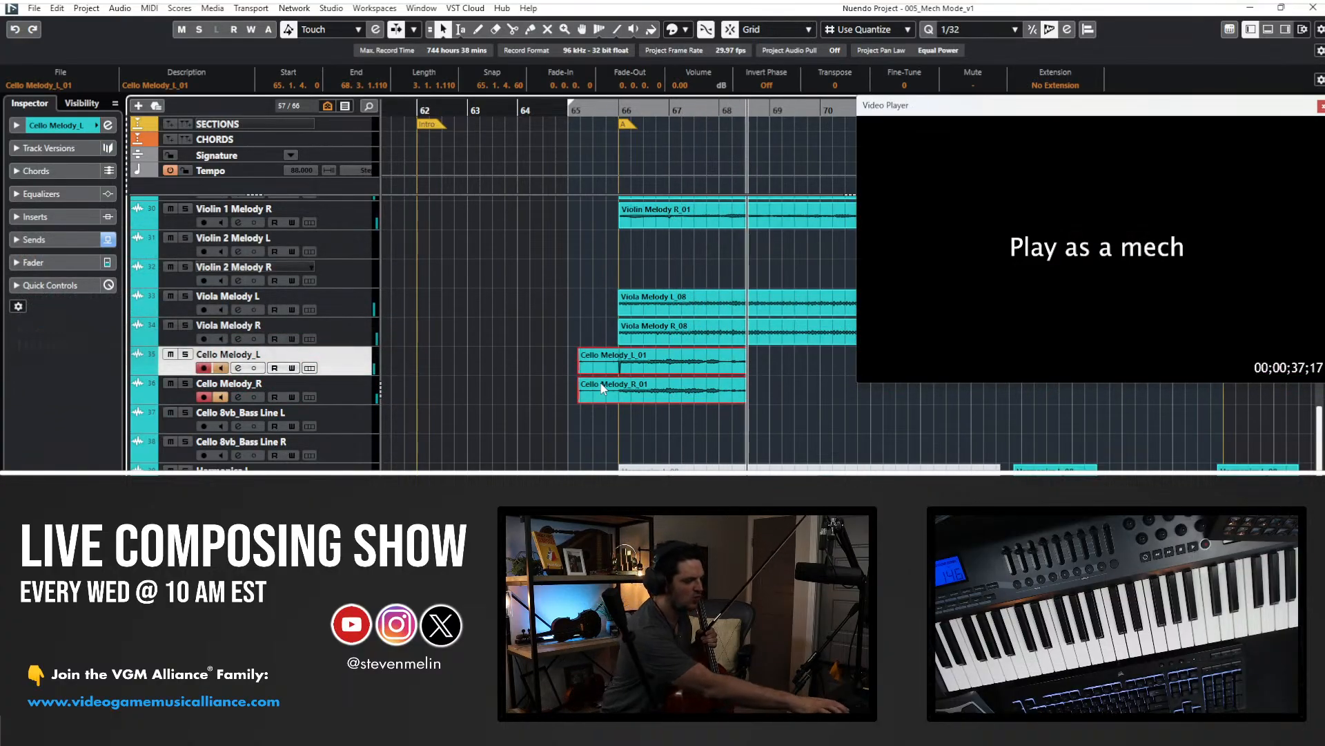
pyautogui.press('Delete')
pyautogui.press('KP_Subtract')
pyautogui.press('KP_Subtract')
pyautogui.press('KP_Subtract')
pyautogui.press('KP_Subtract')
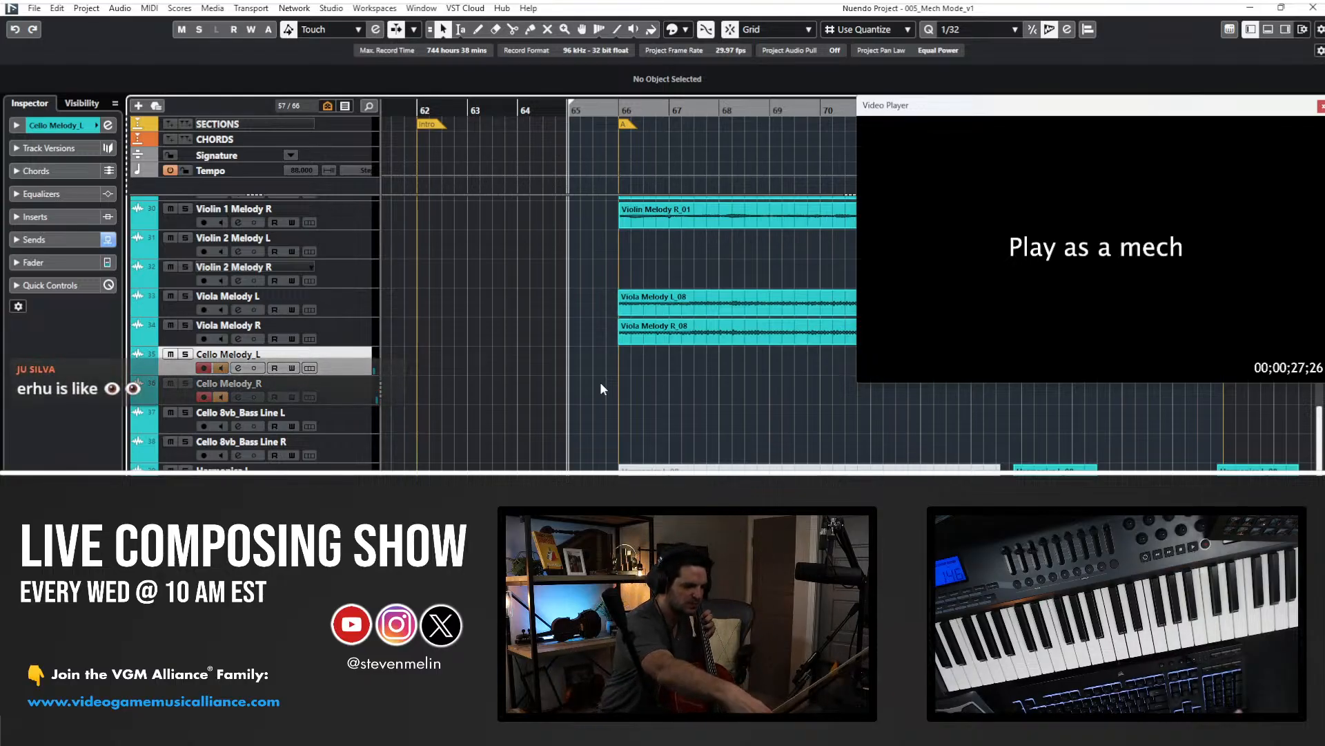
# - Attempt two more cello takes from bar 65 on the Cello Melody tracks and discard both
pyautogui.press('KP_Multiply')
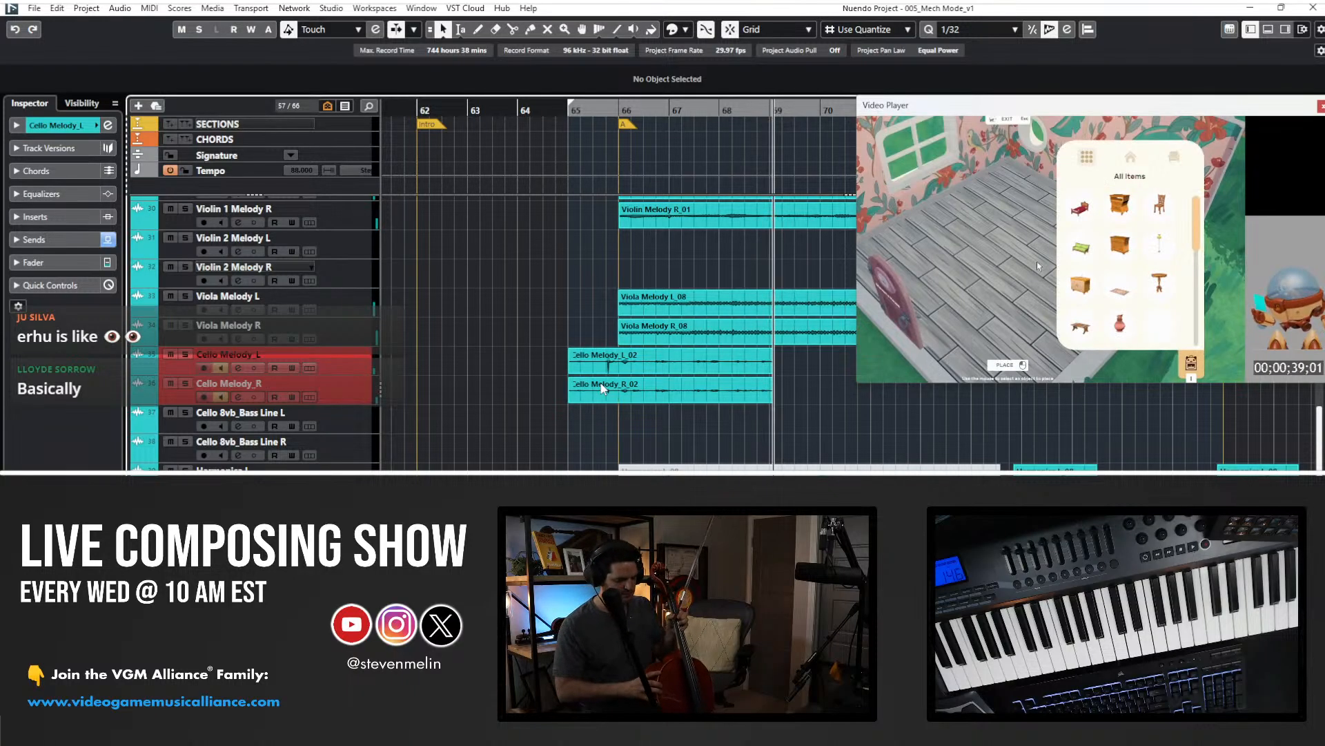
pyautogui.press('space')
pyautogui.hotkey('ctrl', 'z')
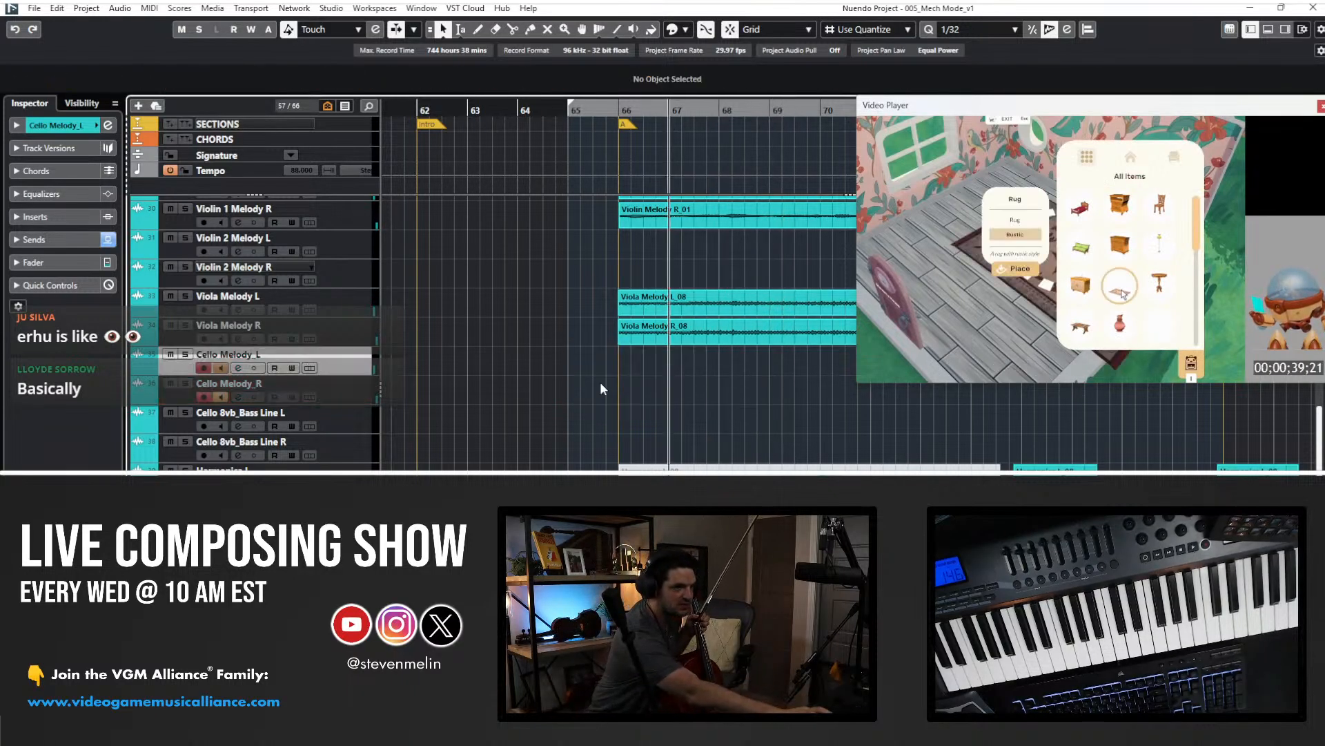
pyautogui.press('KP_1')
pyautogui.press('KP_Multiply')
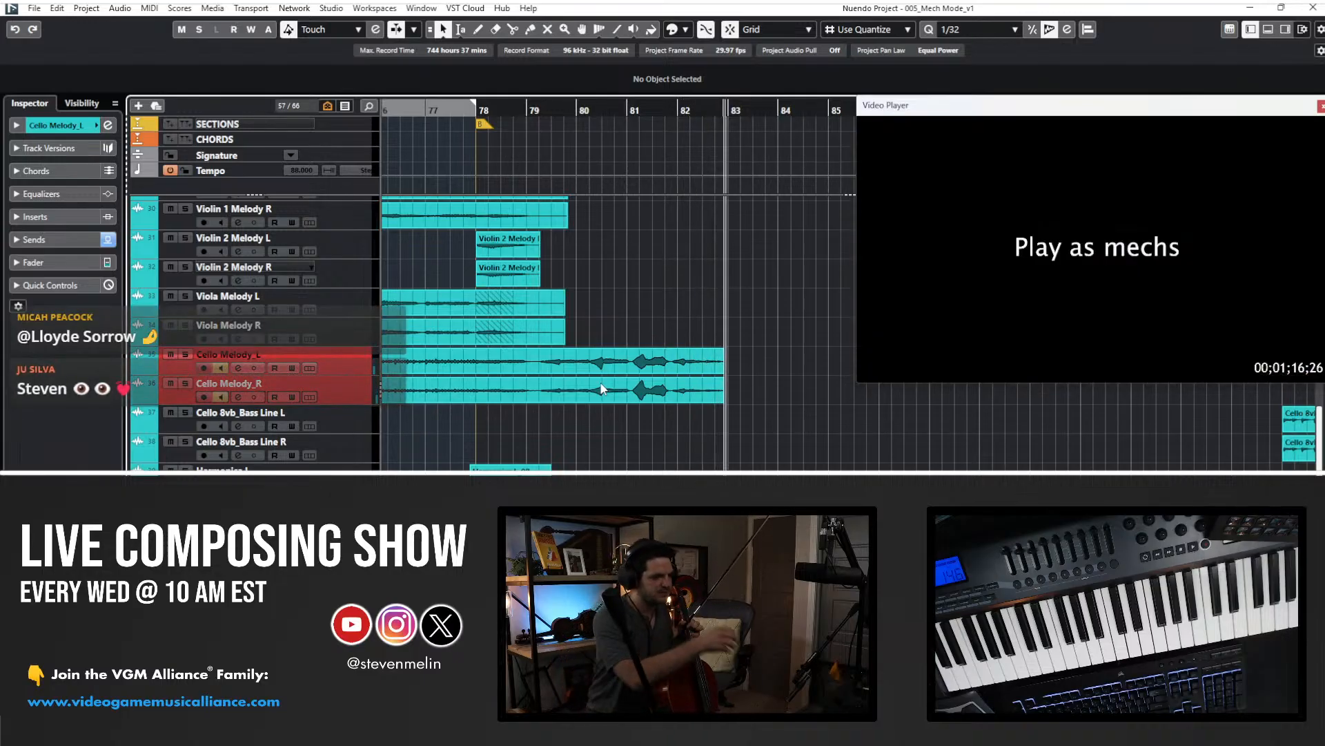
pyautogui.press('space')
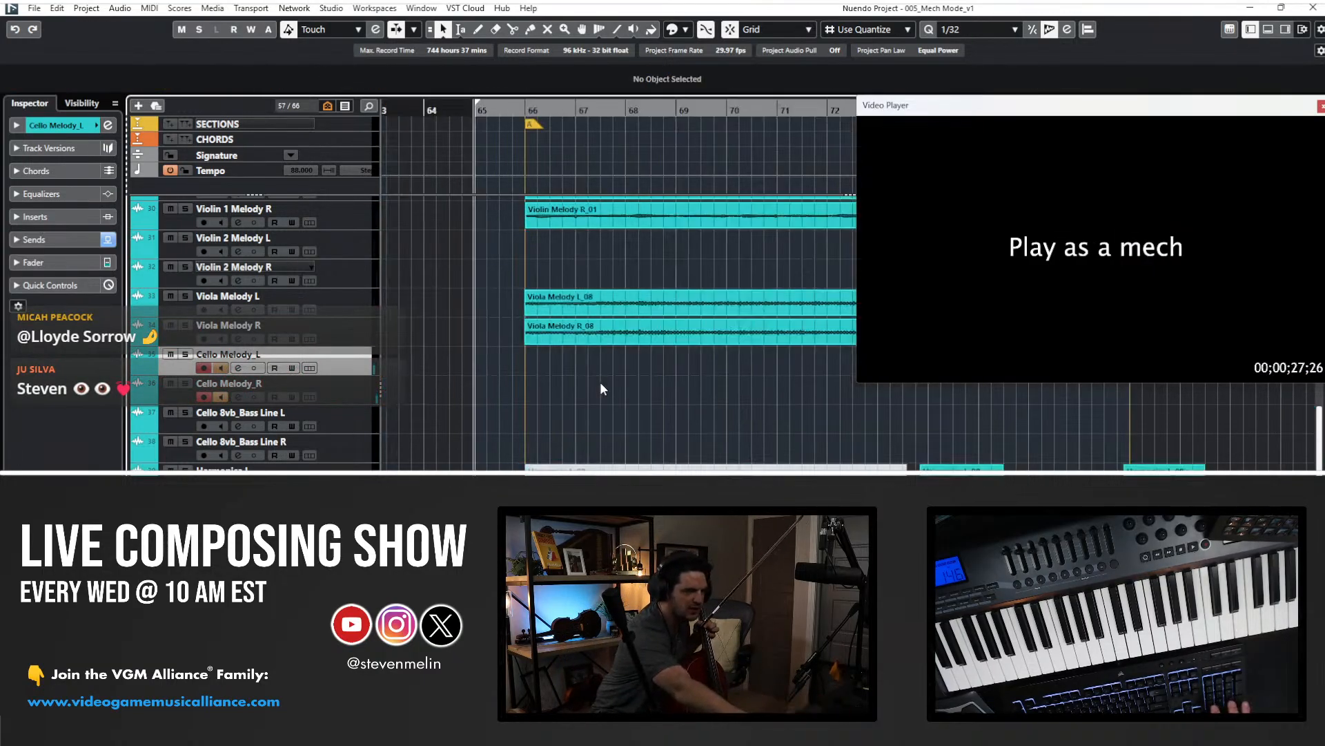
# - Record a cello take from bar 65 to about bar 95 and store its clips muted on the Cello L and Cello R tracks
pyautogui.press('KP_Multiply')
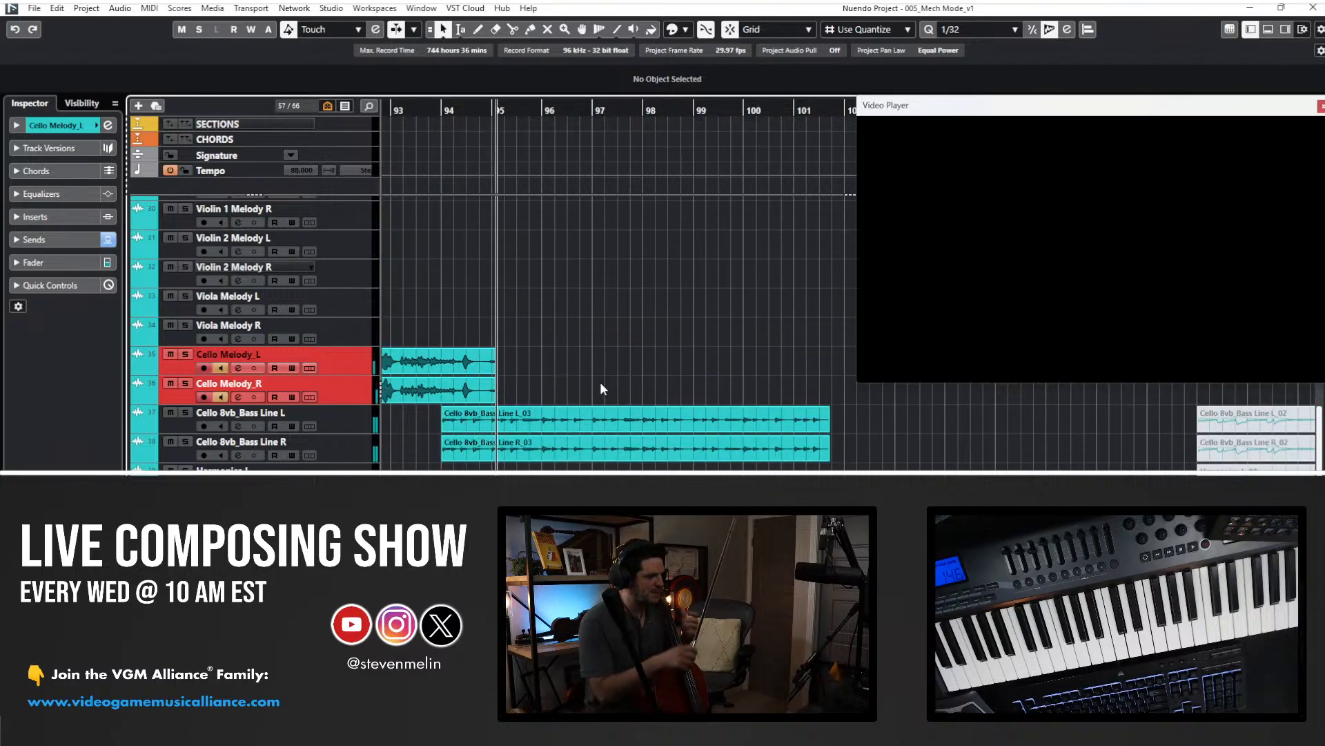
pyautogui.press('space')
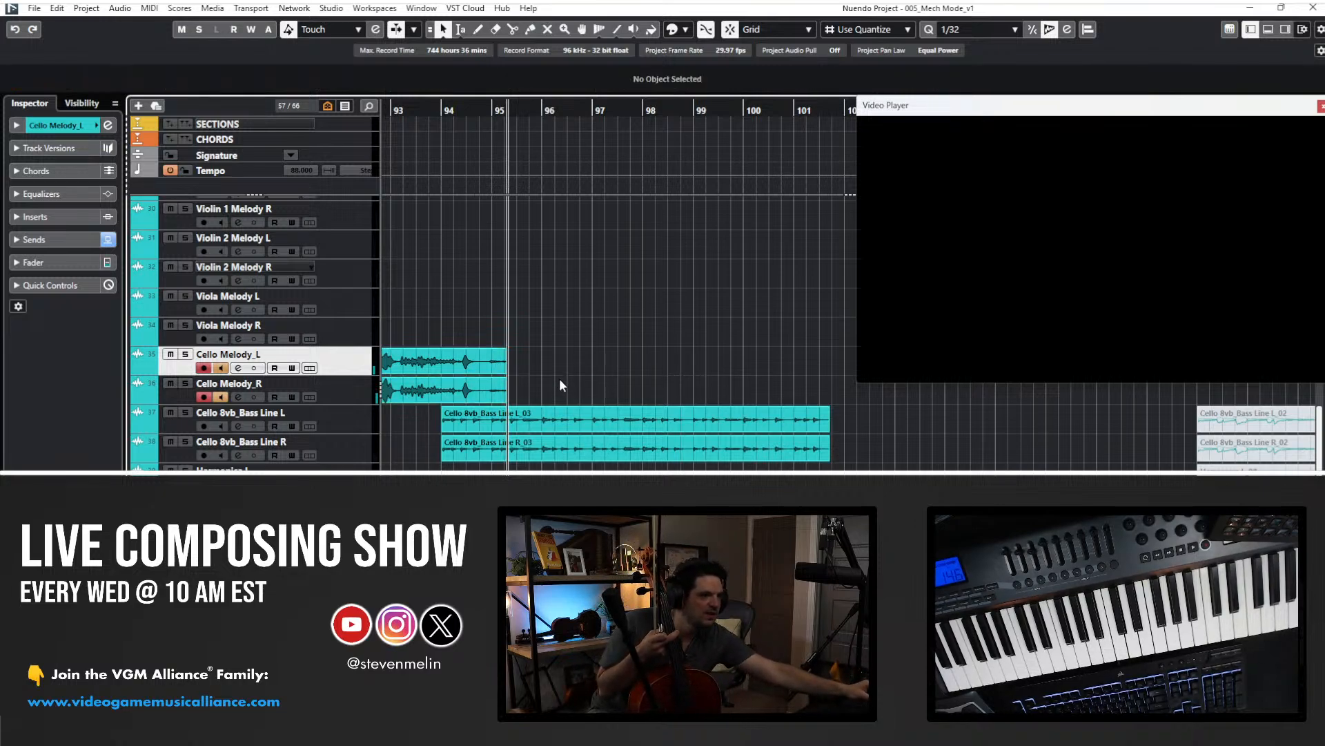
pyautogui.hotkey('ctrl', 'Up')
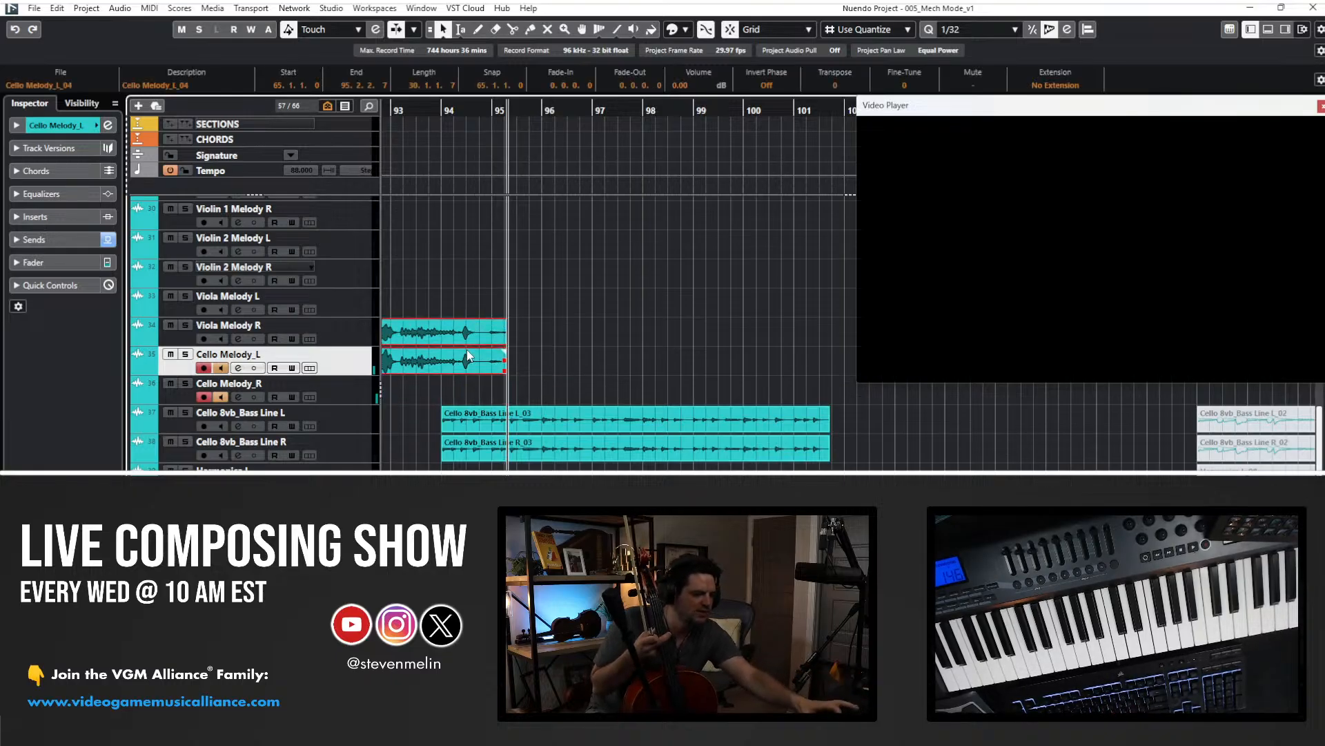
pyautogui.press('Home')
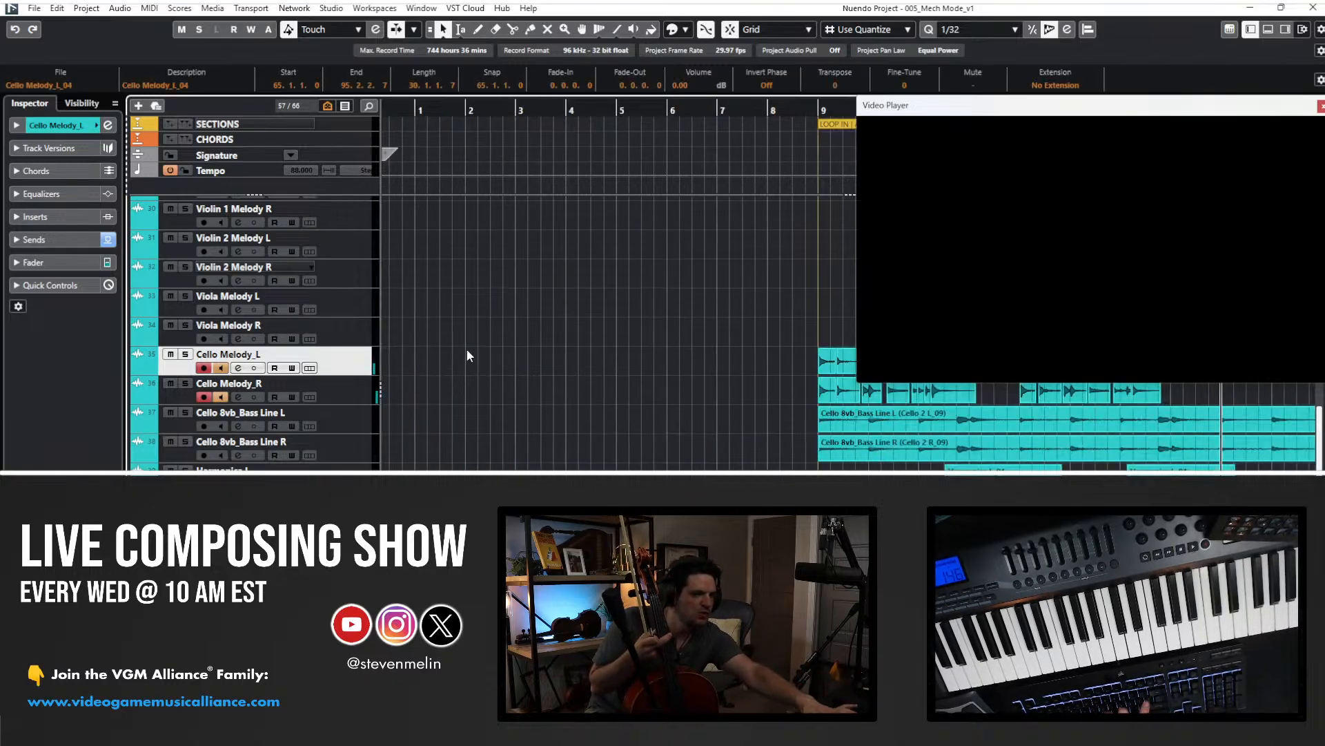
pyautogui.press('KP_1')
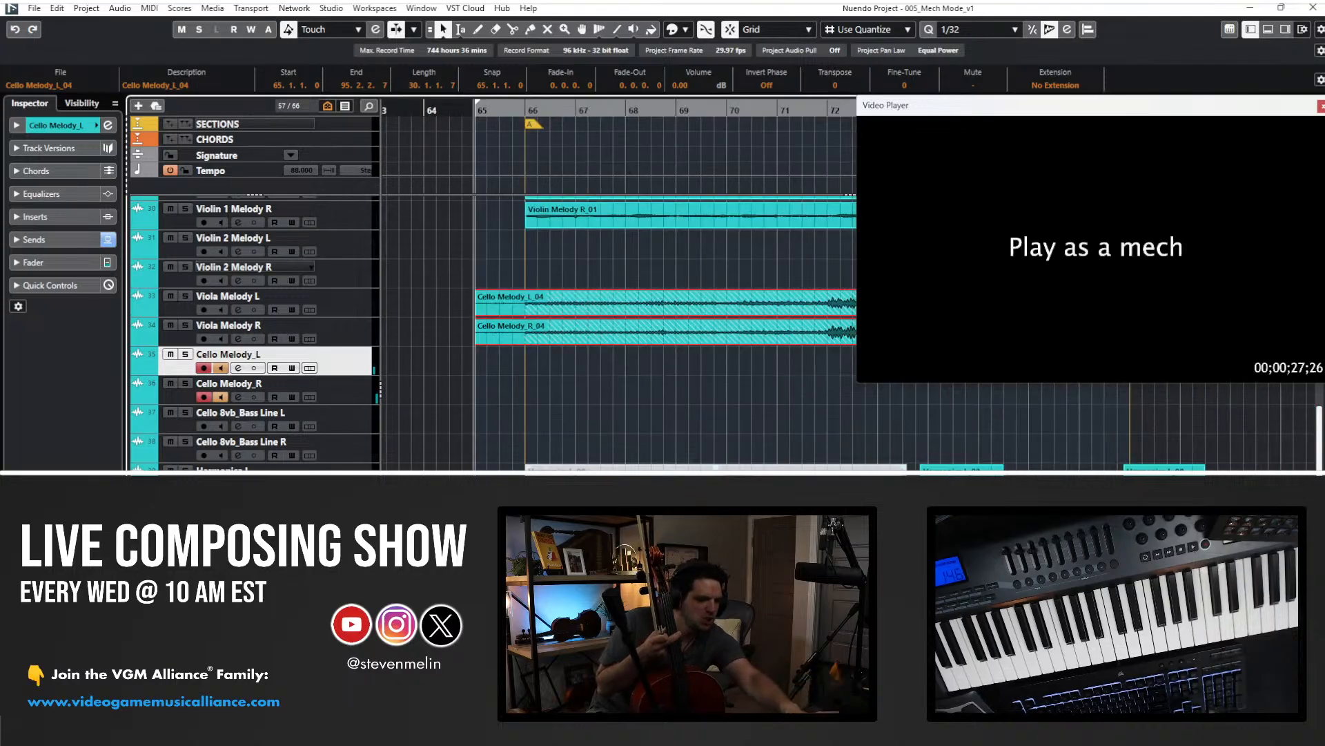
pyautogui.scroll(3, 587, 393)
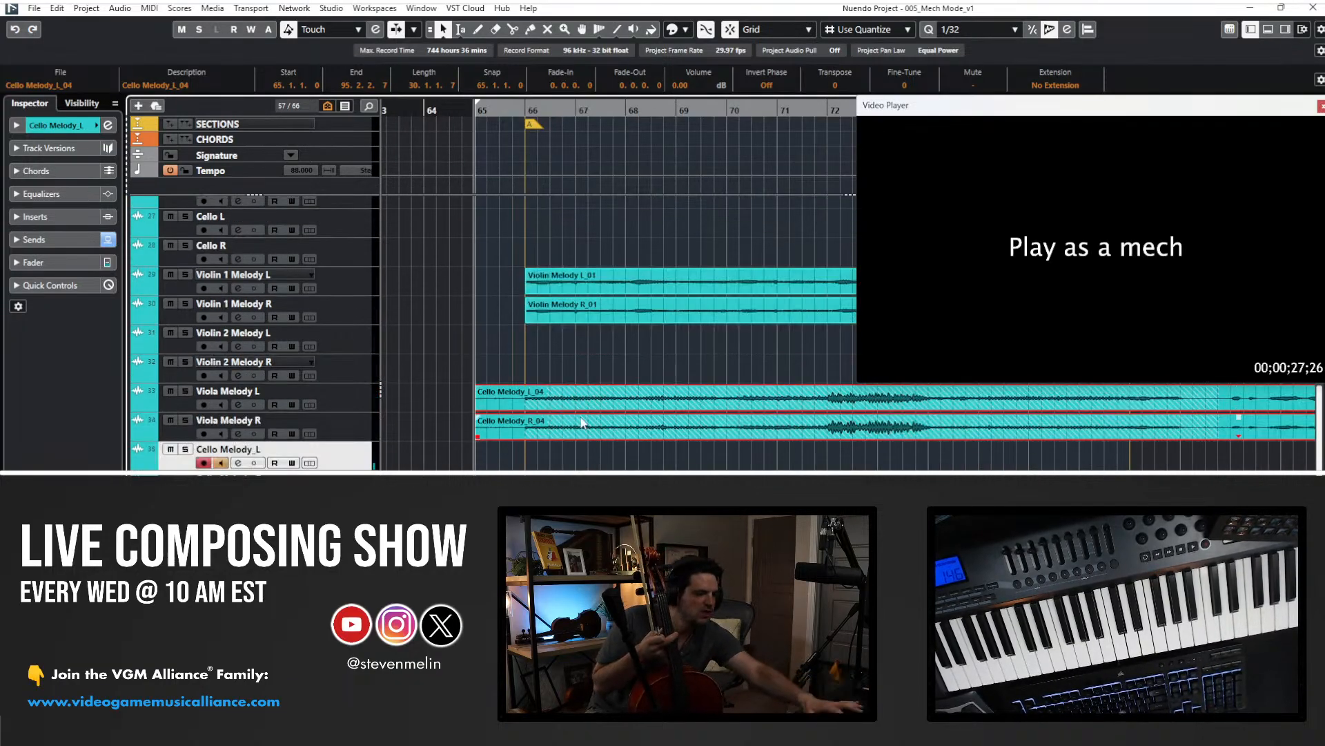
pyautogui.scroll(-3, 582, 423)
pyautogui.rightClick(729, 381)
pyautogui.click(759, 393)
pyautogui.moveTo(523, 277); pyautogui.dragTo(506, 228)
pyautogui.click(528, 284)
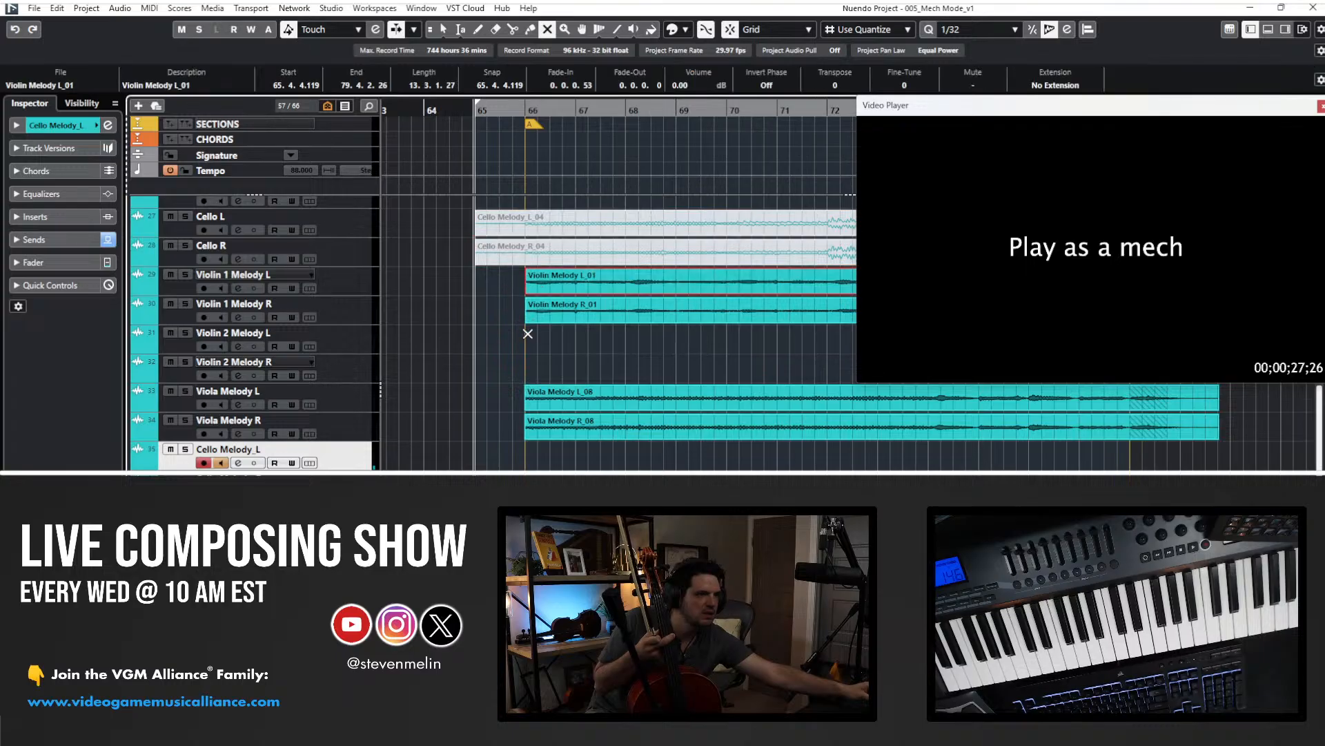
# - Record another cello take from bar 65 to about bar 92 on both Cello Melody tracks
pyautogui.press('KP_Subtract')
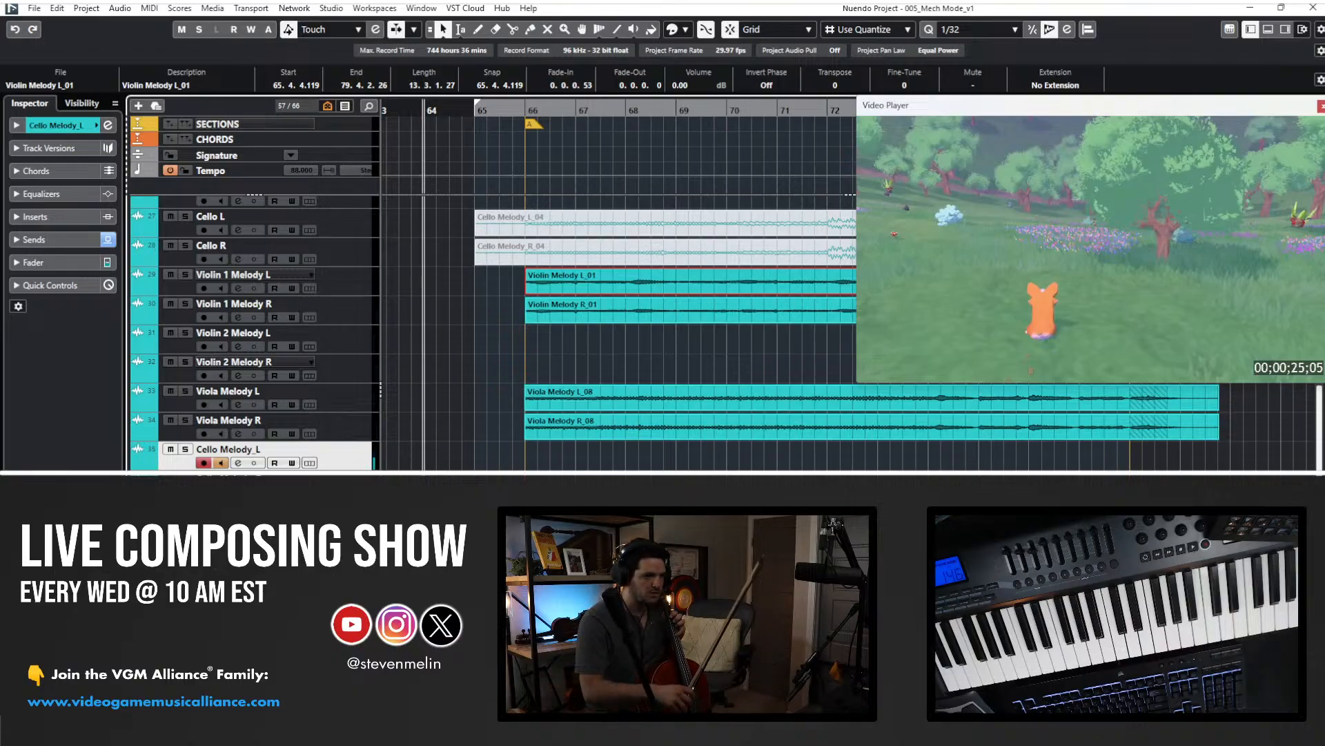
pyautogui.press('KP_1')
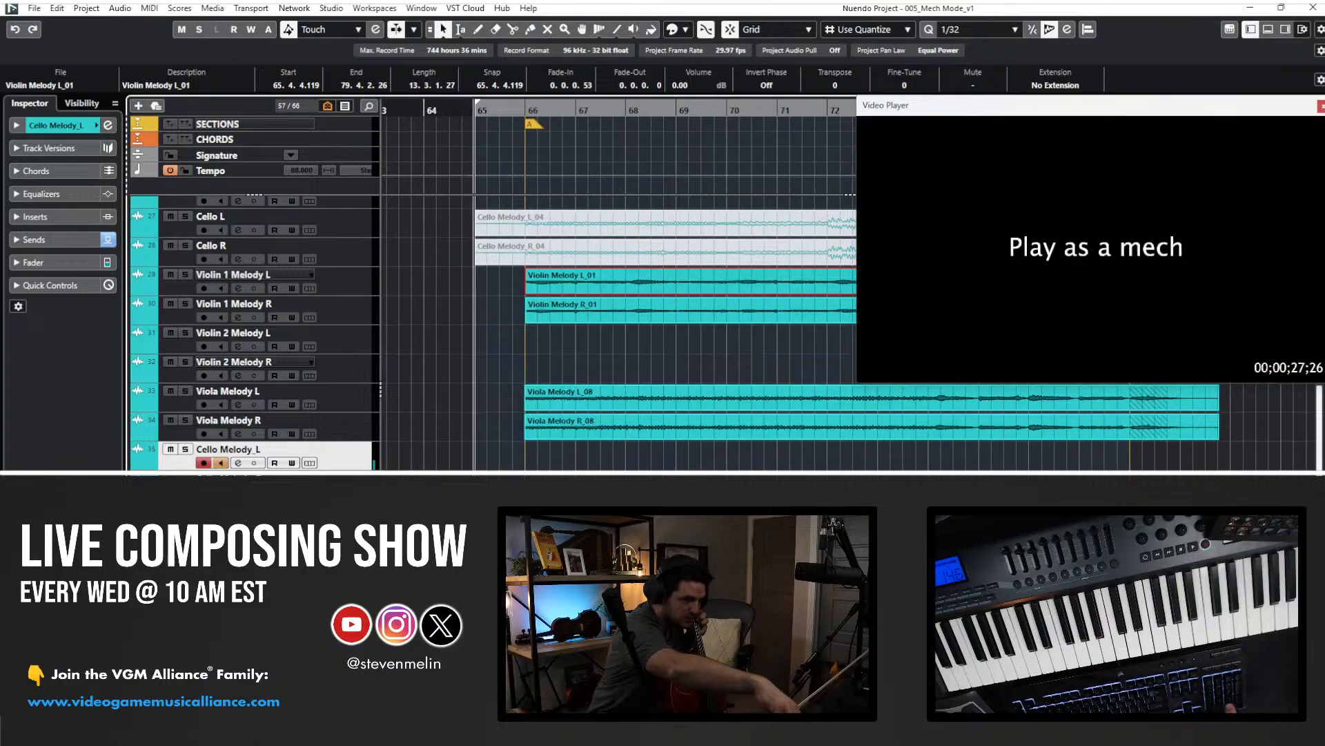
pyautogui.press('KP_Multiply')
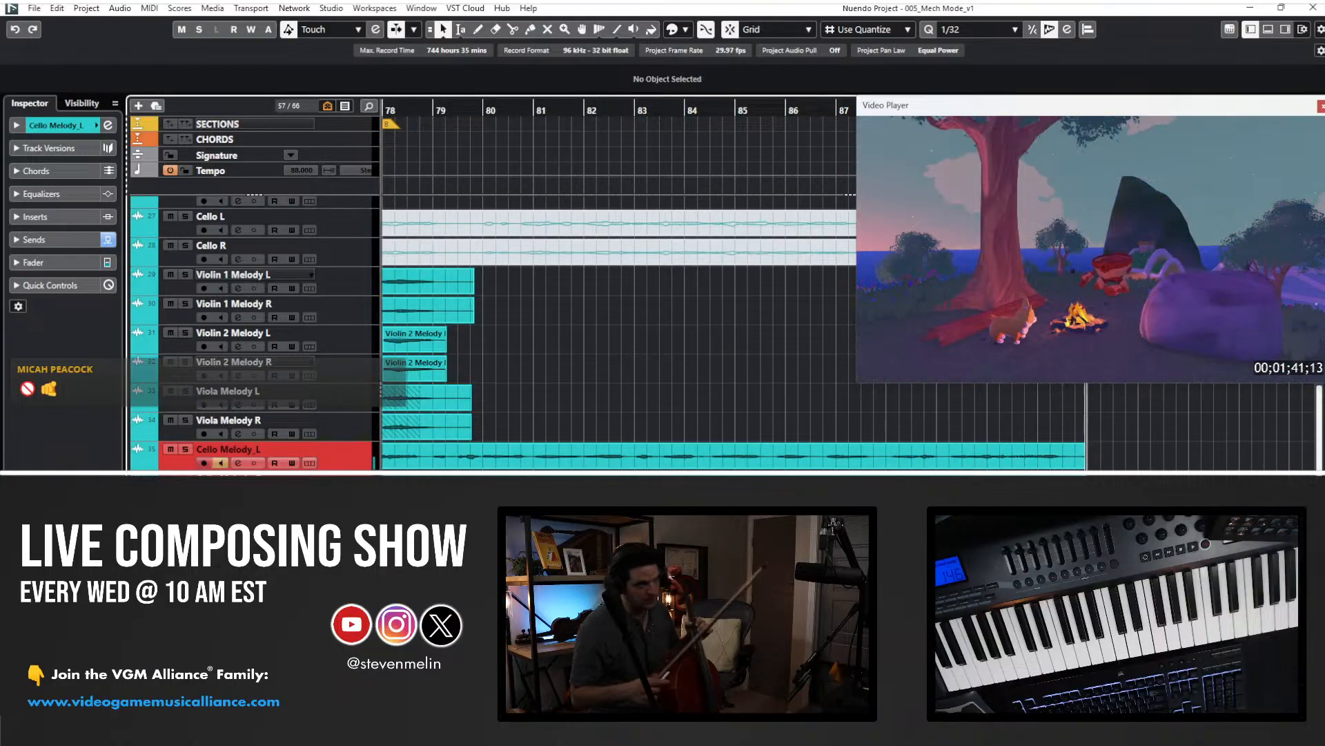
pyautogui.press('space')
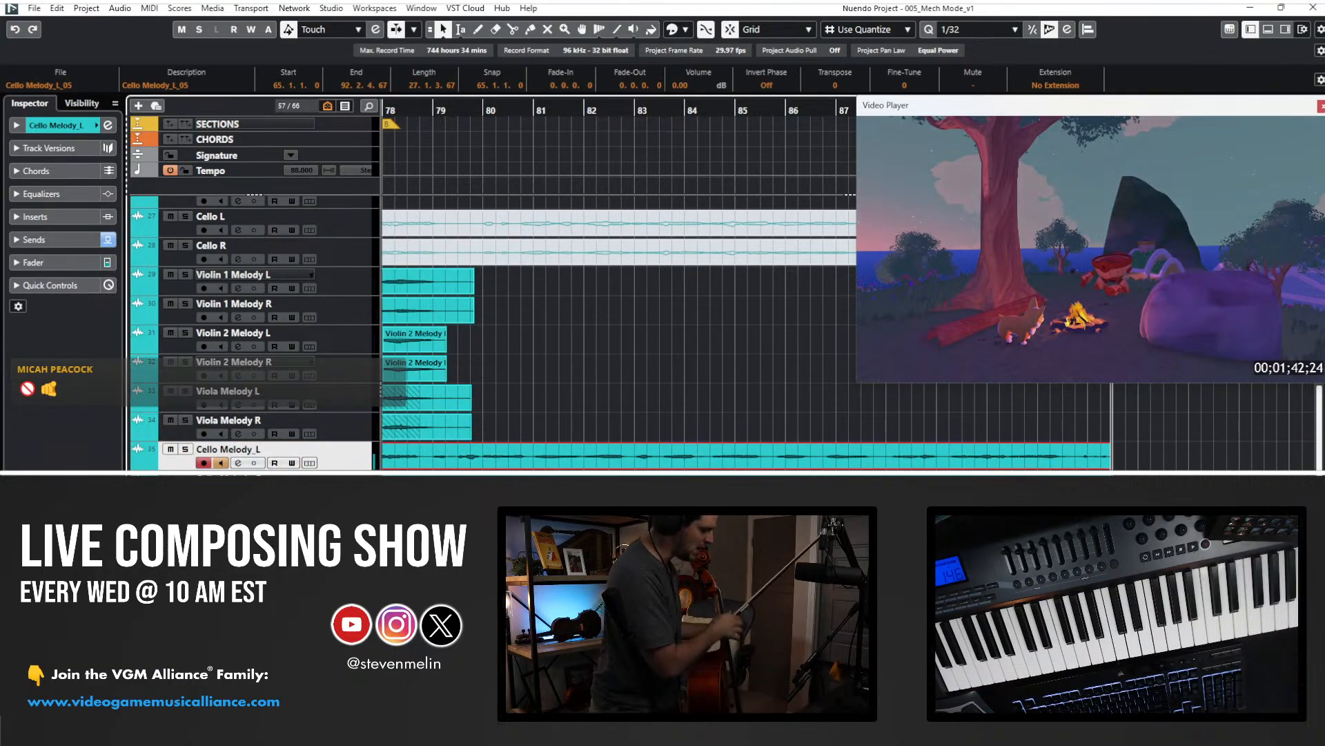